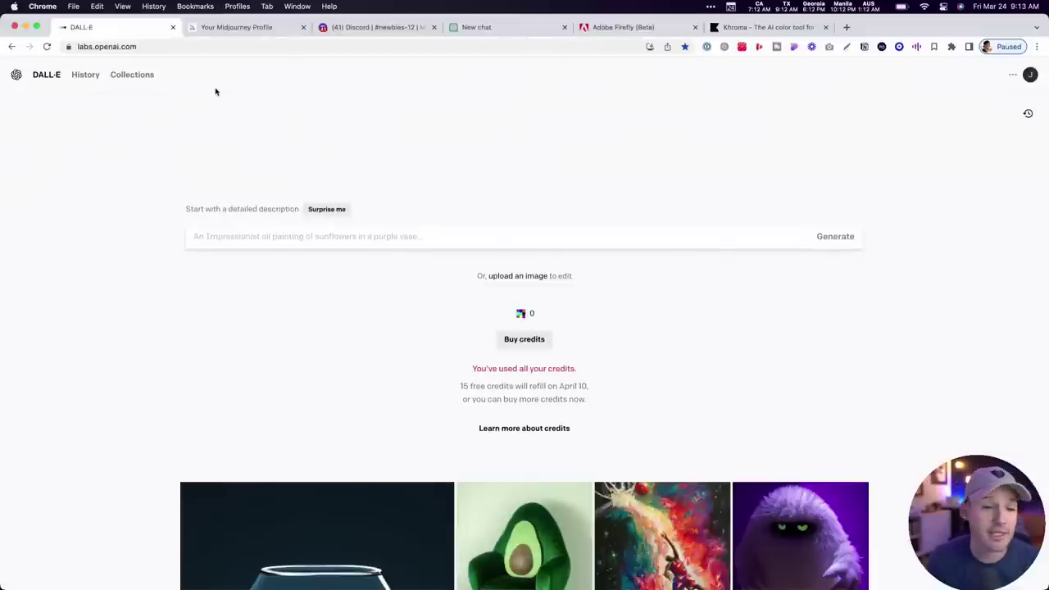
Browse the Midjourney, Discord, ChatGPT, Firefly and Khroma tabs, ending on ChatGPT's new chat
{"action": "left_click", "coordinate": [219, 28]}
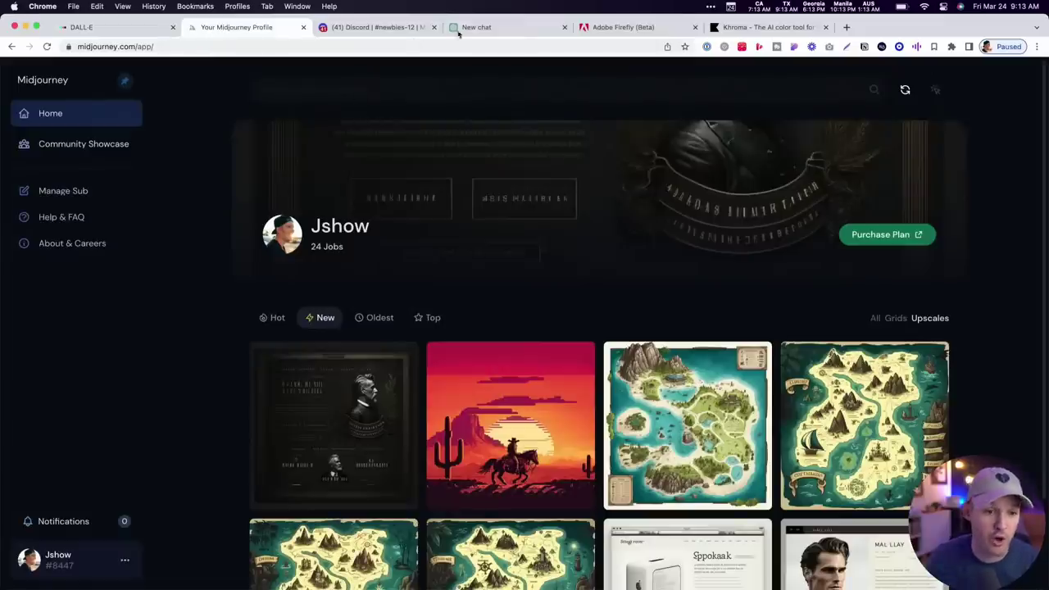
{"action": "left_click", "coordinate": [402, 28]}
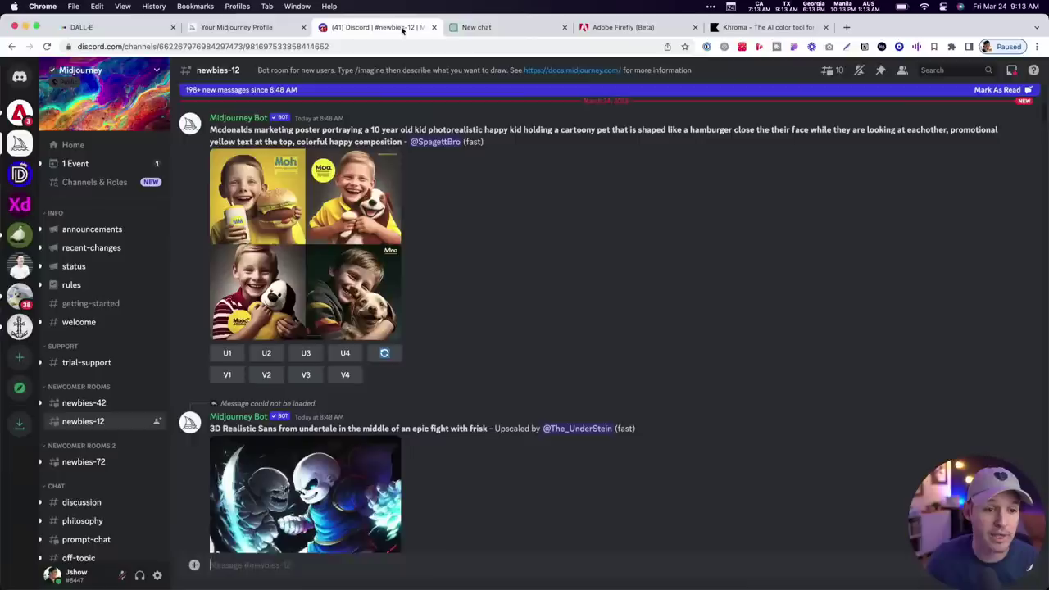
{"action": "left_click", "coordinate": [491, 27]}
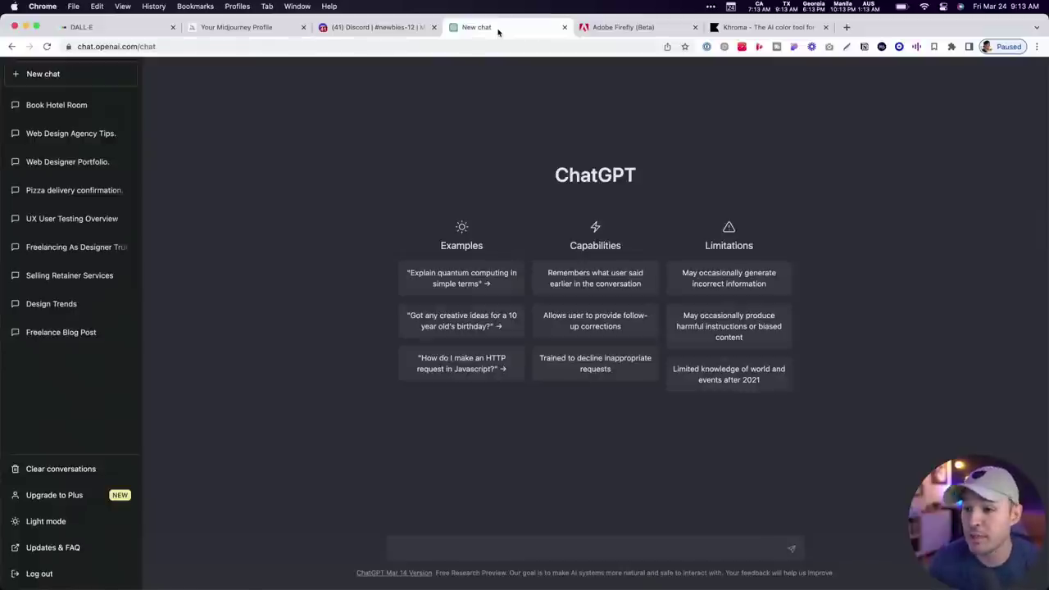
{"action": "left_click", "coordinate": [638, 29]}
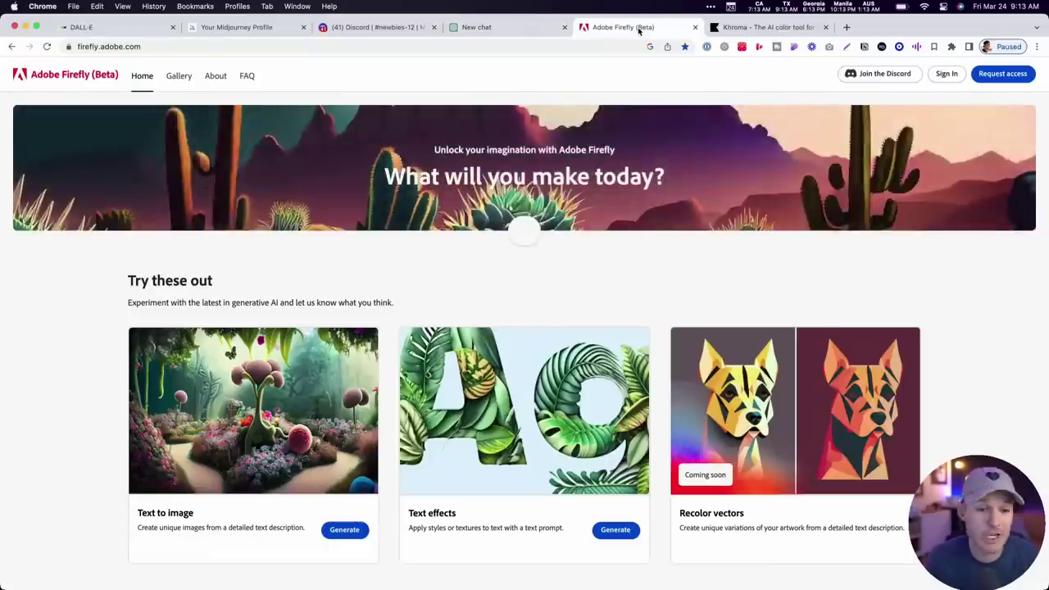
{"action": "left_click", "coordinate": [751, 29]}
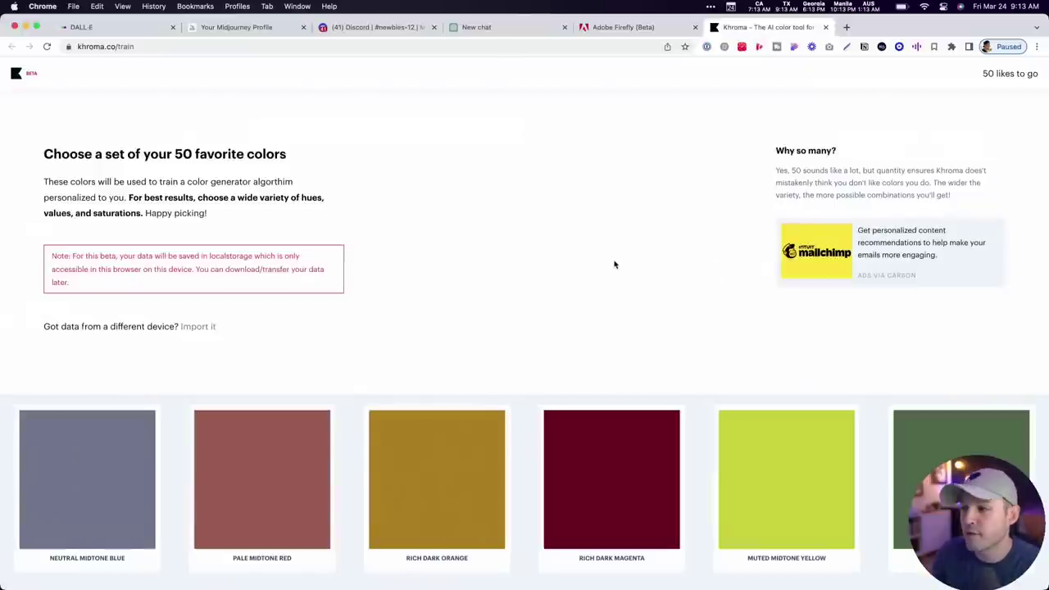
{"action": "scroll", "coordinate": [606, 258], "scroll_direction": "down", "scroll_amount": 10}
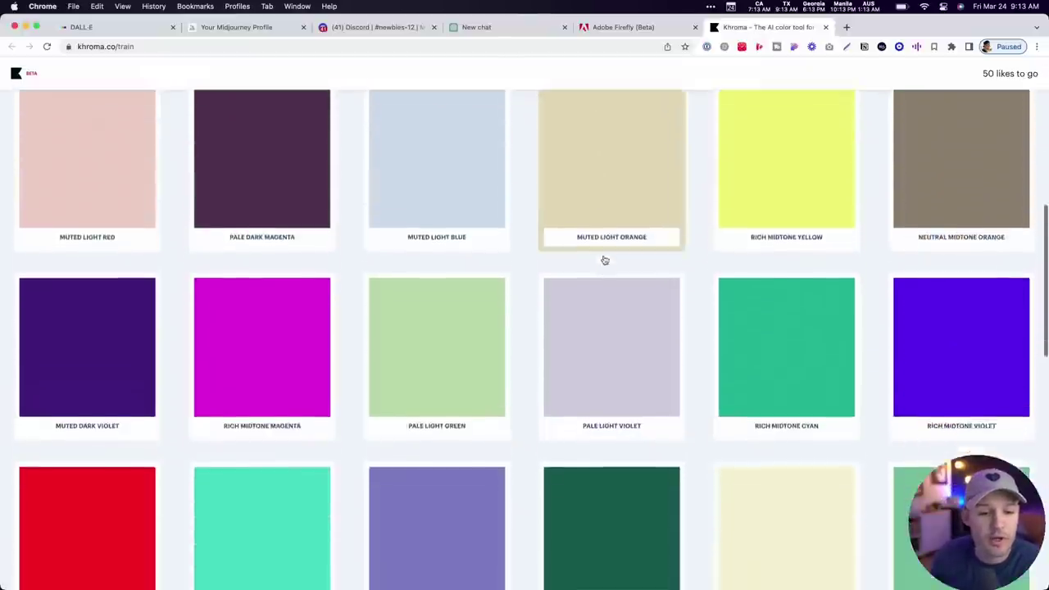
{"action": "scroll", "coordinate": [604, 260], "scroll_direction": "up", "scroll_amount": 10}
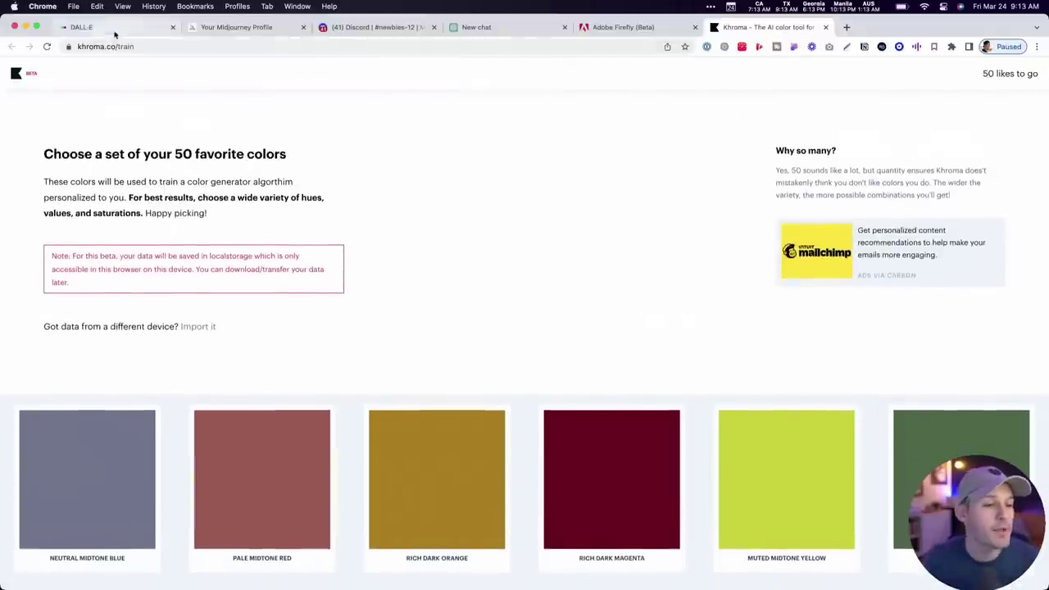
{"action": "left_click", "coordinate": [254, 28]}
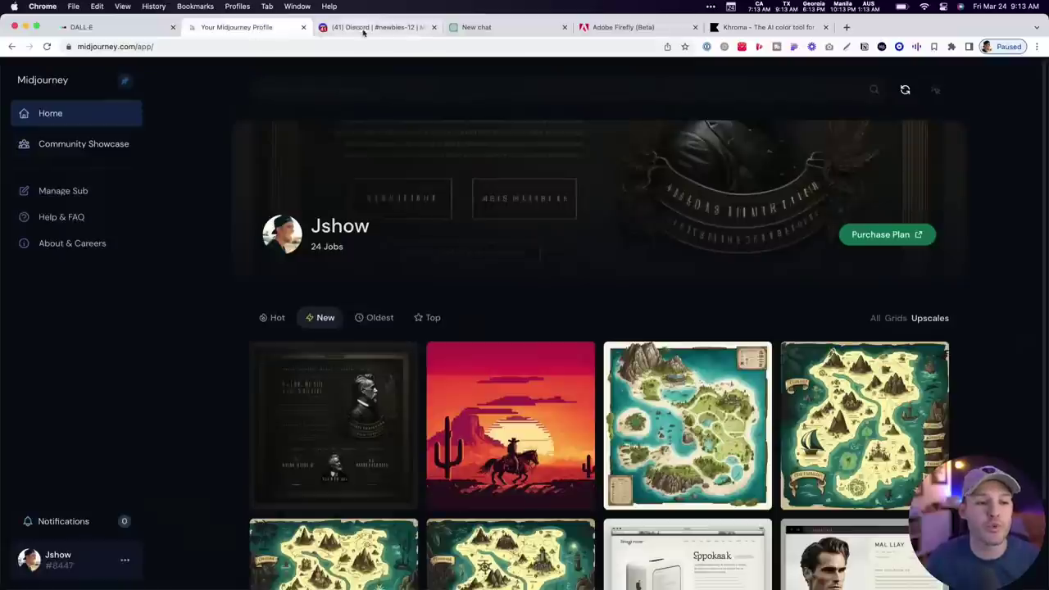
{"action": "left_click", "coordinate": [497, 28]}
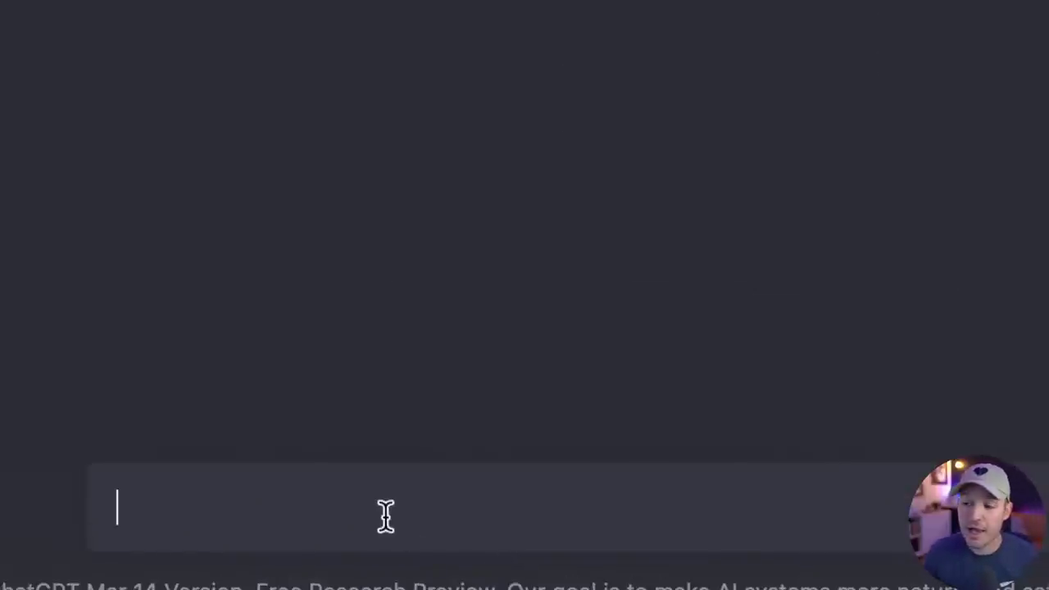
Ask ChatGPT for some project requirements for a sneaker e-commerce website
{"action": "type", "text": "I"}
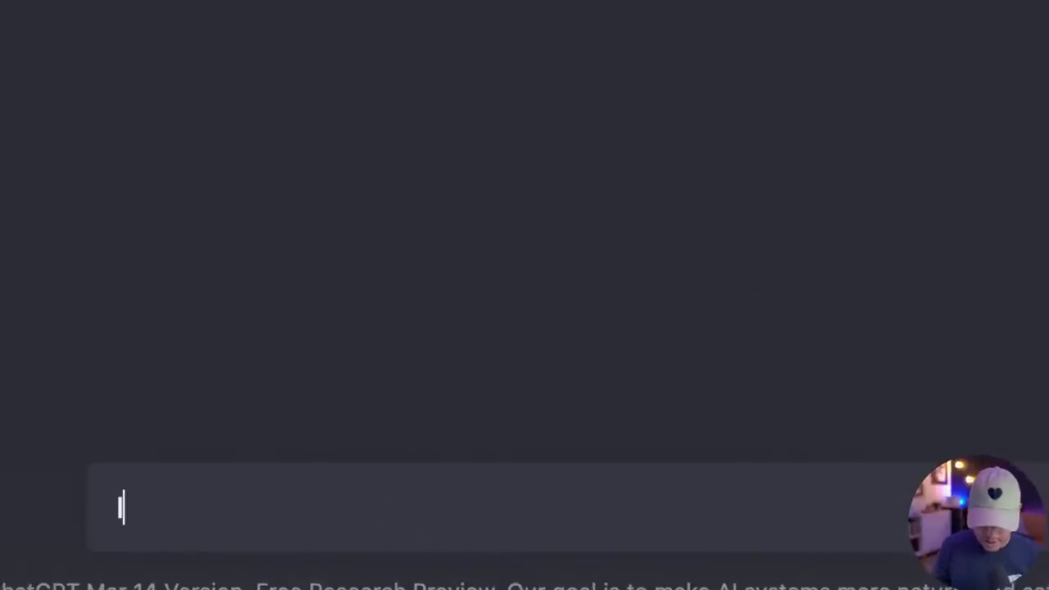
{"action": "type", "text": "'m desi"}
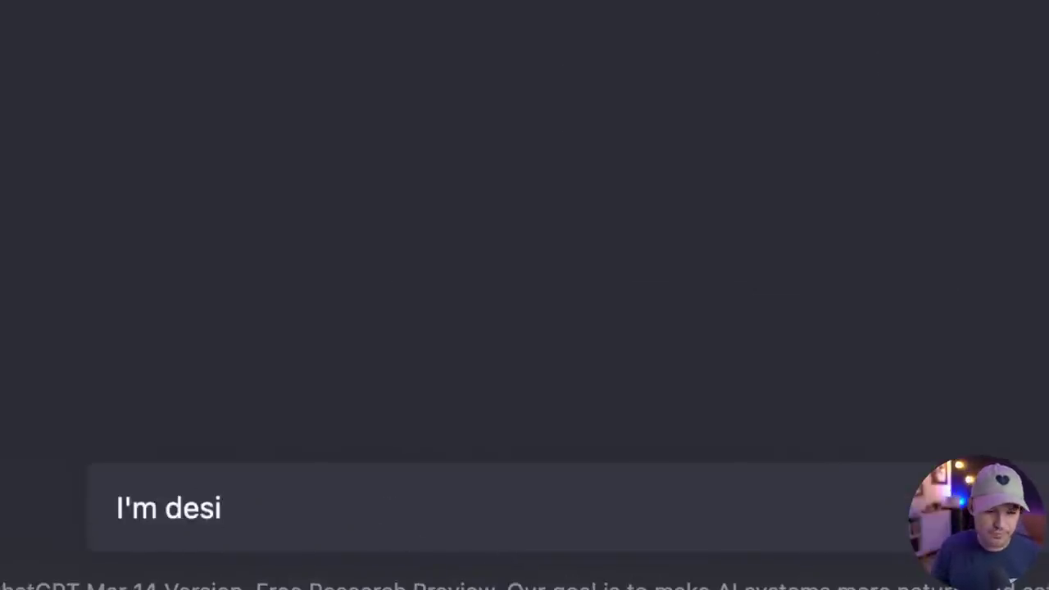
{"action": "type", "text": "gning"}
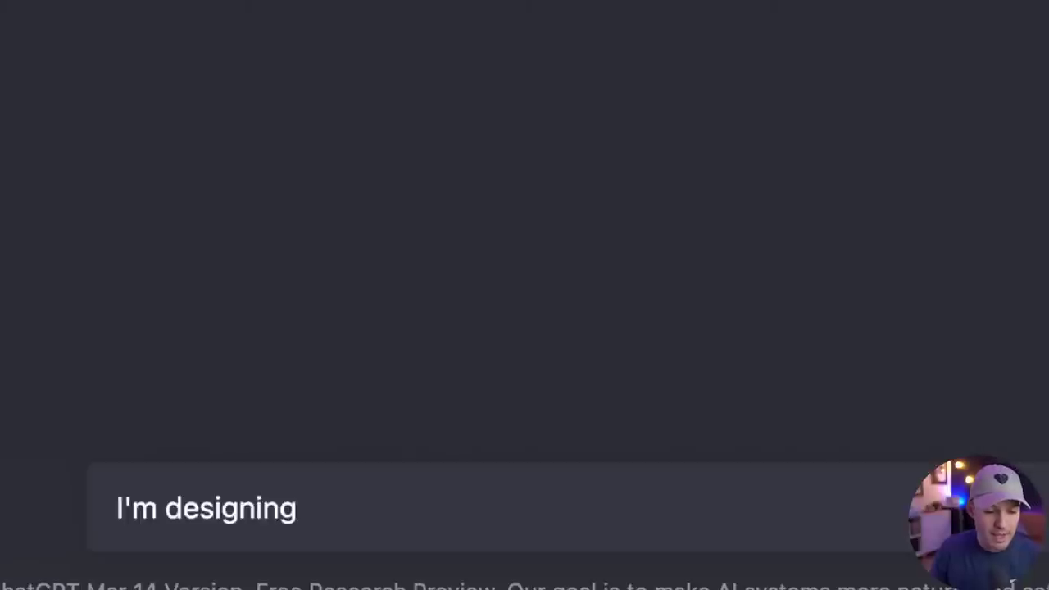
{"action": "type", "text": "aa"}
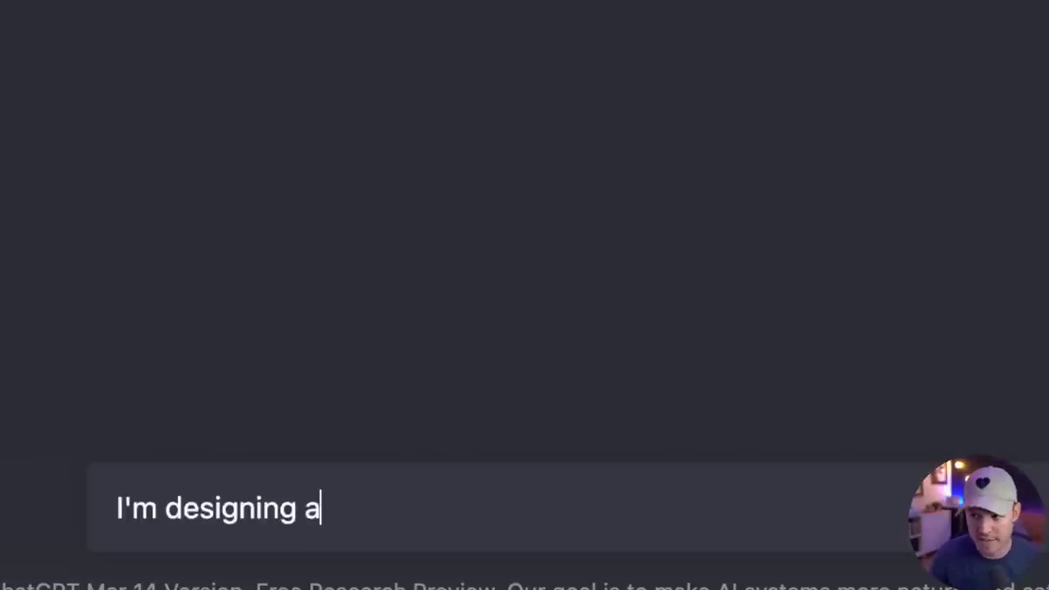
{"action": "type", "text": " sneaker"}
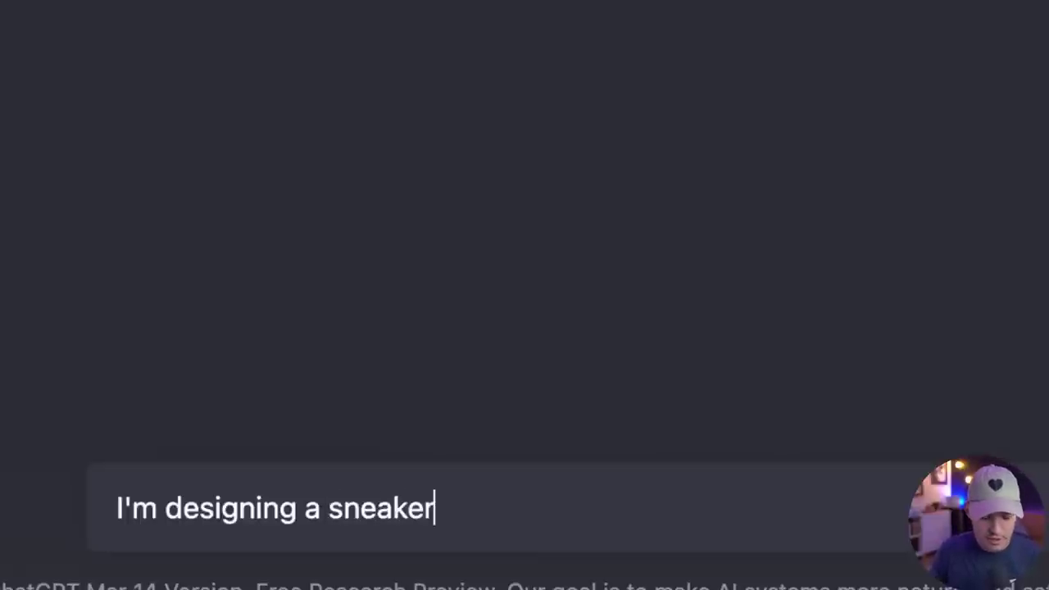
{"action": "type", "text": " e-co"}
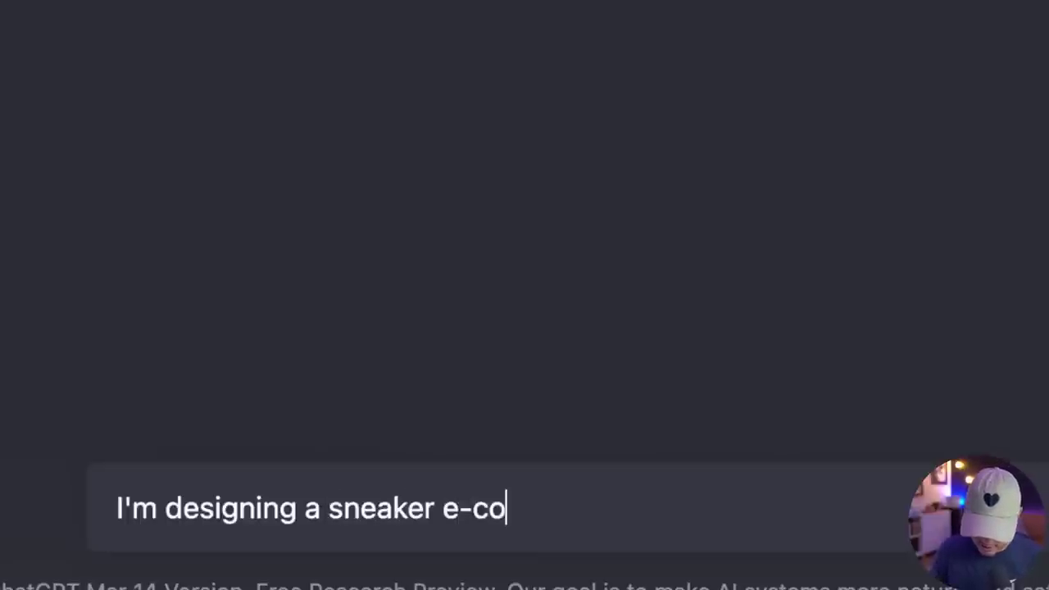
{"action": "type", "text": "mmerce website"}
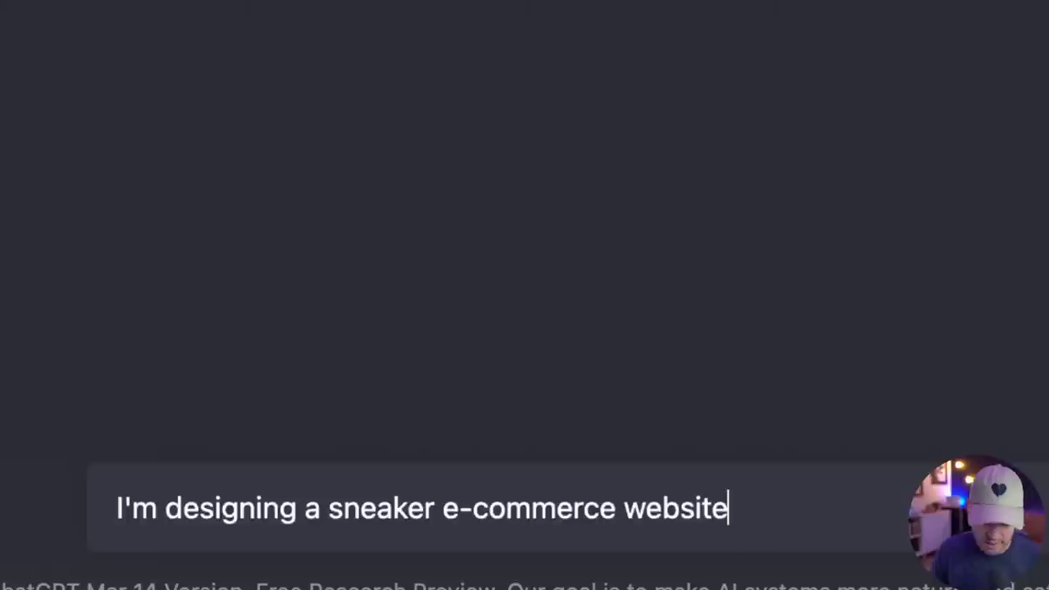
{"action": "type", "text": ". Give me"}
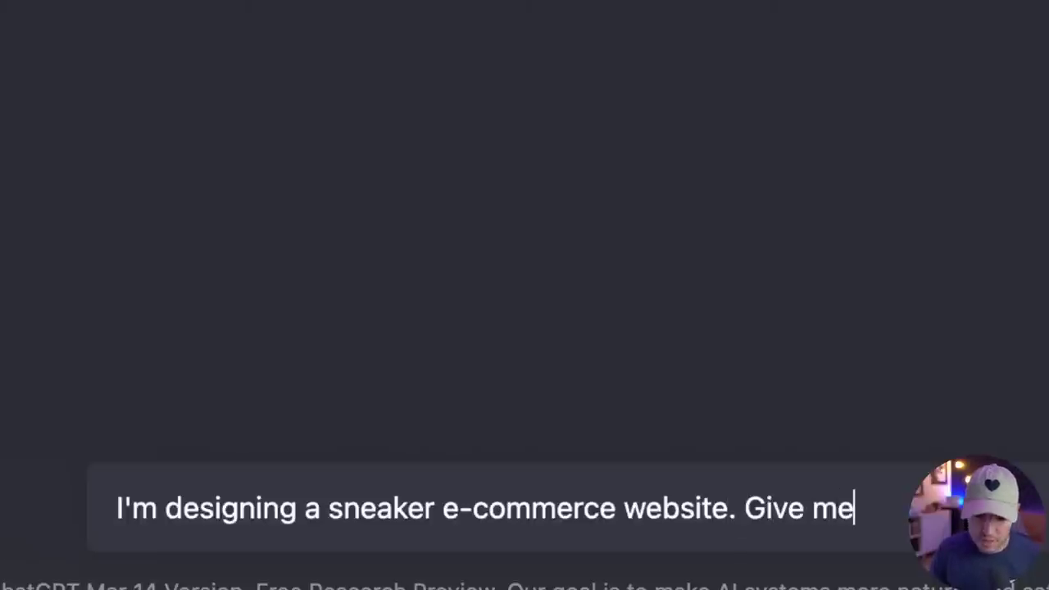
{"action": "type", "text": " in"}
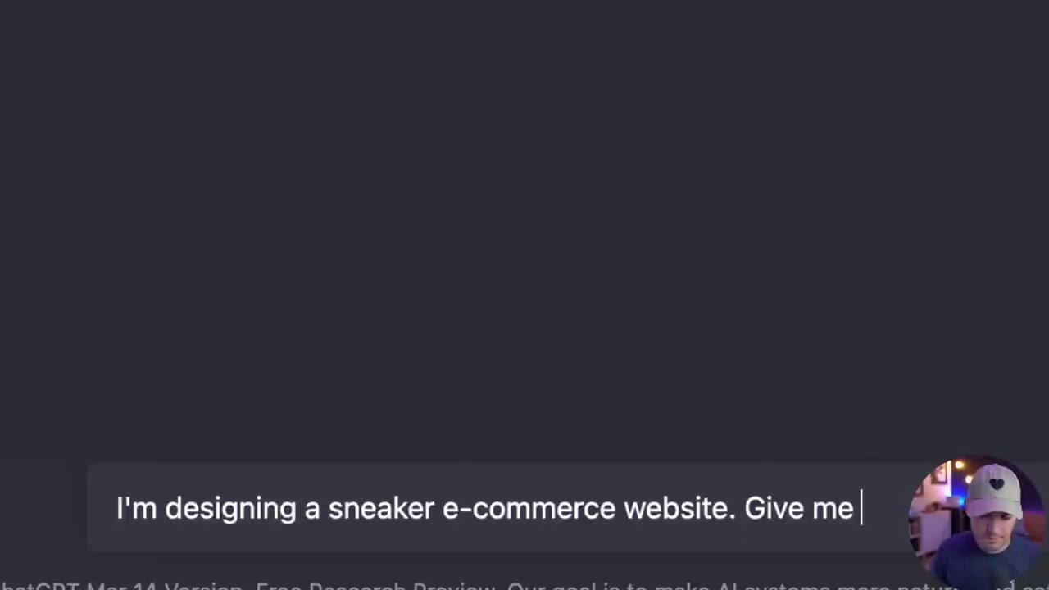
{"action": "type", "text": "som"}
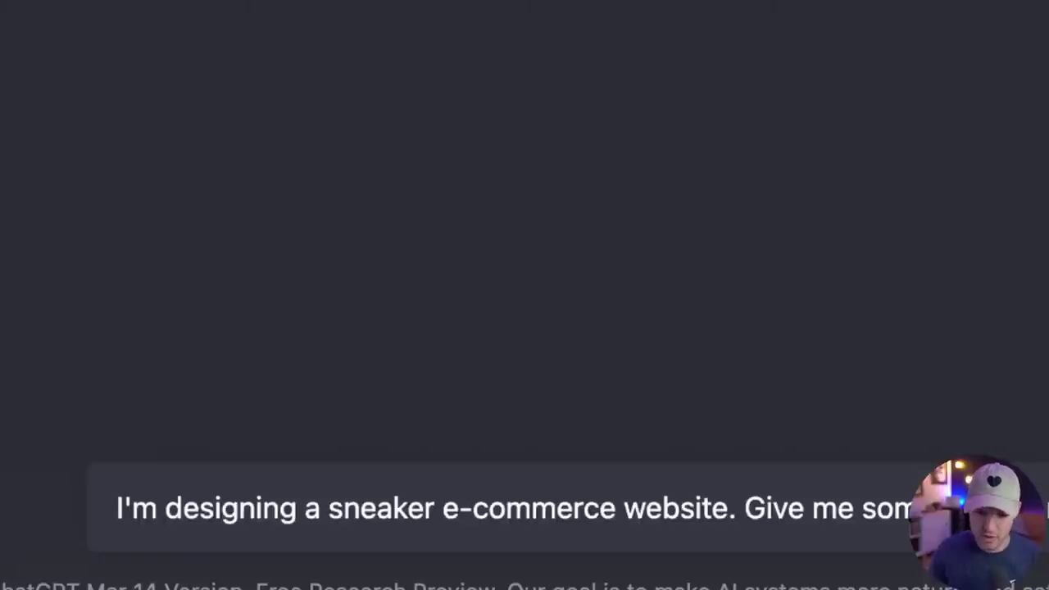
{"action": "type", "text": "e project re"}
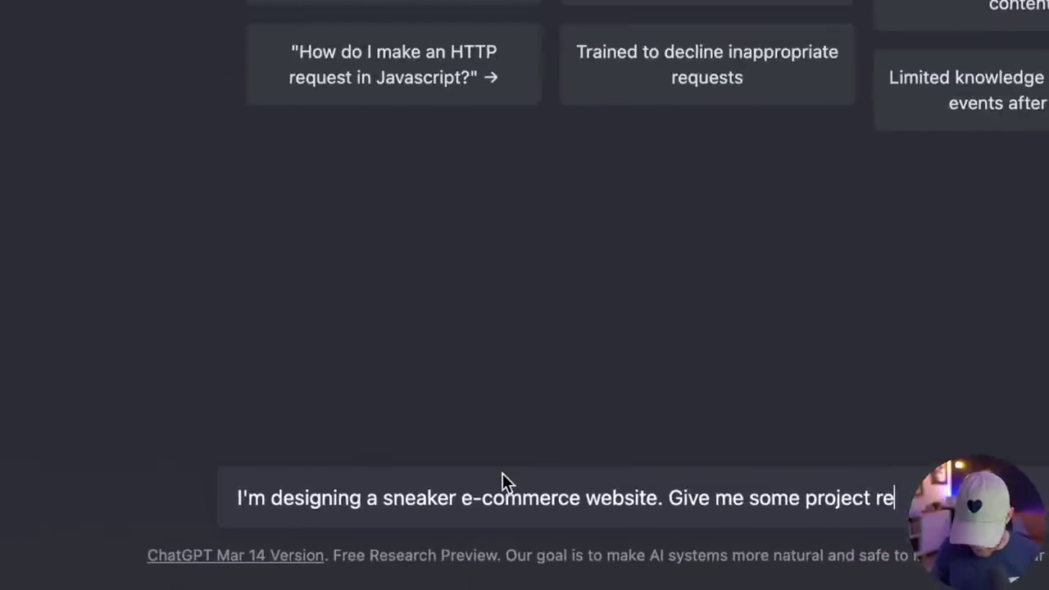
{"action": "type", "text": "qu"}
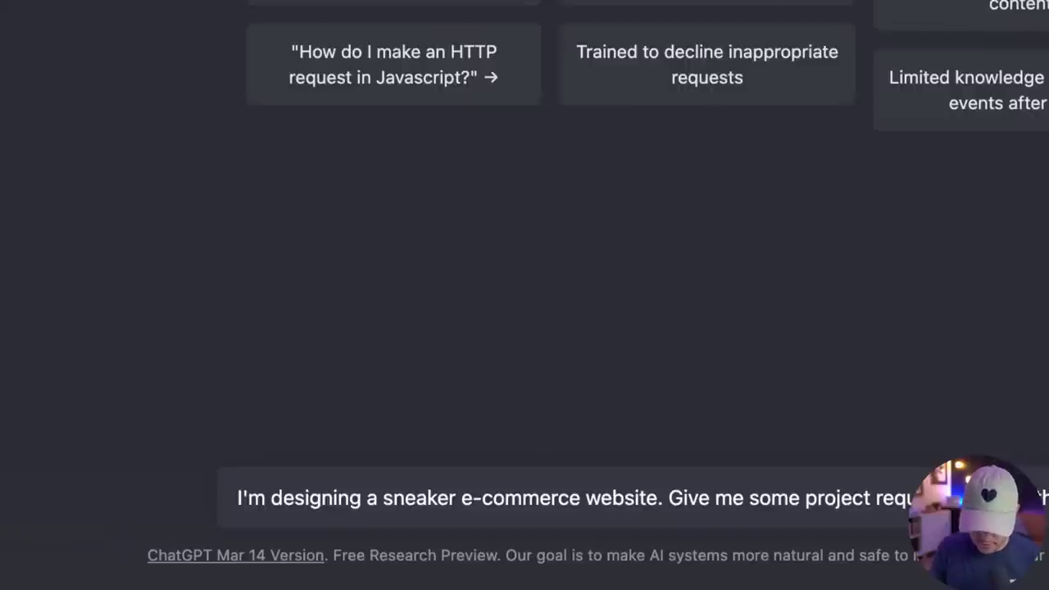
{"action": "key", "text": "Return"}
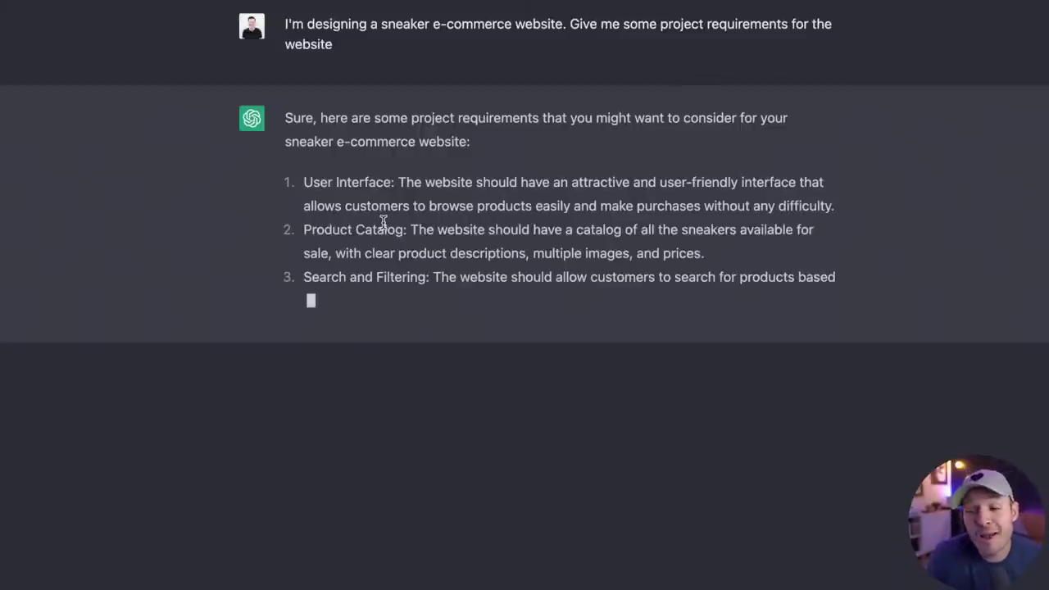
Select the entire ten-item requirements reply and switch to the AI Web Design file in Figma
{"action": "left_click_drag", "start_coordinate": [304, 182], "coordinate": [392, 184]}
{"action": "left_click_drag", "start_coordinate": [311, 230], "coordinate": [385, 232]}
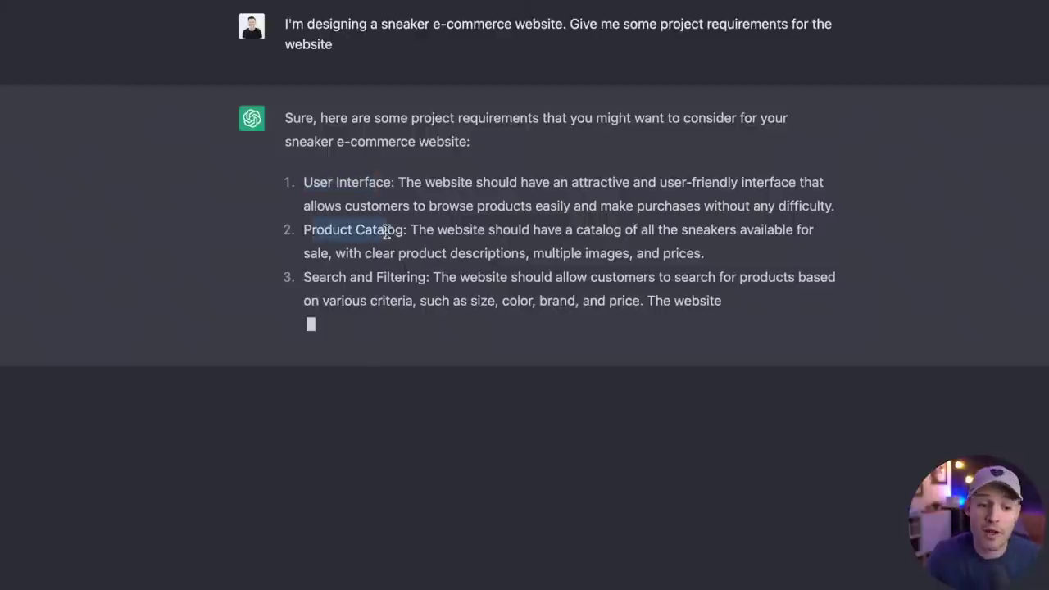
{"action": "left_click_drag", "start_coordinate": [304, 277], "coordinate": [407, 279]}
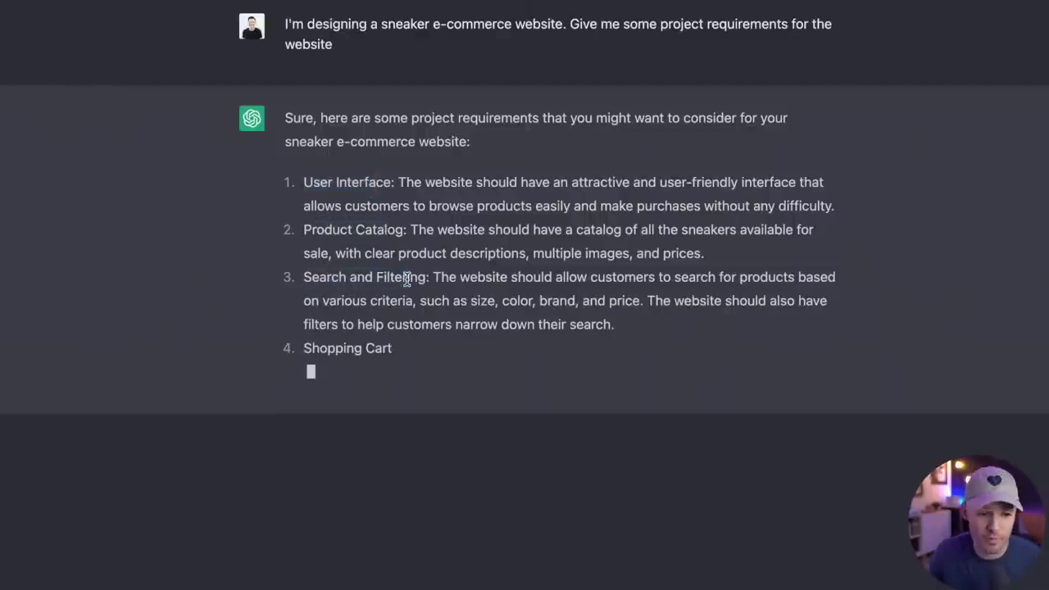
{"action": "mouse_move", "coordinate": [305, 348]}
{"action": "left_mouse_down"}
{"action": "mouse_move", "coordinate": [382, 353]}
{"action": "mouse_move", "coordinate": [316, 360]}
{"action": "left_mouse_up"}
{"action": "left_click", "coordinate": [399, 351]}
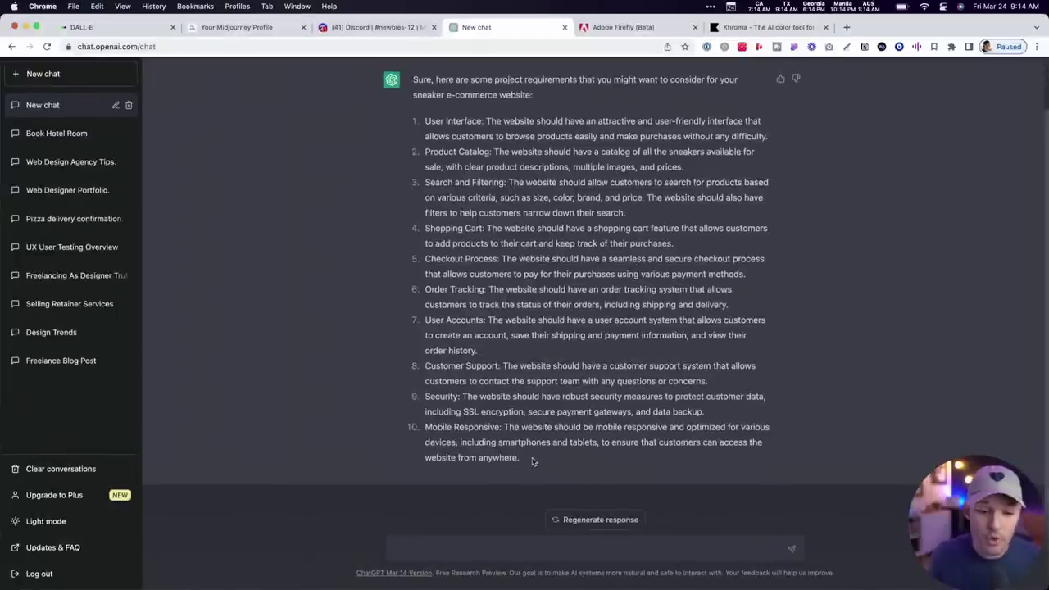
{"action": "left_click_drag", "start_coordinate": [524, 460], "coordinate": [423, 117]}
{"action": "key", "text": "super+c"}
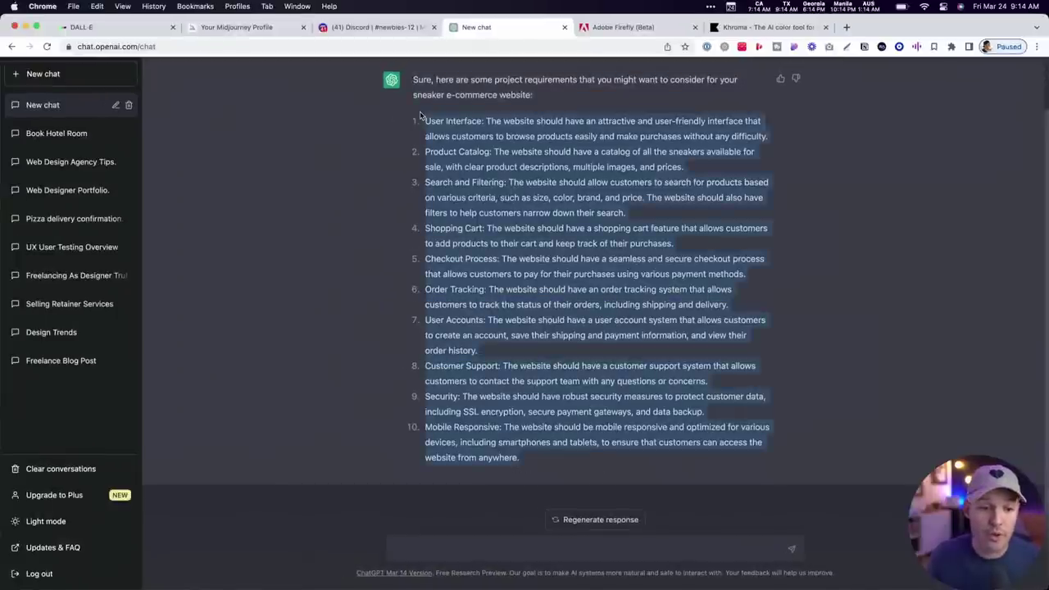
{"action": "key", "text": "super+Tab"}
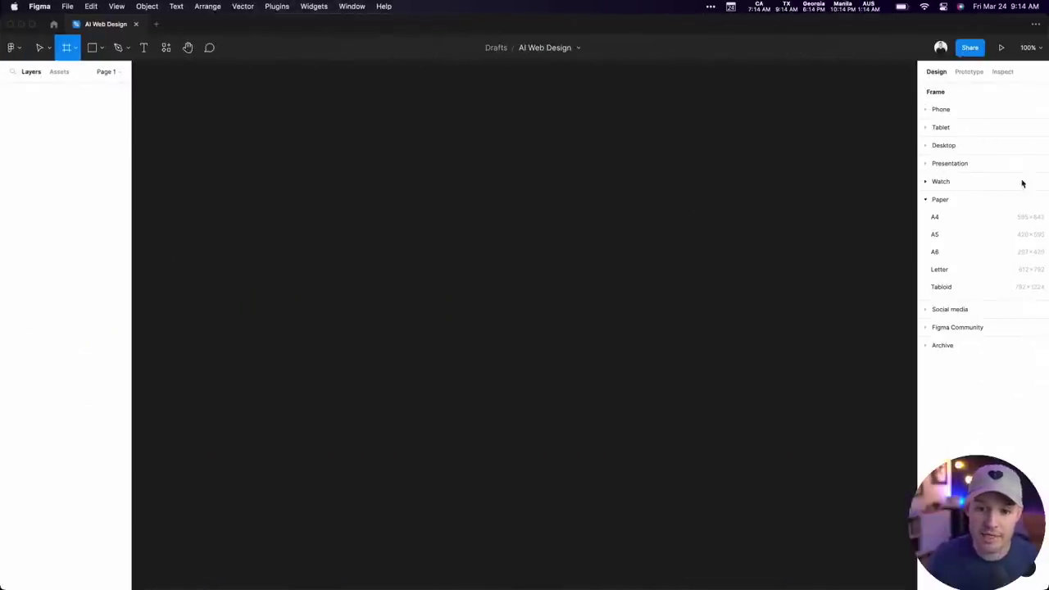
Add an A4 frame to the canvas and rename it Proposal
{"action": "left_click", "coordinate": [950, 218]}
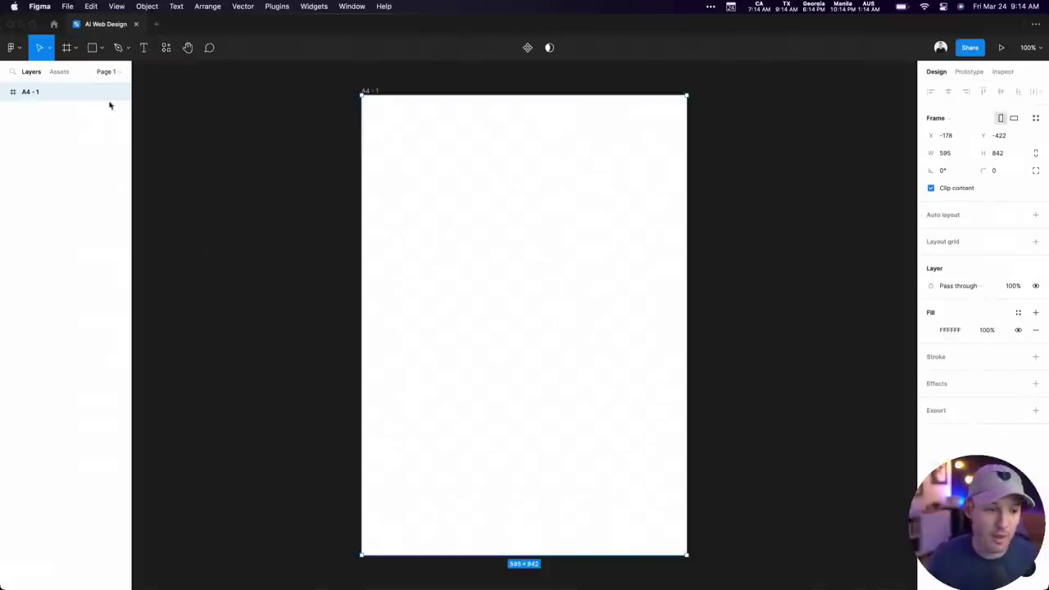
{"action": "double_click", "coordinate": [50, 95]}
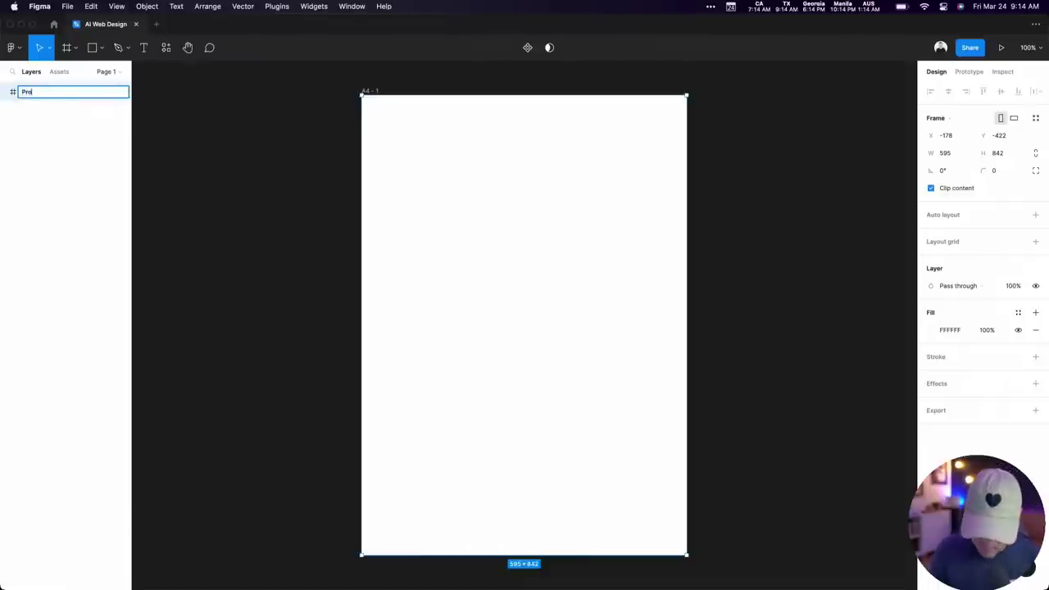
{"action": "key", "text": "Return"}
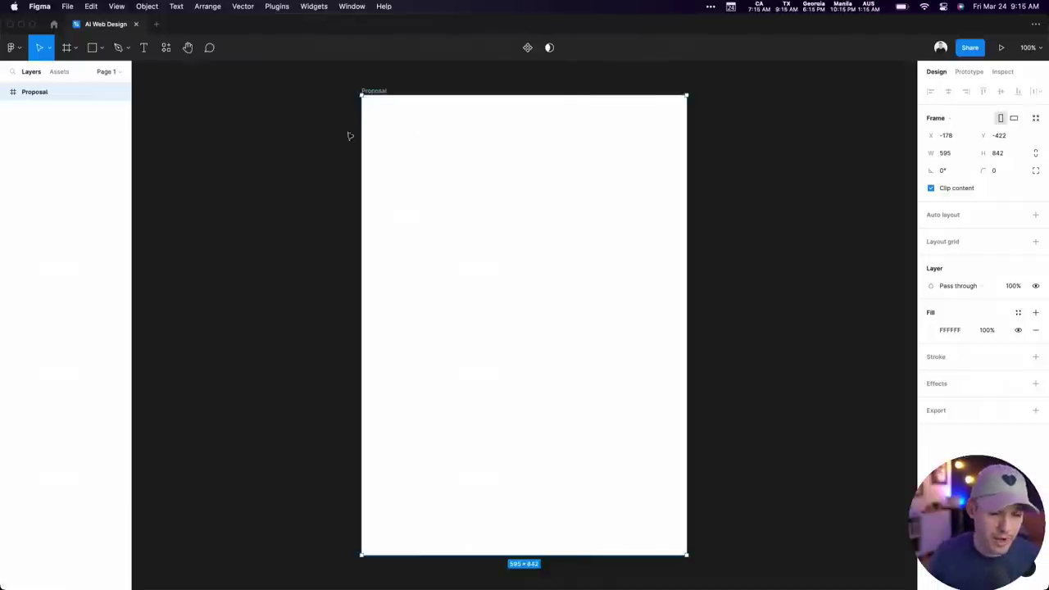
{"action": "left_click", "coordinate": [350, 192]}
Paste the requirements list into a text box on the Proposal frame and move it inward
{"action": "key", "text": "t"}
{"action": "left_click_drag", "start_coordinate": [369, 120], "coordinate": [631, 398]}
{"action": "key", "text": "super+v"}
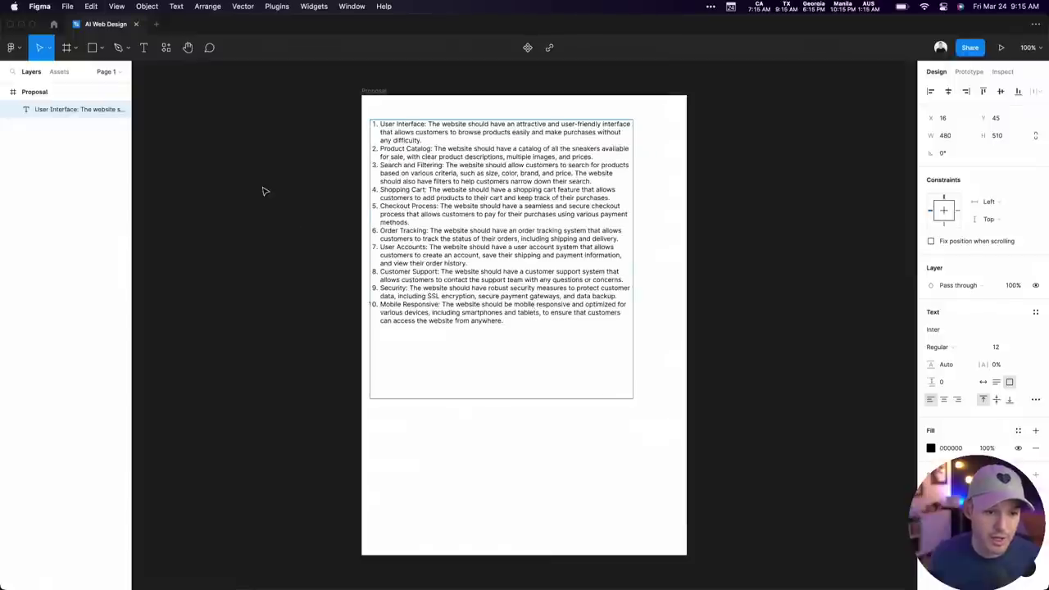
{"action": "left_click", "coordinate": [262, 191]}
{"action": "left_click_drag", "start_coordinate": [404, 177], "coordinate": [434, 199]}
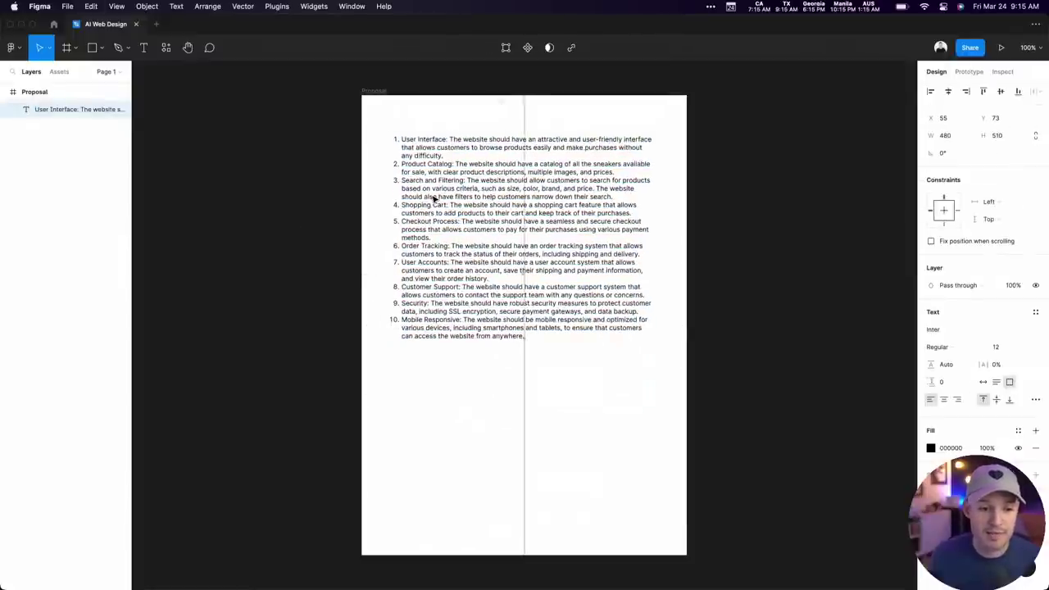
{"action": "left_click", "coordinate": [306, 129]}
{"action": "left_click_drag", "start_coordinate": [302, 113], "coordinate": [719, 319]}
{"action": "scroll", "coordinate": [745, 320], "scroll_direction": "down", "scroll_amount": 2}
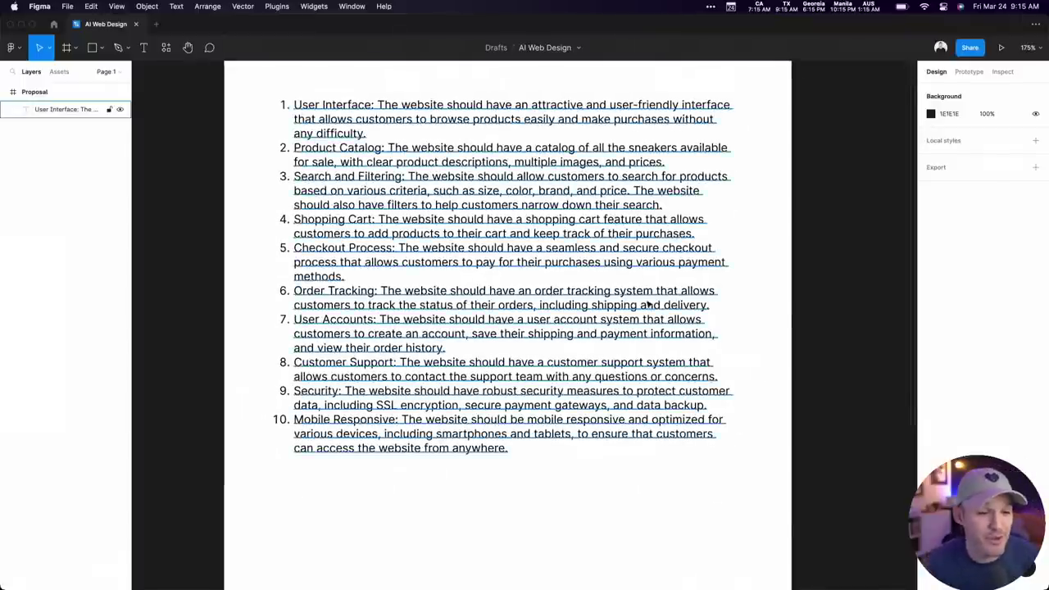
{"action": "scroll", "coordinate": [205, 187], "scroll_direction": "up", "scroll_amount": 3}
{"action": "left_click_drag", "start_coordinate": [248, 123], "coordinate": [788, 442]}
{"action": "scroll", "coordinate": [188, 176], "scroll_direction": "up", "scroll_amount": 3}
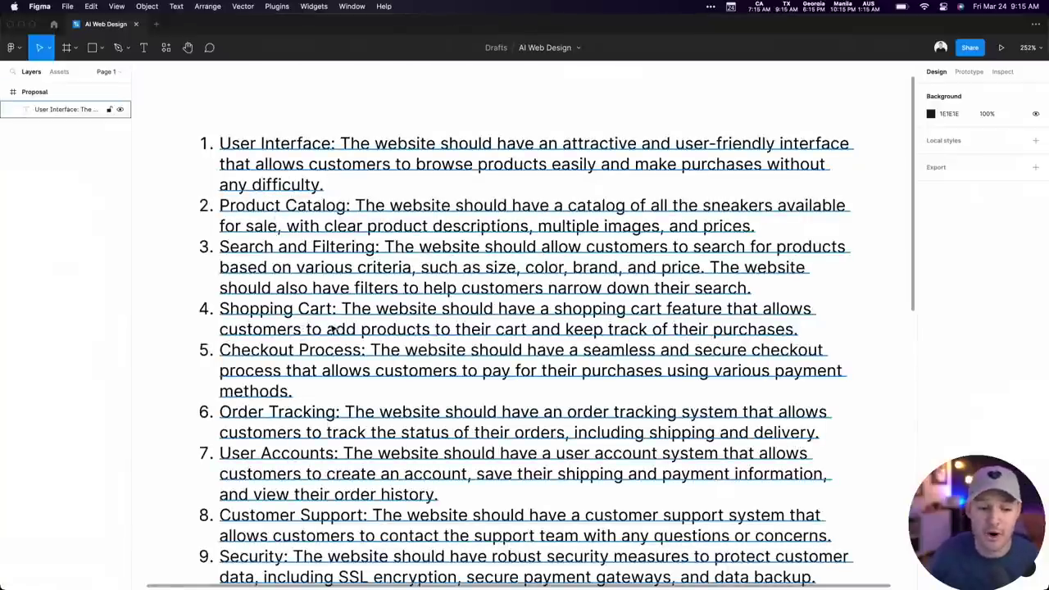
{"action": "scroll", "coordinate": [344, 371], "scroll_direction": "down", "scroll_amount": 3}
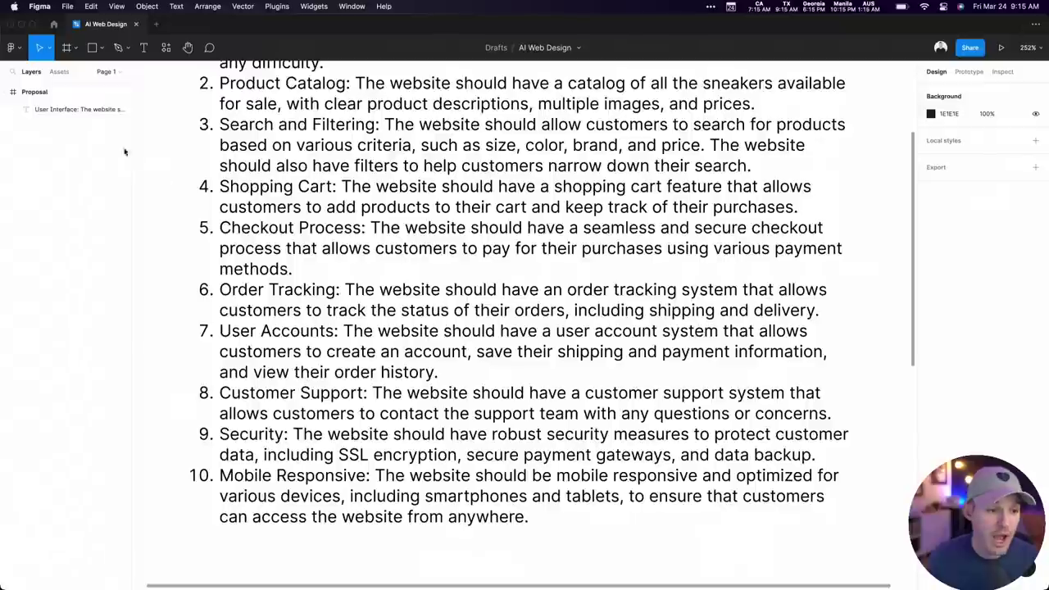
Zoom out to show the whole Proposal frame, then return to the ChatGPT conversation
{"action": "left_click", "coordinate": [343, 172]}
{"action": "scroll", "coordinate": [353, 171], "scroll_direction": "down", "scroll_amount": 1}
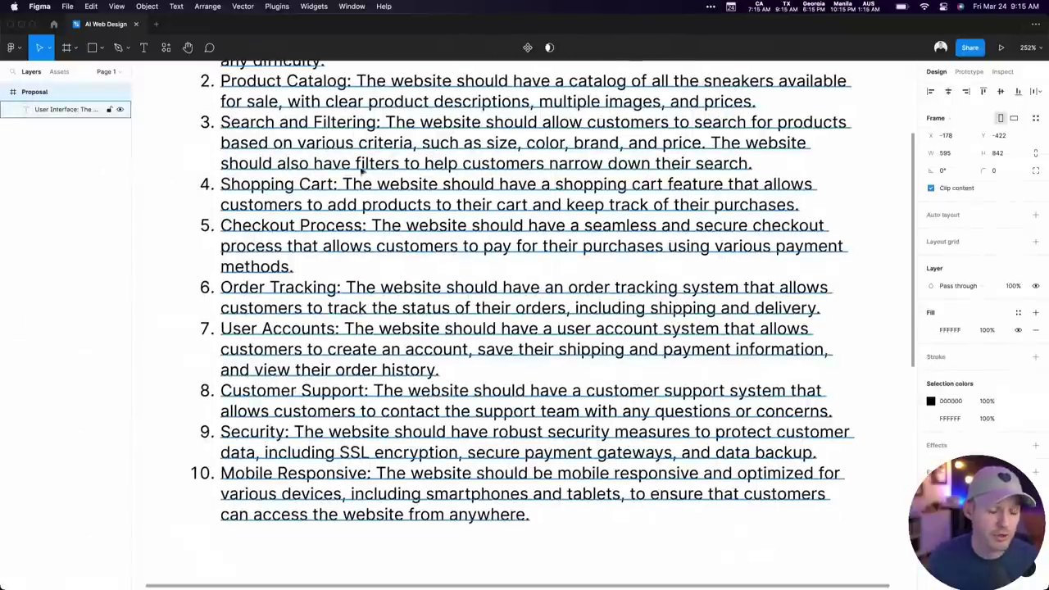
{"action": "key", "text": "shift+0"}
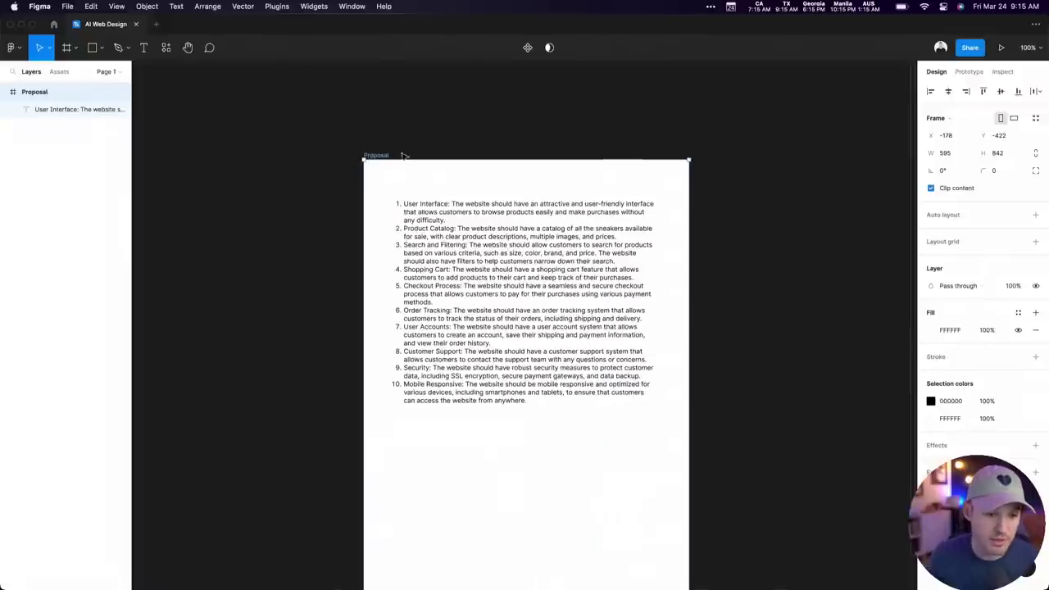
{"action": "left_click", "coordinate": [404, 156]}
{"action": "scroll", "coordinate": [466, 213], "scroll_direction": "right", "scroll_amount": 5}
{"action": "key", "text": "ctrl+Left"}
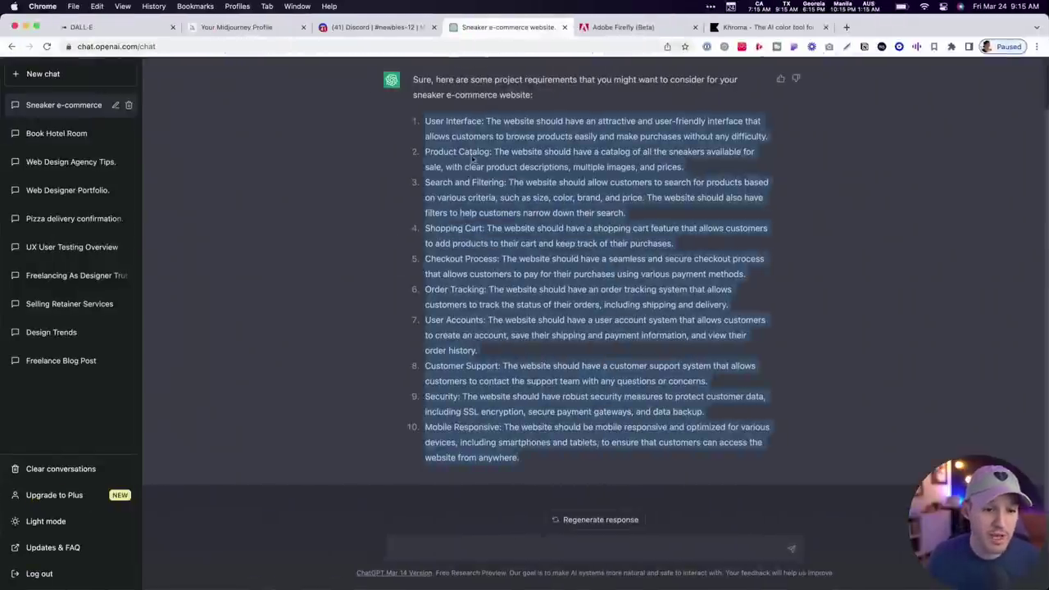
Ask ChatGPT what type of layout to use for the home page
{"action": "left_click", "coordinate": [501, 557]}
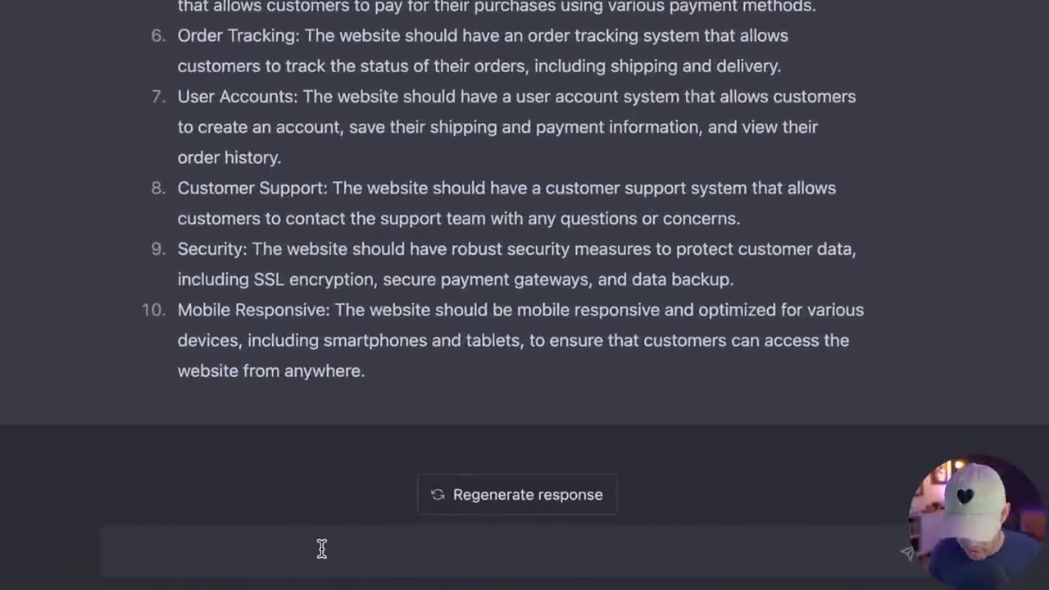
{"action": "type", "text": "What type"}
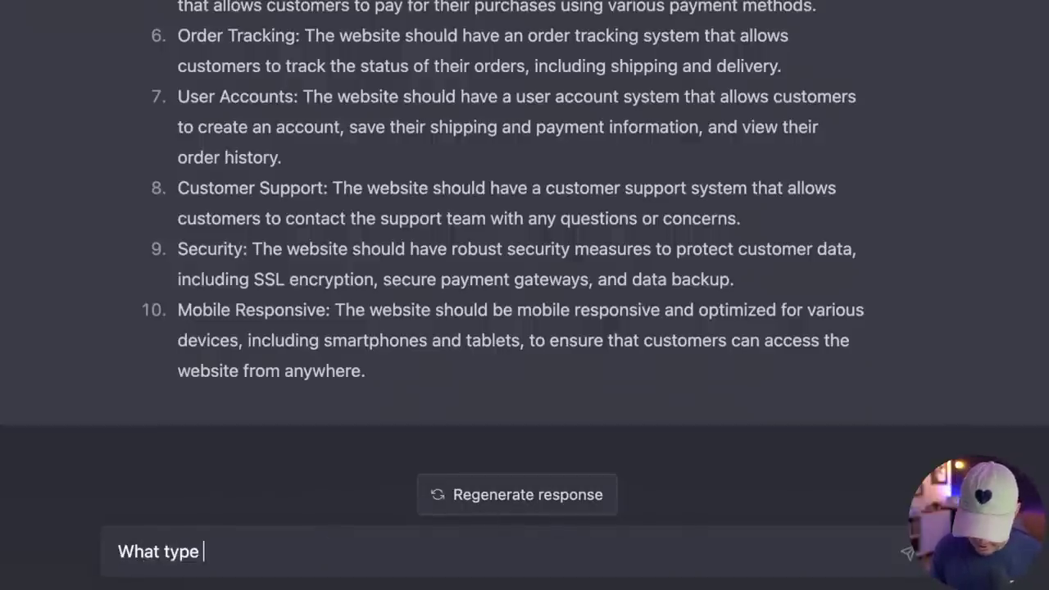
{"action": "type", "text": "of layout should I use for the home"}
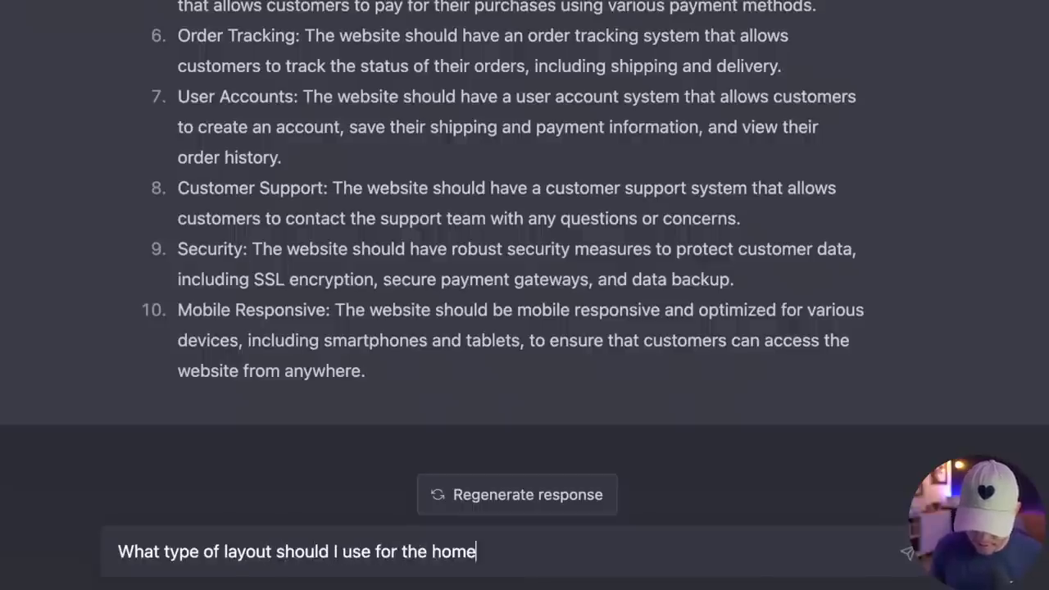
{"action": "type", "text": " page?"}
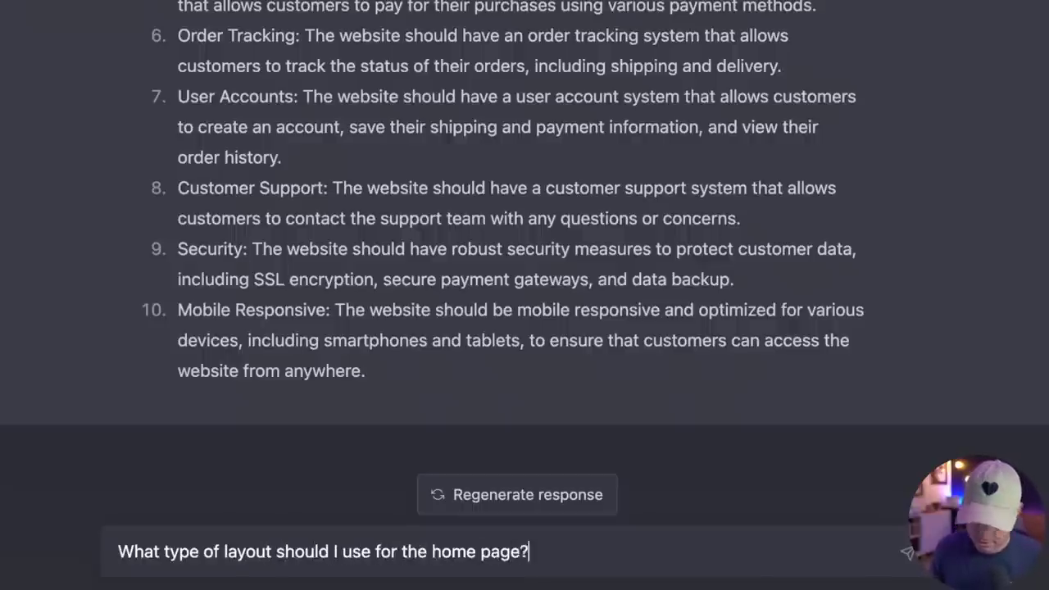
{"action": "key", "text": "Return"}
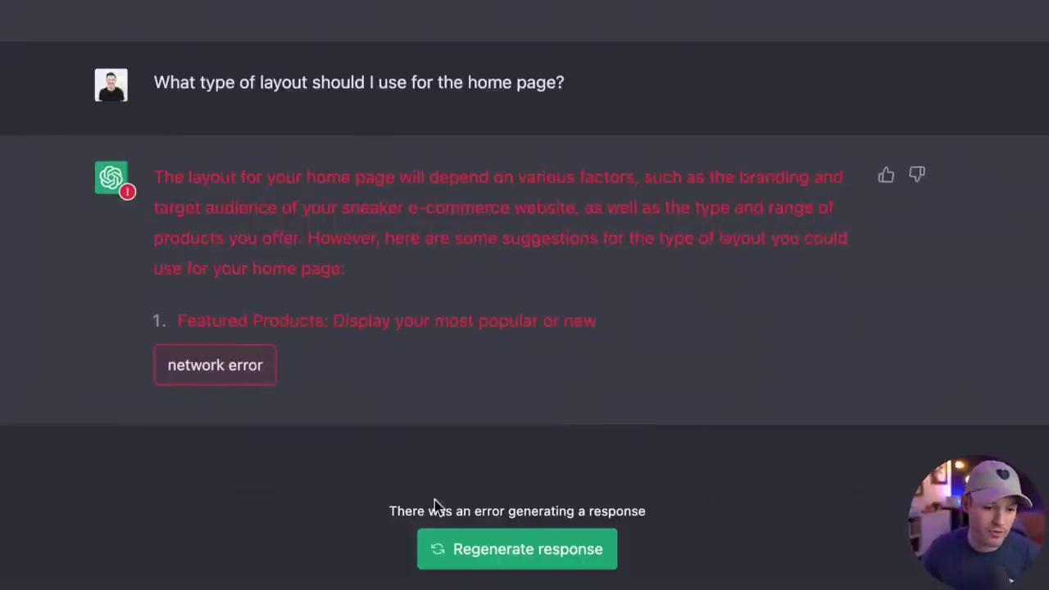
Regenerate the failed reply, copy the six-layout answer and return to Figma
{"action": "left_click", "coordinate": [487, 551]}
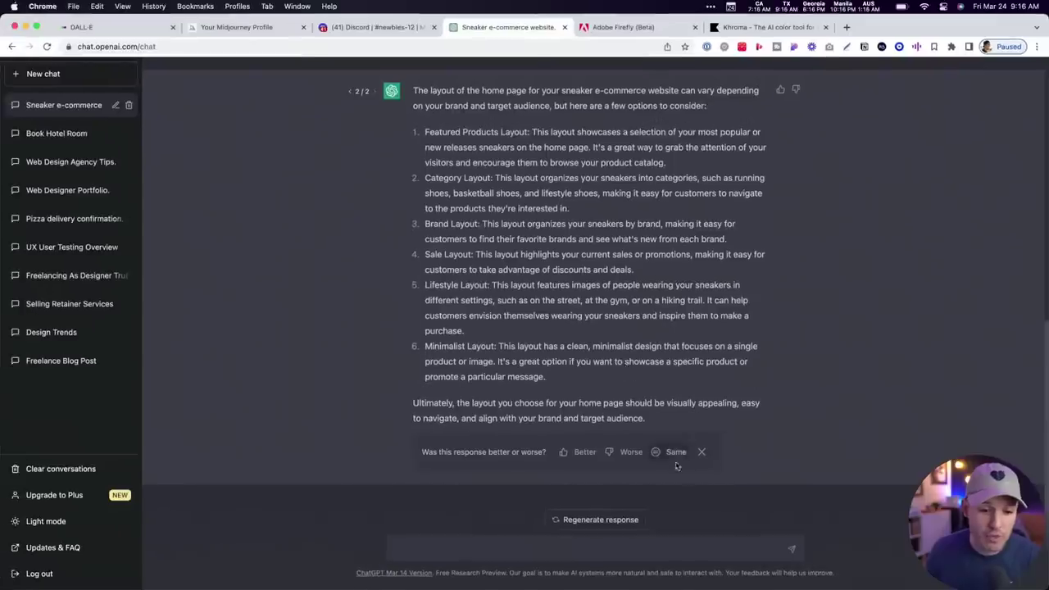
{"action": "scroll", "coordinate": [709, 419], "scroll_direction": "up", "scroll_amount": 3}
{"action": "scroll", "coordinate": [768, 393], "scroll_direction": "down", "scroll_amount": 2}
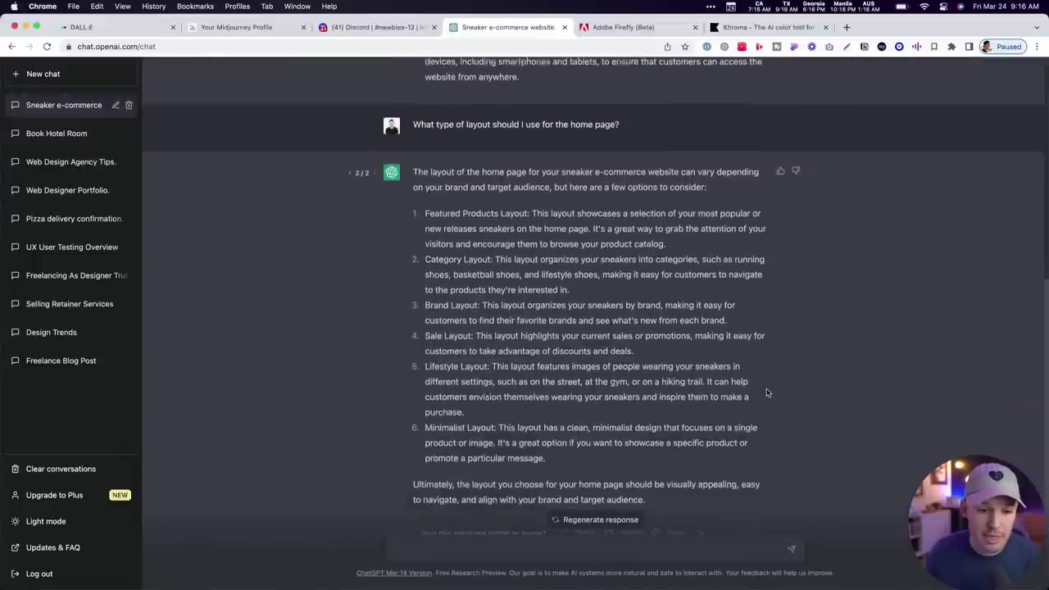
{"action": "left_click_drag", "start_coordinate": [654, 487], "coordinate": [412, 158]}
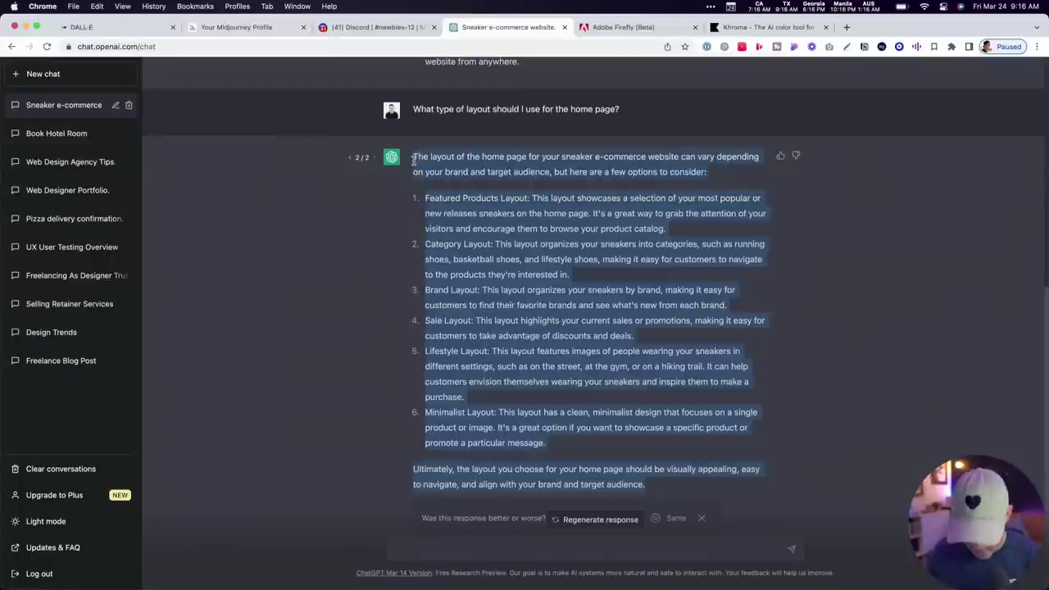
{"action": "key", "text": "super+c"}
{"action": "key", "text": "super+Tab"}
Duplicate the Proposal frame as 'Layout Approaches' and paste the home-page layouts list into it
{"action": "left_click", "coordinate": [169, 107]}
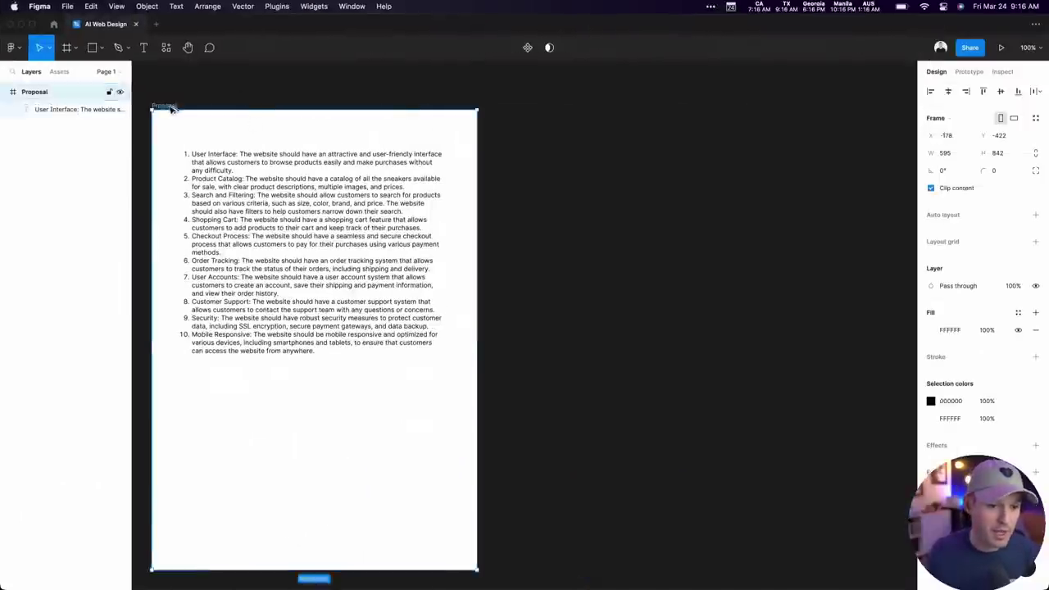
{"action": "left_click_drag", "start_coordinate": [169, 108], "coordinate": [512, 134]}
{"action": "double_click", "coordinate": [38, 92]}
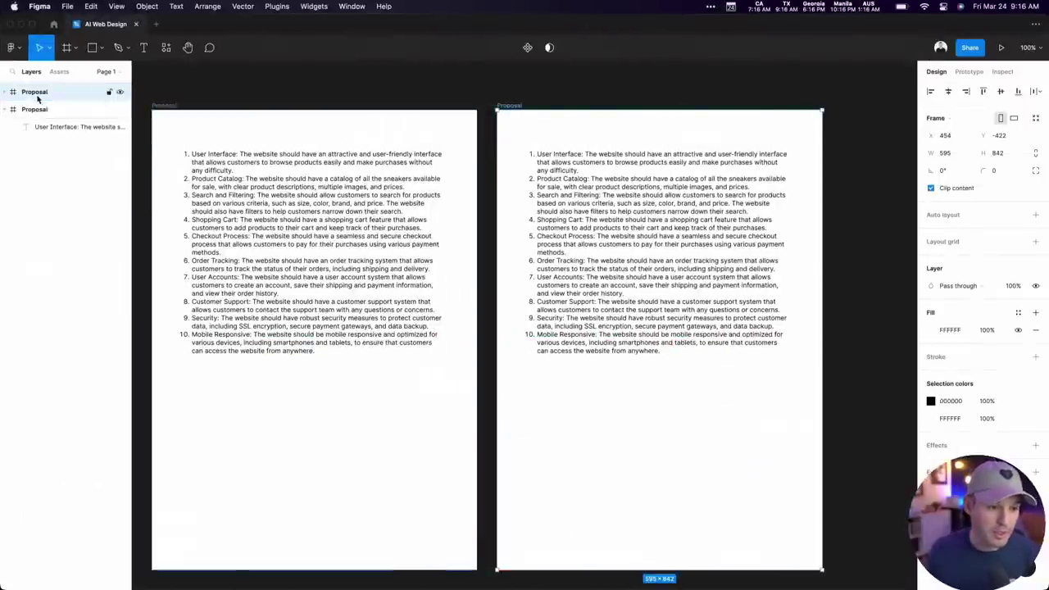
{"action": "type", "text": "Layout"}
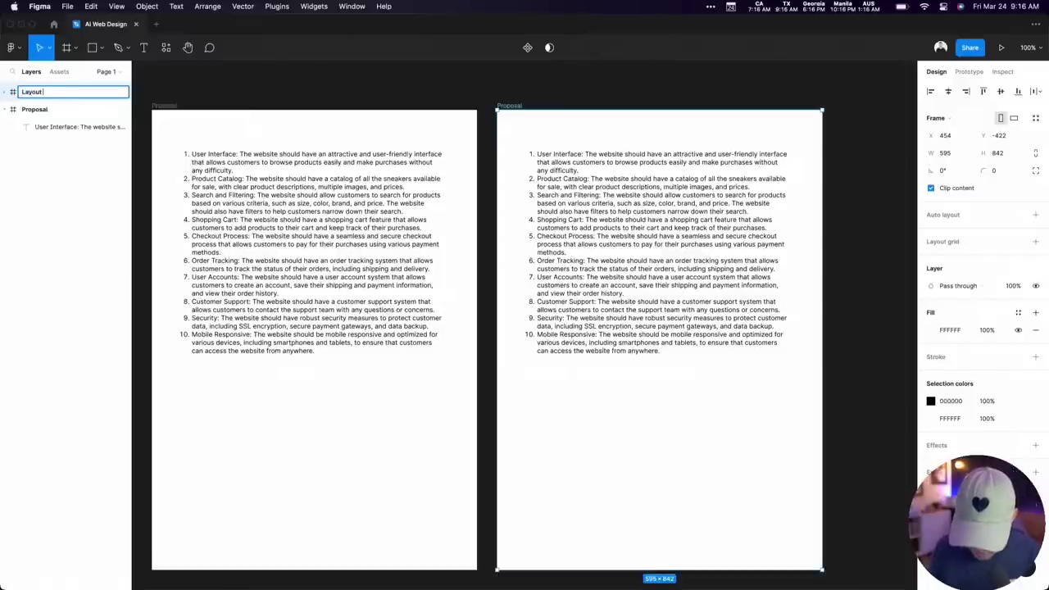
{"action": "type", "text": " Approaches"}
{"action": "key", "text": "Return"}
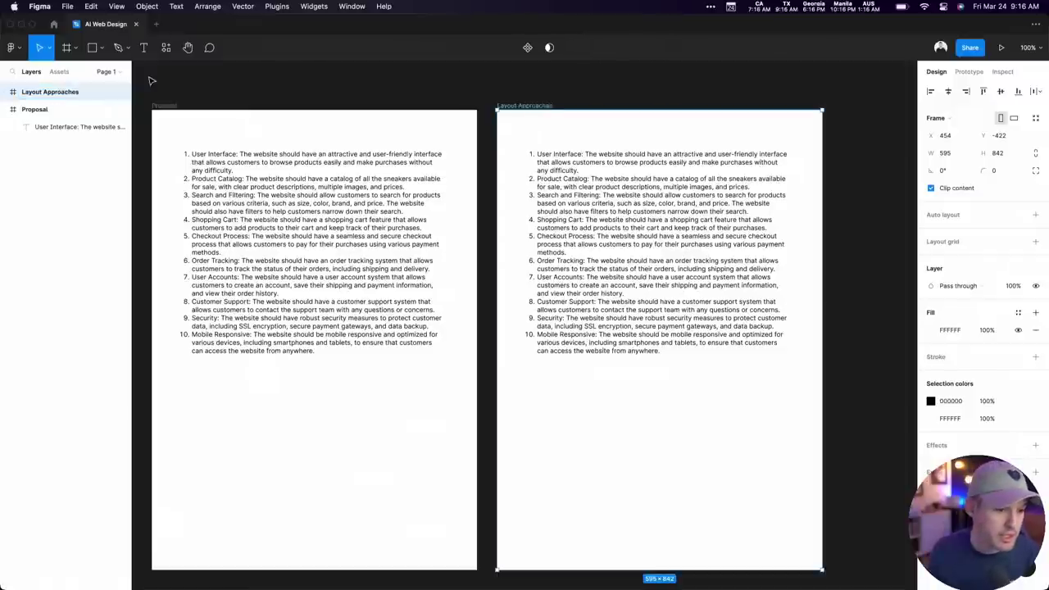
{"action": "key", "text": "Return"}
{"action": "key", "text": "Return"}
{"action": "key", "text": "super+v"}
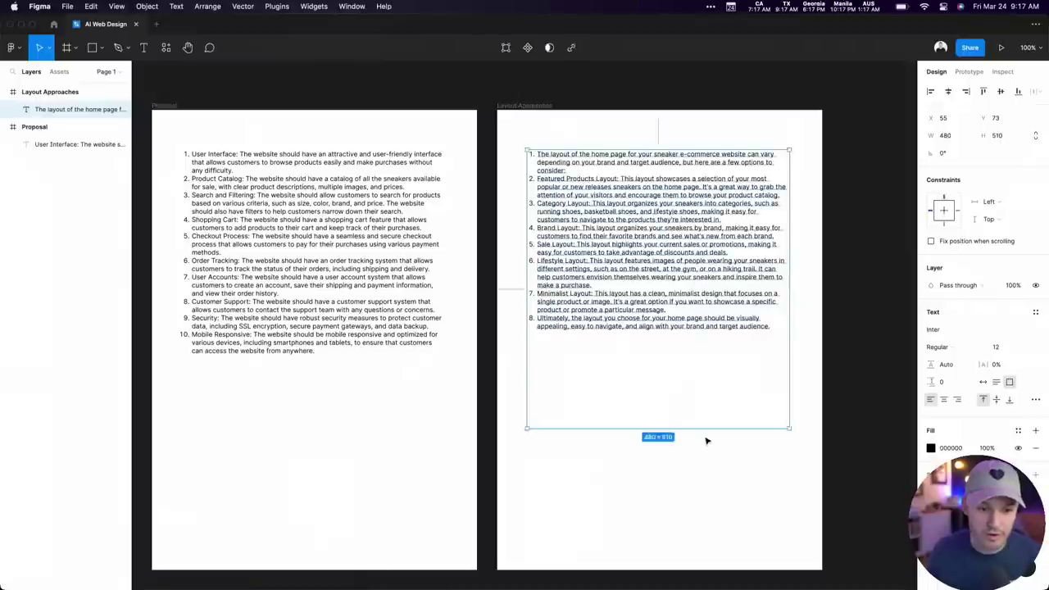
{"action": "left_click", "coordinate": [707, 446]}
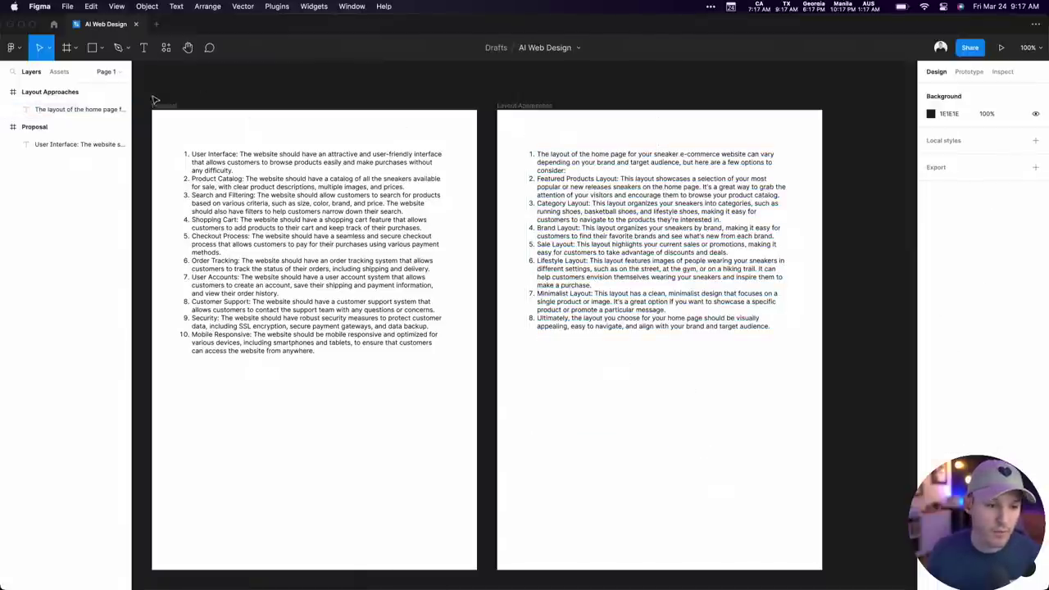
Add a 'Scope of work' title above the requirements list at font size 36
{"action": "left_click_drag", "start_coordinate": [155, 104], "coordinate": [436, 278]}
{"action": "key", "text": "shift+2"}
{"action": "key", "text": "Escape"}
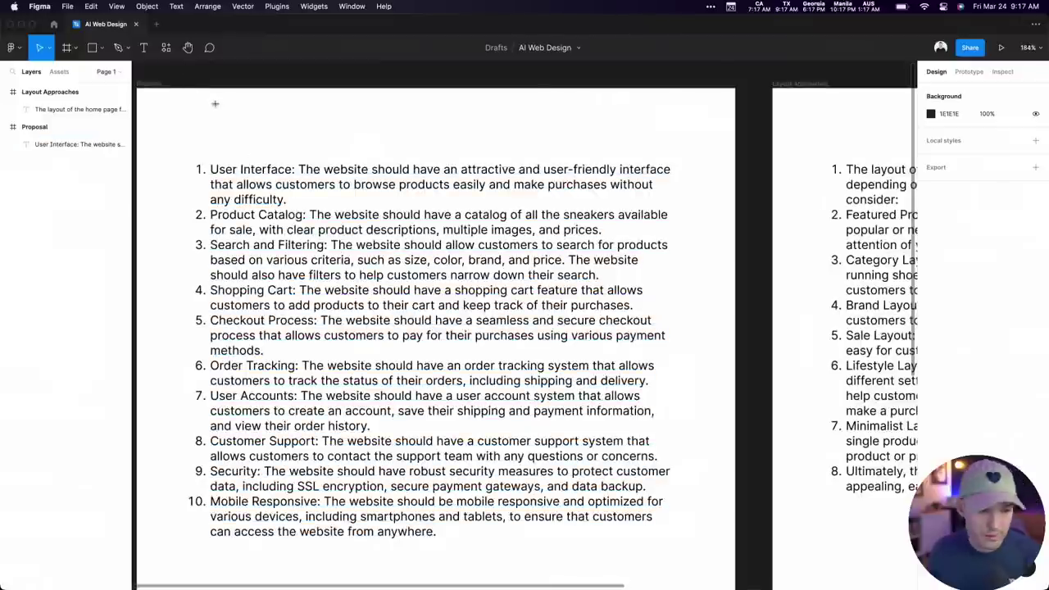
{"action": "key", "text": "t"}
{"action": "left_click", "coordinate": [200, 109]}
{"action": "type", "text": "Propo"}
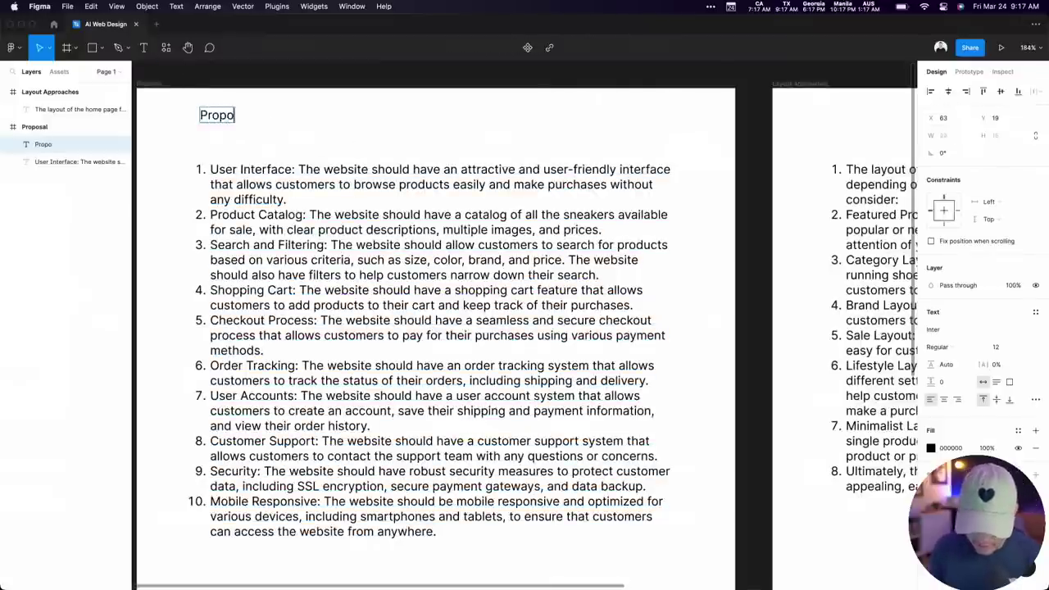
{"action": "type", "text": "sal"}
{"action": "double_click", "coordinate": [207, 115]}
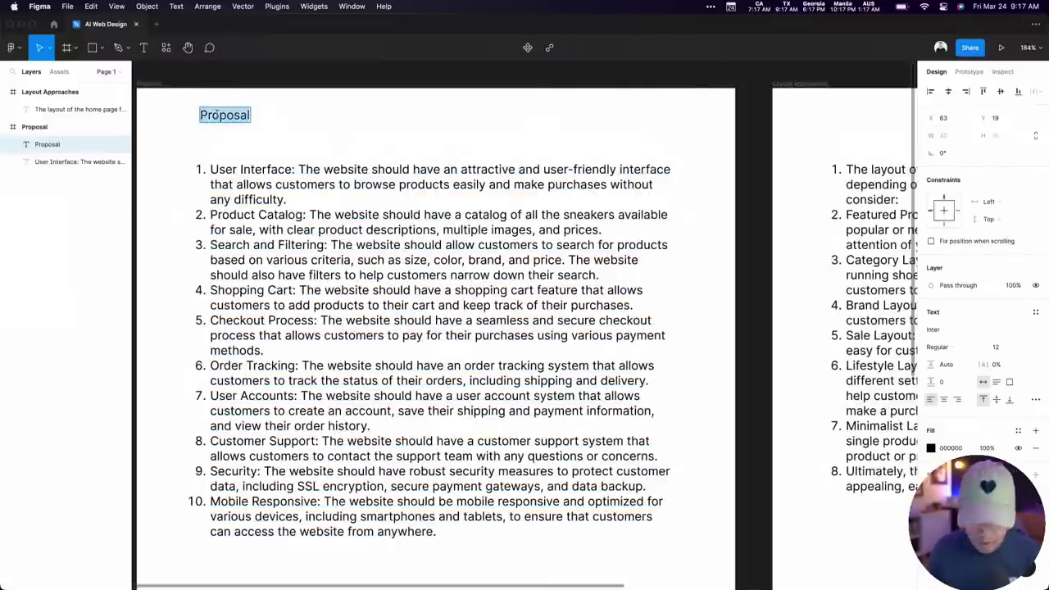
{"action": "type", "text": "Scope of work"}
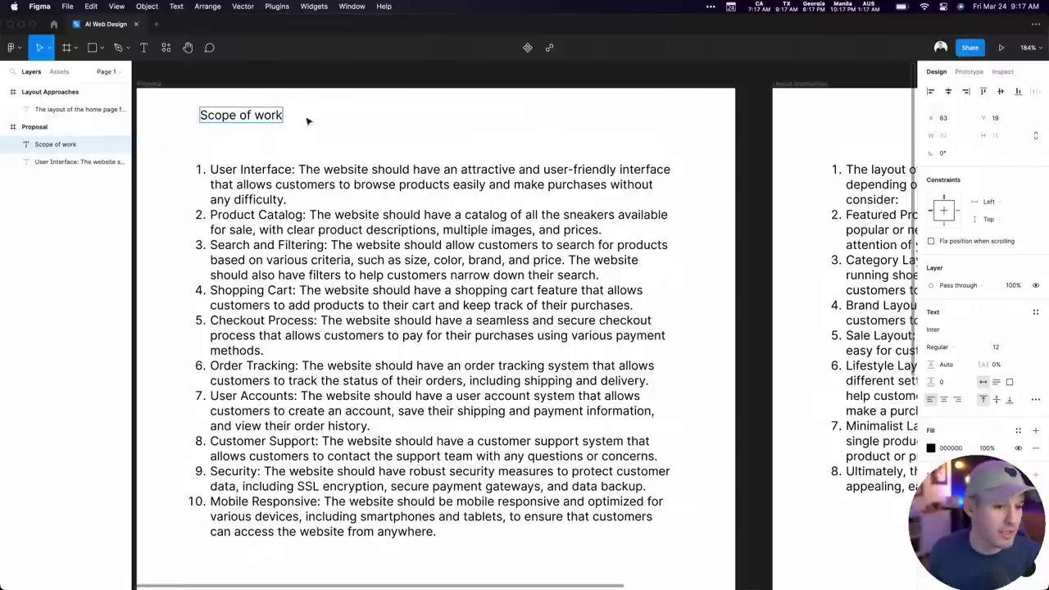
{"action": "key", "text": "Escape"}
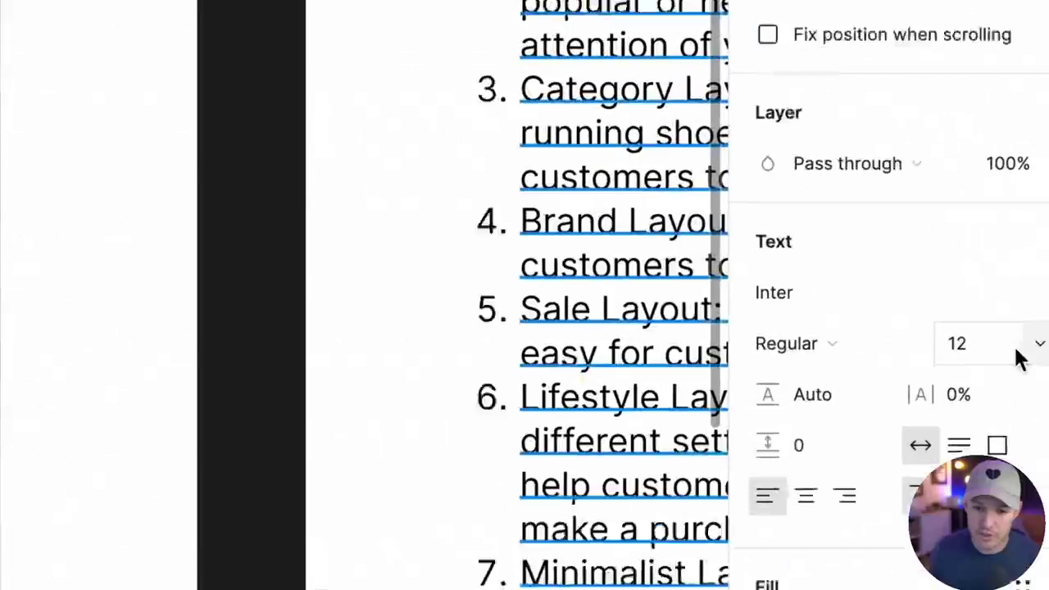
{"action": "left_click", "coordinate": [1007, 350]}
{"action": "type", "text": "20"}
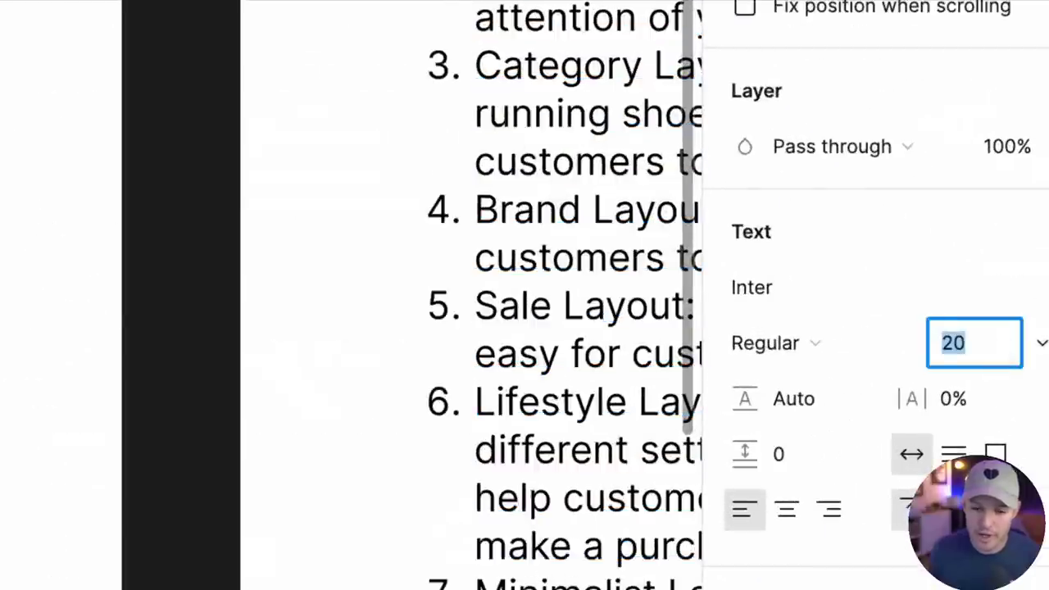
{"action": "type", "text": "36"}
{"action": "key", "text": "Return"}
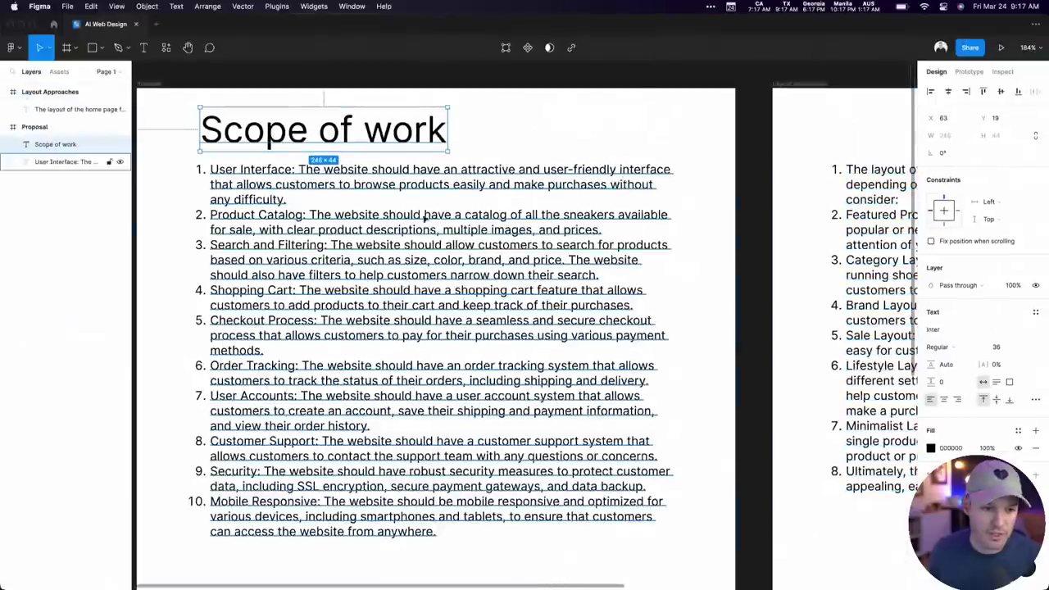
Left-align the title with the list and wrap both in an auto layout frame
{"action": "left_click", "coordinate": [257, 199], "text": "shift"}
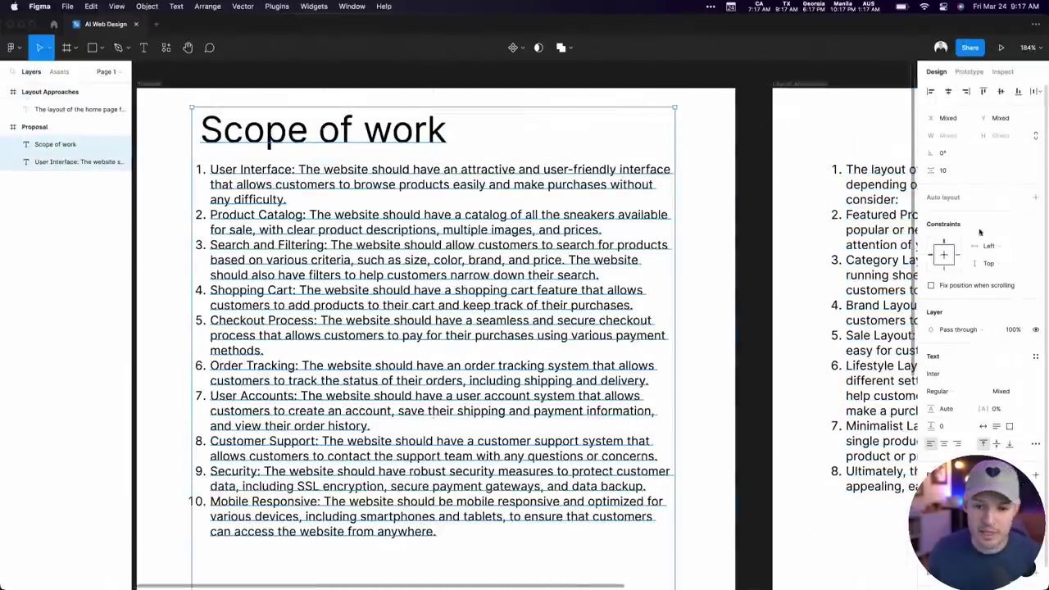
{"action": "left_click", "coordinate": [930, 91]}
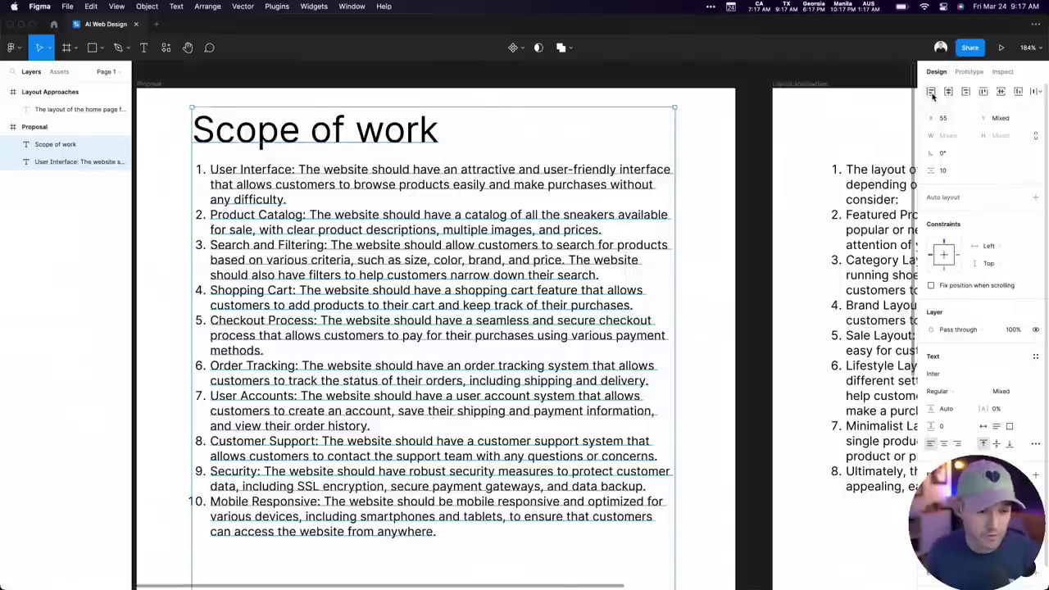
{"action": "key", "text": "shift+a"}
{"action": "key", "text": "shift+0"}
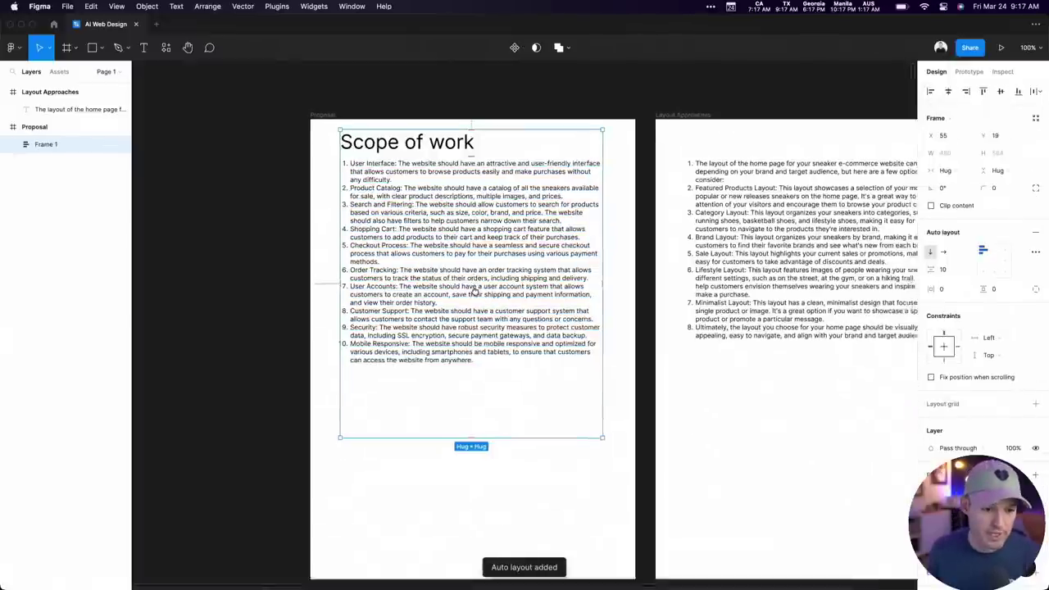
Copy the Scope of work block onto the second page and retitle it 'Layout Approaches'
{"action": "left_click", "coordinate": [740, 375]}
{"action": "scroll", "coordinate": [597, 393], "scroll_direction": "right", "scroll_amount": 5}
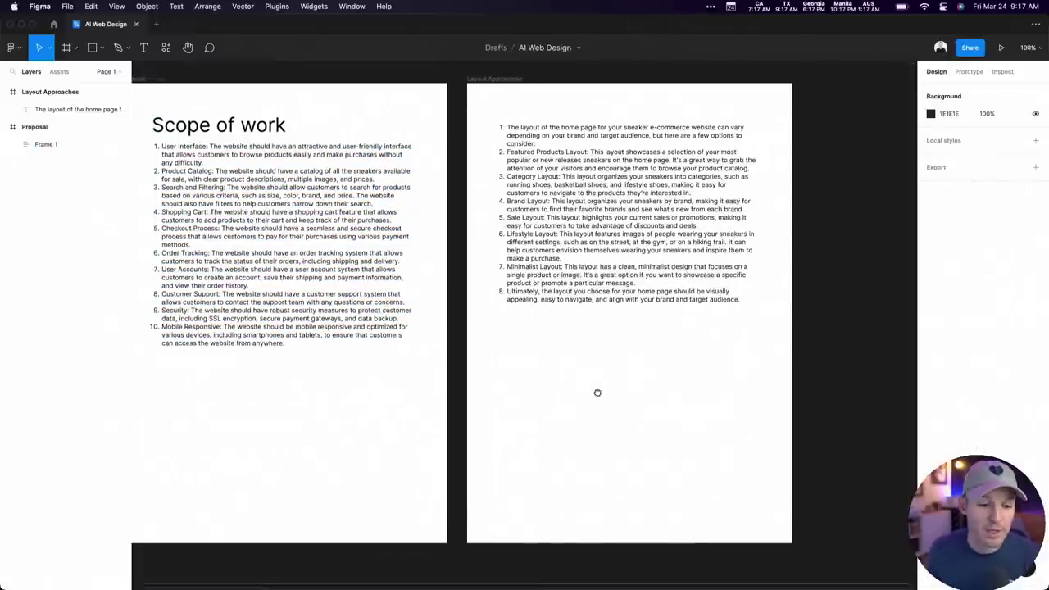
{"action": "left_click_drag", "start_coordinate": [357, 285], "coordinate": [582, 351]}
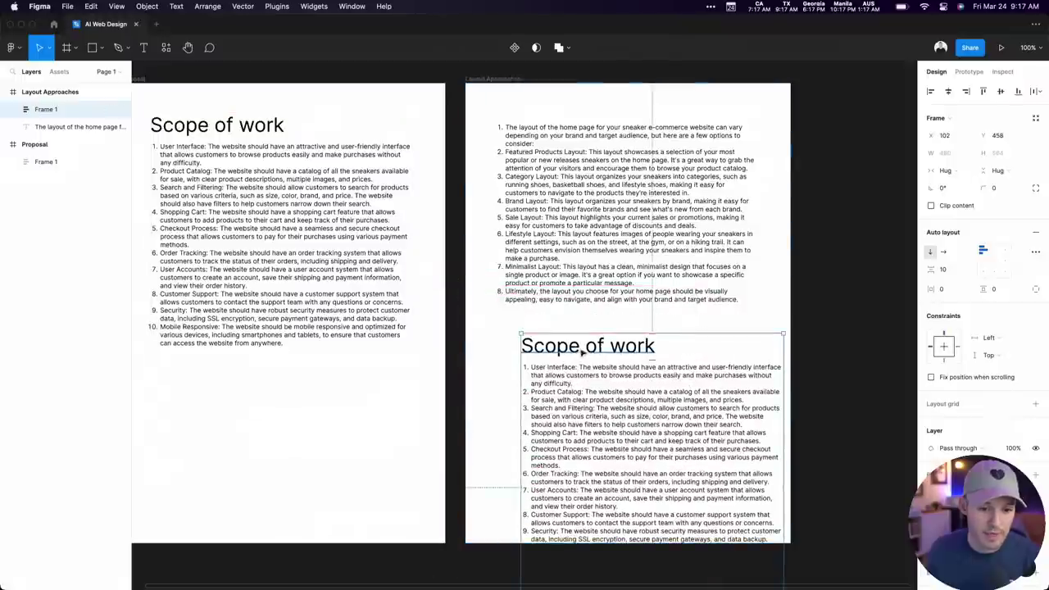
{"action": "double_click", "coordinate": [579, 348]}
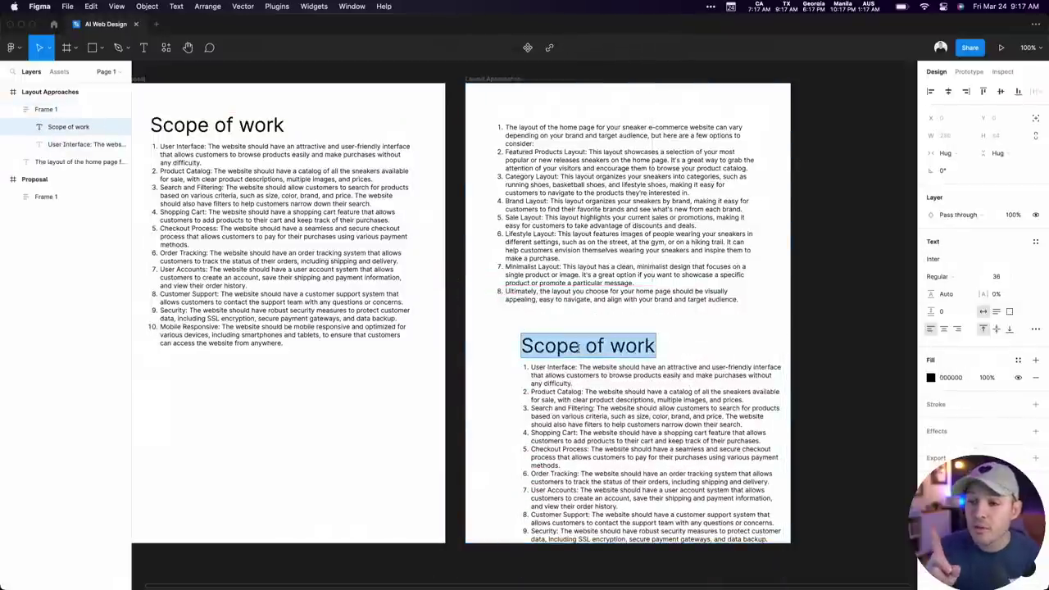
{"action": "type", "text": "La"}
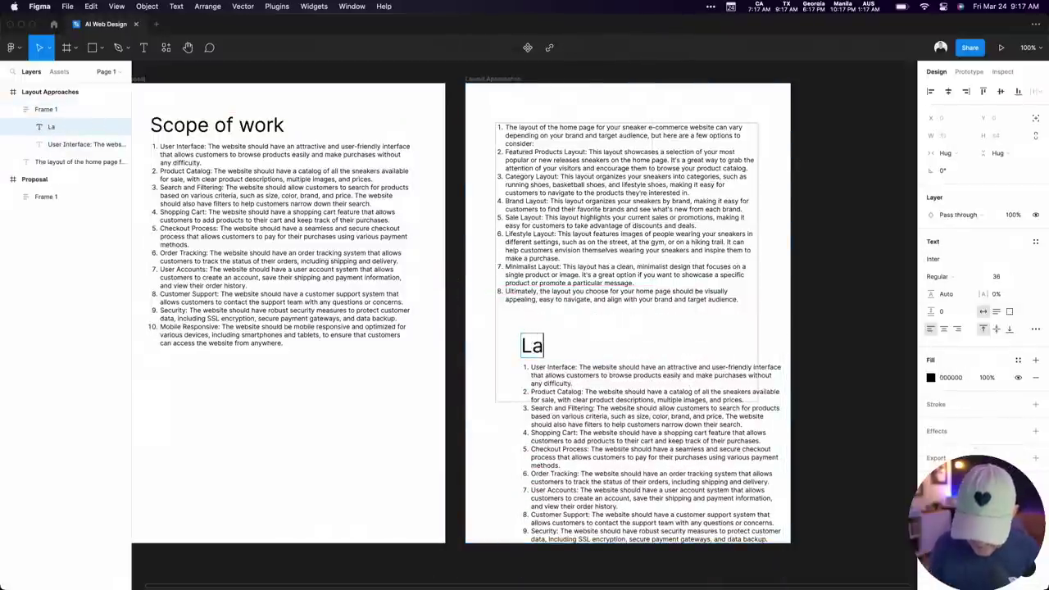
{"action": "type", "text": "yout Approaches"}
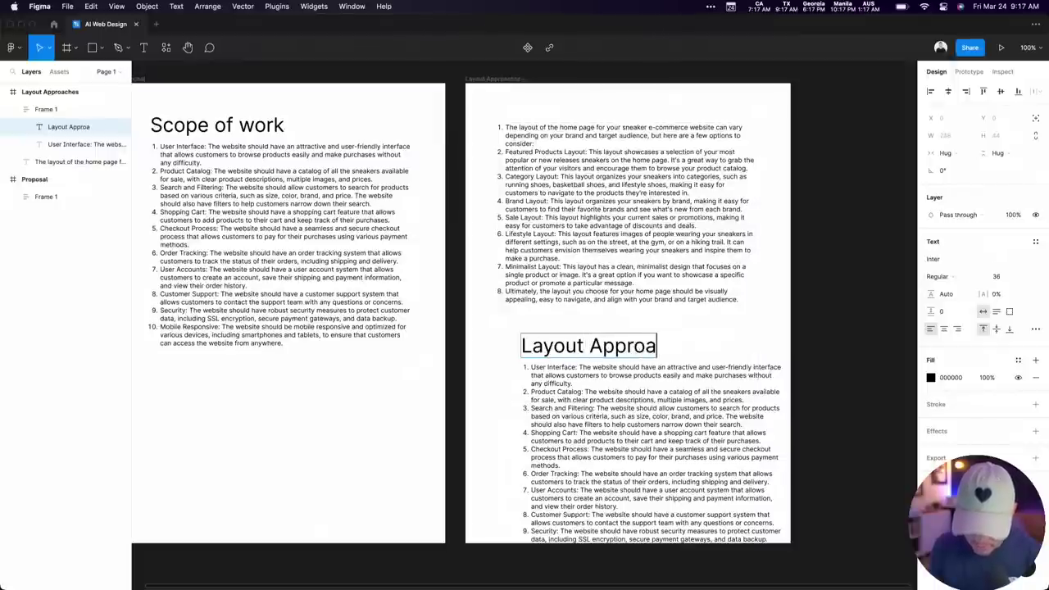
Delete the original layout options text box from the Layout Approaches frame
{"action": "left_click", "coordinate": [645, 273]}
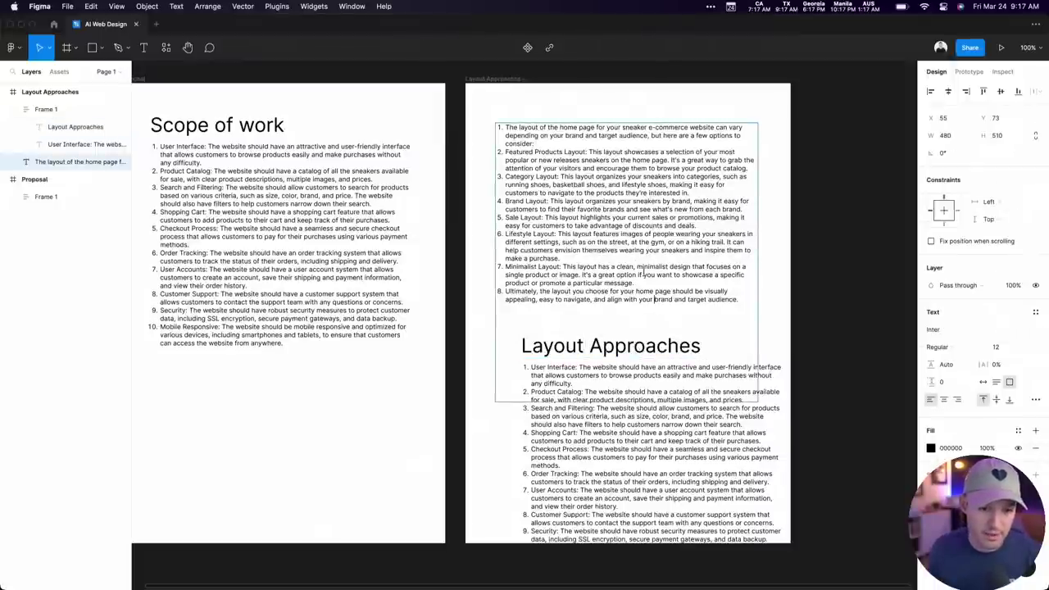
{"action": "triple_click", "coordinate": [645, 272]}
{"action": "key", "text": "super+a"}
{"action": "key", "text": "super+c"}
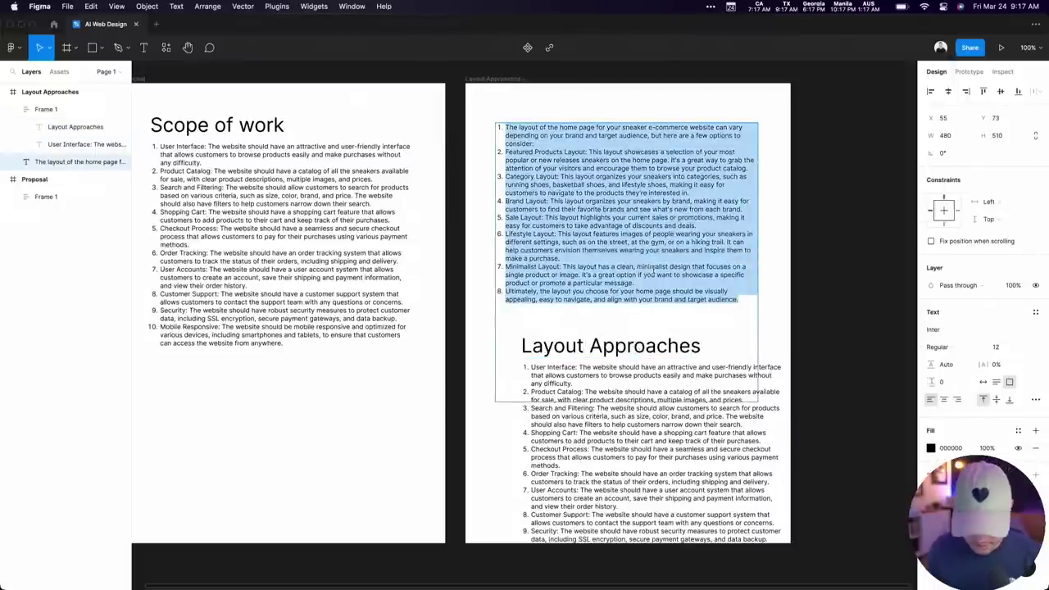
{"action": "key", "text": "BackSpace"}
{"action": "key", "text": "Escape"}
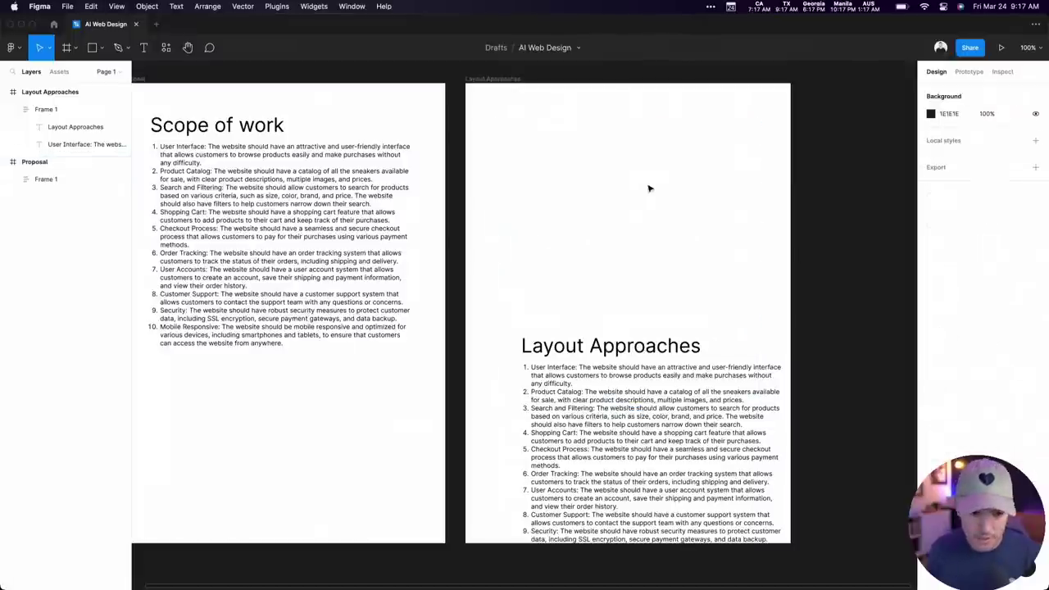
Move the copied block to the page top and paste the layout options into its list
{"action": "left_click_drag", "start_coordinate": [595, 416], "coordinate": [574, 205]}
{"action": "double_click", "coordinate": [574, 206]}
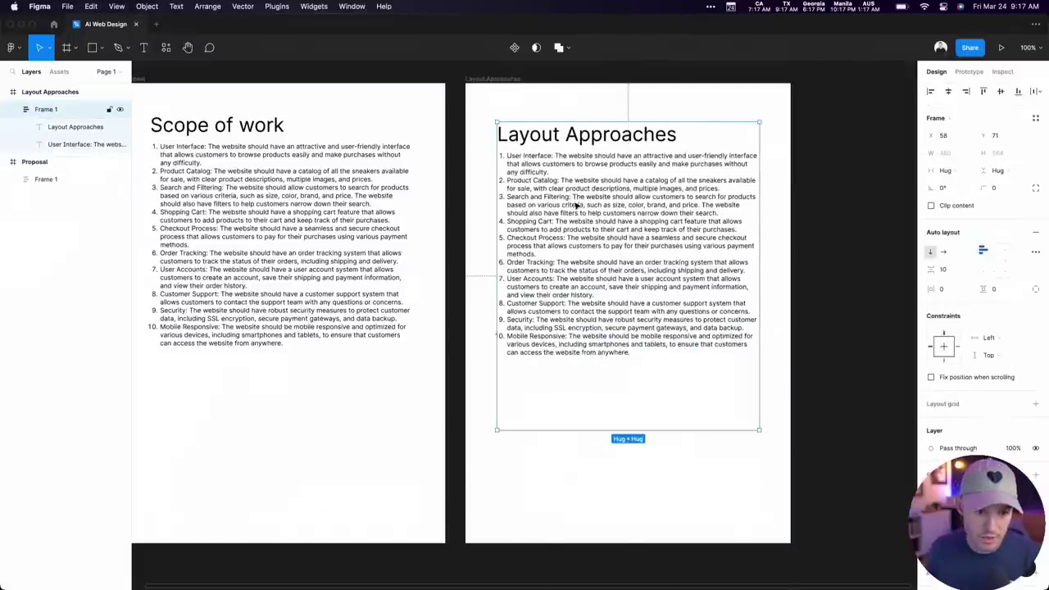
{"action": "key", "text": "Return"}
{"action": "key", "text": "super+v"}
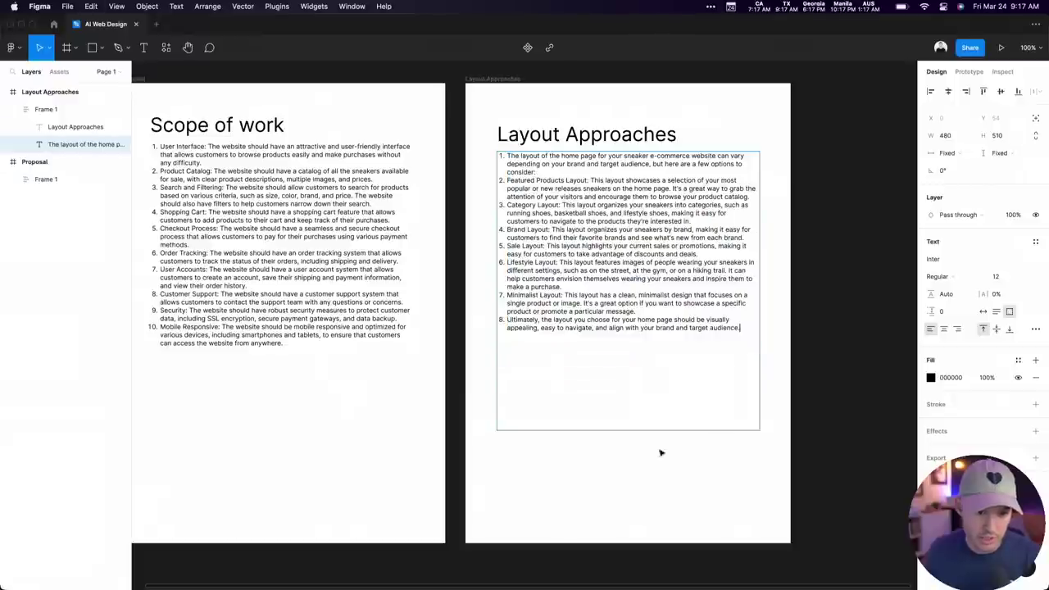
{"action": "left_click", "coordinate": [336, 270]}
{"action": "left_click", "coordinate": [590, 205]}
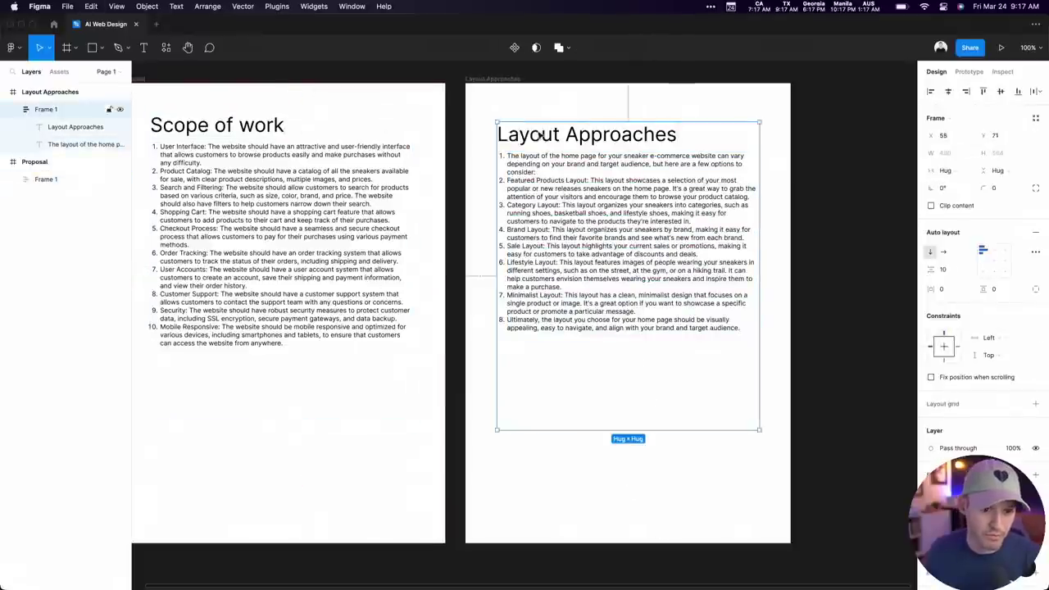
{"action": "key", "text": "Up"}
{"action": "key", "text": "Up"}
{"action": "key", "text": "Up"}
{"action": "key", "text": "Up"}
{"action": "key", "text": "Up"}
{"action": "key", "text": "Up"}
{"action": "key", "text": "Up"}
{"action": "key", "text": "Up"}
{"action": "key", "text": "Up"}
{"action": "key", "text": "Up"}
{"action": "key", "text": "Up"}
{"action": "key", "text": "Up"}
{"action": "key", "text": "Up"}
{"action": "key", "text": "Up"}
{"action": "key", "text": "Up"}
{"action": "key", "text": "Up"}
{"action": "key", "text": "Up"}
{"action": "key", "text": "Up"}
{"action": "key", "text": "Up"}
{"action": "key", "text": "Up"}
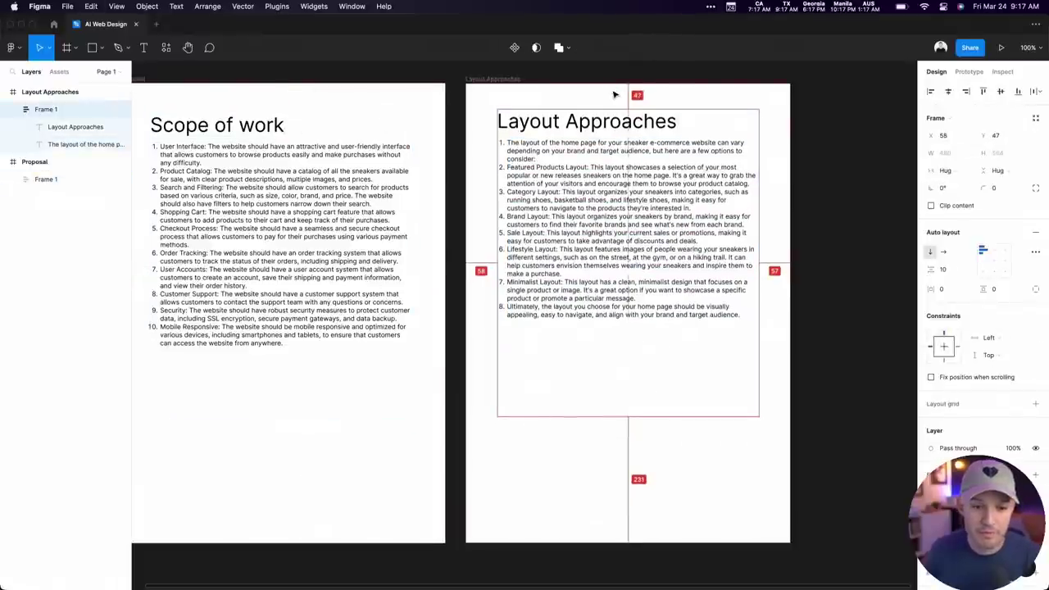
{"action": "key", "text": "Down"}
{"action": "key", "text": "Down"}
{"action": "key", "text": "Down"}
{"action": "key", "text": "Down"}
{"action": "left_click", "coordinate": [615, 95]}
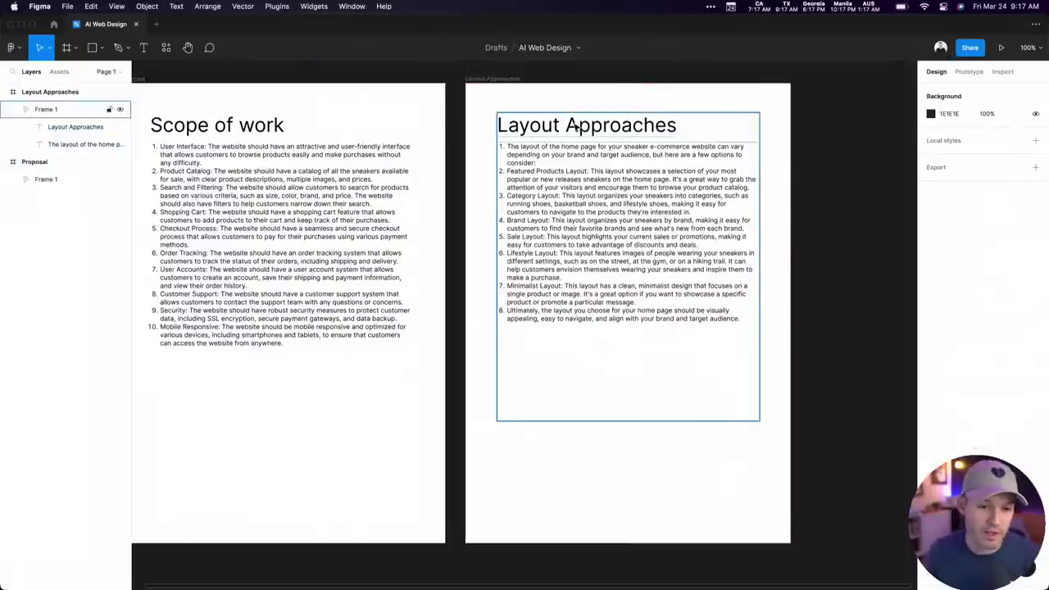
{"action": "scroll", "coordinate": [607, 147], "scroll_direction": "left", "scroll_amount": 5}
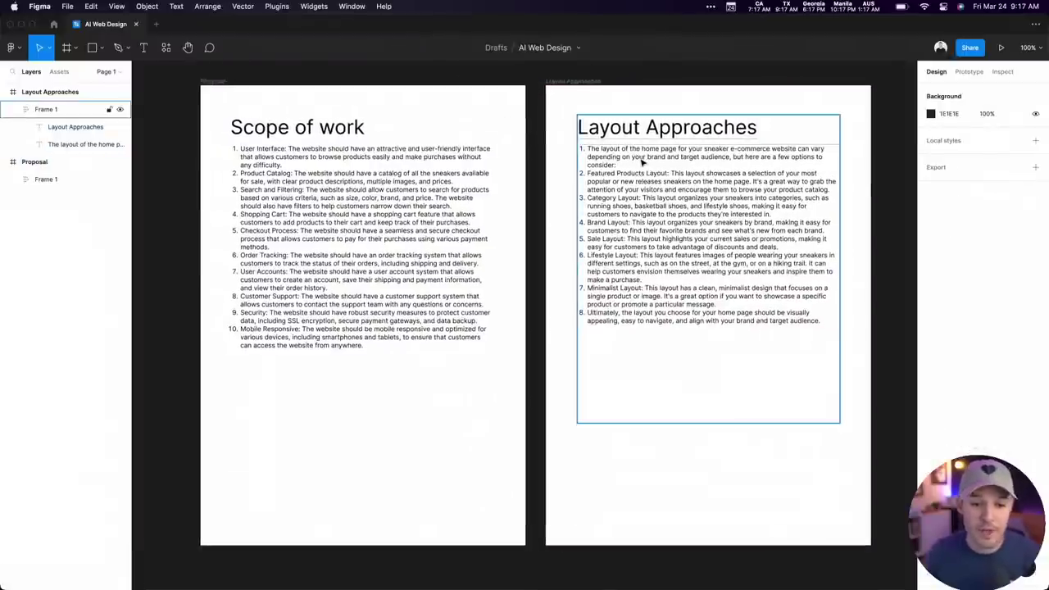
{"action": "scroll", "coordinate": [647, 164], "scroll_direction": "up", "scroll_amount": 5}
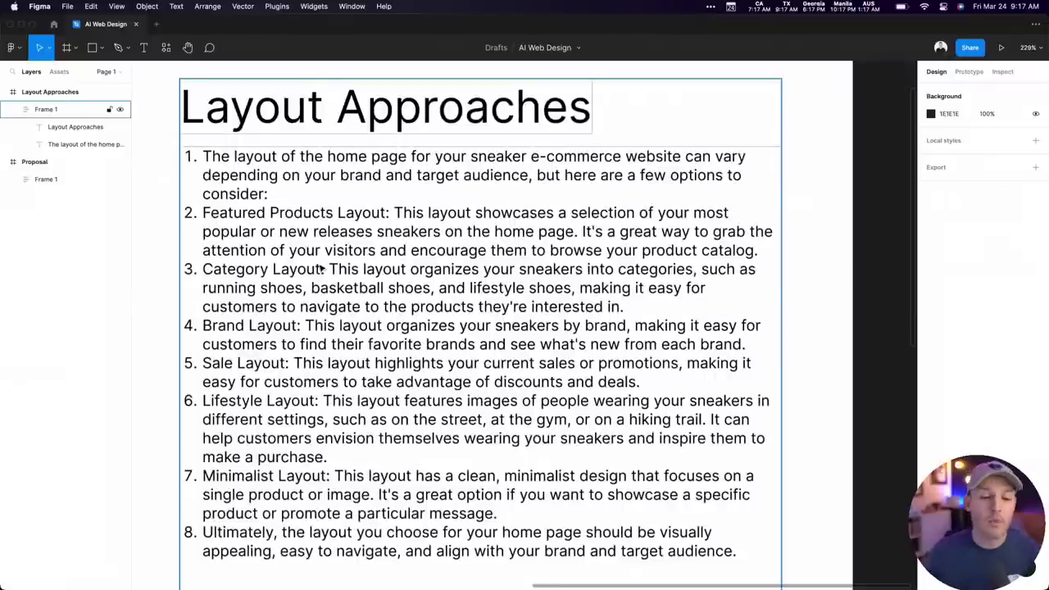
{"action": "left_click_drag", "start_coordinate": [322, 269], "coordinate": [366, 259]}
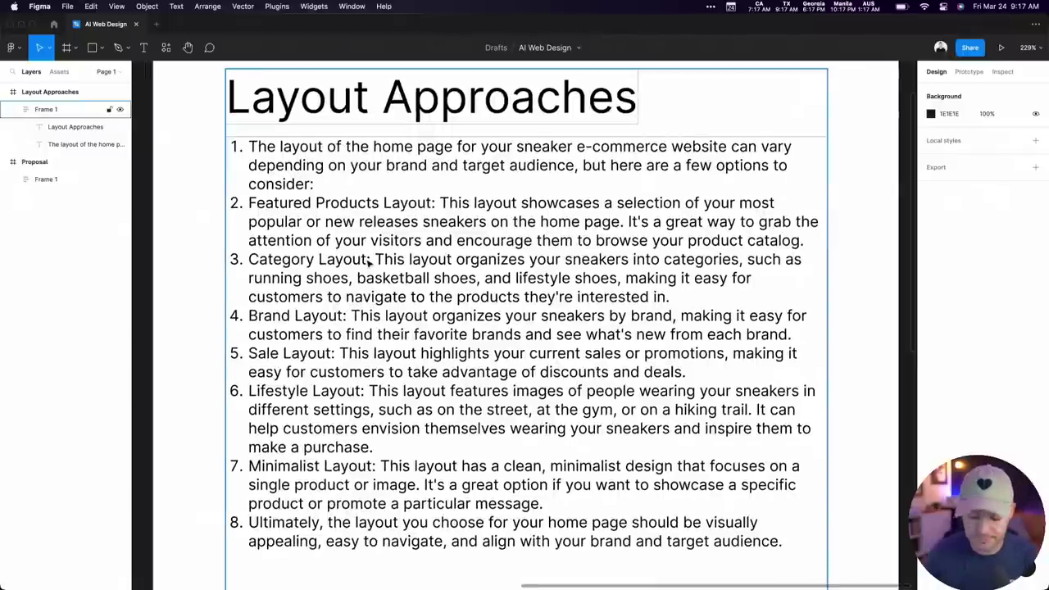
{"action": "key", "text": "super+backslash"}
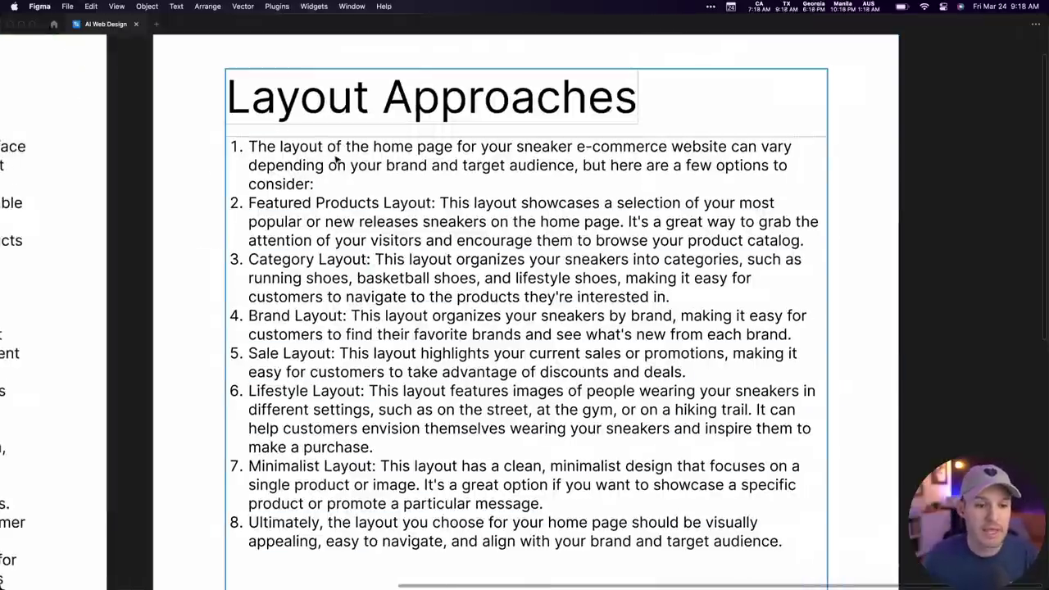
Remove the intro sentence's numbering and bold the Featured Products Layout label
{"action": "double_click", "coordinate": [294, 207]}
{"action": "key", "text": "Left"}
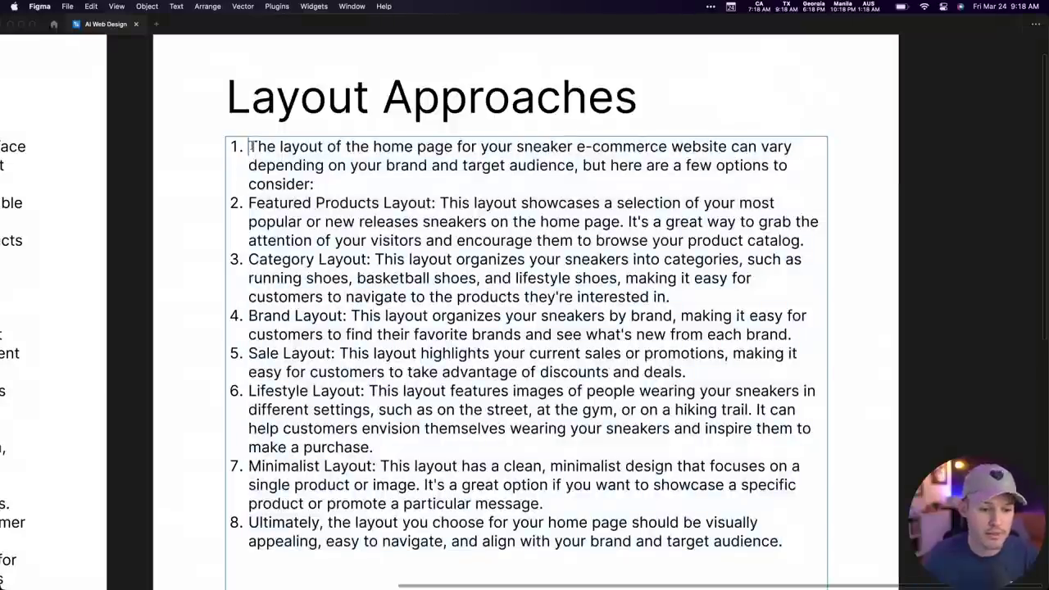
{"action": "key", "text": "BackSpace"}
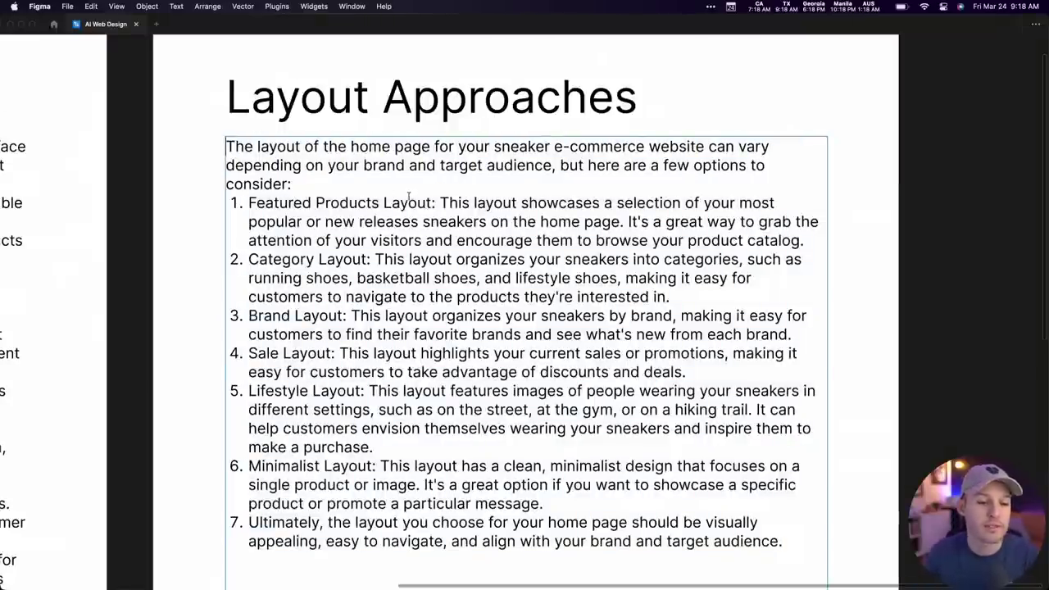
{"action": "left_click_drag", "start_coordinate": [437, 204], "coordinate": [195, 205]}
{"action": "key", "text": "super+b"}
{"action": "left_click", "coordinate": [150, 212]}
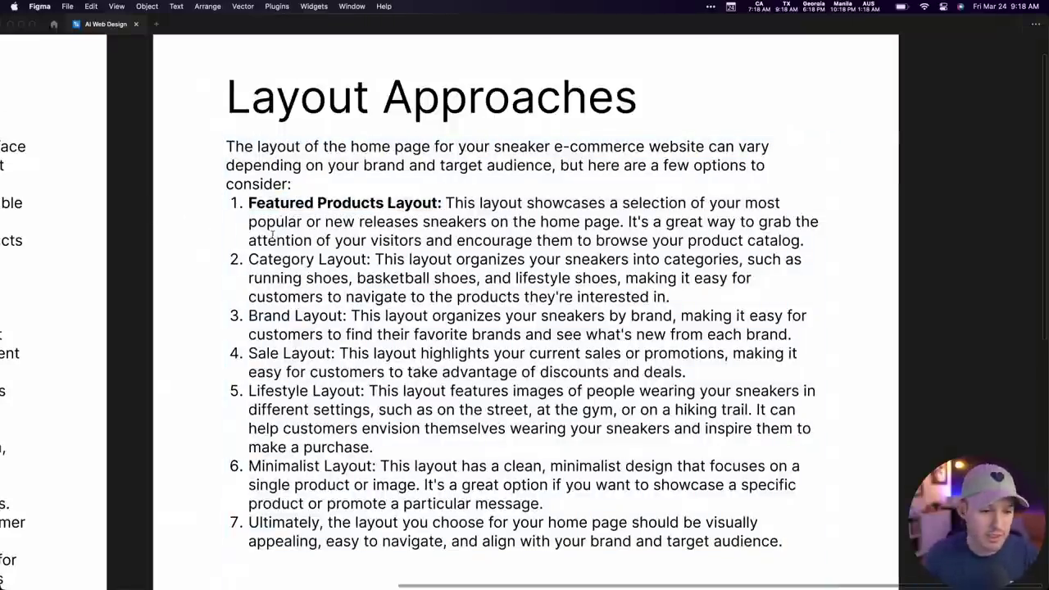
Bold the Brand, Sale, Lifestyle and Minimalist Layout labels
{"action": "double_click", "coordinate": [374, 259]}
{"action": "left_click_drag", "start_coordinate": [373, 259], "coordinate": [190, 261]}
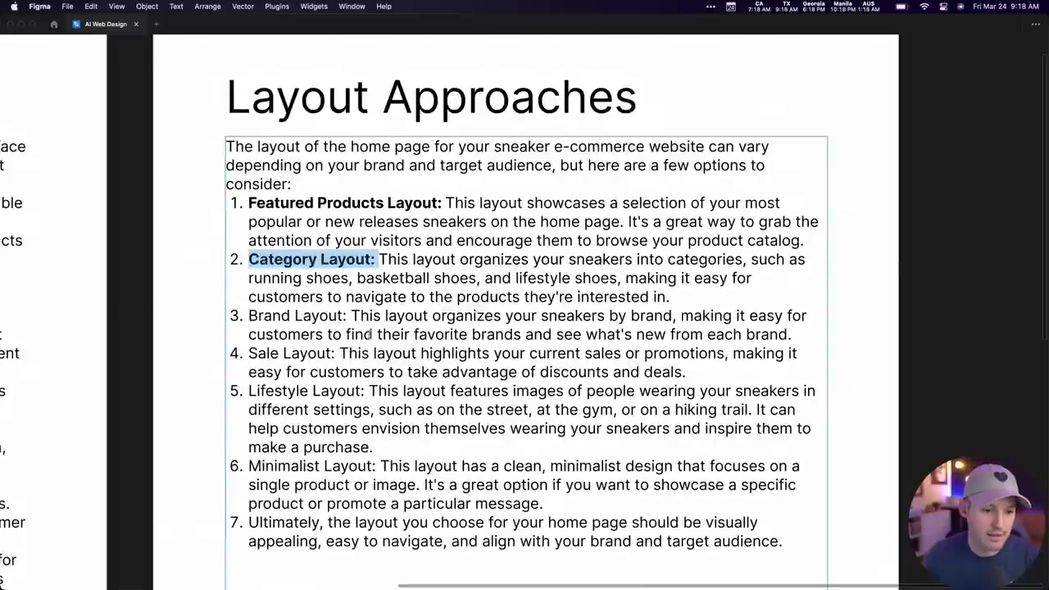
{"action": "left_click_drag", "start_coordinate": [347, 316], "coordinate": [239, 318]}
{"action": "key", "text": "super+b"}
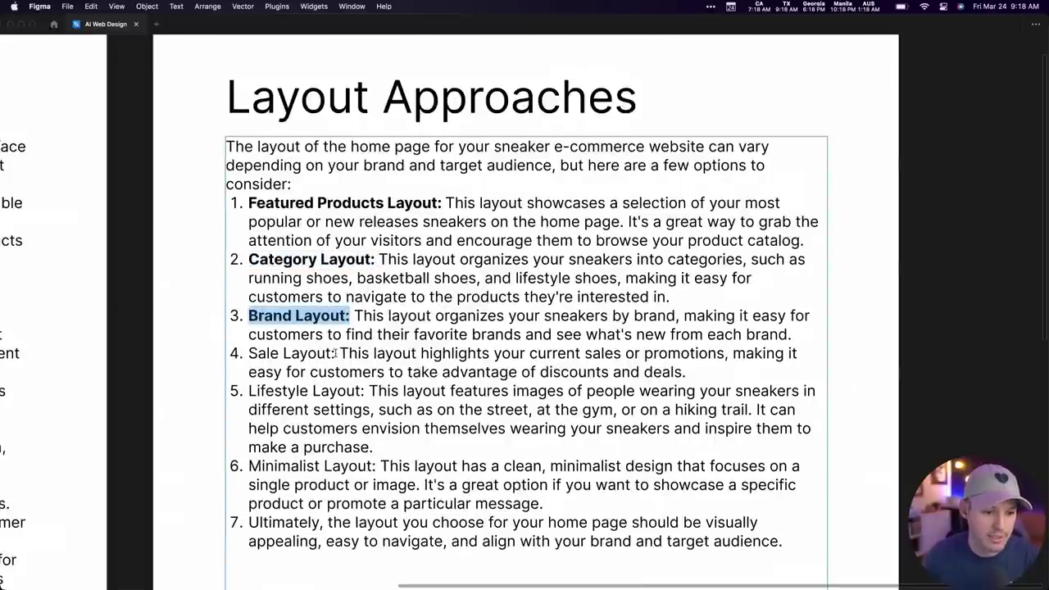
{"action": "left_click_drag", "start_coordinate": [336, 353], "coordinate": [239, 354]}
{"action": "key", "text": "super+b"}
{"action": "left_click_drag", "start_coordinate": [366, 391], "coordinate": [239, 392]}
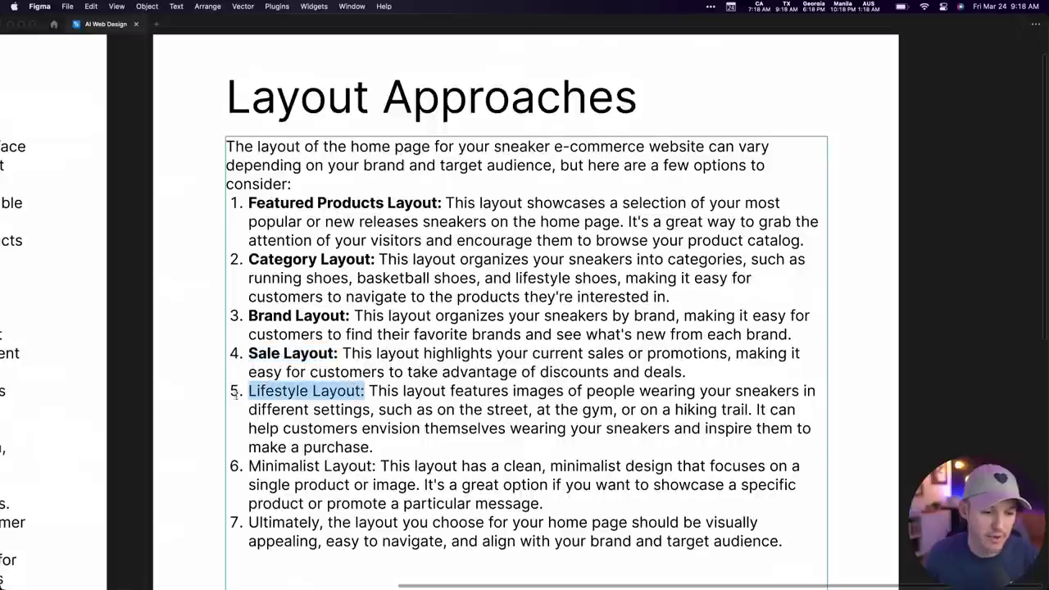
{"action": "key", "text": "super+b"}
{"action": "left_click_drag", "start_coordinate": [378, 467], "coordinate": [230, 467]}
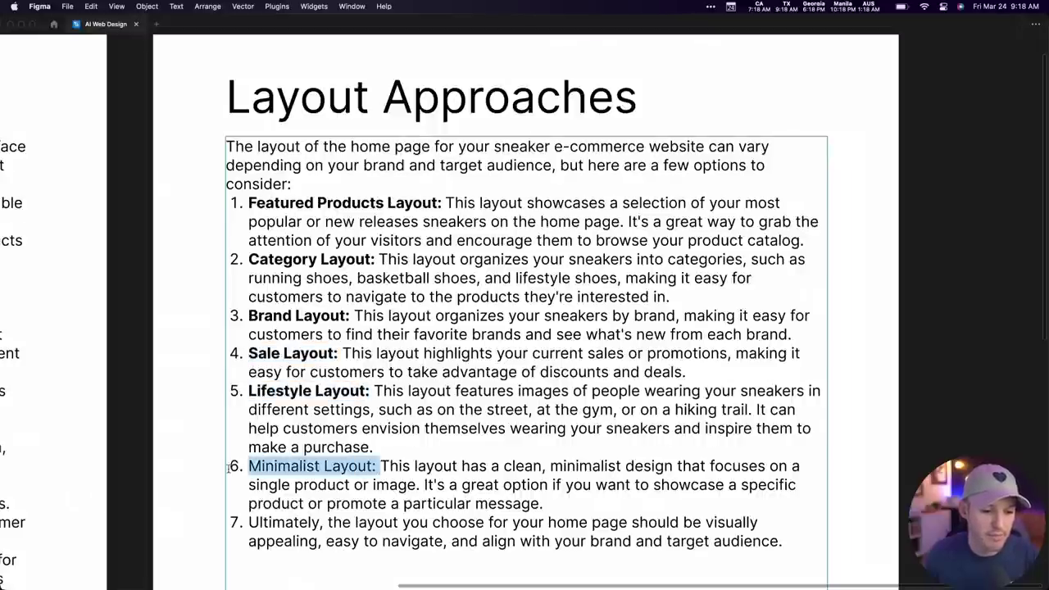
{"action": "key", "text": "super+b"}
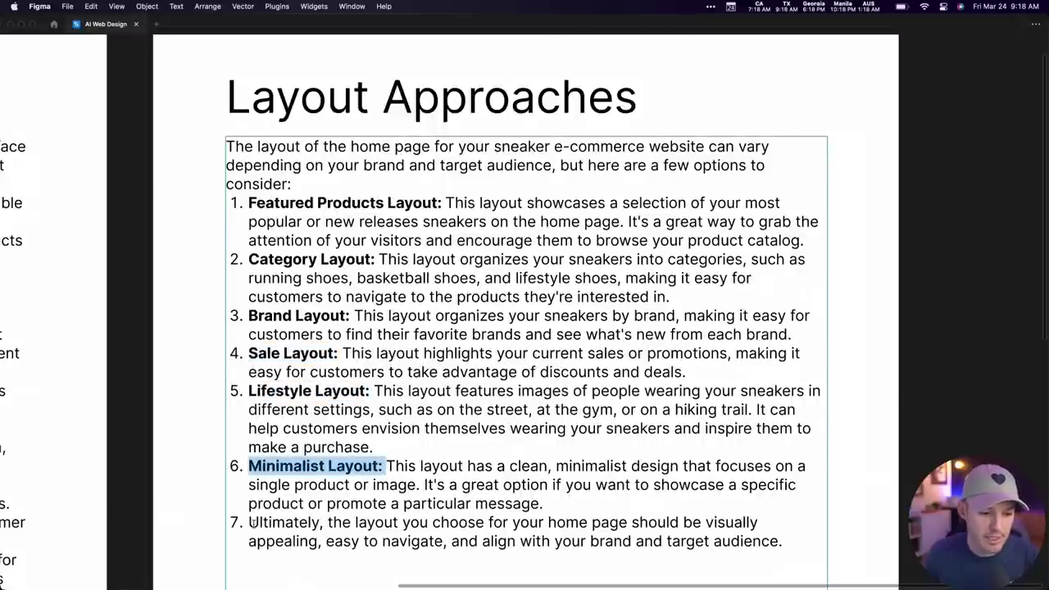
Unnumber the closing 'Ultimately' sentence and set it off with a blank line
{"action": "left_click", "coordinate": [250, 522]}
{"action": "key", "text": "BackSpace"}
{"action": "key", "text": "Return"}
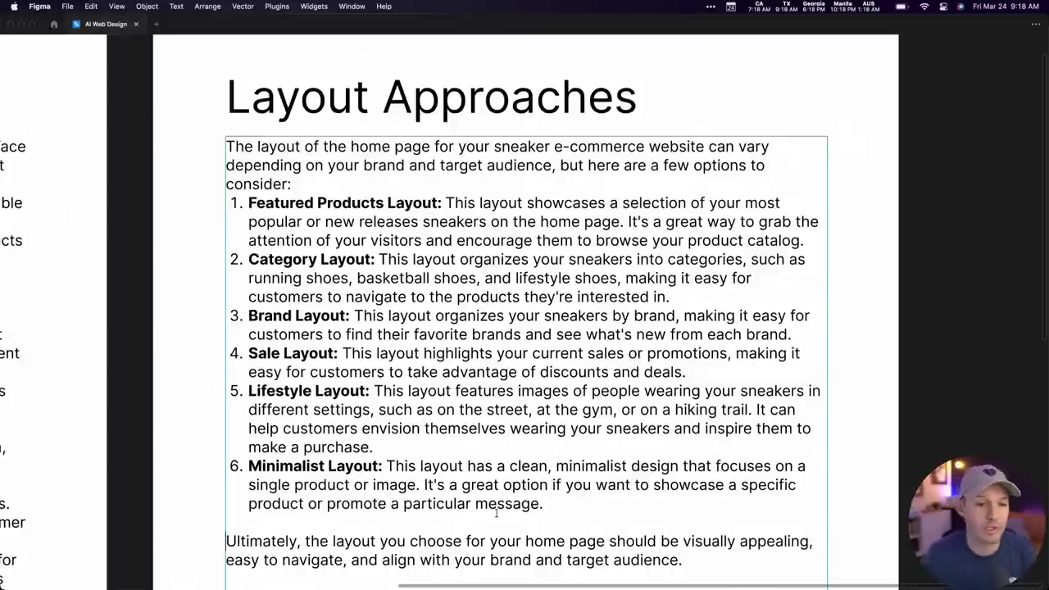
{"action": "key", "text": "Escape"}
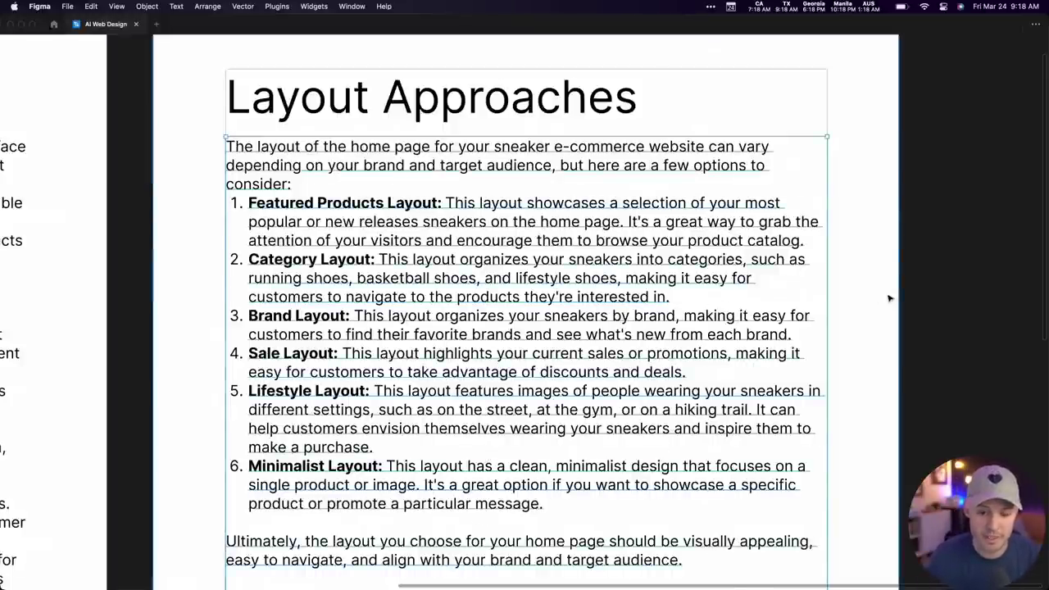
{"action": "key", "text": "super+backslash"}
In the ChatGPT message box, correct the misspelling 'dispolayed' to 'displayed'
{"action": "key", "text": "super+Tab"}
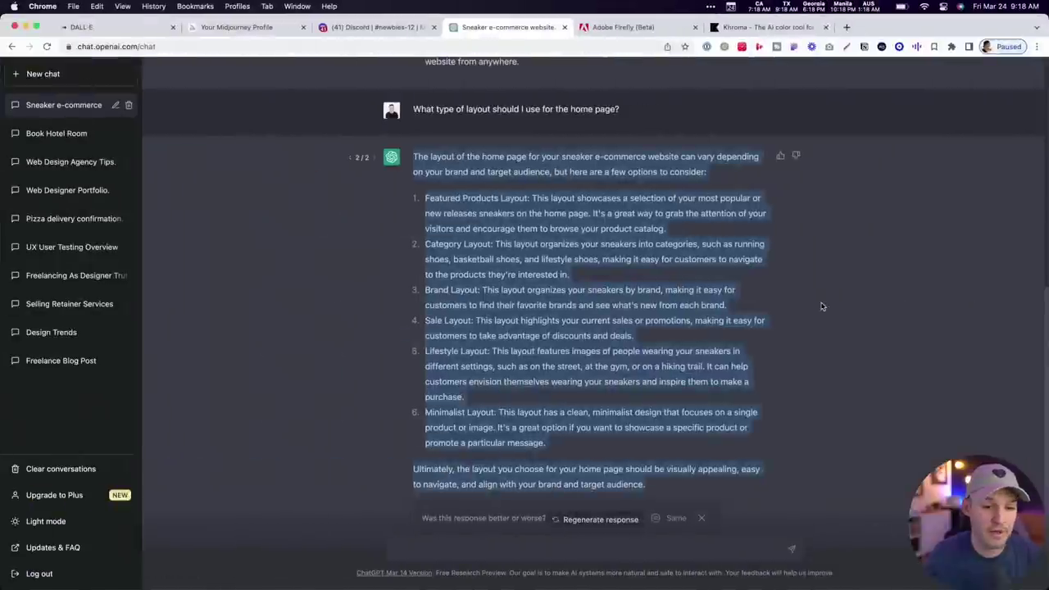
{"action": "left_click", "coordinate": [453, 545]}
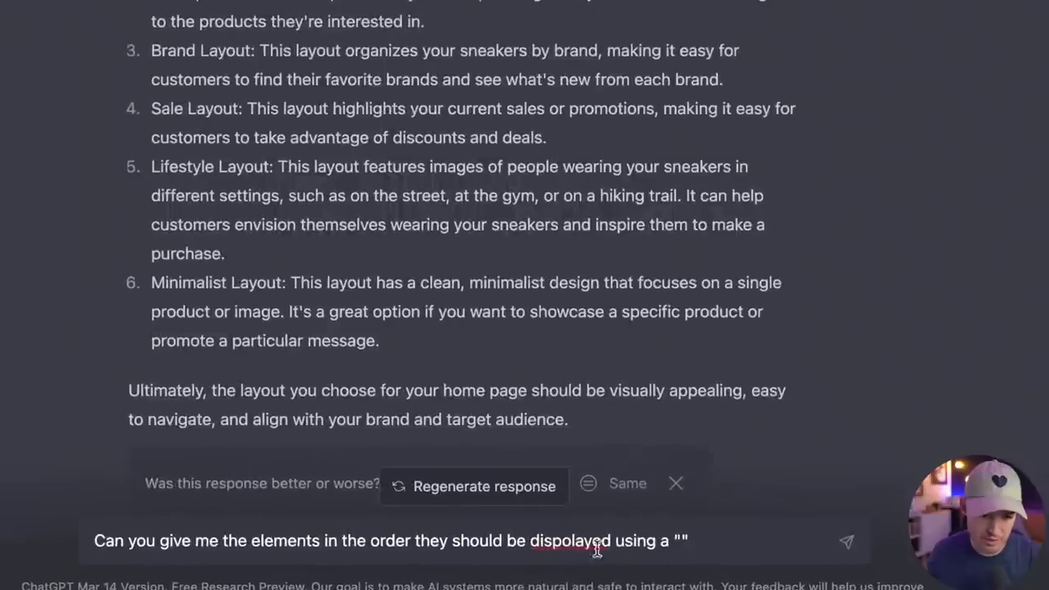
{"action": "right_click", "coordinate": [643, 548]}
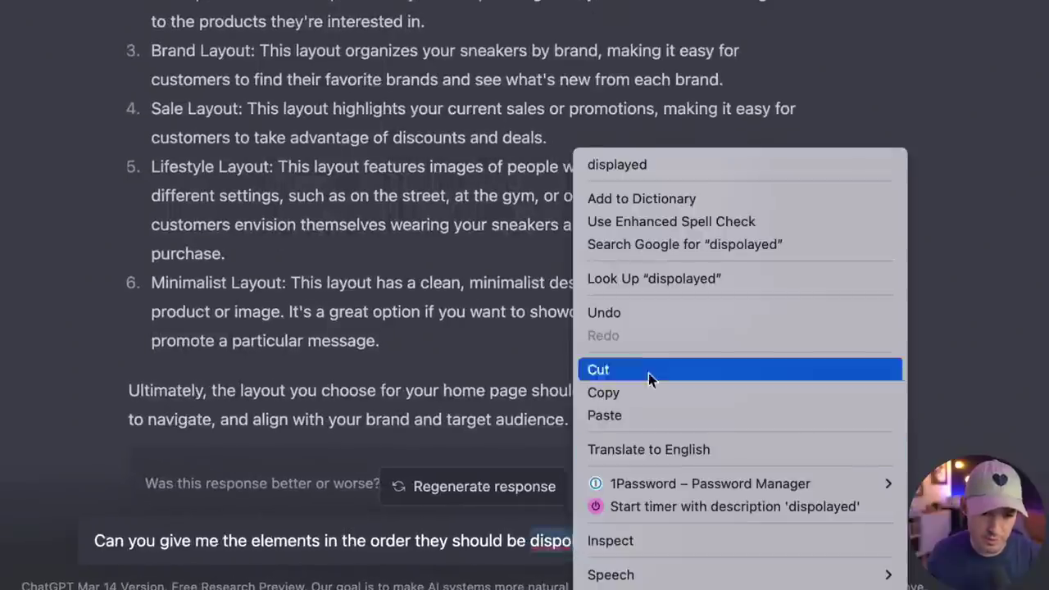
{"action": "left_click", "coordinate": [637, 167]}
Insert 'featured products layout' between the quotes and send the question
{"action": "left_click", "coordinate": [672, 539]}
{"action": "type", "text": "featured"}
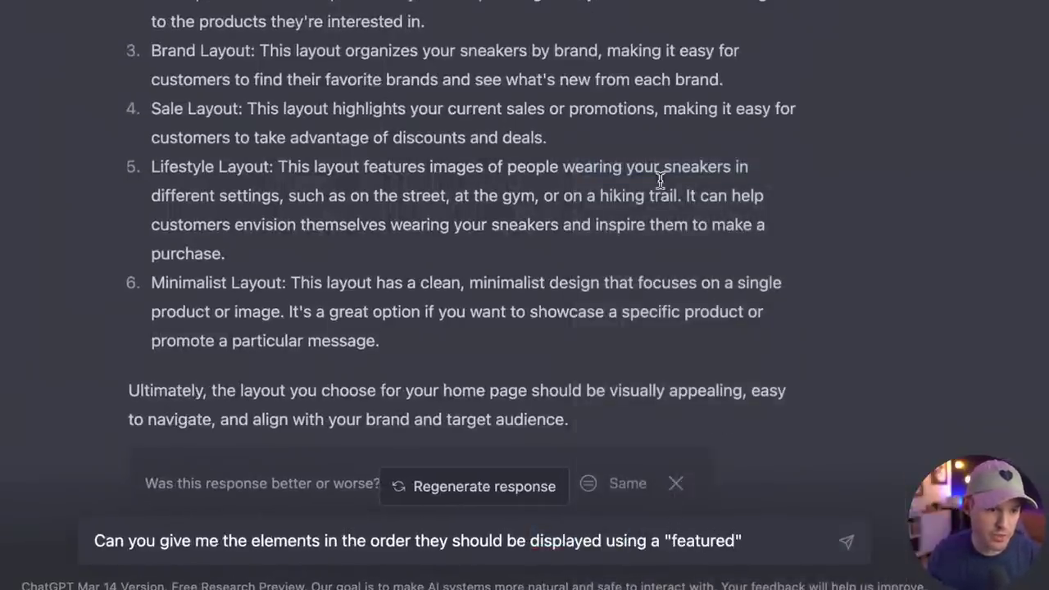
{"action": "mouse_move", "coordinate": [663, 586]}
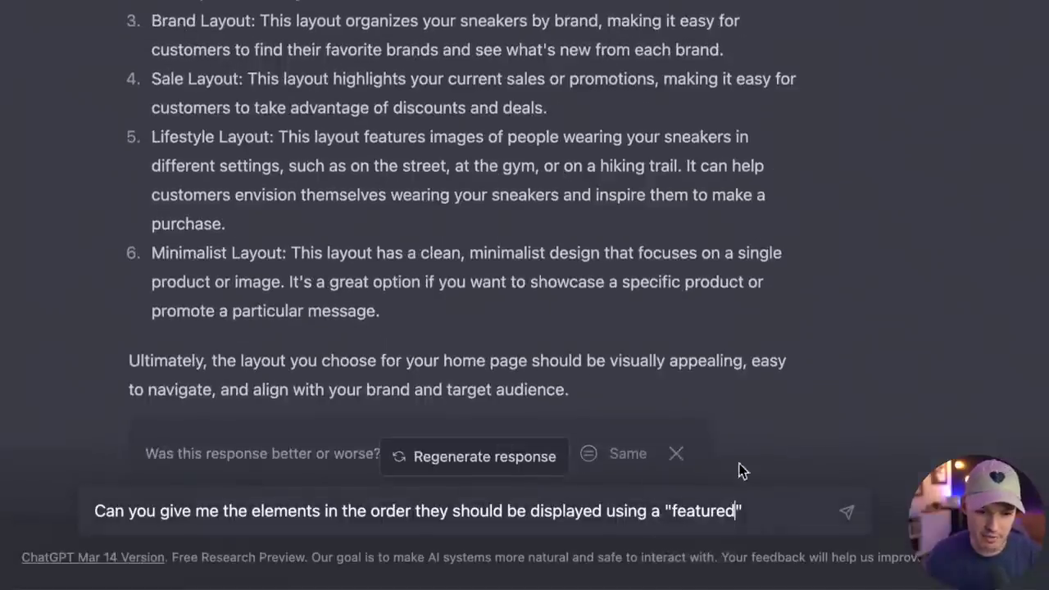
{"action": "type", "text": "products lay"}
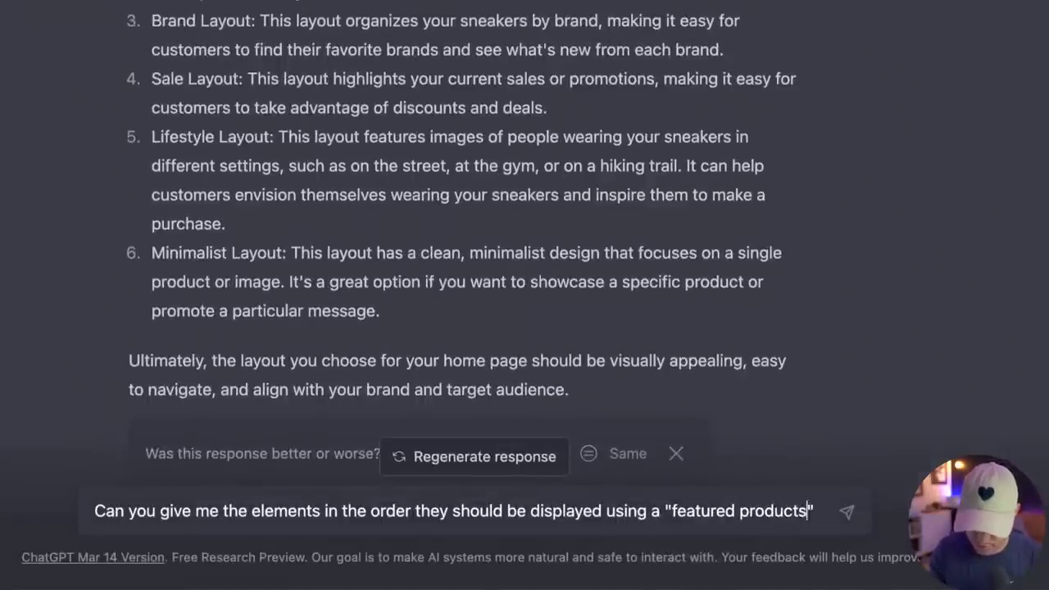
{"action": "type", "text": "out"}
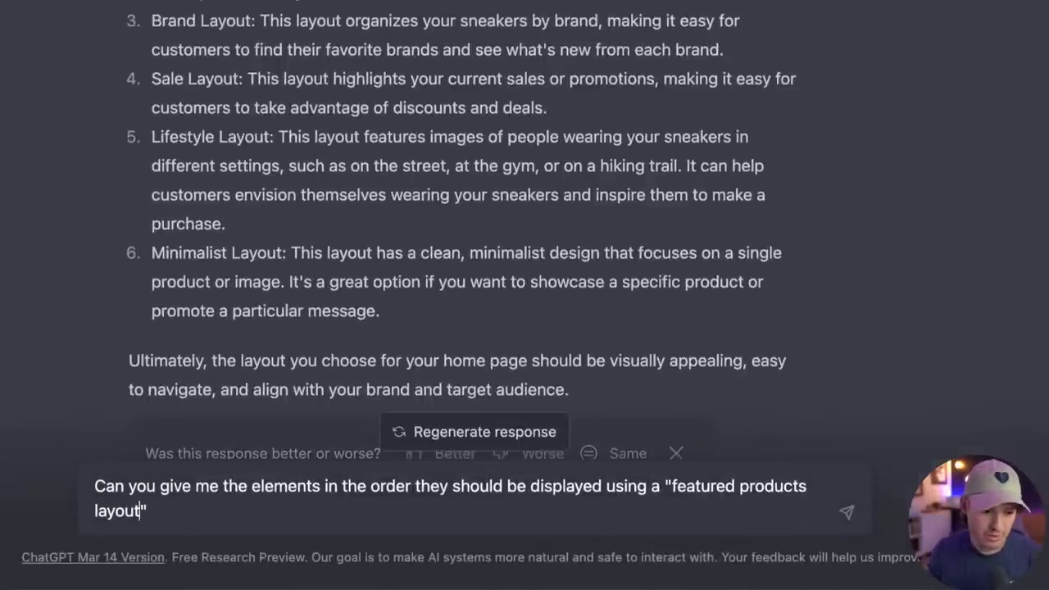
{"action": "key", "text": "Return"}
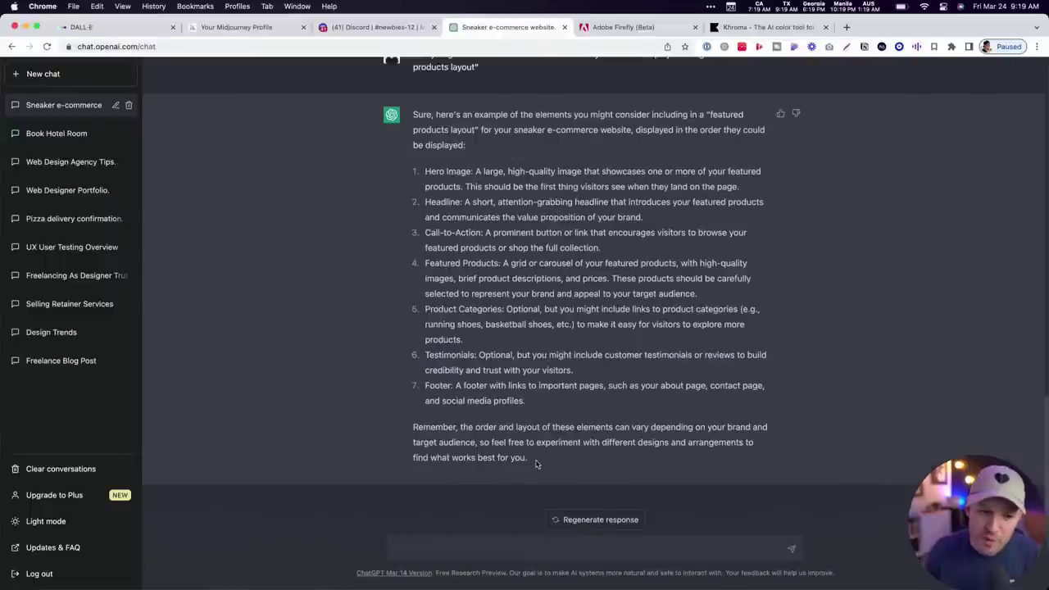
Select ChatGPT's reply, then duplicate the Layout Approaches page to its right in Figma
{"action": "left_click_drag", "start_coordinate": [536, 464], "coordinate": [410, 175]}
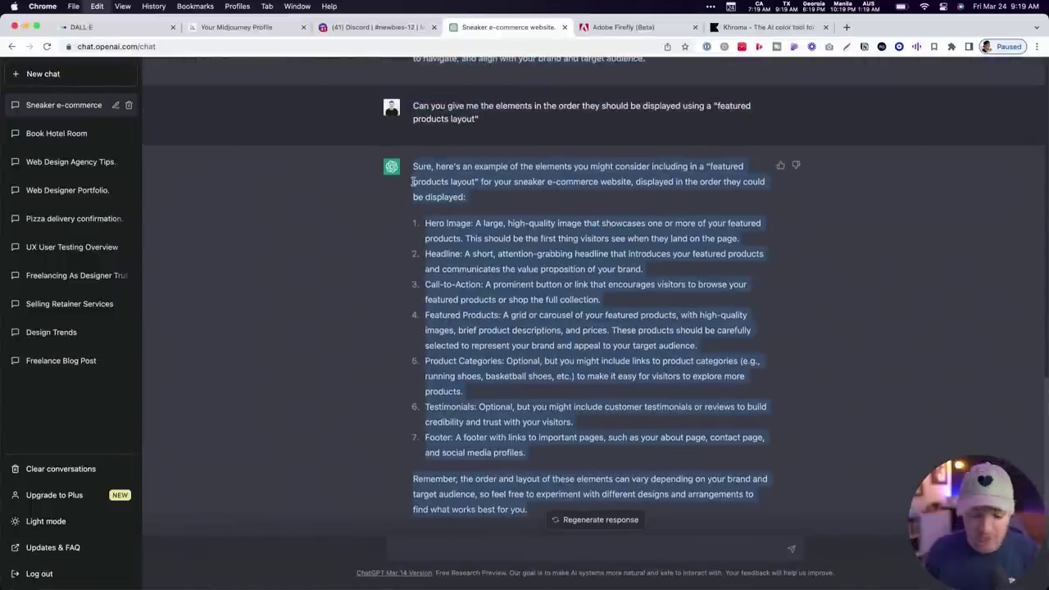
{"action": "key", "text": "super+Tab"}
{"action": "key", "text": "super+minus"}
{"action": "key", "text": "super+minus"}
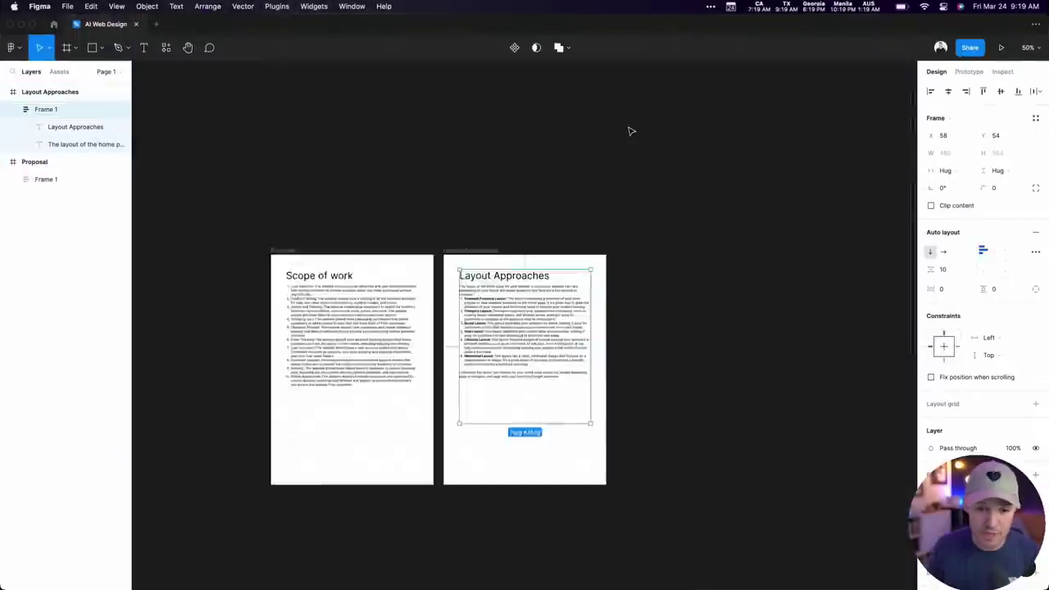
{"action": "left_click", "coordinate": [628, 131]}
{"action": "scroll", "coordinate": [565, 157], "scroll_direction": "down", "scroll_amount": 2}
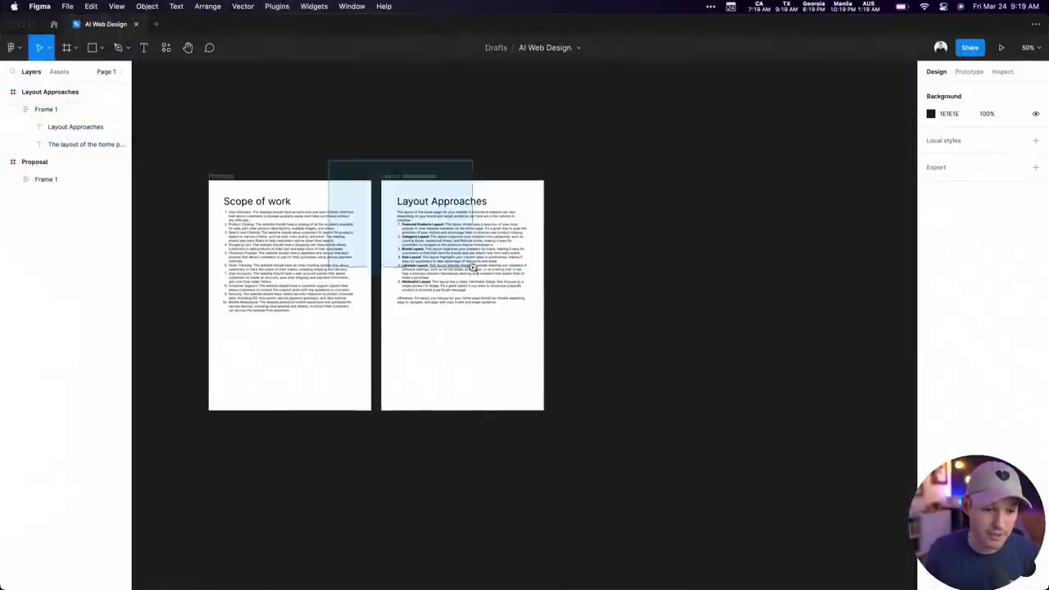
{"action": "scroll", "coordinate": [516, 261], "scroll_direction": "up", "scroll_amount": 5}
{"action": "scroll", "coordinate": [444, 171], "scroll_direction": "right", "scroll_amount": 2}
{"action": "left_click_drag", "start_coordinate": [264, 97], "coordinate": [611, 118]}
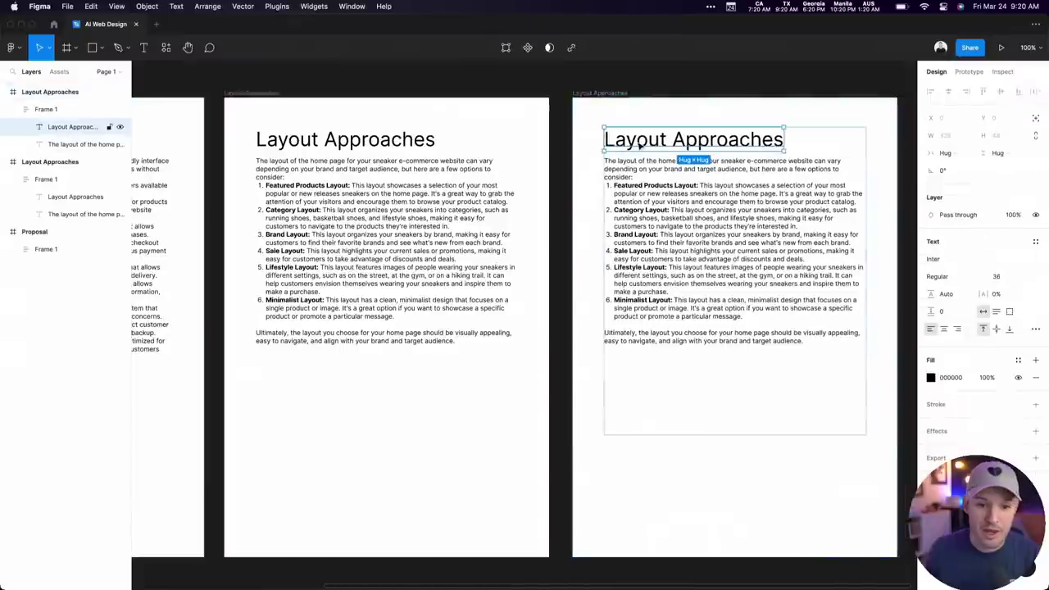
Retitle the copied page 'Prompts' and replace its body with ChatGPT's featured-products answer
{"action": "double_click", "coordinate": [638, 141]}
{"action": "type", "text": "Prompts"}
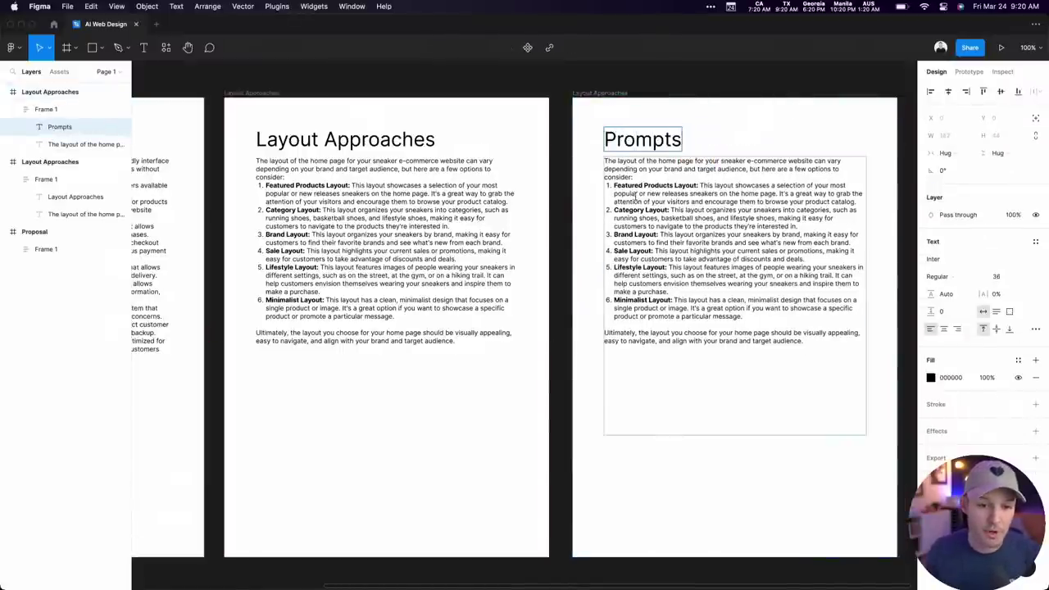
{"action": "double_click", "coordinate": [634, 197]}
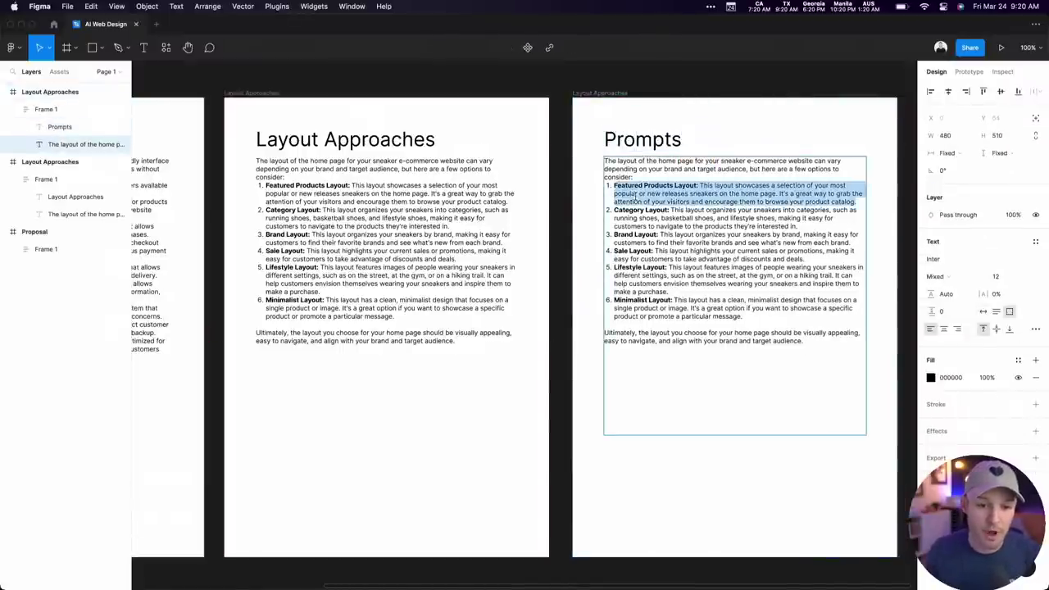
{"action": "key", "text": "ctrl+a"}
{"action": "key", "text": "ctrl+v"}
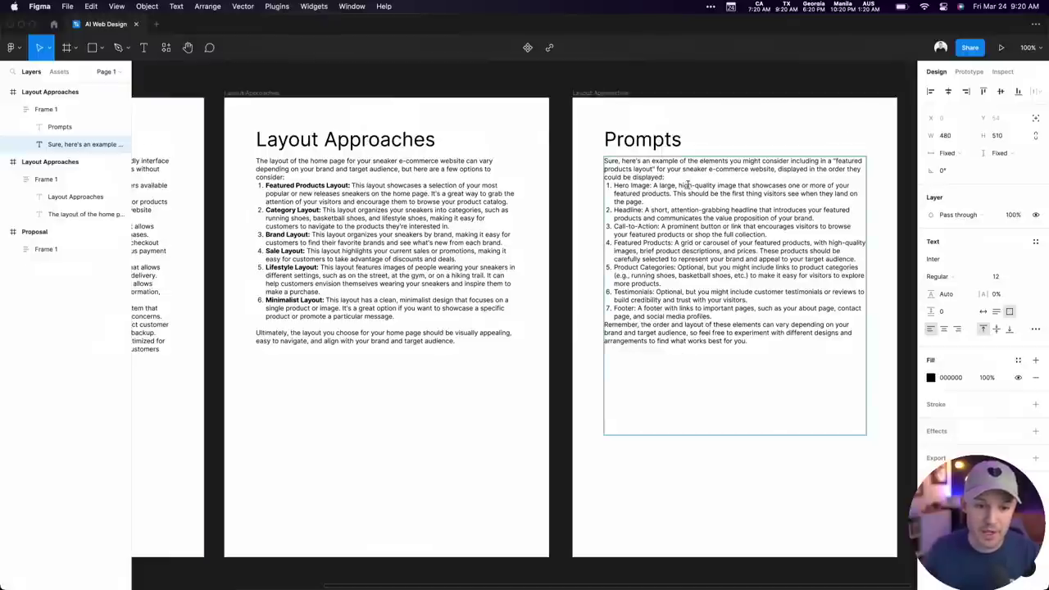
{"action": "scroll", "coordinate": [652, 99], "scroll_direction": "right", "scroll_amount": 4}
{"action": "scroll", "coordinate": [536, 176], "scroll_direction": "up", "scroll_amount": 5}
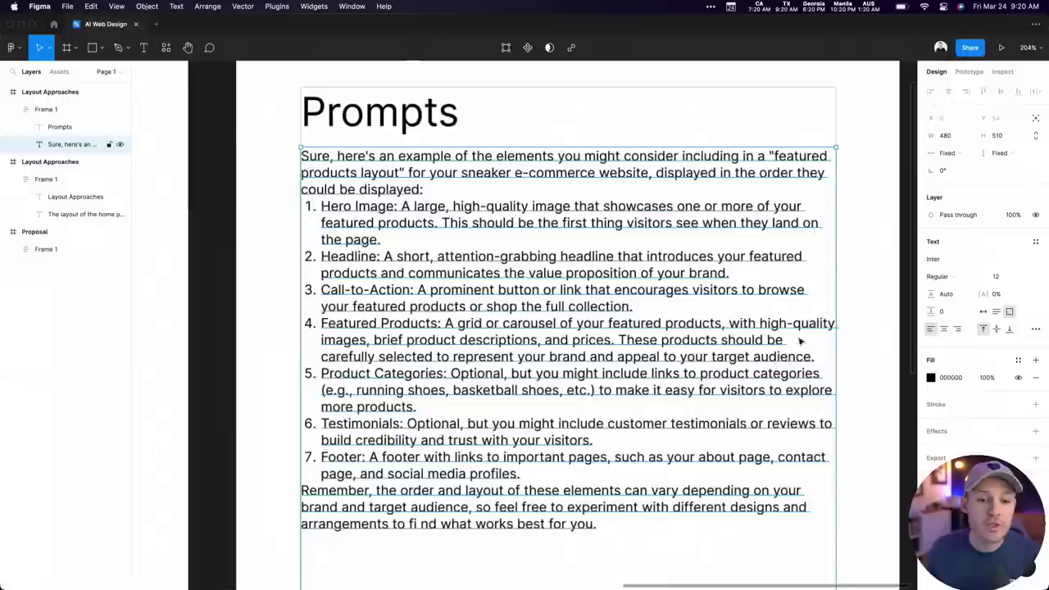
{"action": "left_click", "coordinate": [855, 323]}
{"action": "scroll", "coordinate": [819, 321], "scroll_direction": "right", "scroll_amount": 2}
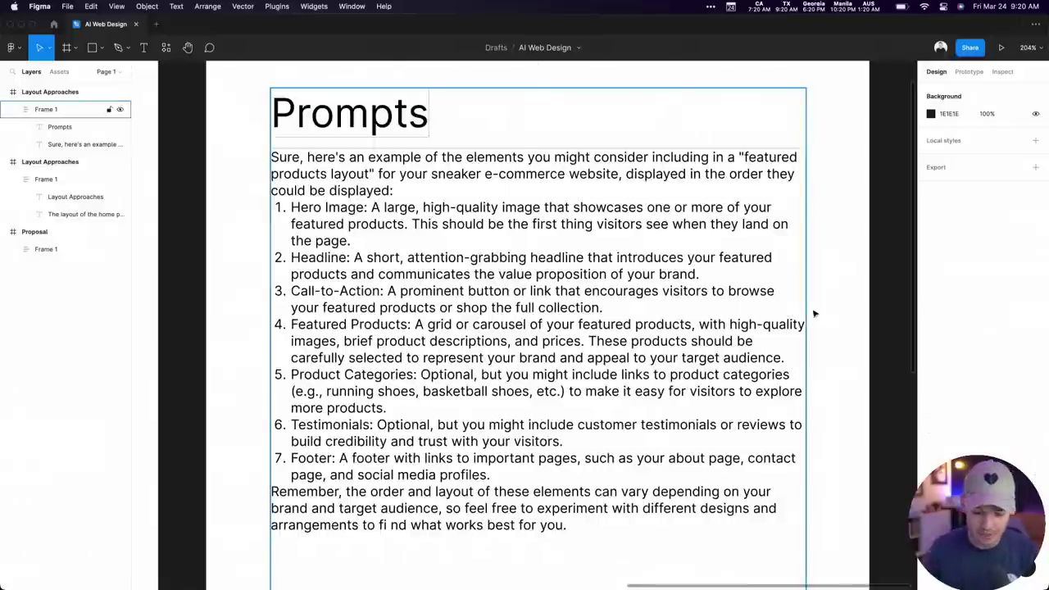
{"action": "key", "text": "shift+0"}
{"action": "key", "text": "minus"}
Append ': featured prod' to the Prompts heading, then zoom onto the page's body text
{"action": "left_click", "coordinate": [235, 227]}
{"action": "scroll", "coordinate": [234, 227], "scroll_direction": "left", "scroll_amount": 3}
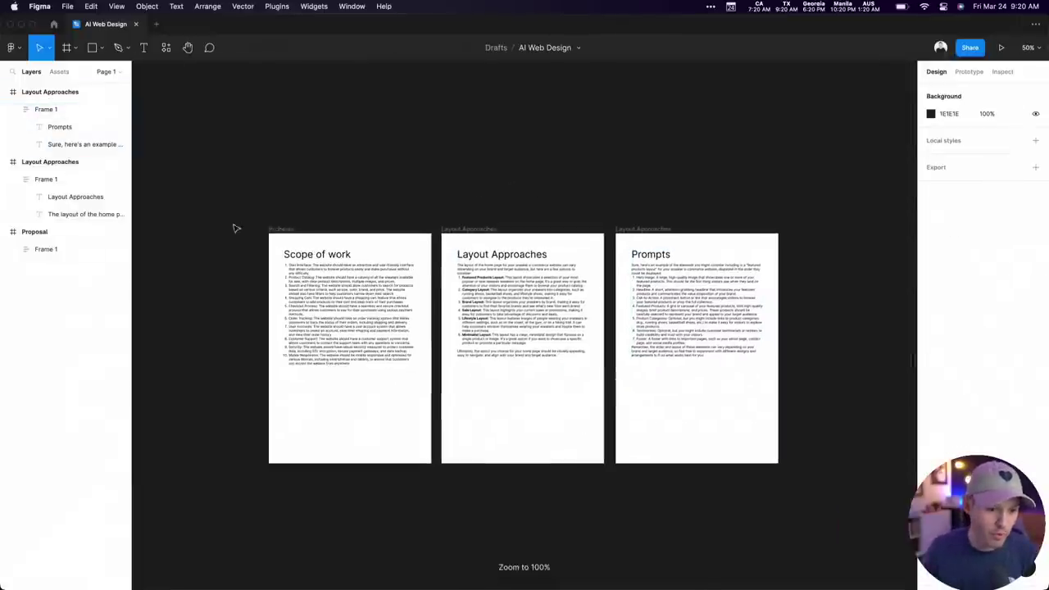
{"action": "scroll", "coordinate": [524, 436], "scroll_direction": "up", "scroll_amount": 5}
{"action": "scroll", "coordinate": [538, 428], "scroll_direction": "right", "scroll_amount": 1}
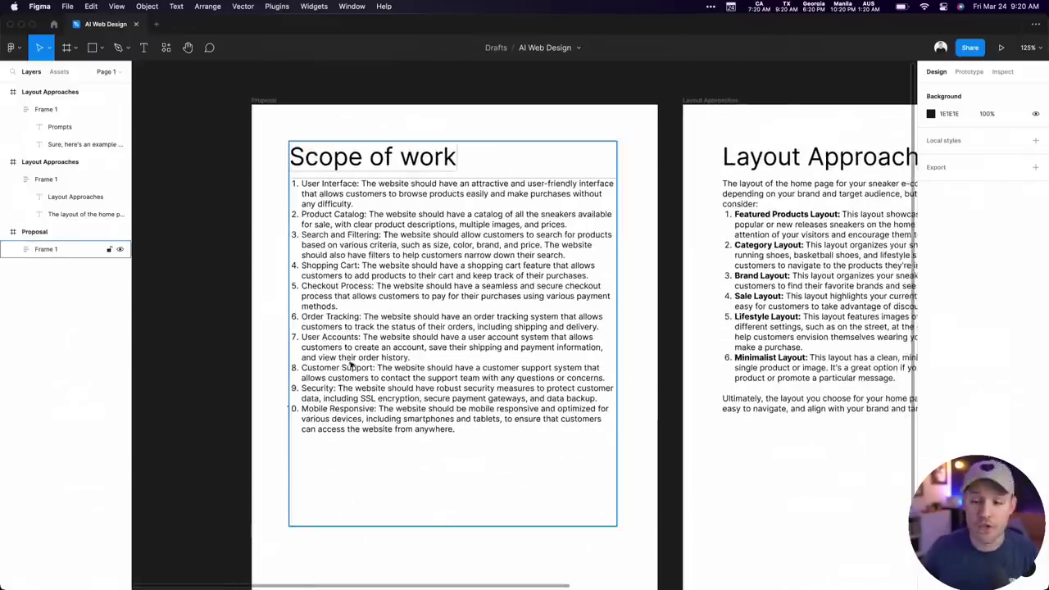
{"action": "scroll", "coordinate": [264, 311], "scroll_direction": "right", "scroll_amount": 5}
{"action": "scroll", "coordinate": [264, 312], "scroll_direction": "right", "scroll_amount": 5}
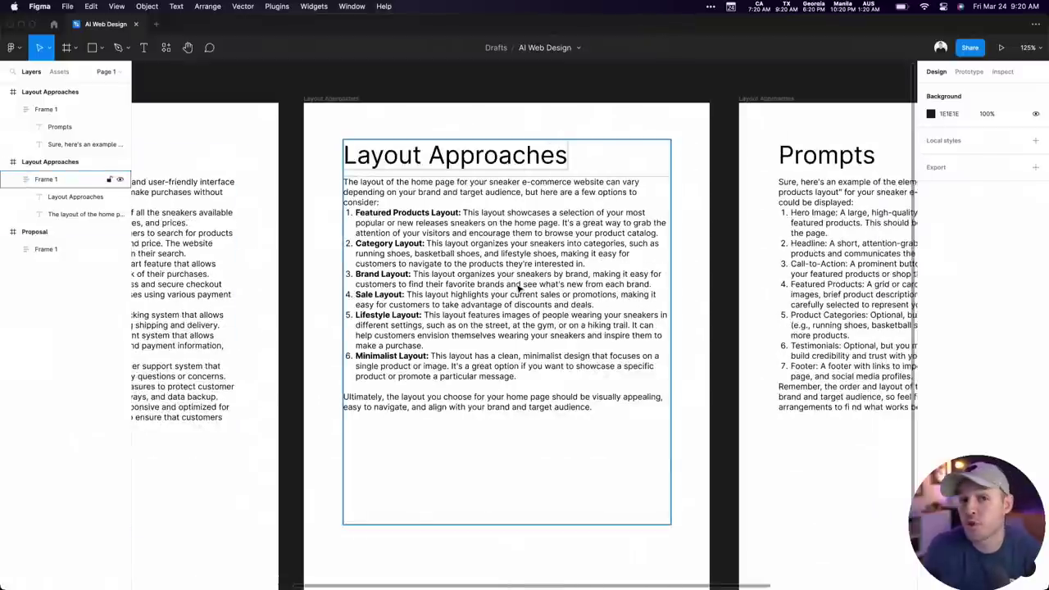
{"action": "scroll", "coordinate": [647, 297], "scroll_direction": "right", "scroll_amount": 10}
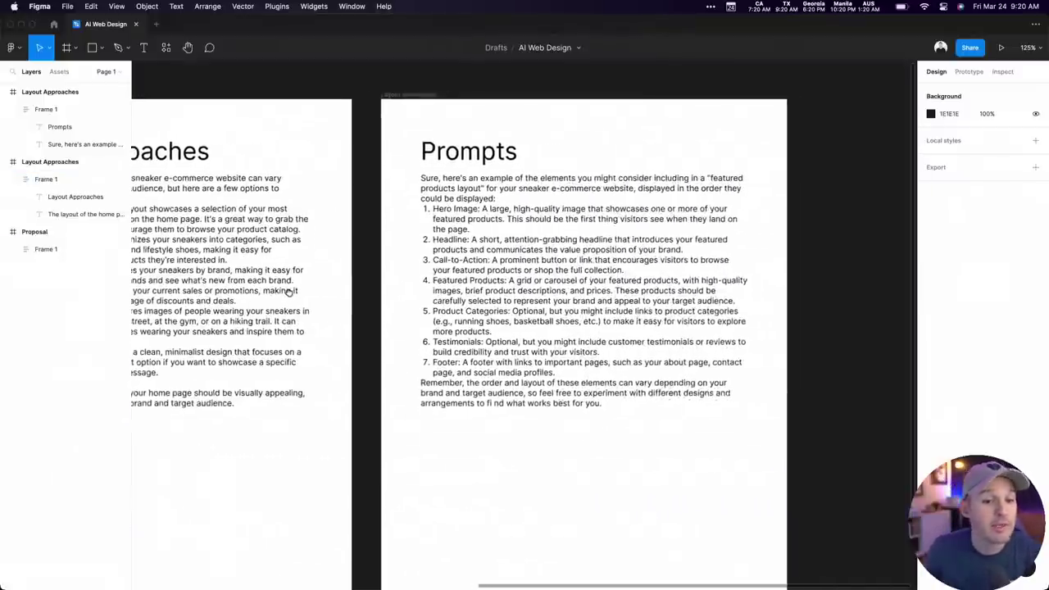
{"action": "double_click", "coordinate": [448, 155]}
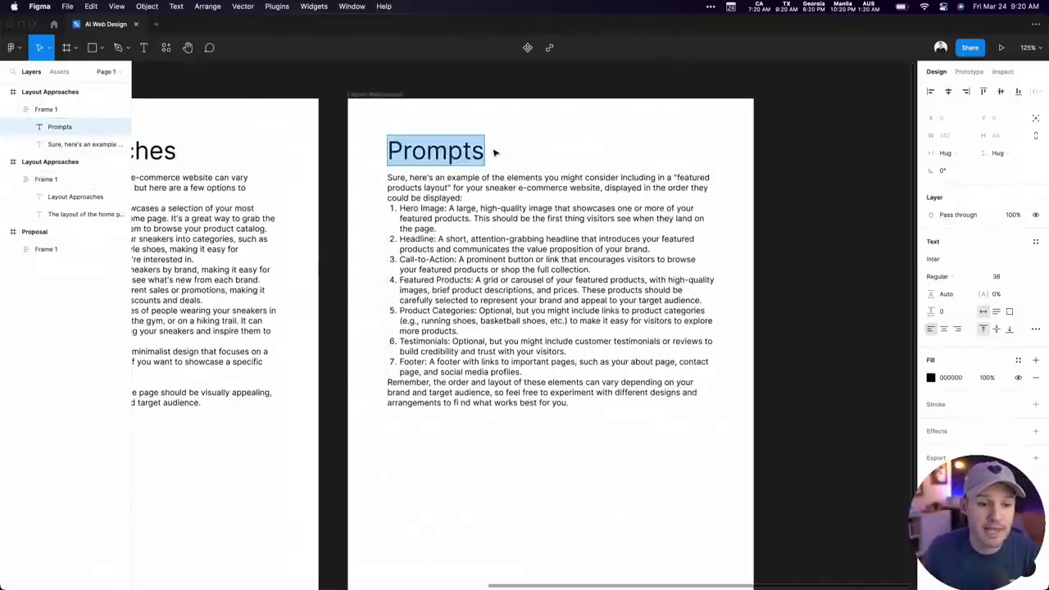
{"action": "key", "text": "Right"}
{"action": "type", "text": ": featu"}
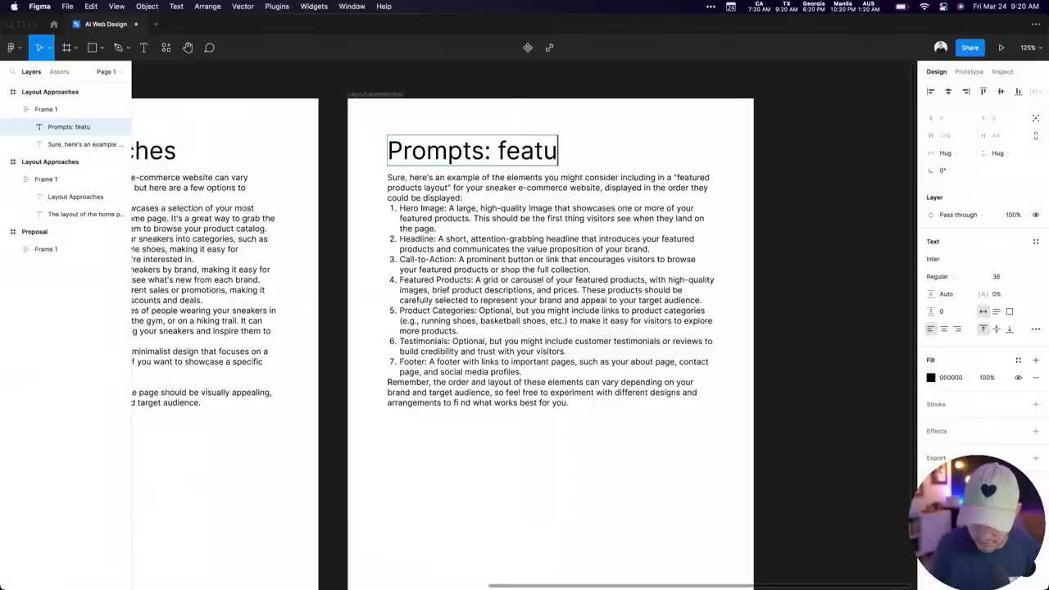
{"action": "type", "text": "red prod"}
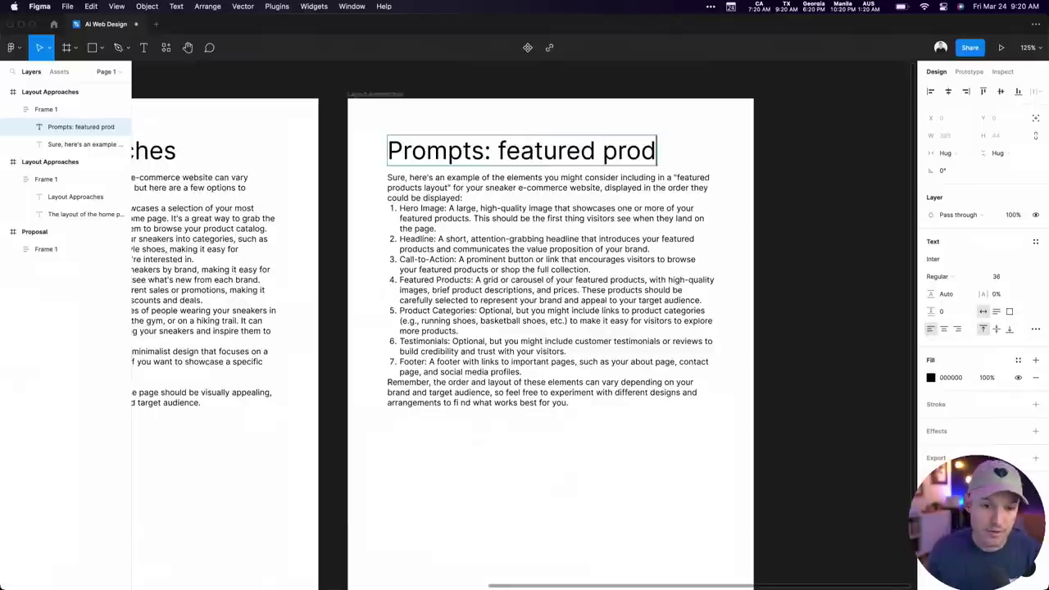
{"action": "left_click", "coordinate": [773, 262]}
{"action": "scroll", "coordinate": [749, 334], "scroll_direction": "left", "scroll_amount": 3}
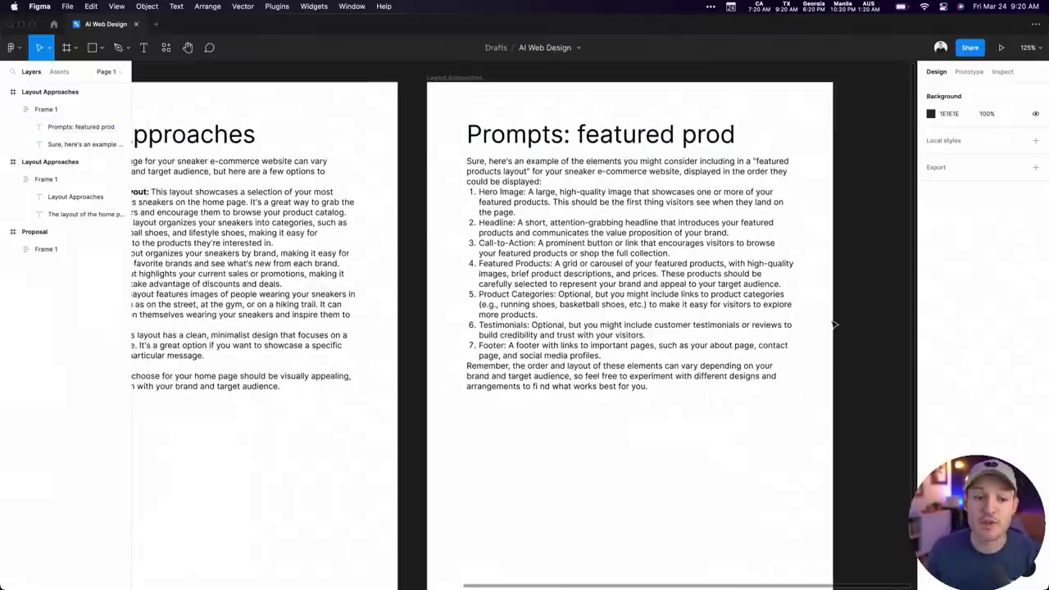
{"action": "left_click_drag", "start_coordinate": [443, 117], "coordinate": [721, 395]}
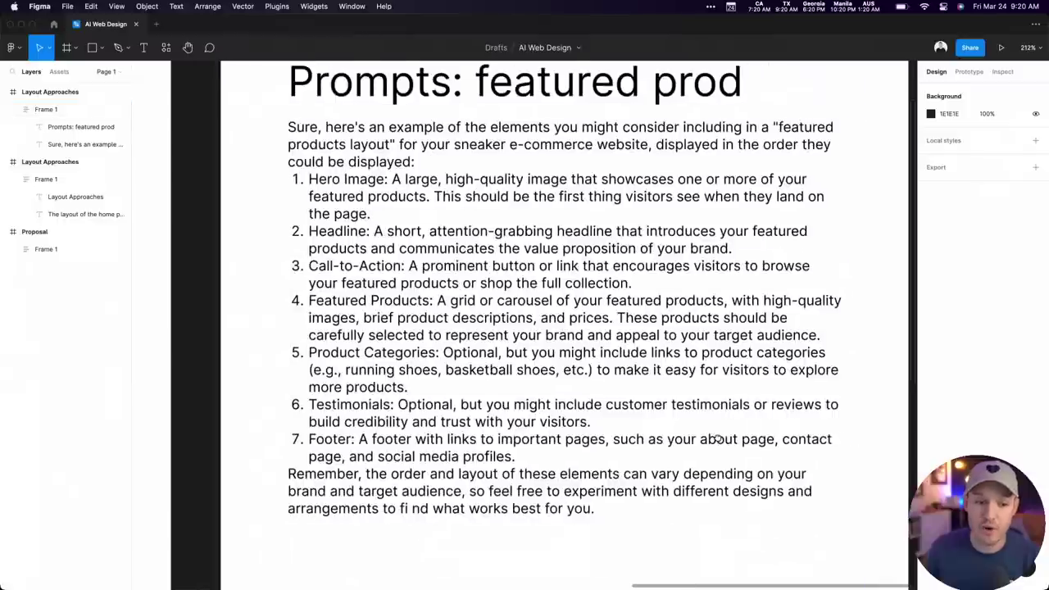
Bold the labels Hero Image:, Headline: and Call-to-Action: in the Prompts body
{"action": "left_click", "coordinate": [369, 187]}
{"action": "triple_click", "coordinate": [373, 184]}
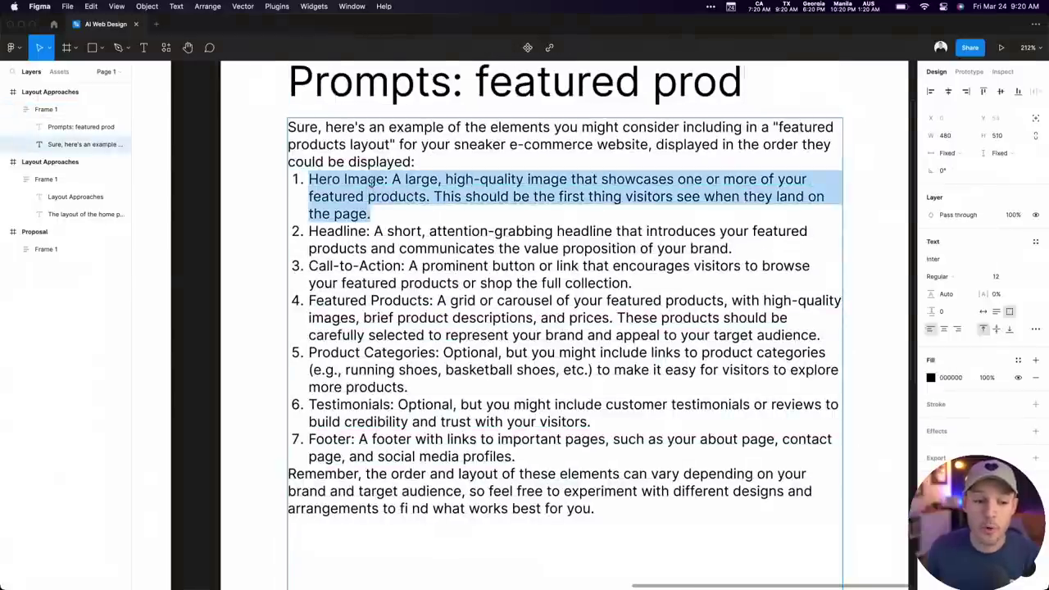
{"action": "left_click", "coordinate": [385, 180]}
{"action": "left_click_drag", "start_coordinate": [383, 181], "coordinate": [308, 181]}
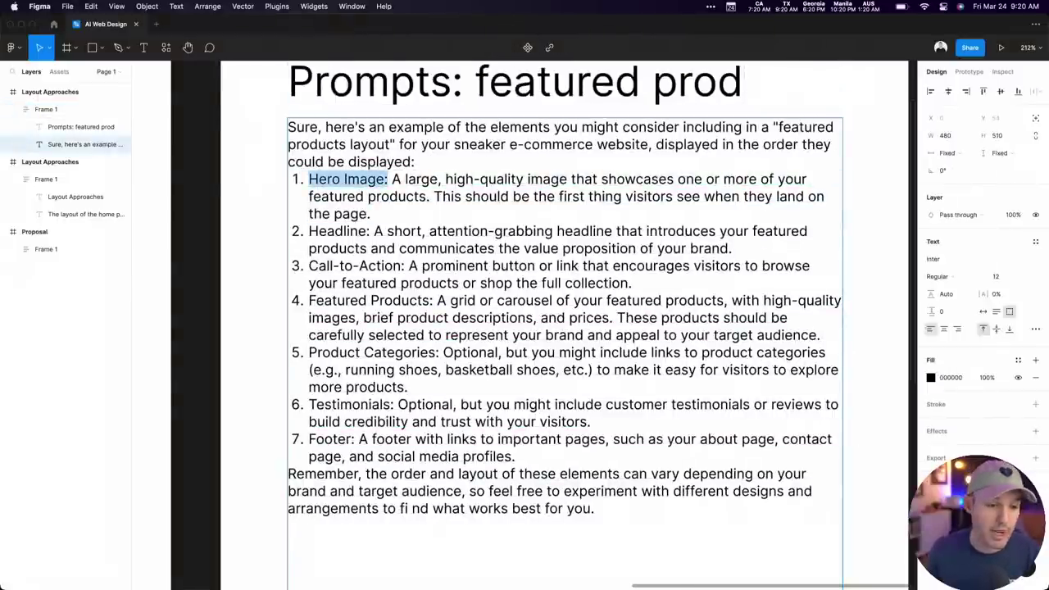
{"action": "key", "text": "super+b"}
{"action": "left_click_drag", "start_coordinate": [374, 232], "coordinate": [308, 233]}
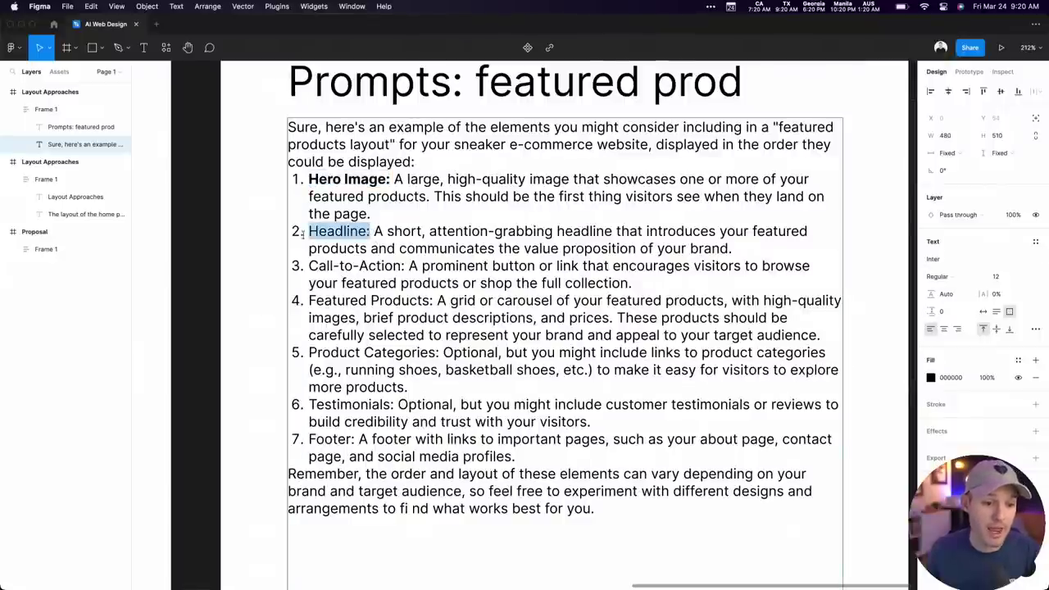
{"action": "key", "text": "super+b"}
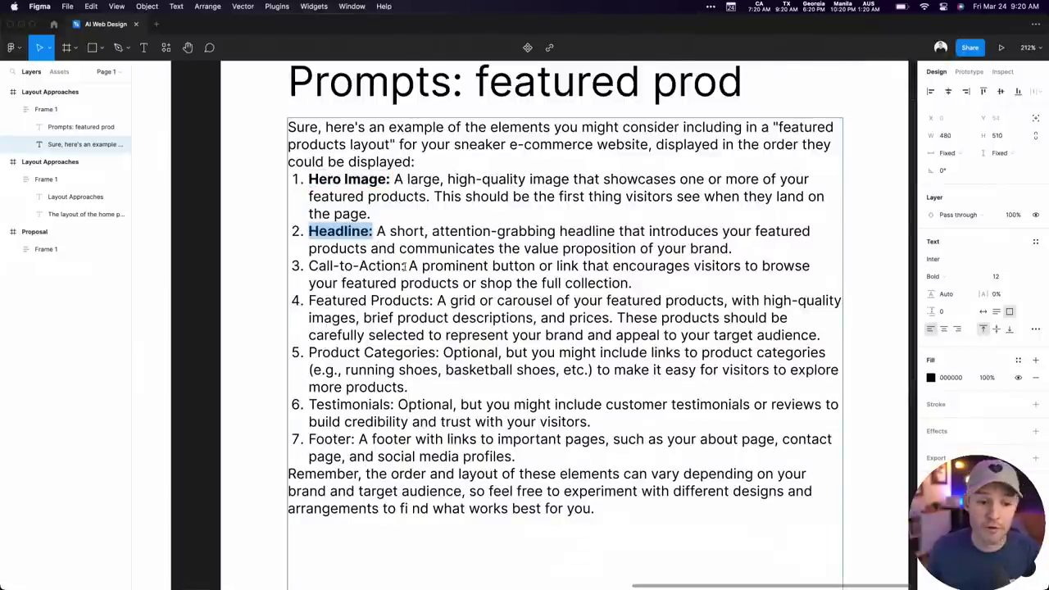
{"action": "left_click_drag", "start_coordinate": [406, 266], "coordinate": [294, 266]}
{"action": "key", "text": "super+b"}
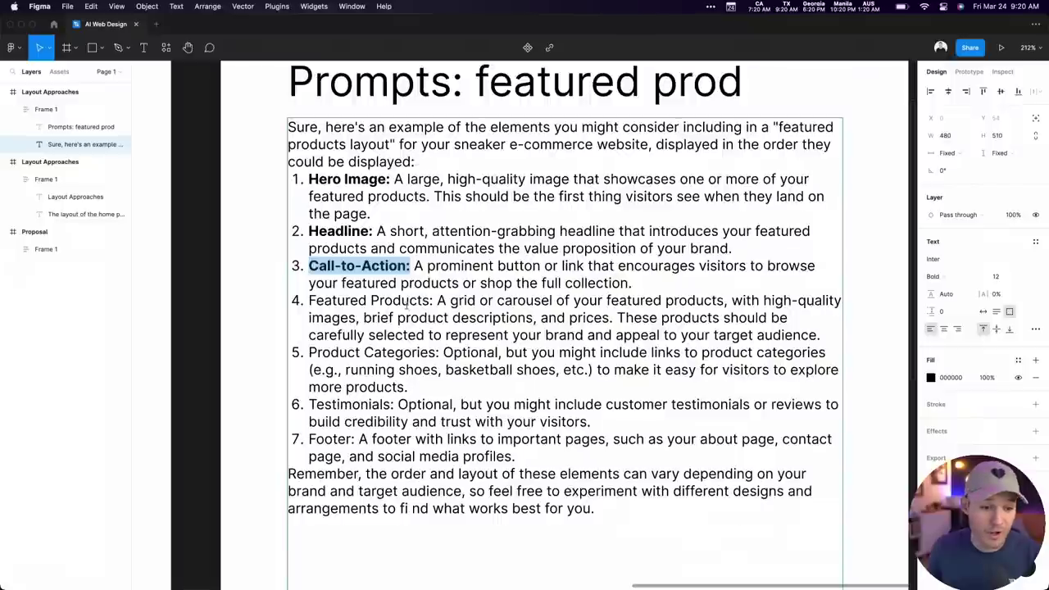
Bold the remaining labels Featured Products:, Product Categories:, Testimonials: and Footer:
{"action": "left_click_drag", "start_coordinate": [435, 301], "coordinate": [288, 303]}
{"action": "key", "text": "super+b"}
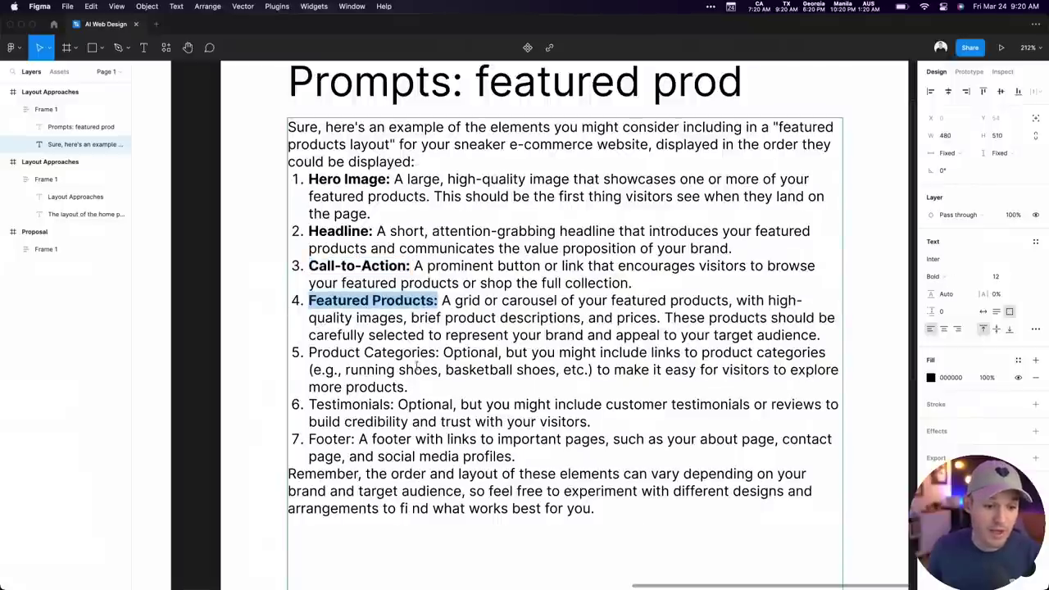
{"action": "left_click_drag", "start_coordinate": [439, 354], "coordinate": [293, 354]}
{"action": "key", "text": "super+b"}
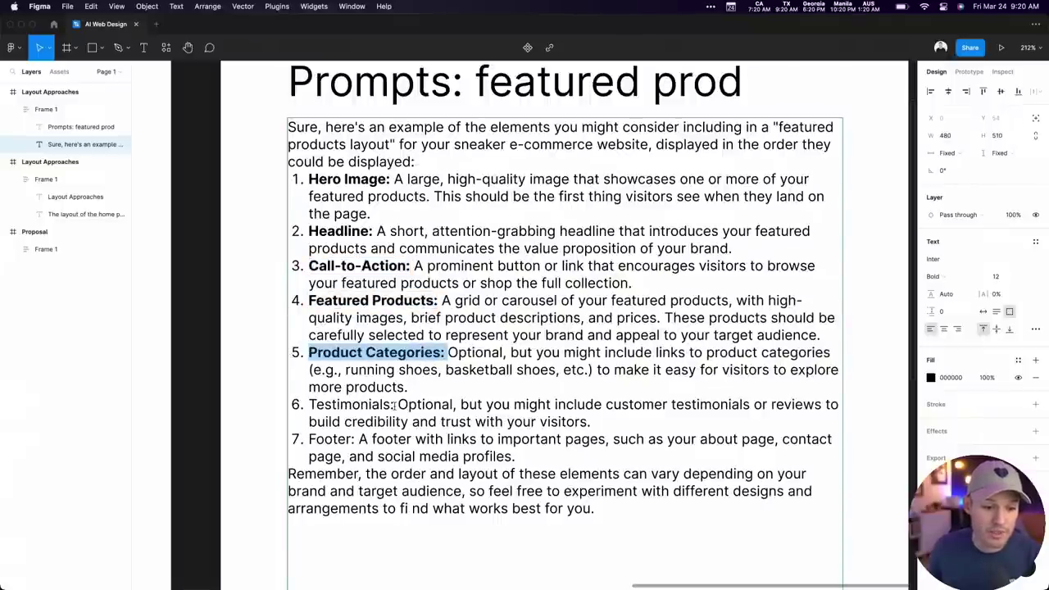
{"action": "left_click_drag", "start_coordinate": [398, 405], "coordinate": [292, 405]}
{"action": "key", "text": "super+b"}
{"action": "left_click_drag", "start_coordinate": [357, 439], "coordinate": [304, 440]}
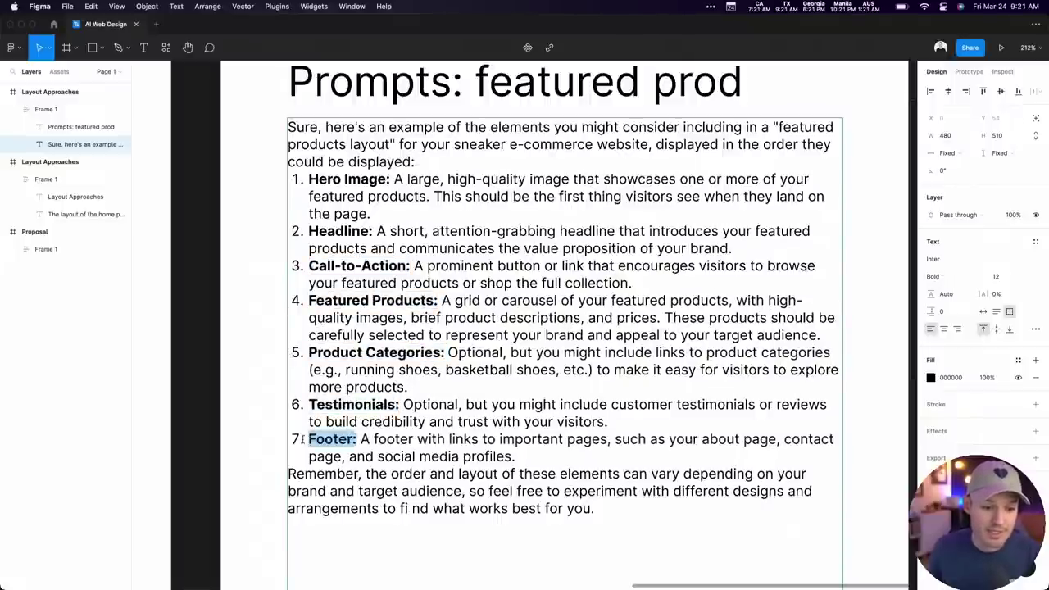
{"action": "key", "text": "super+b"}
{"action": "key", "text": "Escape"}
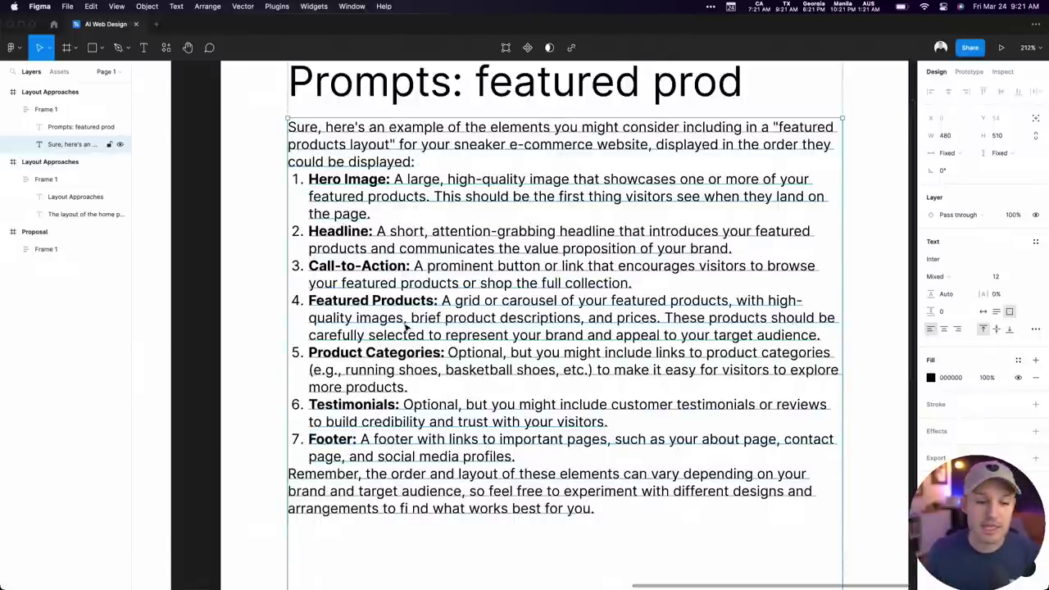
Fit the answer box to its text and paste a copy below it, retitled 'Prompts Here'
{"action": "key", "text": "shift+0"}
{"action": "key", "text": "Escape"}
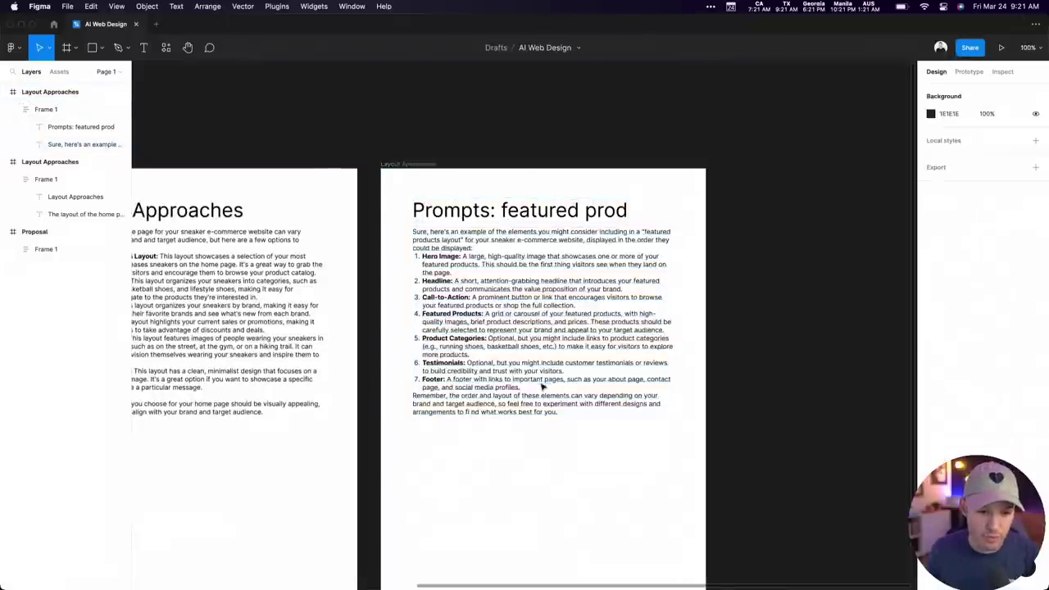
{"action": "left_click", "coordinate": [542, 405]}
{"action": "left_click", "coordinate": [996, 312]}
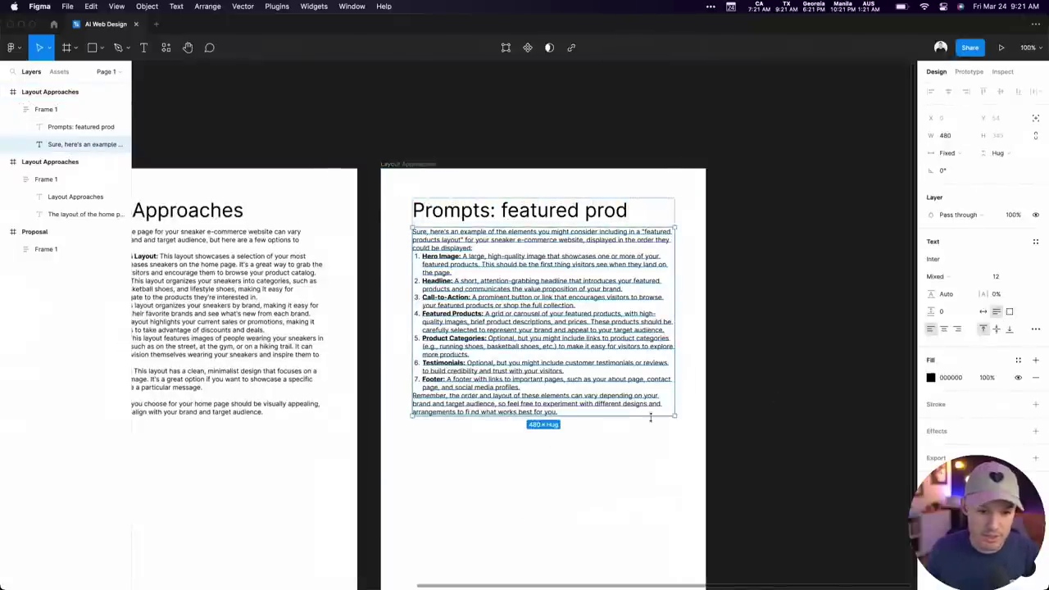
{"action": "left_click", "coordinate": [690, 437]}
{"action": "left_click", "coordinate": [539, 378]}
{"action": "key", "text": "super+c"}
{"action": "key", "text": "super+v"}
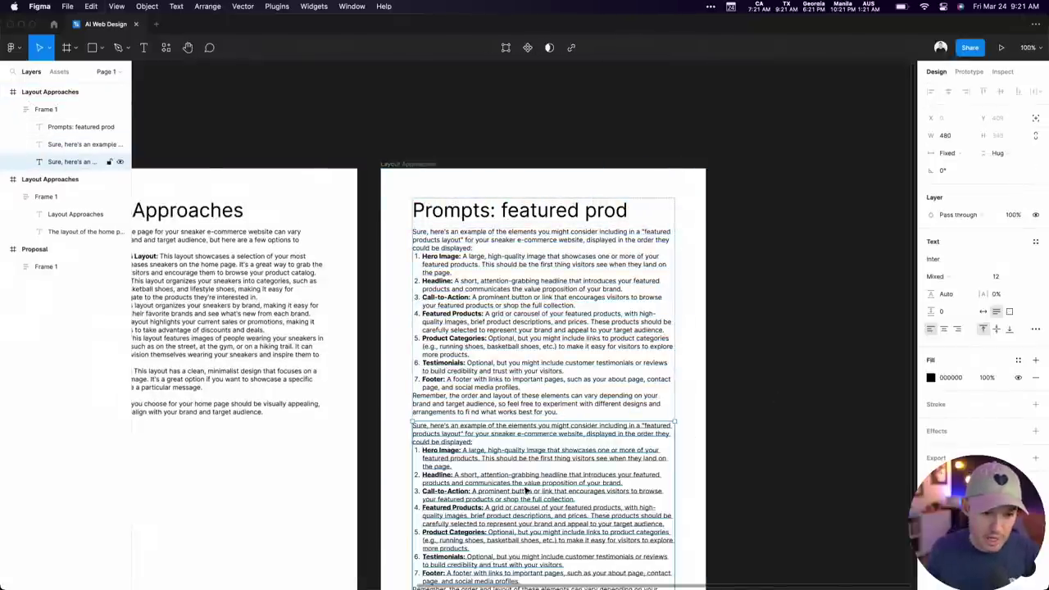
{"action": "type", "text": "Prompts Here"}
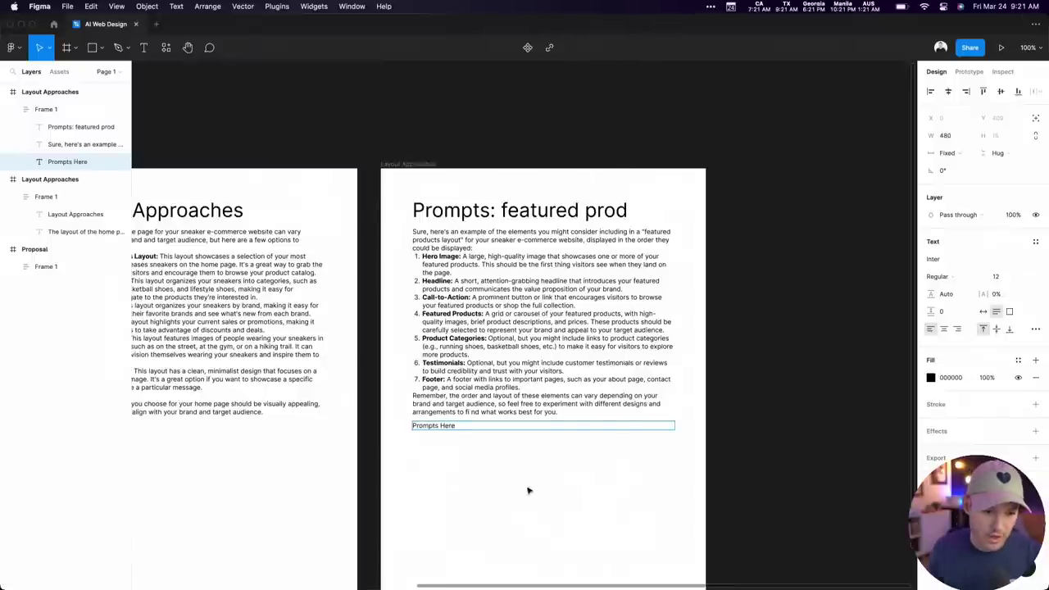
{"action": "key", "text": "Escape"}
Zoom onto the Prompts Here box, closing an accidentally opened untitled file without saving
{"action": "scroll", "coordinate": [800, 227], "scroll_direction": "down", "scroll_amount": 3}
{"action": "scroll", "coordinate": [321, 424], "scroll_direction": "up", "scroll_amount": 3}
{"action": "scroll", "coordinate": [420, 533], "scroll_direction": "up", "scroll_amount": 5}
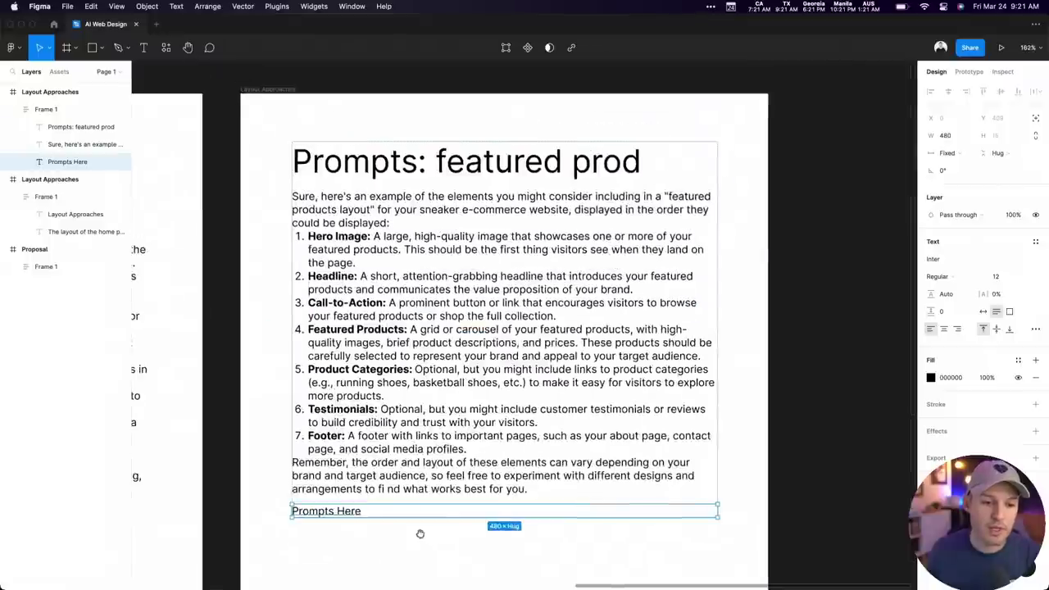
{"action": "left_click_drag", "start_coordinate": [249, 193], "coordinate": [593, 466]}
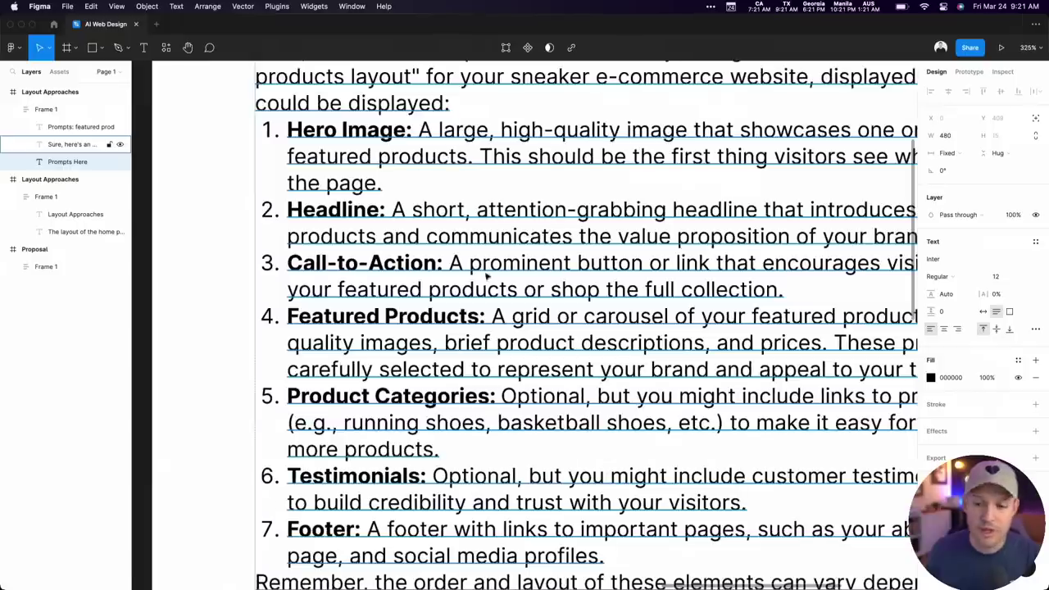
{"action": "scroll", "coordinate": [495, 279], "scroll_direction": "down", "scroll_amount": 10}
{"action": "scroll", "coordinate": [473, 284], "scroll_direction": "up", "scroll_amount": 2}
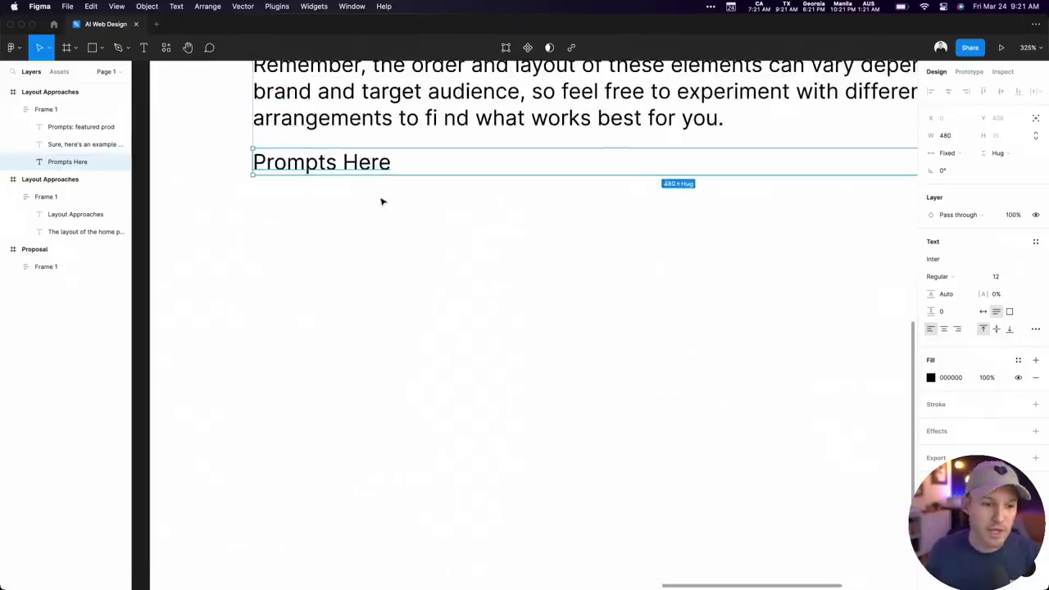
{"action": "double_click", "coordinate": [390, 164]}
{"action": "key", "text": "super+n"}
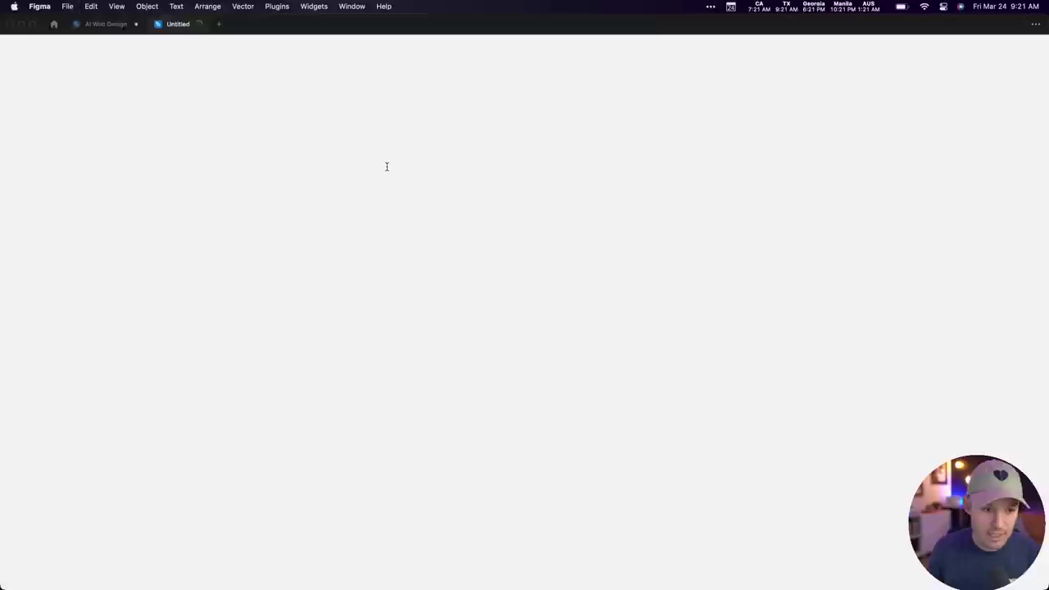
{"action": "left_click", "coordinate": [198, 24]}
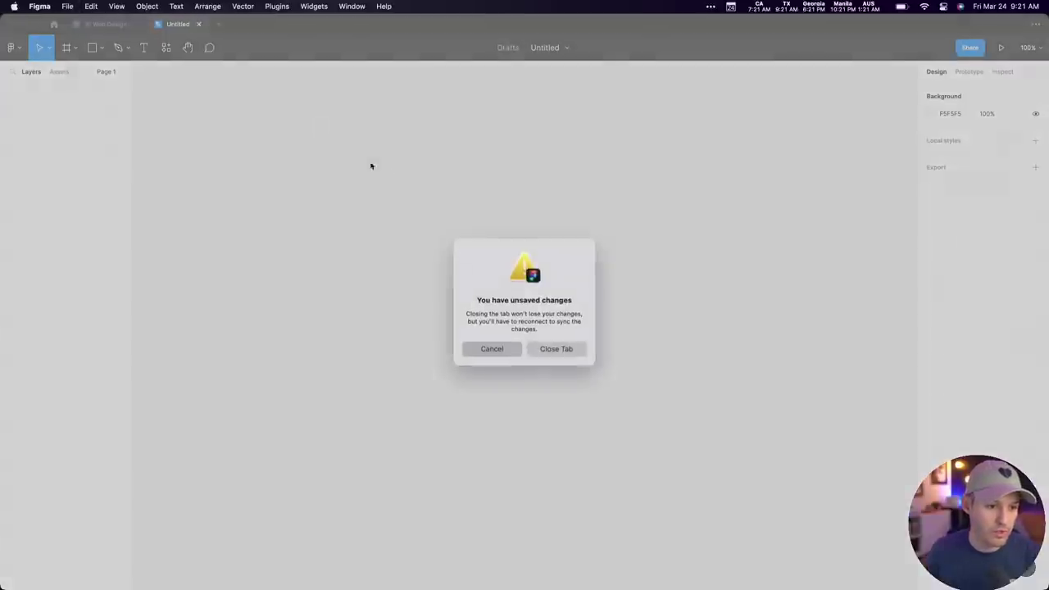
{"action": "left_click", "coordinate": [552, 352]}
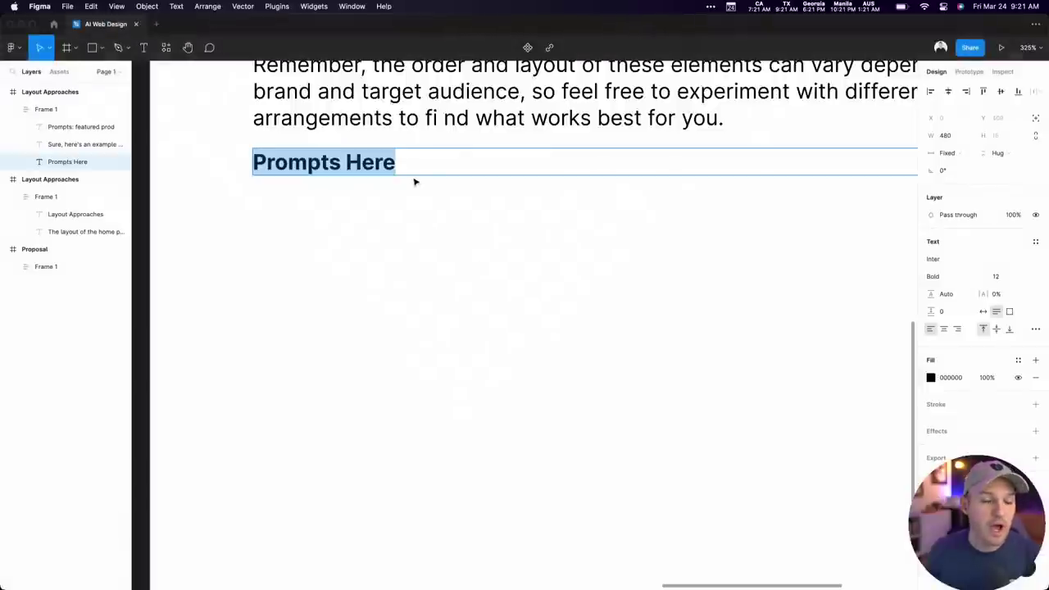
Add a colon after 'Prompts Here' and start a numbered list with '1.'
{"action": "left_click", "coordinate": [411, 165]}
{"action": "type", "text": ":"}
{"action": "key", "text": "Return"}
{"action": "key", "text": "Return"}
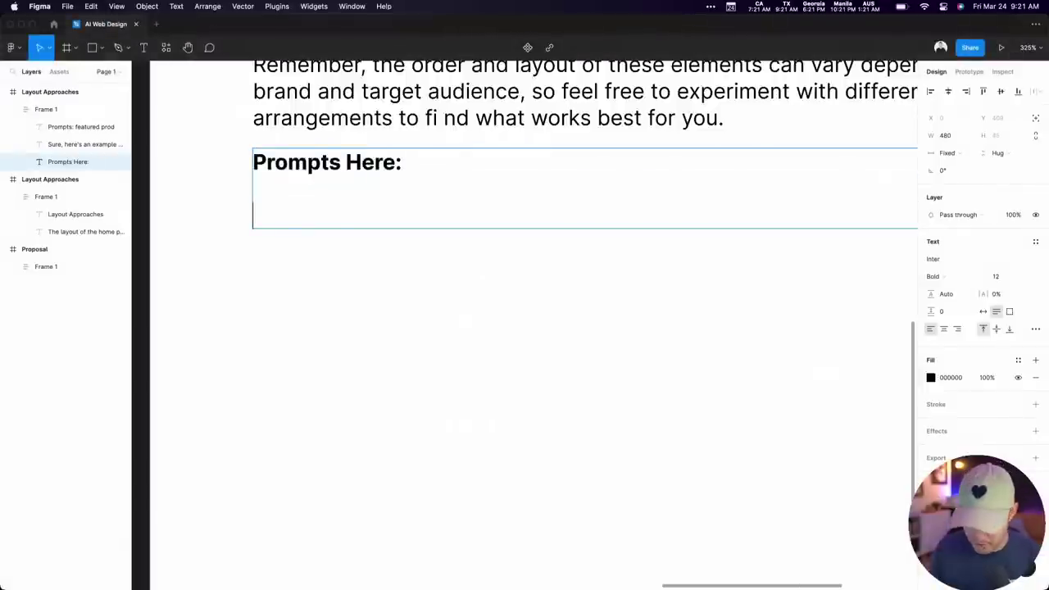
{"action": "type", "text": "1."}
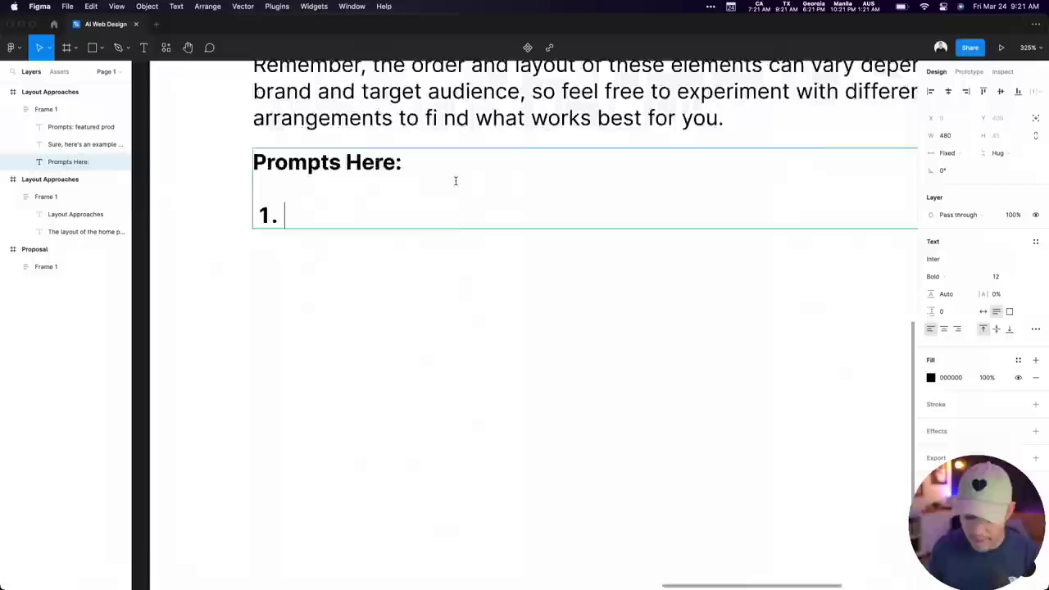
{"action": "key", "text": "shift+0"}
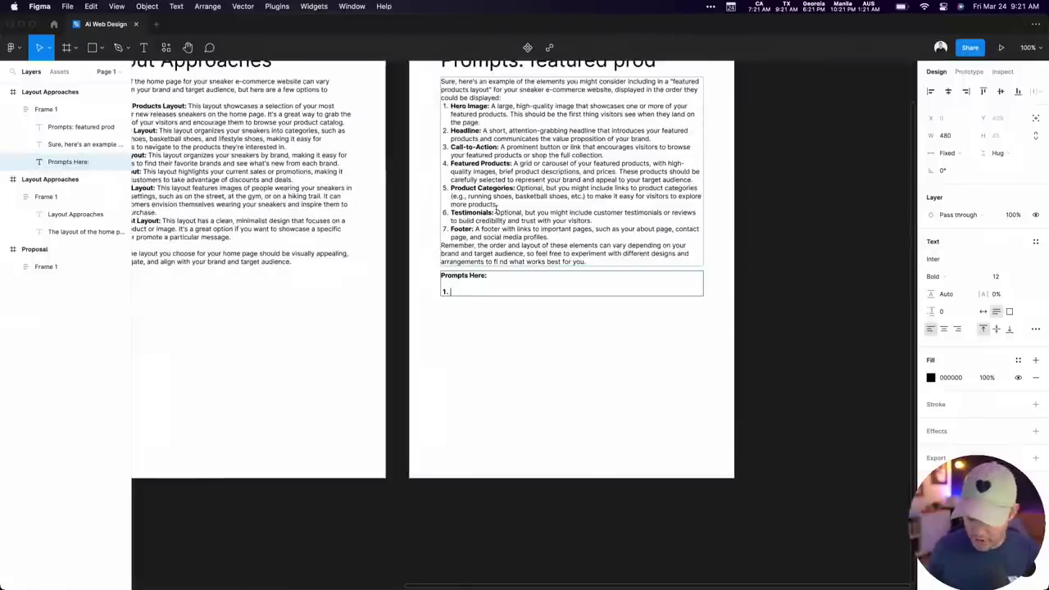
{"action": "key", "text": "super+equal"}
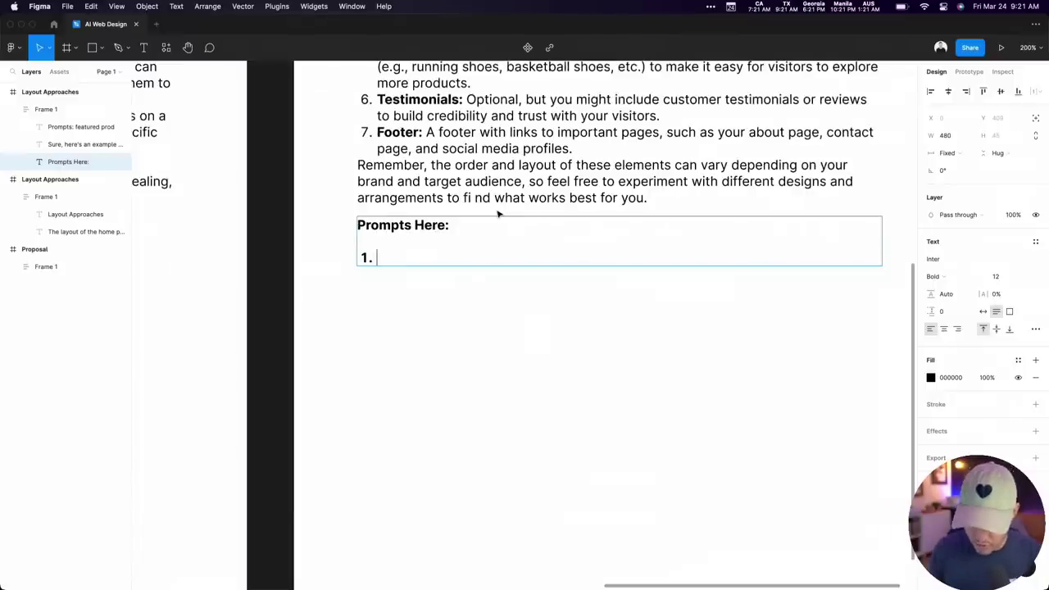
Type unbolded prompt 1: 'sneaker e-commerce website home page, modern layout, hero image, headline…' through product categories
{"action": "type", "text": "sneaker"}
{"action": "key", "text": "BackSpace"}
{"action": "key", "text": "BackSpace"}
{"action": "key", "text": "BackSpace"}
{"action": "key", "text": "BackSpace"}
{"action": "key", "text": "BackSpace"}
{"action": "key", "text": "BackSpace"}
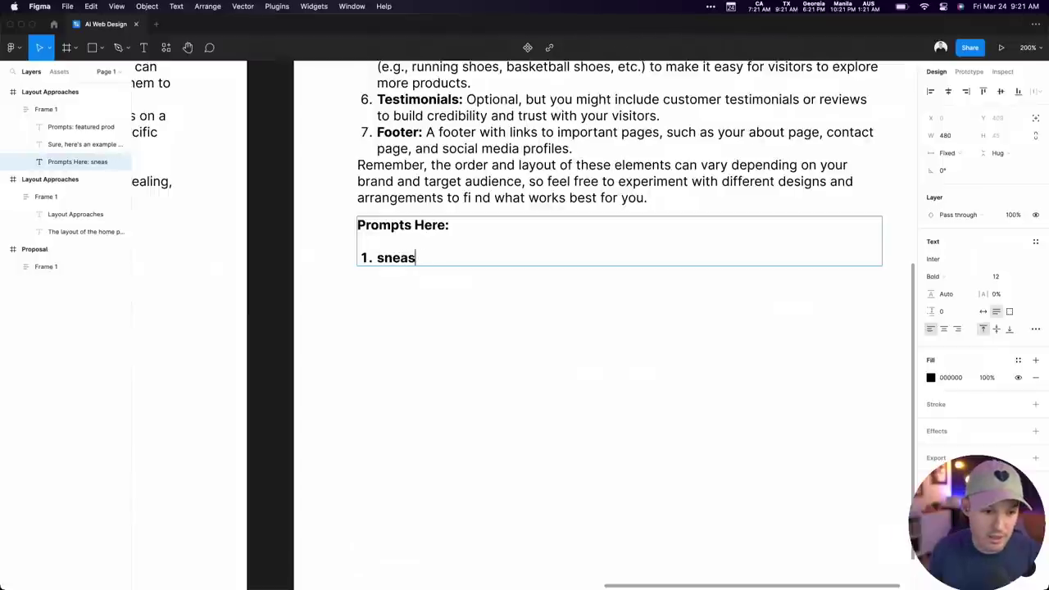
{"action": "type", "text": "neak"}
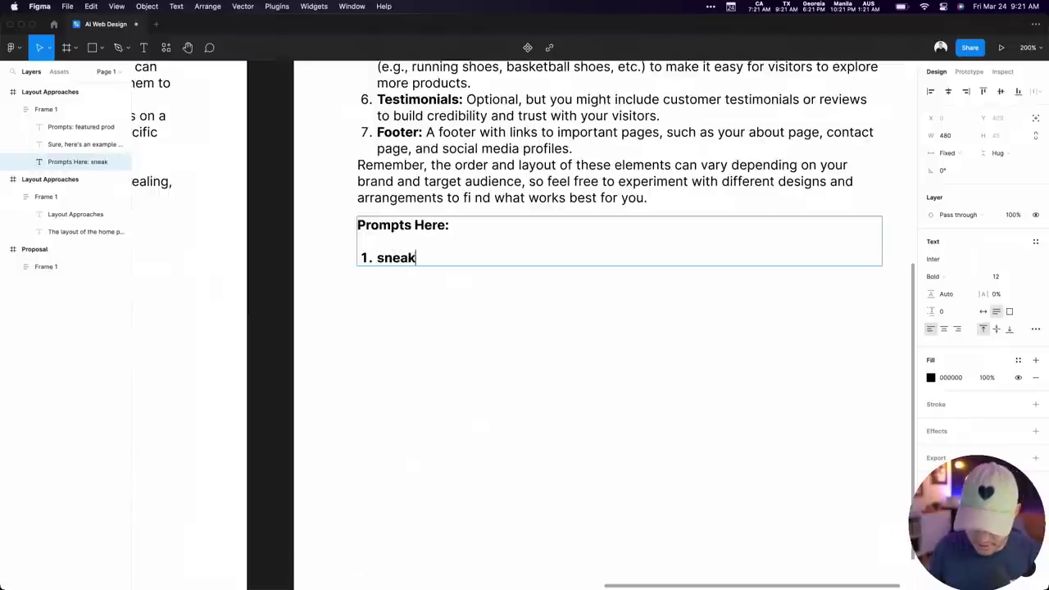
{"action": "type", "text": "er e-commerce"}
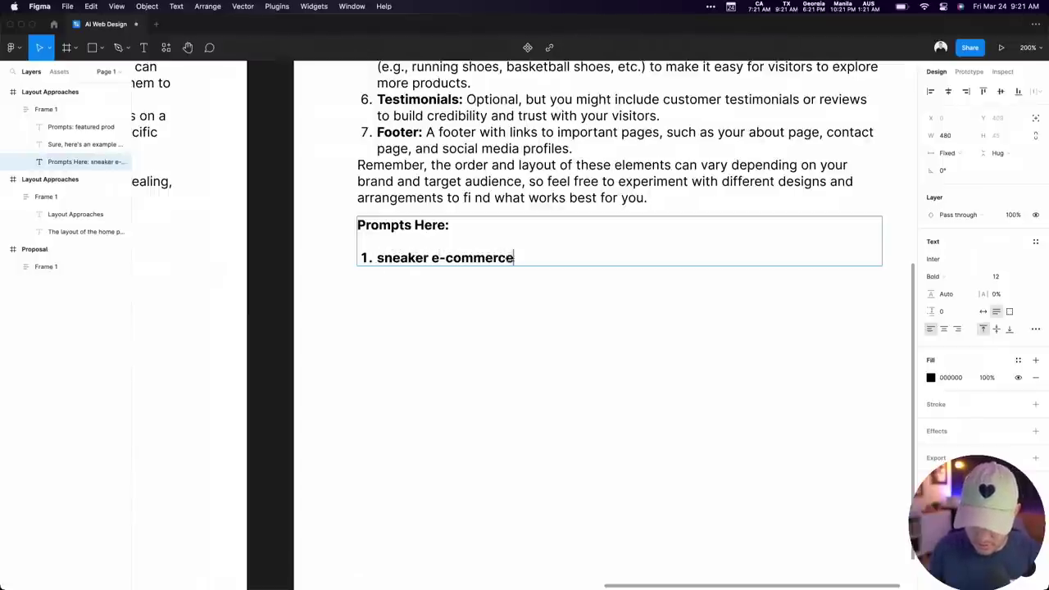
{"action": "type", "text": " website hom"}
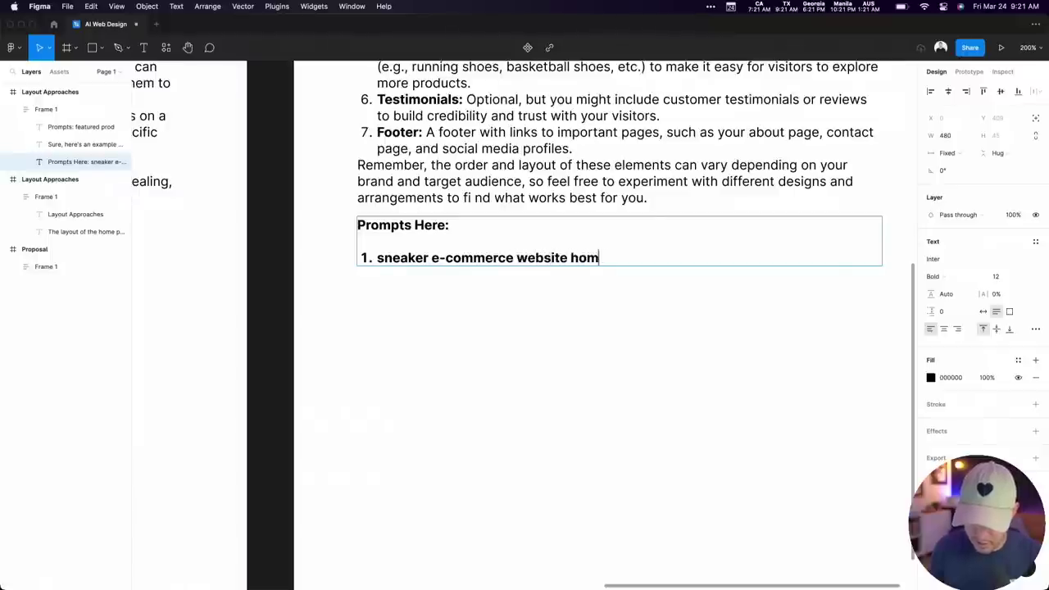
{"action": "type", "text": "e page"}
{"action": "key", "text": "super+shift+Left"}
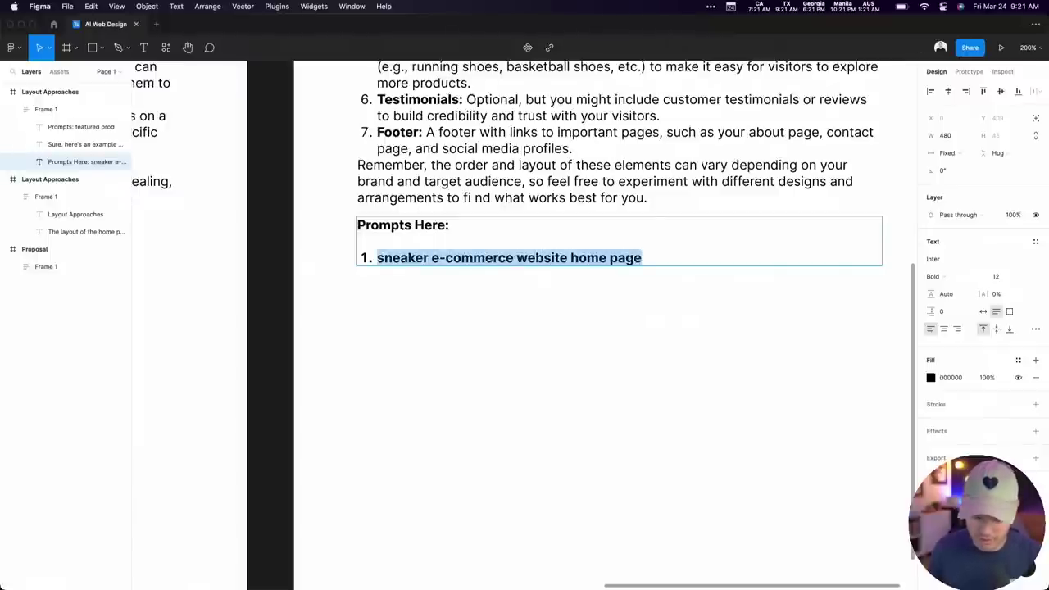
{"action": "key", "text": "super+b"}
{"action": "key", "text": "Right"}
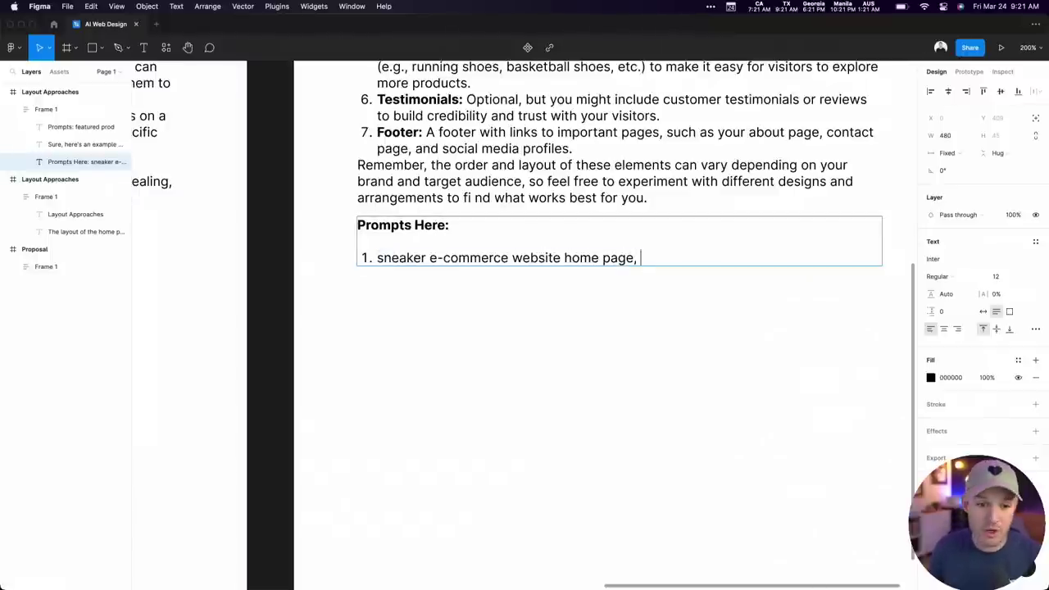
{"action": "type", "text": ","}
{"action": "scroll", "coordinate": [496, 212], "scroll_direction": "up", "scroll_amount": 5}
{"action": "scroll", "coordinate": [496, 212], "scroll_direction": "down", "scroll_amount": 2}
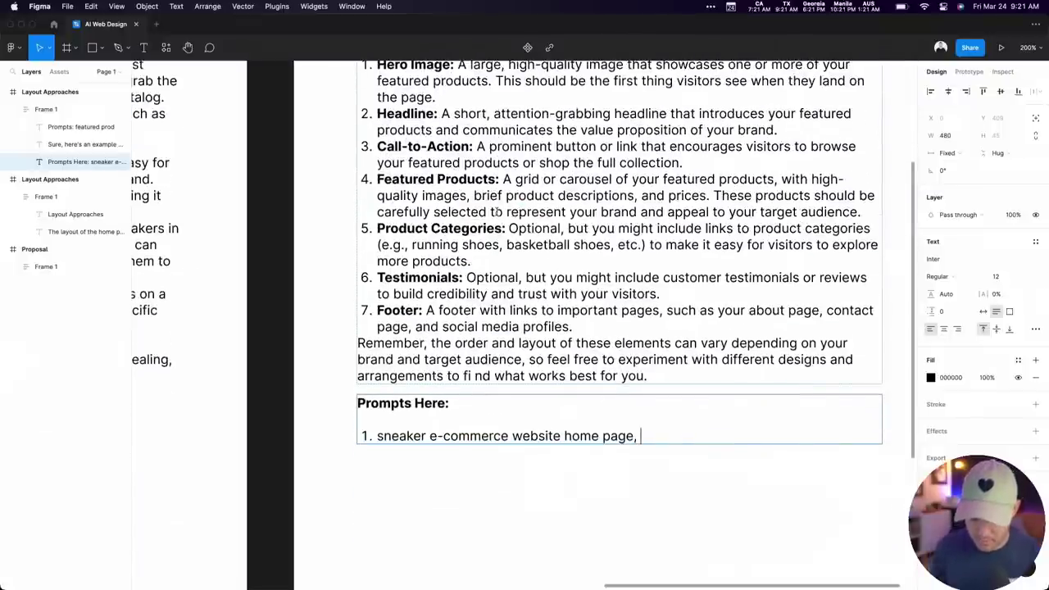
{"action": "type", "text": "mod"}
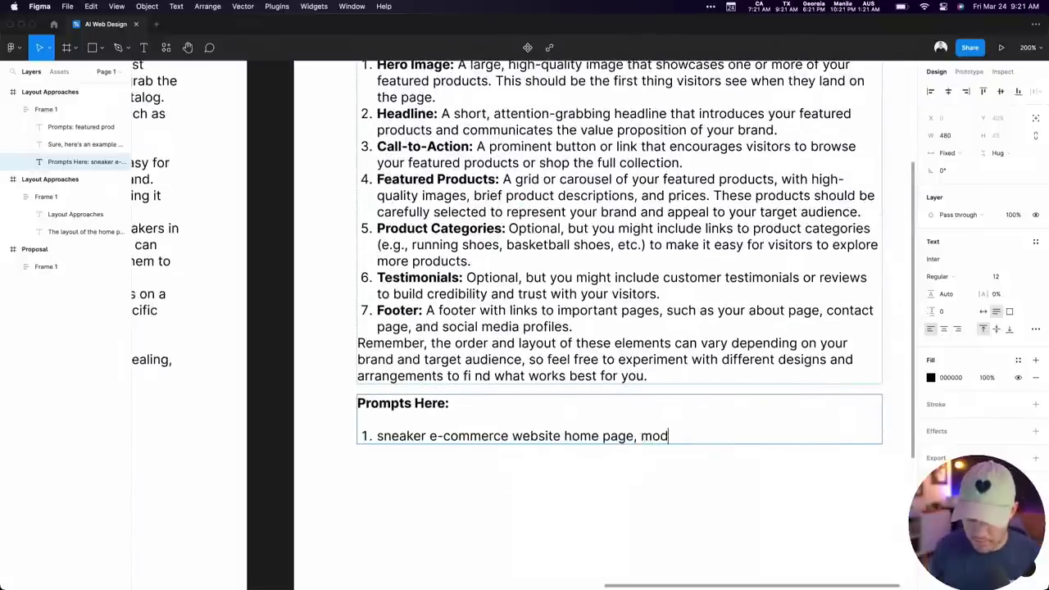
{"action": "type", "text": "ern layout"}
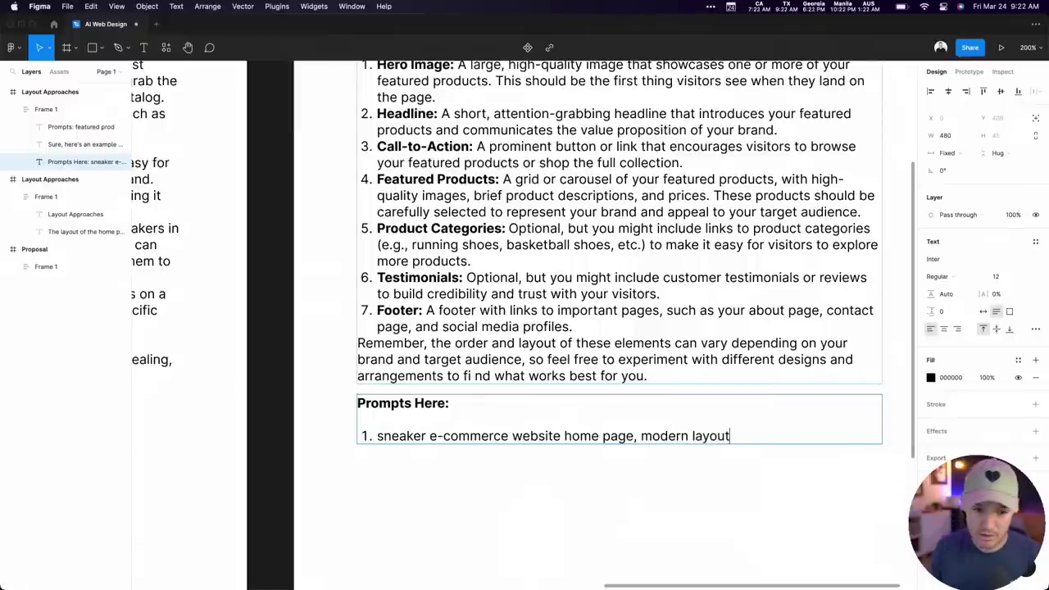
{"action": "type", "text": ","}
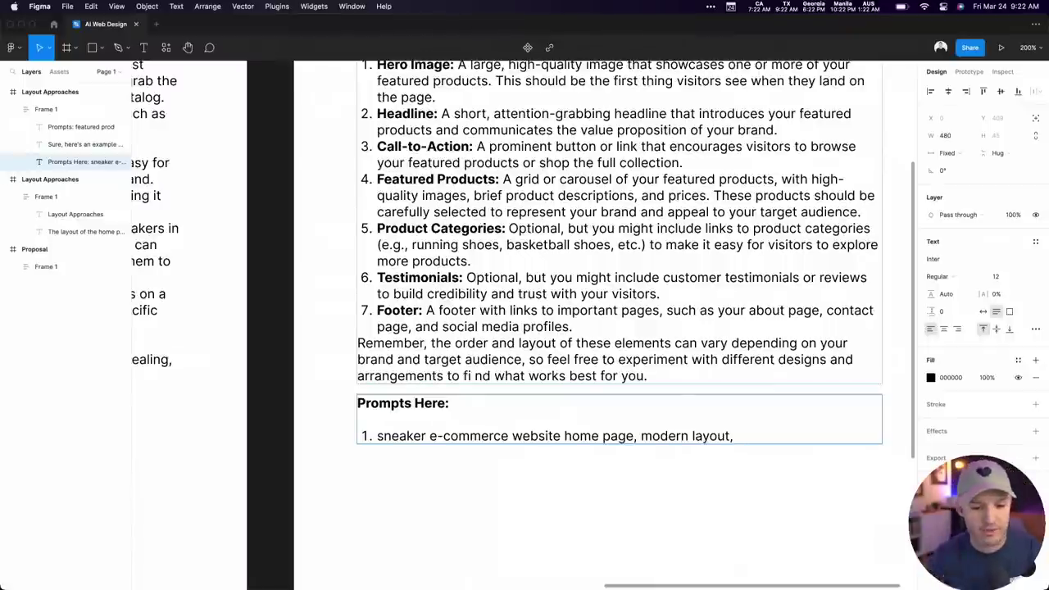
{"action": "scroll", "coordinate": [618, 271], "scroll_direction": "up", "scroll_amount": 3}
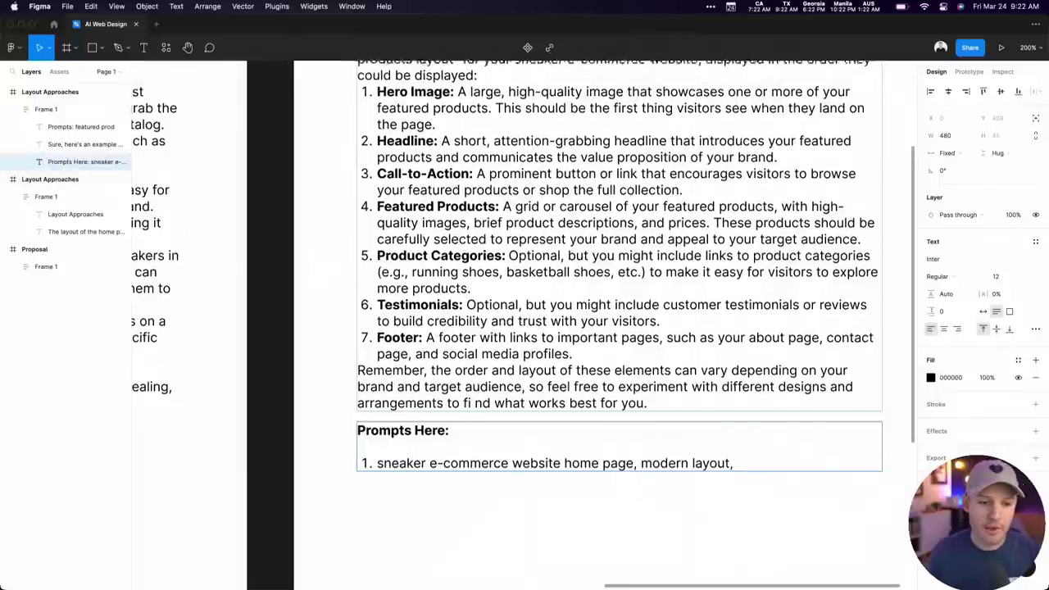
{"action": "type", "text": "hero imag"}
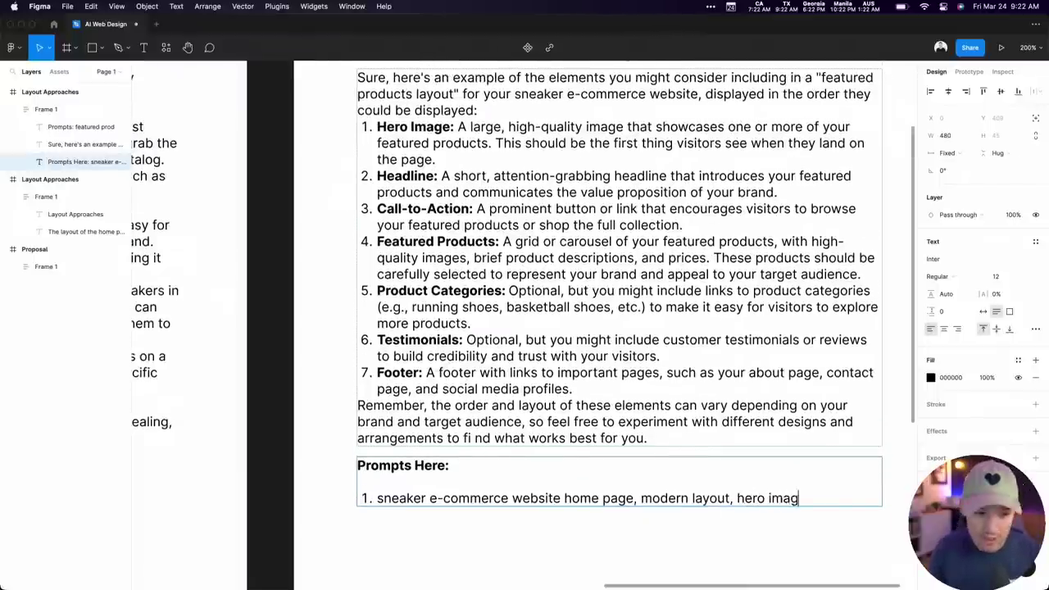
{"action": "type", "text": "e, he"}
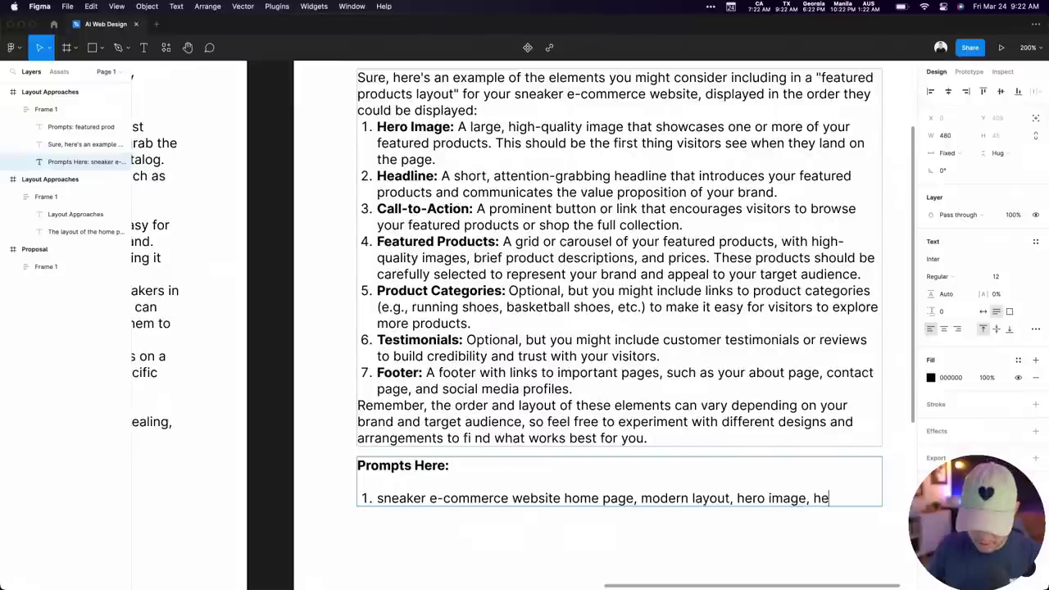
{"action": "type", "text": "adline"}
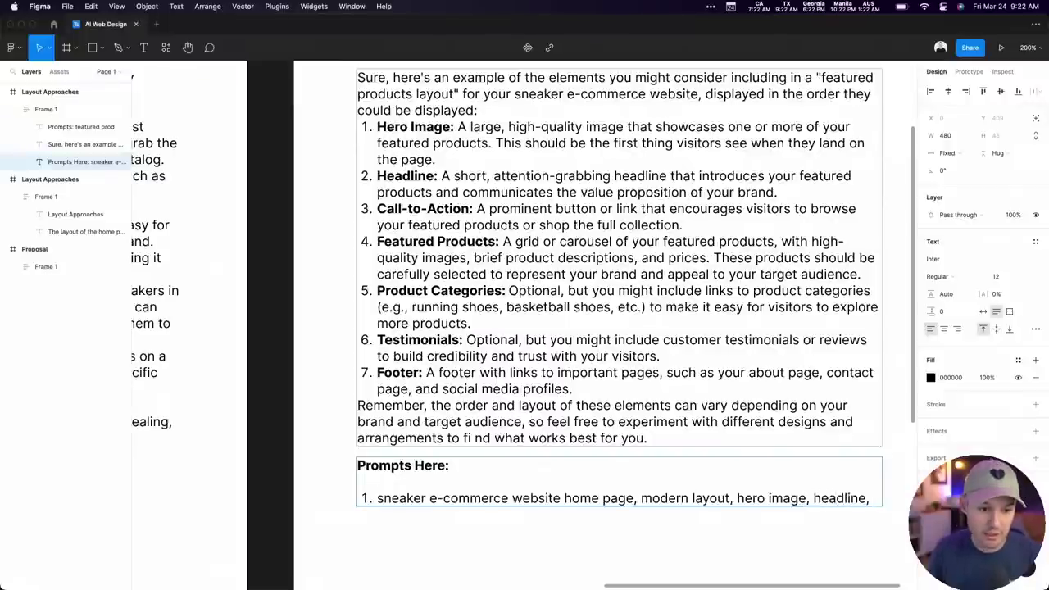
{"action": "type", "text": ", call to action"}
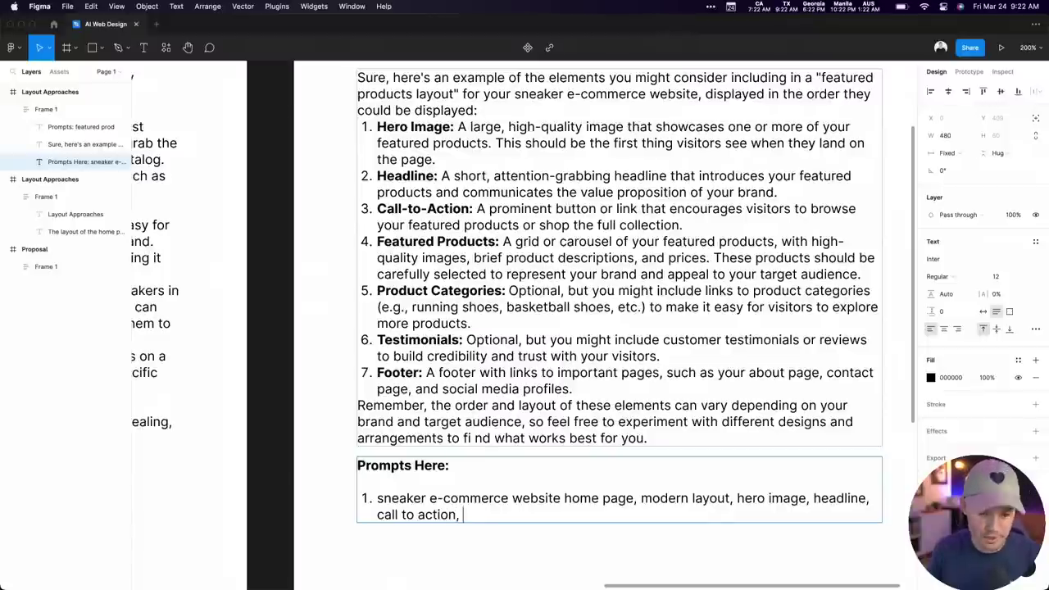
{"action": "type", "text": ", featured pr"}
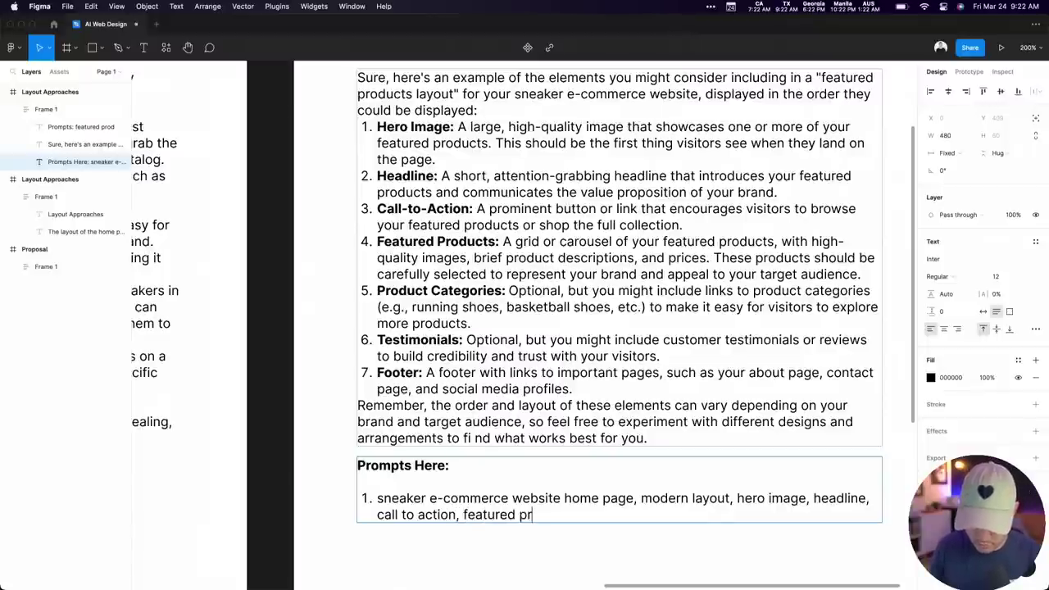
{"action": "type", "text": "oducts section"}
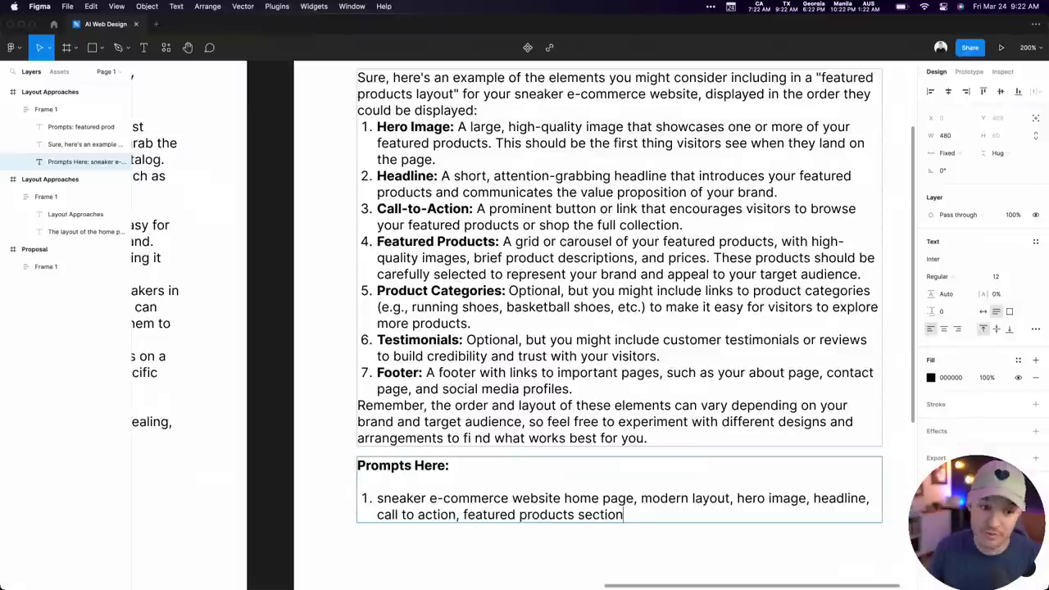
{"action": "type", "text": ", prod"}
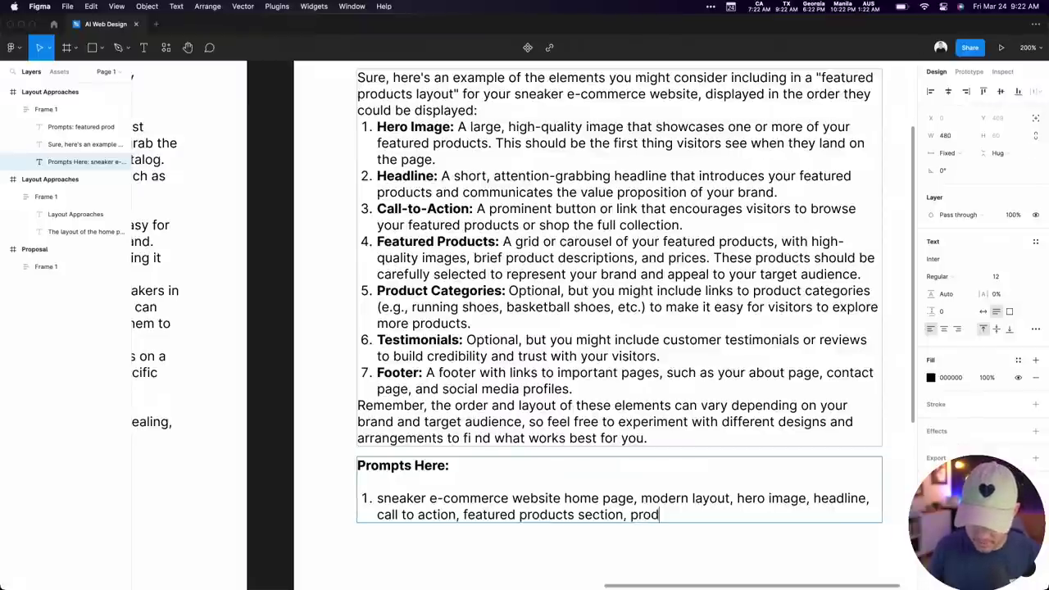
{"action": "type", "text": "uct categories"}
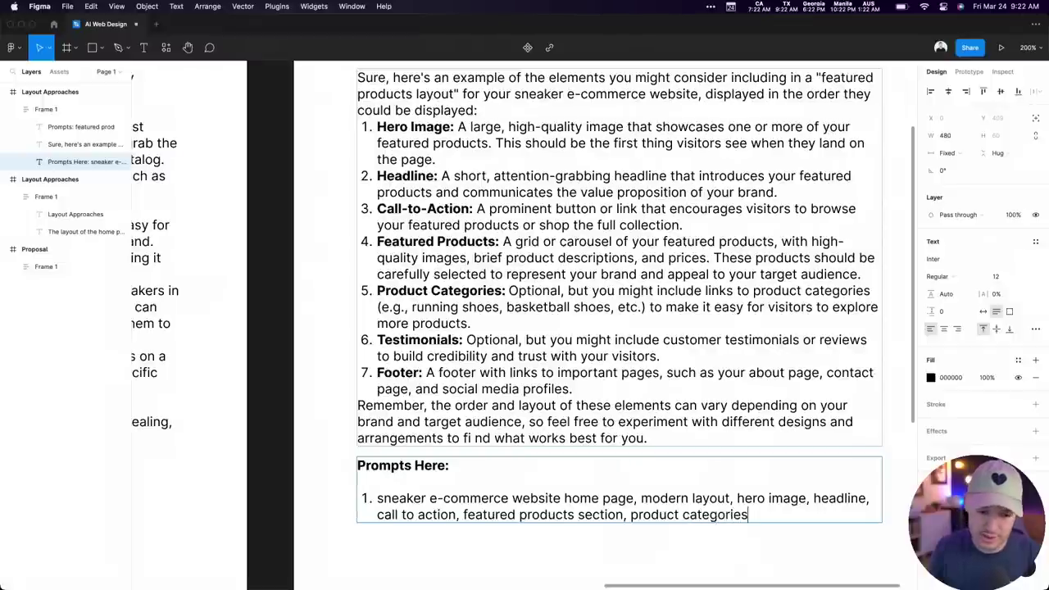
{"action": "type", "text": ", t"}
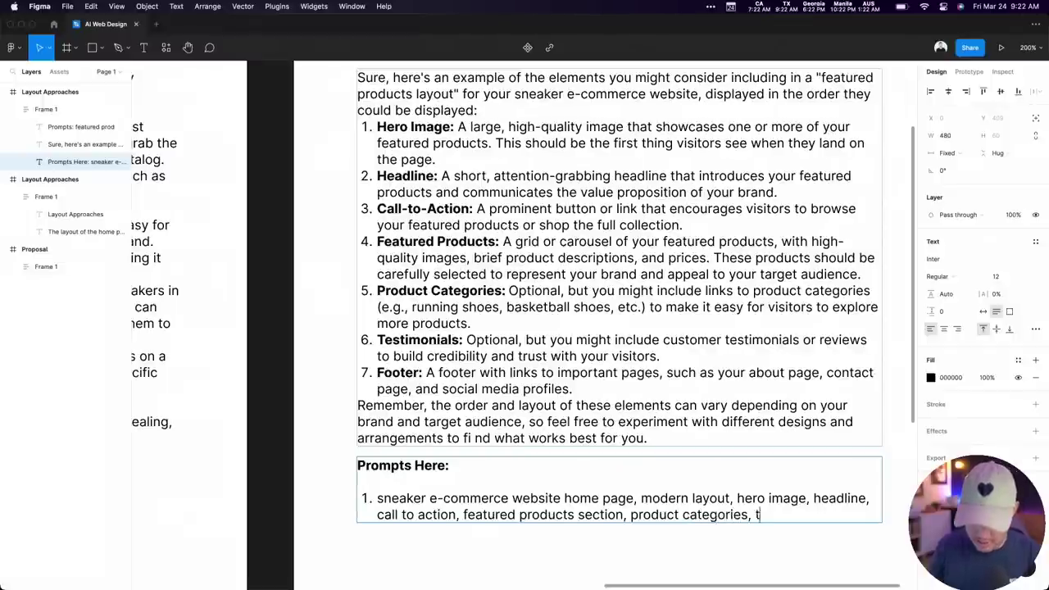
{"action": "type", "text": "estimonials"}
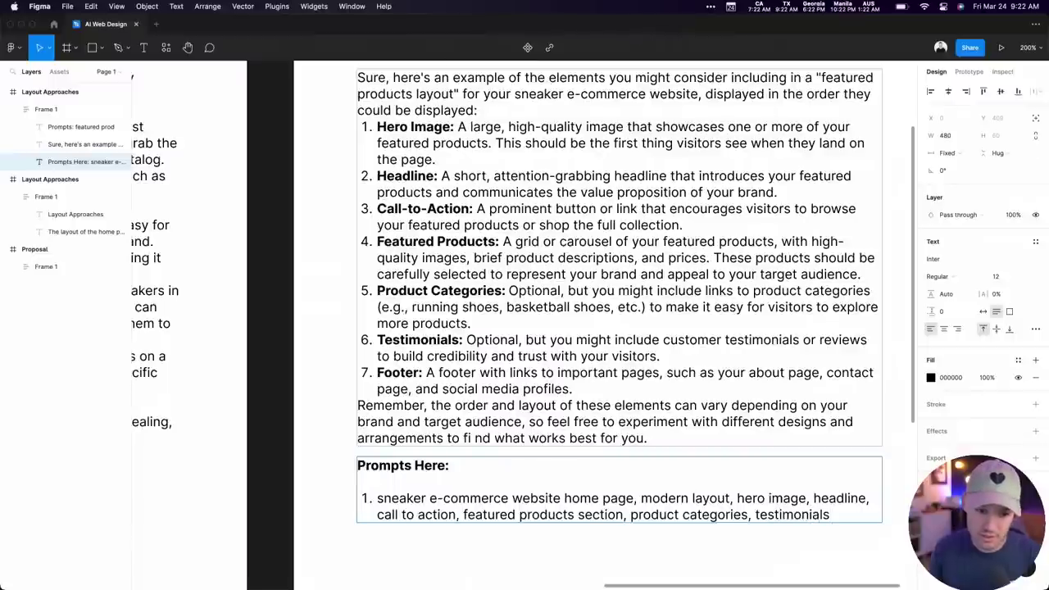
{"action": "type", "text": ", footer"}
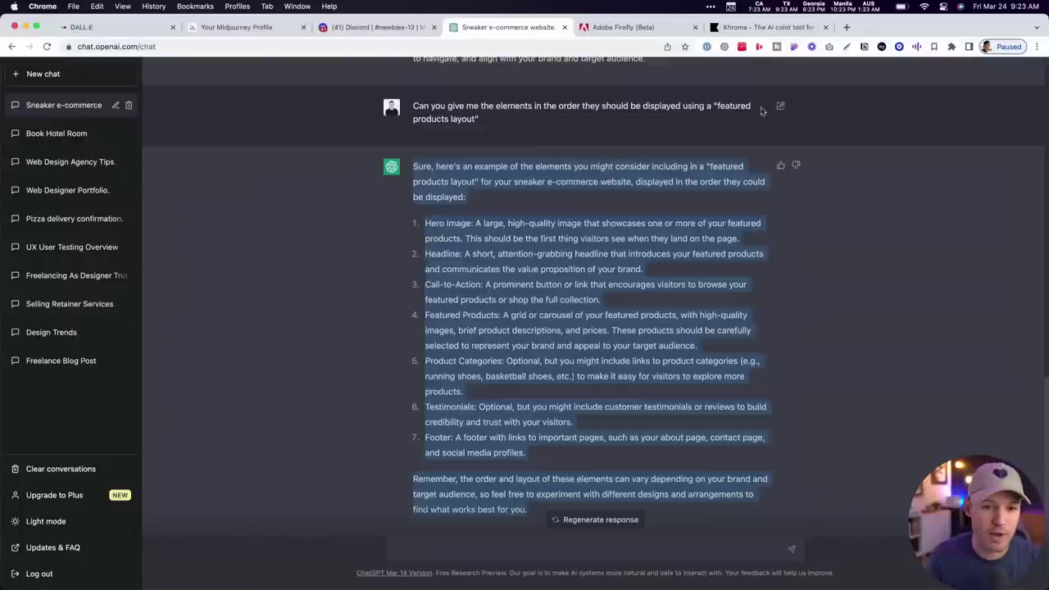
In Khroma, like the first 18 colour cards, from Muted Dark Violet to Neutral Midtone Green
{"action": "left_click", "coordinate": [759, 31]}
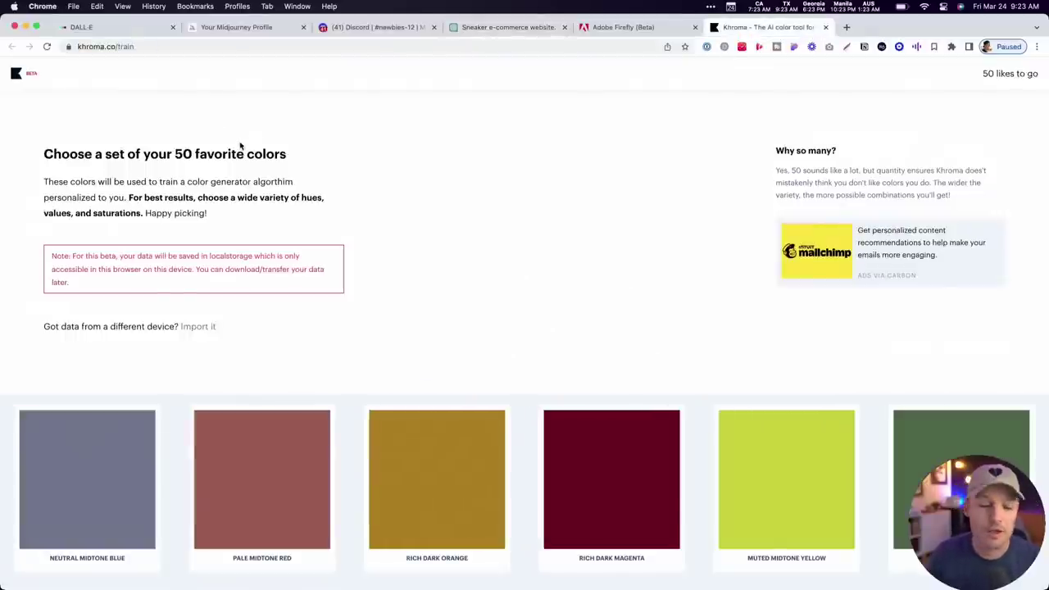
{"action": "scroll", "coordinate": [240, 144], "scroll_direction": "down", "scroll_amount": 5}
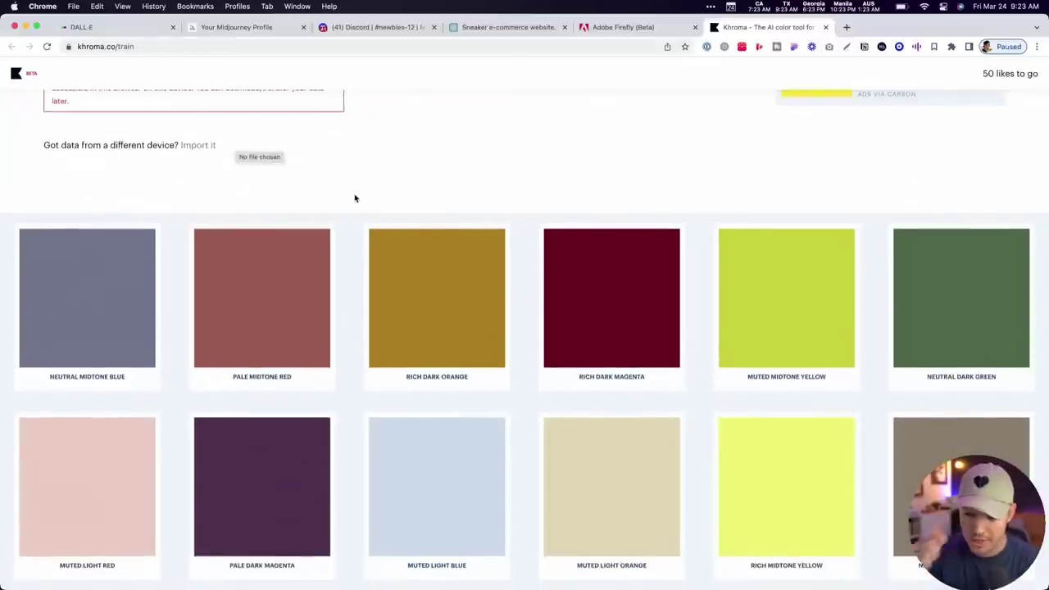
{"action": "scroll", "coordinate": [496, 180], "scroll_direction": "down", "scroll_amount": 6}
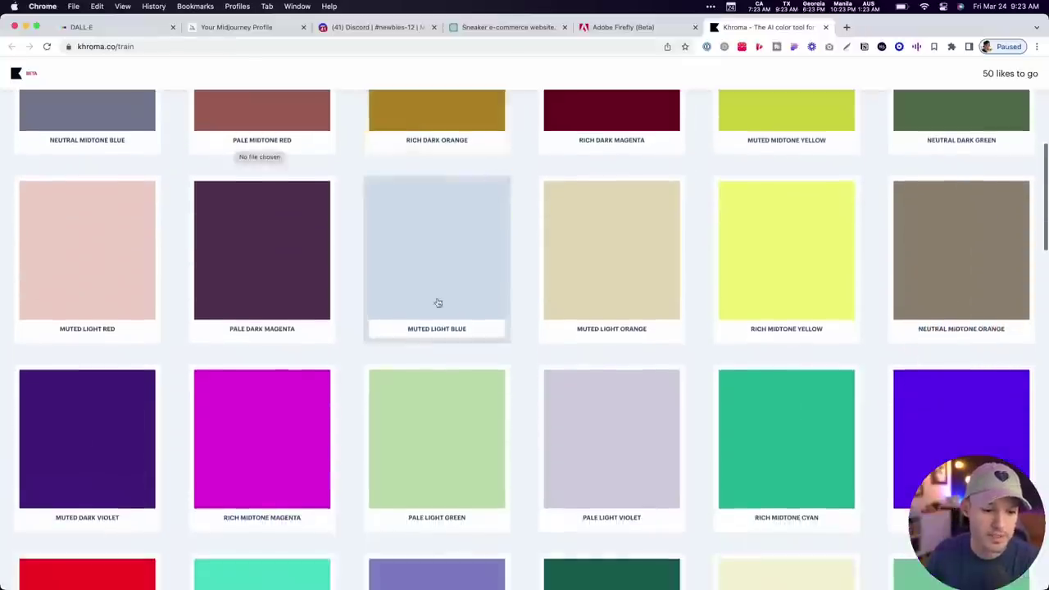
{"action": "left_click", "coordinate": [73, 422]}
{"action": "left_click", "coordinate": [239, 422]}
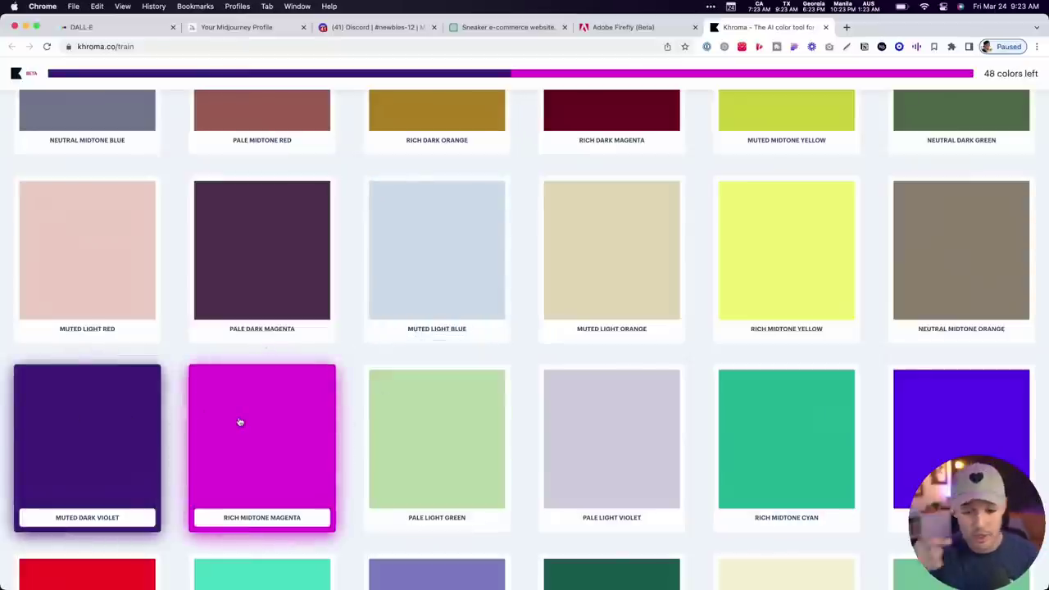
{"action": "left_click", "coordinate": [963, 425]}
{"action": "left_click", "coordinate": [834, 433]}
{"action": "left_click", "coordinate": [791, 287]}
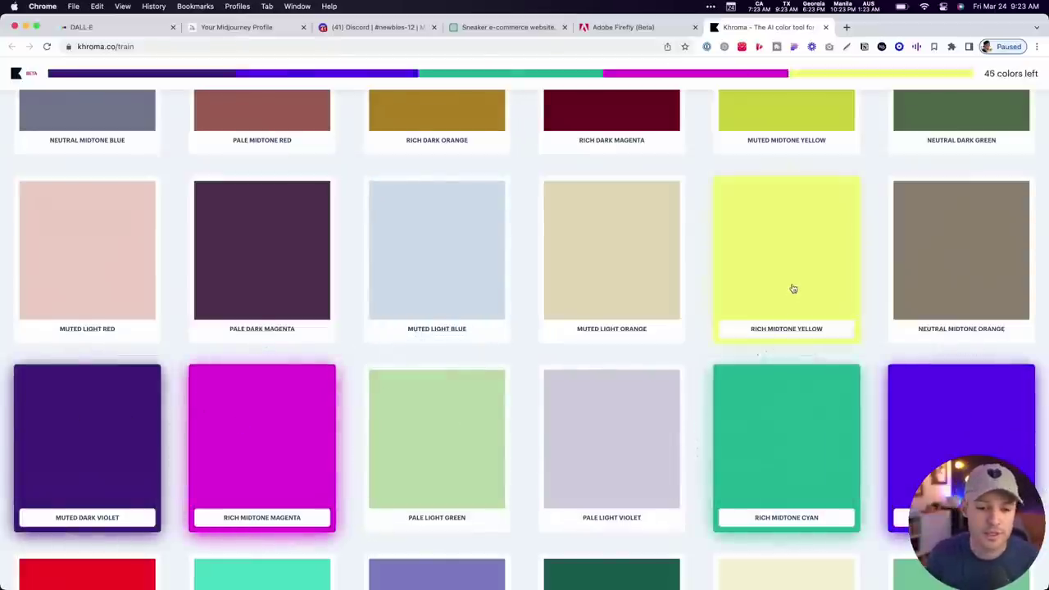
{"action": "scroll", "coordinate": [788, 311], "scroll_direction": "down", "scroll_amount": 6}
{"action": "left_click", "coordinate": [249, 330]}
{"action": "left_click", "coordinate": [385, 361]}
{"action": "scroll", "coordinate": [639, 391], "scroll_direction": "down", "scroll_amount": 8}
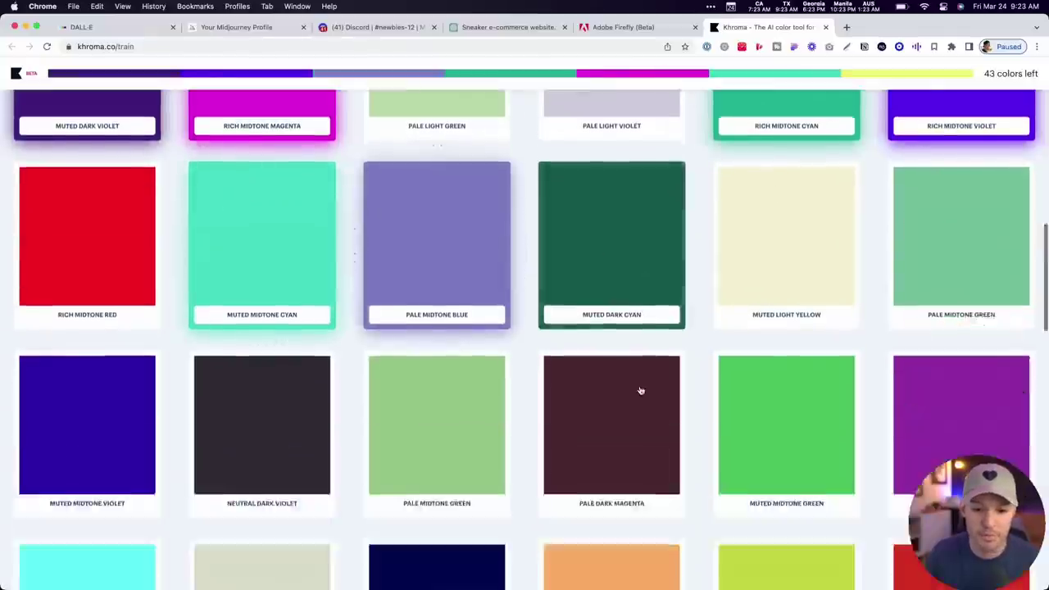
{"action": "left_click", "coordinate": [585, 412]}
{"action": "left_click", "coordinate": [126, 234]}
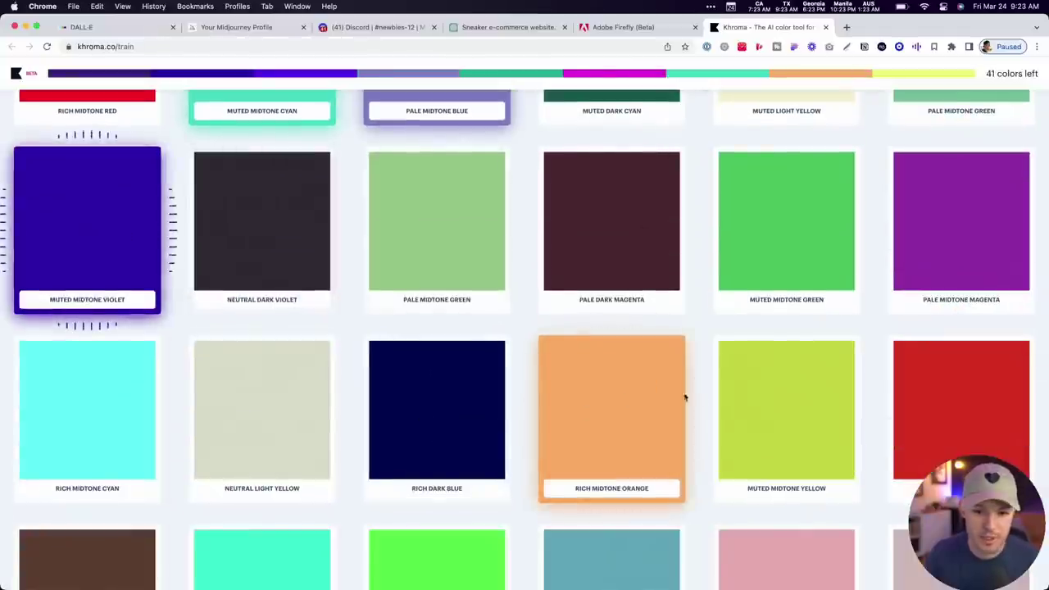
{"action": "left_click", "coordinate": [710, 403]}
{"action": "scroll", "coordinate": [654, 405], "scroll_direction": "down", "scroll_amount": 6}
{"action": "left_click", "coordinate": [442, 385]}
{"action": "left_click", "coordinate": [251, 377]}
{"action": "scroll", "coordinate": [501, 379], "scroll_direction": "down", "scroll_amount": 8}
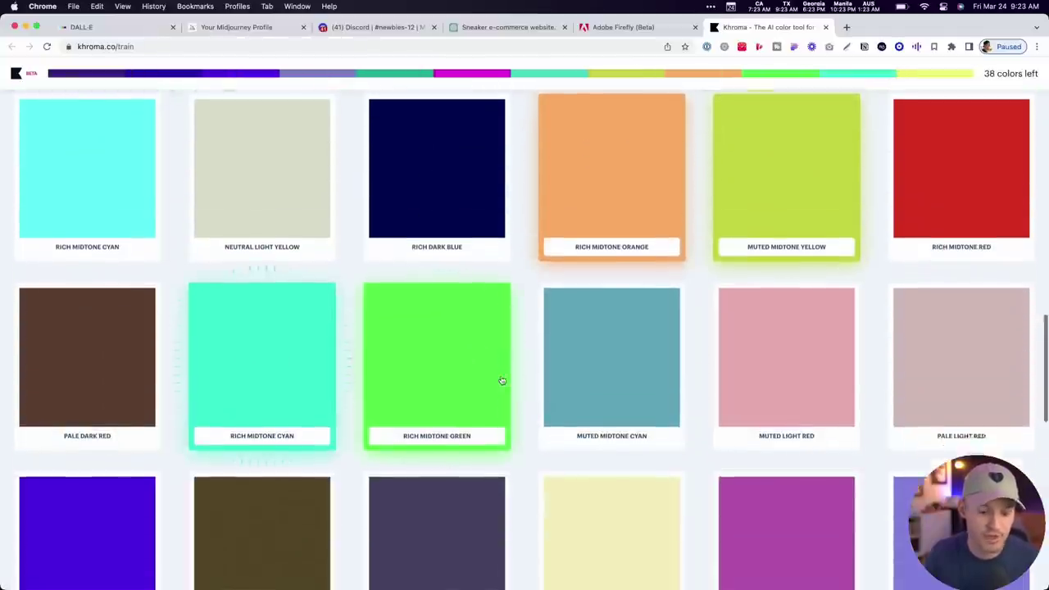
{"action": "left_click", "coordinate": [503, 386]}
{"action": "left_click", "coordinate": [98, 418]}
{"action": "left_click", "coordinate": [94, 311]}
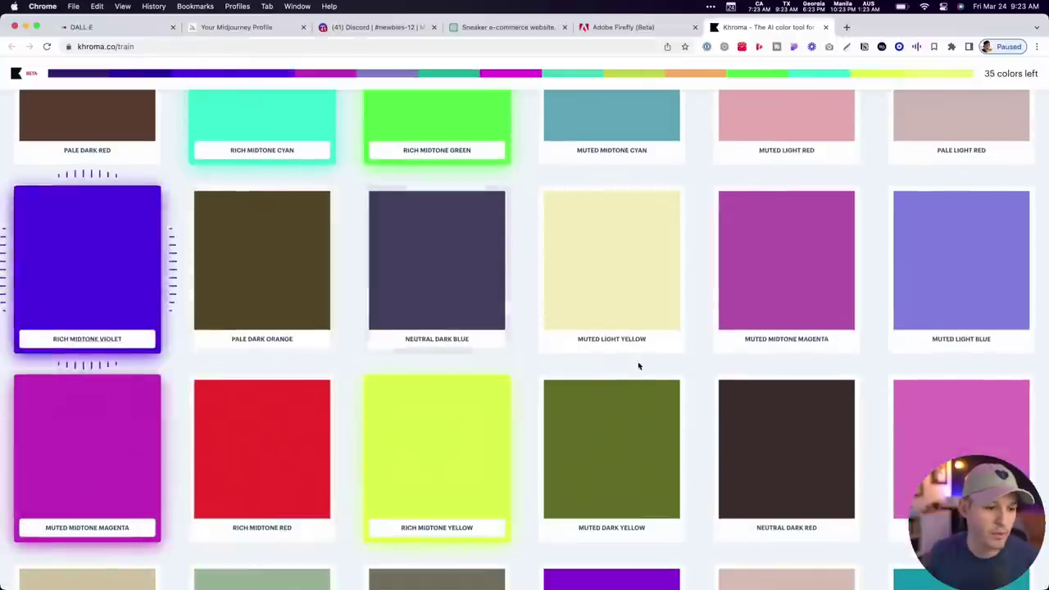
{"action": "scroll", "coordinate": [639, 368], "scroll_direction": "down", "scroll_amount": 6}
{"action": "left_click", "coordinate": [639, 368]}
{"action": "left_click", "coordinate": [478, 382]}
{"action": "left_click", "coordinate": [293, 405]}
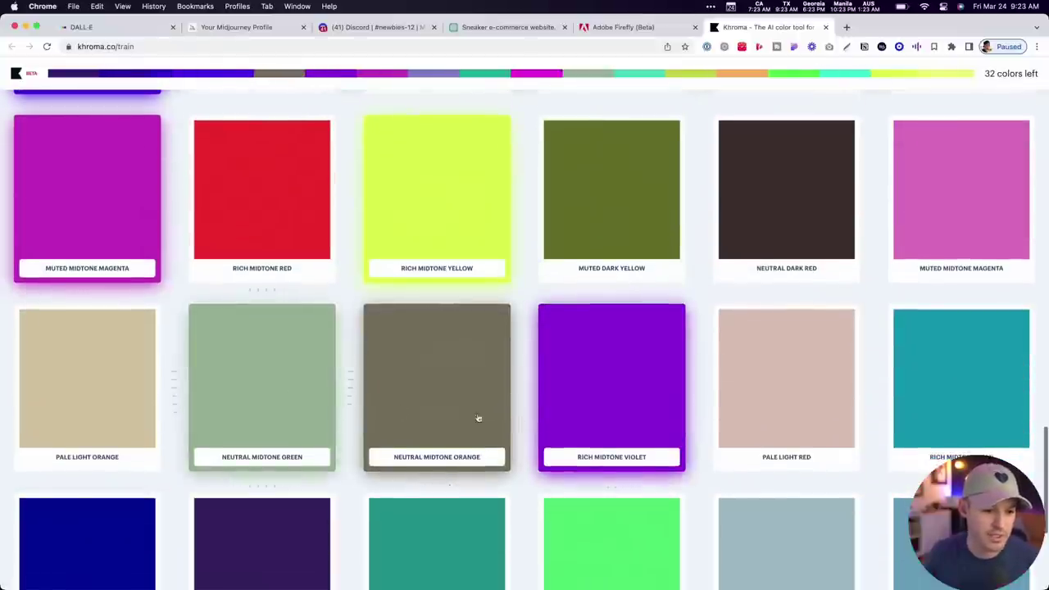
Like 20 more colour cards, bringing the liked total to 38
{"action": "scroll", "coordinate": [477, 418], "scroll_direction": "down", "scroll_amount": 5}
{"action": "left_click", "coordinate": [573, 407]}
{"action": "scroll", "coordinate": [593, 407], "scroll_direction": "down", "scroll_amount": 5}
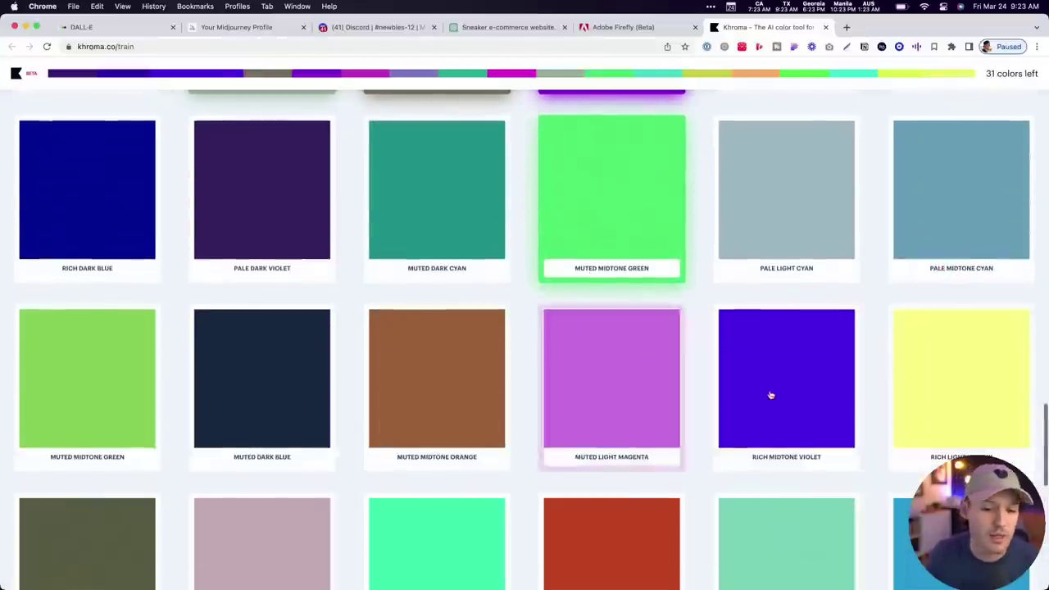
{"action": "left_click", "coordinate": [770, 394]}
{"action": "left_click", "coordinate": [115, 395]}
{"action": "left_click", "coordinate": [229, 393]}
{"action": "scroll", "coordinate": [481, 398], "scroll_direction": "down", "scroll_amount": 5}
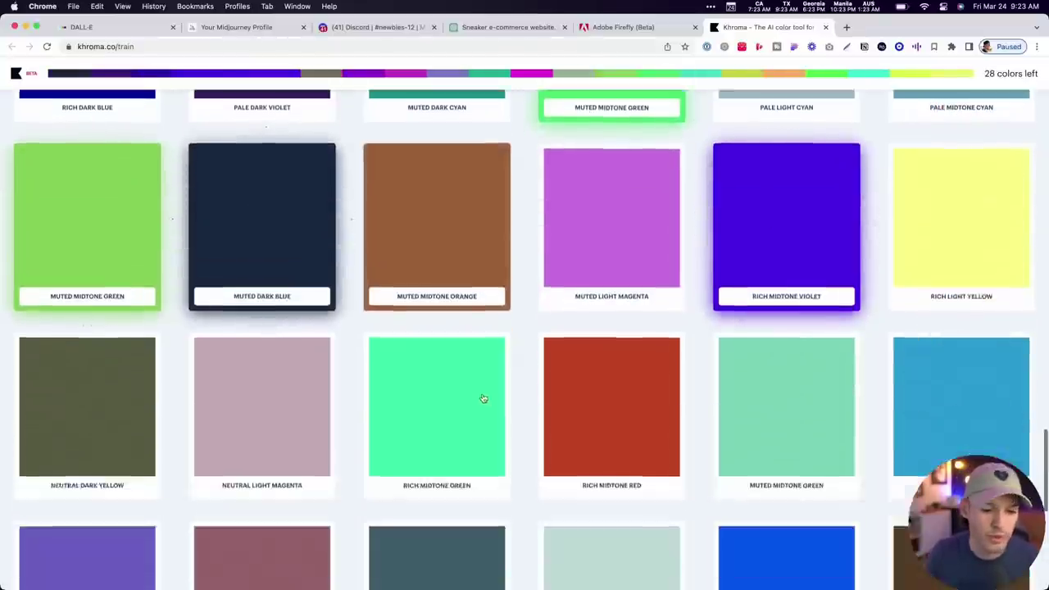
{"action": "left_click", "coordinate": [628, 354]}
{"action": "scroll", "coordinate": [626, 364], "scroll_direction": "down", "scroll_amount": 8}
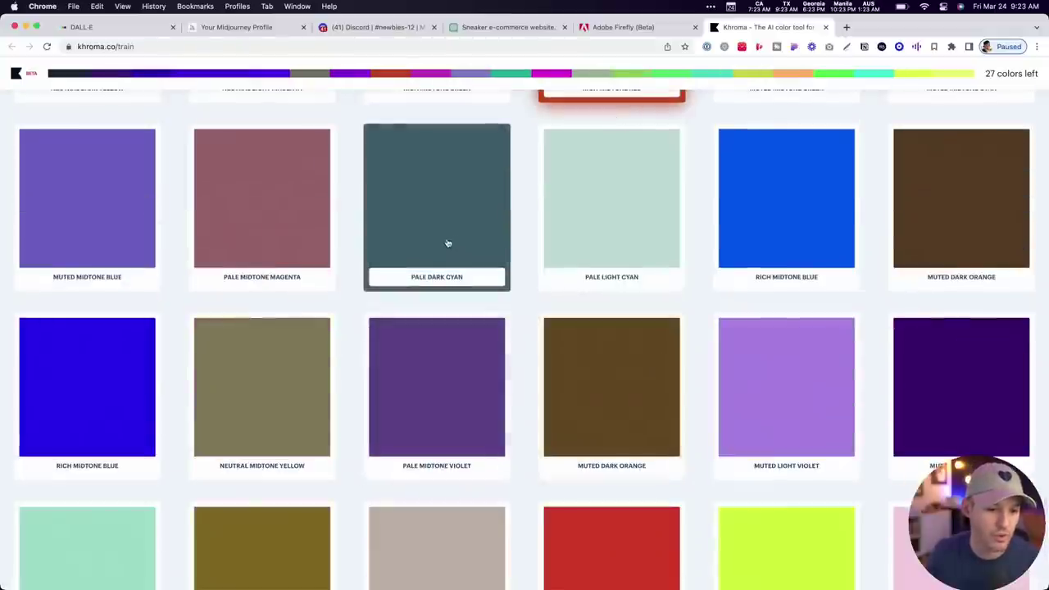
{"action": "left_click", "coordinate": [275, 392]}
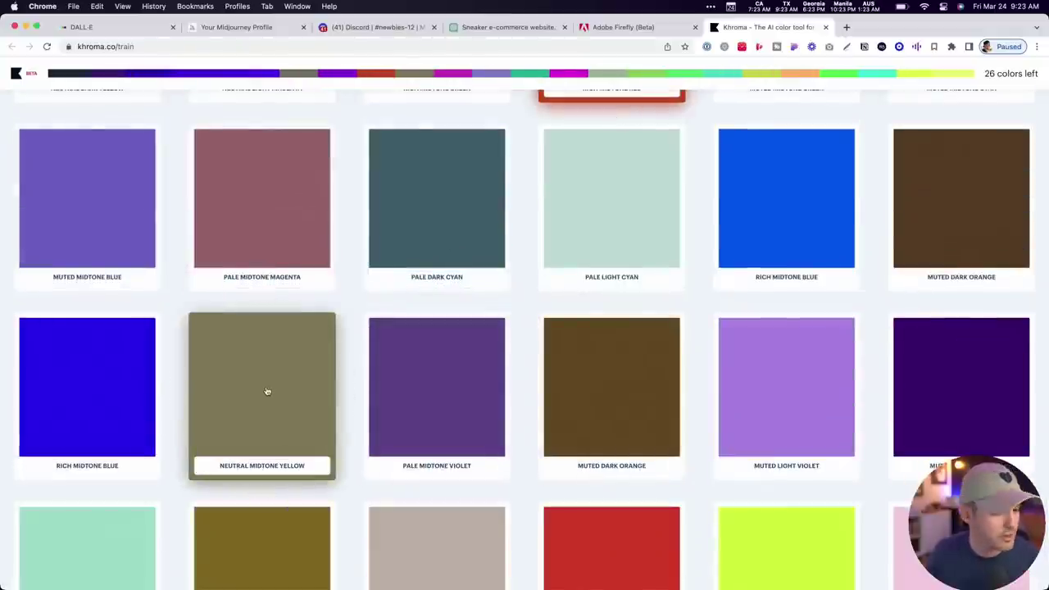
{"action": "left_click", "coordinate": [98, 386]}
{"action": "scroll", "coordinate": [435, 402], "scroll_direction": "down", "scroll_amount": 9}
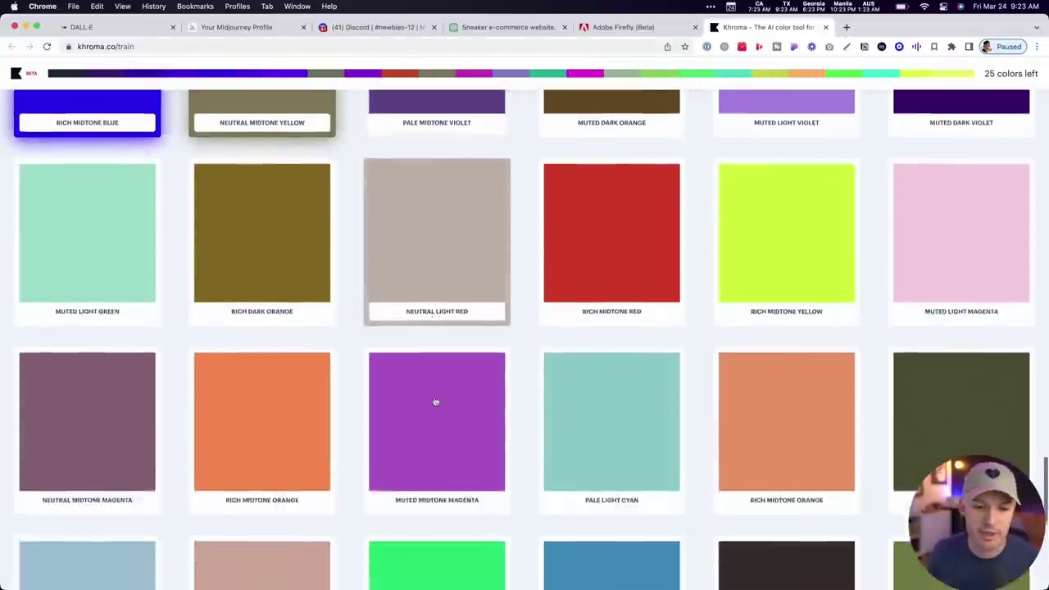
{"action": "left_click", "coordinate": [778, 178]}
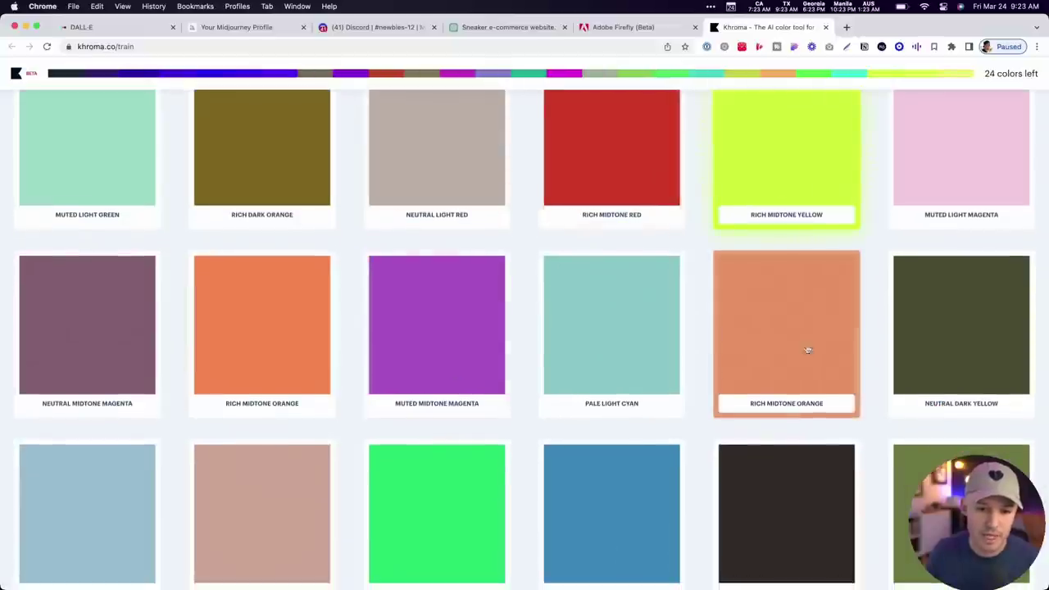
{"action": "left_click", "coordinate": [577, 331]}
{"action": "left_click", "coordinate": [267, 341]}
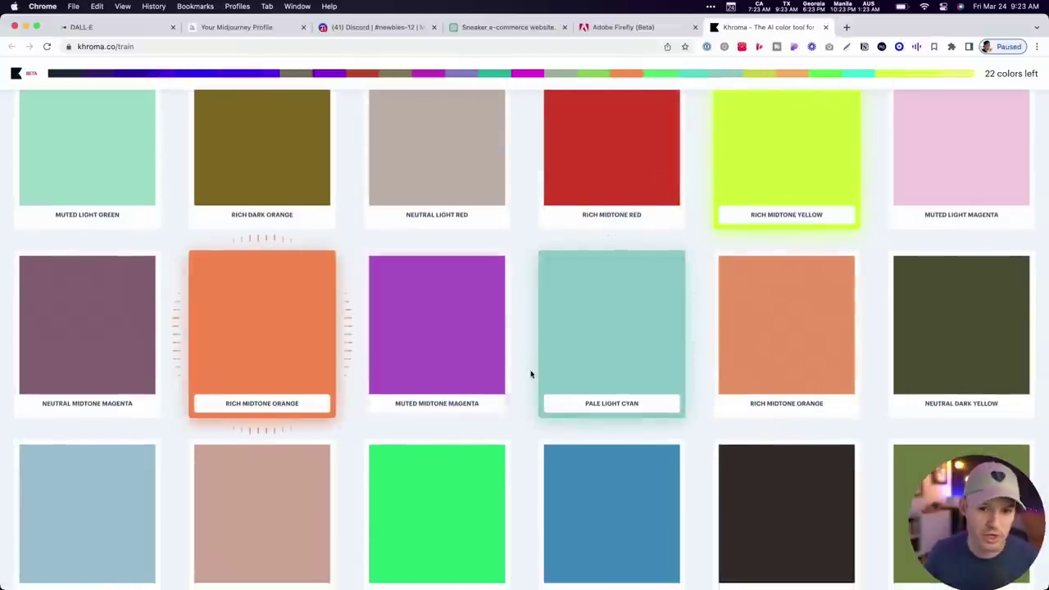
{"action": "scroll", "coordinate": [532, 369], "scroll_direction": "down", "scroll_amount": 7}
{"action": "left_click", "coordinate": [426, 279]}
{"action": "left_click", "coordinate": [291, 256]}
{"action": "left_click", "coordinate": [263, 386]}
{"action": "left_click", "coordinate": [437, 394]}
{"action": "left_click", "coordinate": [593, 405]}
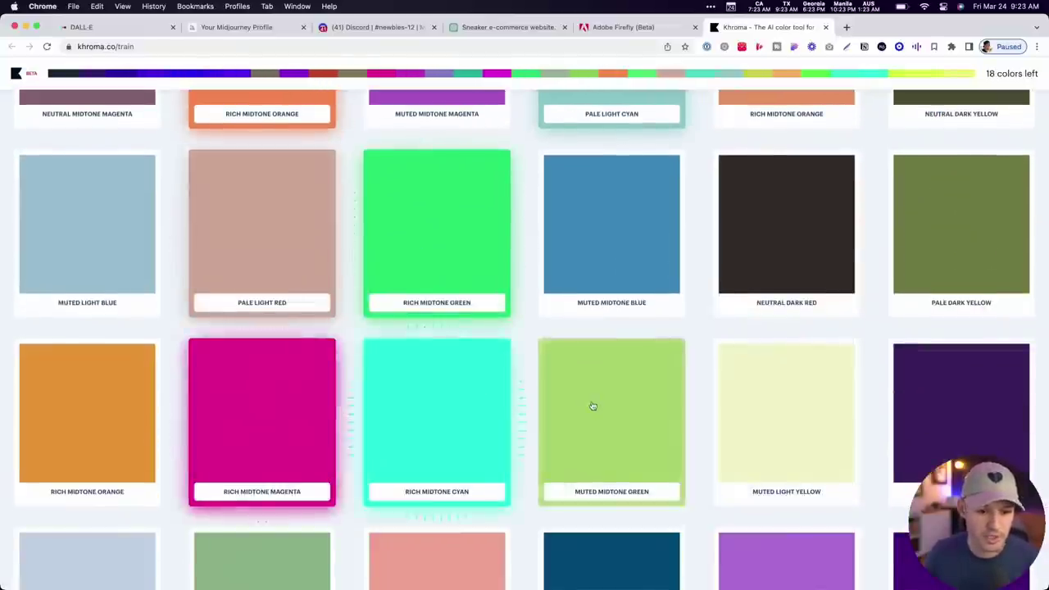
{"action": "left_click", "coordinate": [612, 245]}
{"action": "left_click", "coordinate": [786, 237]}
{"action": "left_click", "coordinate": [787, 394]}
{"action": "left_click", "coordinate": [953, 368]}
{"action": "left_click", "coordinate": [961, 229]}
Like the final 12 colours to reach 50, dismiss the ready-to-train notice, and start training
{"action": "scroll", "coordinate": [669, 381], "scroll_direction": "down", "scroll_amount": 10}
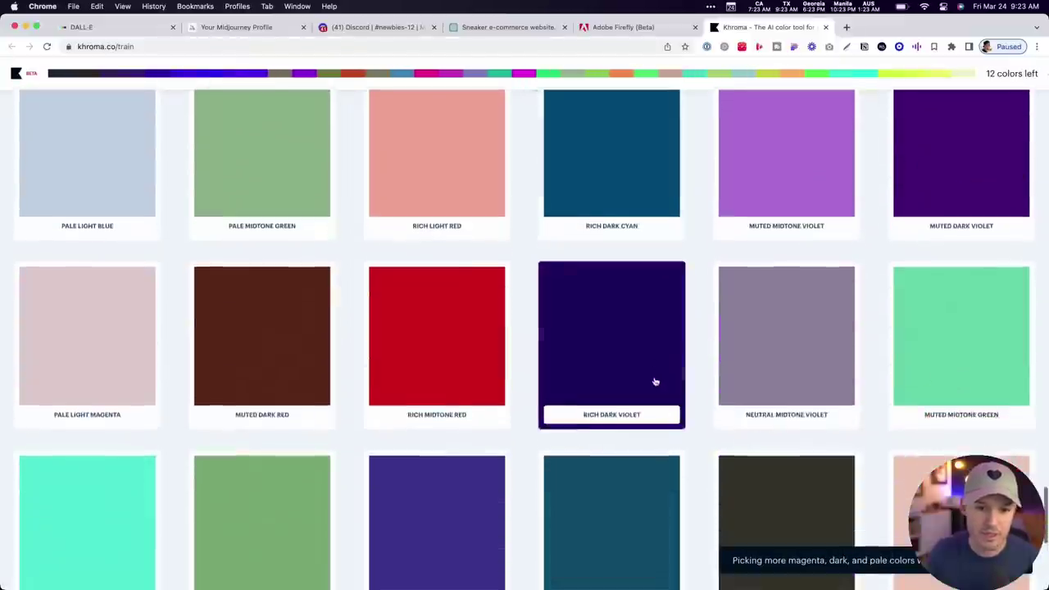
{"action": "left_click", "coordinate": [648, 373]}
{"action": "left_click", "coordinate": [437, 348]}
{"action": "left_click", "coordinate": [238, 353]}
{"action": "left_click", "coordinate": [99, 369]}
{"action": "left_click", "coordinate": [110, 465]}
{"action": "left_click", "coordinate": [270, 488]}
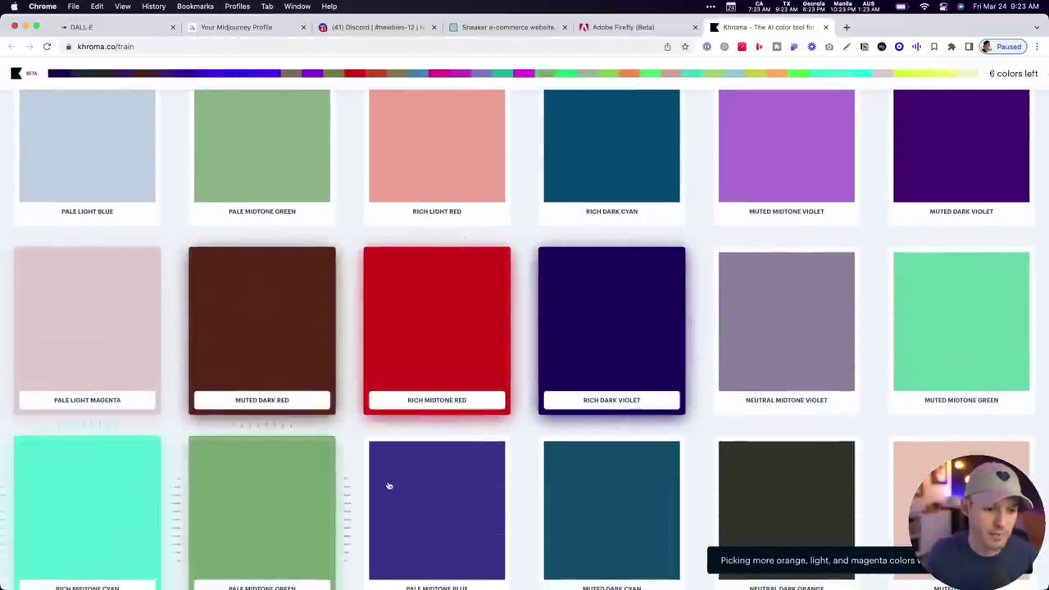
{"action": "left_click", "coordinate": [388, 484]}
{"action": "left_click", "coordinate": [601, 481]}
{"action": "scroll", "coordinate": [690, 445], "scroll_direction": "down", "scroll_amount": 7}
{"action": "left_click", "coordinate": [641, 384]}
{"action": "left_click", "coordinate": [436, 402]}
{"action": "left_click", "coordinate": [274, 410]}
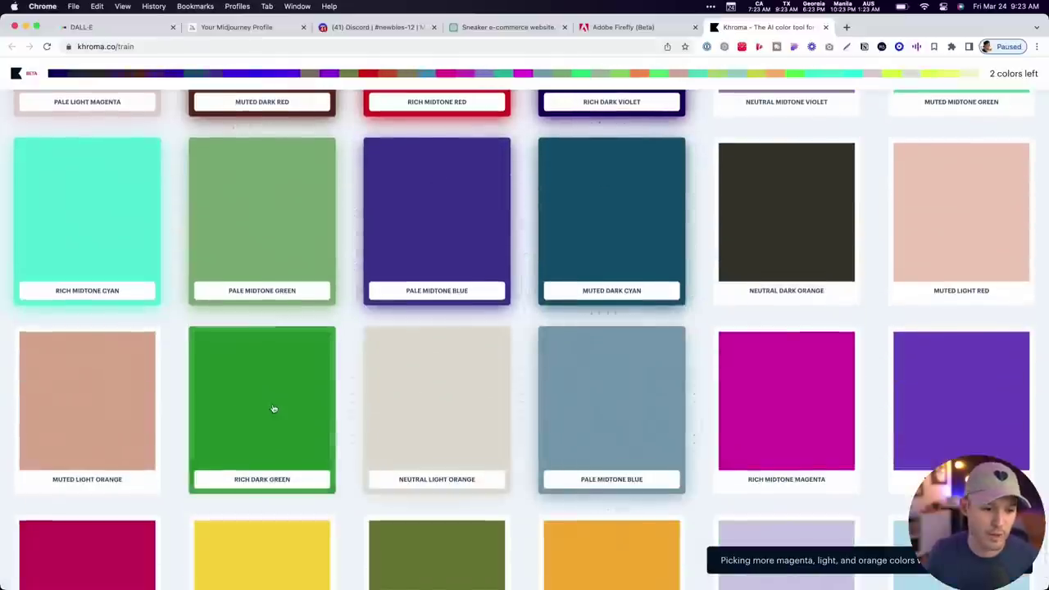
{"action": "left_click", "coordinate": [87, 401]}
{"action": "scroll", "coordinate": [901, 245], "scroll_direction": "down", "scroll_amount": 2}
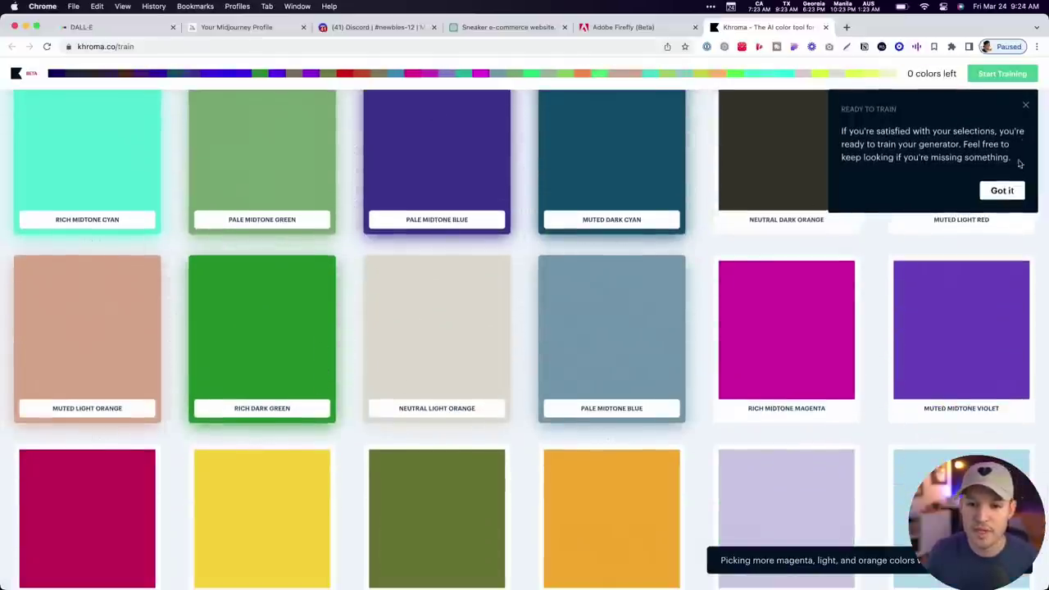
{"action": "left_click", "coordinate": [1024, 107]}
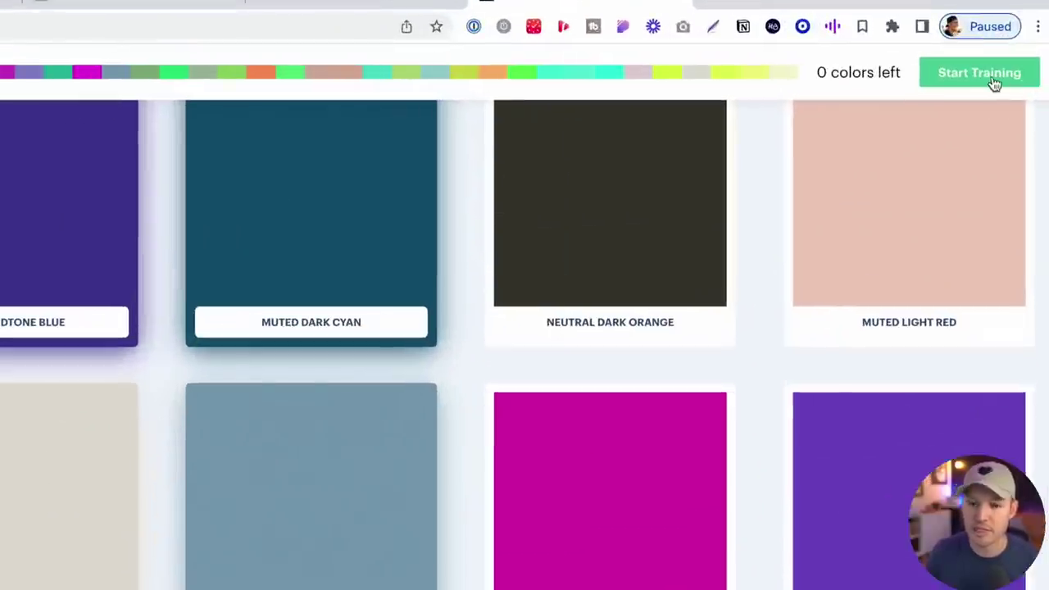
{"action": "left_click", "coordinate": [987, 80]}
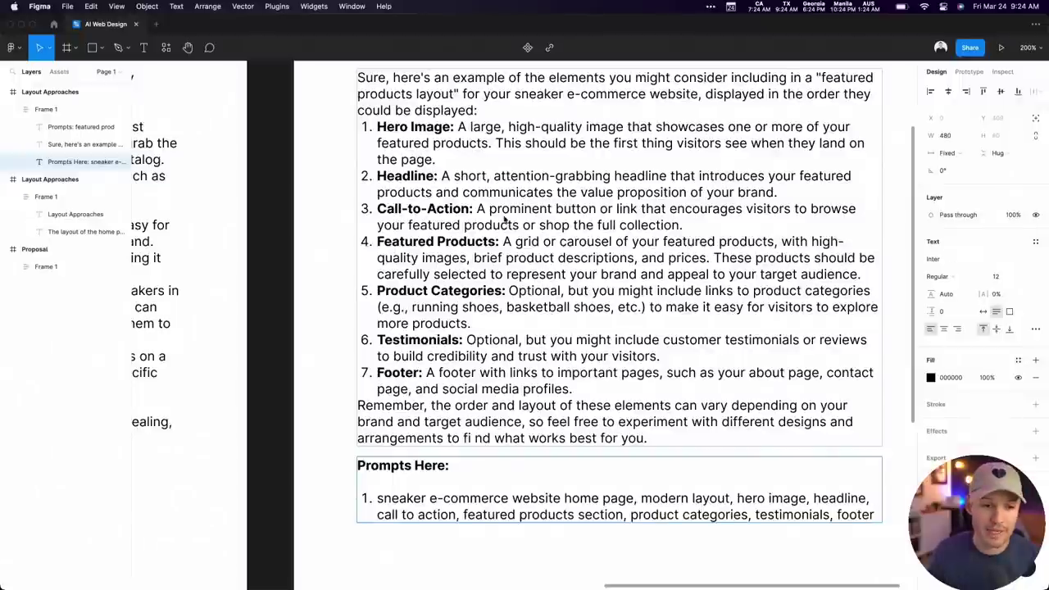
{"action": "scroll", "coordinate": [504, 221], "scroll_direction": "right", "scroll_amount": 10}
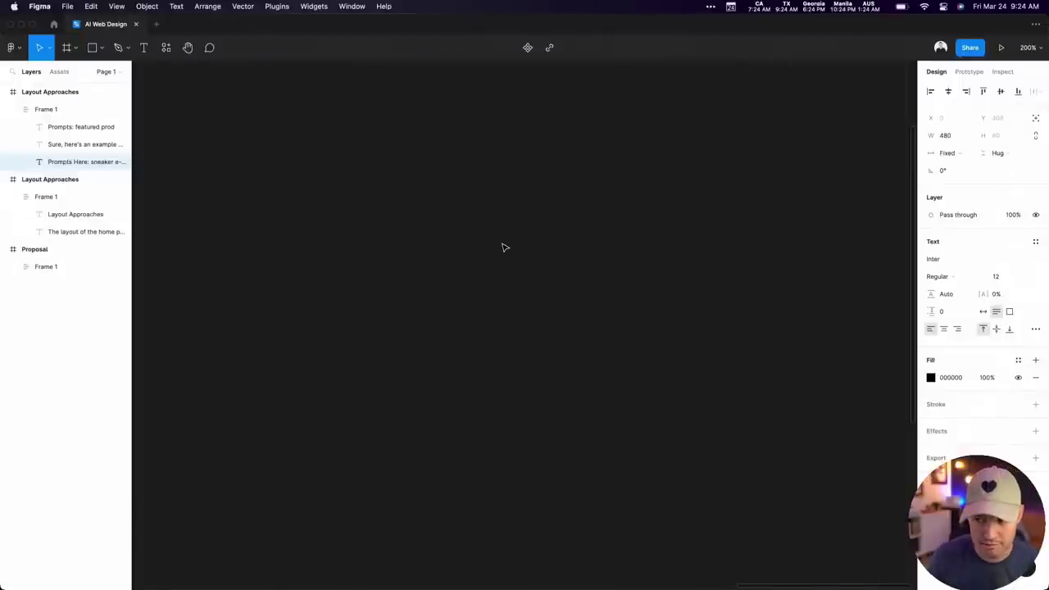
Zoom out to show all three text frames and locate the Layout Approaches text
{"action": "scroll", "coordinate": [506, 244], "scroll_direction": "left", "scroll_amount": 10}
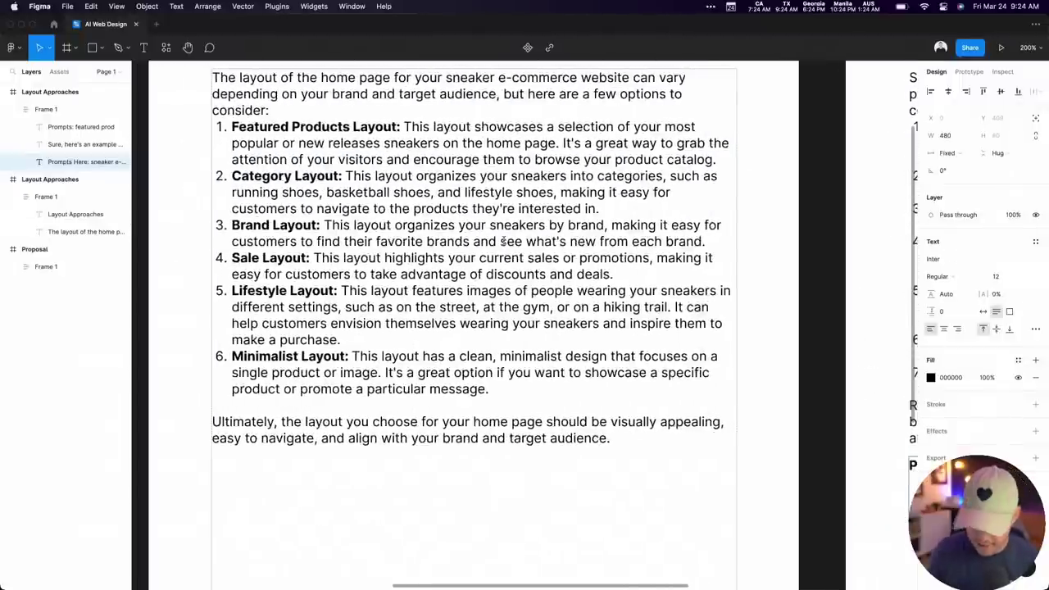
{"action": "key", "text": "shift+0"}
{"action": "left_click", "coordinate": [503, 239]}
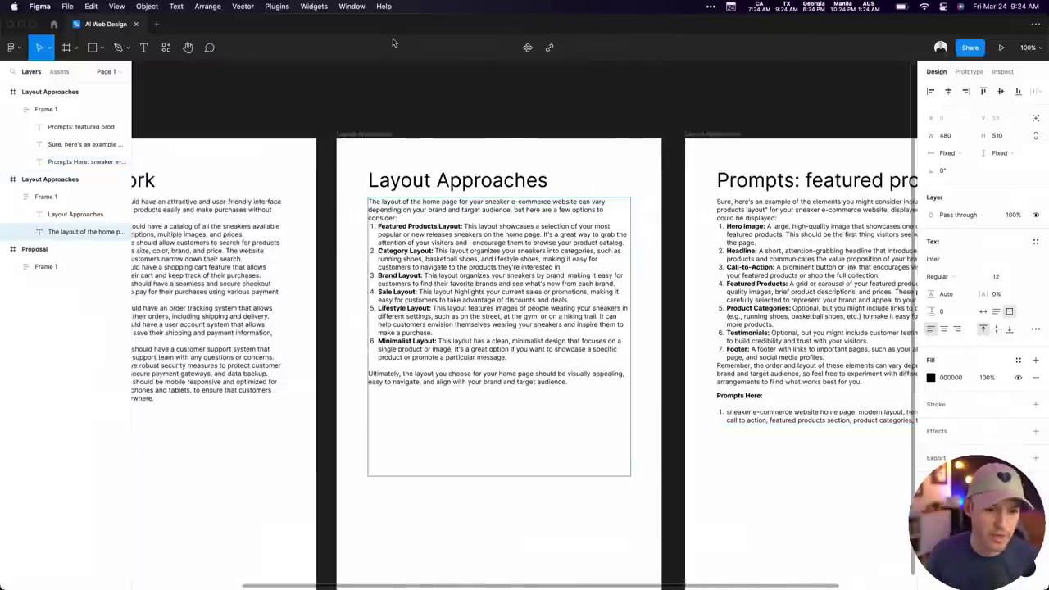
{"action": "scroll", "coordinate": [281, 107], "scroll_direction": "left", "scroll_amount": 5}
{"action": "scroll", "coordinate": [201, 74], "scroll_direction": "right", "scroll_amount": 6}
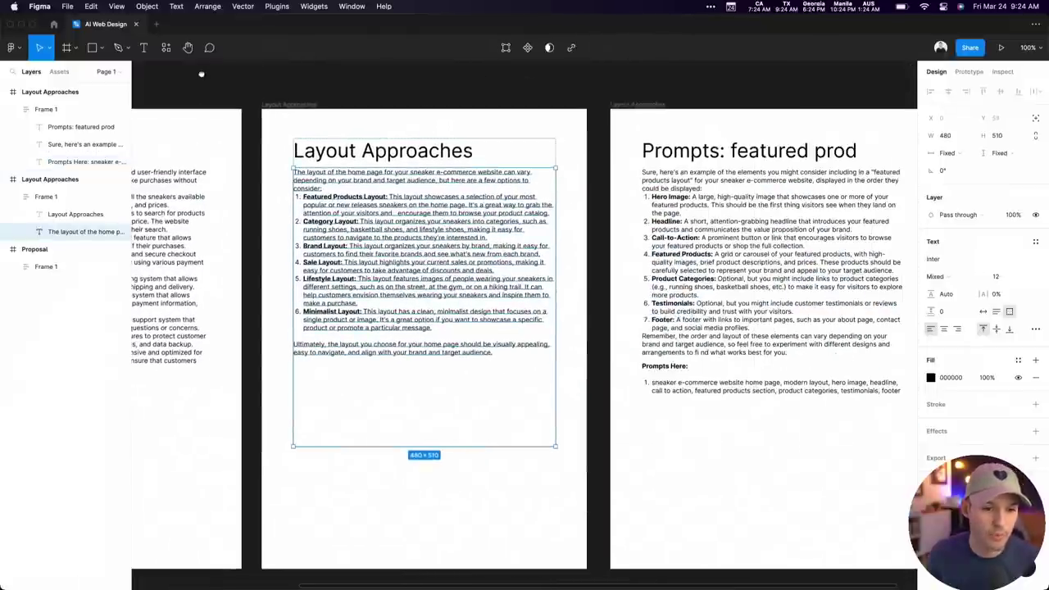
{"action": "left_click", "coordinate": [448, 96]}
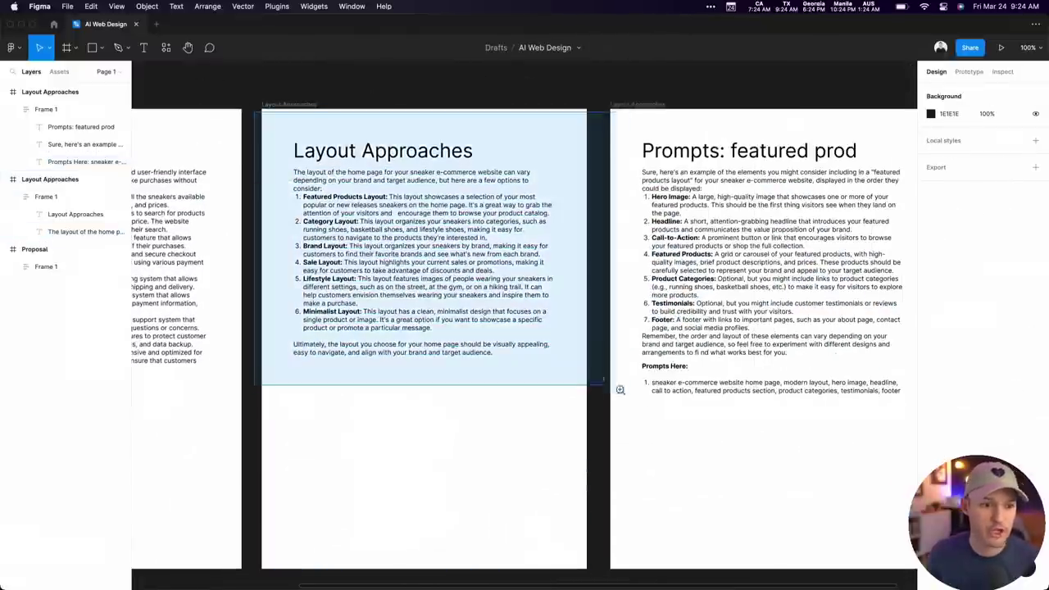
{"action": "scroll", "coordinate": [443, 205], "scroll_direction": "up", "scroll_amount": 5}
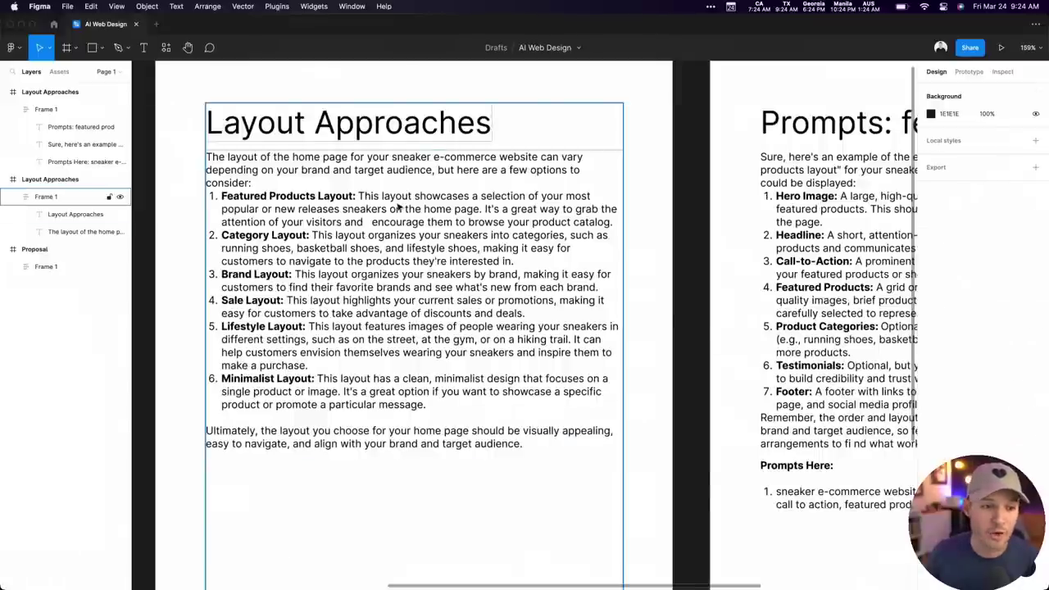
Select the Featured Products Layout list item and set its fill to FF0000
{"action": "double_click", "coordinate": [402, 205]}
{"action": "left_click", "coordinate": [445, 207]}
{"action": "left_click_drag", "start_coordinate": [614, 222], "coordinate": [240, 195]}
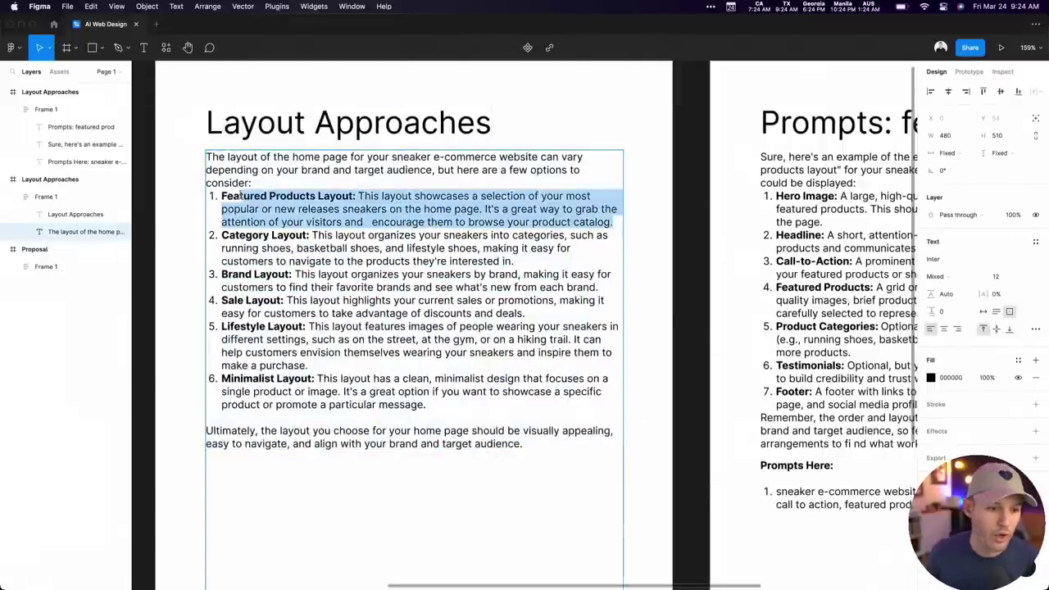
{"action": "left_click", "coordinate": [931, 379]}
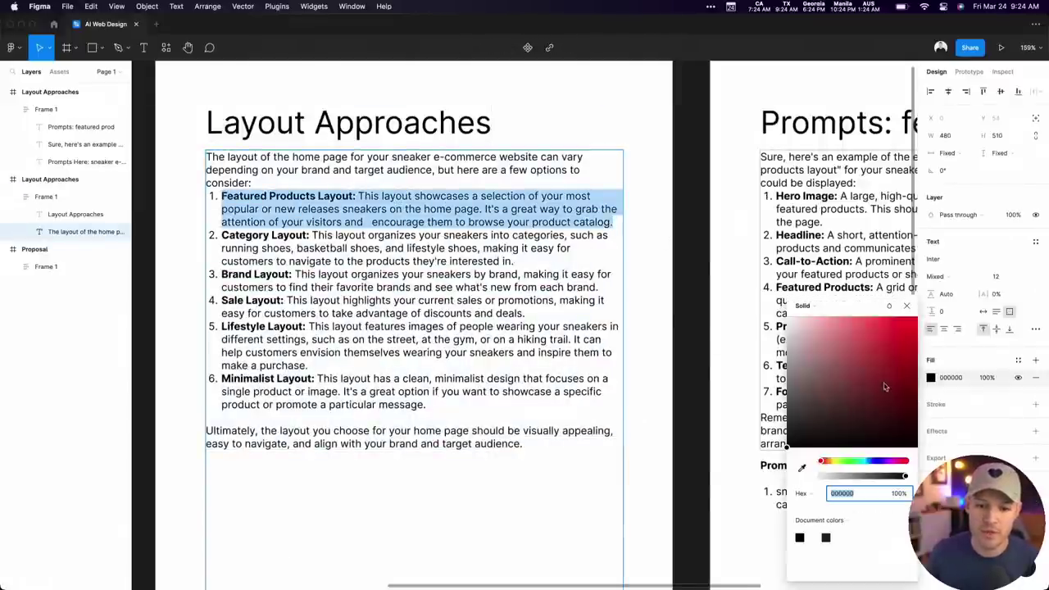
{"action": "type", "text": "FF0000"}
{"action": "key", "text": "Return"}
{"action": "key", "text": "Escape"}
{"action": "left_click", "coordinate": [697, 155]}
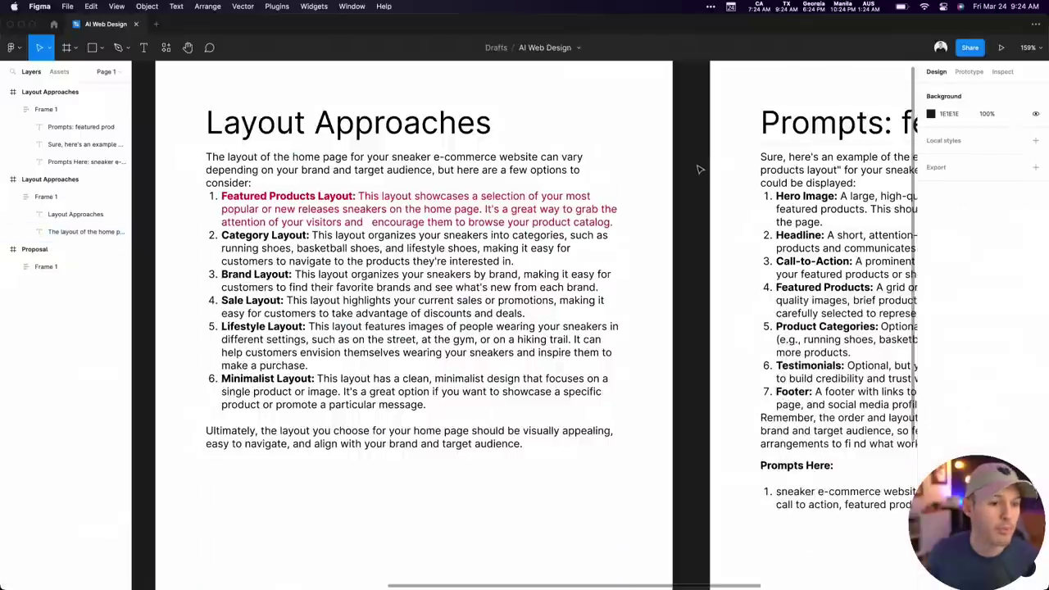
{"action": "scroll", "coordinate": [696, 168], "scroll_direction": "right", "scroll_amount": 5}
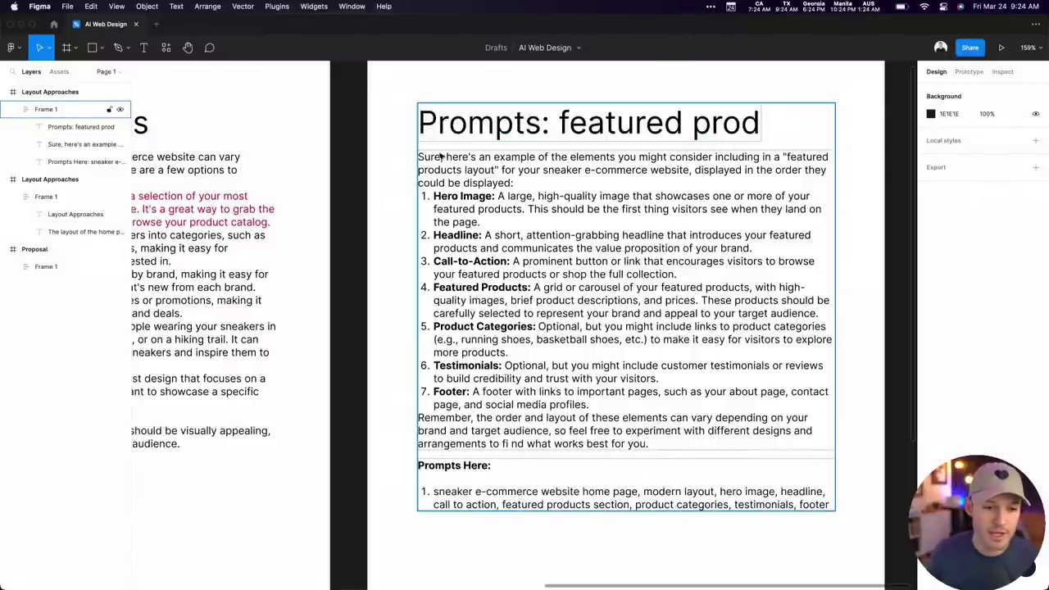
Set the Prompts Here text layer to font size 20
{"action": "scroll", "coordinate": [435, 356], "scroll_direction": "down", "scroll_amount": 3}
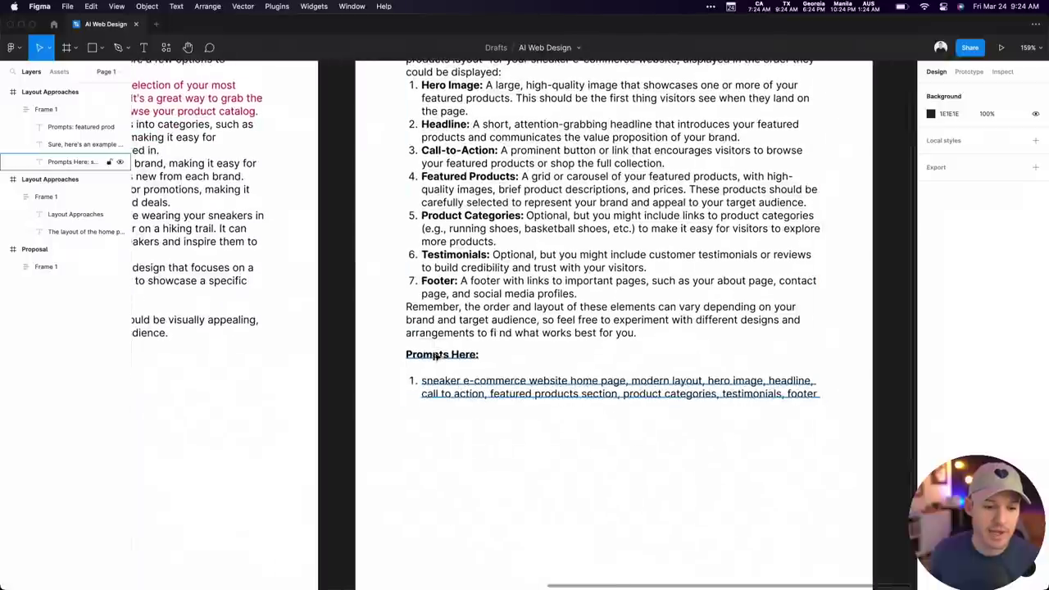
{"action": "left_click", "coordinate": [436, 356]}
{"action": "type", "text": "20"}
{"action": "key", "text": "Return"}
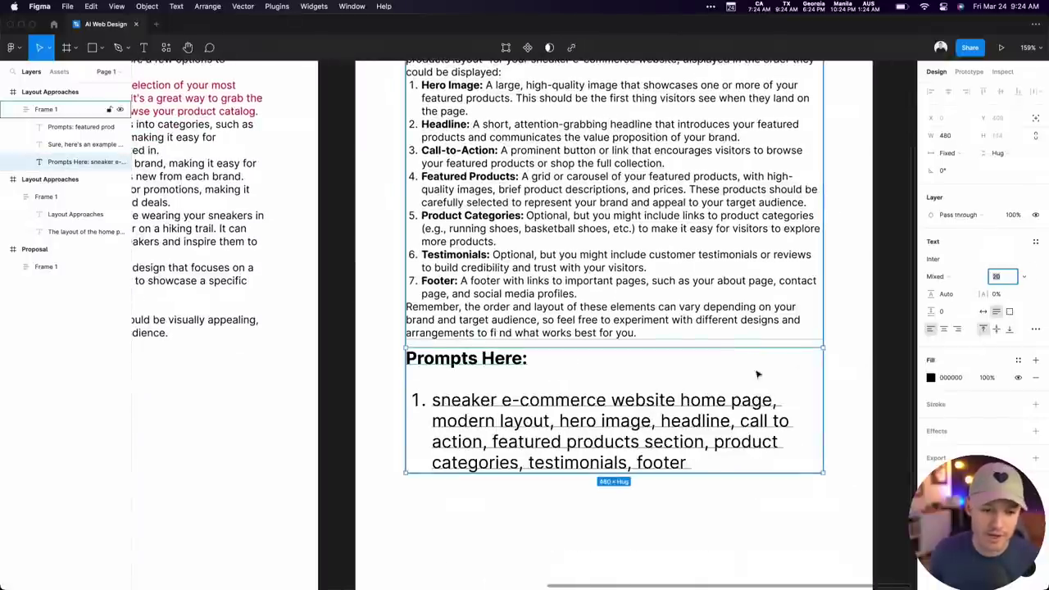
Return the prompt list to size 12 and add an empty second numbered item after 'footer'
{"action": "double_click", "coordinate": [689, 464]}
{"action": "left_click_drag", "start_coordinate": [697, 465], "coordinate": [383, 401]}
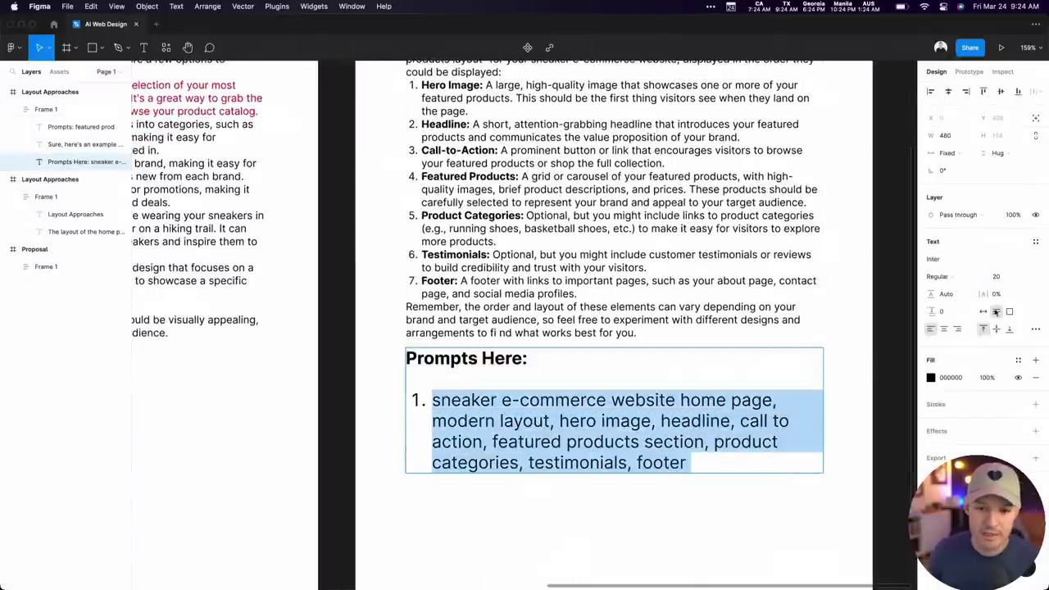
{"action": "left_click", "coordinate": [1001, 277]}
{"action": "type", "text": "12"}
{"action": "key", "text": "Return"}
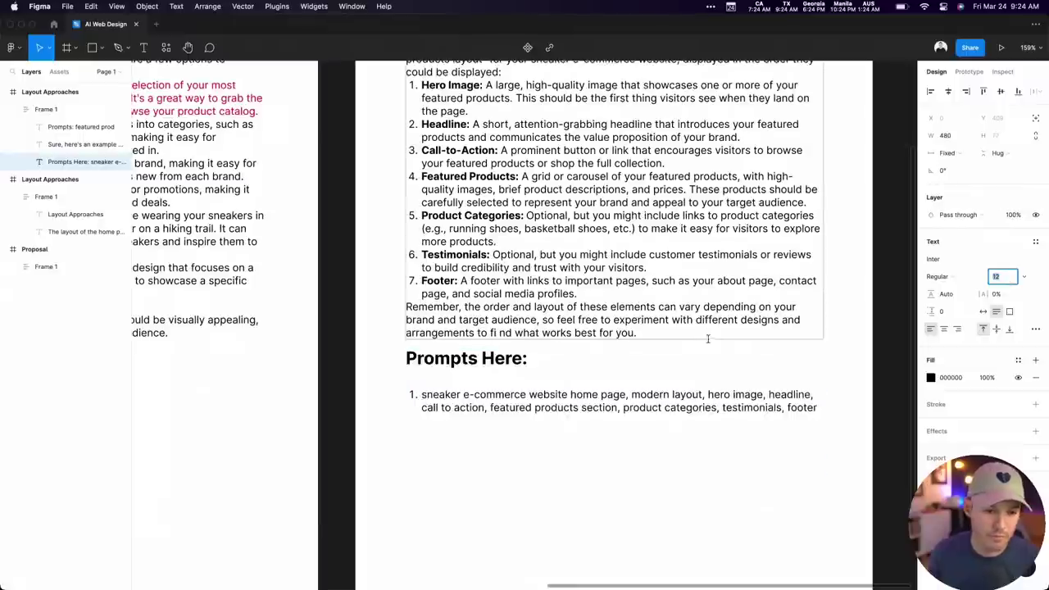
{"action": "left_click", "coordinate": [821, 407]}
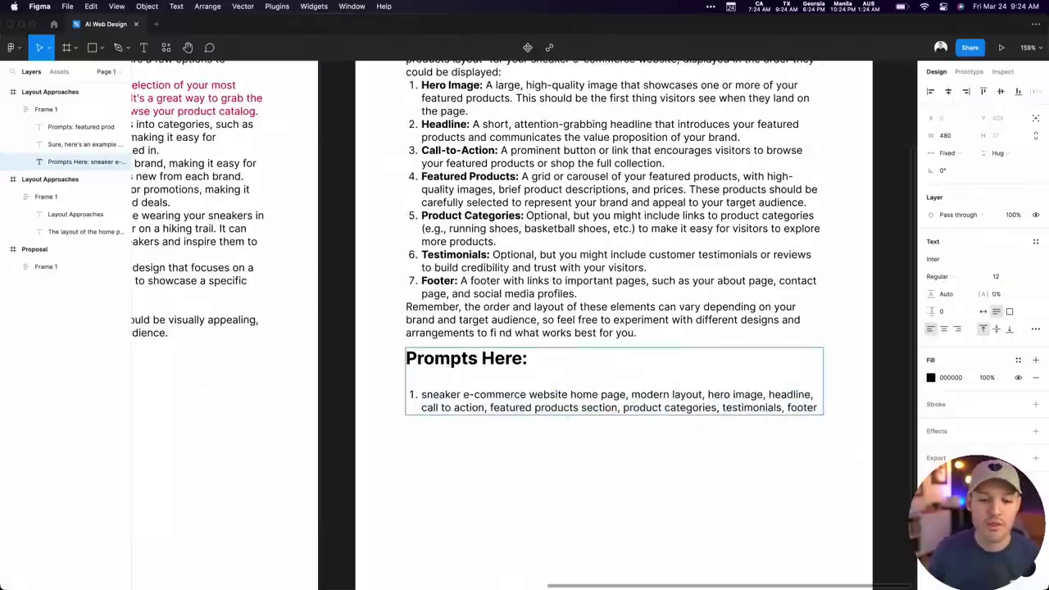
{"action": "key", "text": "Return"}
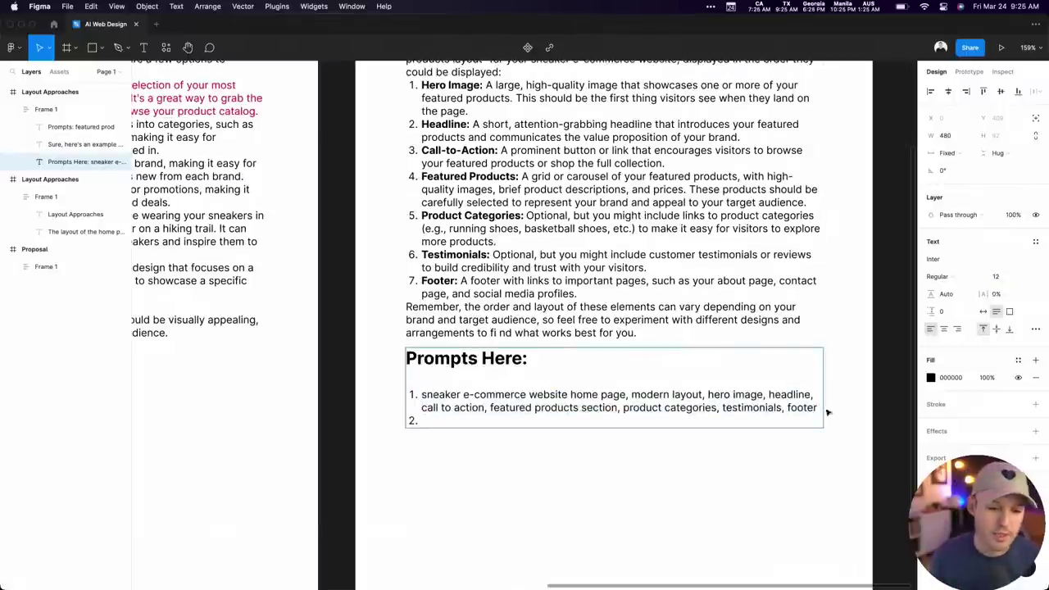
Colour the words 'modern layout' in the first prompt with hex FF0000
{"action": "left_click_drag", "start_coordinate": [816, 407], "coordinate": [472, 400]}
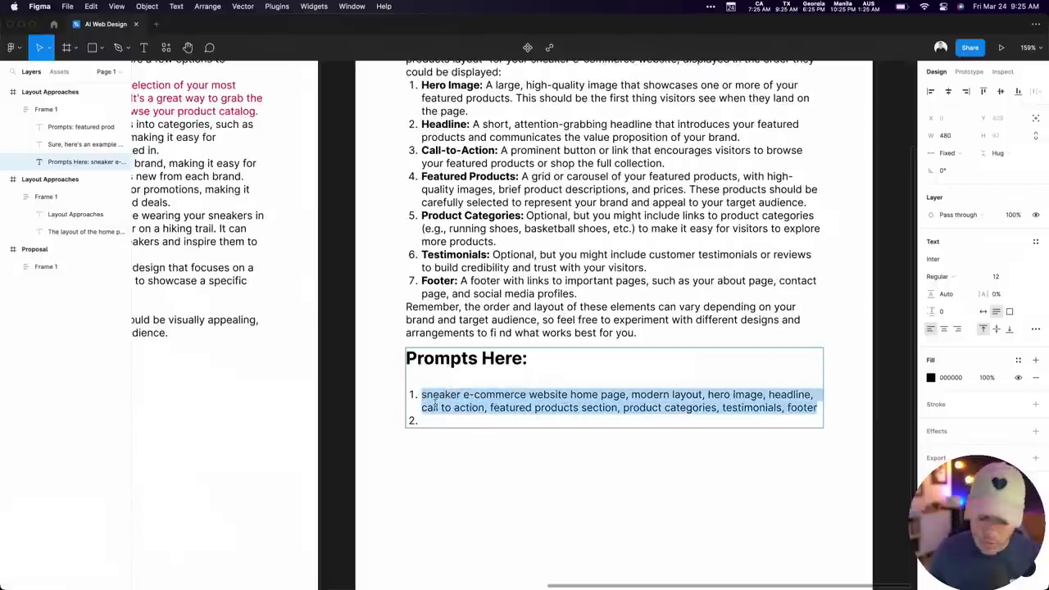
{"action": "left_click", "coordinate": [452, 406]}
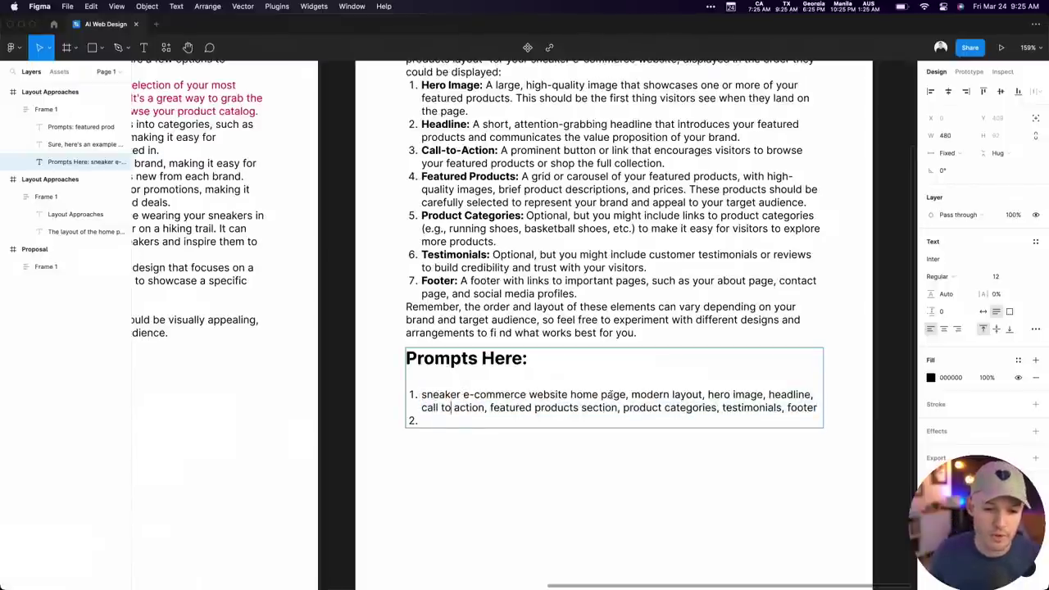
{"action": "left_click_drag", "start_coordinate": [631, 395], "coordinate": [695, 395]}
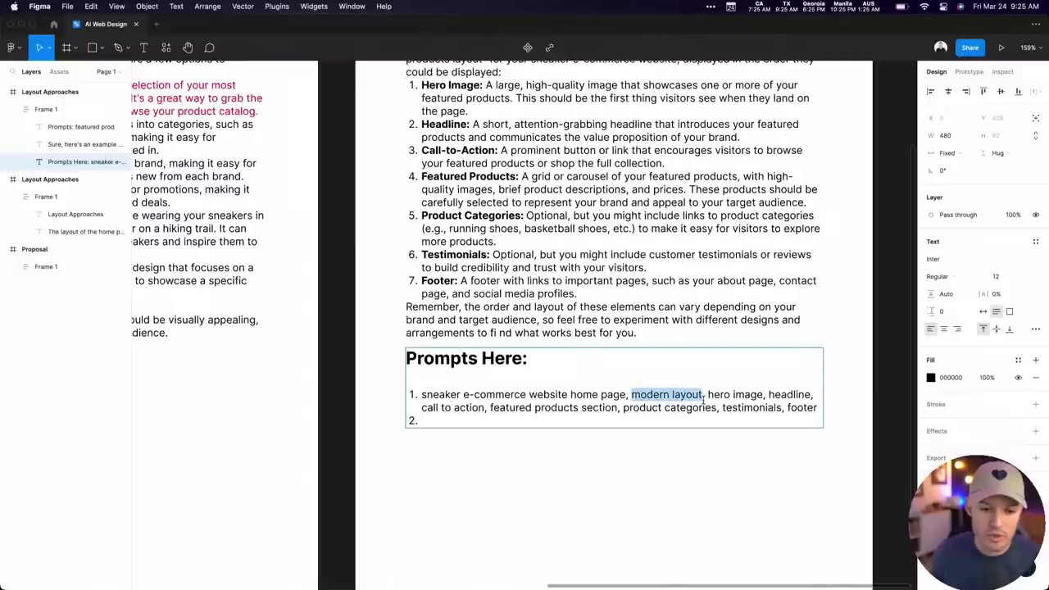
{"action": "left_click", "coordinate": [931, 377]}
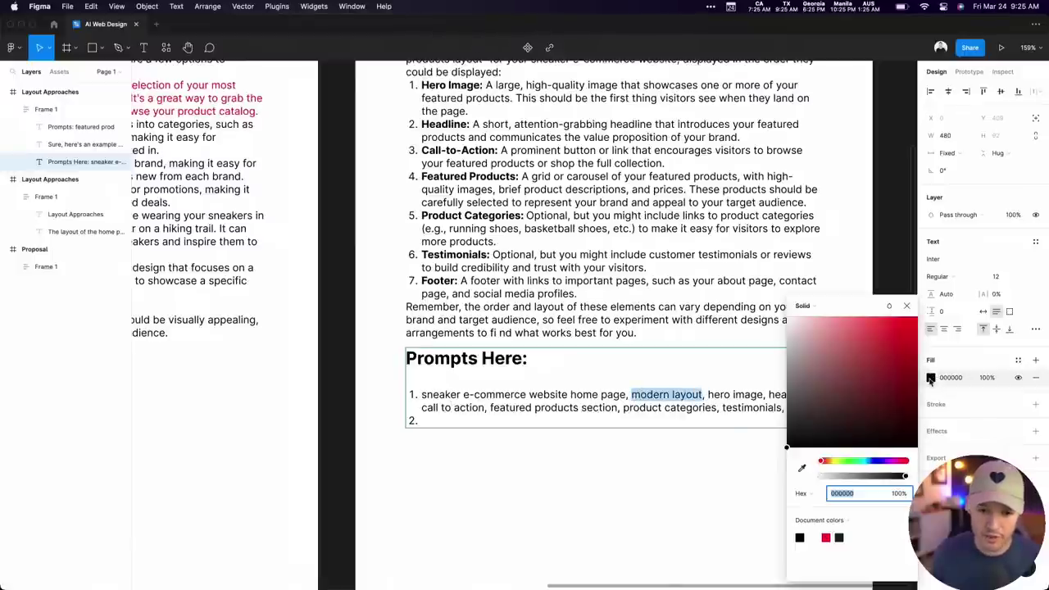
{"action": "type", "text": "FF0000"}
{"action": "key", "text": "Return"}
{"action": "left_click", "coordinate": [588, 489]}
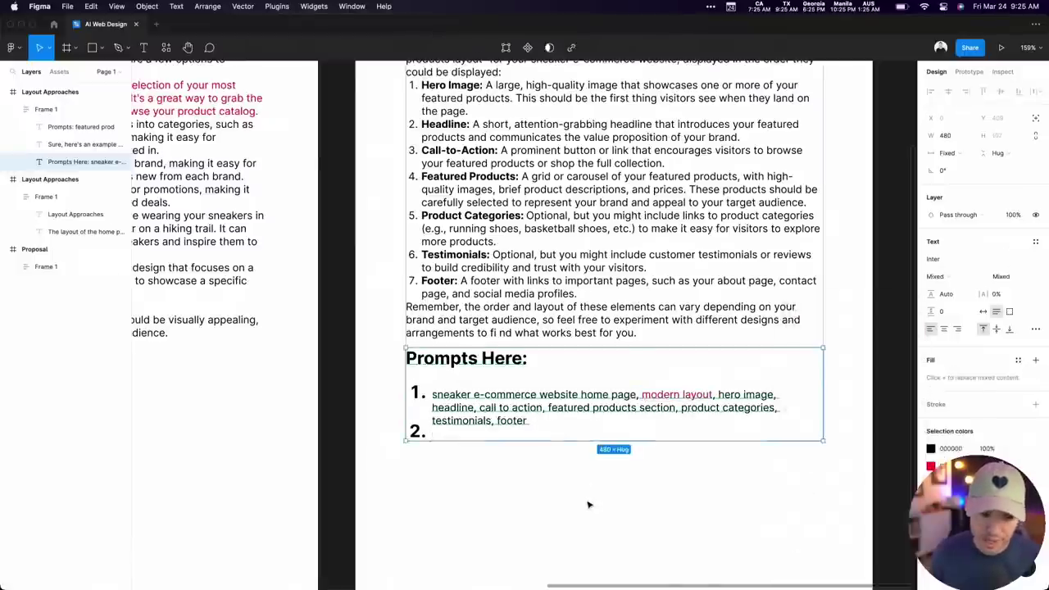
{"action": "left_click", "coordinate": [599, 522]}
{"action": "scroll", "coordinate": [533, 484], "scroll_direction": "down", "scroll_amount": 2}
{"action": "scroll", "coordinate": [533, 483], "scroll_direction": "right", "scroll_amount": 1}
Add a comma after 'footer' in the prompts text
{"action": "scroll", "coordinate": [614, 330], "scroll_direction": "up", "scroll_amount": 3}
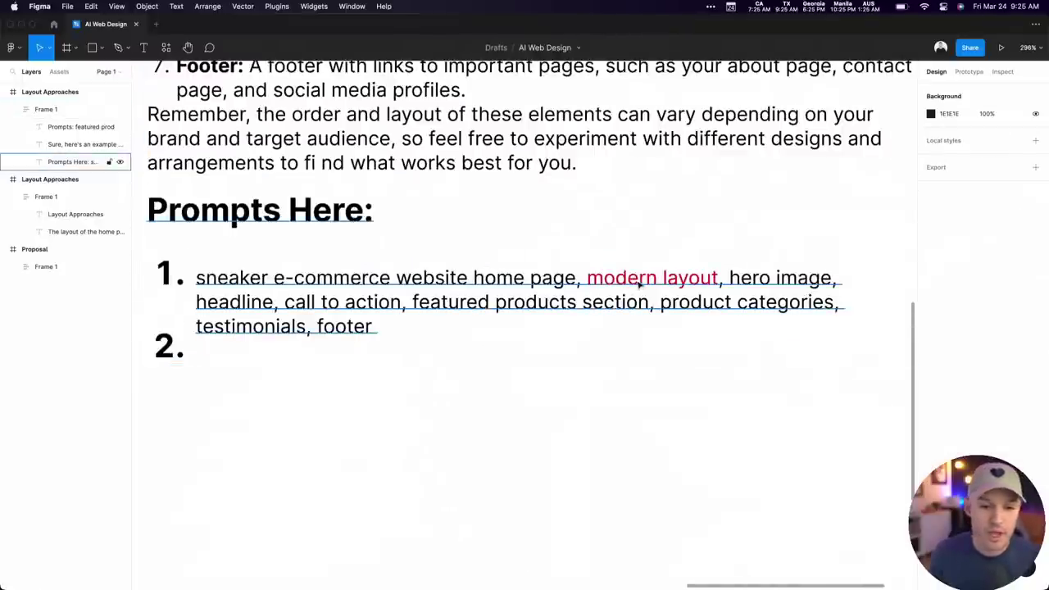
{"action": "left_click", "coordinate": [363, 330]}
{"action": "double_click", "coordinate": [374, 326]}
{"action": "left_click", "coordinate": [374, 326]}
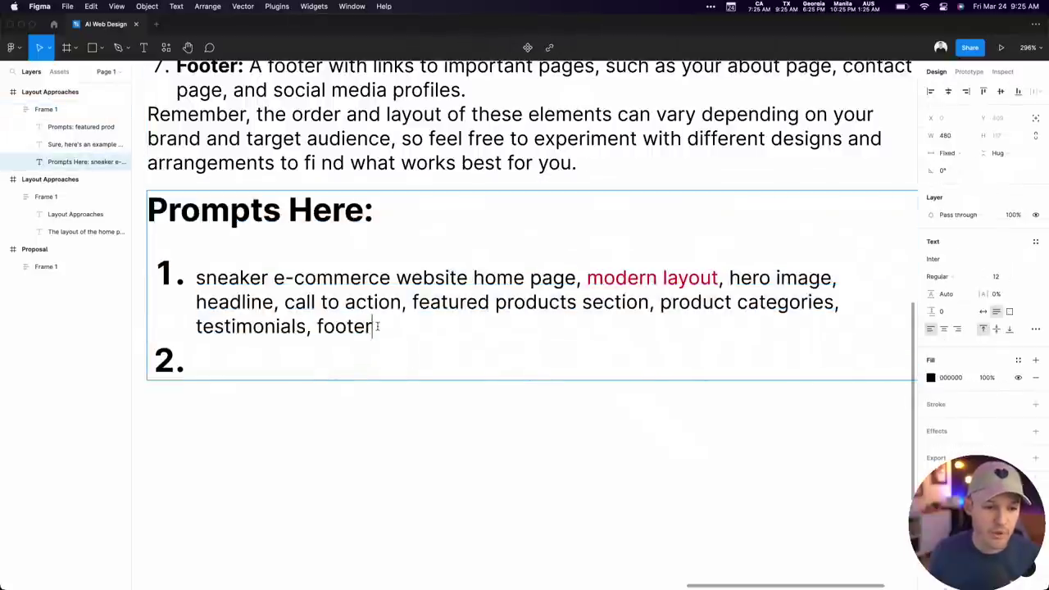
{"action": "type", "text": ","}
{"action": "key", "text": "Escape"}
{"action": "key", "text": "Escape"}
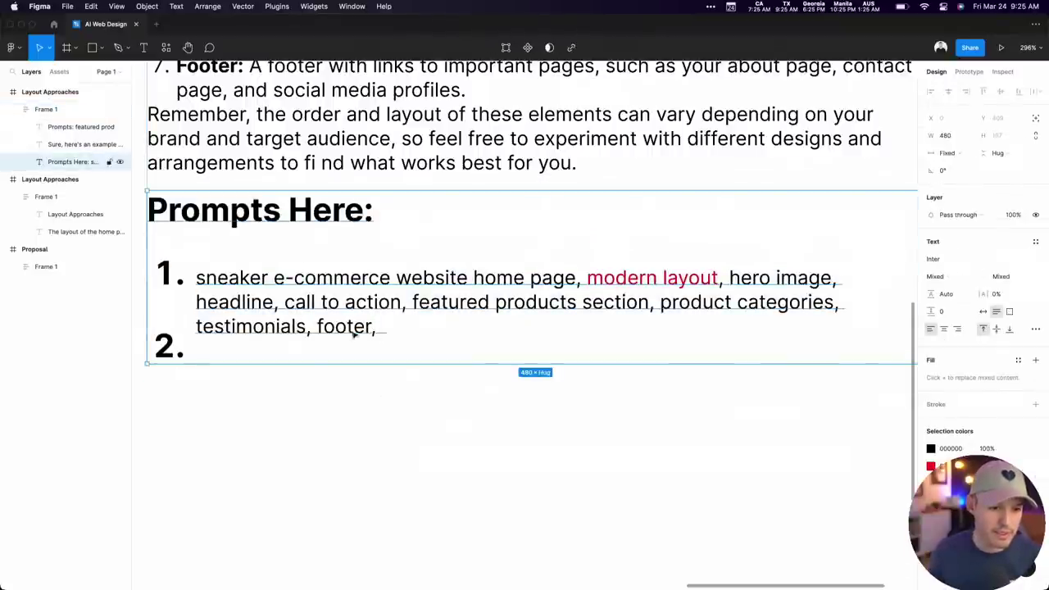
Delete the prompt list text and empty lines below the Prompts Here heading
{"action": "left_click", "coordinate": [336, 327]}
{"action": "double_click", "coordinate": [309, 355]}
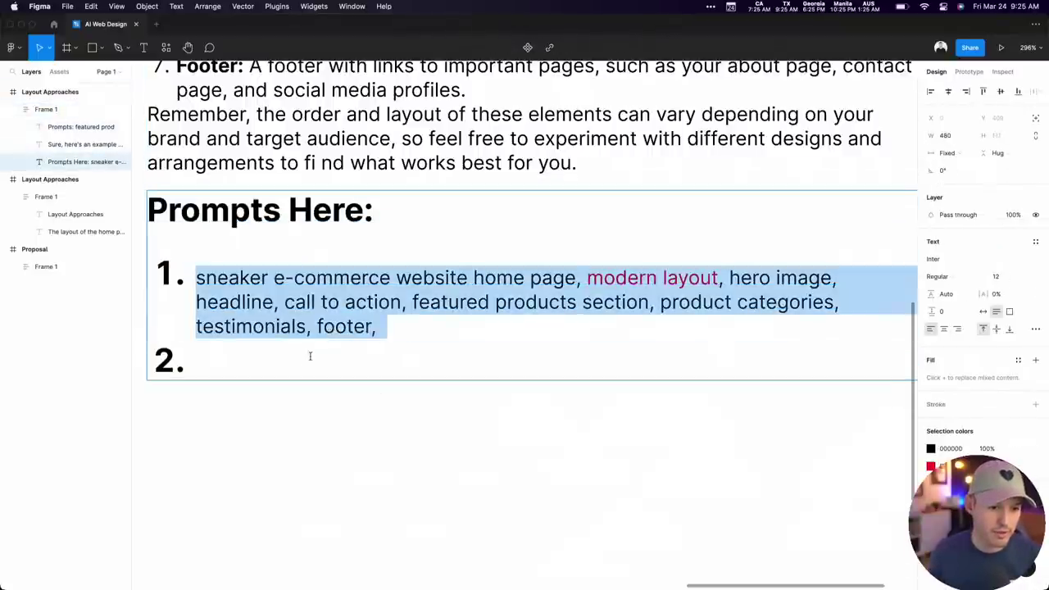
{"action": "left_click", "coordinate": [308, 360]}
{"action": "left_click_drag", "start_coordinate": [307, 360], "coordinate": [140, 272]}
{"action": "key", "text": "super+c"}
{"action": "key", "text": "BackSpace"}
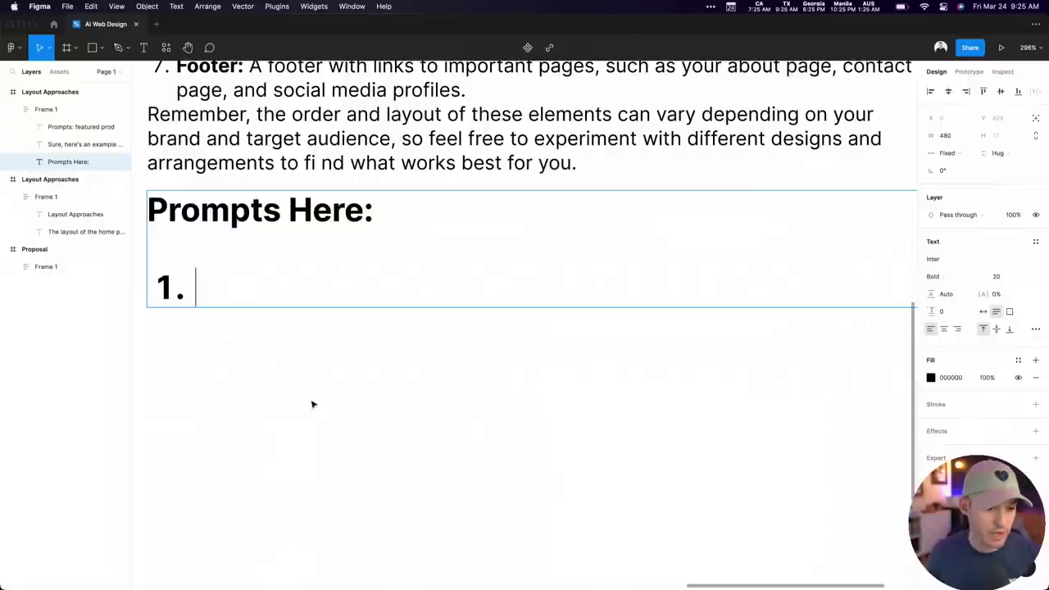
{"action": "key", "text": "BackSpace"}
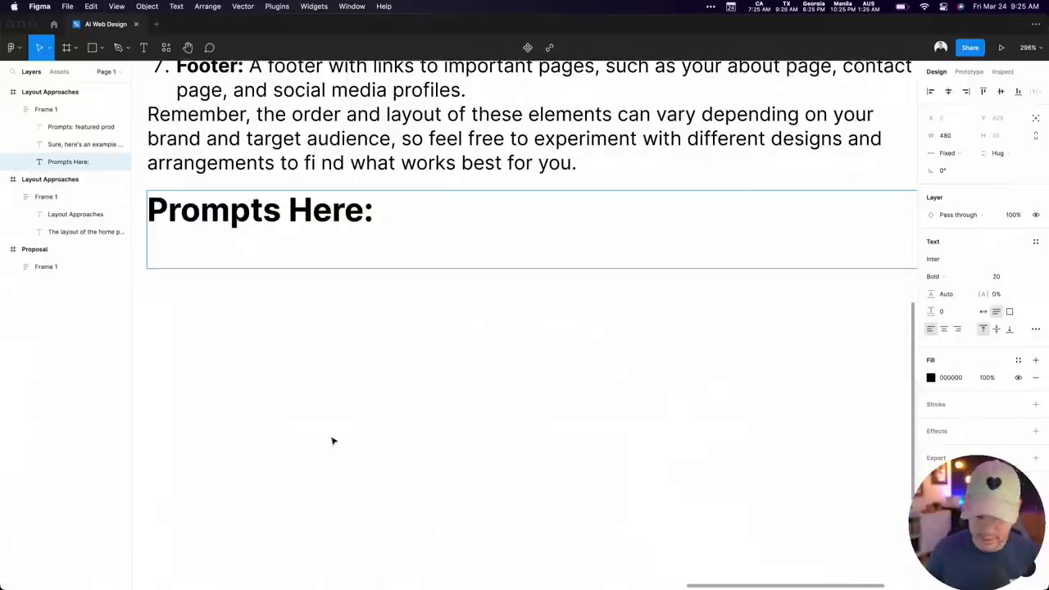
{"action": "key", "text": "BackSpace"}
{"action": "key", "text": "Escape"}
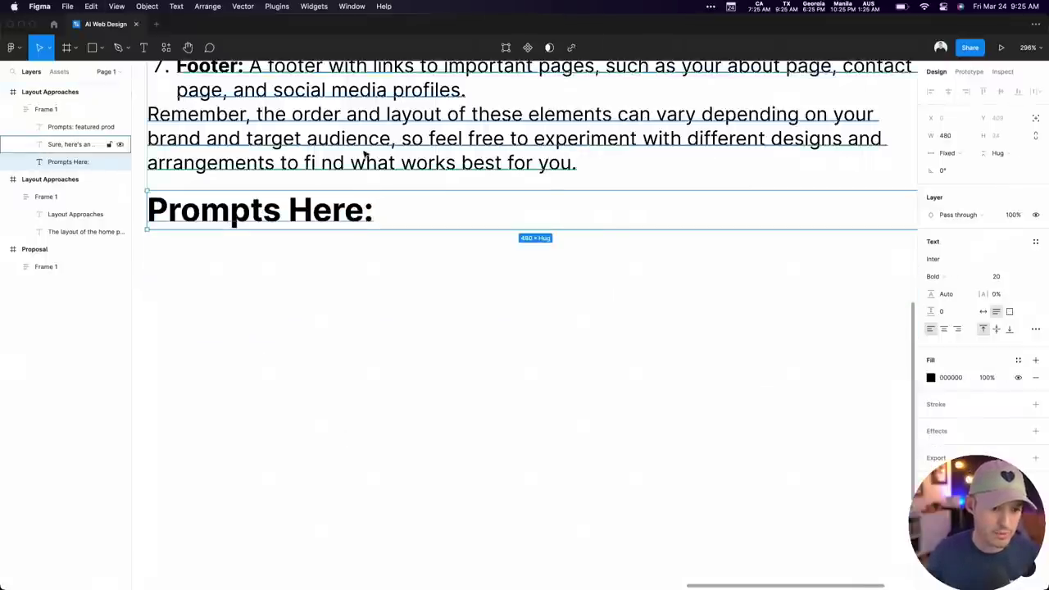
Paste the prompt list back on a new line under the heading, then zoom out to the full page
{"action": "left_click", "coordinate": [364, 154]}
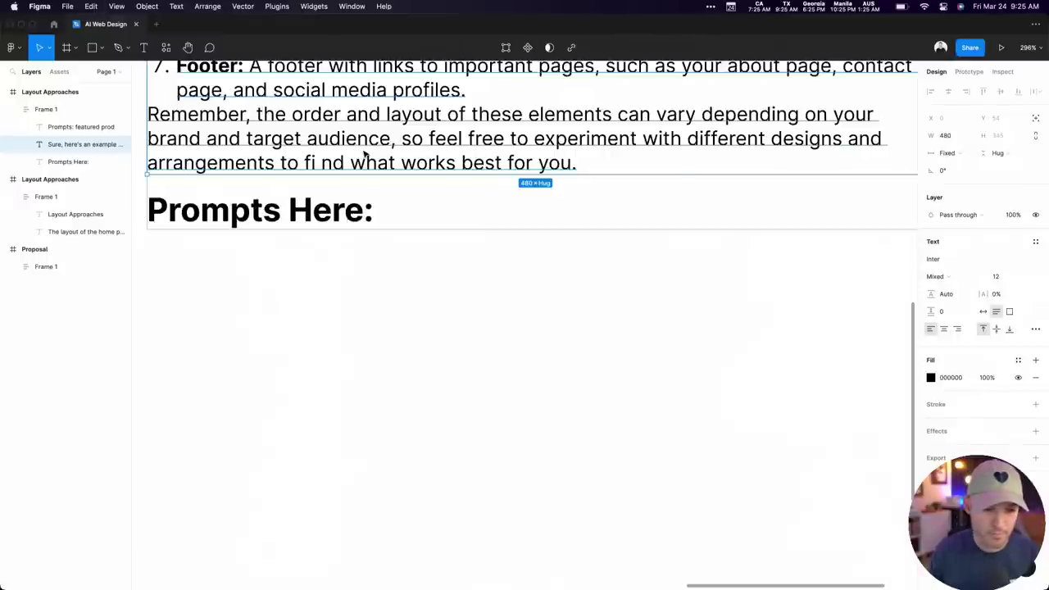
{"action": "left_click", "coordinate": [334, 226]}
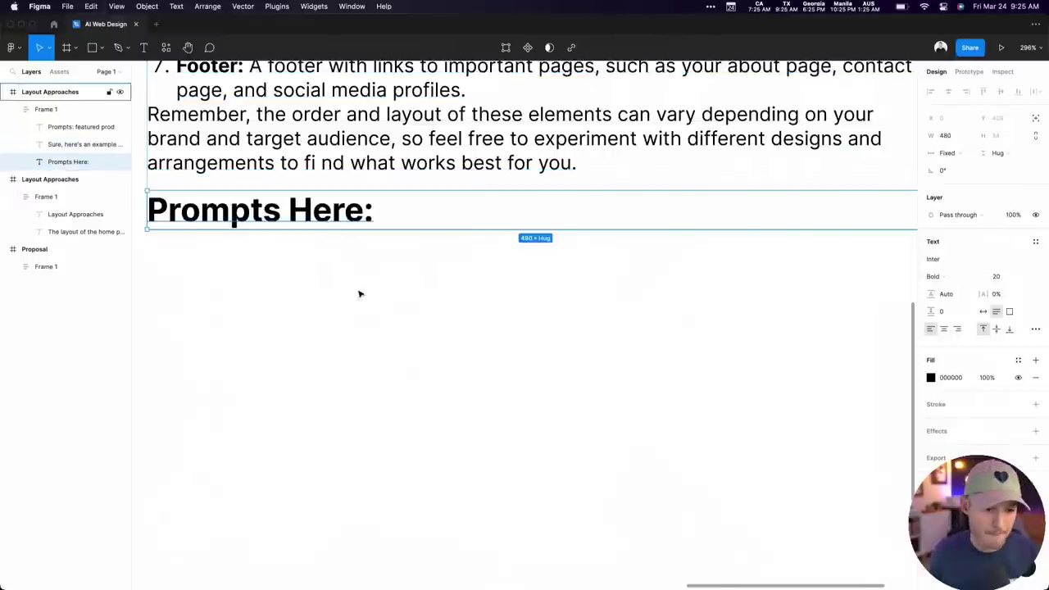
{"action": "key", "text": "super+v"}
{"action": "key", "text": "super+z"}
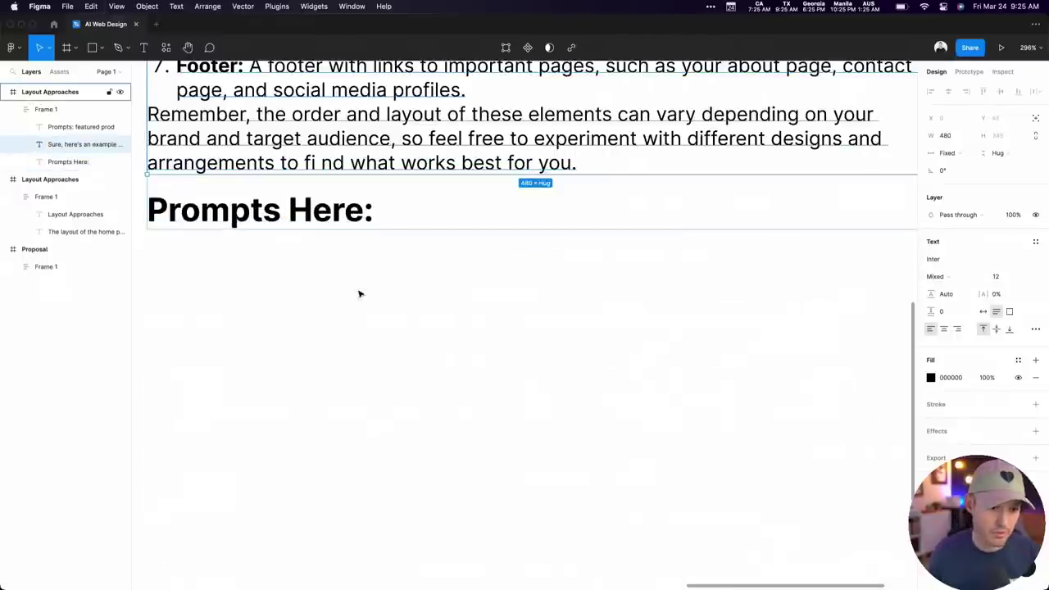
{"action": "key", "text": "Return"}
{"action": "key", "text": "Return"}
{"action": "key", "text": "super+v"}
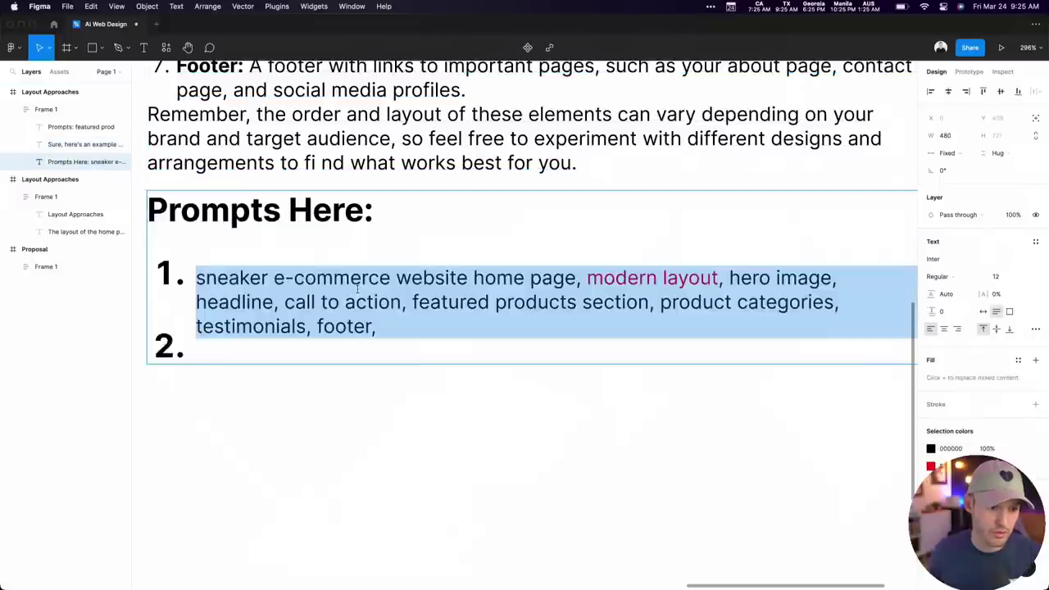
{"action": "key", "text": "shift+1"}
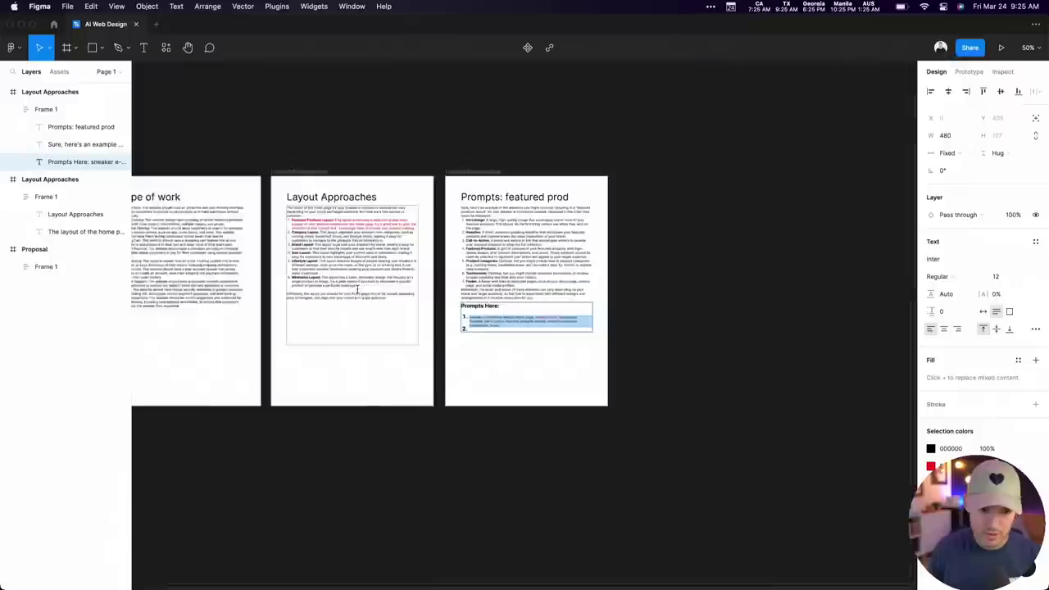
{"action": "key", "text": "shift+0"}
Paste the copied sneaker prompt and clear the old list items under 'Prompts Here:'
{"action": "left_click", "coordinate": [433, 414]}
{"action": "key", "text": "super+v"}
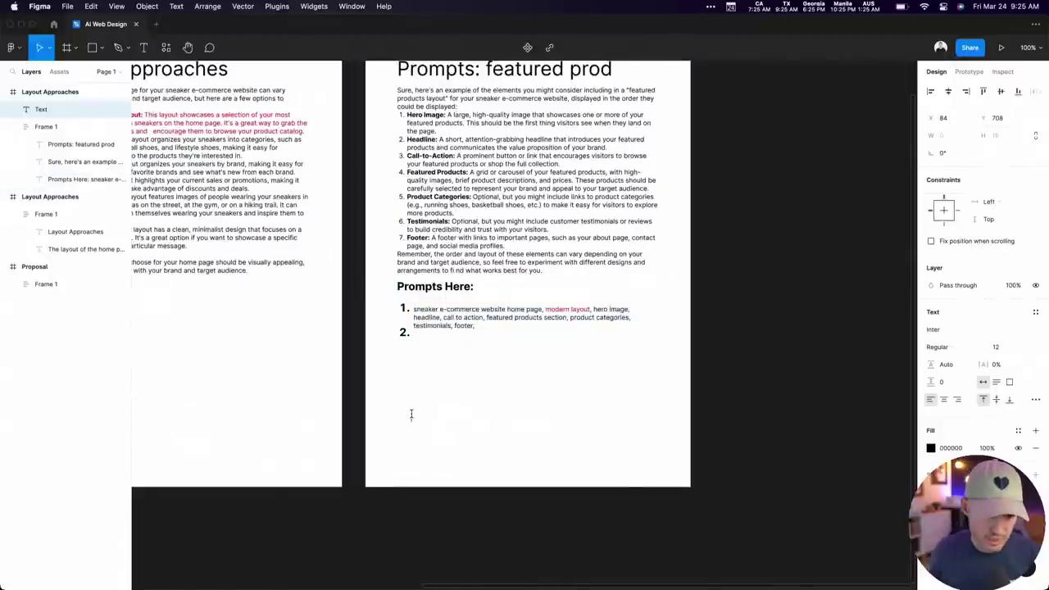
{"action": "left_click", "coordinate": [426, 337]}
{"action": "double_click", "coordinate": [426, 337]}
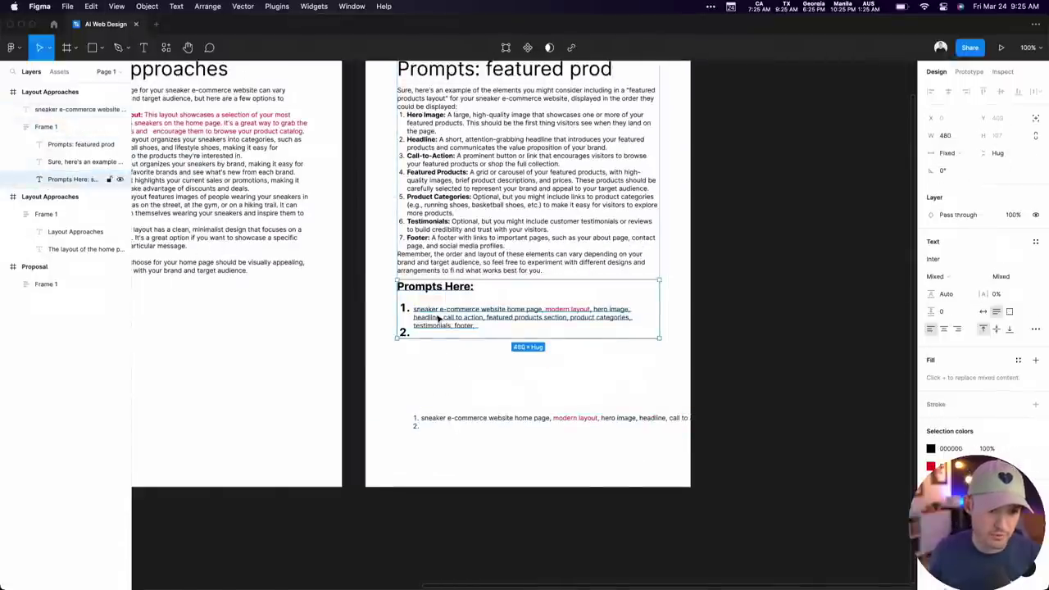
{"action": "key", "text": "super+a"}
{"action": "left_click", "coordinate": [426, 336]}
{"action": "key", "text": "shift+Up"}
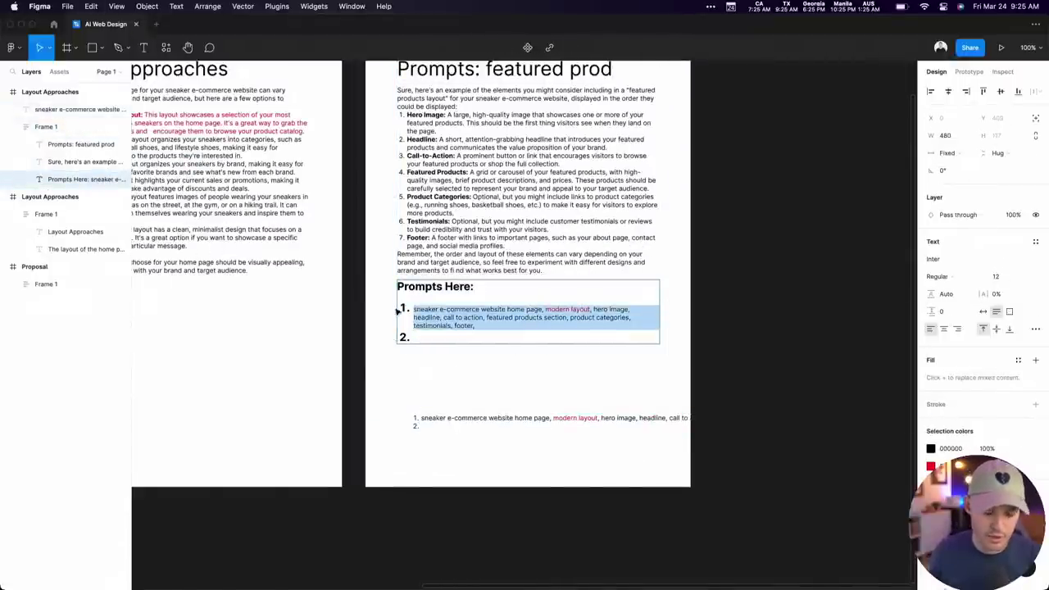
{"action": "key", "text": "BackSpace"}
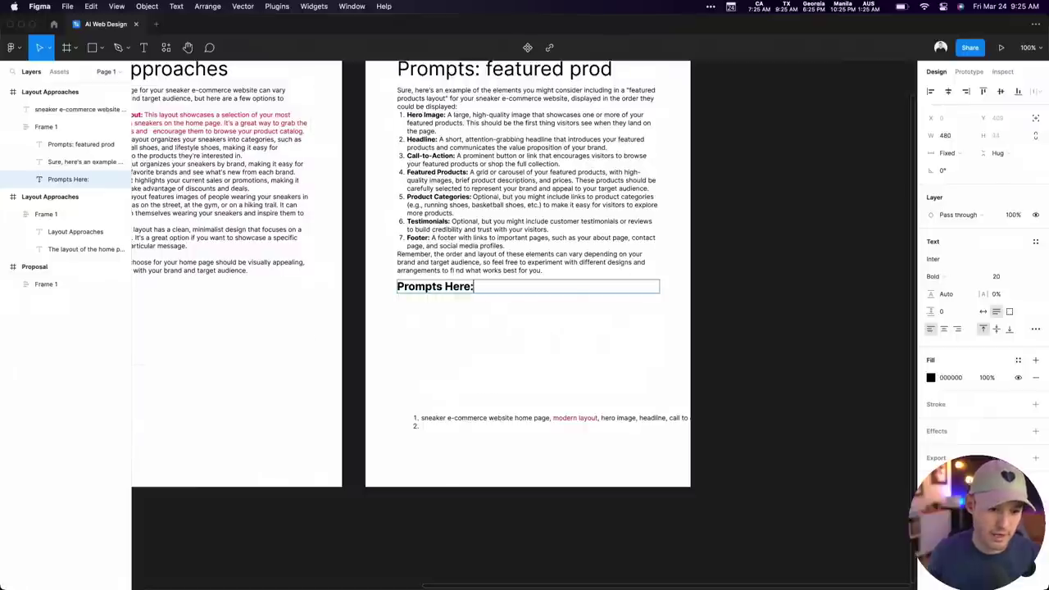
{"action": "key", "text": "Escape"}
Move the pasted prompt under the heading, remove its empty line, then delete the misplaced layer
{"action": "left_click", "coordinate": [486, 420]}
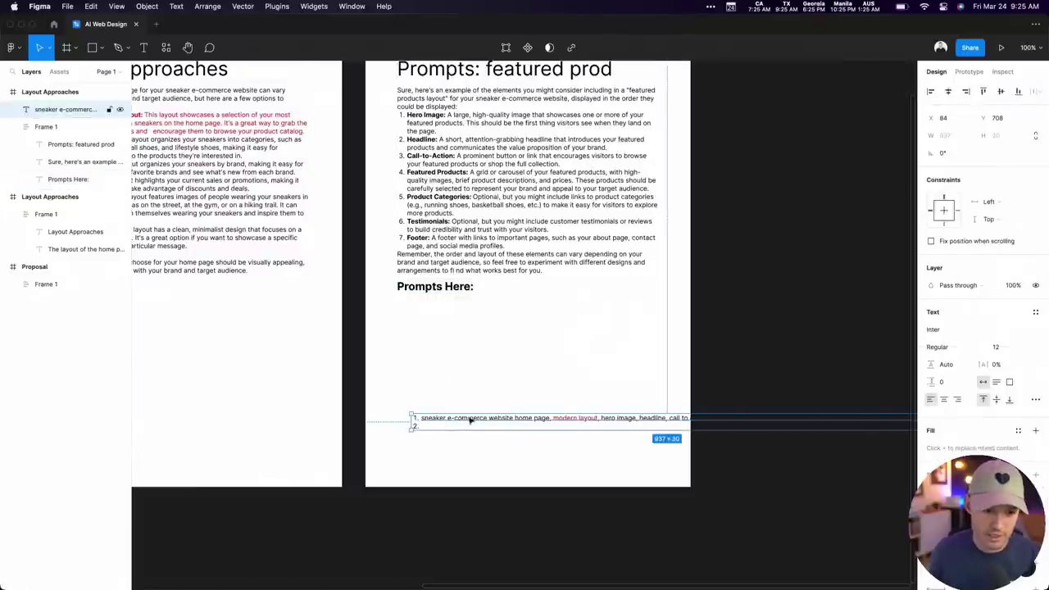
{"action": "left_click_drag", "start_coordinate": [459, 420], "coordinate": [421, 390]}
{"action": "left_click", "coordinate": [426, 377]}
{"action": "left_click", "coordinate": [433, 398]}
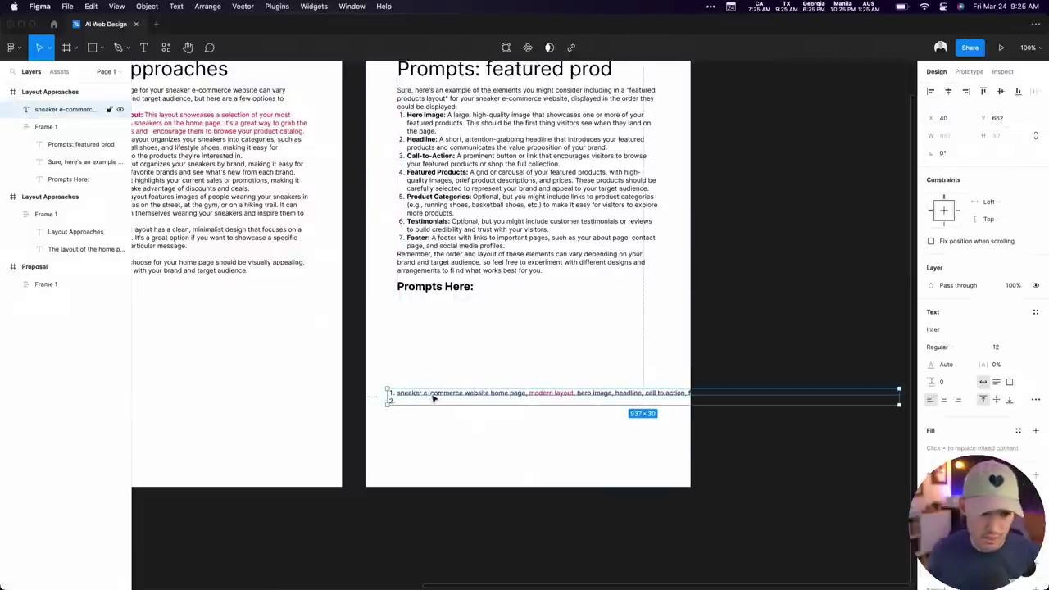
{"action": "double_click", "coordinate": [417, 402]}
{"action": "left_click", "coordinate": [410, 400]}
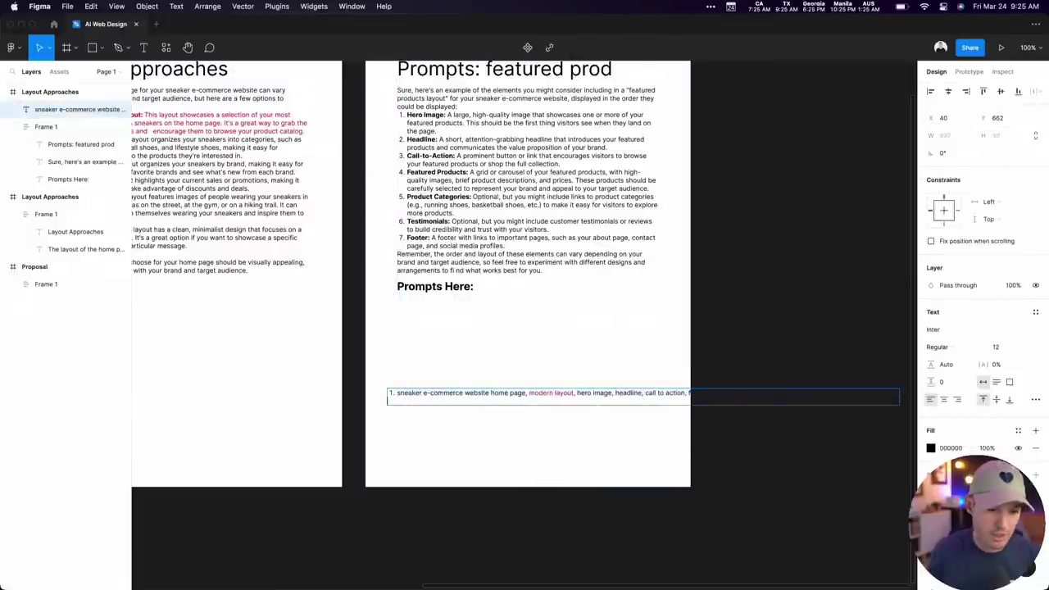
{"action": "key", "text": "BackSpace"}
{"action": "key", "text": "Escape"}
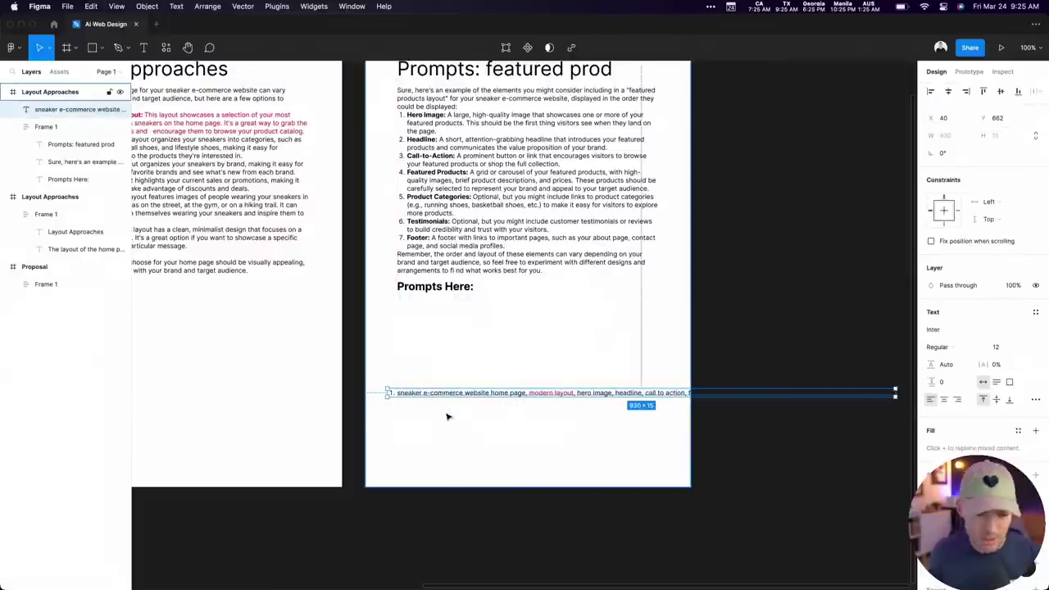
{"action": "key", "text": "Delete"}
Paste the prompt below 'Prompts Here:' and narrow its box to 480 wide so it wraps
{"action": "left_click", "coordinate": [440, 288]}
{"action": "key", "text": "super+v"}
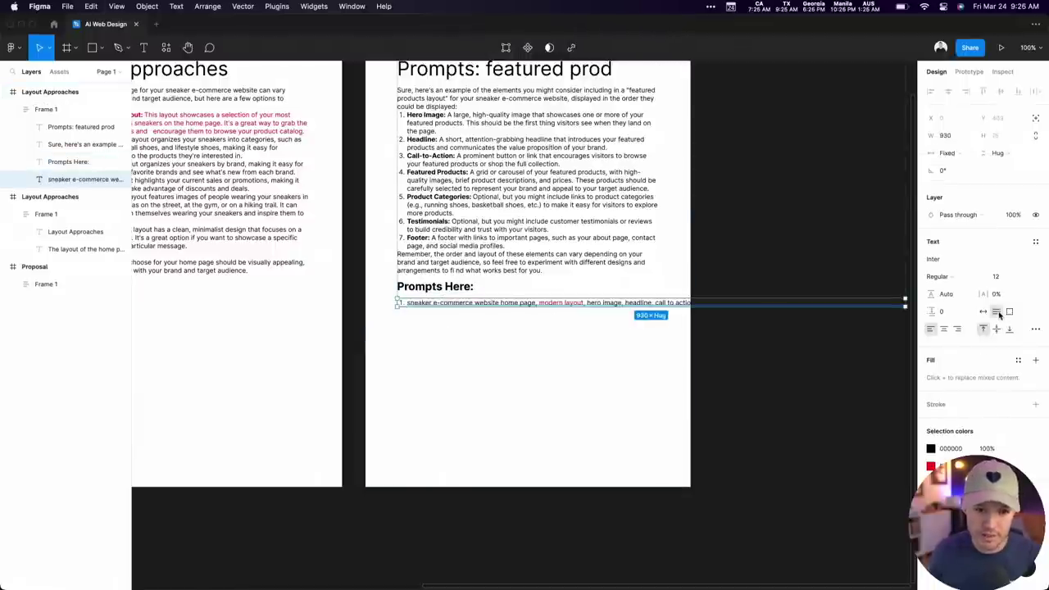
{"action": "left_click_drag", "start_coordinate": [904, 302], "coordinate": [660, 311]}
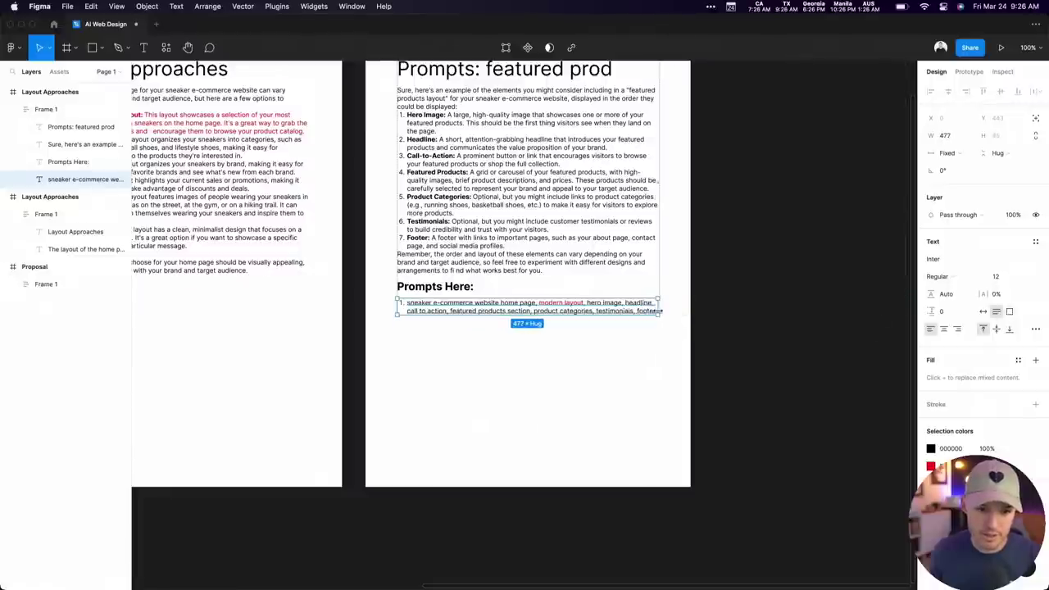
{"action": "left_click", "coordinate": [487, 341]}
{"action": "left_click", "coordinate": [475, 307]}
Append 'colorful, bright, young,' after 'footer,' at the end of the prompt
{"action": "left_click_drag", "start_coordinate": [379, 354], "coordinate": [672, 267]}
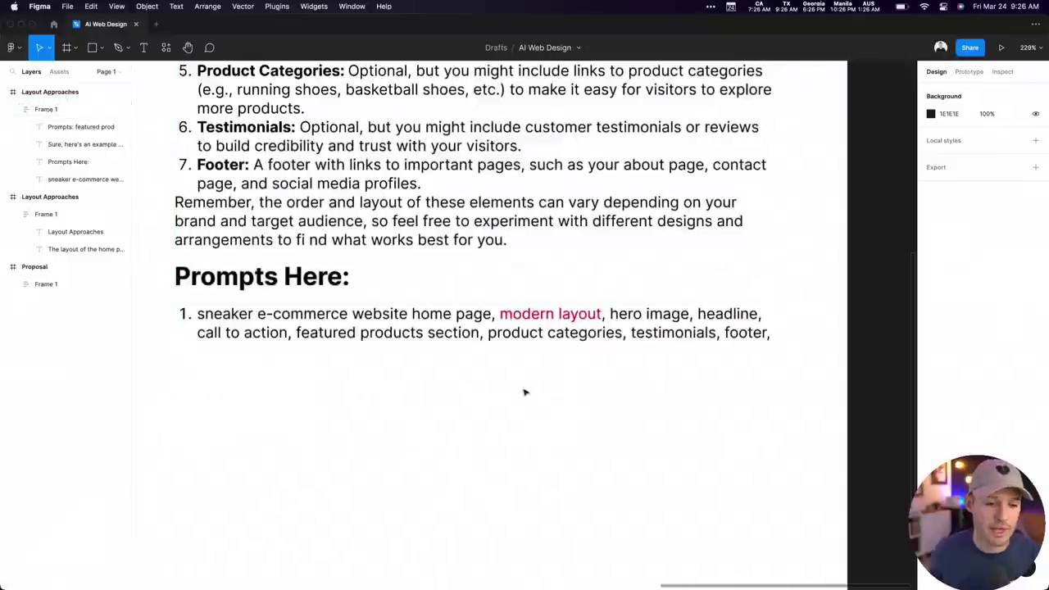
{"action": "scroll", "coordinate": [328, 329], "scroll_direction": "left", "scroll_amount": 2}
{"action": "scroll", "coordinate": [328, 330], "scroll_direction": "down", "scroll_amount": 1}
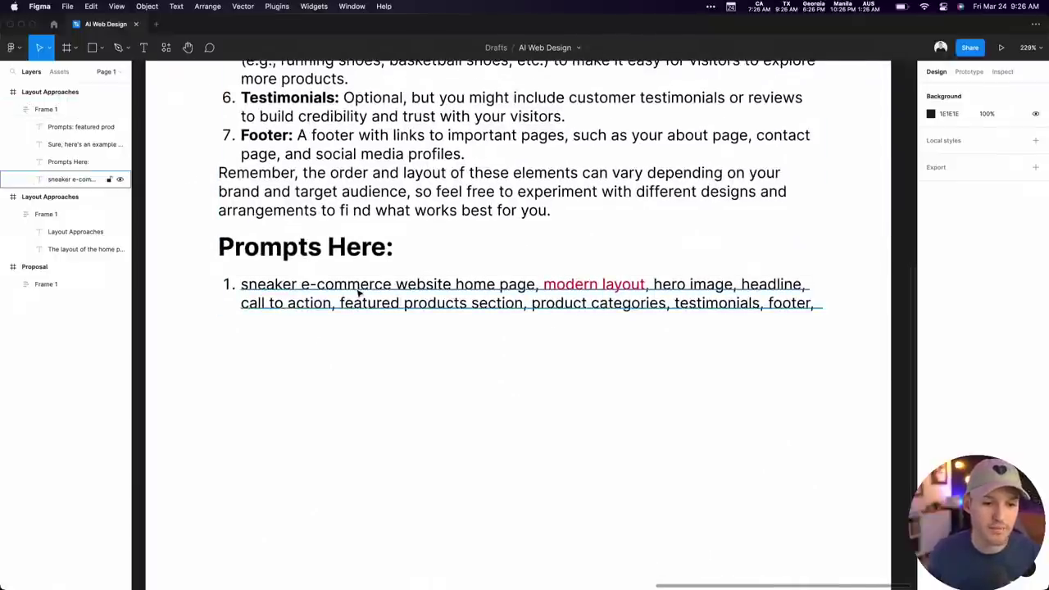
{"action": "left_click", "coordinate": [358, 292]}
{"action": "key", "text": "Return"}
{"action": "left_click", "coordinate": [809, 303]}
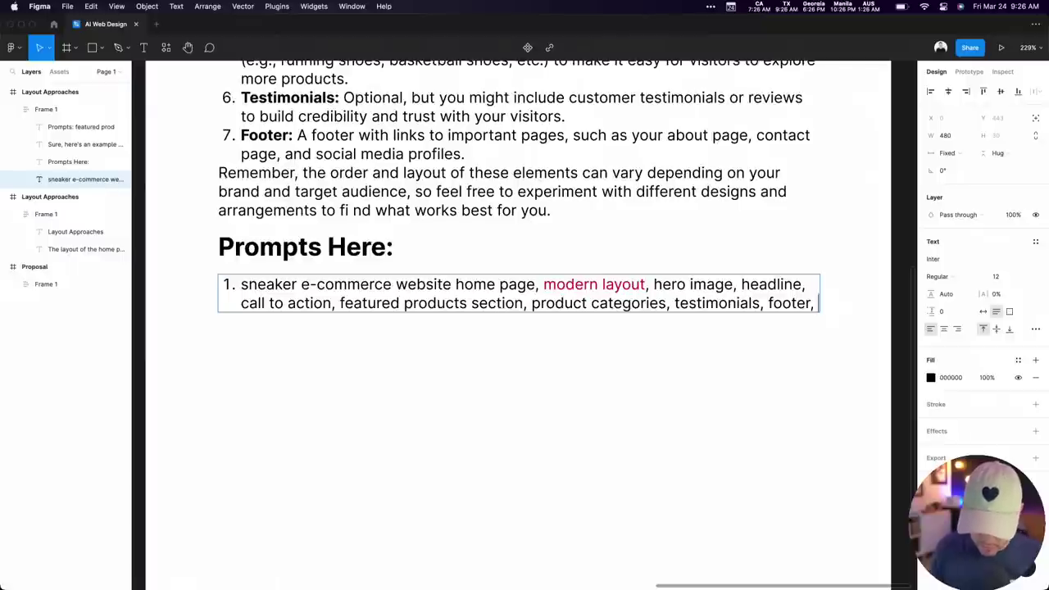
{"action": "type", "text": "colorful, bright, youn"}
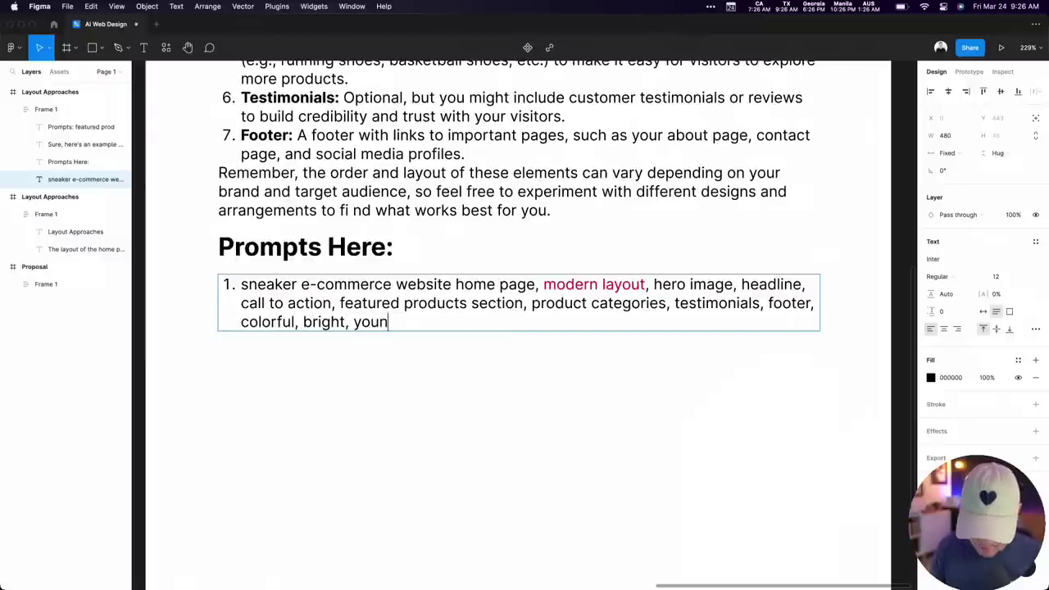
{"action": "type", "text": "g,"}
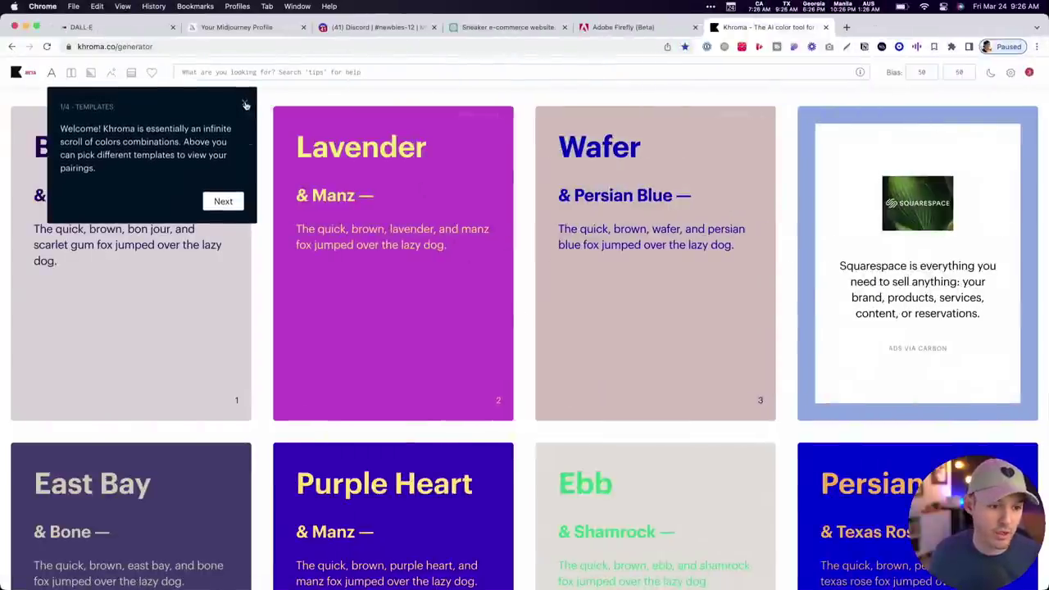
Dismiss Khroma's welcome tip and reveal the hex codes of the Screamin' Green and Chambray pair
{"action": "left_click", "coordinate": [244, 100]}
{"action": "scroll", "coordinate": [363, 188], "scroll_direction": "down", "scroll_amount": 5}
{"action": "scroll", "coordinate": [366, 187], "scroll_direction": "down", "scroll_amount": 5}
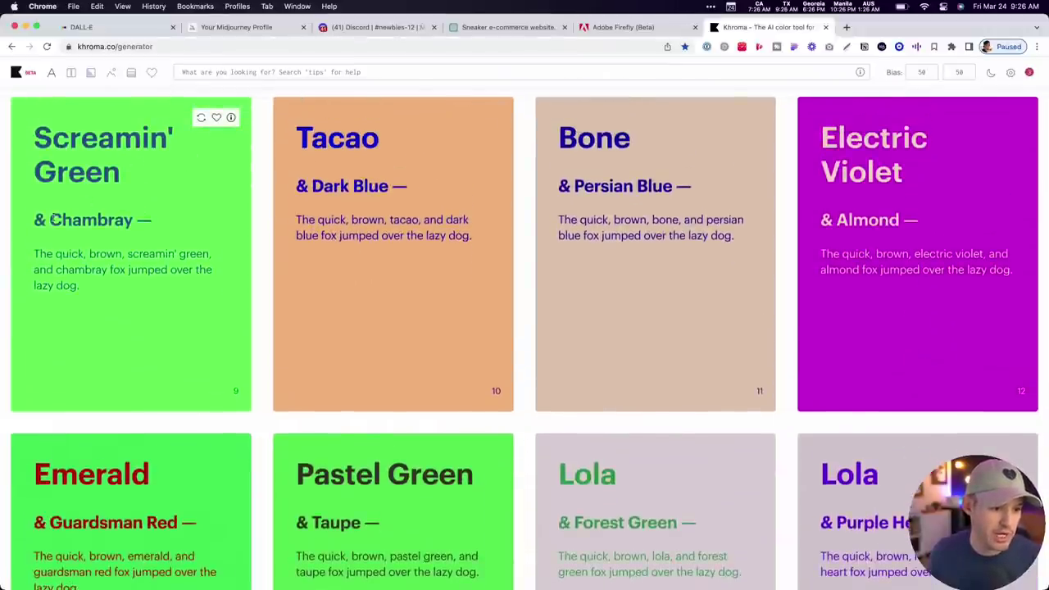
{"action": "left_click", "coordinate": [230, 118]}
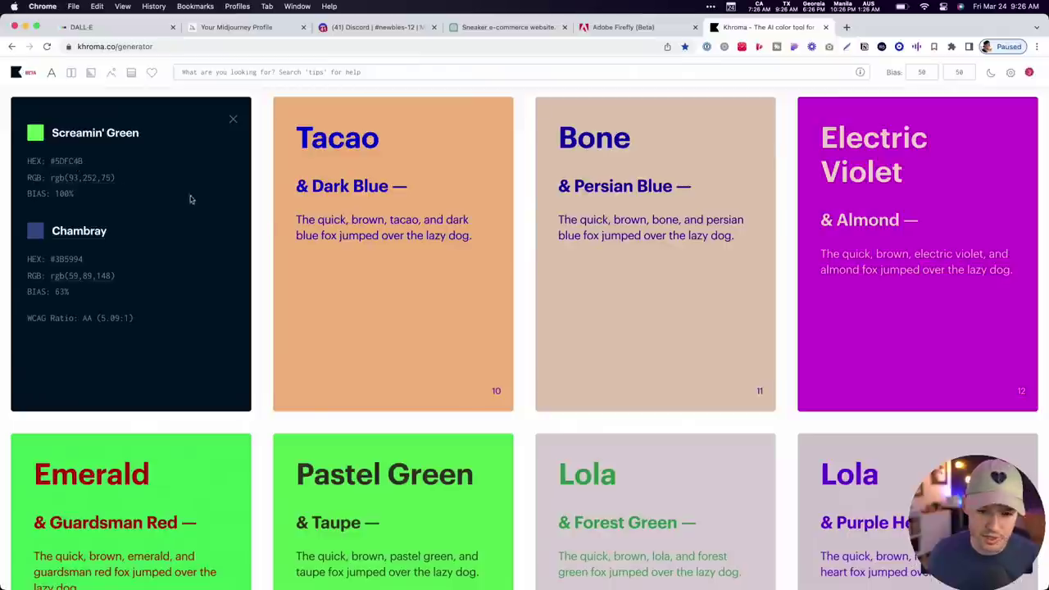
Paste the green hex code #5dfc4b at the end of the Figma prompt
{"action": "key", "text": "super+Tab"}
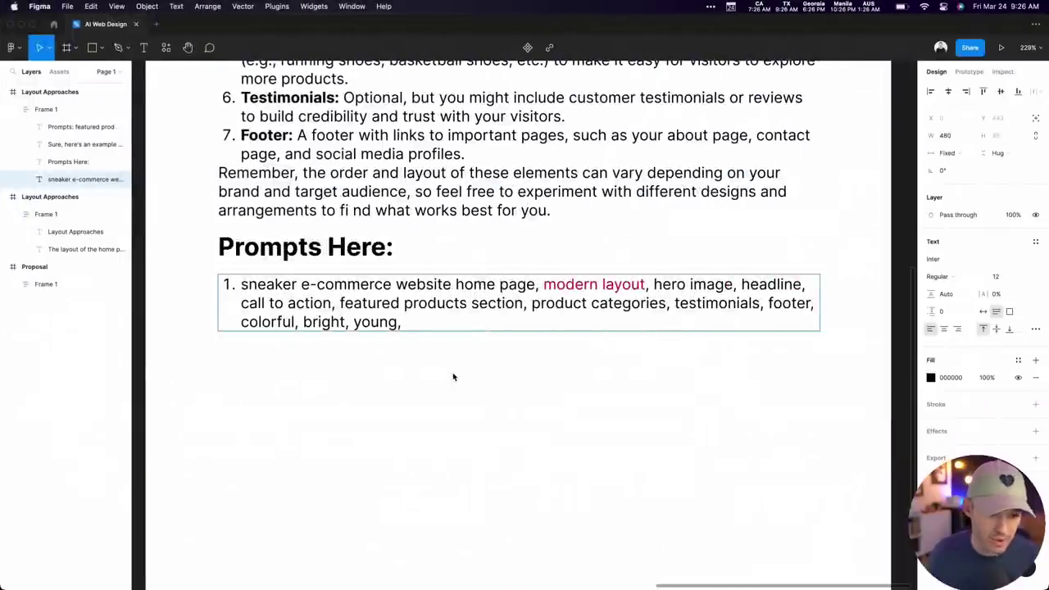
{"action": "type", "text": "#5dfc4b"}
{"action": "key", "text": "super+Tab"}
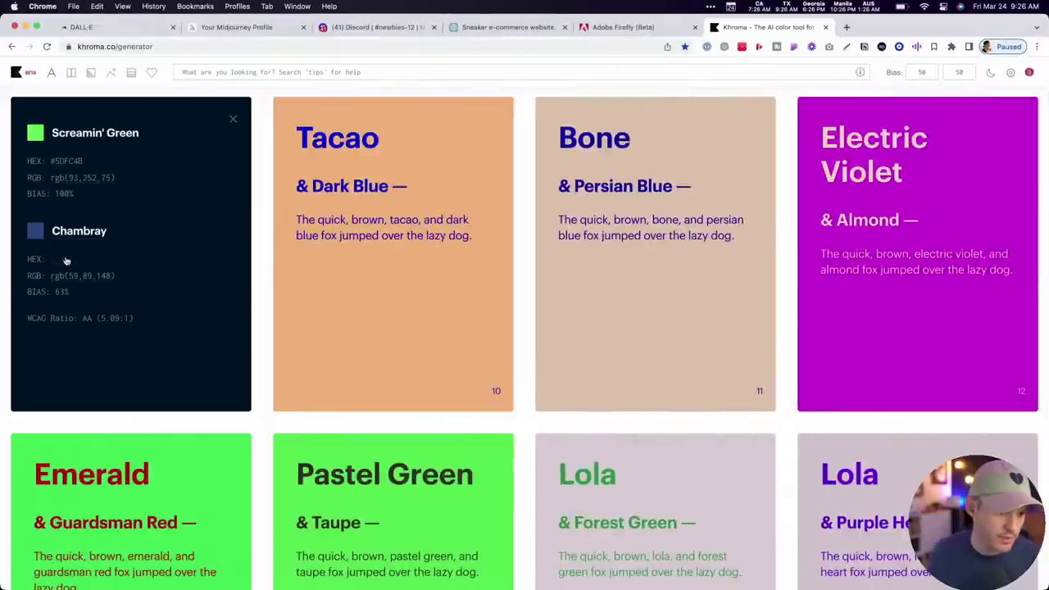
{"action": "key", "text": "super+Tab"}
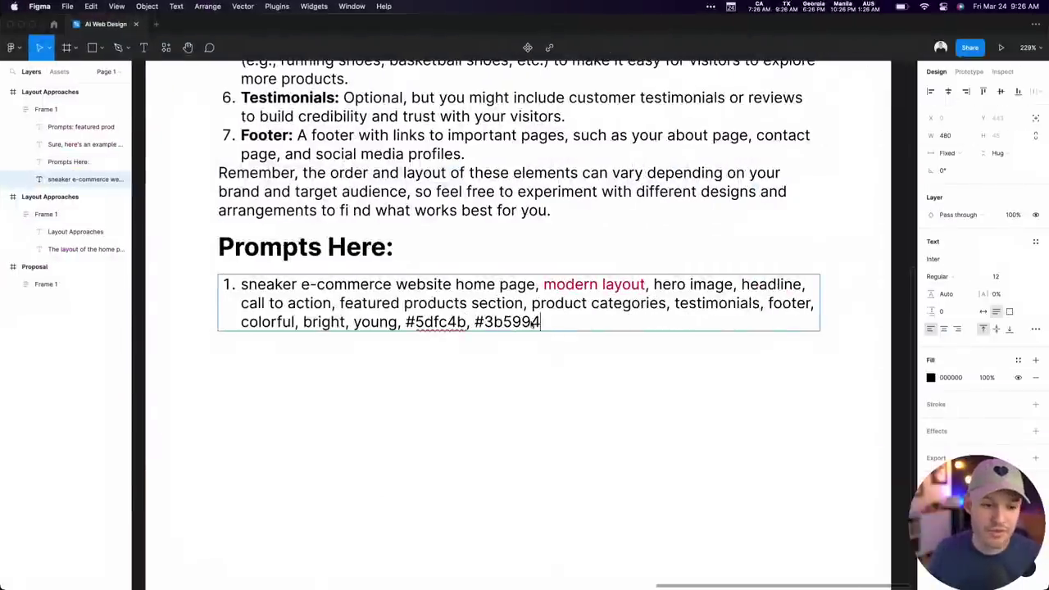
Colour 'colorful, bright, young, #5dfc4b, #3b5994' red in the Figma prompt
{"action": "left_click_drag", "start_coordinate": [534, 323], "coordinate": [246, 329]}
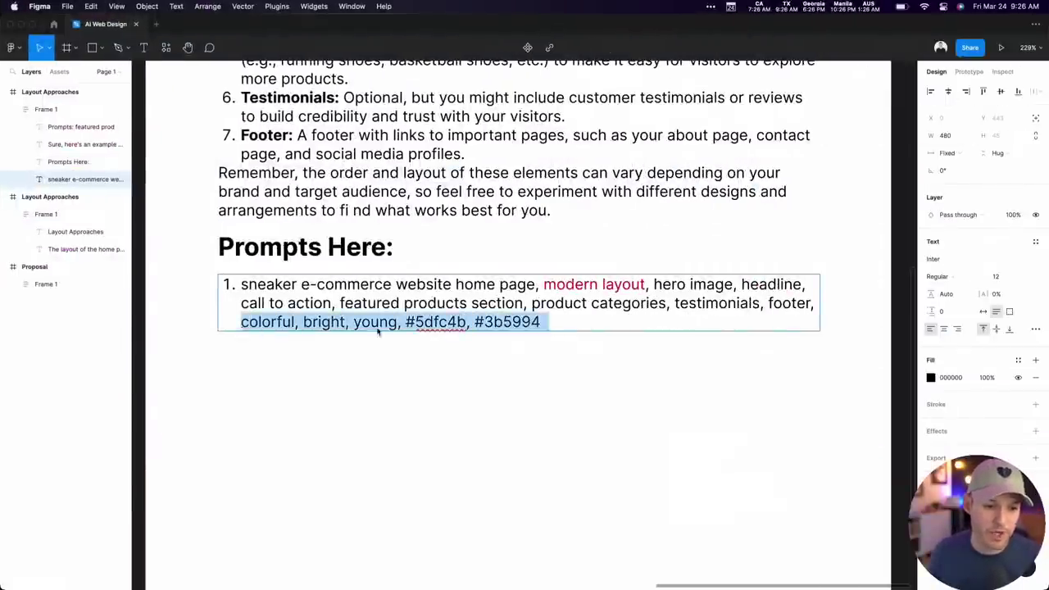
{"action": "left_click", "coordinate": [930, 378]}
{"action": "left_click", "coordinate": [877, 371]}
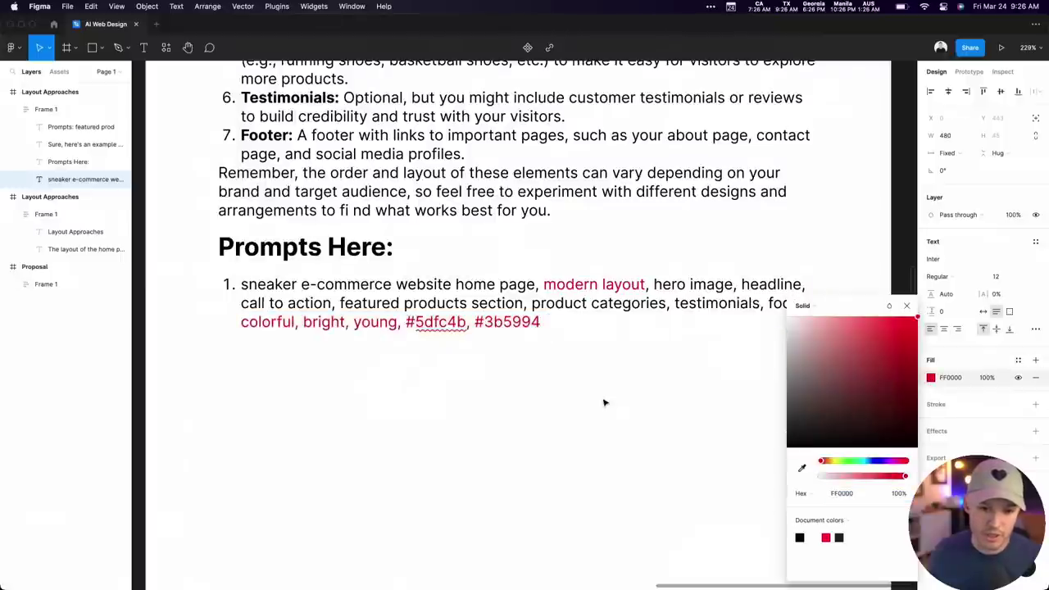
{"action": "key", "text": "Escape"}
{"action": "key", "text": "Escape"}
{"action": "left_click", "coordinate": [487, 283]}
{"action": "double_click", "coordinate": [490, 302]}
{"action": "key", "text": "super+c"}
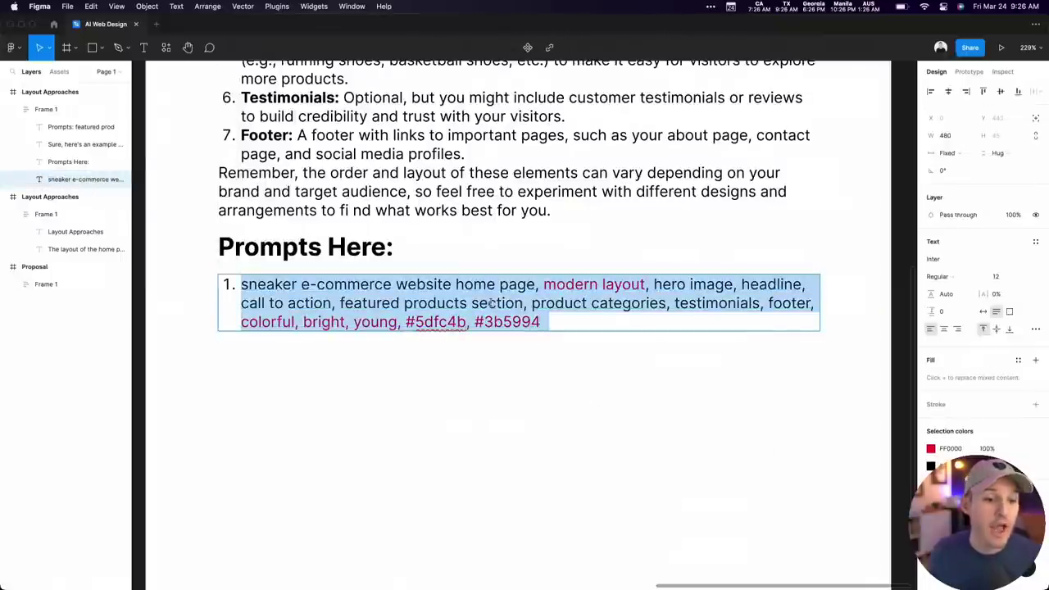
{"action": "key", "text": "Escape"}
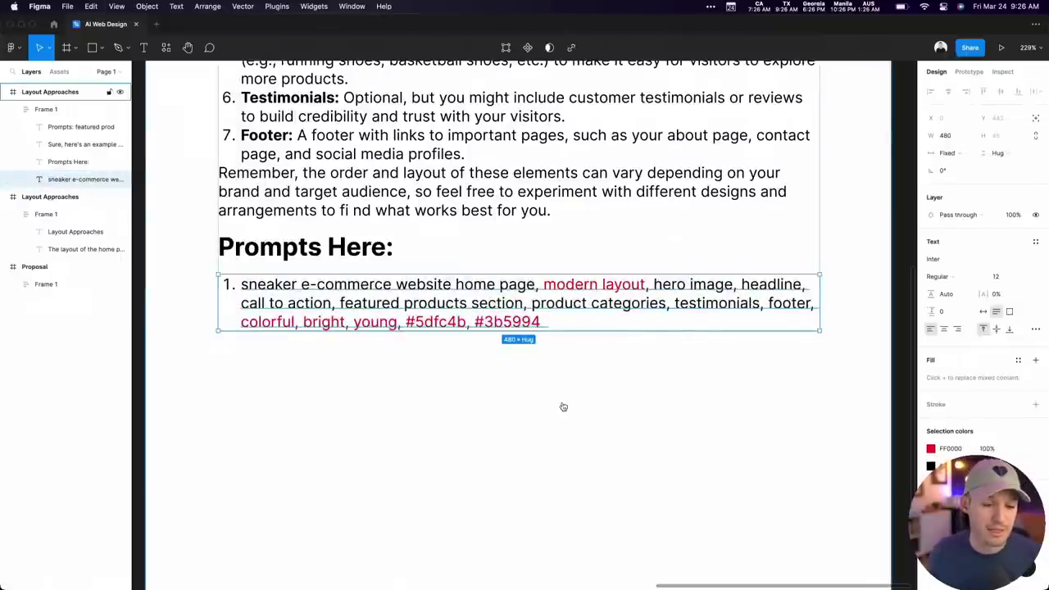
{"action": "key", "text": "super+Tab"}
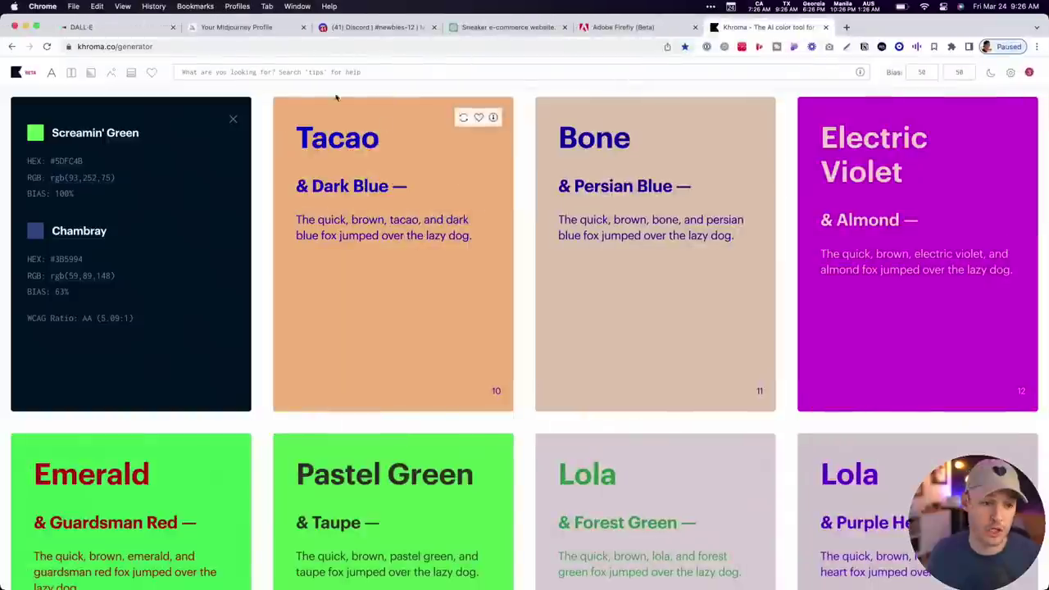
In the sneaker e-commerce chat, begin a message asking for help creating a series of Midjourney AI prompts
{"action": "left_click", "coordinate": [491, 29]}
{"action": "left_click", "coordinate": [492, 547]}
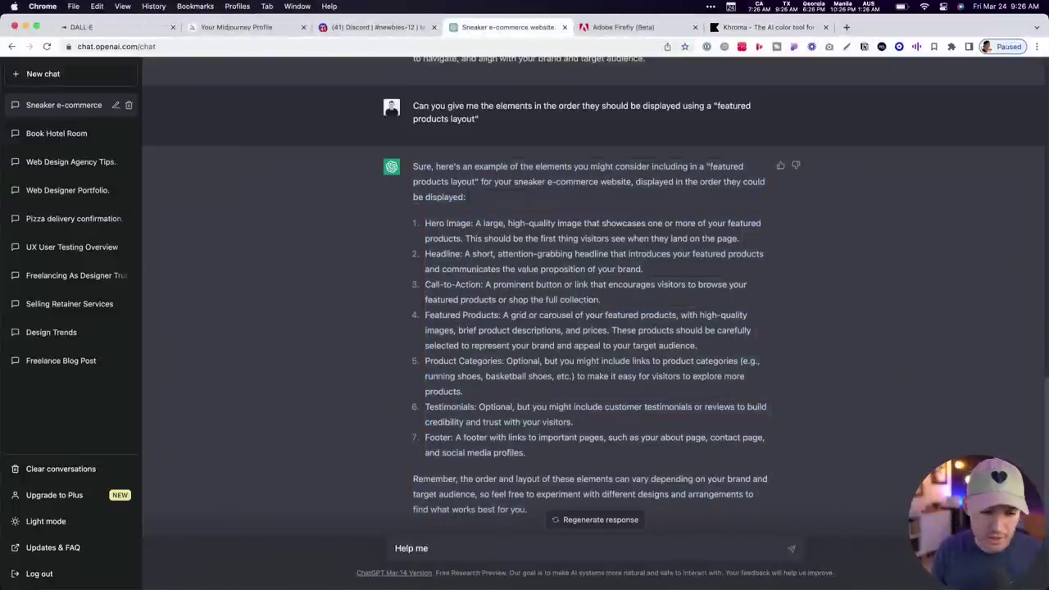
{"action": "type", "text": "Help me create"}
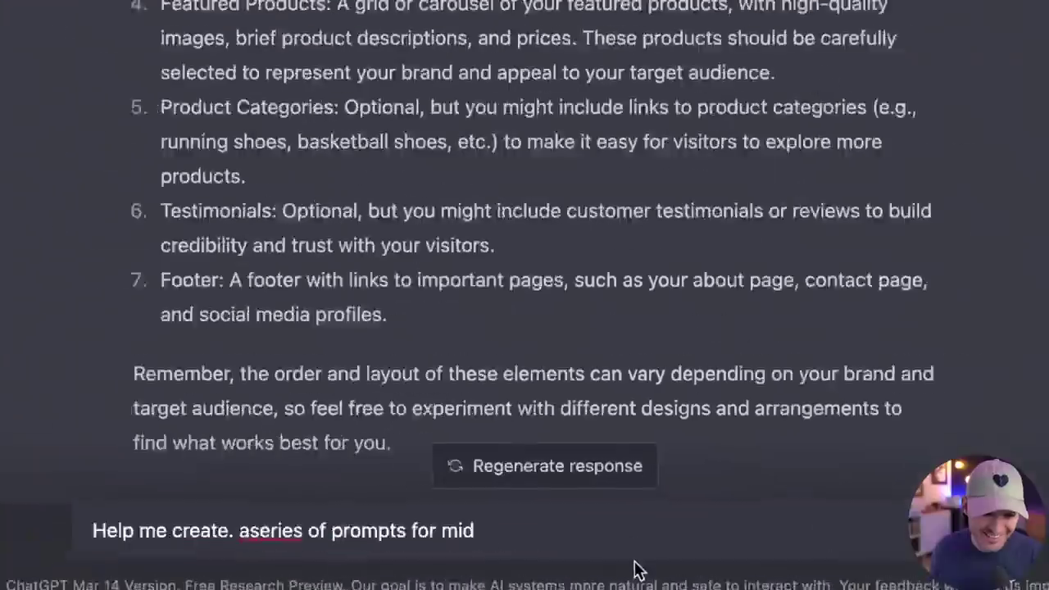
{"action": "left_click", "coordinate": [464, 548]}
{"action": "type", "text": "midjo"}
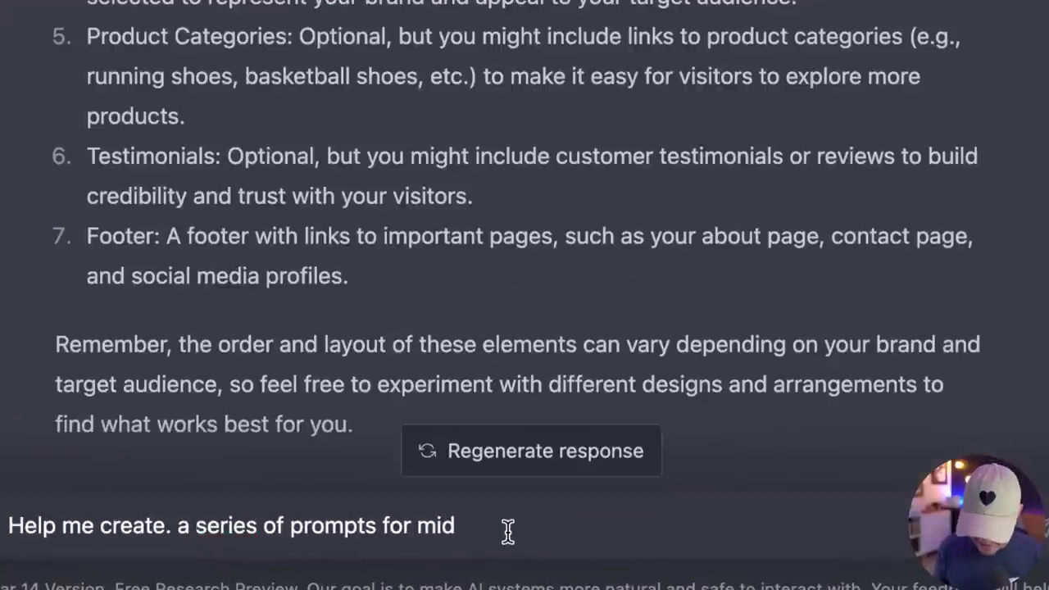
{"action": "type", "text": "urnmey AI u"}
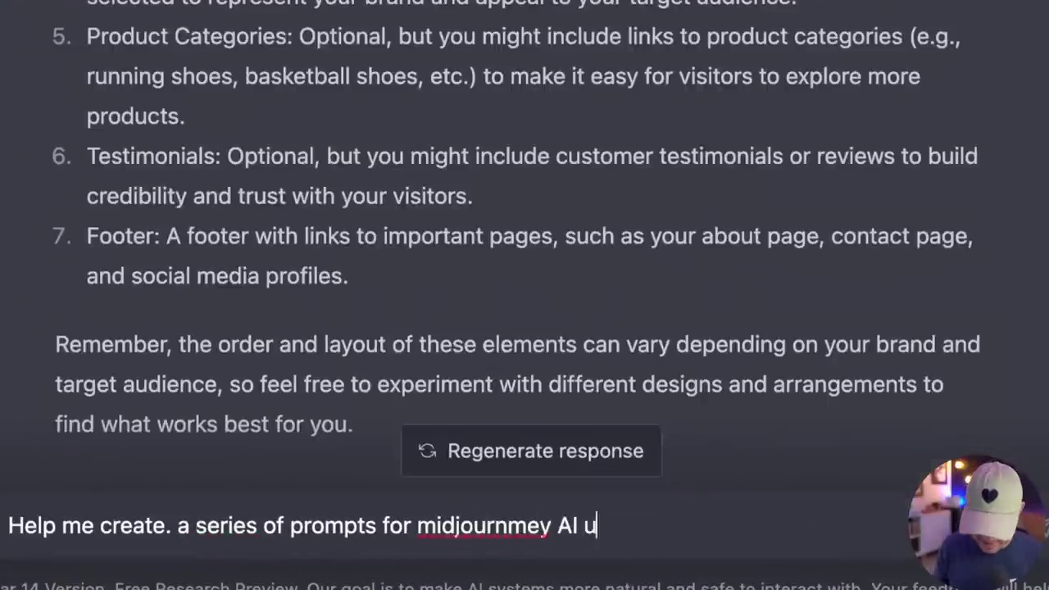
{"action": "type", "text": "sing this prompt as a model"}
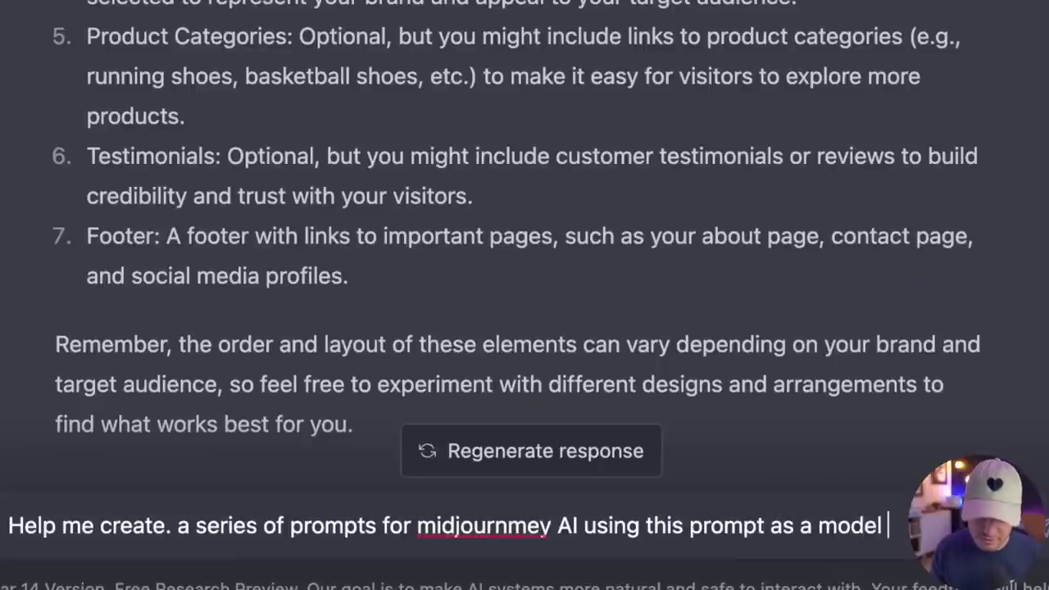
Paste the sneaker prompt, add an opening quote before 'sneaker', and send the request
{"action": "key", "text": "super+v"}
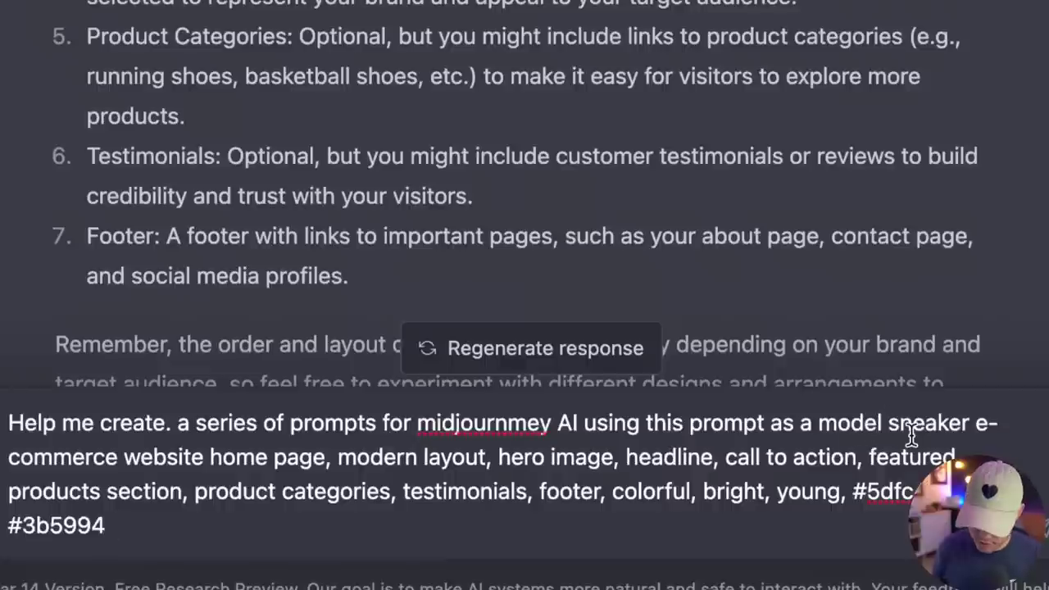
{"action": "left_click", "coordinate": [890, 423]}
{"action": "type", "text": "\""}
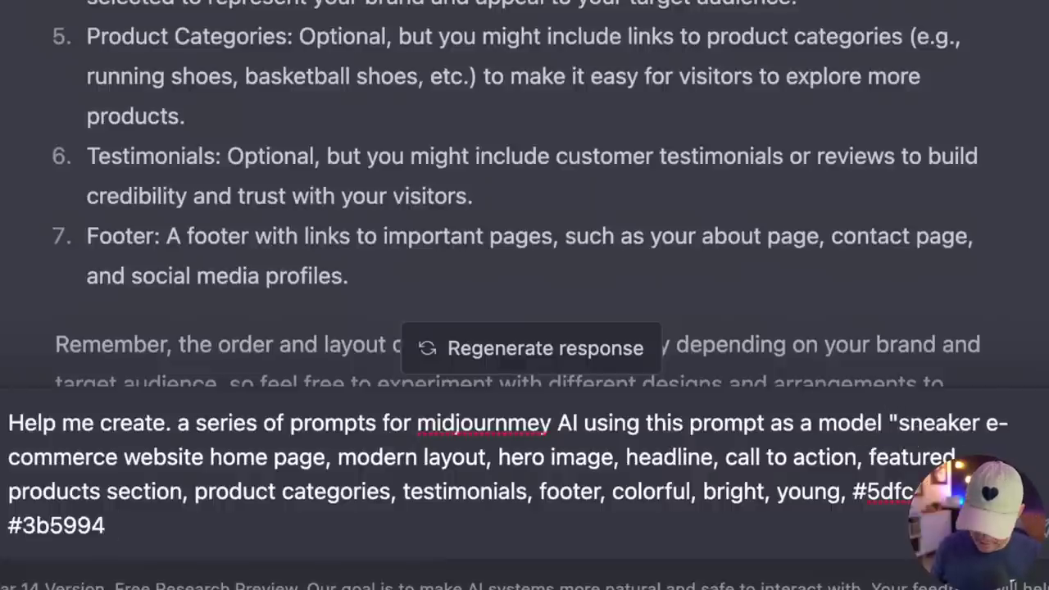
{"action": "key", "text": "Return"}
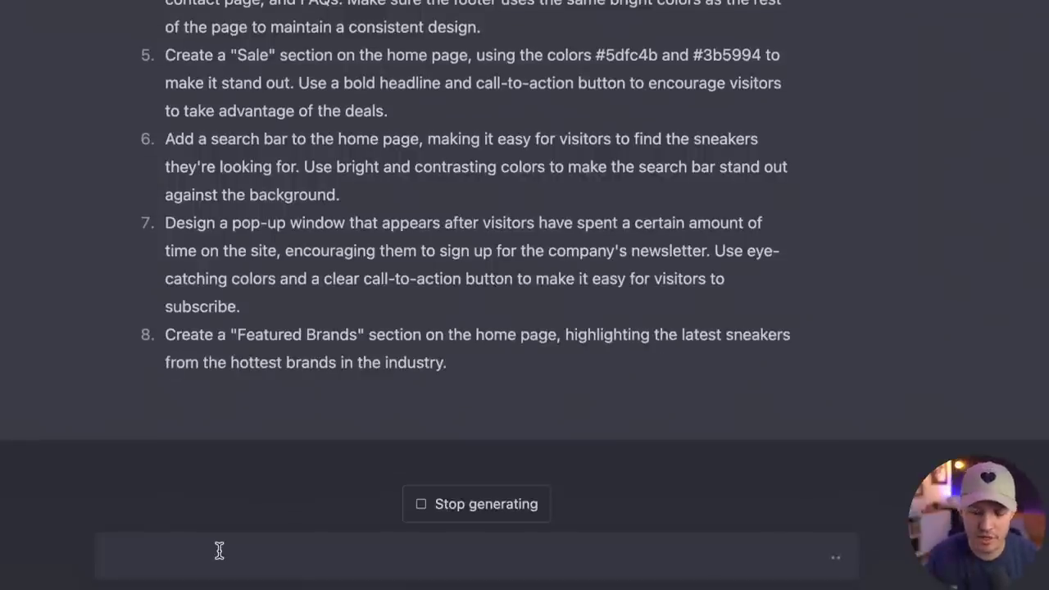
Send 'condense this into a short comma separated list', with the spelling corrected
{"action": "type", "text": "condense this"}
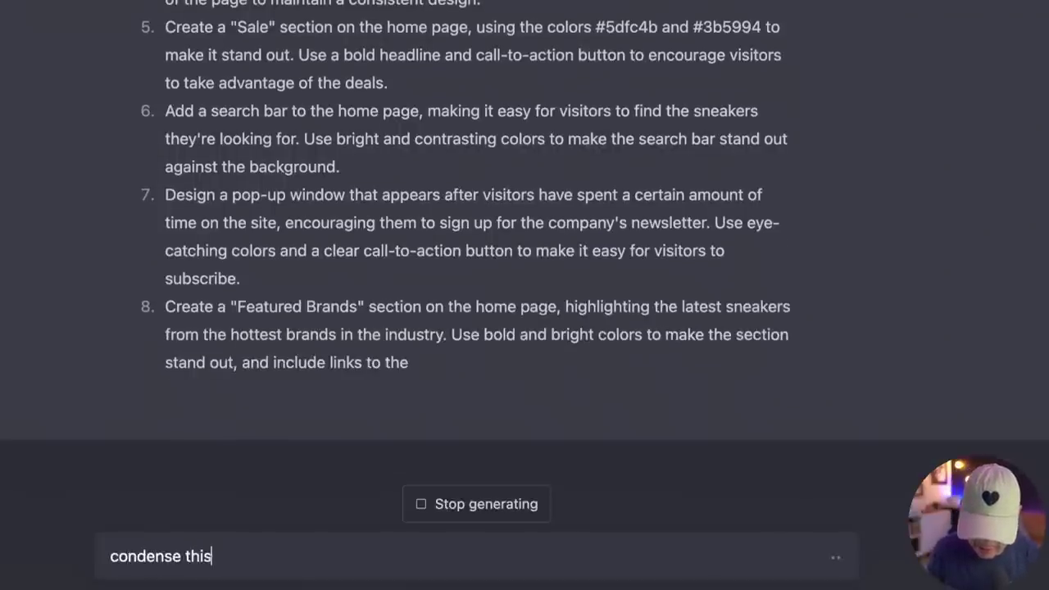
{"action": "type", "text": " into a"}
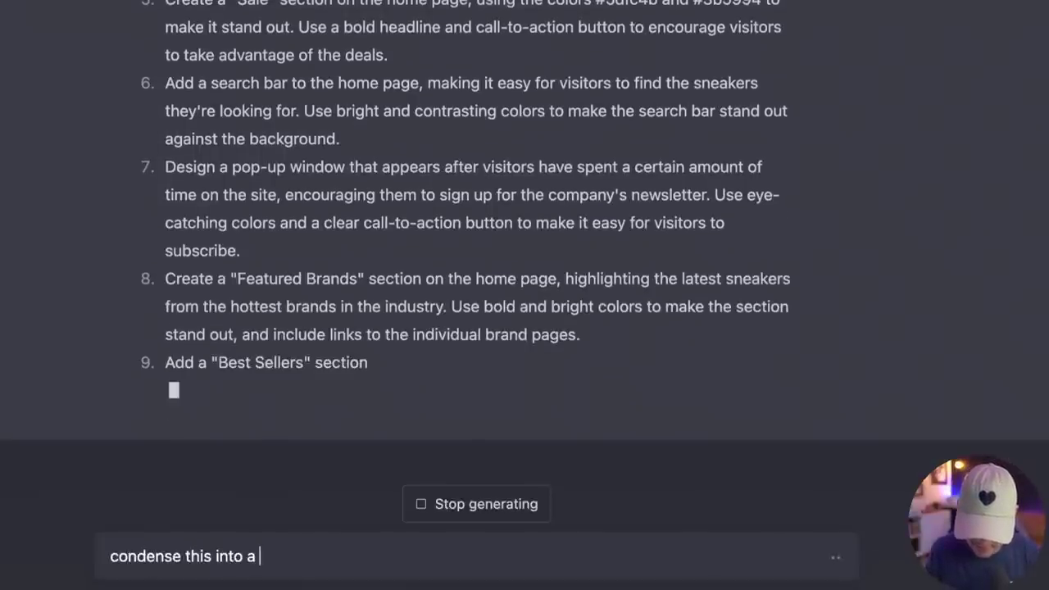
{"action": "type", "text": " sys"}
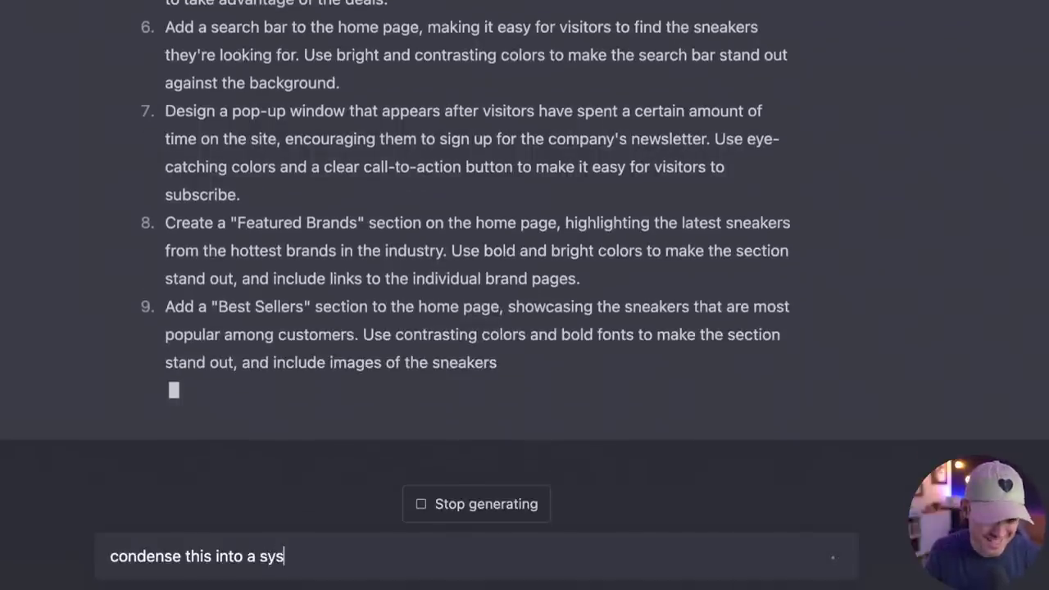
{"action": "type", "text": "ynced"}
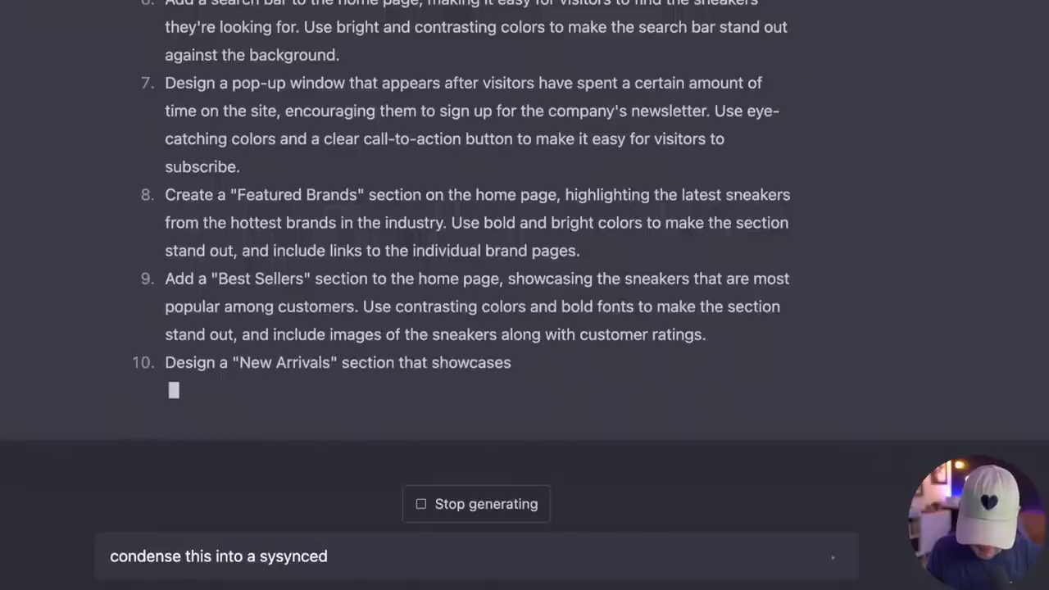
{"action": "type", "text": " comma sep"}
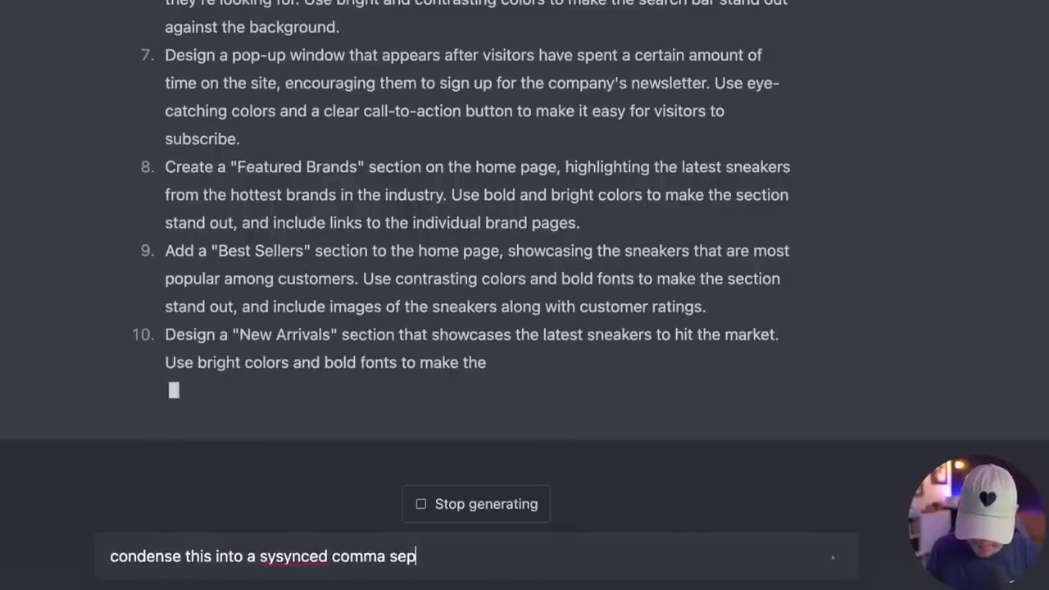
{"action": "type", "text": "erated list"}
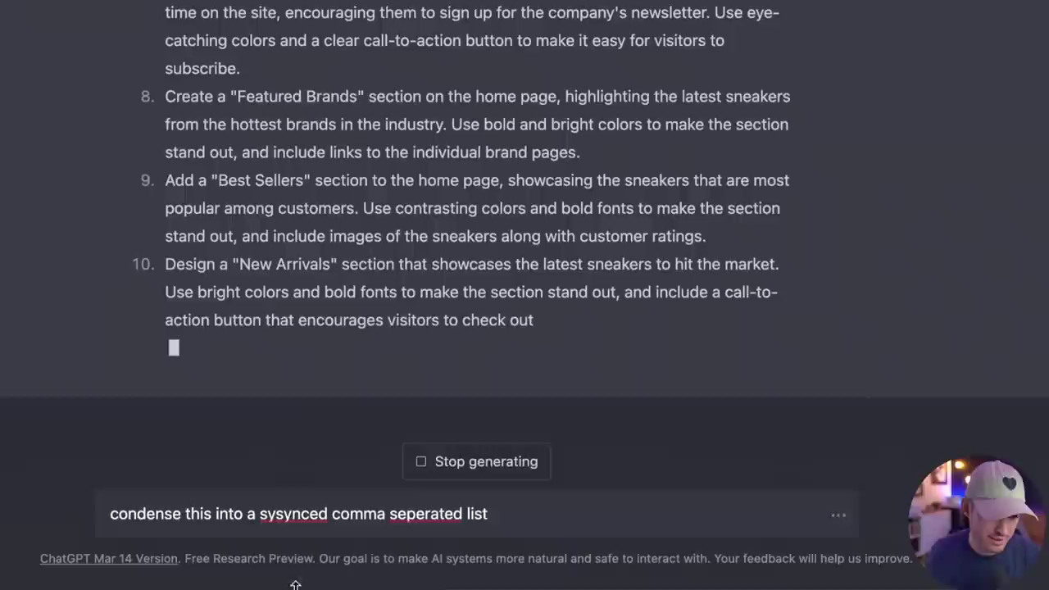
{"action": "right_click", "coordinate": [287, 514]}
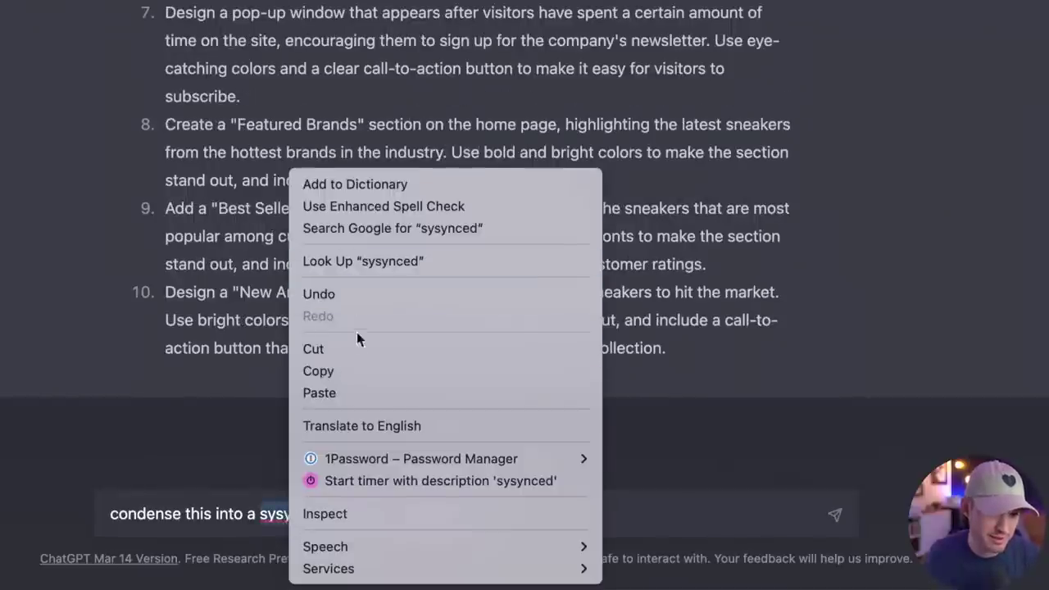
{"action": "left_click", "coordinate": [206, 536]}
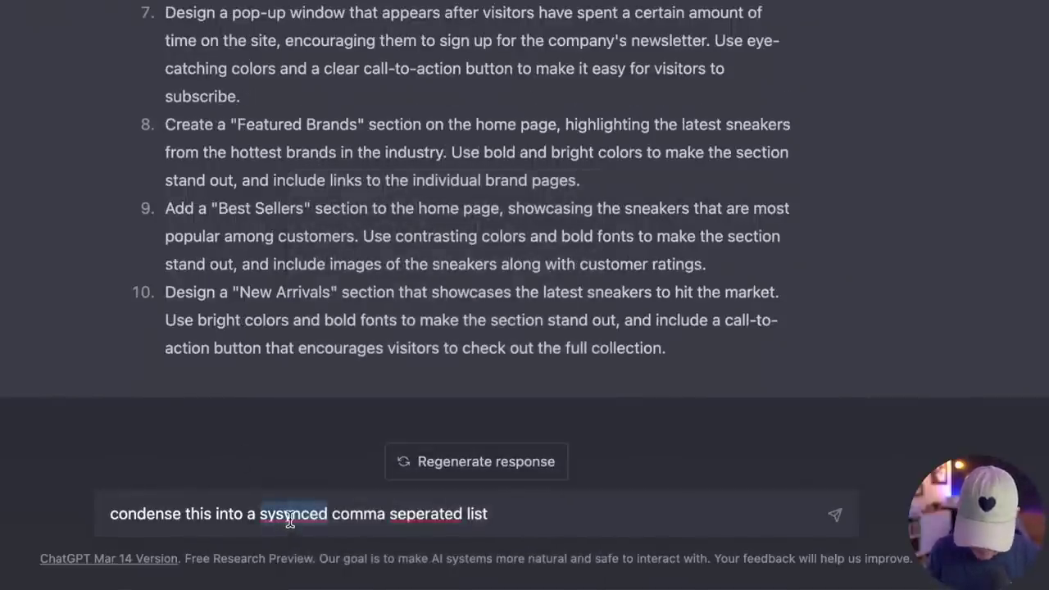
{"action": "type", "text": "short"}
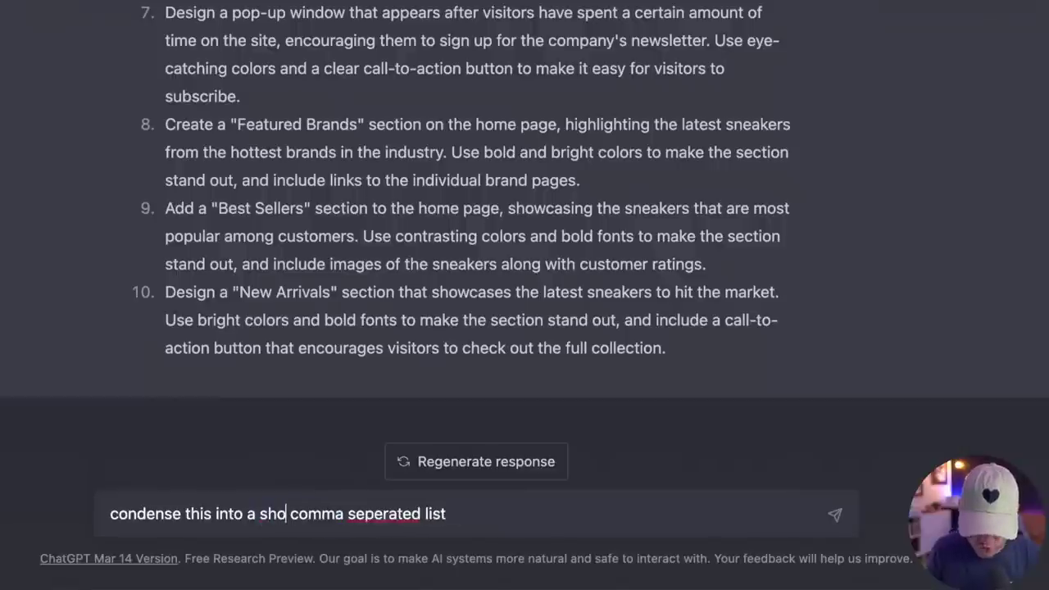
{"action": "right_click", "coordinate": [379, 516]}
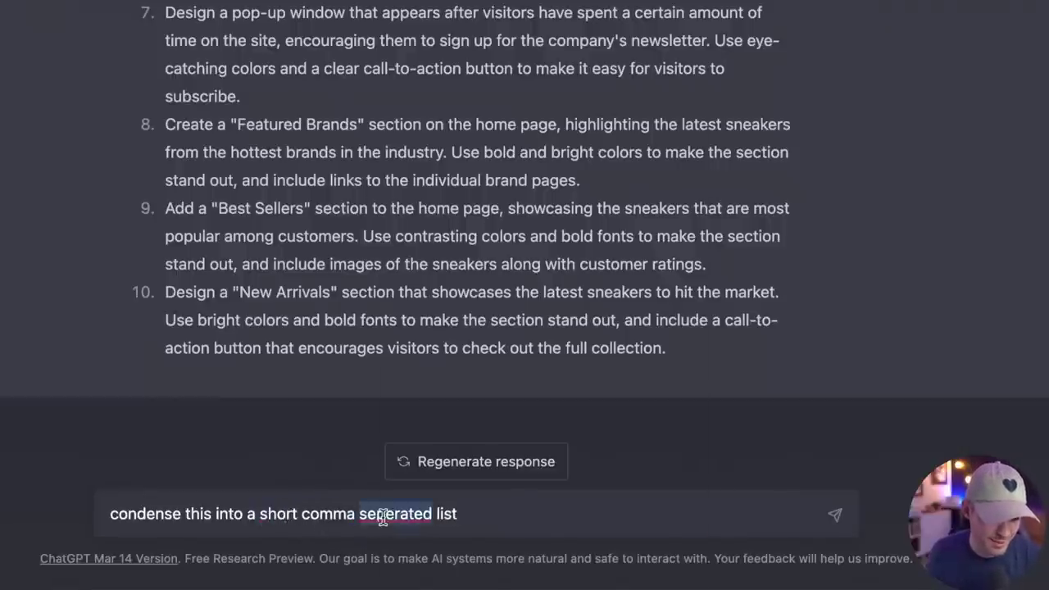
{"action": "left_click", "coordinate": [444, 155]}
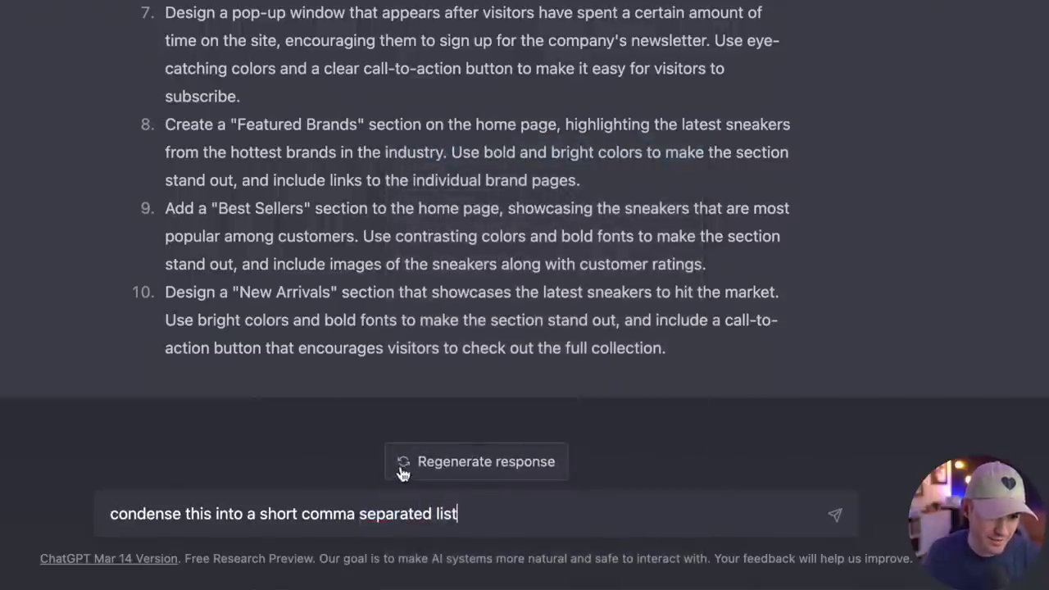
{"action": "key", "text": "Return"}
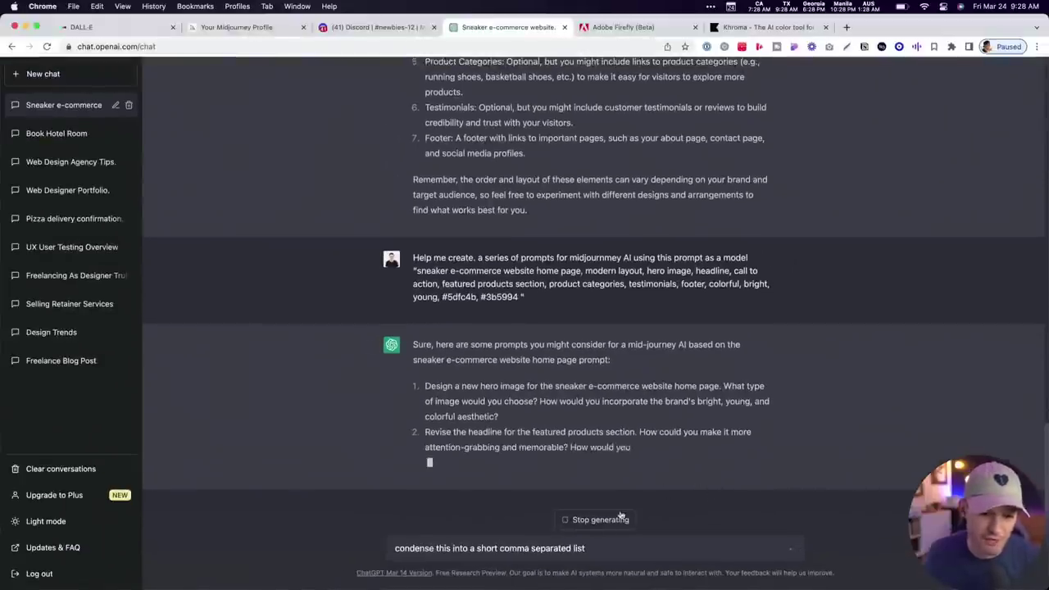
Stop the question-style reply and resubmit the unchanged Midjourney prompt request
{"action": "left_click", "coordinate": [592, 518]}
{"action": "scroll", "coordinate": [716, 445], "scroll_direction": "up", "scroll_amount": 3}
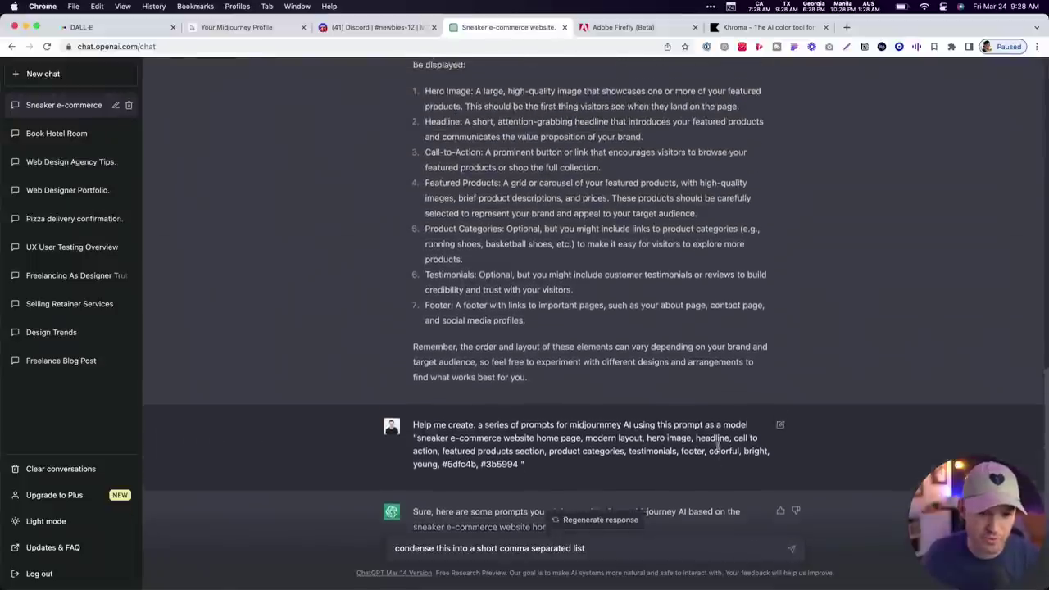
{"action": "scroll", "coordinate": [716, 445], "scroll_direction": "up", "scroll_amount": 3}
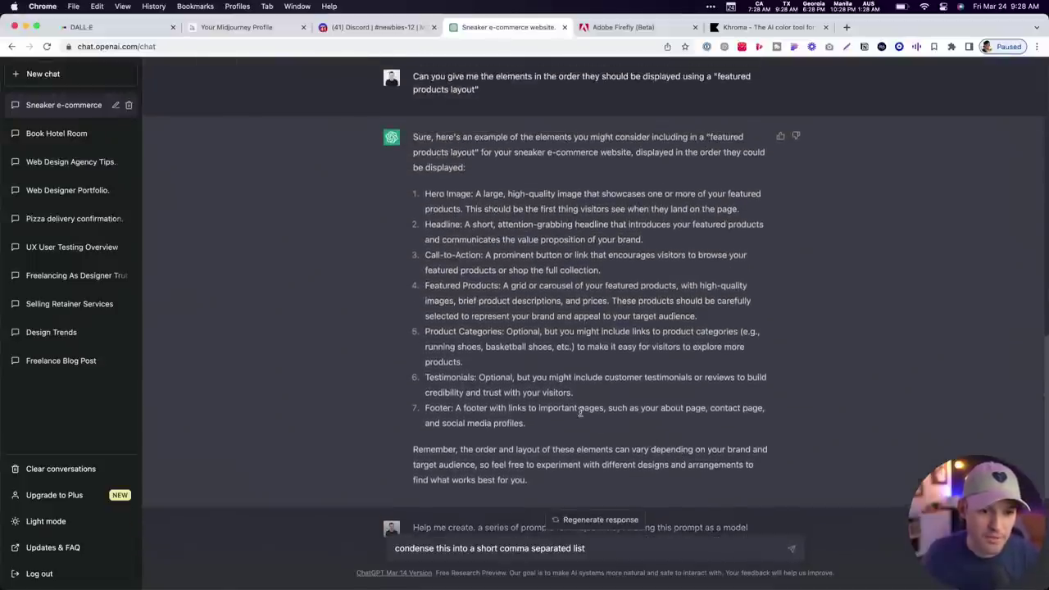
{"action": "scroll", "coordinate": [574, 407], "scroll_direction": "down", "scroll_amount": 2}
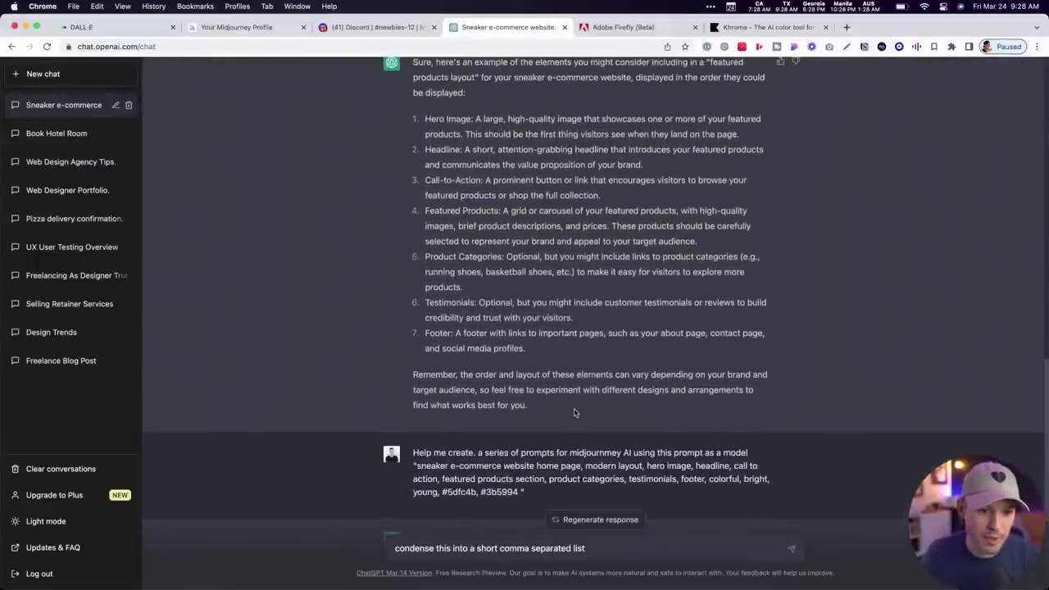
{"action": "scroll", "coordinate": [573, 413], "scroll_direction": "down", "scroll_amount": 5}
{"action": "scroll", "coordinate": [573, 410], "scroll_direction": "up", "scroll_amount": 10}
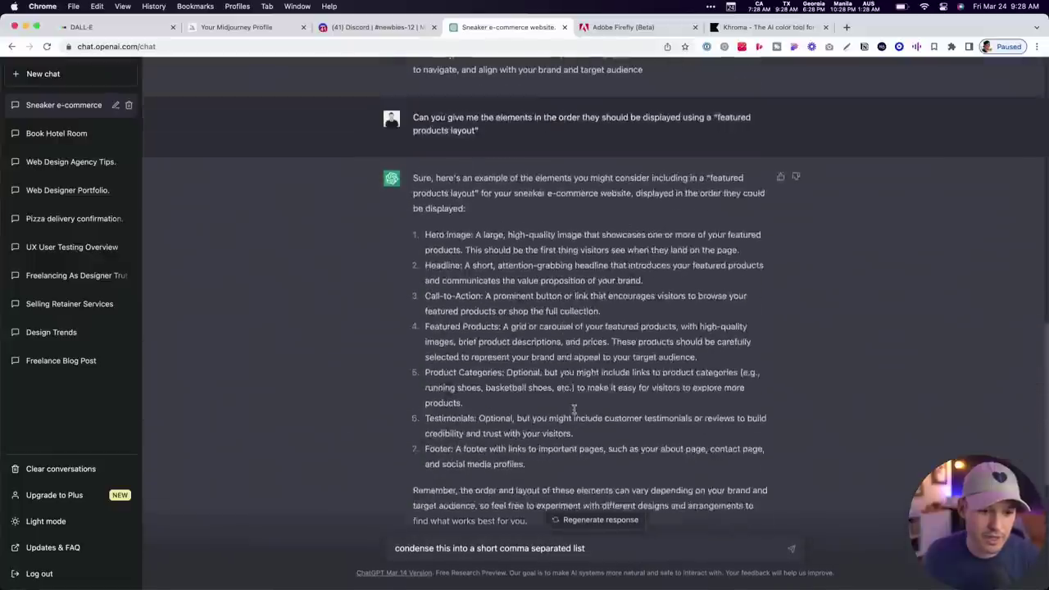
{"action": "scroll", "coordinate": [574, 408], "scroll_direction": "up", "scroll_amount": 3}
{"action": "scroll", "coordinate": [574, 412], "scroll_direction": "down", "scroll_amount": 3}
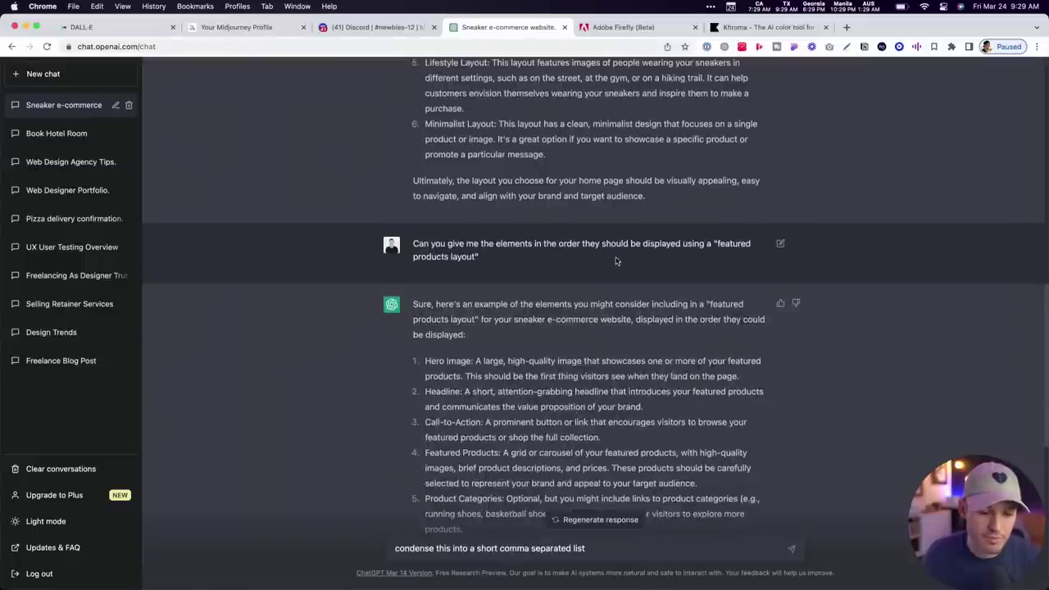
{"action": "scroll", "coordinate": [616, 260], "scroll_direction": "down", "scroll_amount": 10}
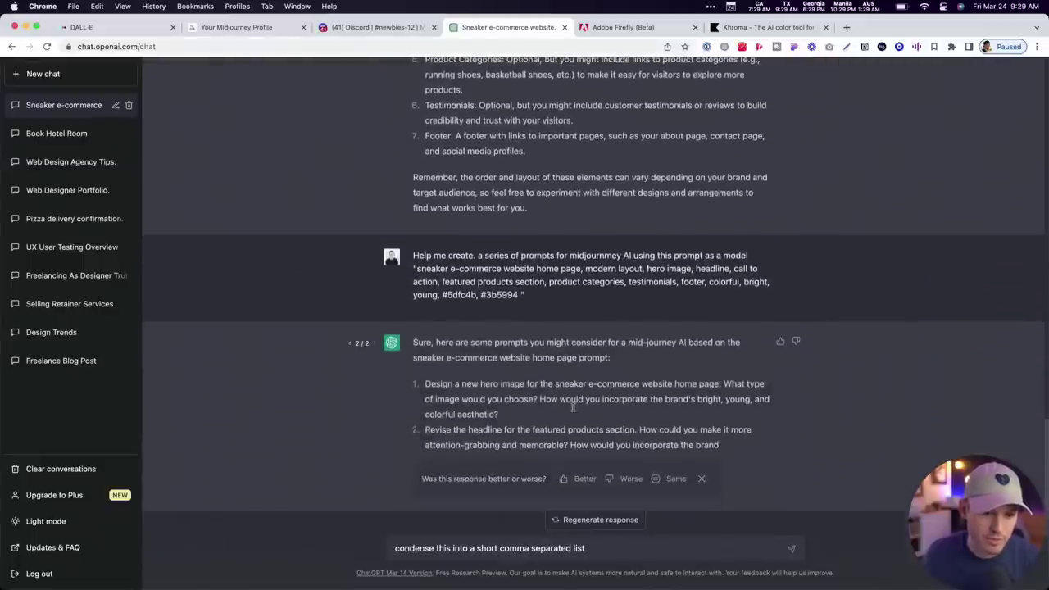
{"action": "left_click", "coordinate": [780, 257]}
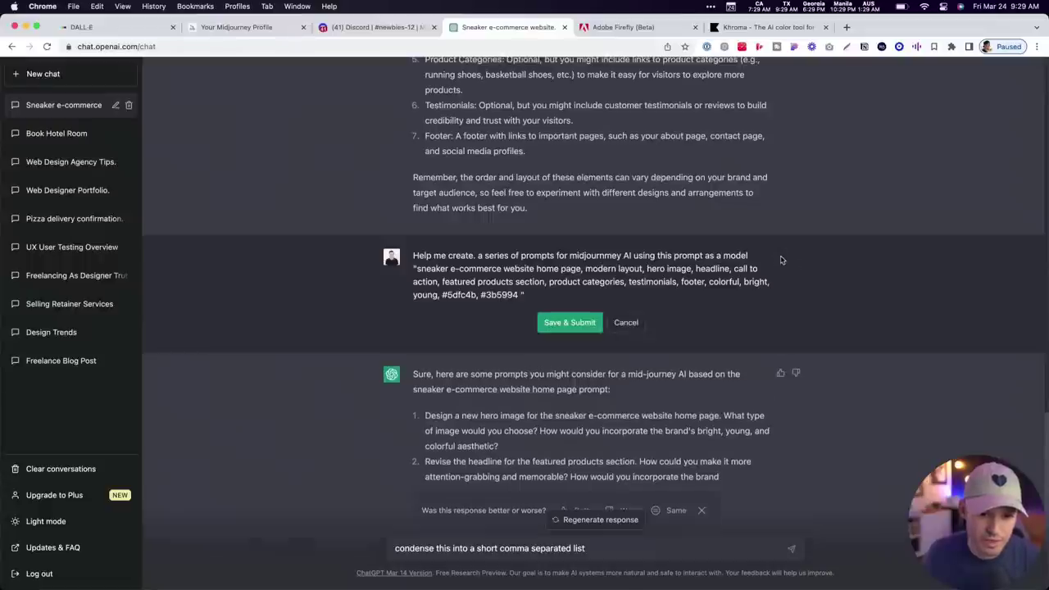
{"action": "left_click", "coordinate": [569, 323]}
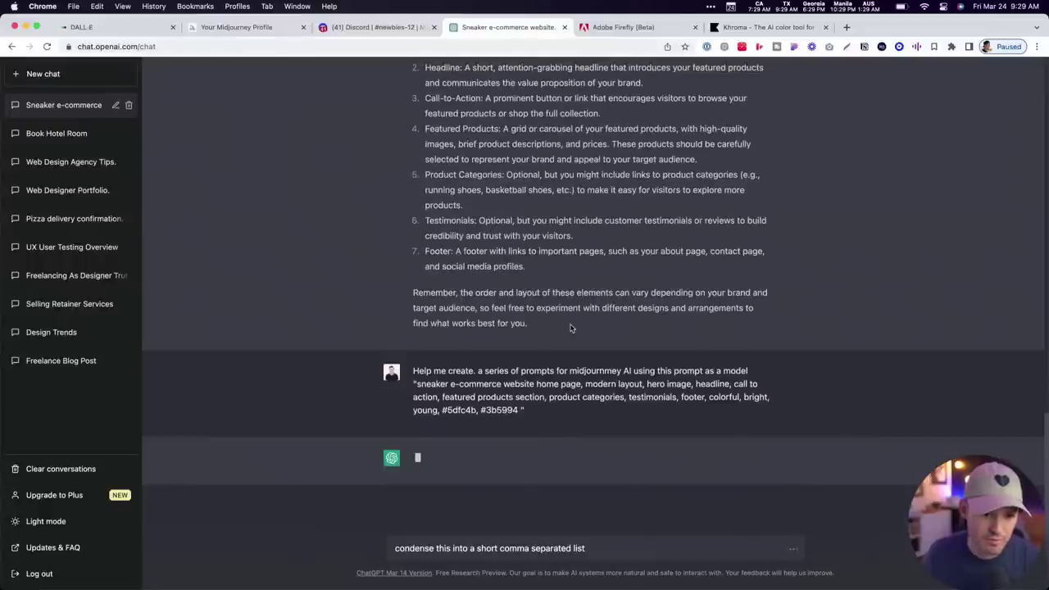
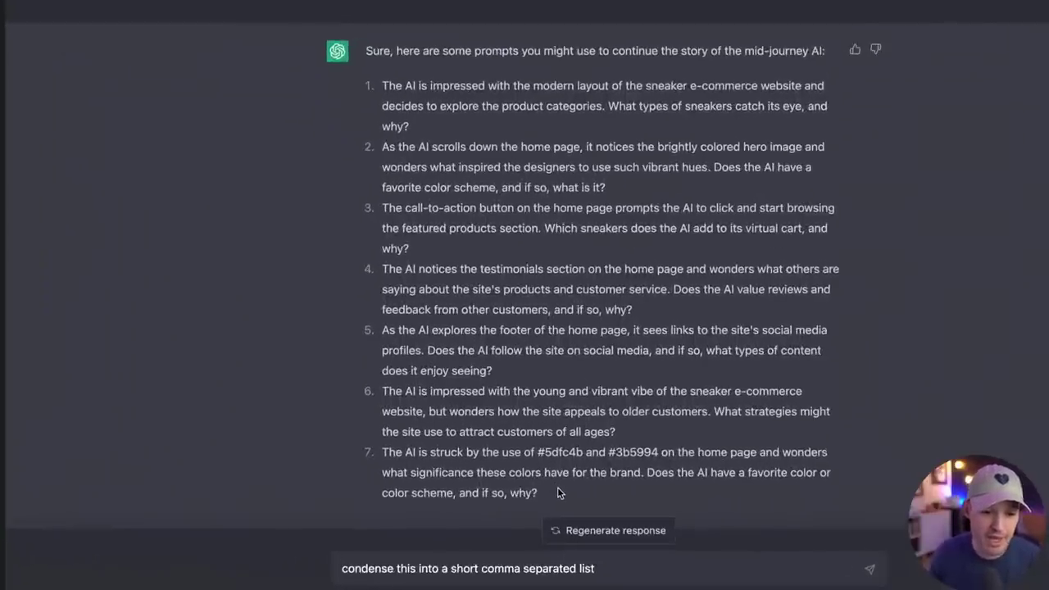
Replace the old ChatGPT prompt with a request for Midjourney prompts to design the sneaker website
{"action": "scroll", "coordinate": [558, 487], "scroll_direction": "up", "scroll_amount": 1}
{"action": "scroll", "coordinate": [557, 486], "scroll_direction": "down", "scroll_amount": 1}
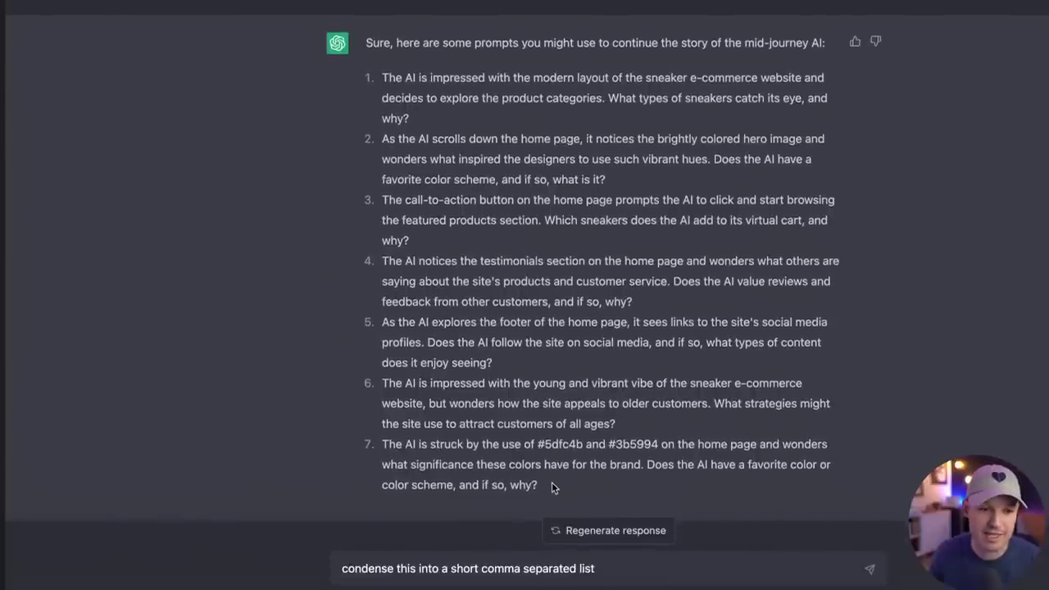
{"action": "scroll", "coordinate": [537, 440], "scroll_direction": "up", "scroll_amount": 1}
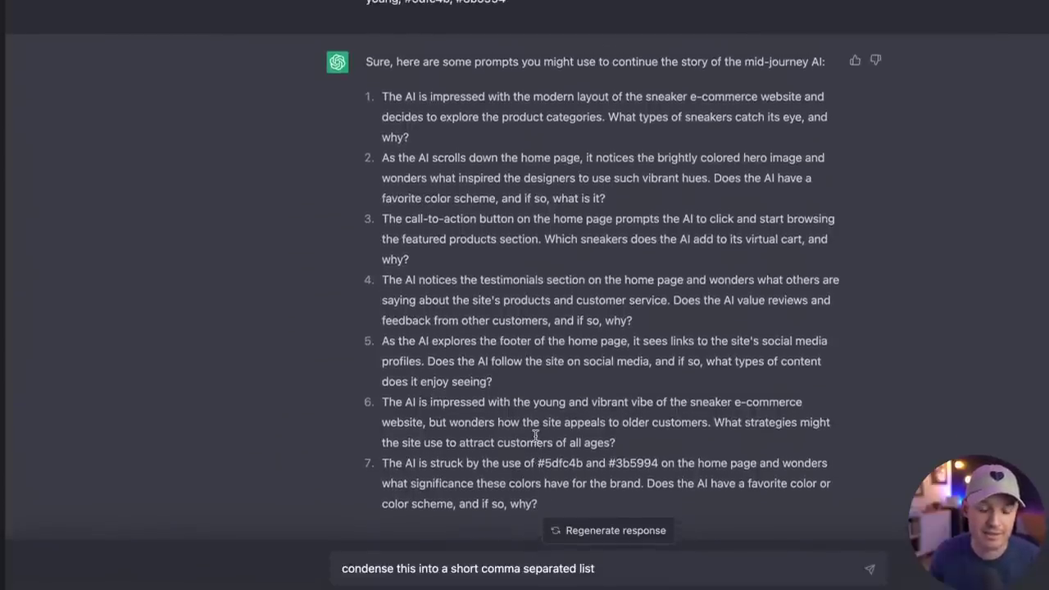
{"action": "triple_click", "coordinate": [476, 567]}
{"action": "type", "text": "write me a series"}
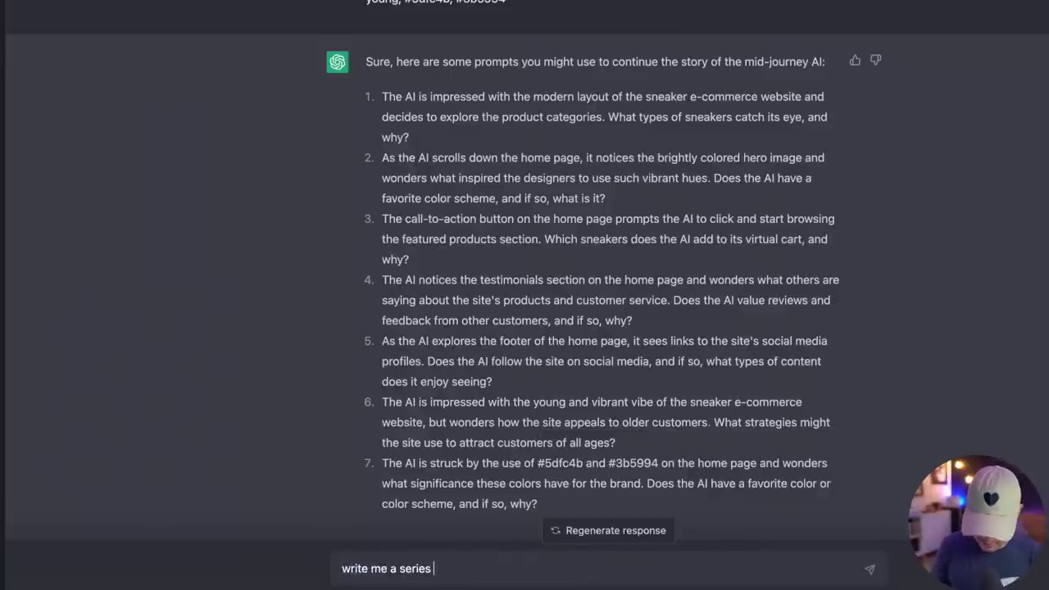
{"action": "type", "text": "mp"}
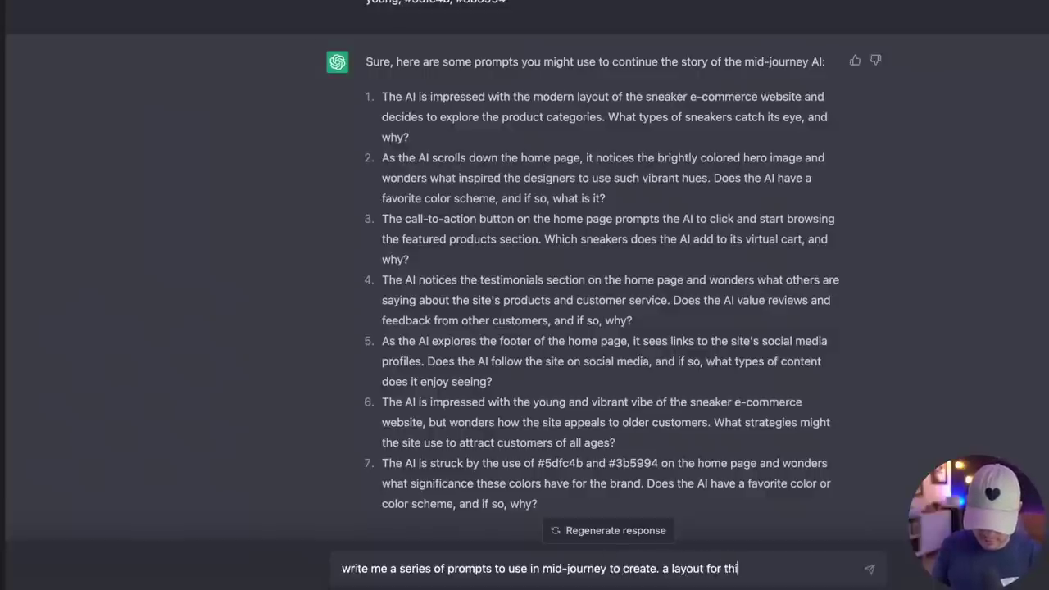
{"action": "type", "text": "s"}
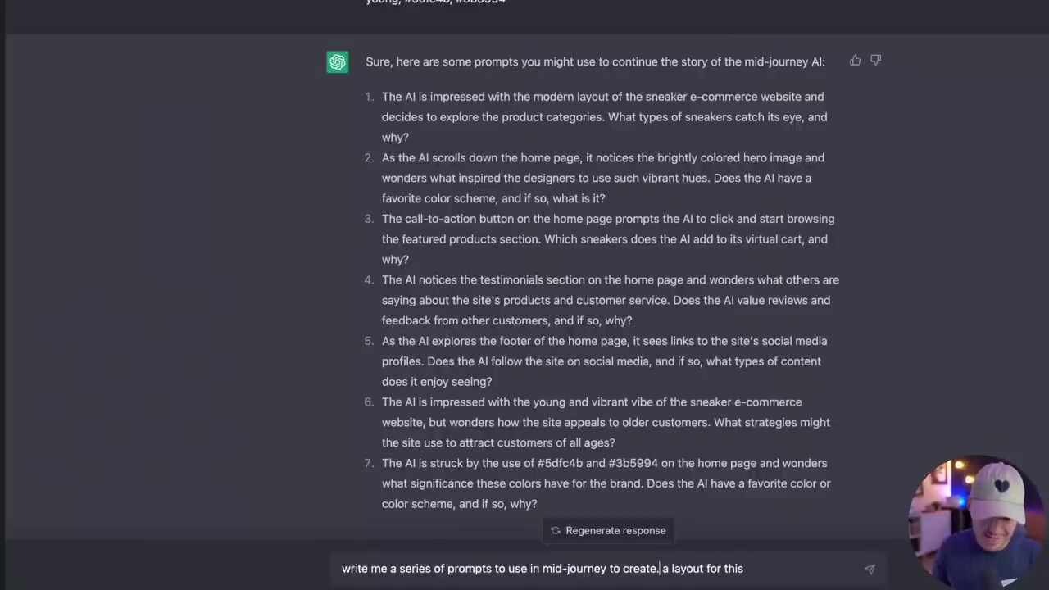
{"action": "type", "text": "design"}
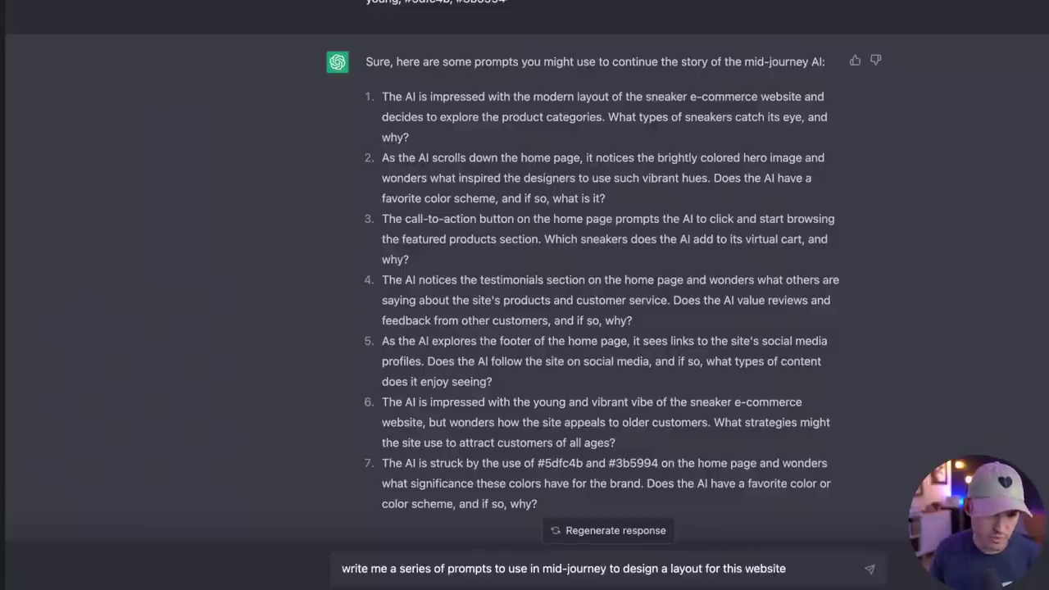
{"action": "type", "text": " website"}
{"action": "key", "text": "Return"}
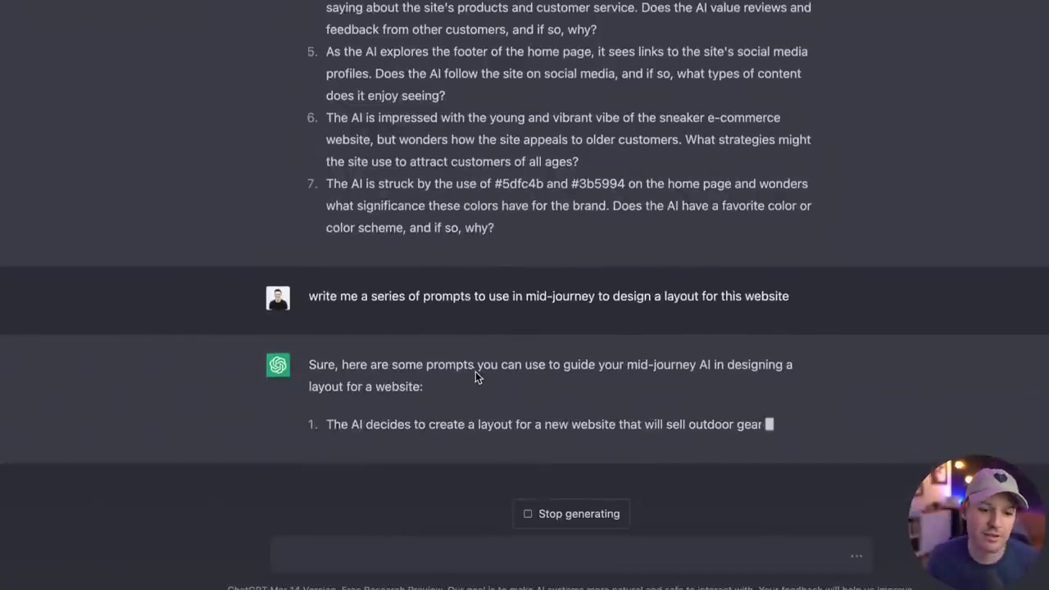
{"action": "scroll", "coordinate": [478, 368], "scroll_direction": "up", "scroll_amount": 5}
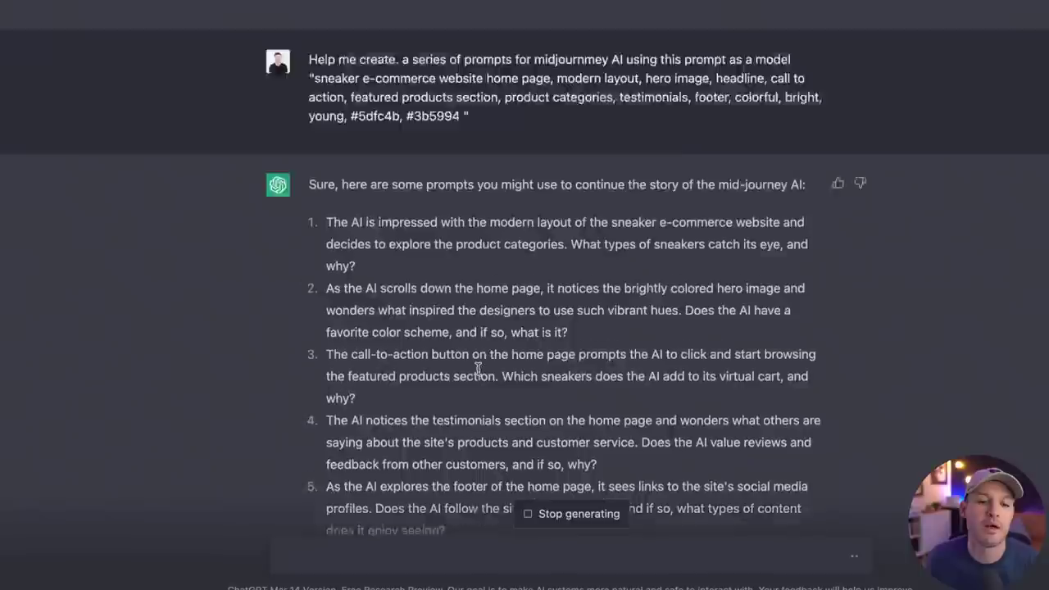
{"action": "scroll", "coordinate": [478, 368], "scroll_direction": "up", "scroll_amount": 3}
{"action": "scroll", "coordinate": [478, 368], "scroll_direction": "up", "scroll_amount": 5}
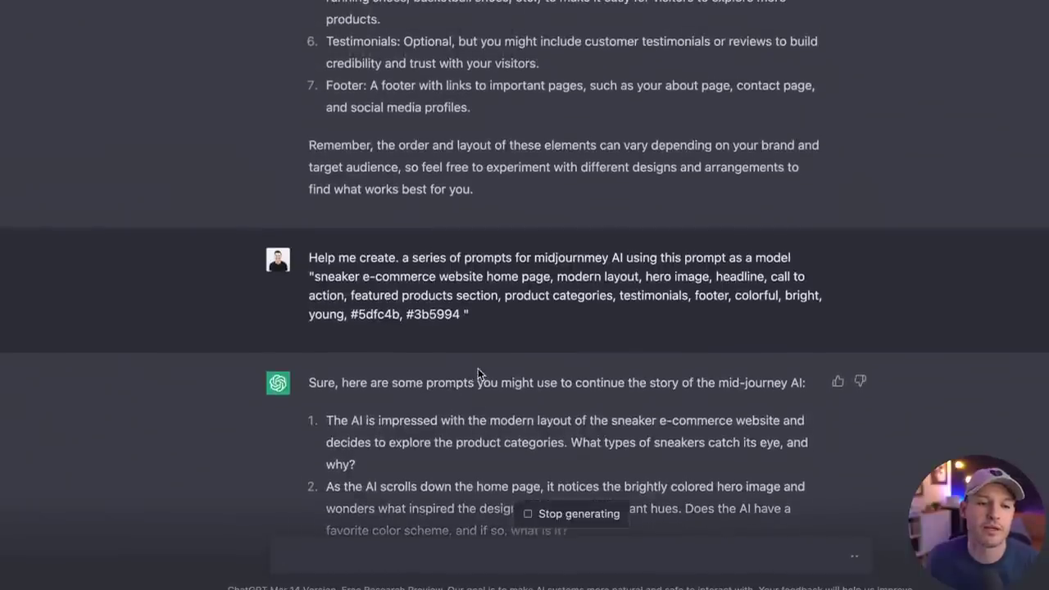
{"action": "scroll", "coordinate": [479, 375], "scroll_direction": "up", "scroll_amount": 6}
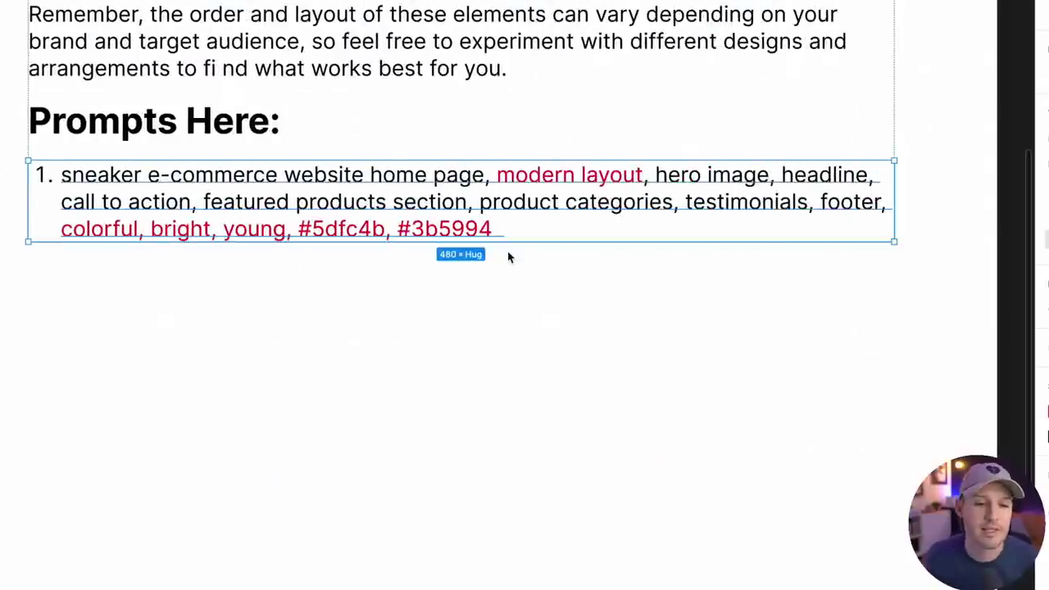
Select the saved sneaker prompt in Figma, then go to the Midjourney profile tab in Chrome
{"action": "double_click", "coordinate": [485, 200]}
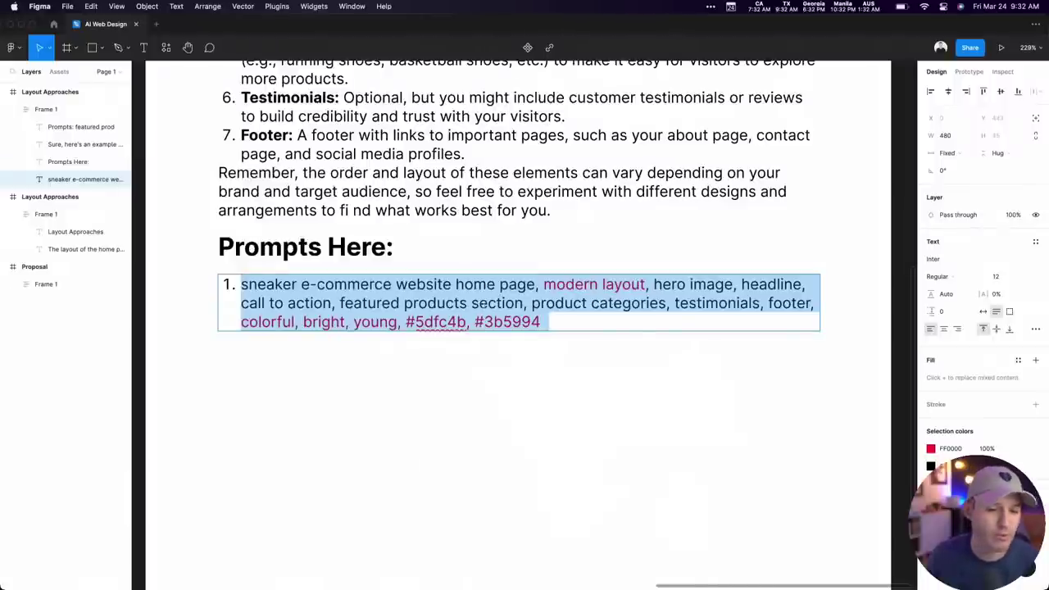
{"action": "key", "text": "ctrl+Up"}
{"action": "key", "text": "ctrl+Left"}
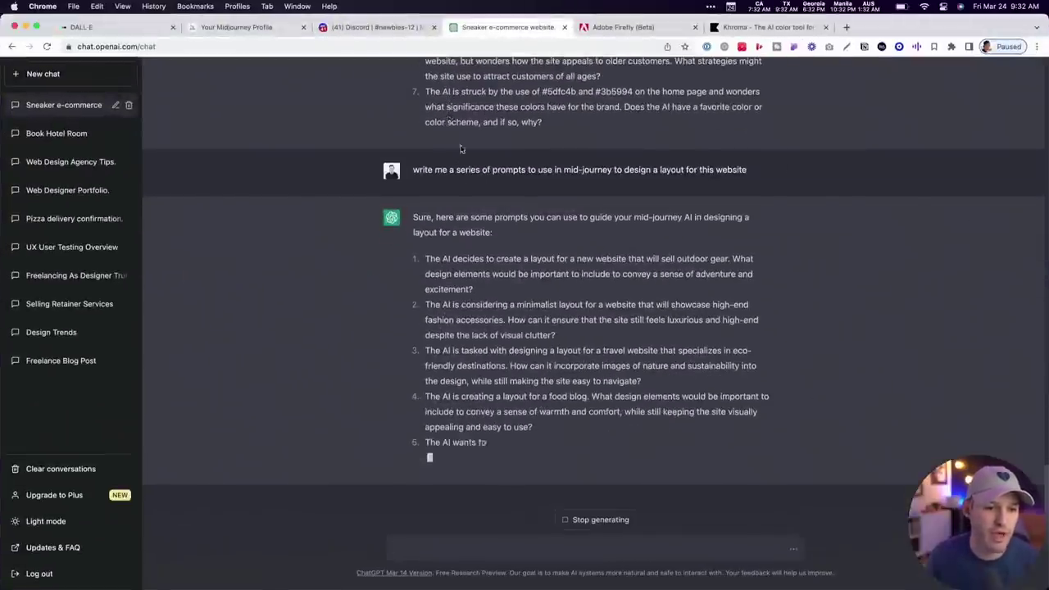
{"action": "left_click", "coordinate": [250, 31]}
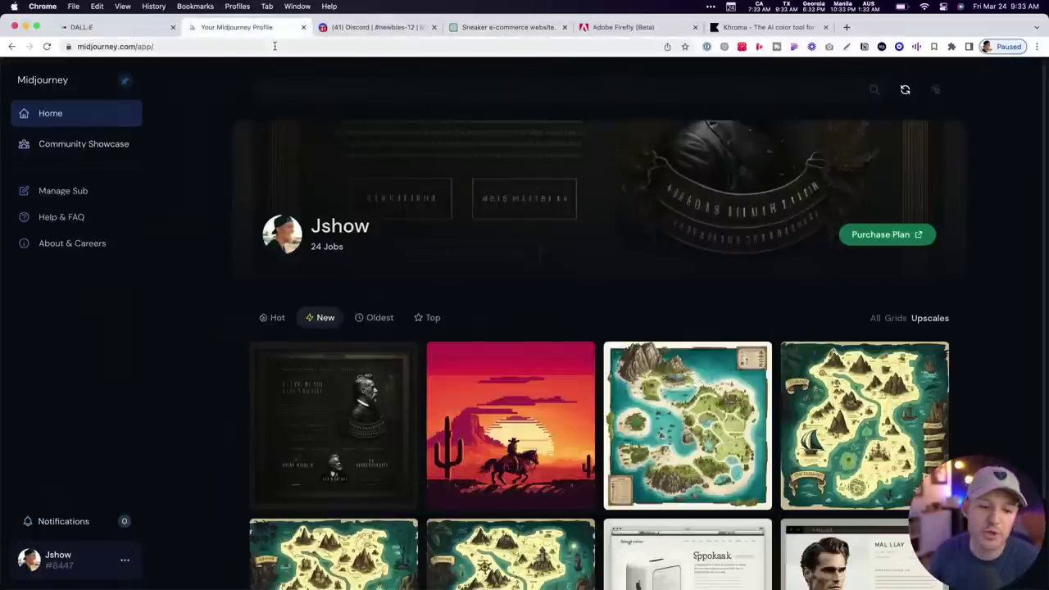
View the barber-shop website image full-size in the Midjourney gallery, then close it
{"action": "scroll", "coordinate": [657, 319], "scroll_direction": "down", "scroll_amount": 3}
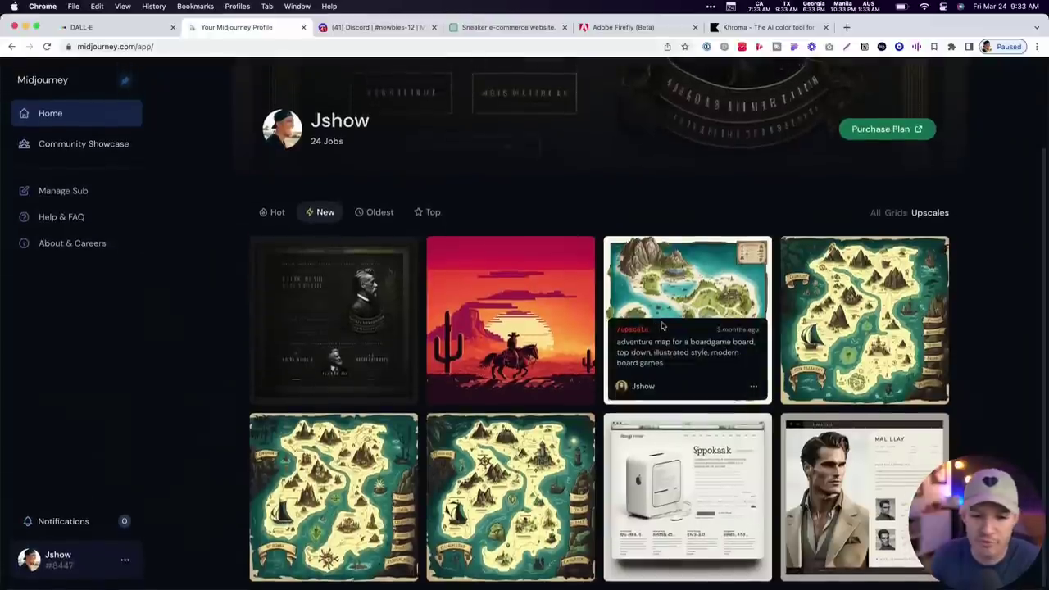
{"action": "left_click", "coordinate": [344, 286]}
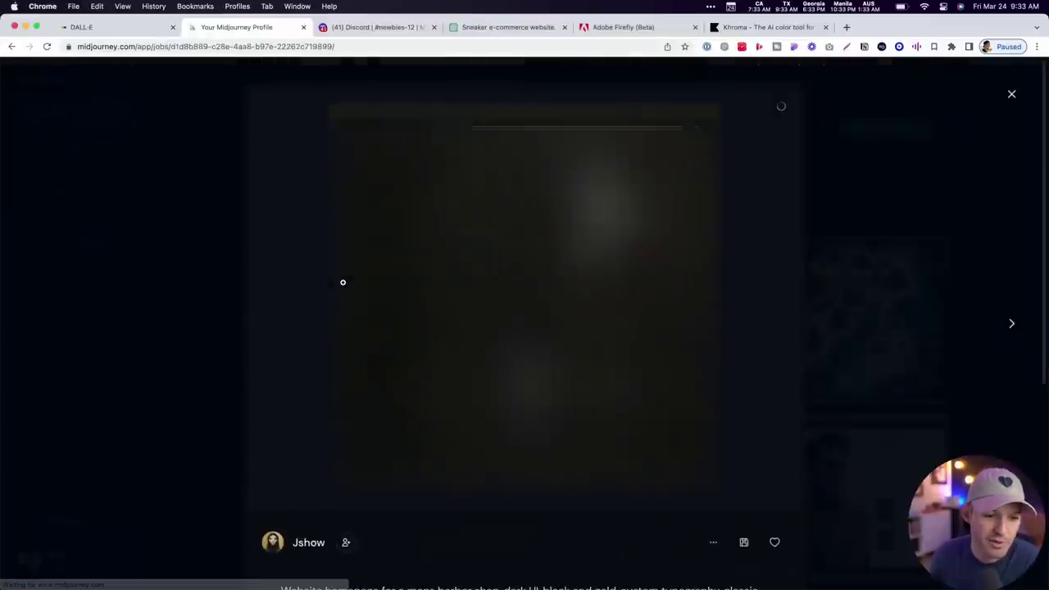
{"action": "scroll", "coordinate": [498, 358], "scroll_direction": "down", "scroll_amount": 5}
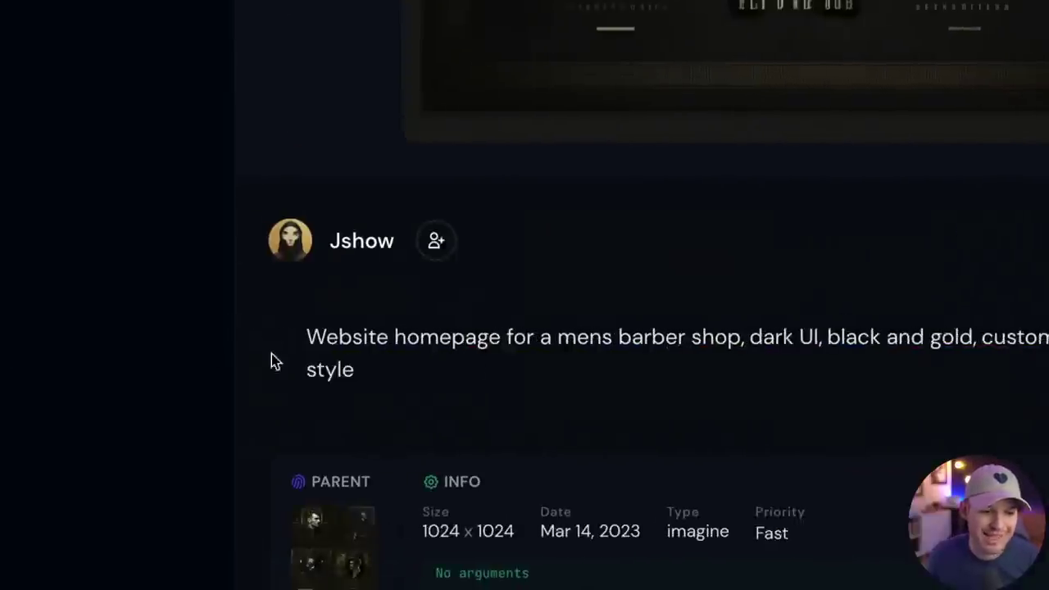
{"action": "scroll", "coordinate": [423, 199], "scroll_direction": "down", "scroll_amount": 2}
{"action": "scroll", "coordinate": [459, 213], "scroll_direction": "up", "scroll_amount": 5}
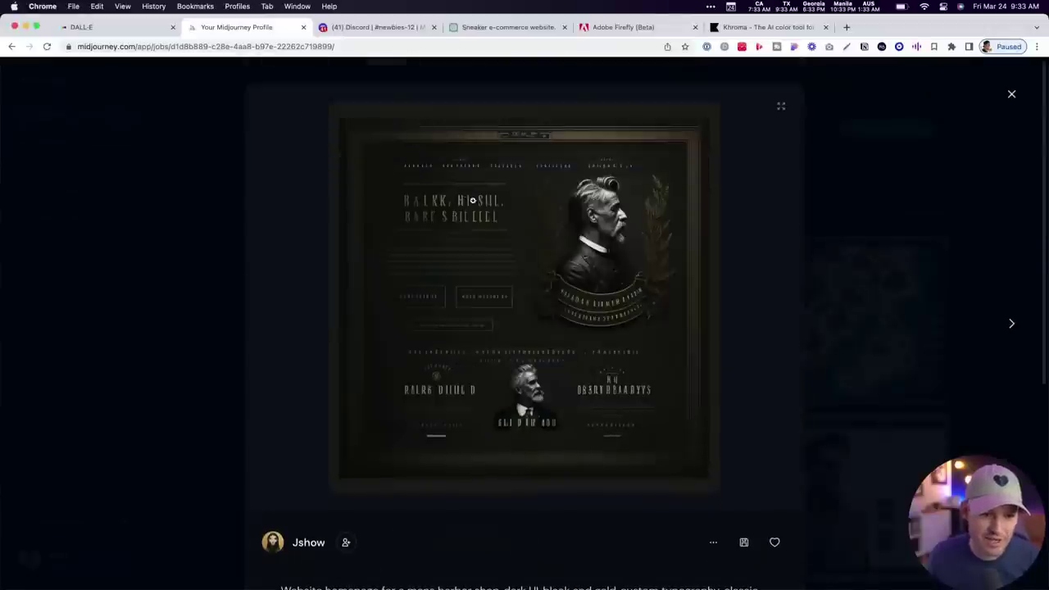
{"action": "scroll", "coordinate": [506, 286], "scroll_direction": "down", "scroll_amount": 1}
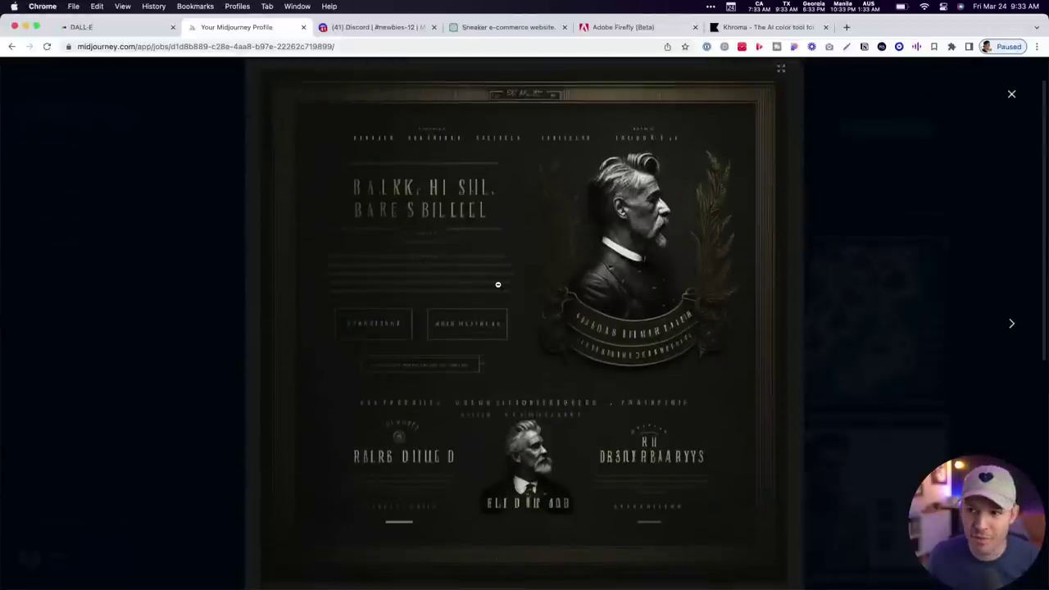
{"action": "key", "text": "Escape"}
Inspect the pixel-art cowboy sunset and island adventure map images up close
{"action": "left_click", "coordinate": [507, 288]}
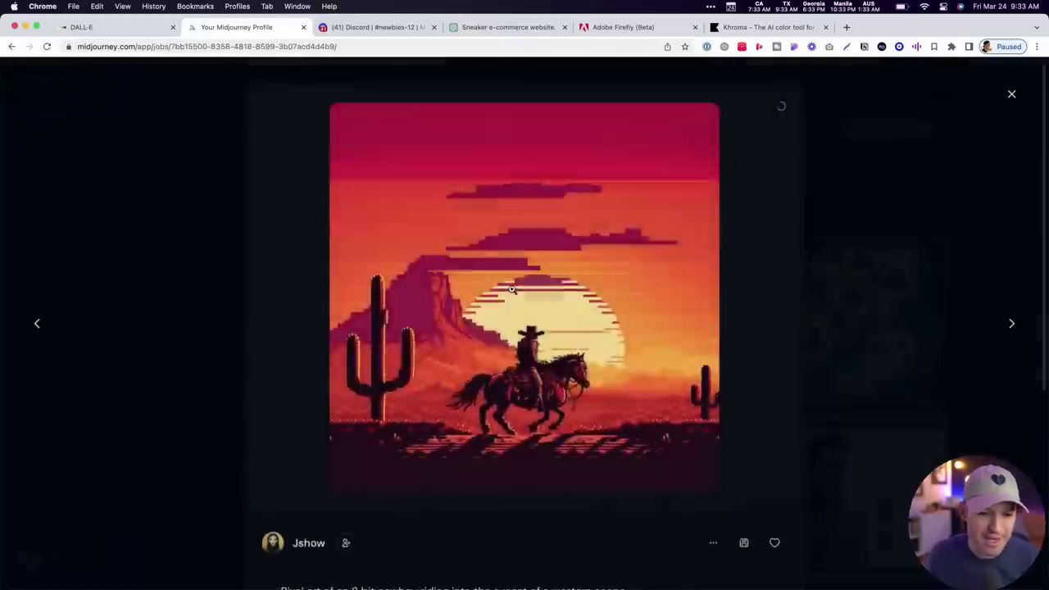
{"action": "scroll", "coordinate": [522, 503], "scroll_direction": "down", "scroll_amount": 1}
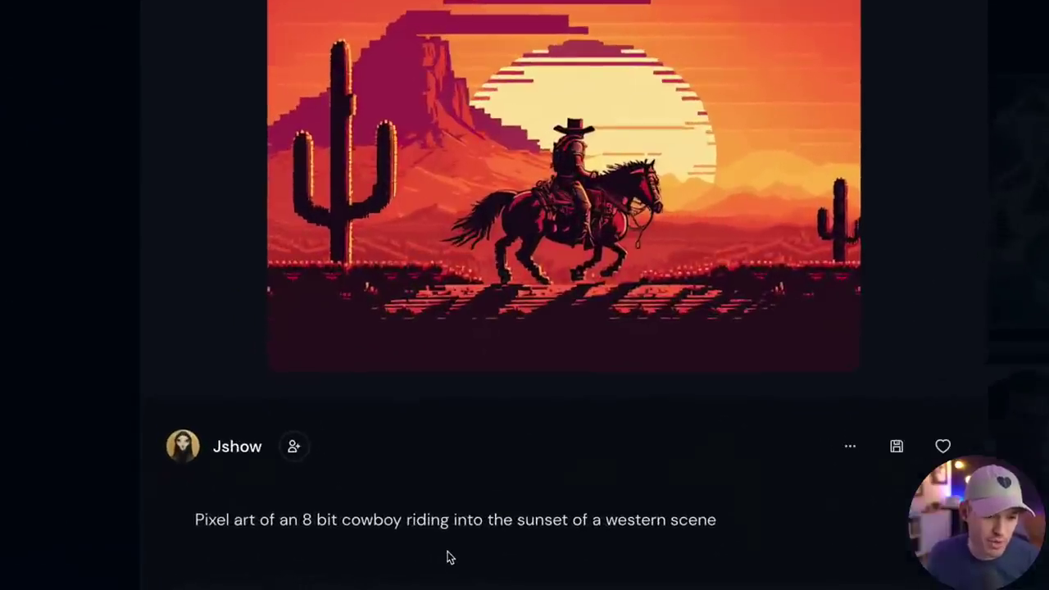
{"action": "scroll", "coordinate": [714, 494], "scroll_direction": "up", "scroll_amount": 2}
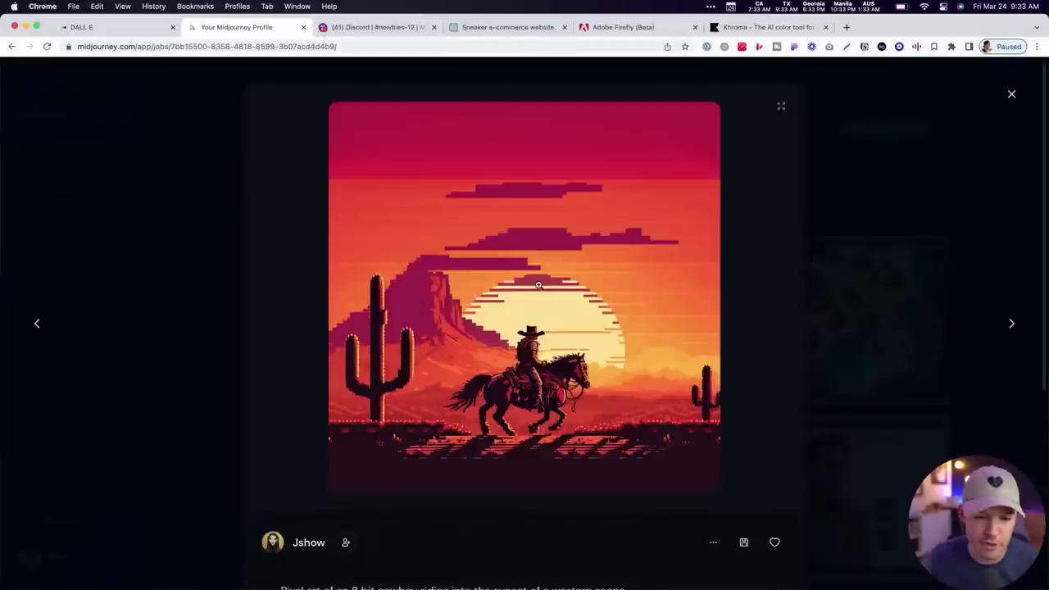
{"action": "key", "text": "Escape"}
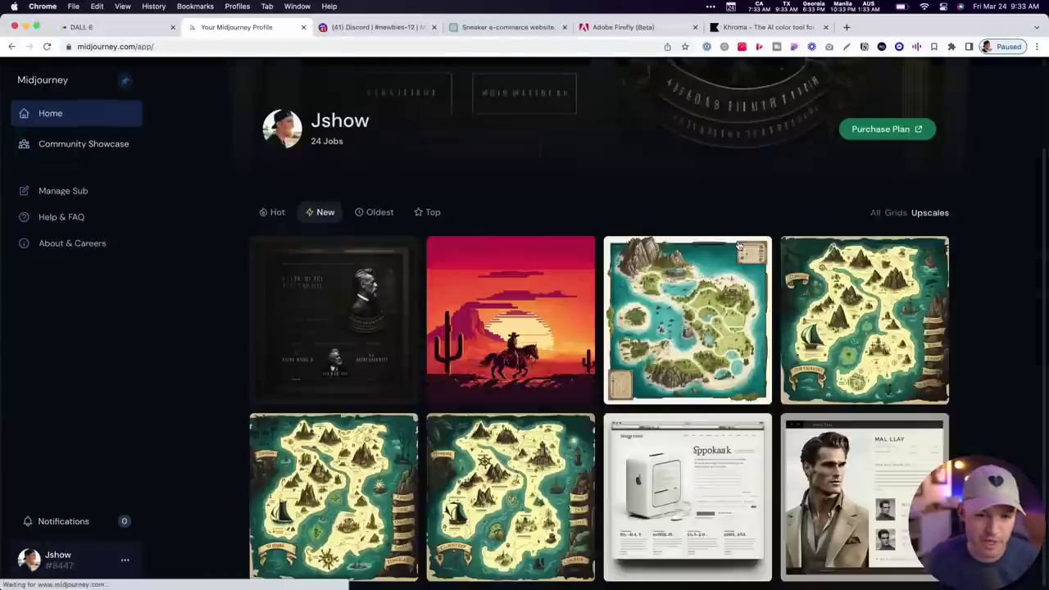
{"action": "left_click", "coordinate": [741, 326]}
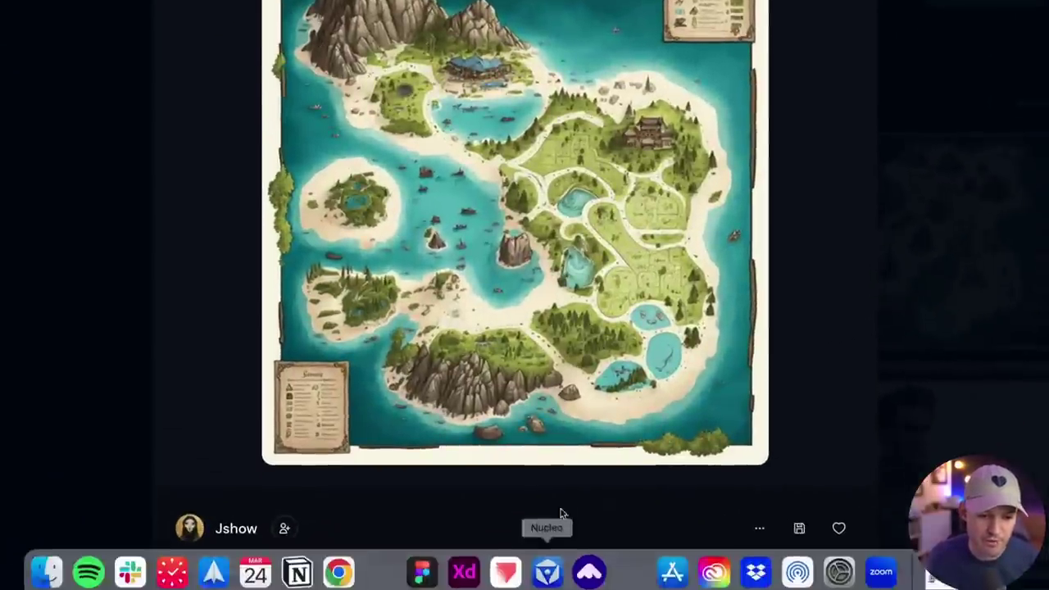
{"action": "scroll", "coordinate": [566, 492], "scroll_direction": "down", "scroll_amount": 2}
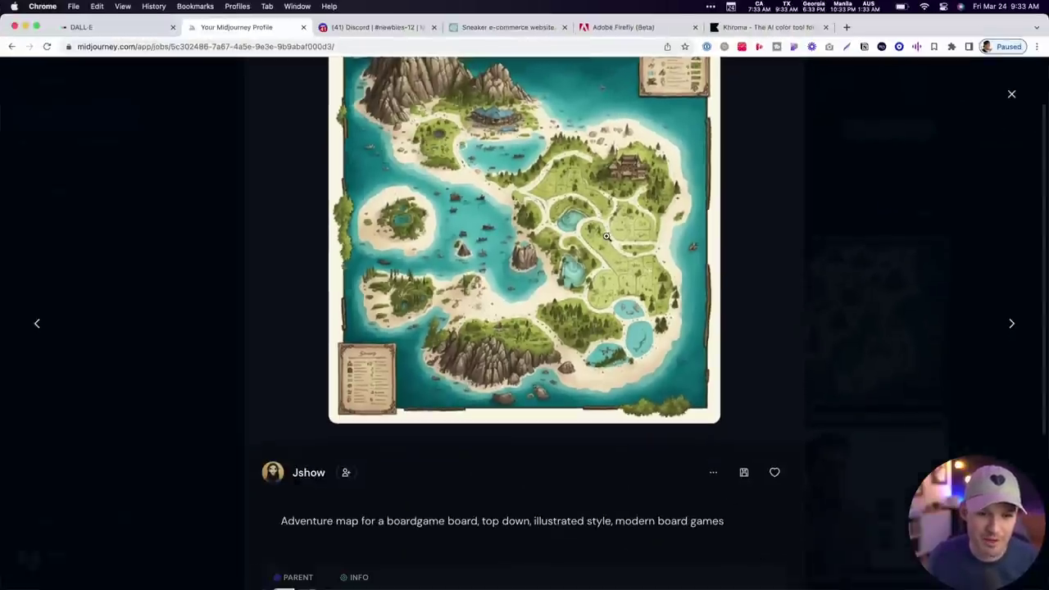
{"action": "key", "text": "Escape"}
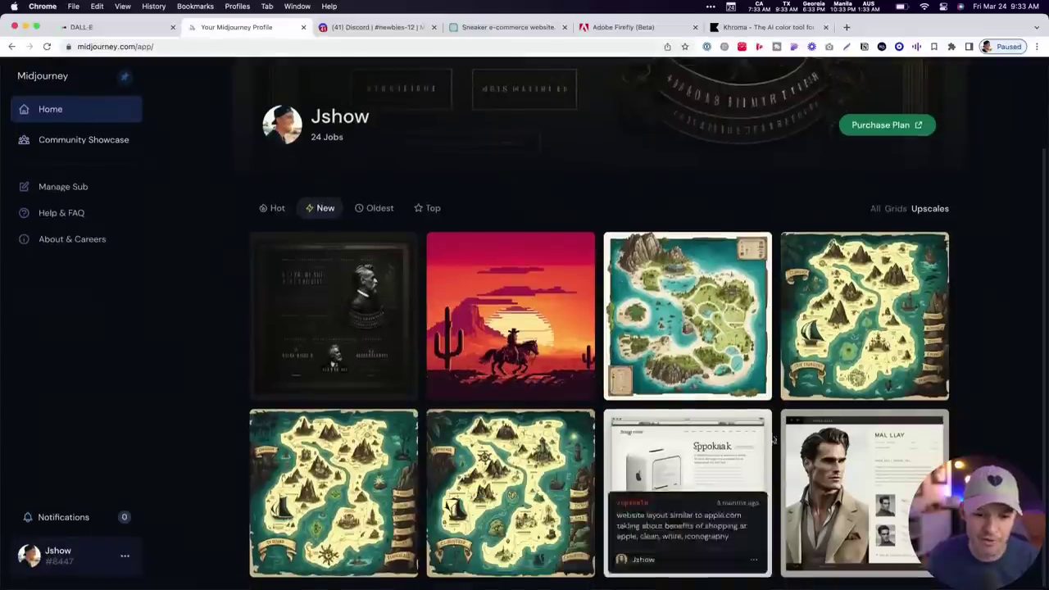
Examine the menswear website mockup and its prompt, then close the viewer
{"action": "left_click", "coordinate": [864, 452]}
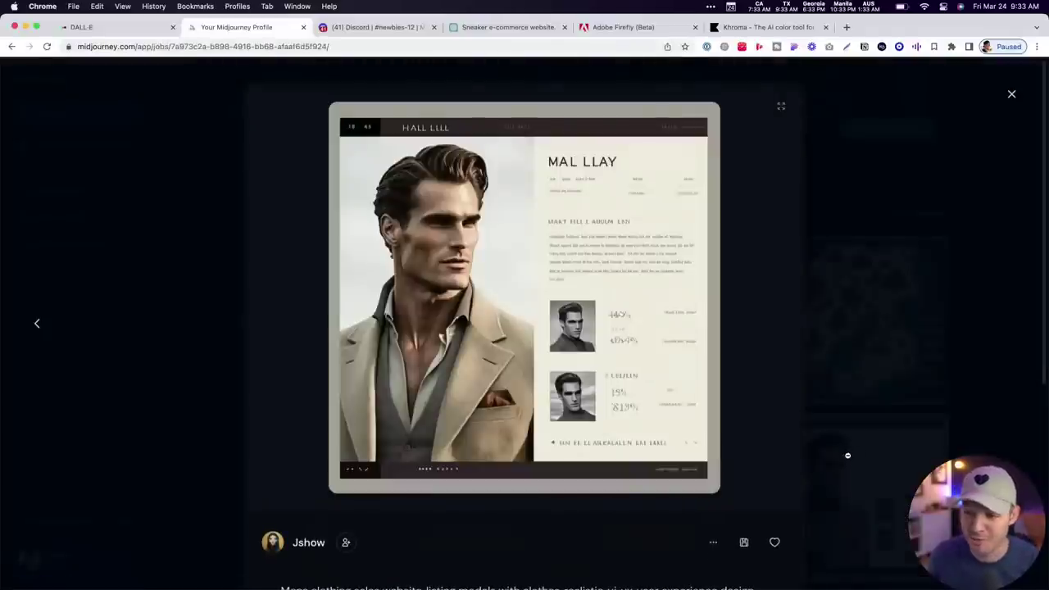
{"action": "scroll", "coordinate": [660, 488], "scroll_direction": "down", "scroll_amount": 1}
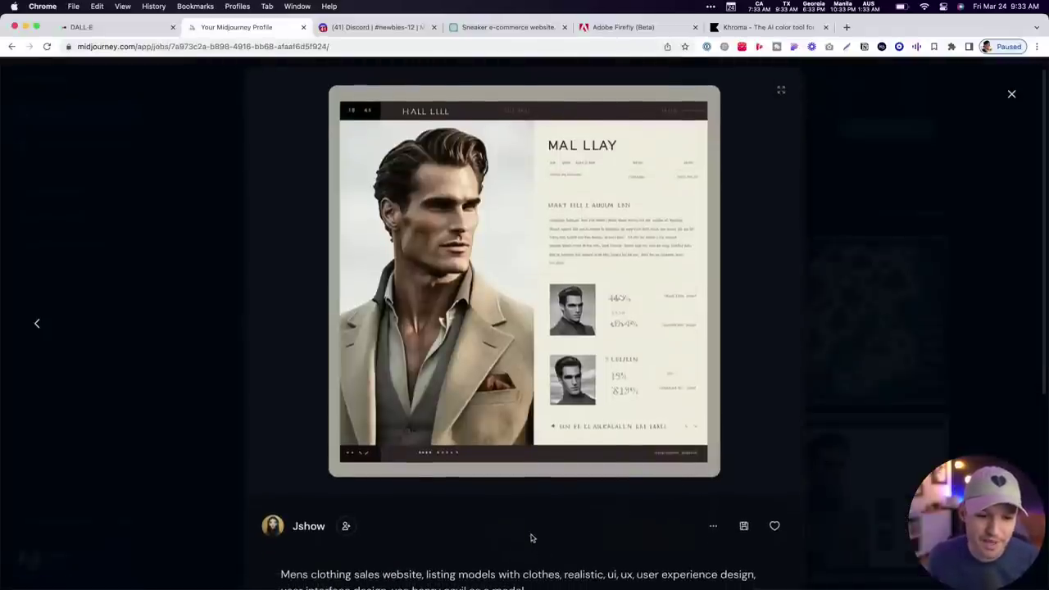
{"action": "scroll", "coordinate": [533, 541], "scroll_direction": "down", "scroll_amount": 1}
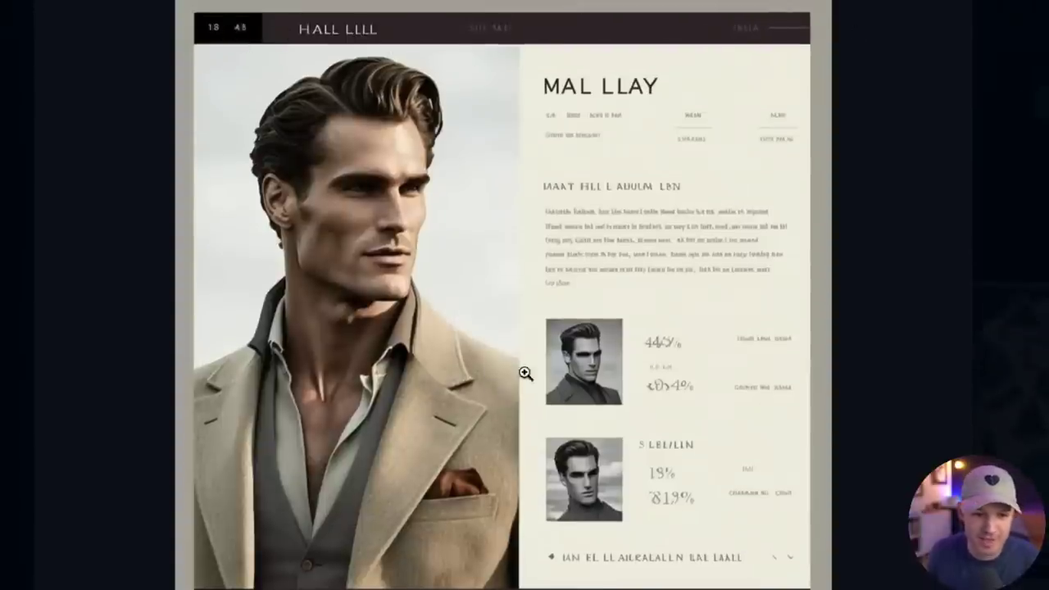
{"action": "key", "text": "Escape"}
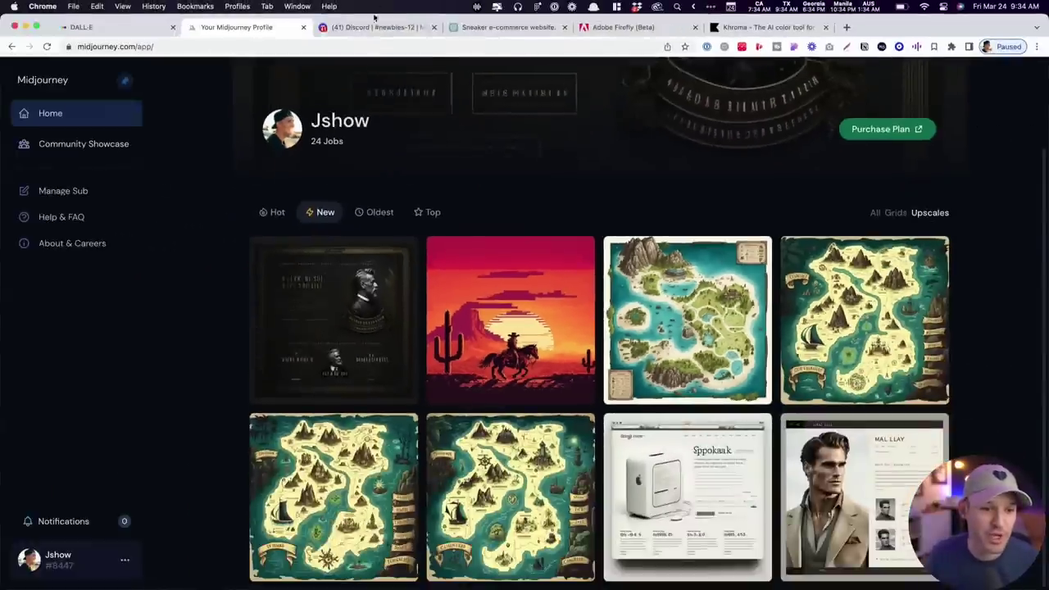
In Discord's newbies-12 channel, mark new messages as read and jump to the latest messages
{"action": "left_click", "coordinate": [377, 27]}
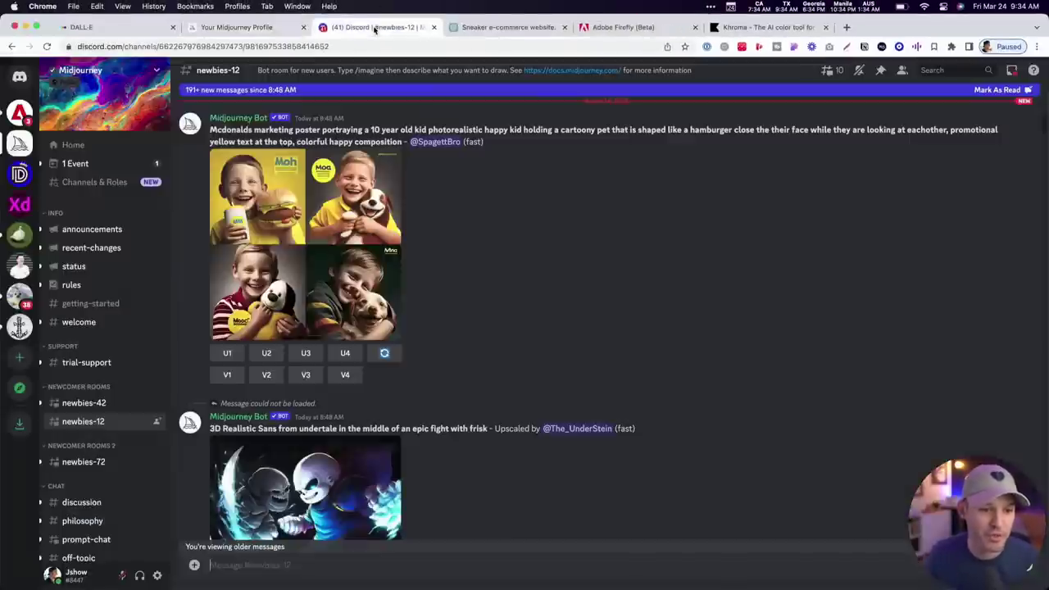
{"action": "mouse_move", "coordinate": [70, 421]}
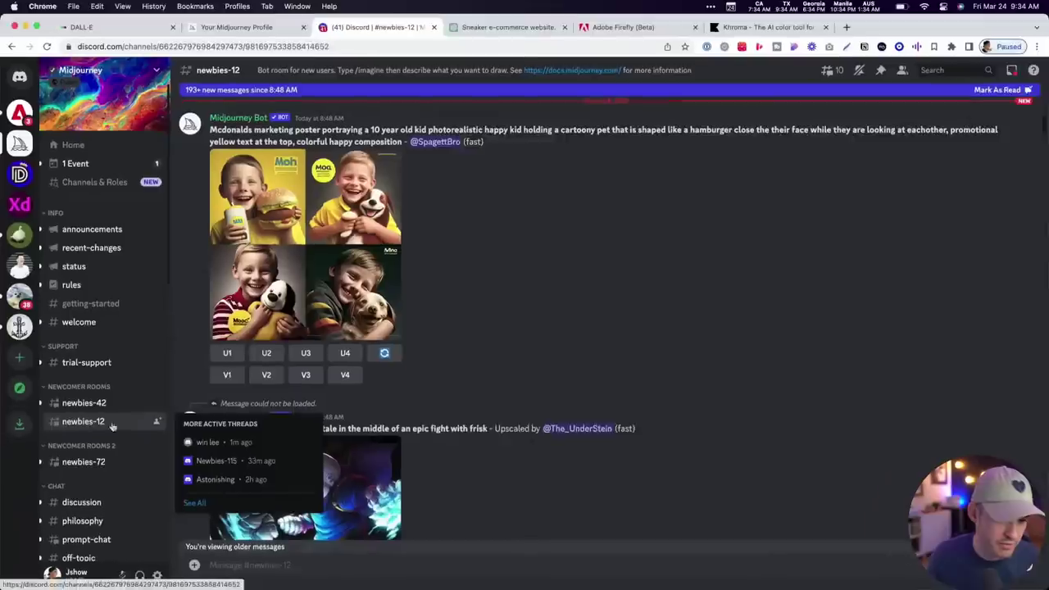
{"action": "scroll", "coordinate": [726, 396], "scroll_direction": "down", "scroll_amount": 10}
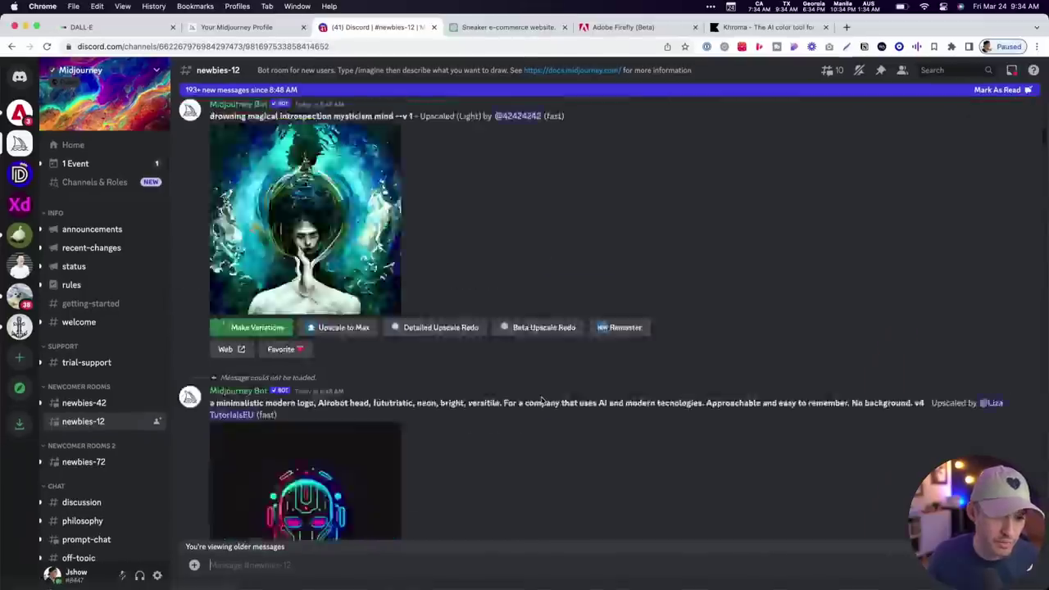
{"action": "scroll", "coordinate": [540, 403], "scroll_direction": "down", "scroll_amount": 15}
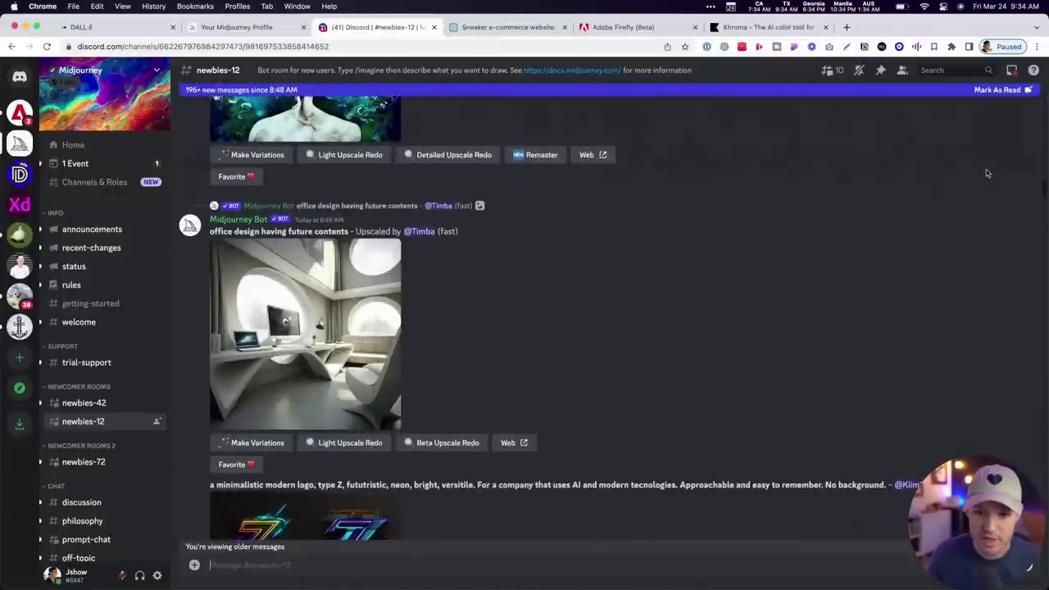
{"action": "left_click", "coordinate": [1014, 90]}
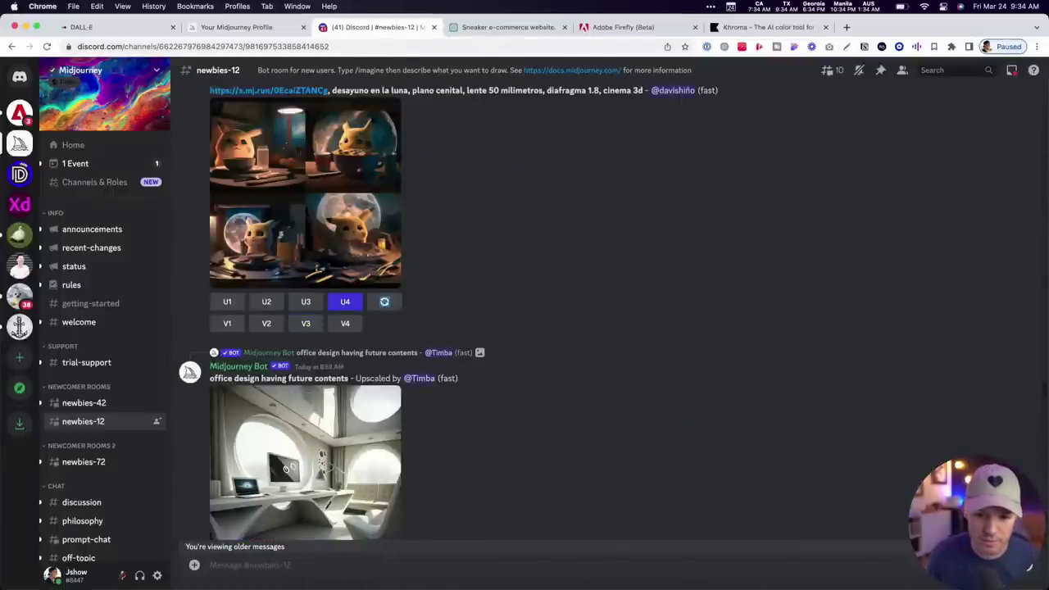
{"action": "left_click", "coordinate": [406, 561]}
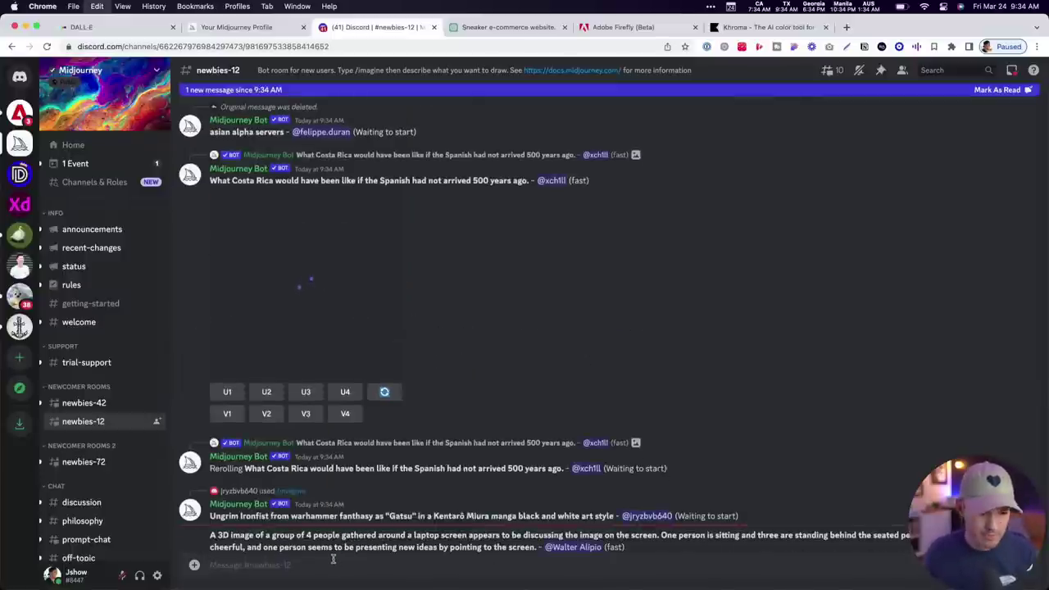
Paste and post the sneaker website prompt in newbies-12
{"action": "key", "text": "super+v"}
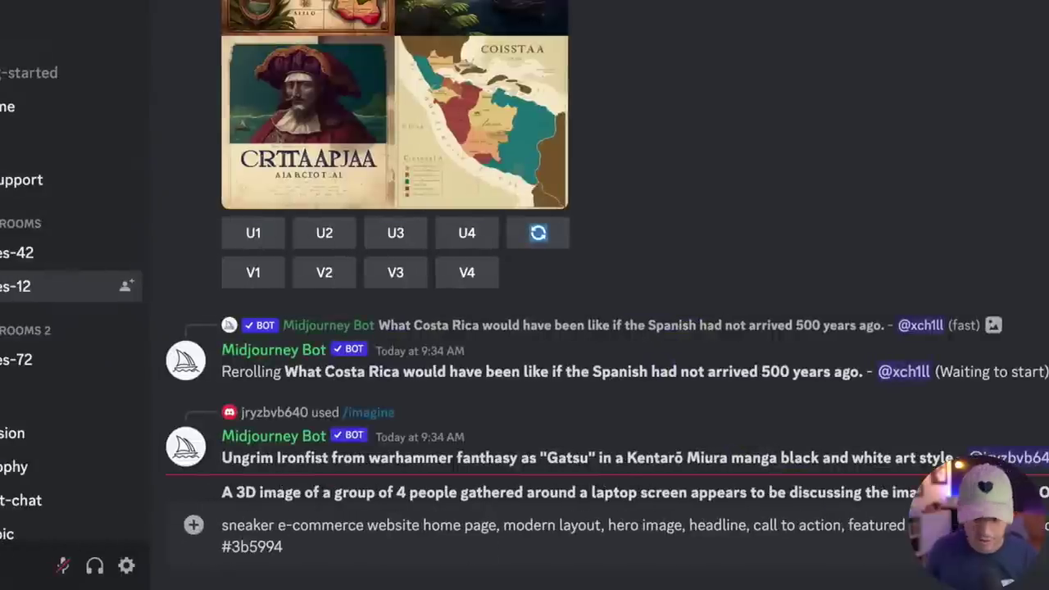
{"action": "key", "text": "Return"}
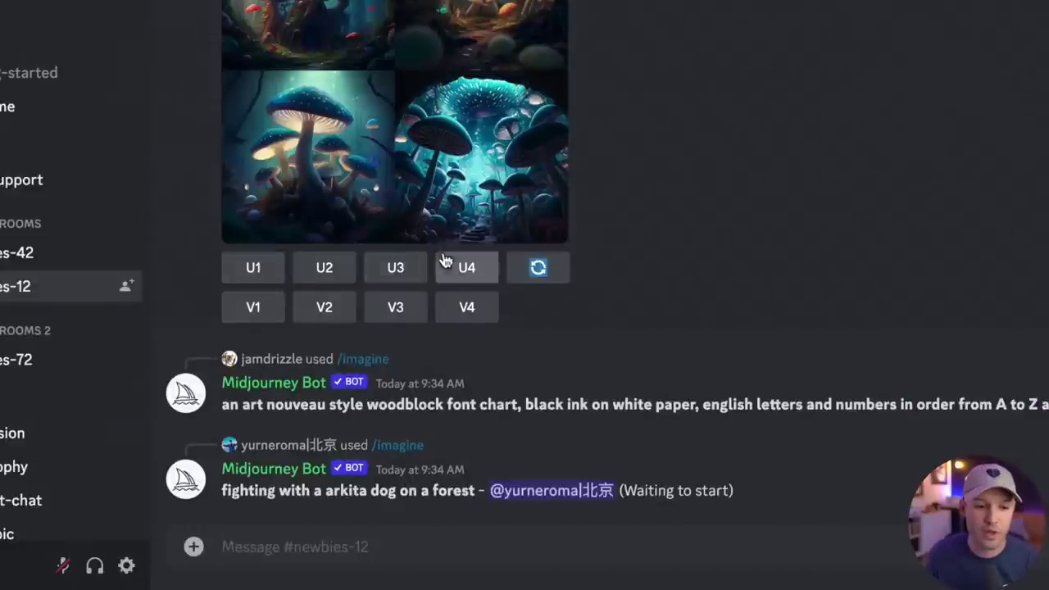
{"action": "scroll", "coordinate": [299, 267], "scroll_direction": "up", "scroll_amount": 1}
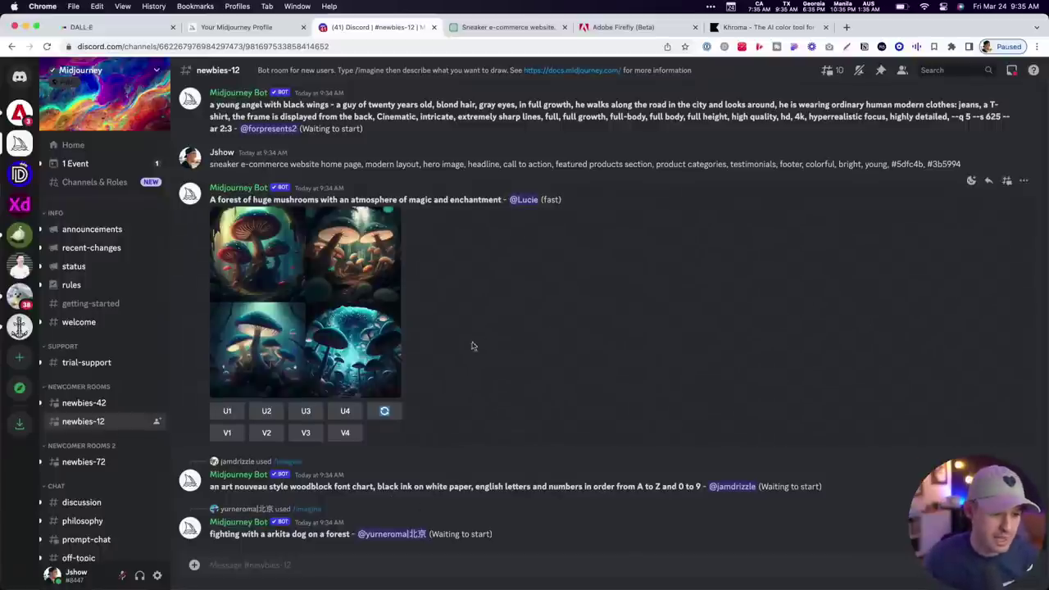
{"action": "scroll", "coordinate": [471, 346], "scroll_direction": "up", "scroll_amount": 3}
{"action": "scroll", "coordinate": [482, 344], "scroll_direction": "down", "scroll_amount": 3}
{"action": "scroll", "coordinate": [482, 346], "scroll_direction": "up", "scroll_amount": 5}
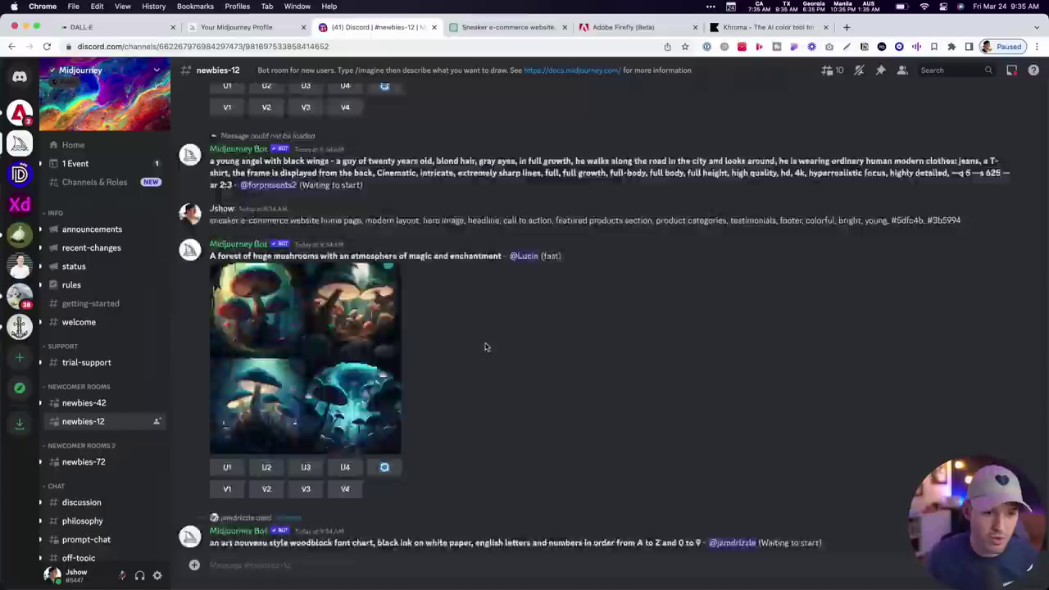
{"action": "scroll", "coordinate": [486, 347], "scroll_direction": "down", "scroll_amount": 5}
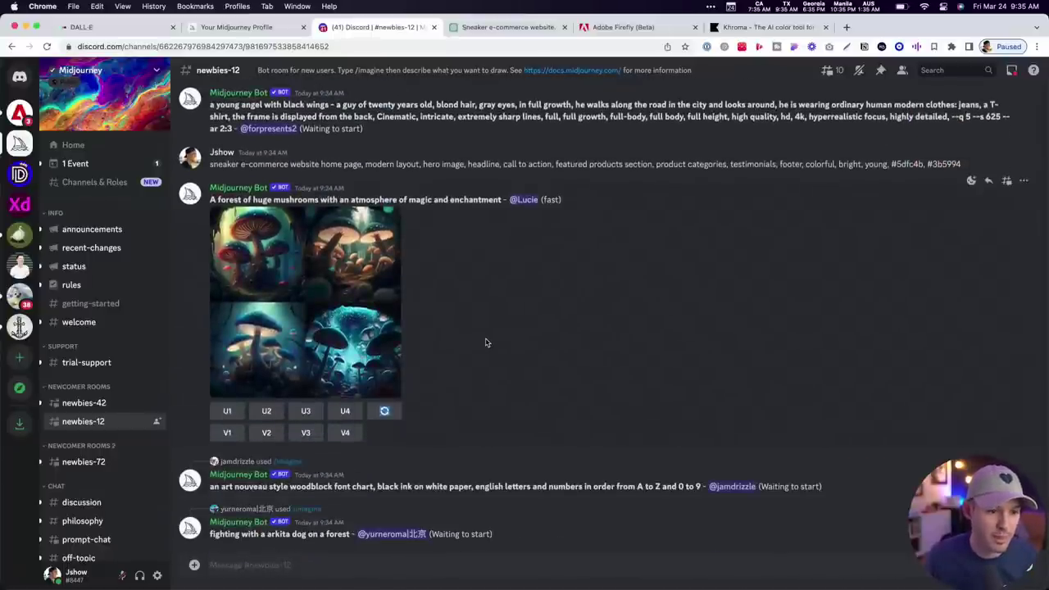
{"action": "scroll", "coordinate": [487, 342], "scroll_direction": "up", "scroll_amount": 5}
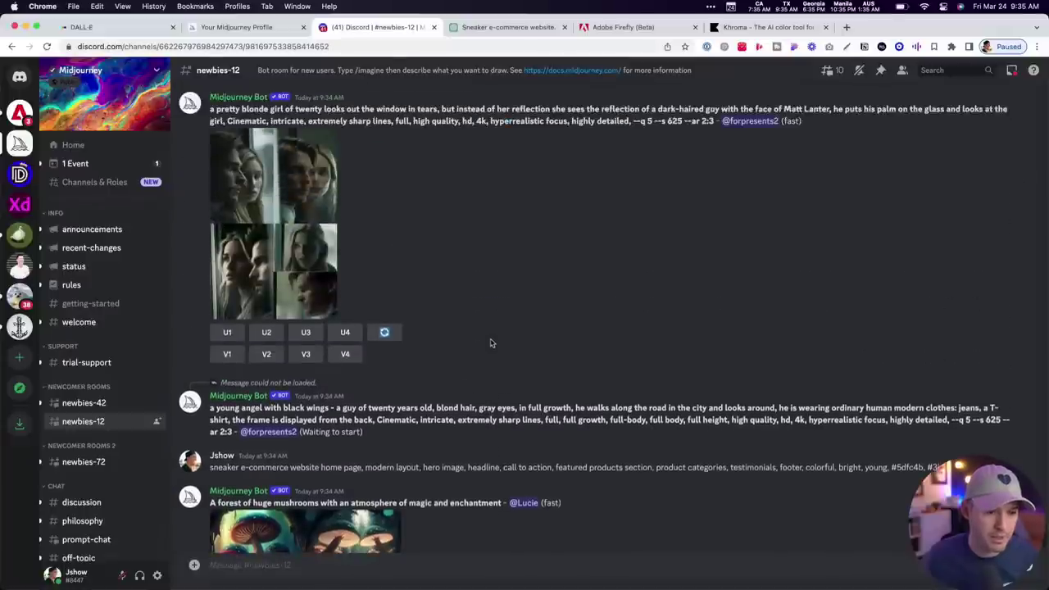
{"action": "scroll", "coordinate": [490, 343], "scroll_direction": "down", "scroll_amount": 5}
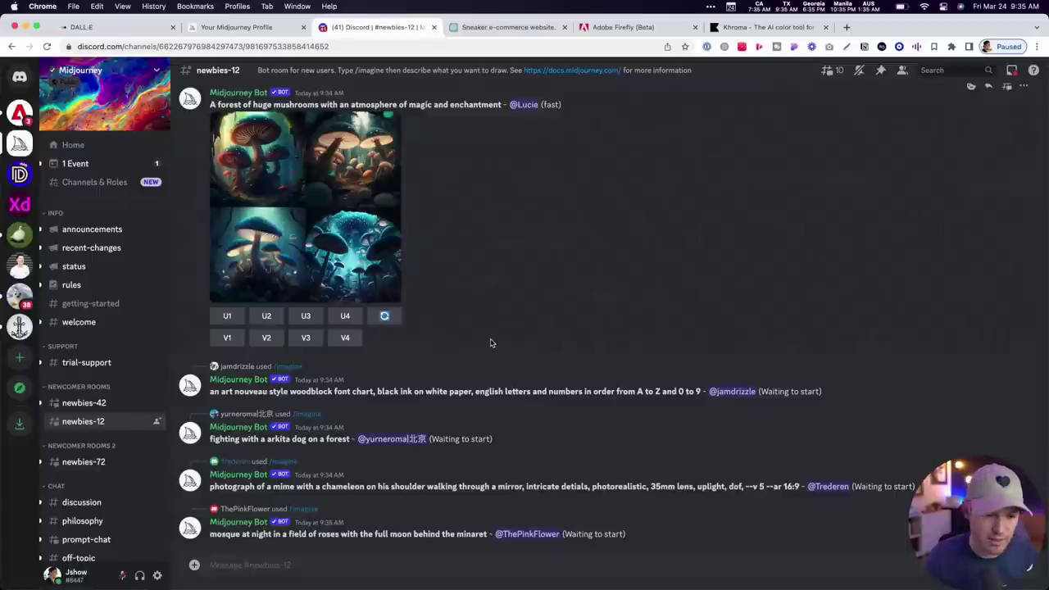
Try generating the sneaker prompt in DALL-E, hit the no-credits wall, and return to Discord
{"action": "left_click", "coordinate": [220, 28]}
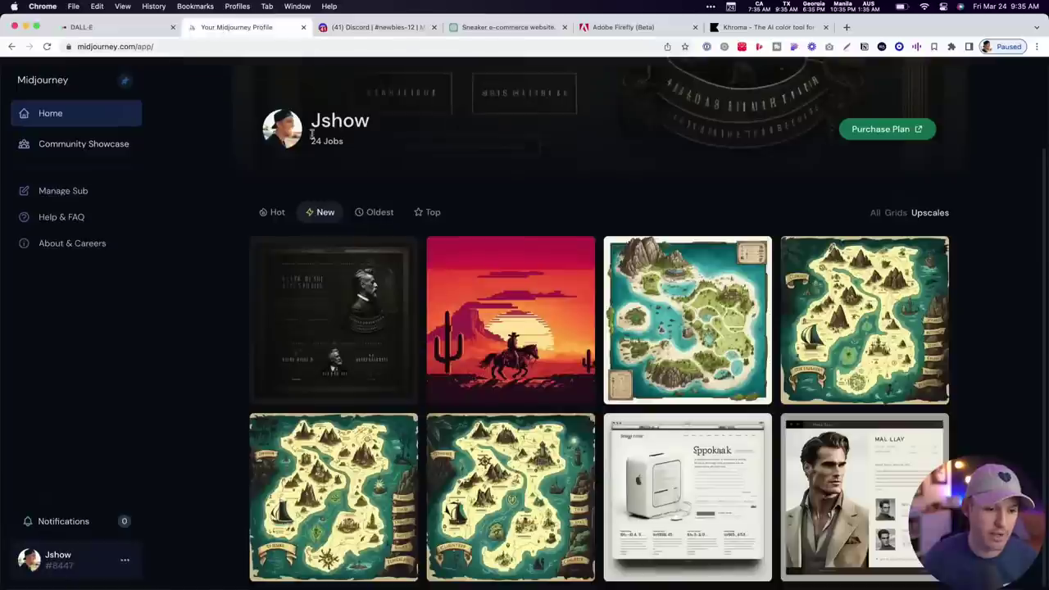
{"action": "left_click", "coordinate": [114, 27]}
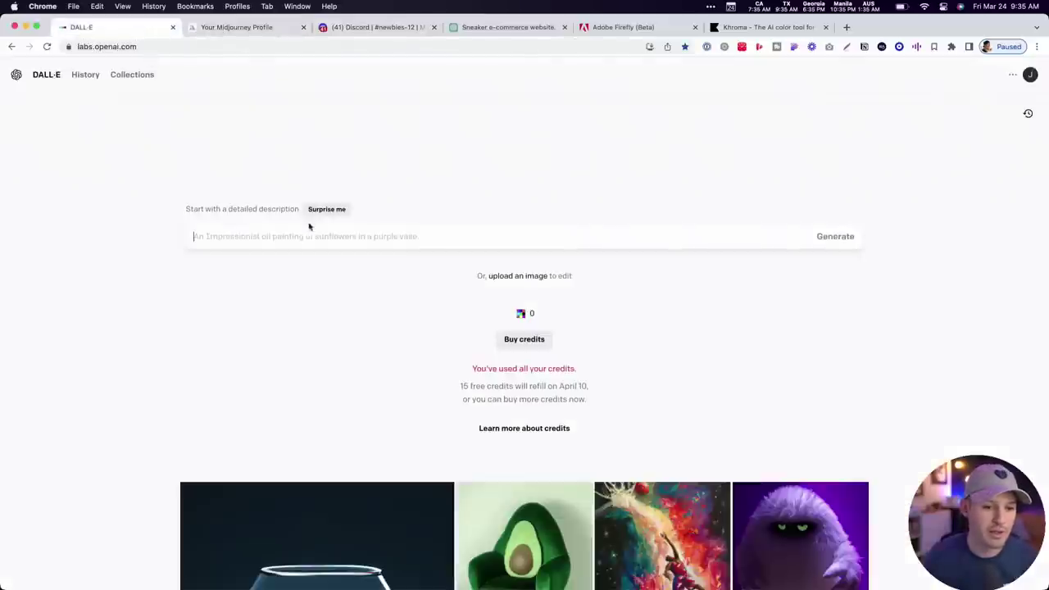
{"action": "key", "text": "super+v"}
{"action": "left_click", "coordinate": [839, 238]}
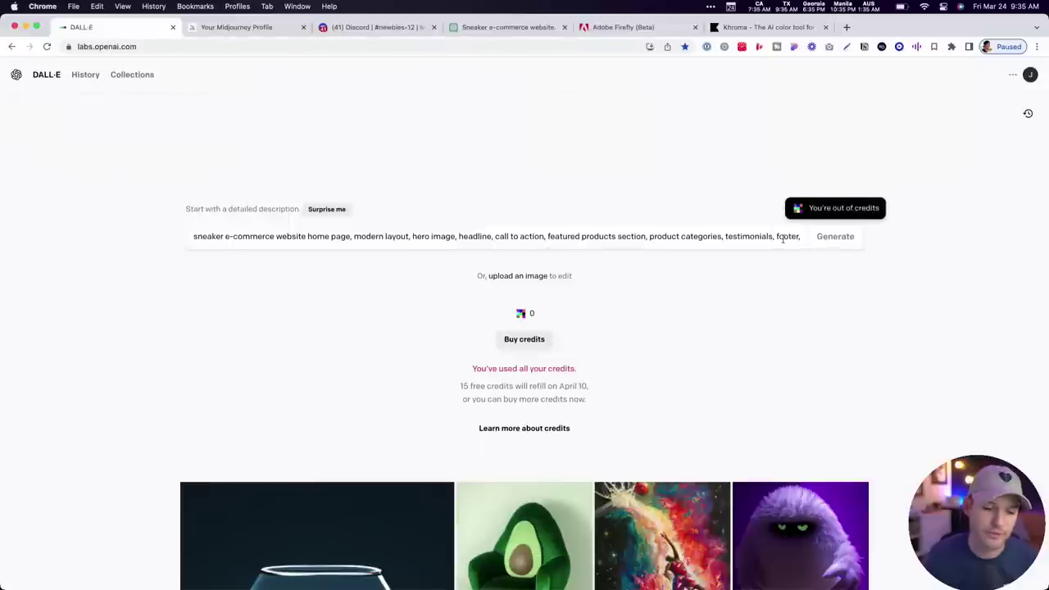
{"action": "left_click", "coordinate": [518, 342]}
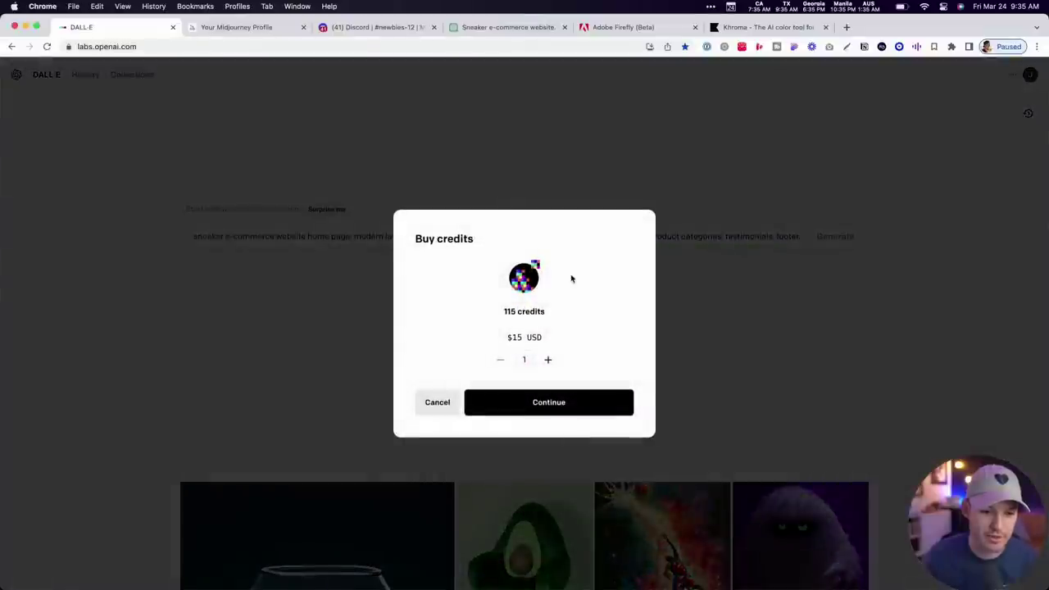
{"action": "left_click", "coordinate": [229, 30]}
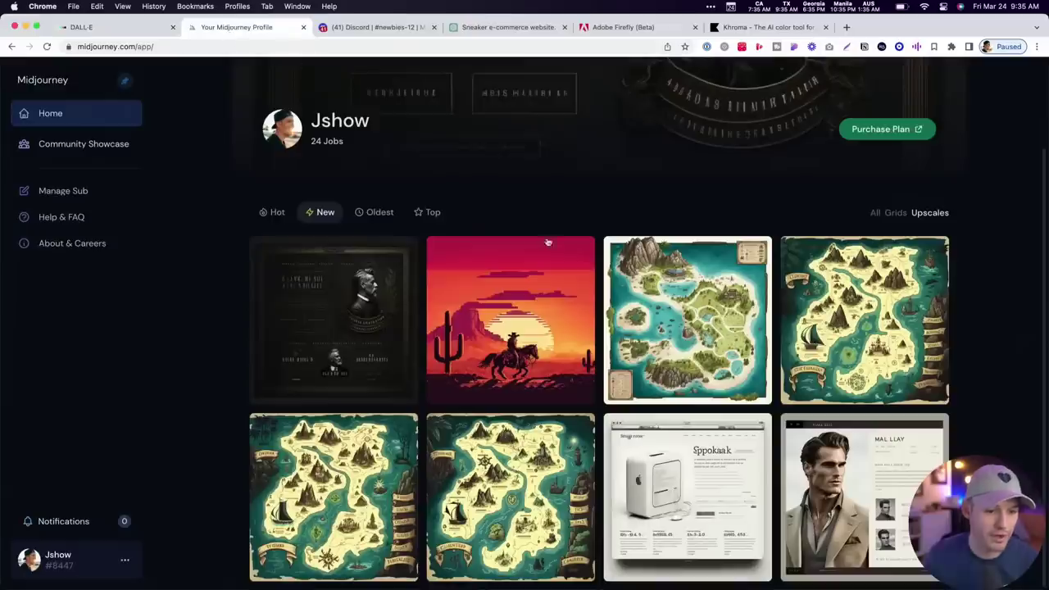
{"action": "left_click", "coordinate": [369, 27]}
Run /imagine in newbies-12 with the pasted sneaker e-commerce home page prompt
{"action": "scroll", "coordinate": [499, 326], "scroll_direction": "up", "scroll_amount": 10}
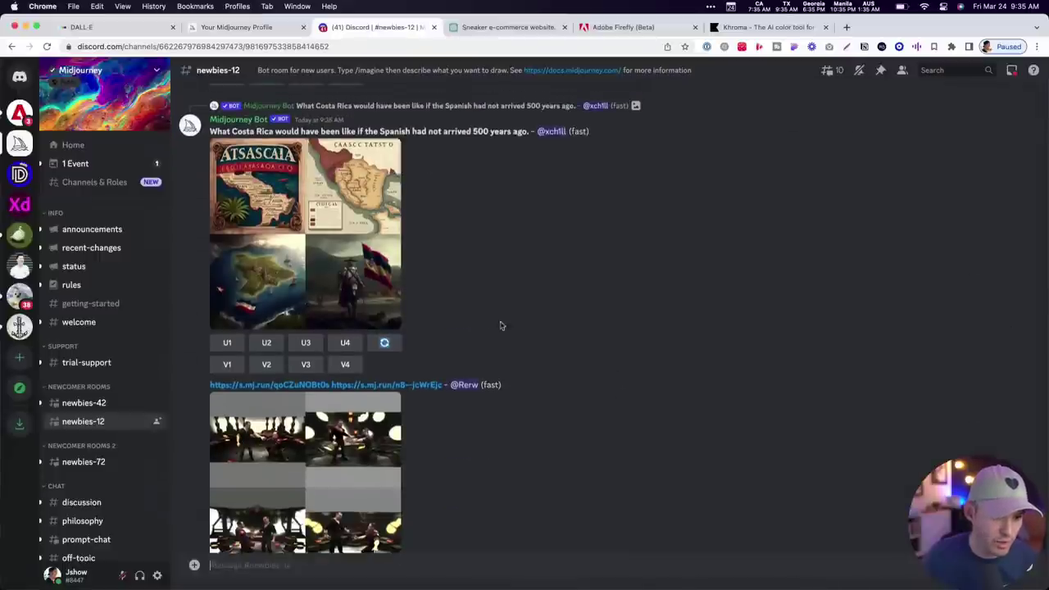
{"action": "scroll", "coordinate": [488, 315], "scroll_direction": "up", "scroll_amount": 10}
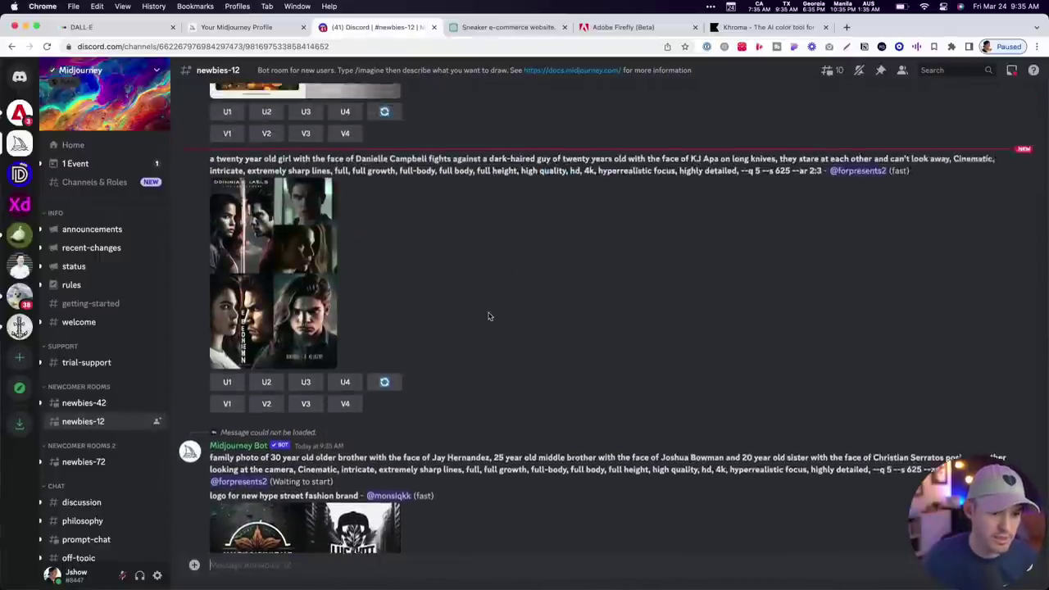
{"action": "scroll", "coordinate": [489, 316], "scroll_direction": "down", "scroll_amount": 10}
{"action": "scroll", "coordinate": [488, 316], "scroll_direction": "down", "scroll_amount": 5}
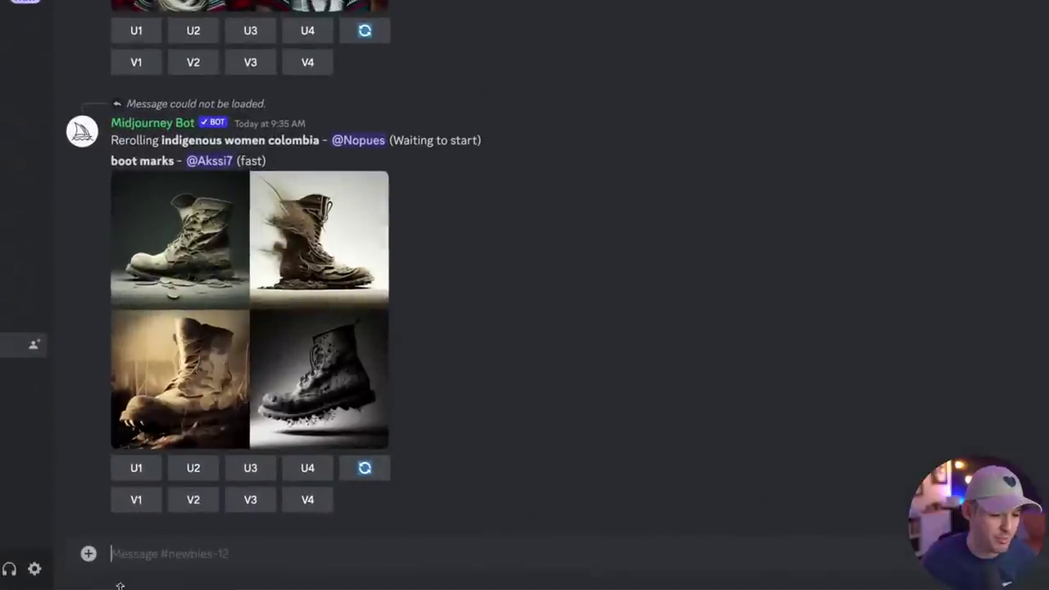
{"action": "type", "text": "/"}
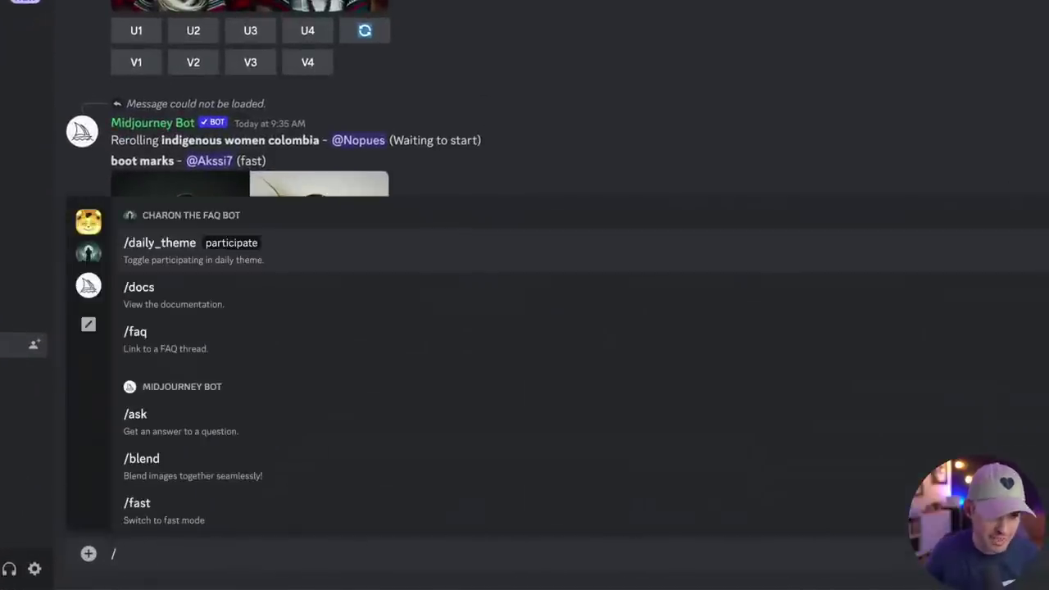
{"action": "type", "text": "imag"}
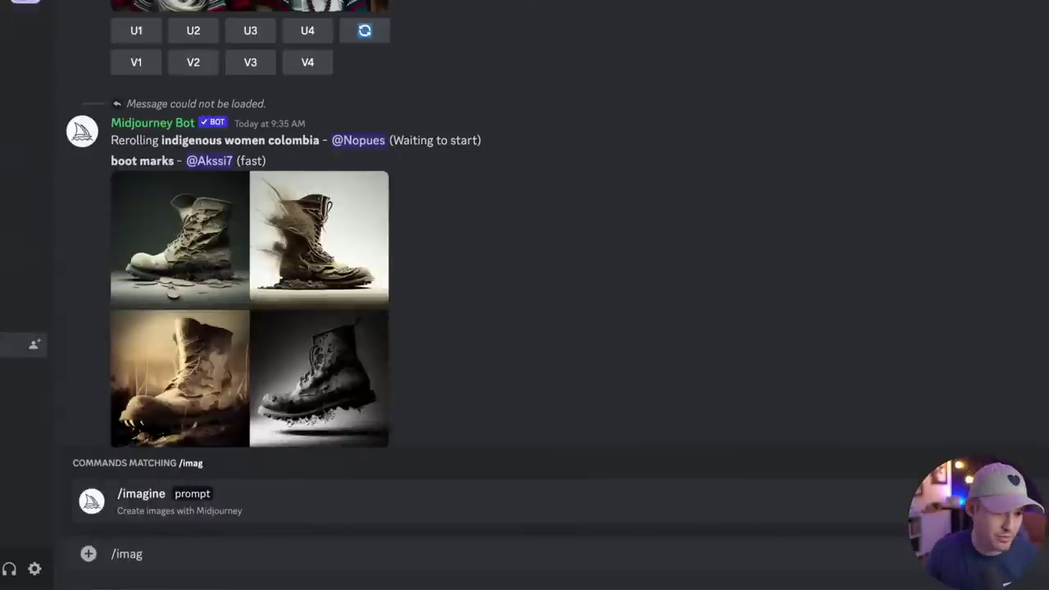
{"action": "key", "text": "Tab"}
{"action": "key", "text": "ctrl+v"}
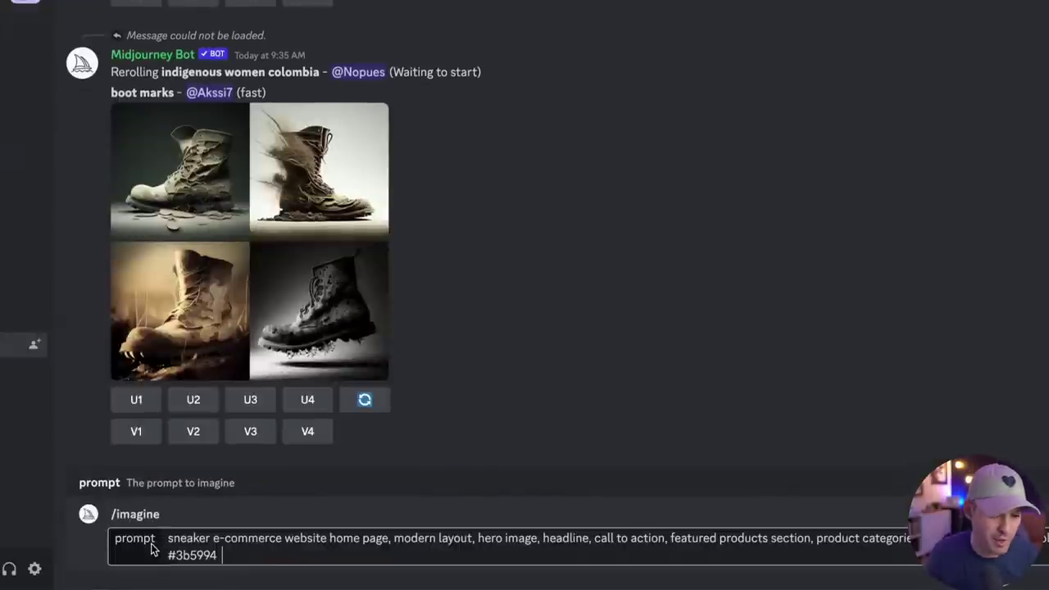
{"action": "key", "text": "Return"}
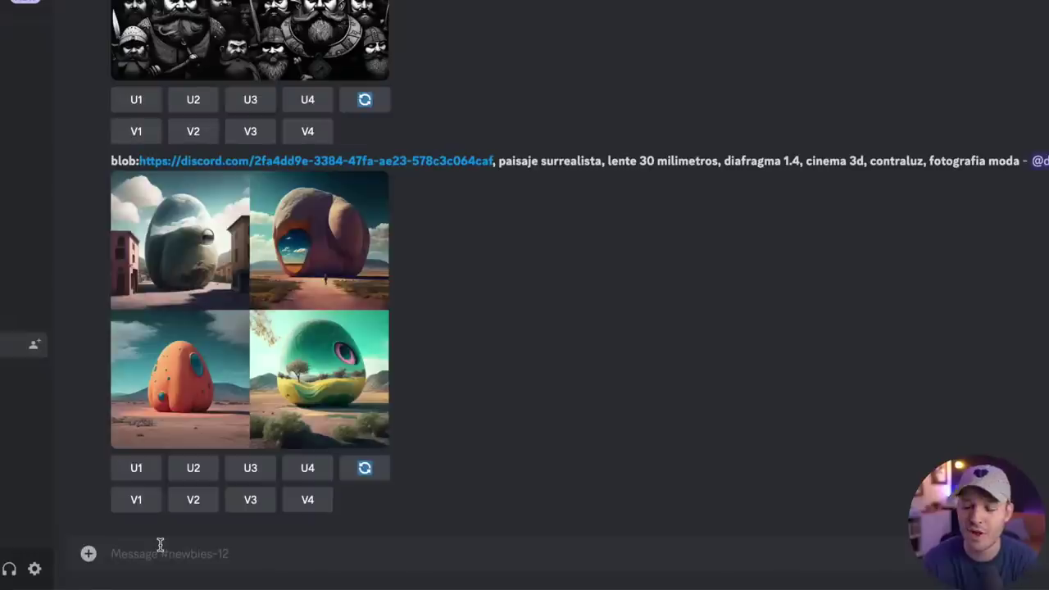
{"action": "scroll", "coordinate": [430, 420], "scroll_direction": "up", "scroll_amount": 15}
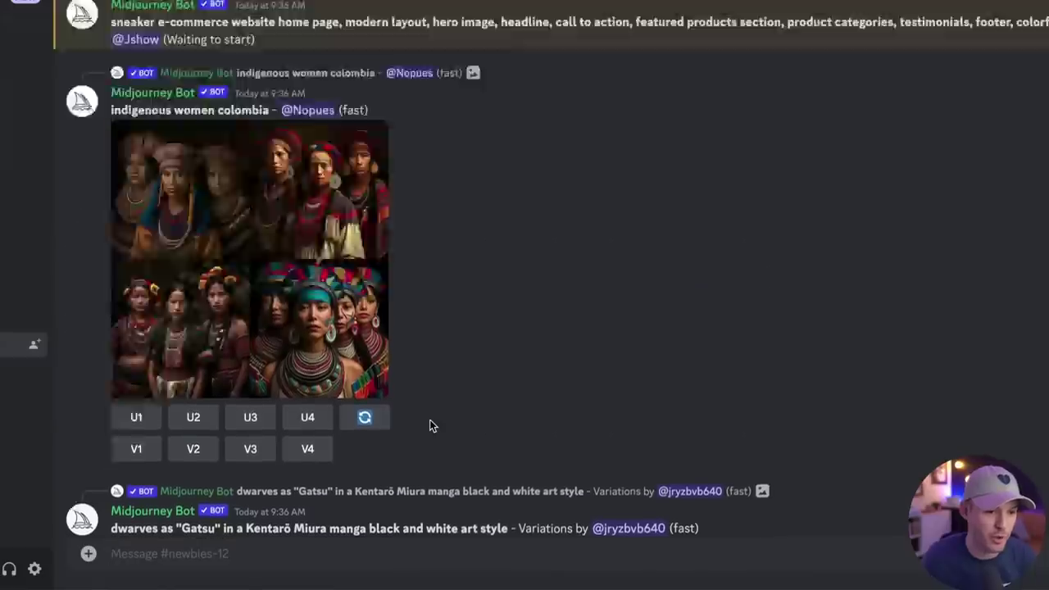
{"action": "scroll", "coordinate": [431, 422], "scroll_direction": "down", "scroll_amount": 2}
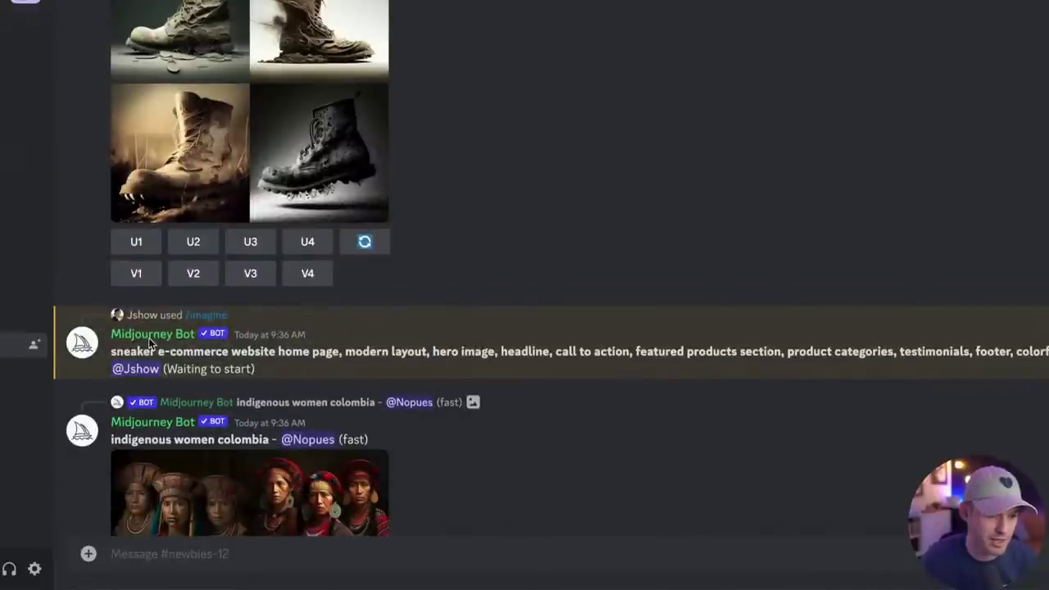
{"action": "scroll", "coordinate": [218, 247], "scroll_direction": "down", "scroll_amount": 5}
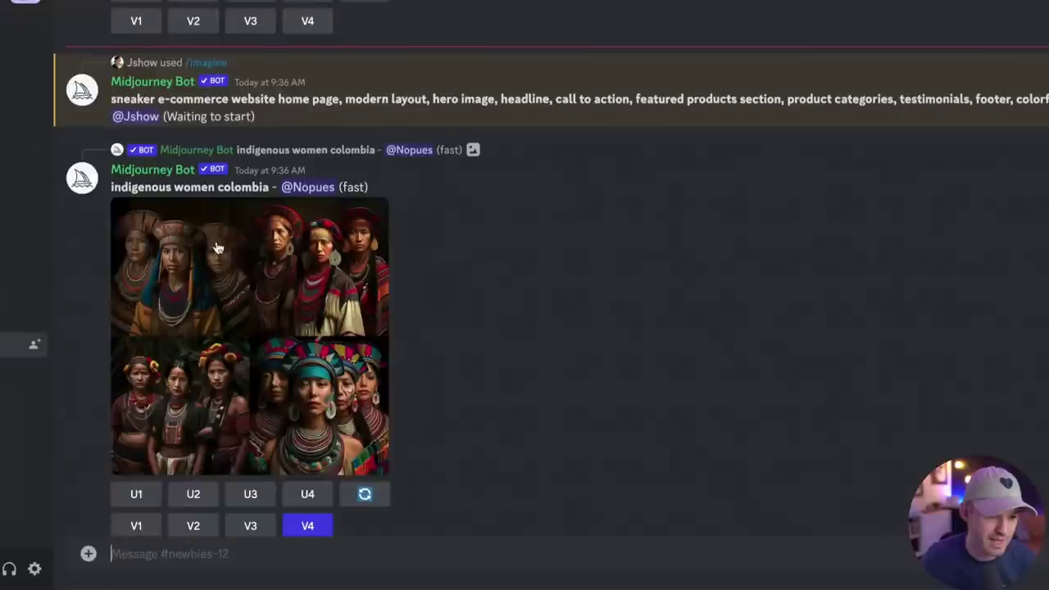
{"action": "left_click", "coordinate": [345, 259]}
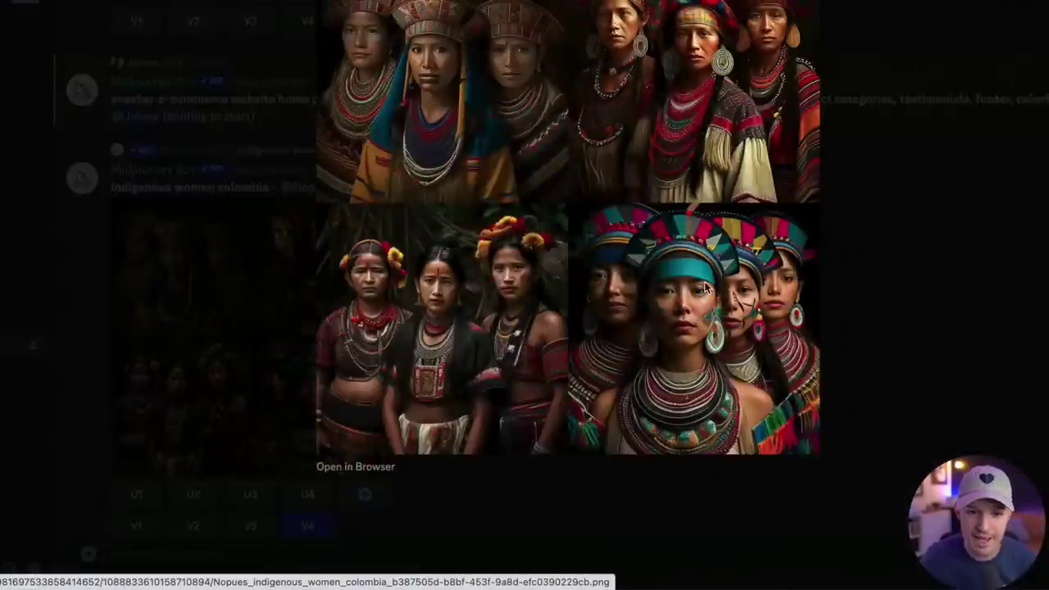
{"action": "key", "text": "Escape"}
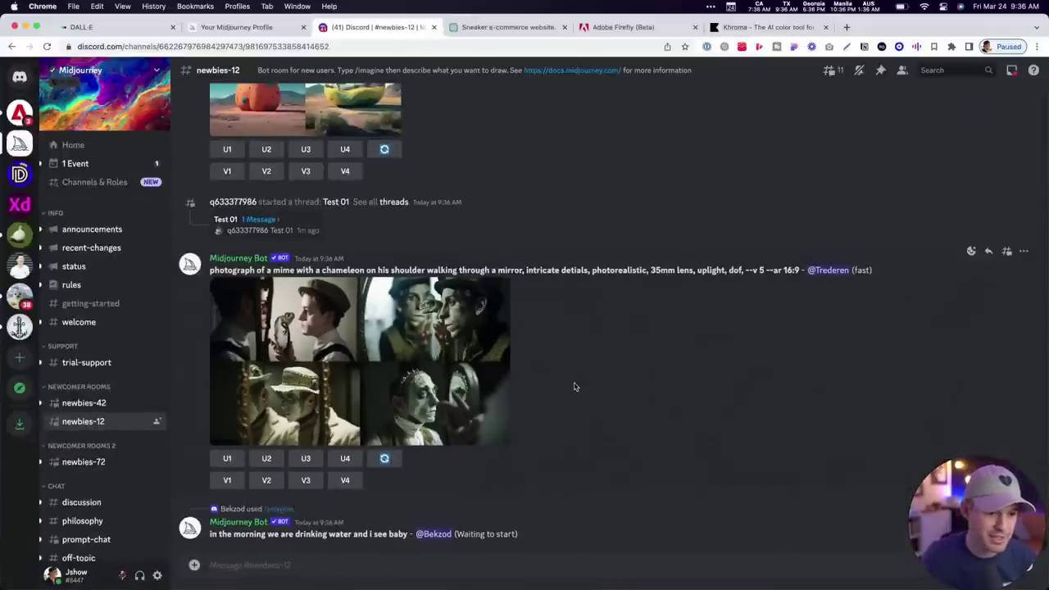
{"action": "scroll", "coordinate": [639, 294], "scroll_direction": "up", "scroll_amount": 2}
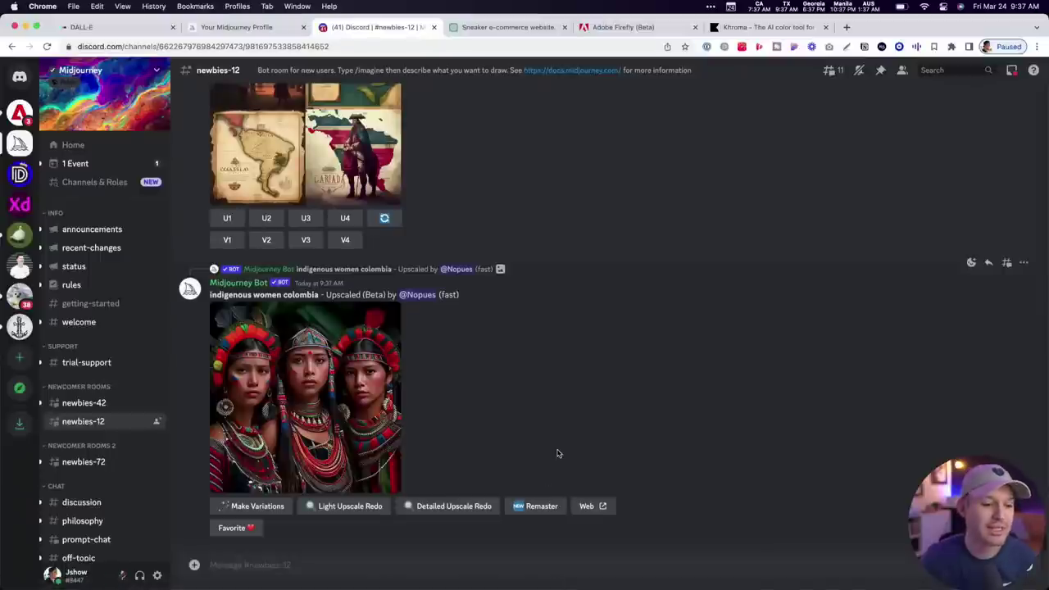
Favorite the upscaled indigenous women colombia image and scroll the newbies-12 feed
{"action": "left_click", "coordinate": [236, 527]}
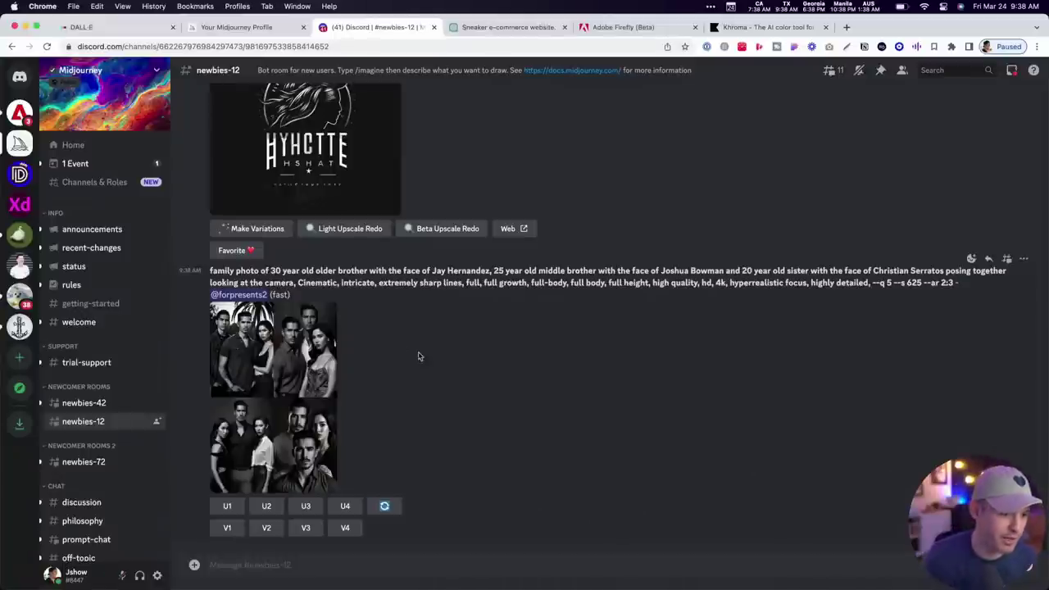
{"action": "scroll", "coordinate": [118, 326], "scroll_direction": "down", "scroll_amount": 5}
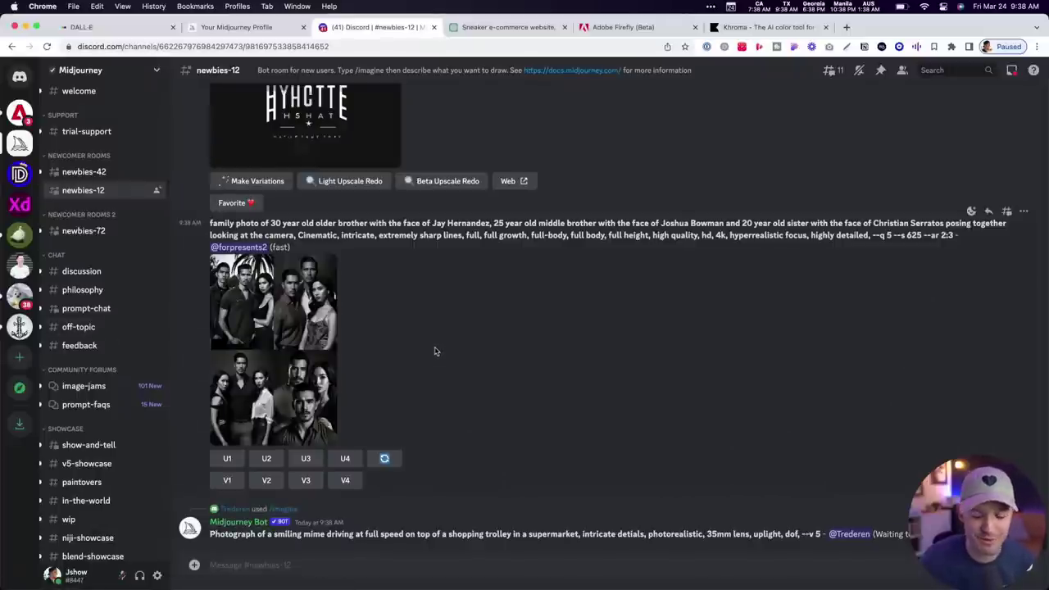
Check the Midjourney profile gallery for the new results
{"action": "left_click", "coordinate": [246, 27]}
{"action": "scroll", "coordinate": [623, 270], "scroll_direction": "up", "scroll_amount": 3}
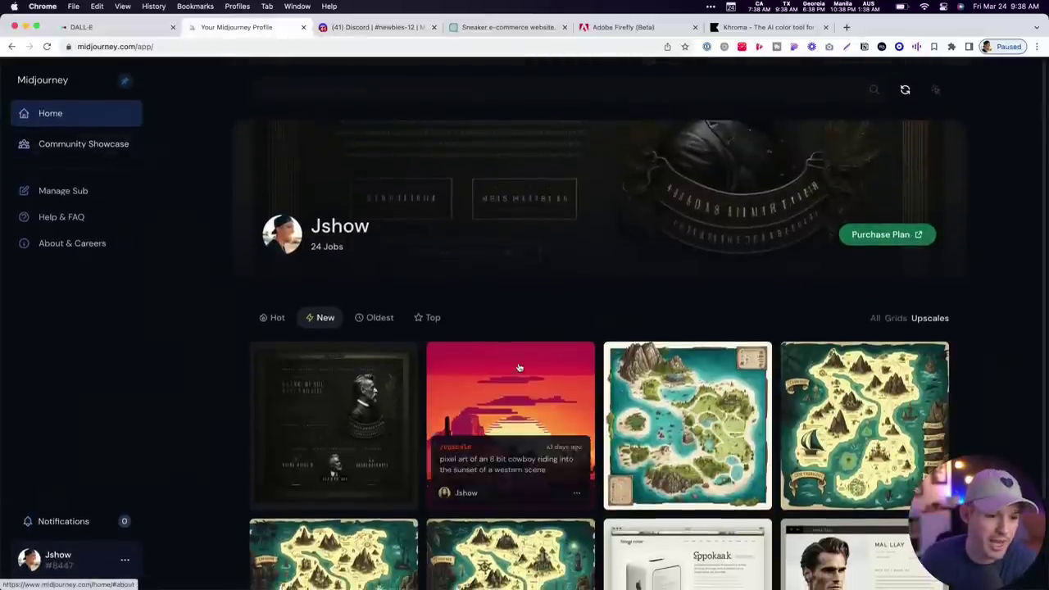
{"action": "scroll", "coordinate": [517, 367], "scroll_direction": "down", "scroll_amount": 2}
{"action": "scroll", "coordinate": [514, 365], "scroll_direction": "up", "scroll_amount": 3}
Enlarge the sneaker website image grid in Discord, then bring up the Khroma colour generator
{"action": "left_click", "coordinate": [352, 27]}
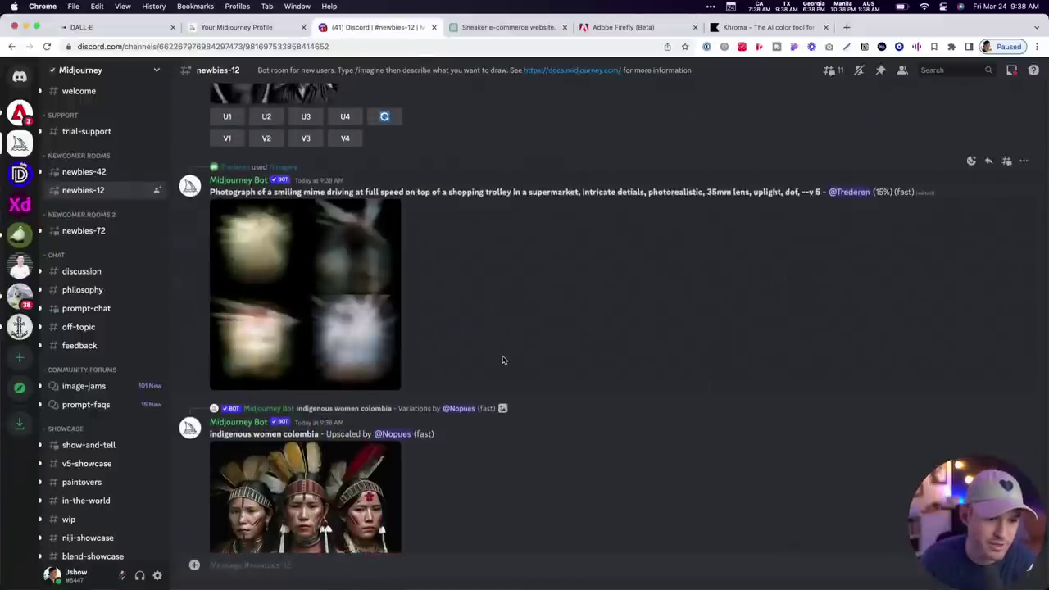
{"action": "scroll", "coordinate": [503, 359], "scroll_direction": "up", "scroll_amount": 5}
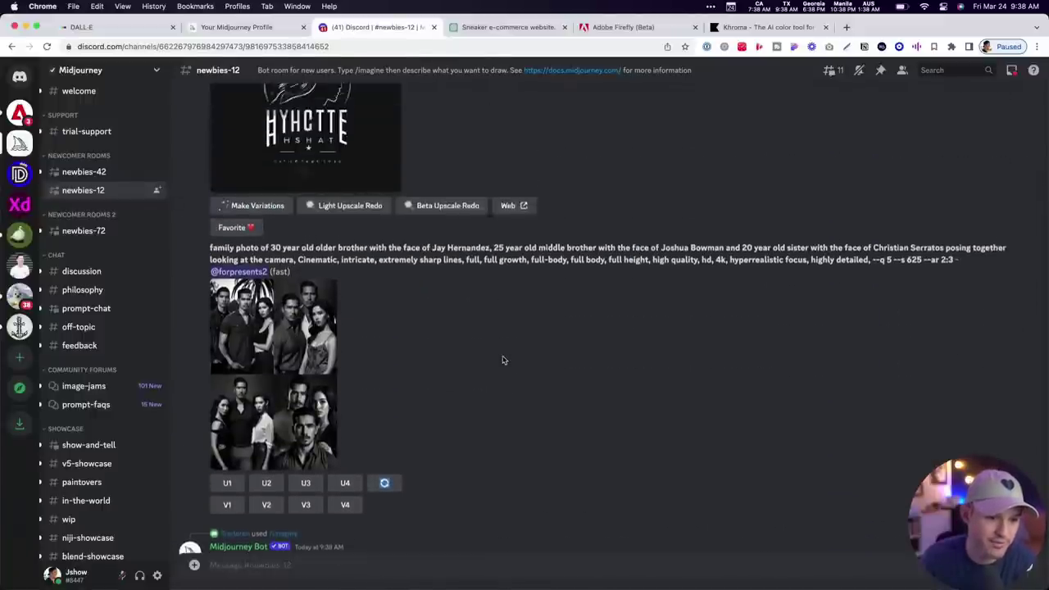
{"action": "scroll", "coordinate": [503, 360], "scroll_direction": "up", "scroll_amount": 3}
{"action": "scroll", "coordinate": [503, 360], "scroll_direction": "down", "scroll_amount": 10}
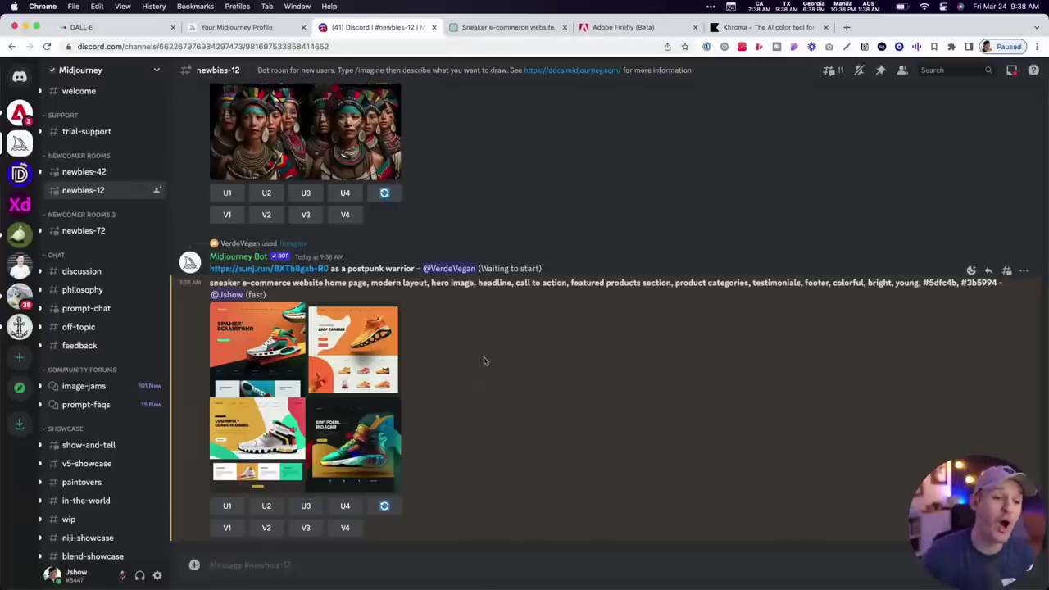
{"action": "left_click", "coordinate": [254, 344]}
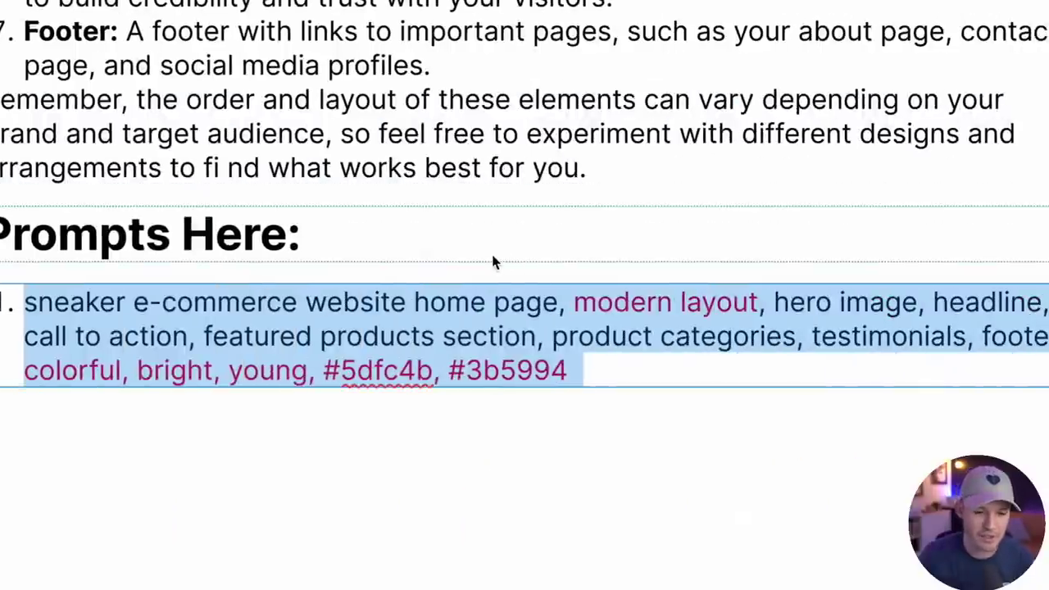
{"action": "key", "text": "ctrl+Left"}
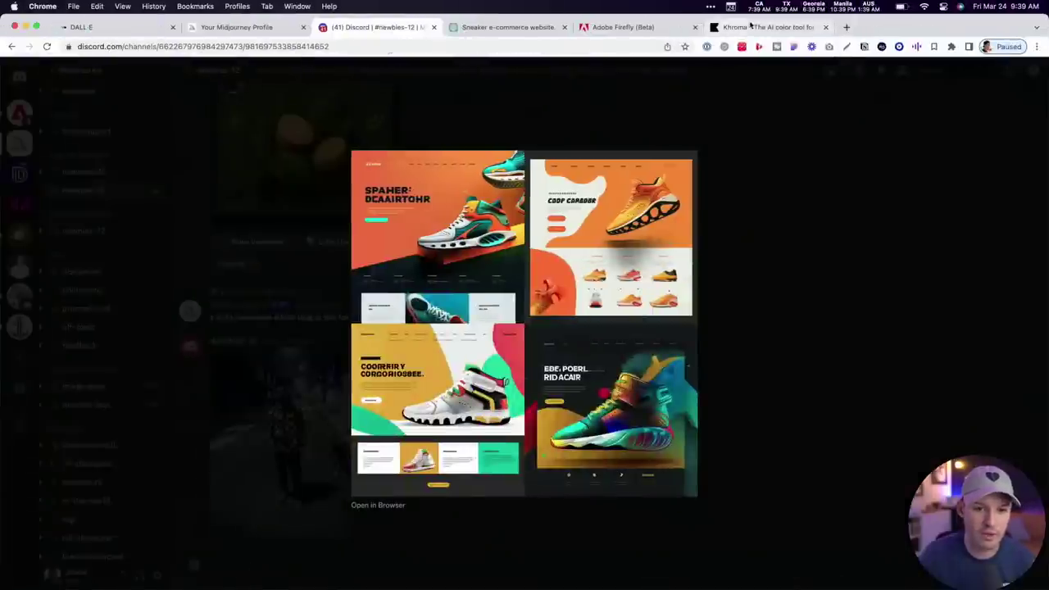
{"action": "left_click", "coordinate": [750, 30]}
Browse Khroma's colour pairing cards, then return to the enlarged sneaker grid in Discord
{"action": "scroll", "coordinate": [246, 375], "scroll_direction": "down", "scroll_amount": 10}
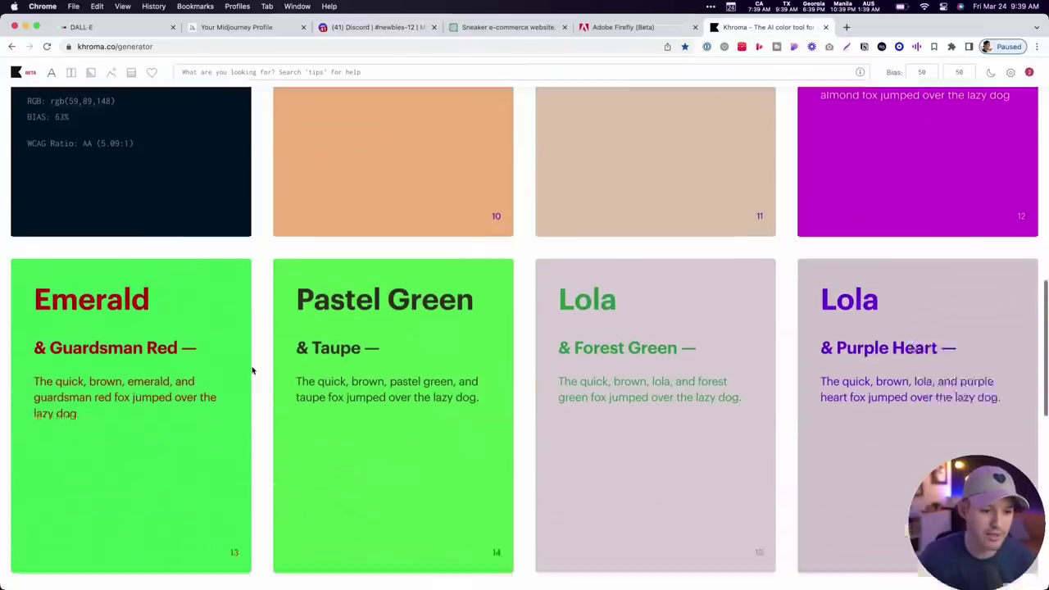
{"action": "scroll", "coordinate": [252, 371], "scroll_direction": "down", "scroll_amount": 6}
{"action": "scroll", "coordinate": [251, 372], "scroll_direction": "up", "scroll_amount": 12}
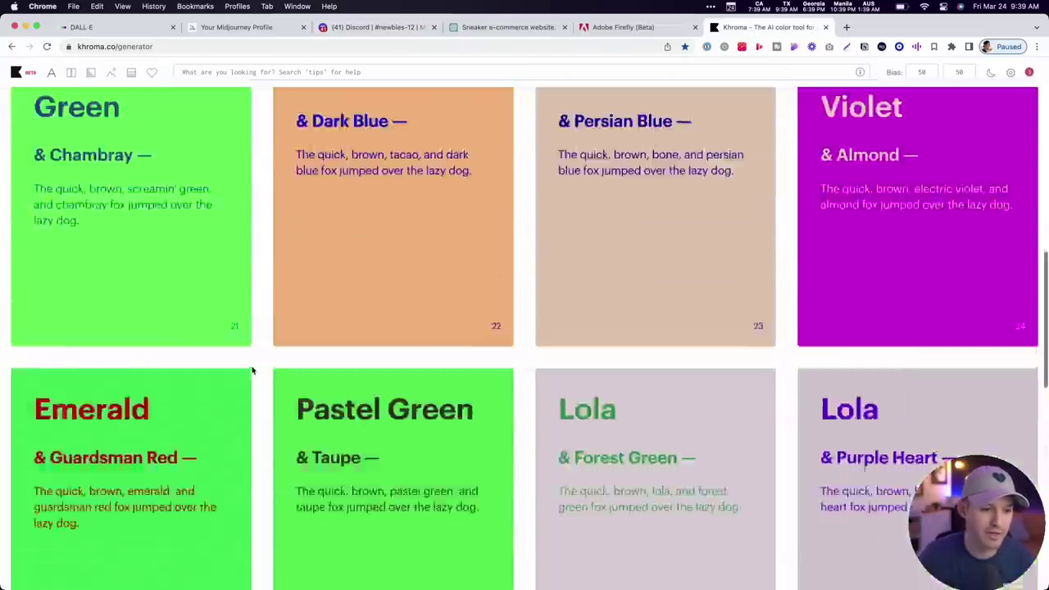
{"action": "scroll", "coordinate": [249, 372], "scroll_direction": "down", "scroll_amount": 8}
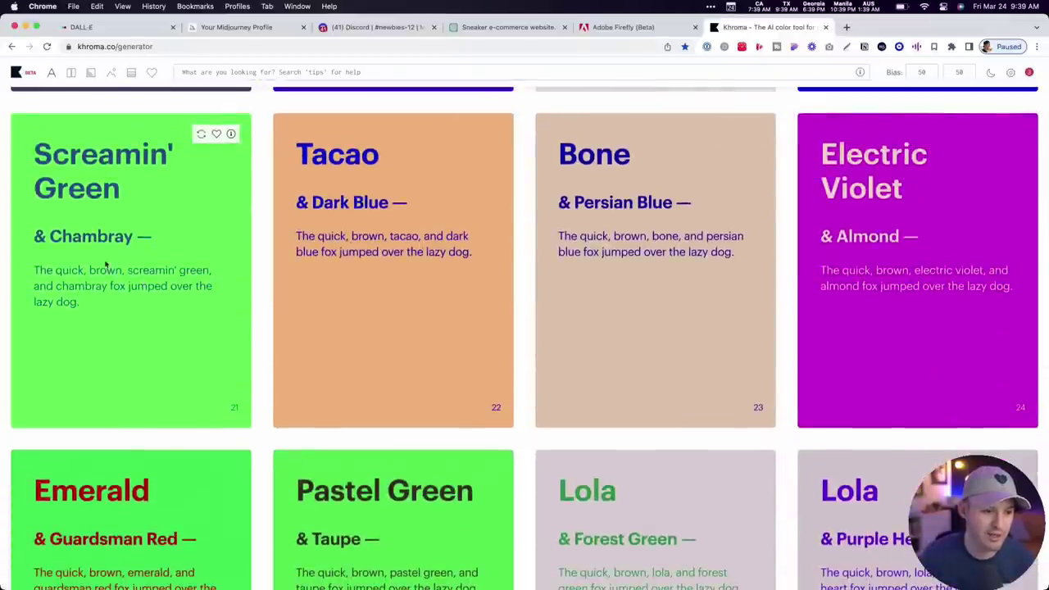
{"action": "left_click", "coordinate": [379, 28]}
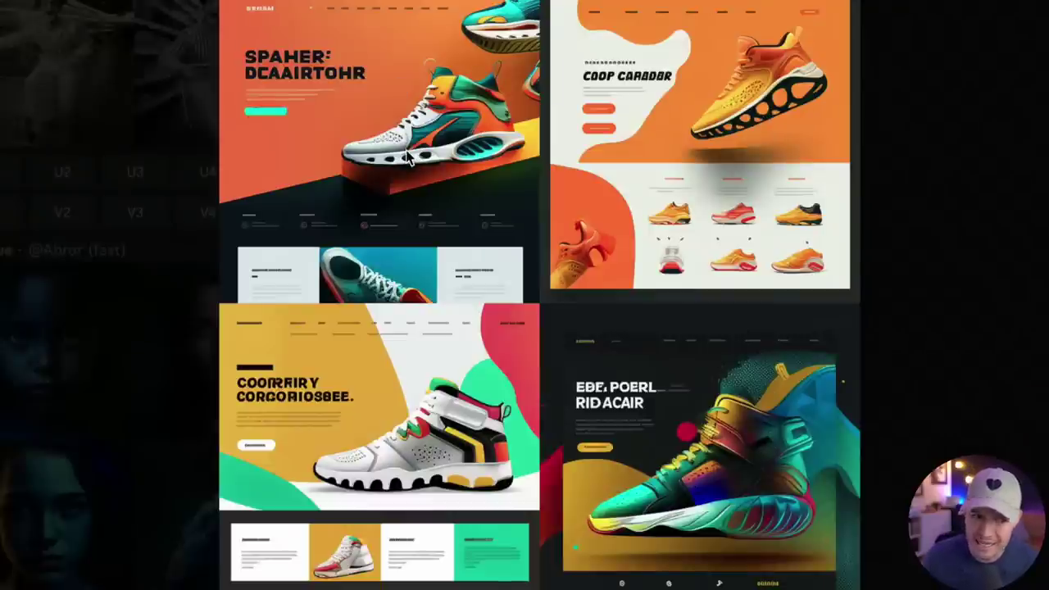
Upscale the first sneaker layout with U1 and request variations of the fourth with V4
{"action": "key", "text": "Escape"}
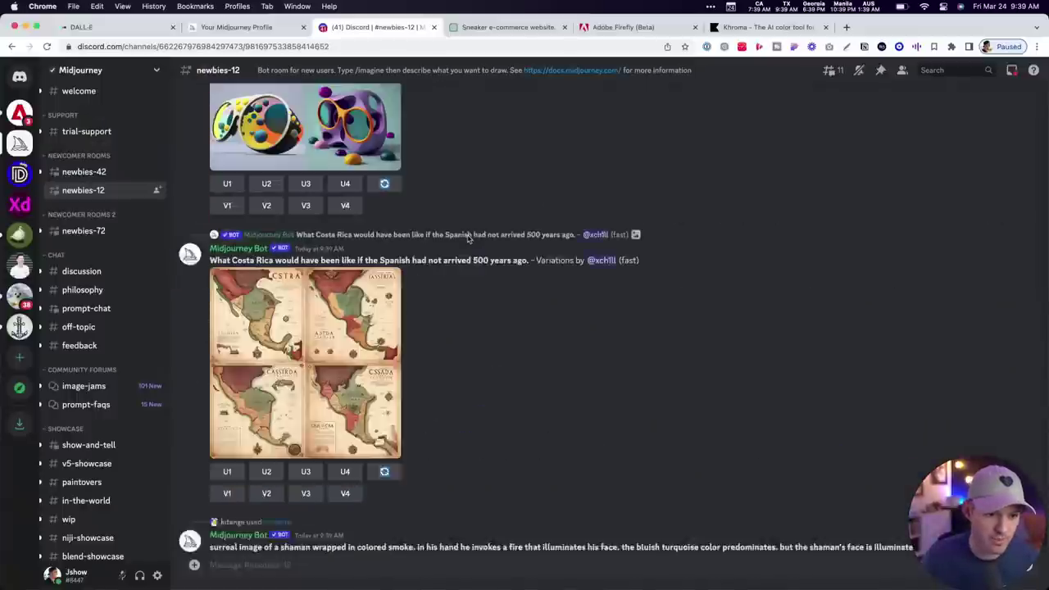
{"action": "scroll", "coordinate": [469, 238], "scroll_direction": "up", "scroll_amount": 15}
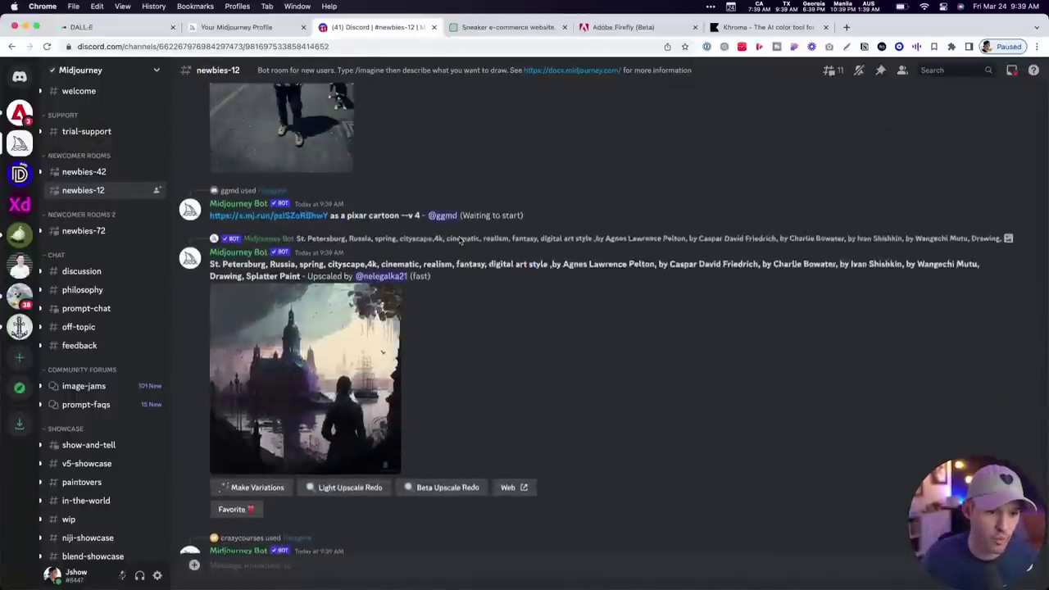
{"action": "scroll", "coordinate": [460, 239], "scroll_direction": "up", "scroll_amount": 12}
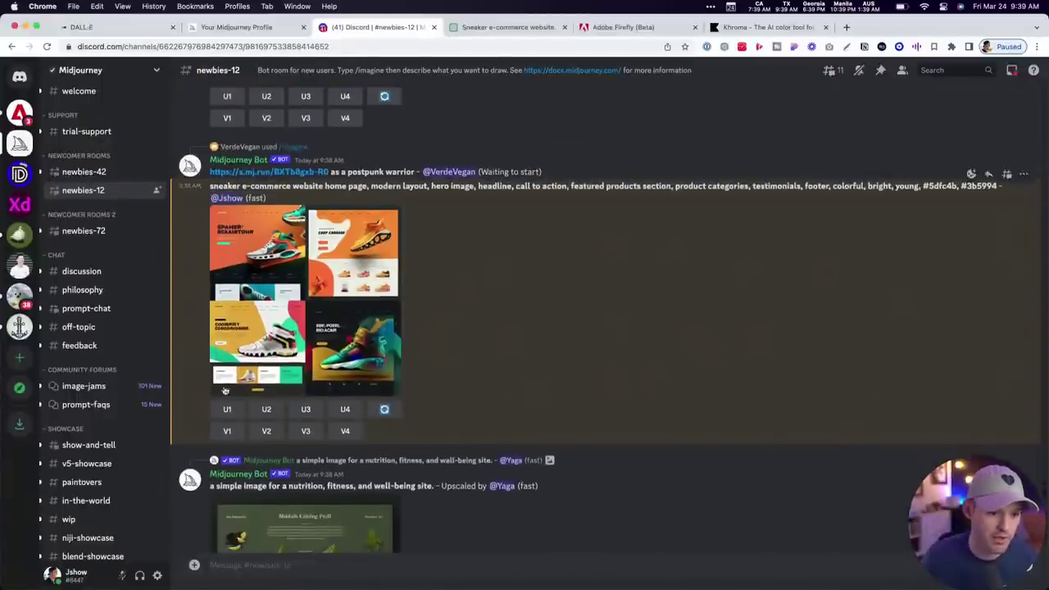
{"action": "left_click", "coordinate": [225, 409]}
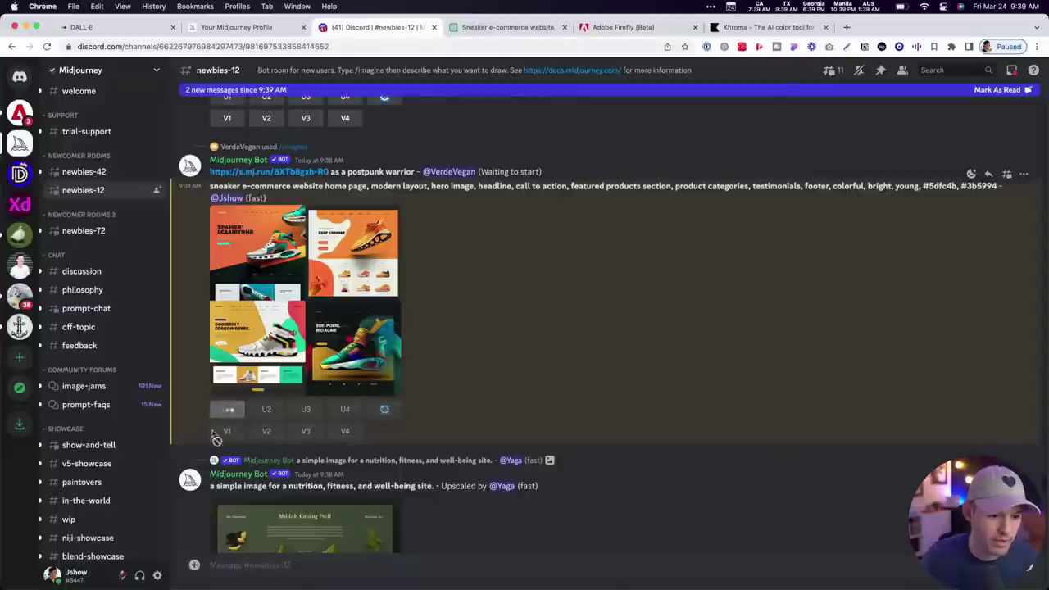
{"action": "left_click", "coordinate": [342, 433]}
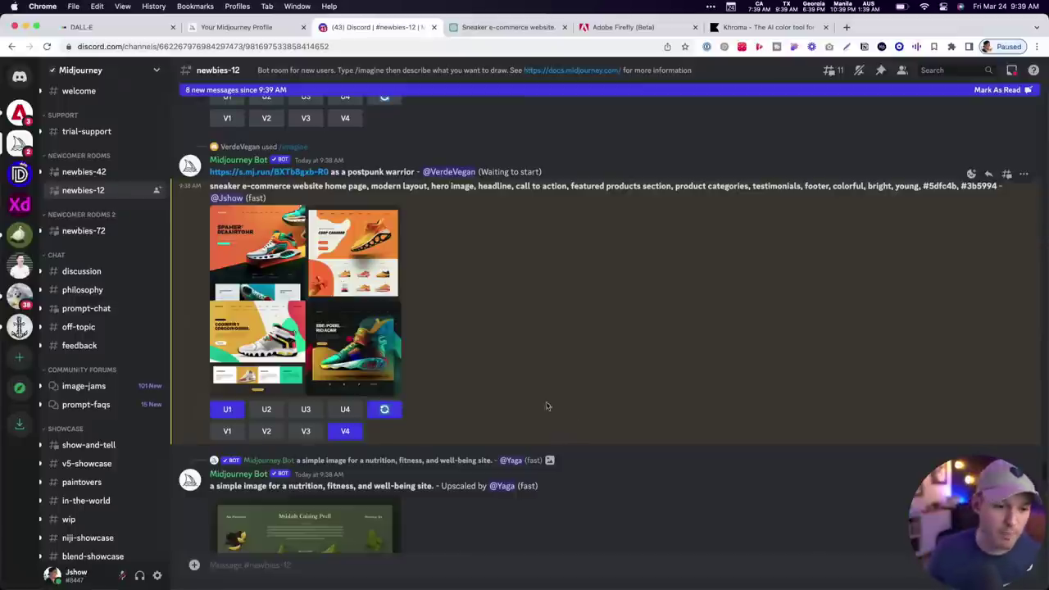
{"action": "left_click", "coordinate": [336, 250]}
Reload the Midjourney profile page to show the new job and narrow the browser window
{"action": "left_click", "coordinate": [246, 27]}
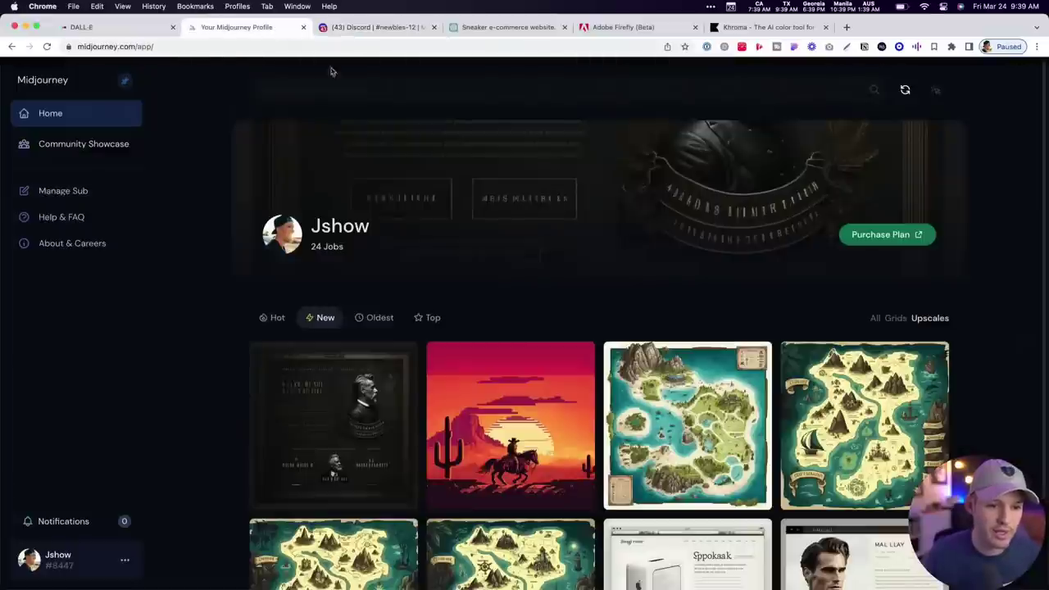
{"action": "key", "text": "super+r"}
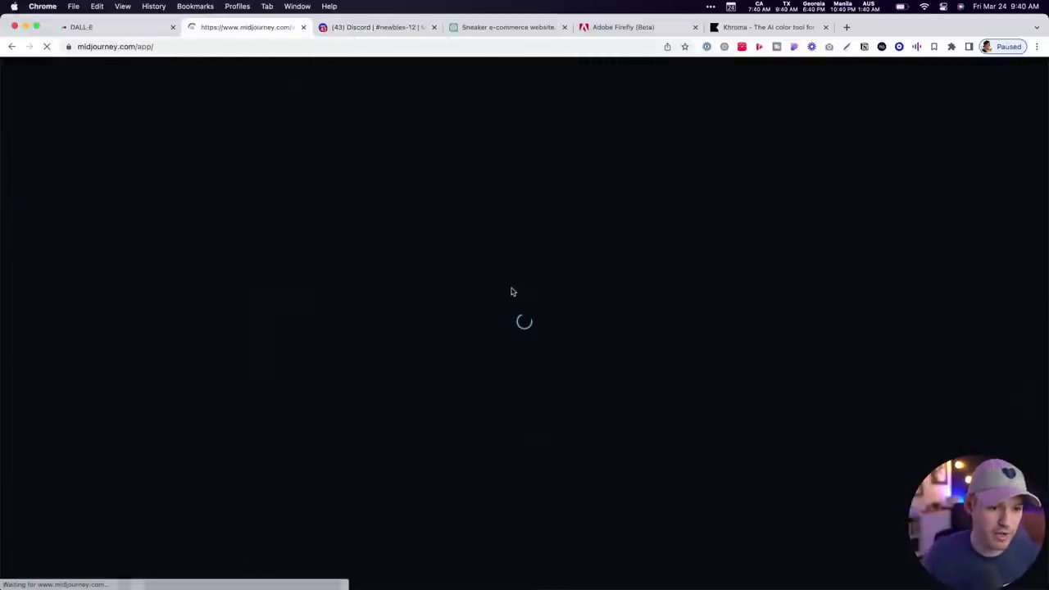
{"action": "left_click_drag", "start_coordinate": [1046, 330], "coordinate": [938, 332]}
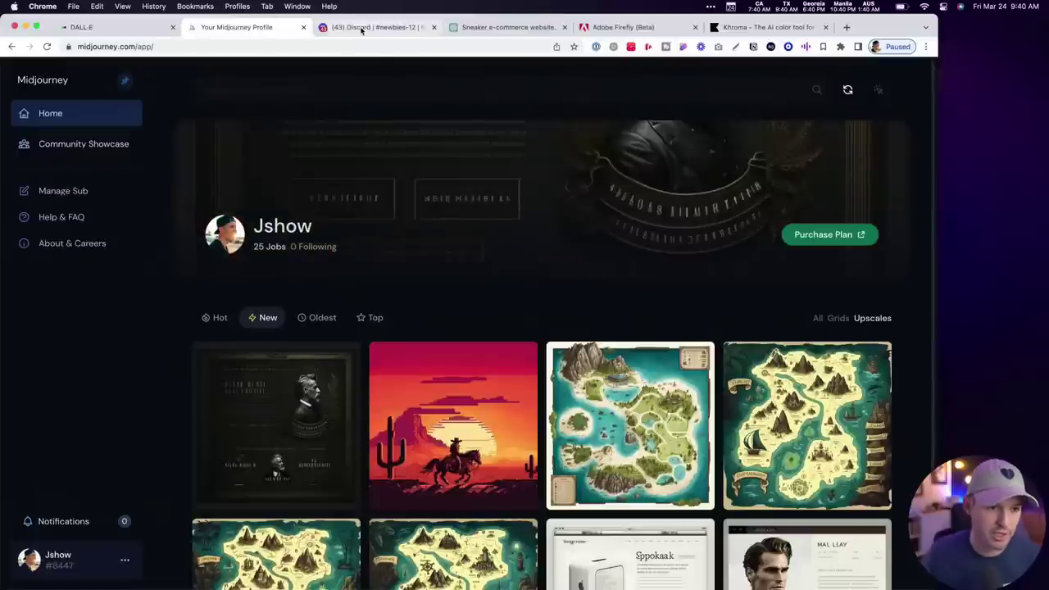
Save the enlarged sneaker website grid image to the desktop as a PNG and close the preview
{"action": "left_click", "coordinate": [362, 28]}
{"action": "left_click_drag", "start_coordinate": [423, 284], "coordinate": [1000, 116]}
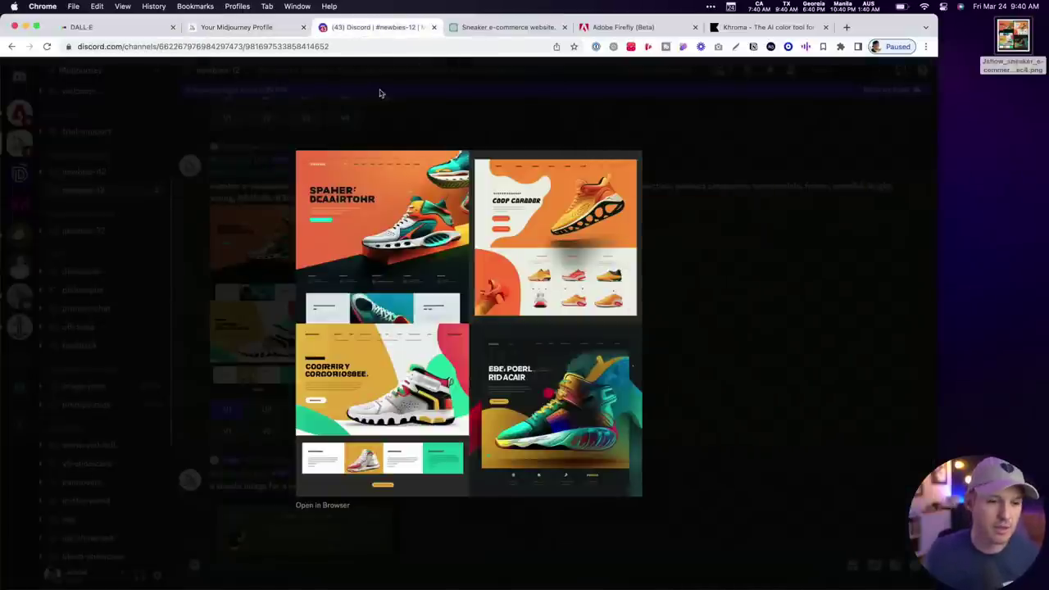
{"action": "left_click", "coordinate": [526, 123]}
{"action": "scroll", "coordinate": [541, 328], "scroll_direction": "down", "scroll_amount": 10}
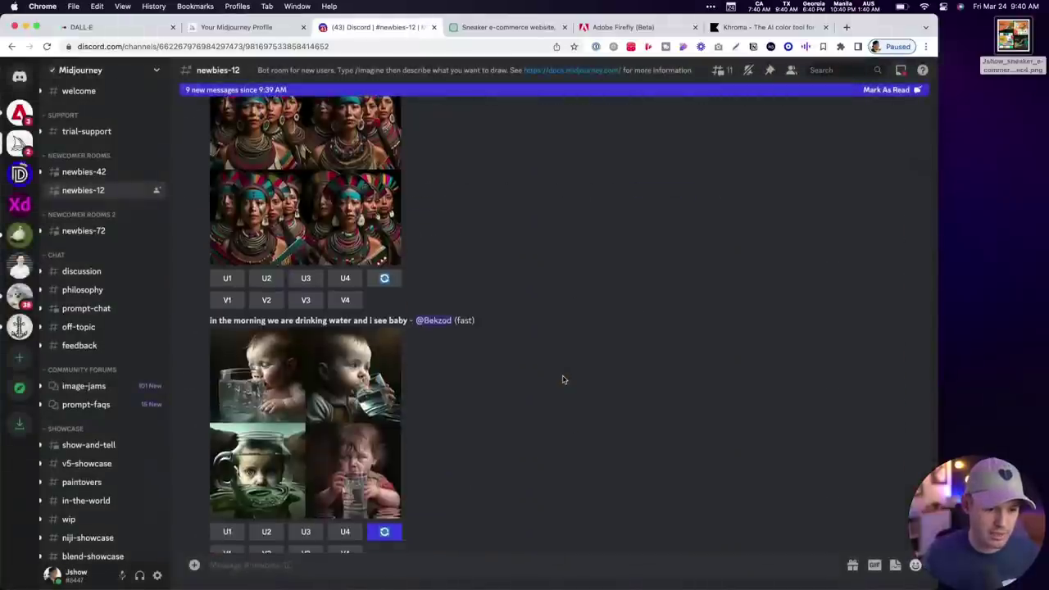
{"action": "scroll", "coordinate": [562, 380], "scroll_direction": "down", "scroll_amount": 5}
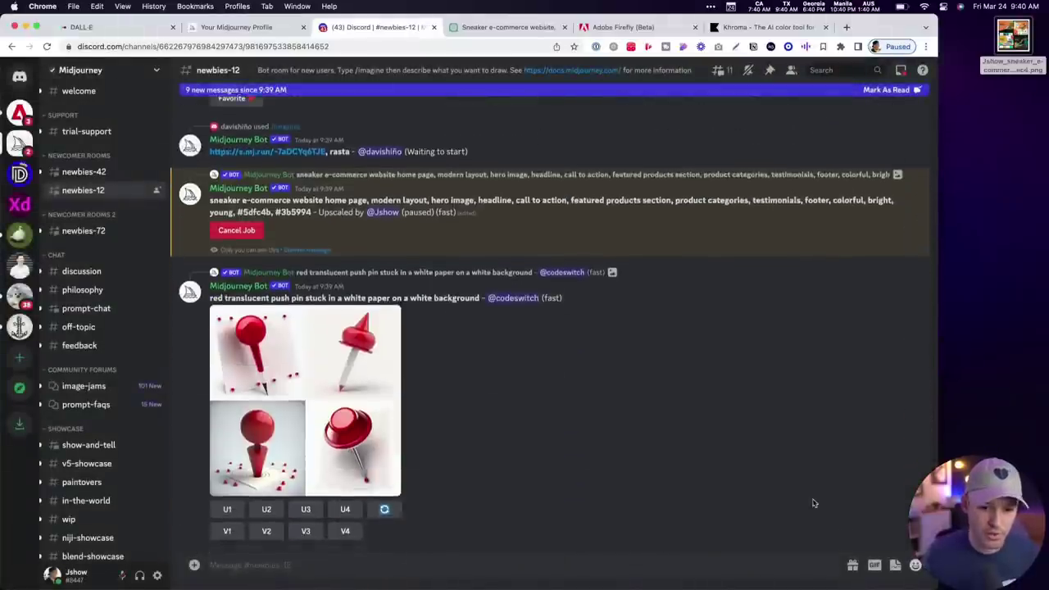
{"action": "scroll", "coordinate": [841, 254], "scroll_direction": "down", "scroll_amount": 10}
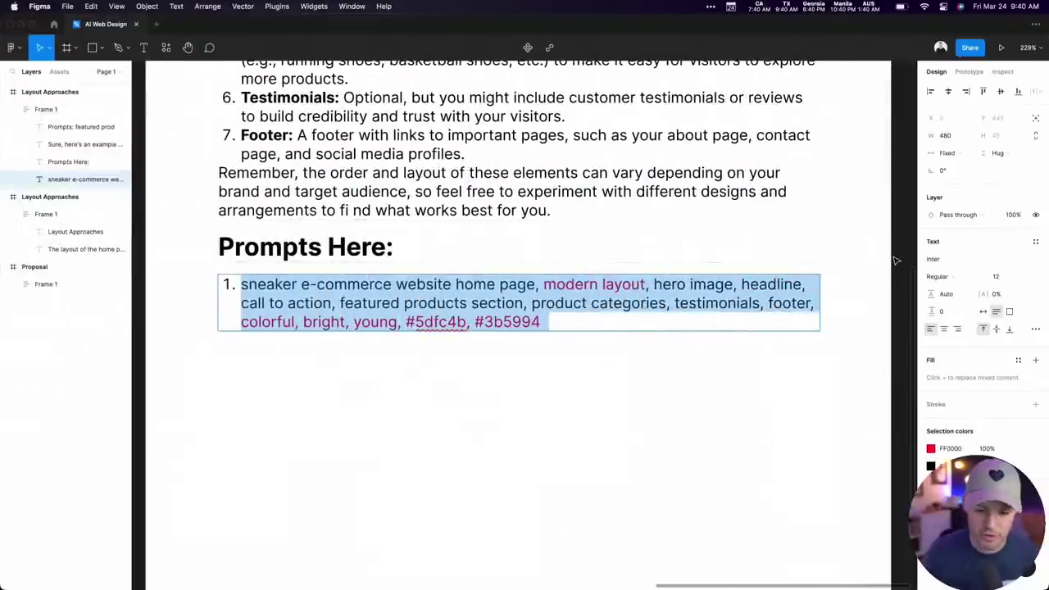
Duplicate the prompt notes frame, empty it, and rename the copy 'Inspiration'
{"action": "key", "text": "Escape"}
{"action": "key", "text": "minus"}
{"action": "key", "text": "minus"}
{"action": "left_click", "coordinate": [611, 260]}
{"action": "scroll", "coordinate": [612, 260], "scroll_direction": "right", "scroll_amount": 5}
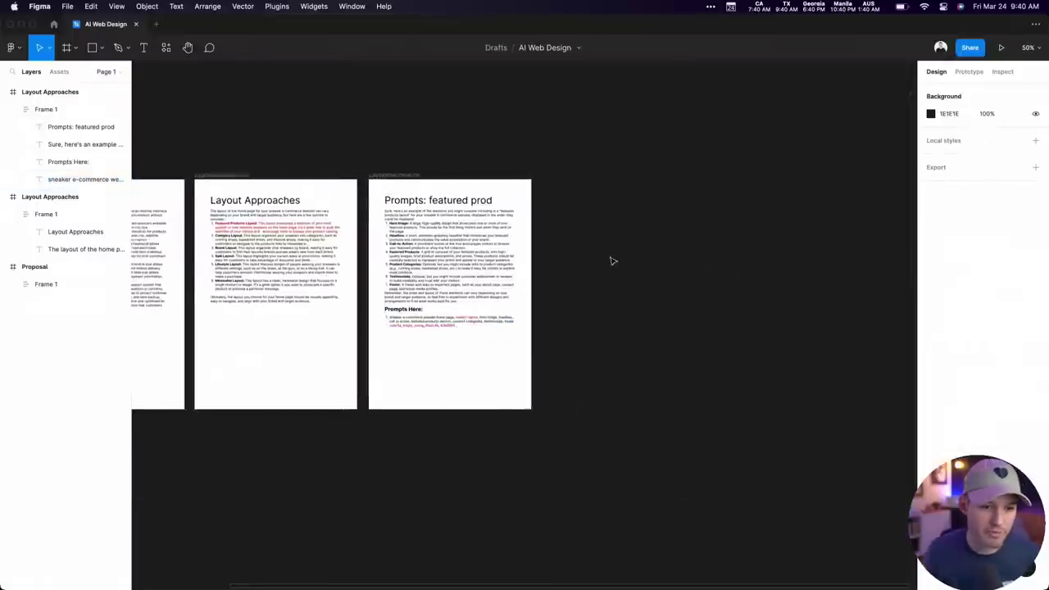
{"action": "left_click", "coordinate": [508, 187]}
{"action": "key", "text": "super+d"}
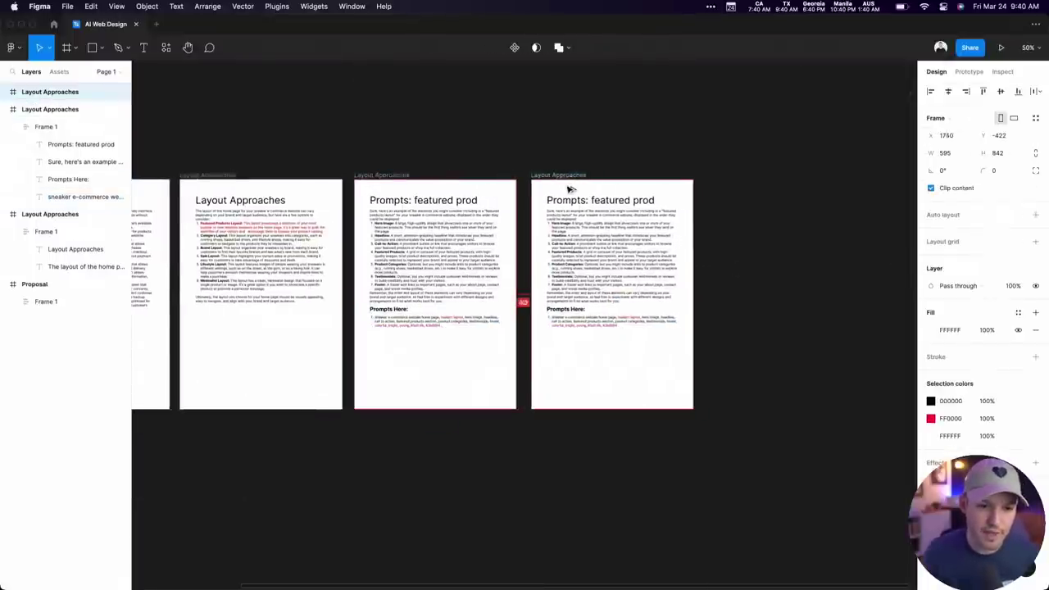
{"action": "left_click", "coordinate": [605, 272]}
{"action": "key", "text": "Delete"}
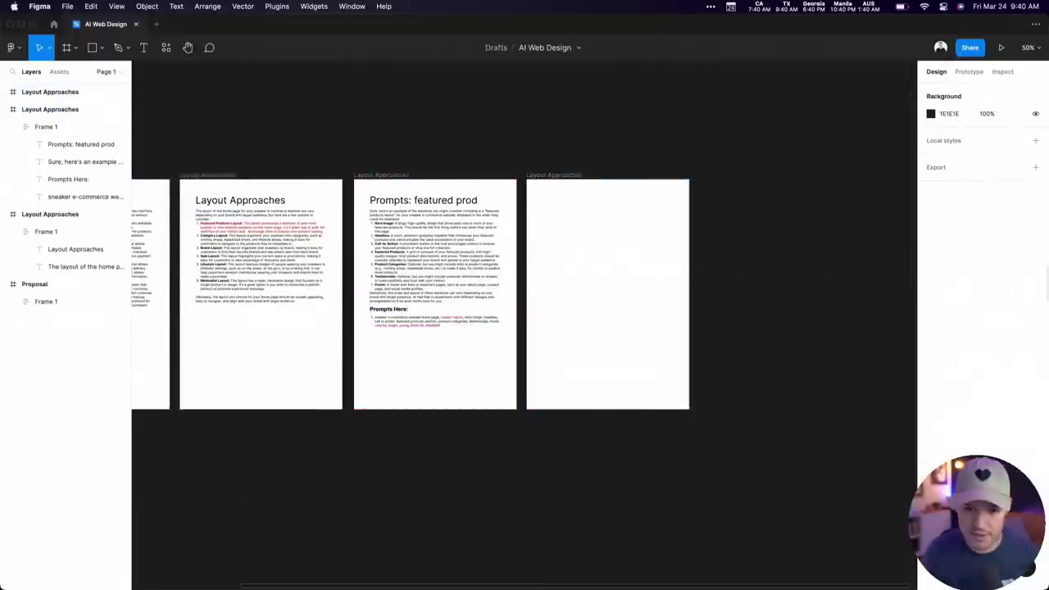
{"action": "left_click", "coordinate": [533, 185]}
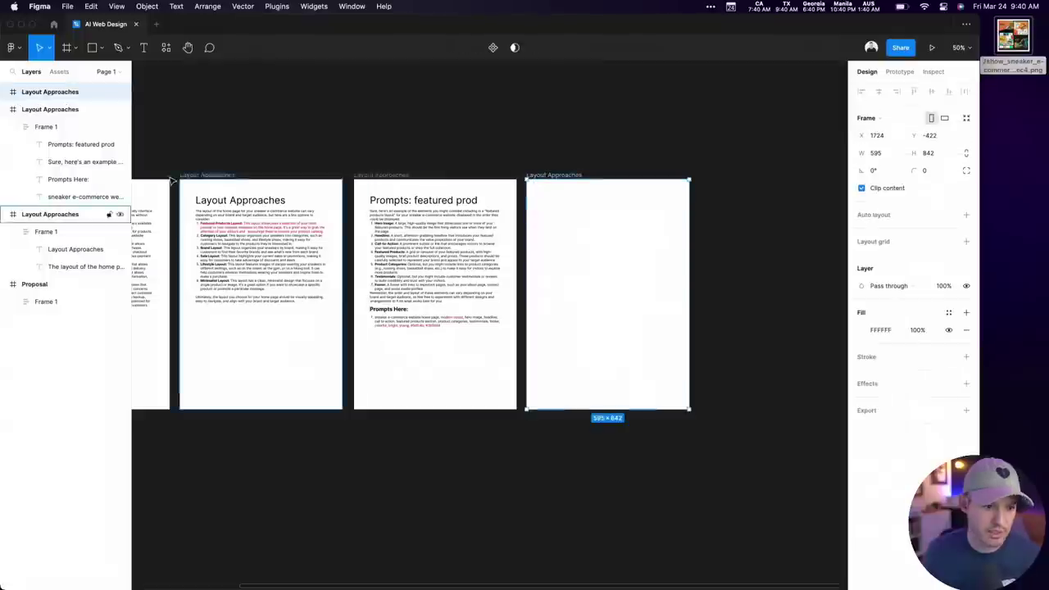
{"action": "double_click", "coordinate": [44, 92]}
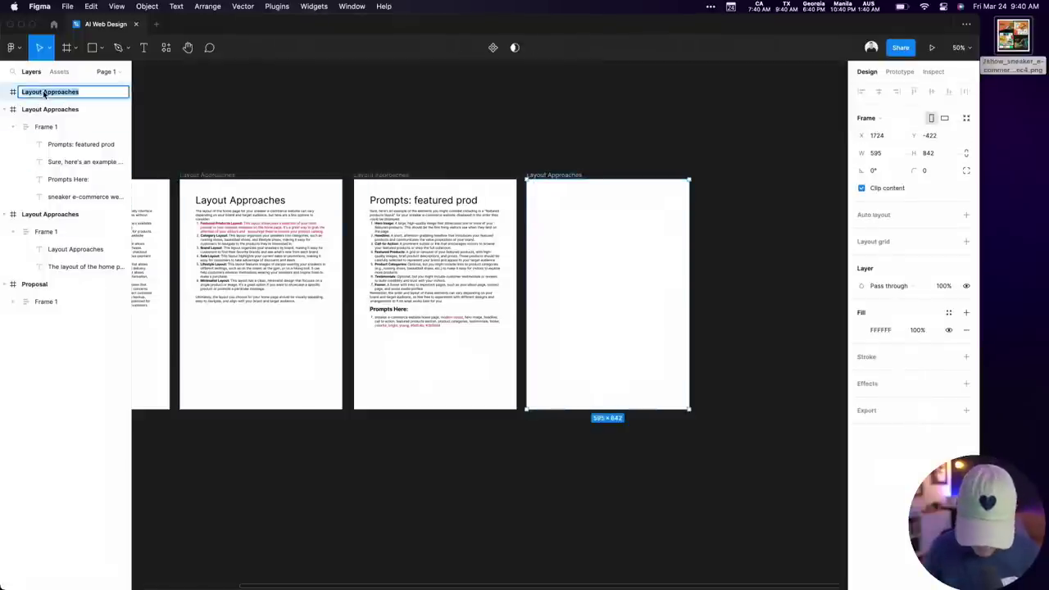
{"action": "key", "text": "Return"}
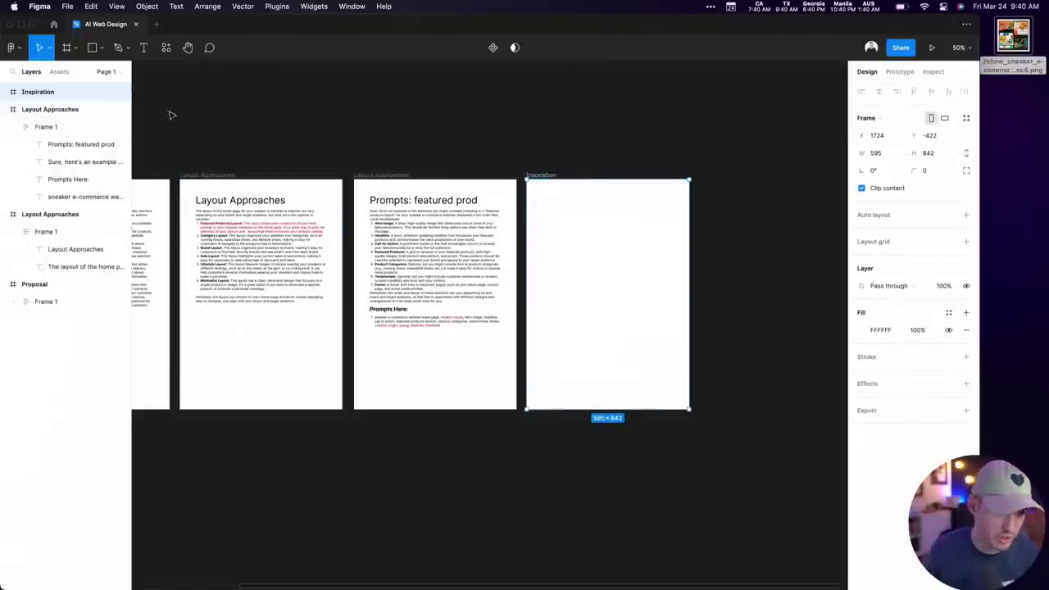
Drag the sneaker mockup PNG into Inspiration, scaled to 536 × 536 near the top
{"action": "left_click_drag", "start_coordinate": [1013, 37], "coordinate": [612, 237]}
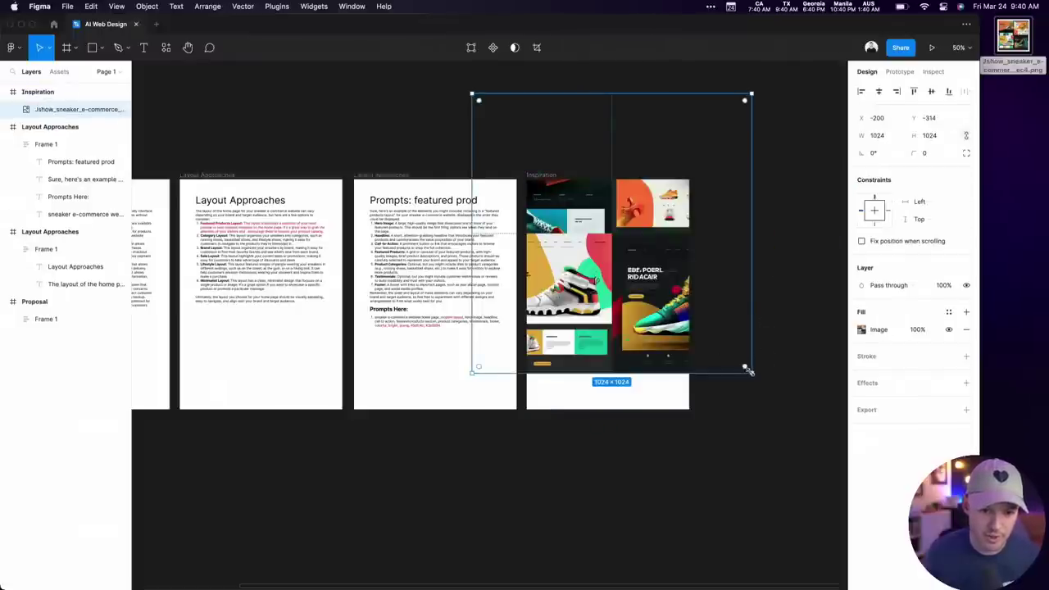
{"action": "left_click_drag", "start_coordinate": [748, 370], "coordinate": [686, 312]}
{"action": "left_click_drag", "start_coordinate": [624, 251], "coordinate": [625, 288]}
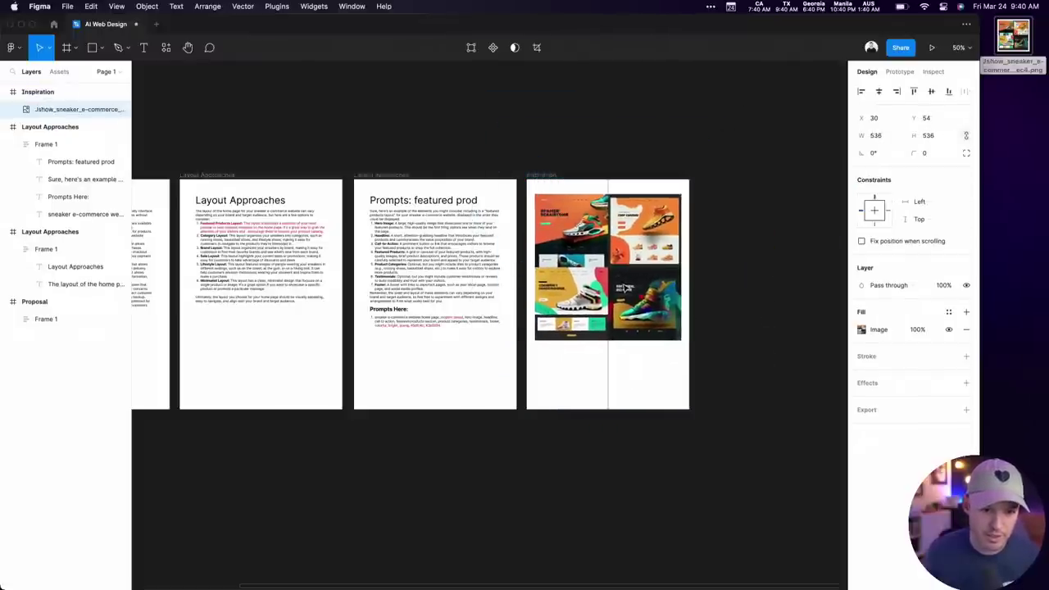
{"action": "left_click", "coordinate": [519, 140]}
{"action": "key", "text": "ctrl+Left"}
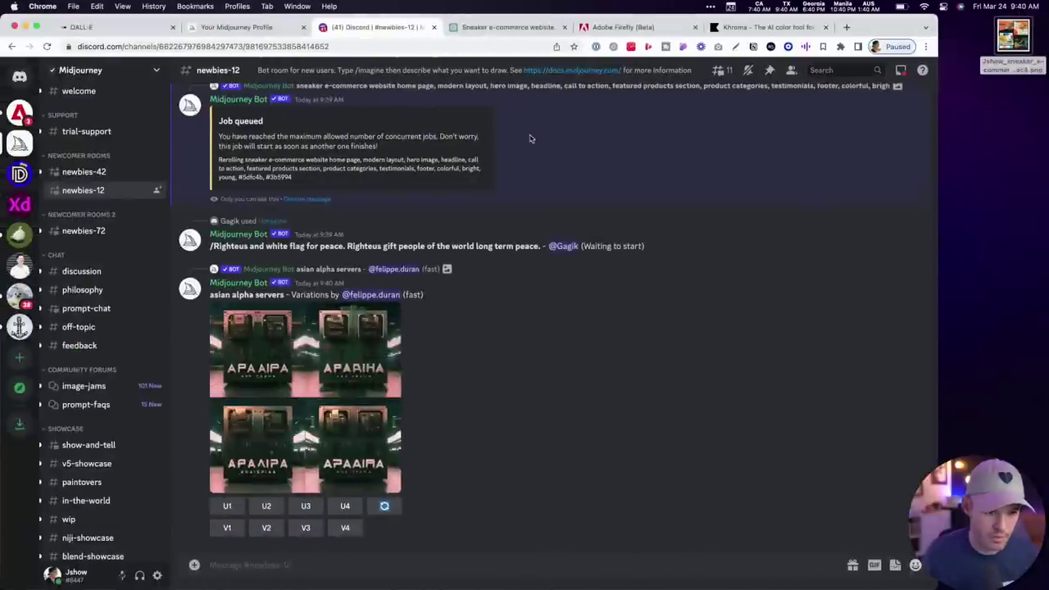
{"action": "scroll", "coordinate": [561, 348], "scroll_direction": "up", "scroll_amount": 5}
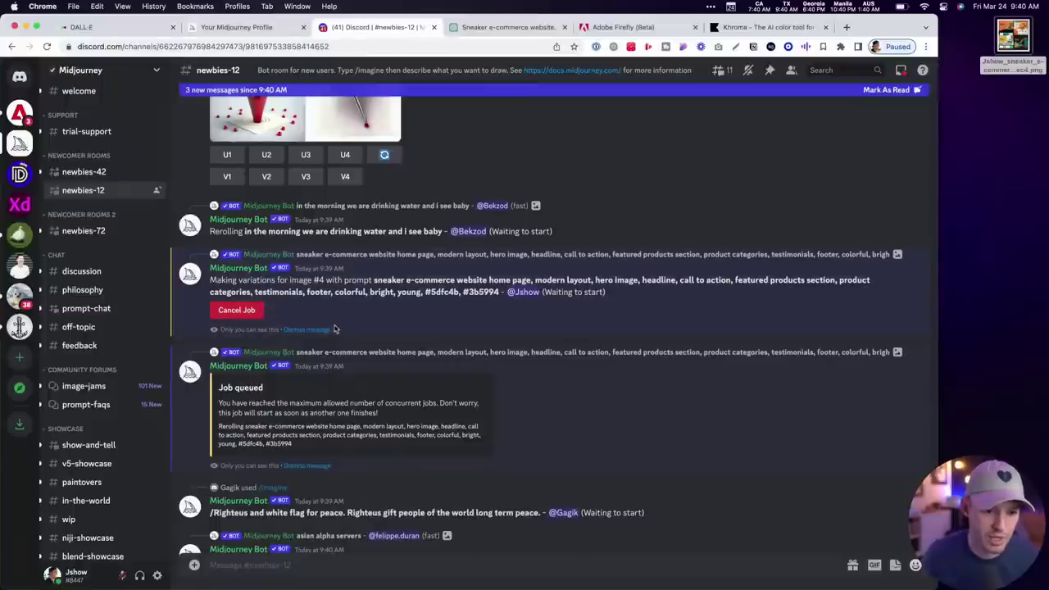
{"action": "scroll", "coordinate": [364, 330], "scroll_direction": "down", "scroll_amount": 5}
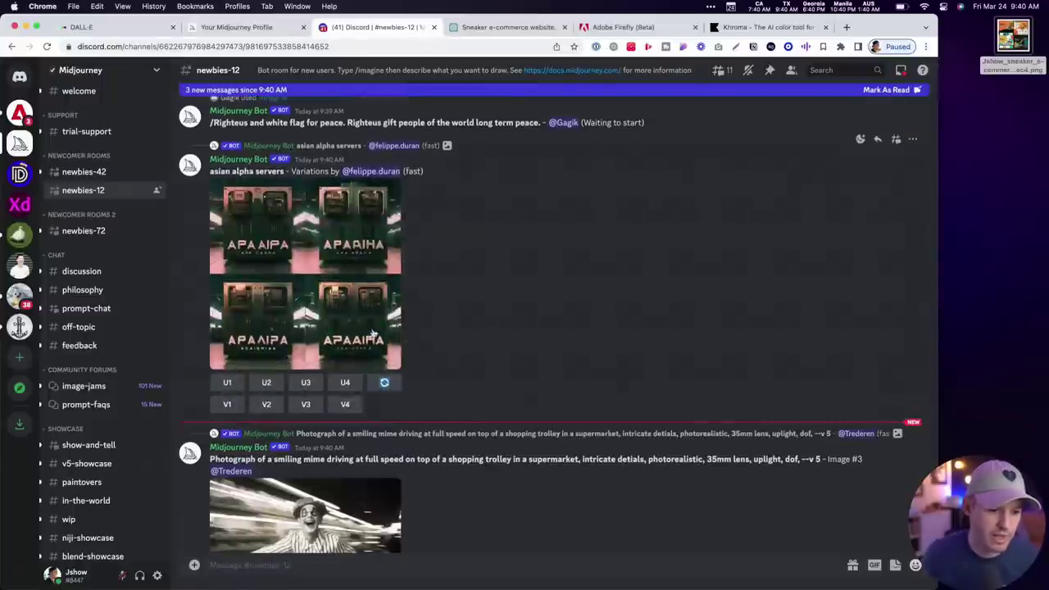
{"action": "scroll", "coordinate": [373, 332], "scroll_direction": "down", "scroll_amount": 5}
{"action": "key", "text": "super+Tab"}
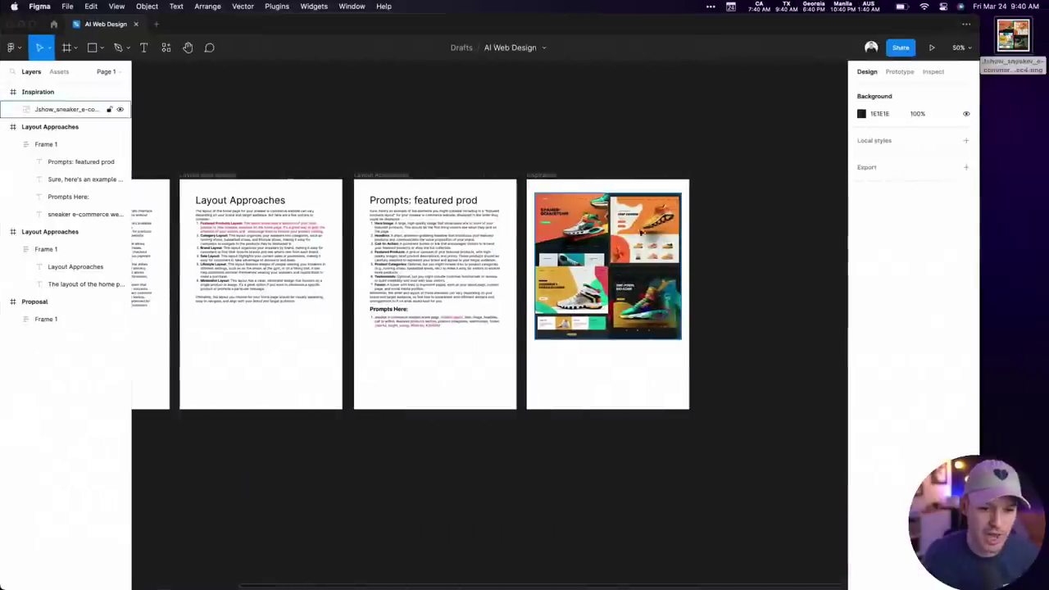
Zoom in to inspect the sneaker mockup image, then return to 100% zoom
{"action": "scroll", "coordinate": [752, 428], "scroll_direction": "up", "scroll_amount": 5}
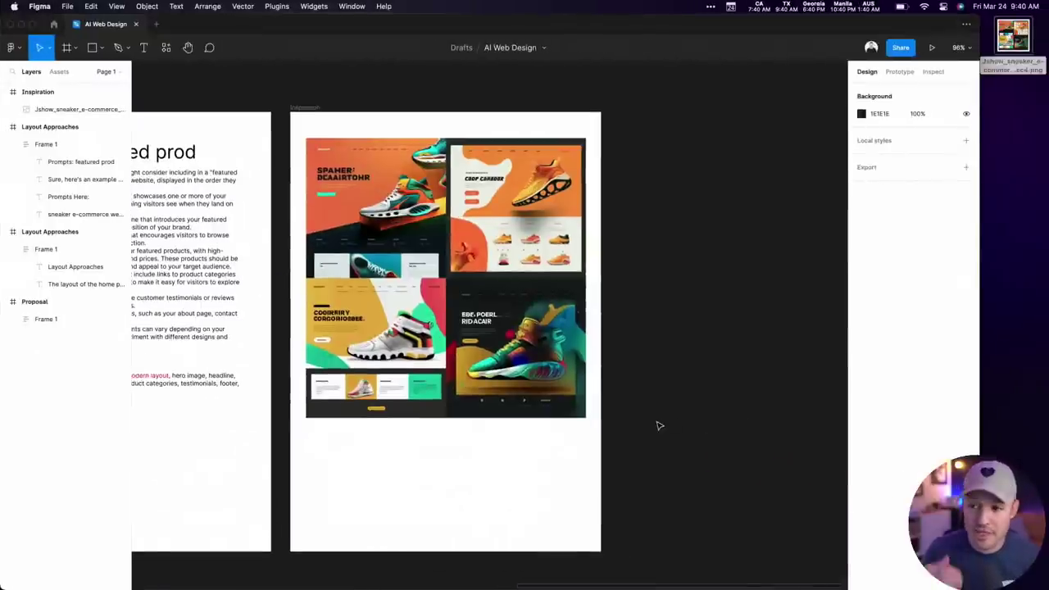
{"action": "left_click", "coordinate": [292, 145]}
{"action": "scroll", "coordinate": [632, 363], "scroll_direction": "up", "scroll_amount": 5}
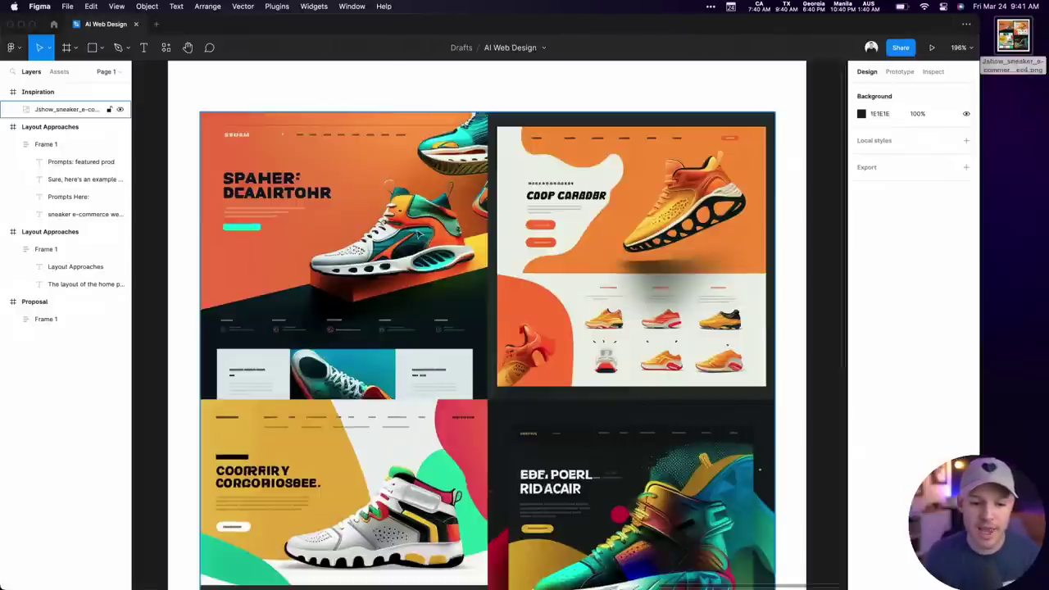
{"action": "key", "text": "Escape"}
{"action": "scroll", "coordinate": [418, 233], "scroll_direction": "down", "scroll_amount": 5}
{"action": "scroll", "coordinate": [418, 233], "scroll_direction": "up", "scroll_amount": 5}
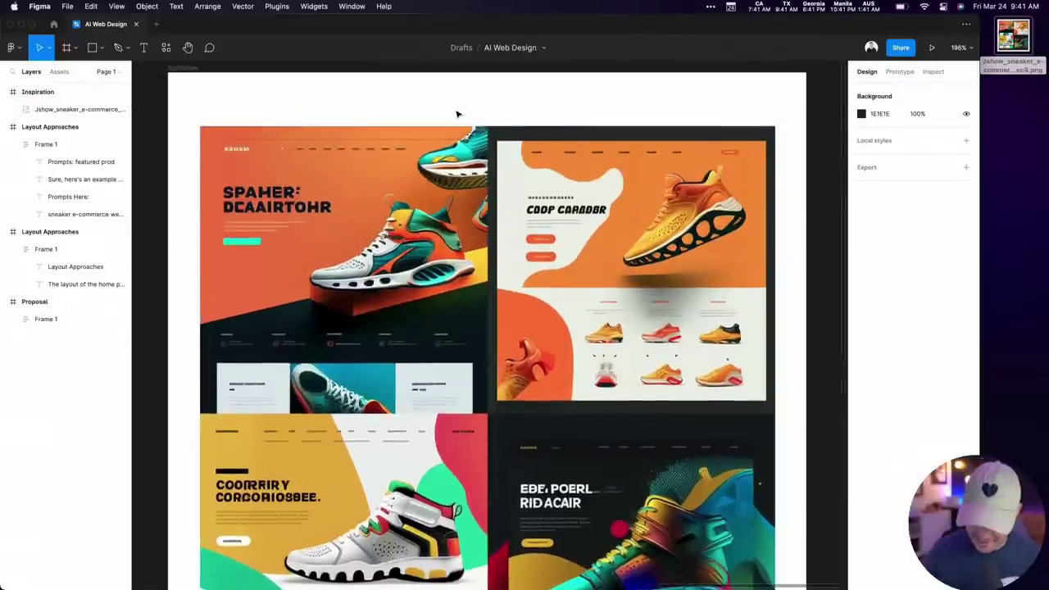
{"action": "key", "text": "shift+0"}
Pick the Frame tool to show its list of preset frame sizes
{"action": "scroll", "coordinate": [596, 168], "scroll_direction": "right", "scroll_amount": 3}
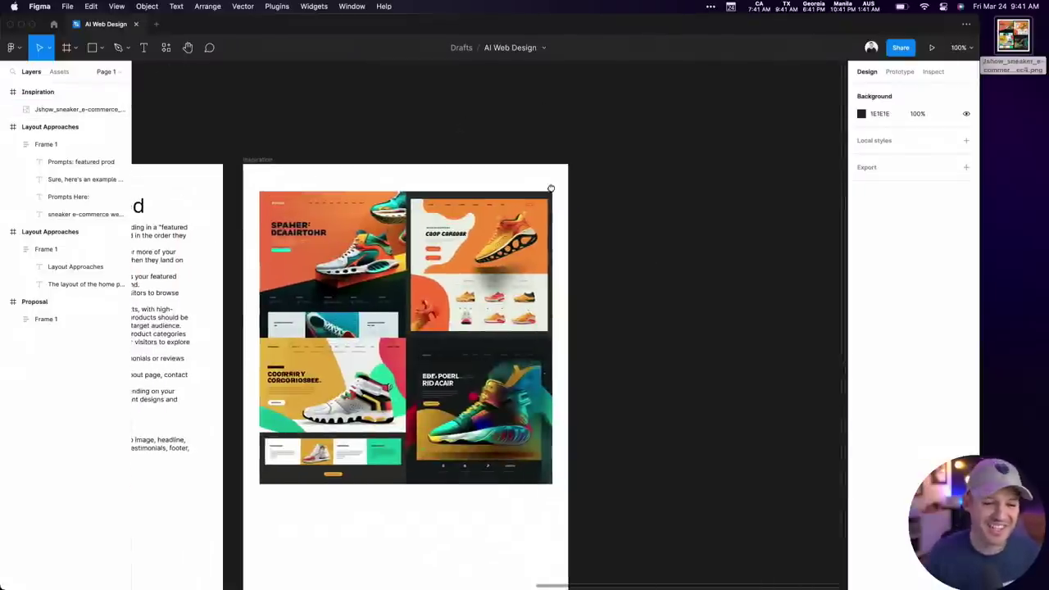
{"action": "key", "text": "f"}
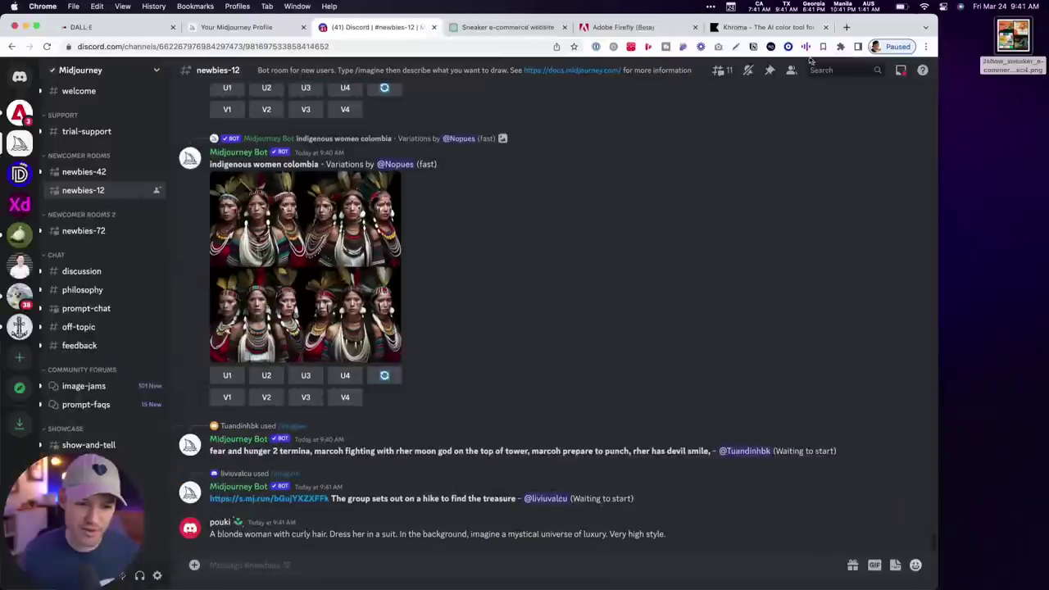
{"action": "scroll", "coordinate": [559, 286], "scroll_direction": "up", "scroll_amount": 15}
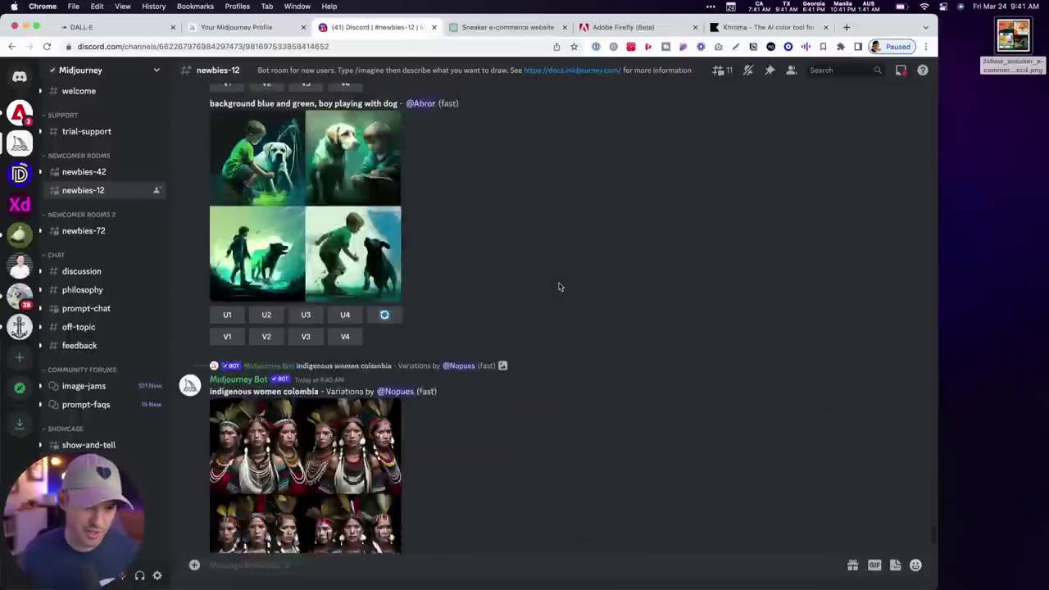
{"action": "scroll", "coordinate": [560, 286], "scroll_direction": "up", "scroll_amount": 3}
{"action": "scroll", "coordinate": [559, 286], "scroll_direction": "down", "scroll_amount": 15}
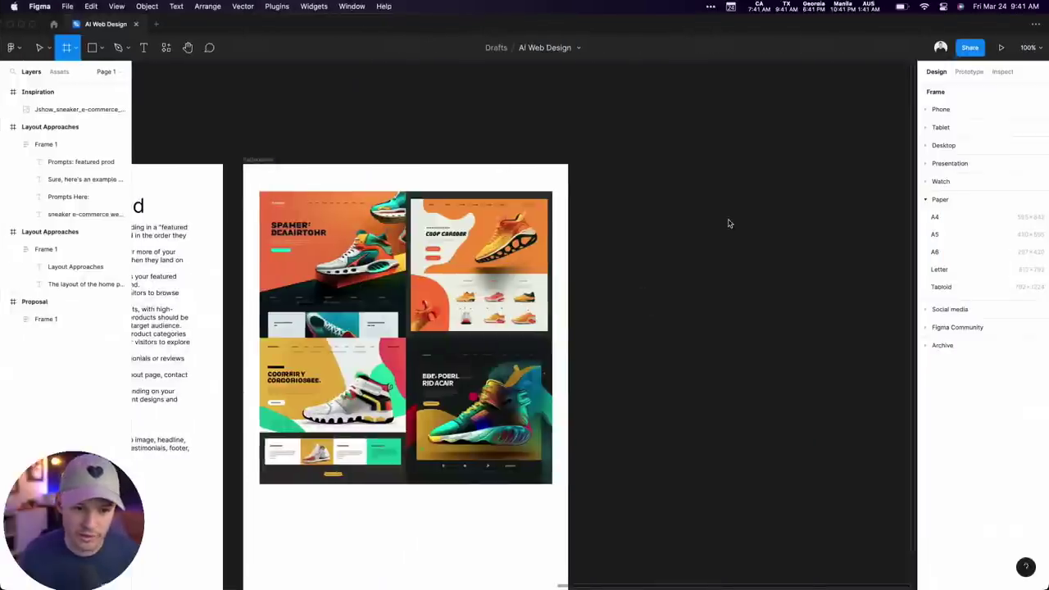
Create a 1440 × 1024 'Desktop - 1' frame from the desktop presets
{"action": "left_click", "coordinate": [941, 145]}
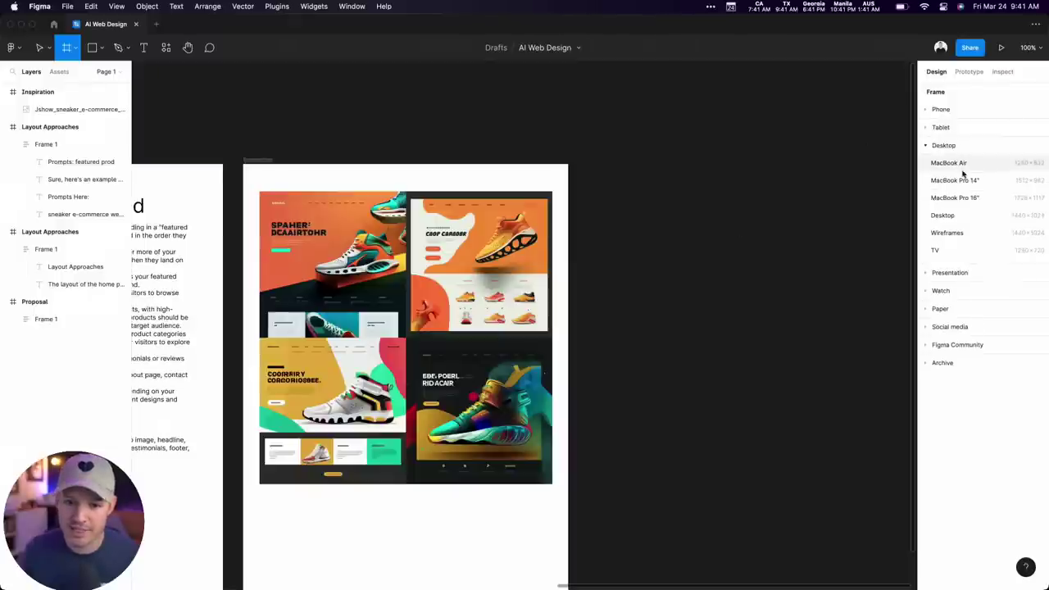
{"action": "left_click", "coordinate": [942, 215]}
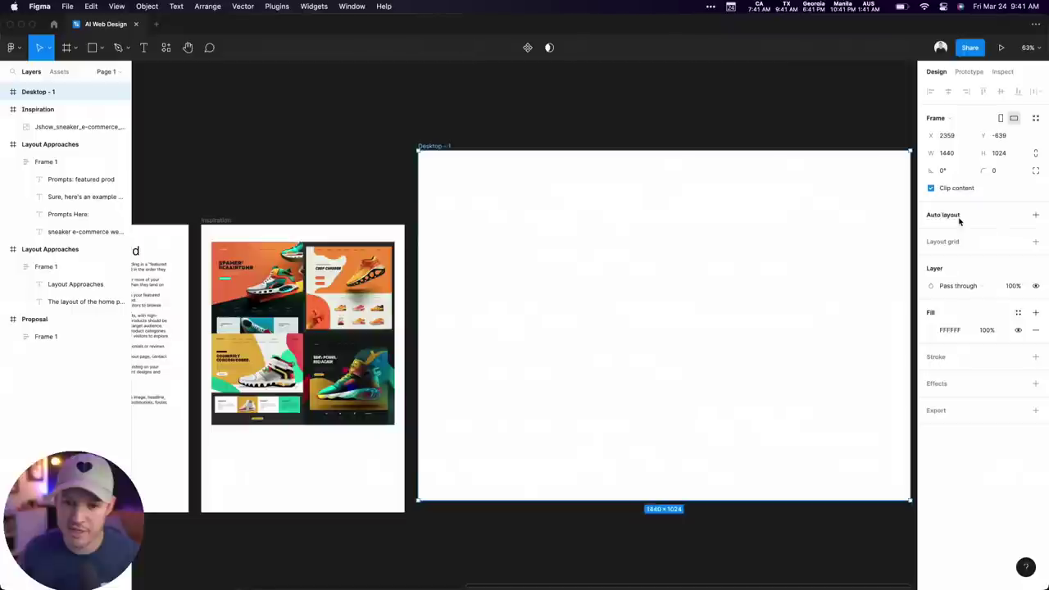
{"action": "left_click", "coordinate": [388, 151]}
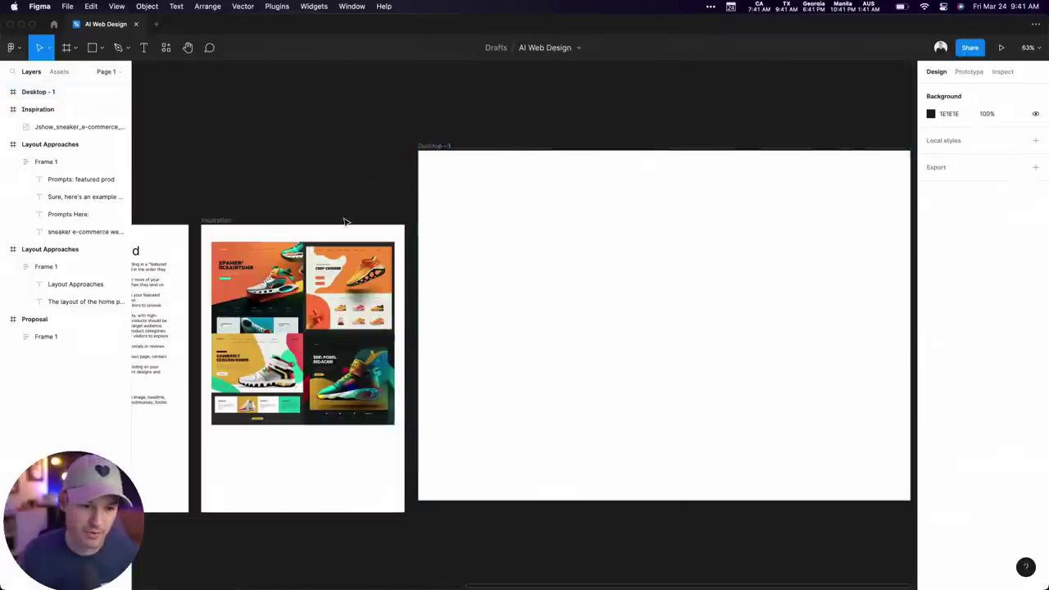
{"action": "scroll", "coordinate": [503, 131], "scroll_direction": "right", "scroll_amount": 3}
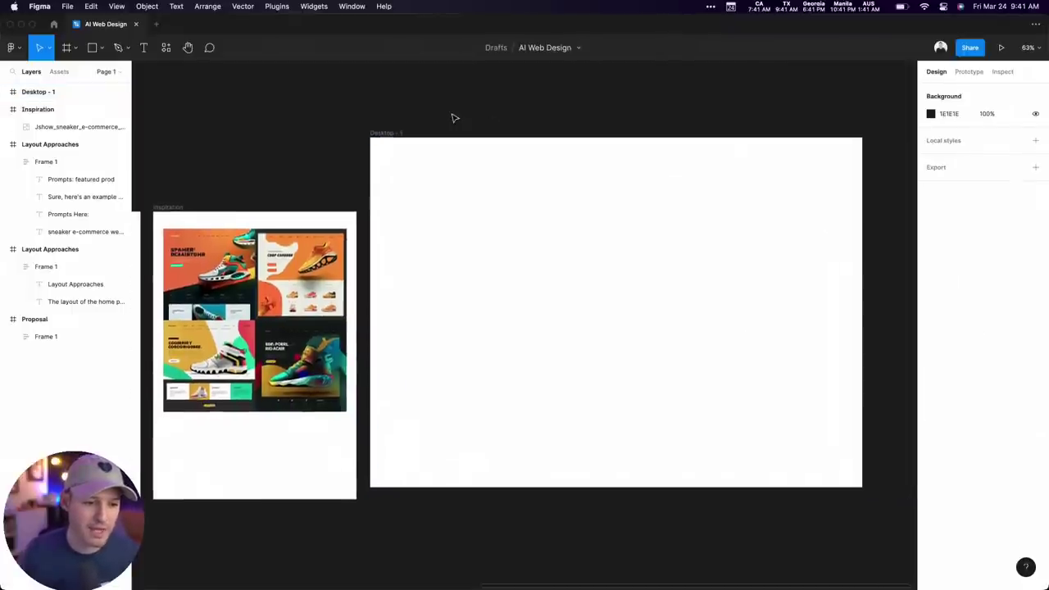
{"action": "left_click", "coordinate": [447, 152]}
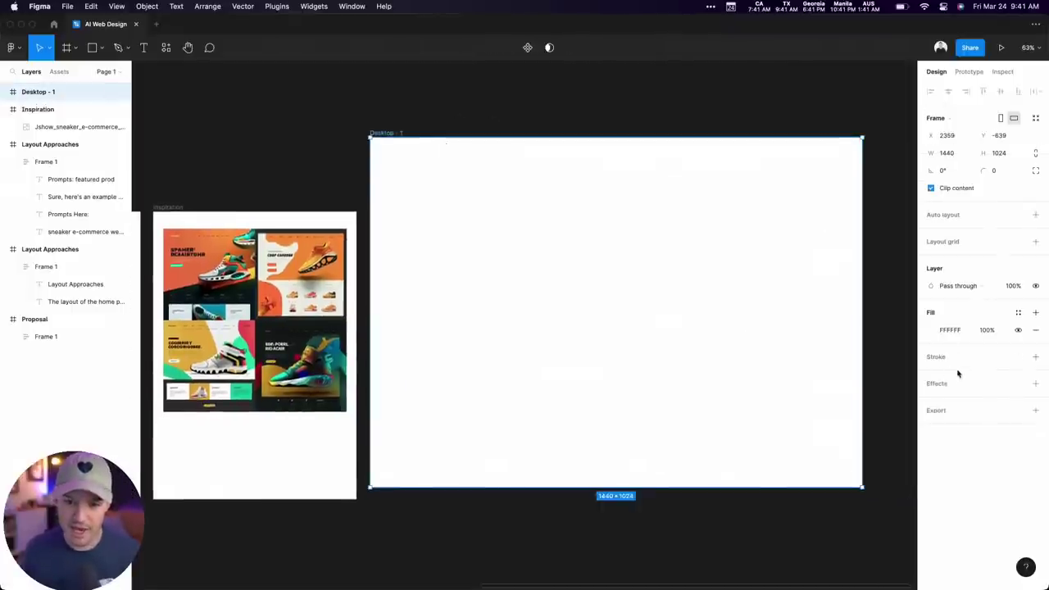
Give Desktop - 1 a linear gradient fill angled diagonally toward the lower right
{"action": "left_click", "coordinate": [933, 329]}
{"action": "left_click", "coordinate": [803, 305]}
{"action": "left_click", "coordinate": [815, 321]}
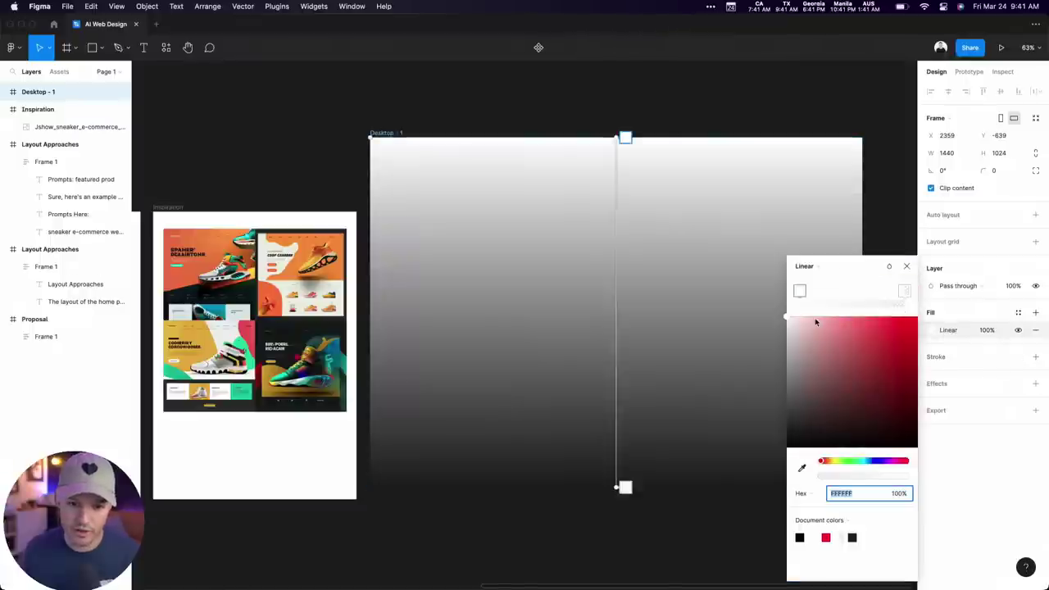
{"action": "left_click_drag", "start_coordinate": [624, 139], "coordinate": [383, 276]}
{"action": "left_click_drag", "start_coordinate": [622, 484], "coordinate": [876, 492]}
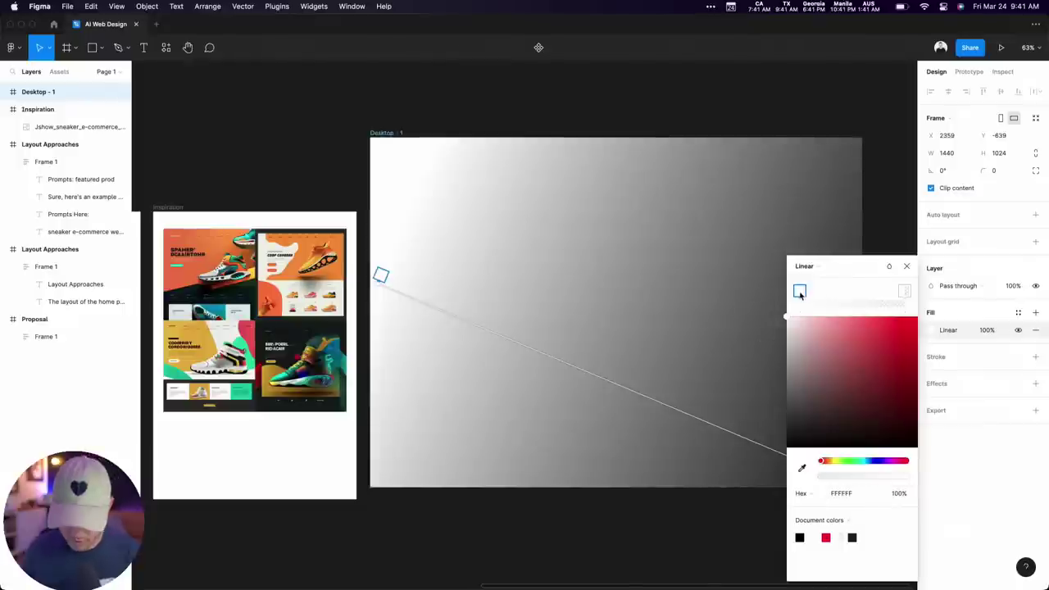
Set the gradient stops to F1743E on the left and F8AA35 on the right
{"action": "left_click", "coordinate": [802, 469]}
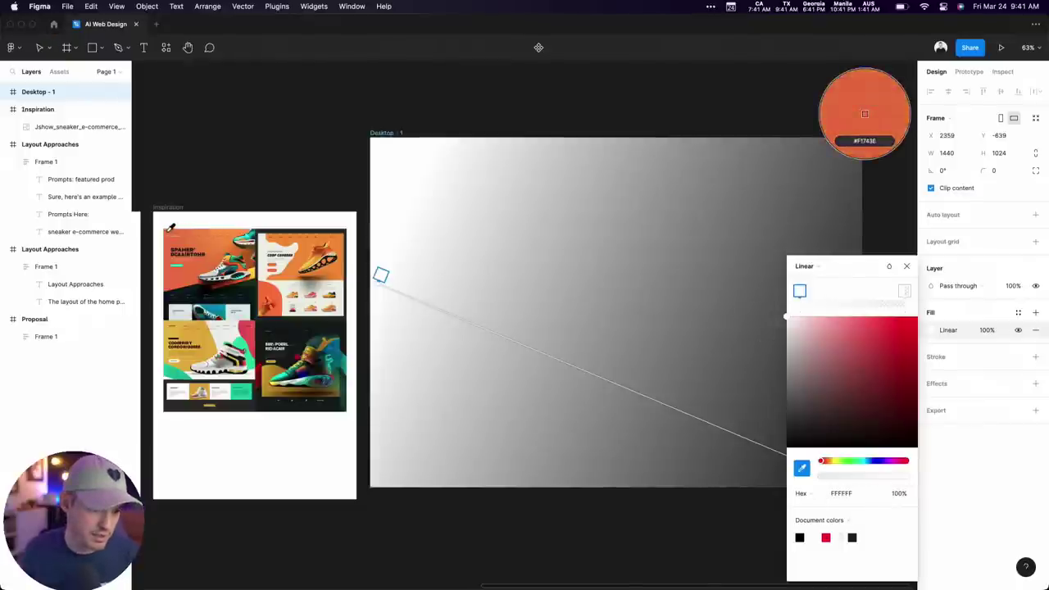
{"action": "left_click", "coordinate": [169, 227]}
{"action": "left_click", "coordinate": [903, 290]}
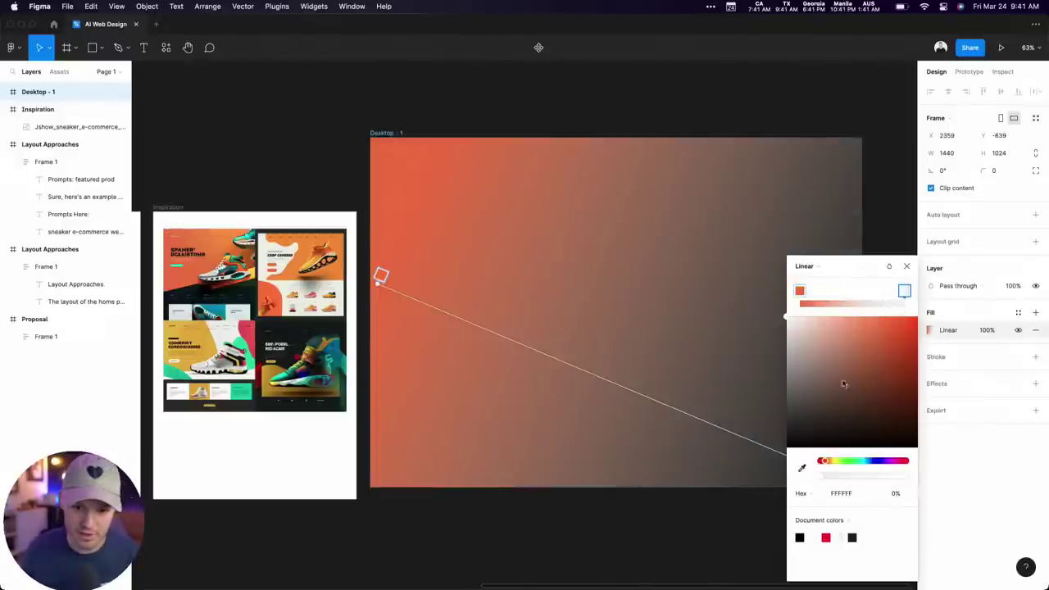
{"action": "left_click", "coordinate": [801, 467]}
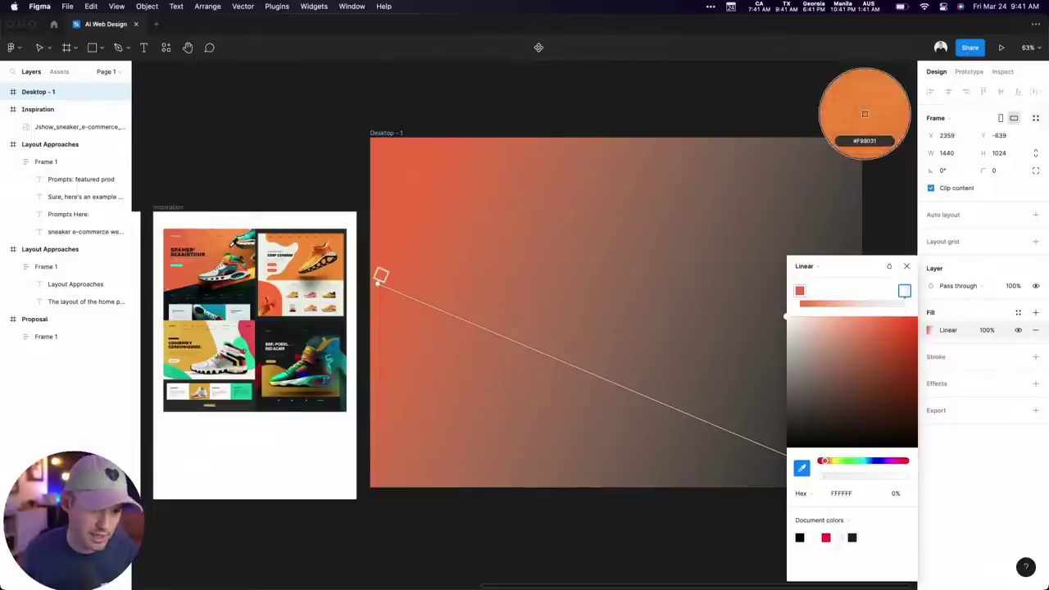
{"action": "left_click", "coordinate": [865, 114]}
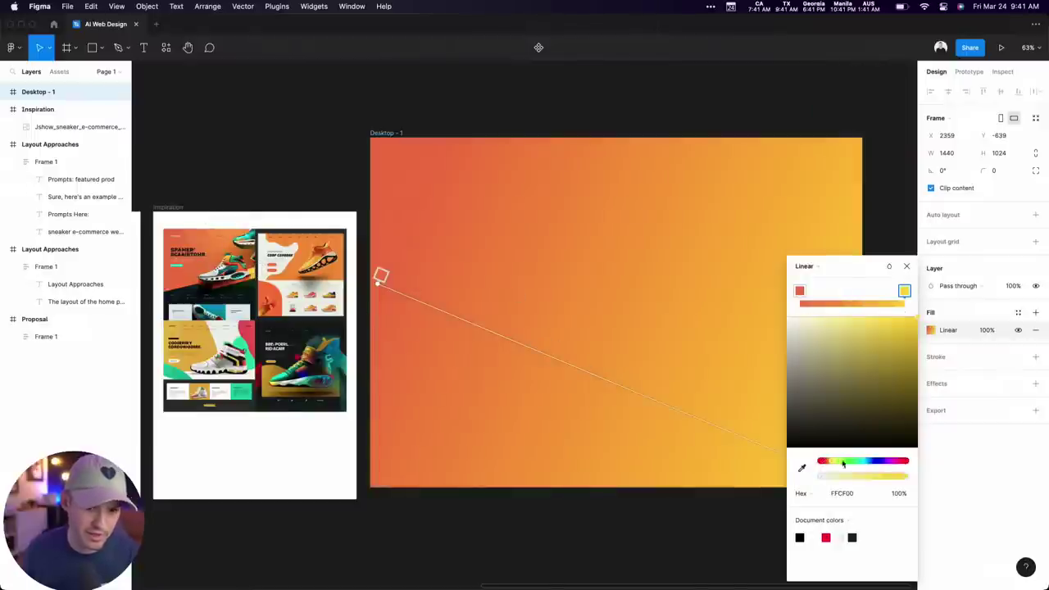
{"action": "left_click", "coordinate": [802, 468]}
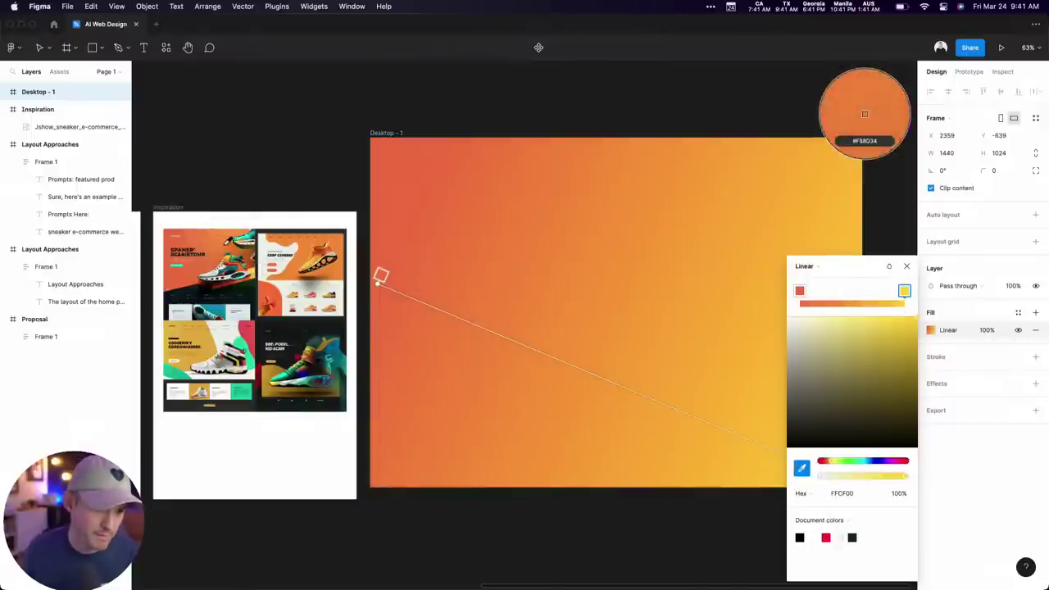
{"action": "left_click", "coordinate": [865, 114]}
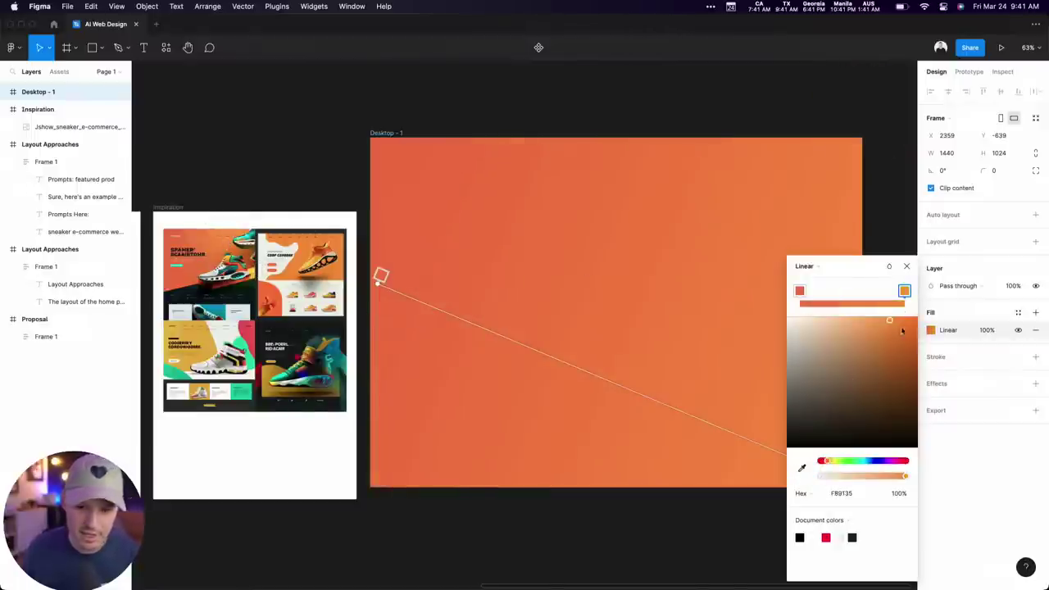
{"action": "left_click_drag", "start_coordinate": [827, 464], "coordinate": [829, 464]}
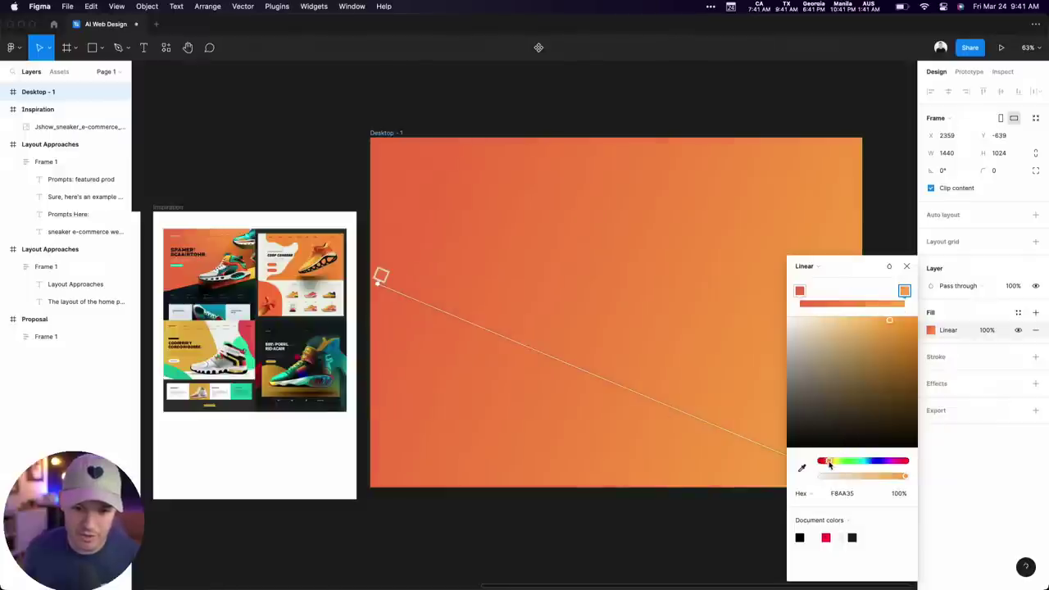
{"action": "key", "text": "Escape"}
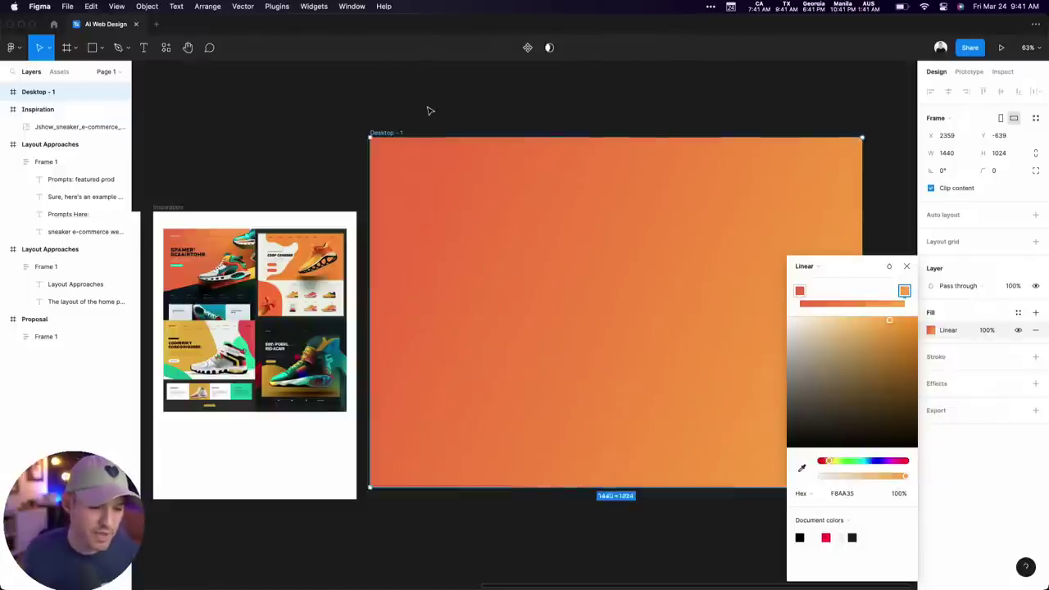
{"action": "key", "text": "Escape"}
Draw a closed diagonal path across the lower part of the orange frame with the Pen tool
{"action": "scroll", "coordinate": [497, 161], "scroll_direction": "down", "scroll_amount": 2}
{"action": "scroll", "coordinate": [236, 215], "scroll_direction": "up", "scroll_amount": 15, "text": "ctrl"}
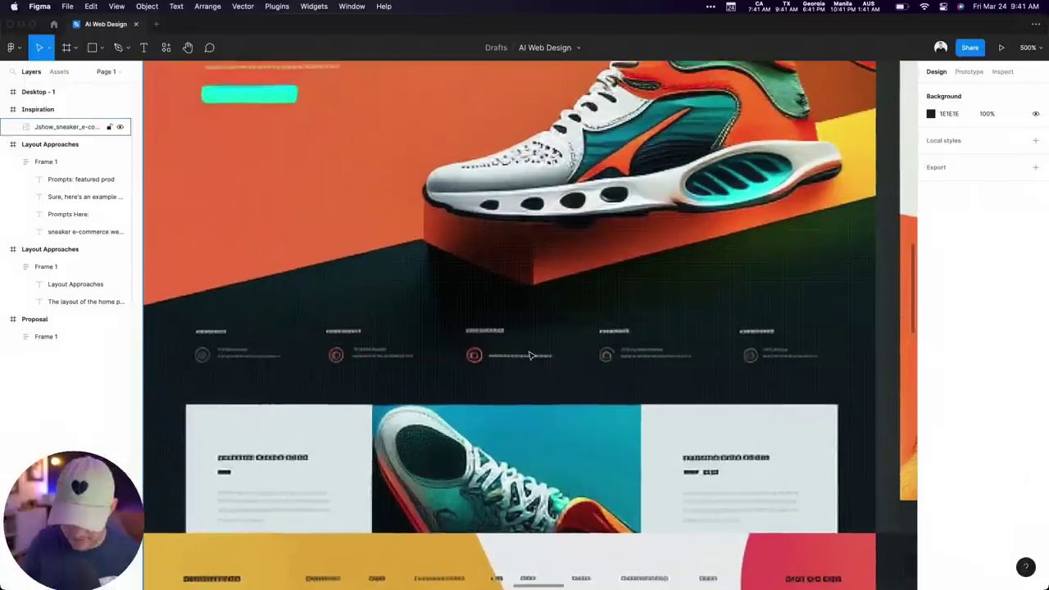
{"action": "scroll", "coordinate": [530, 356], "scroll_direction": "down", "scroll_amount": 15}
{"action": "left_click_drag", "start_coordinate": [819, 555], "coordinate": [490, 504]}
{"action": "key", "text": "p"}
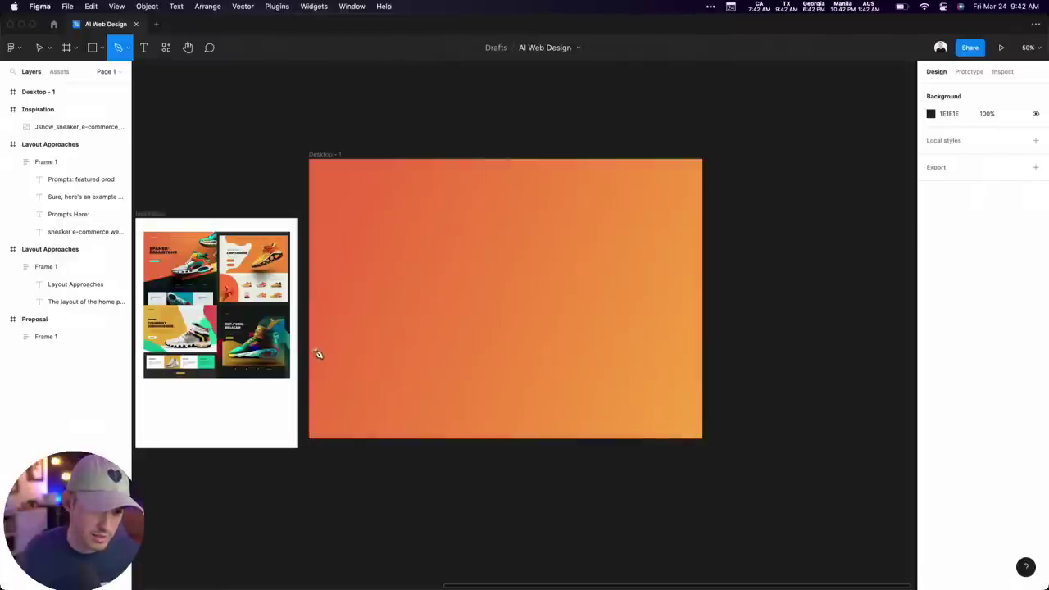
{"action": "left_click", "coordinate": [311, 388]}
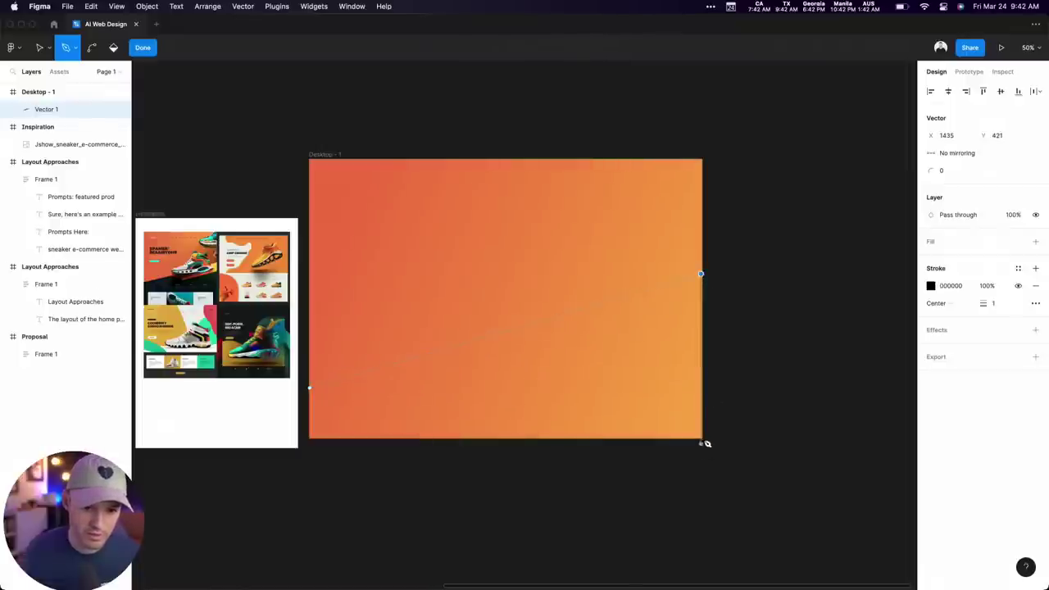
{"action": "left_click", "coordinate": [311, 437]}
{"action": "key", "text": "Escape"}
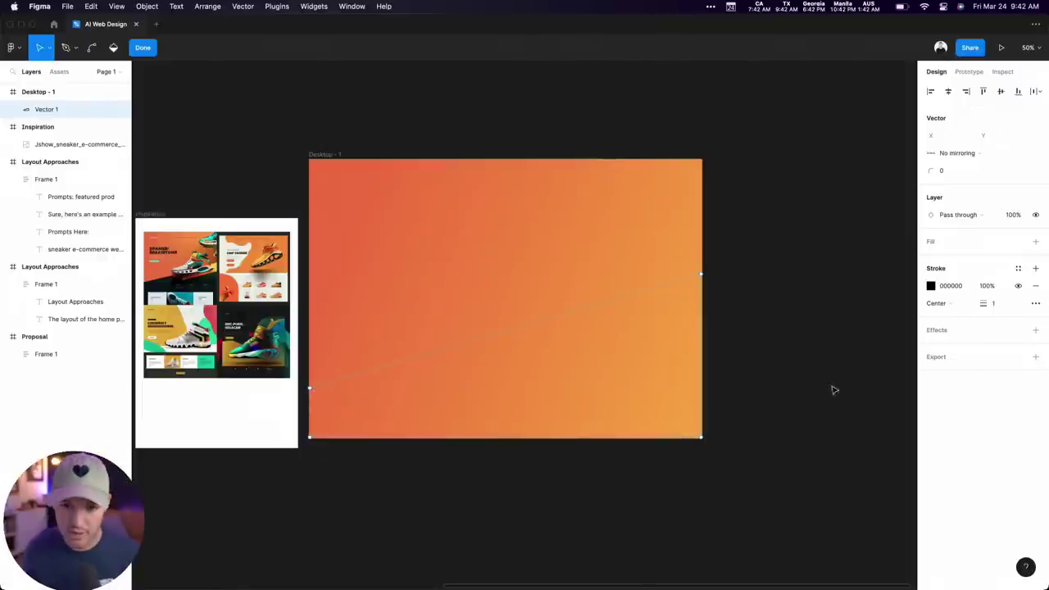
Fill the diagonal shape with near-black 07160D sampled from the screen
{"action": "left_click", "coordinate": [951, 241]}
{"action": "key", "text": "i"}
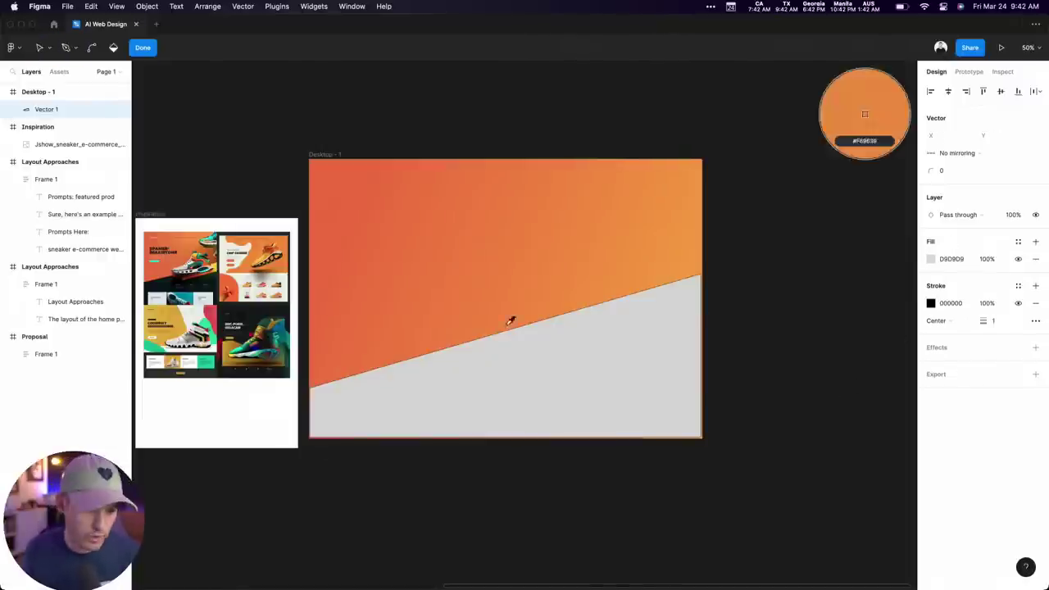
{"action": "left_click", "coordinate": [864, 114]}
{"action": "key", "text": "Escape"}
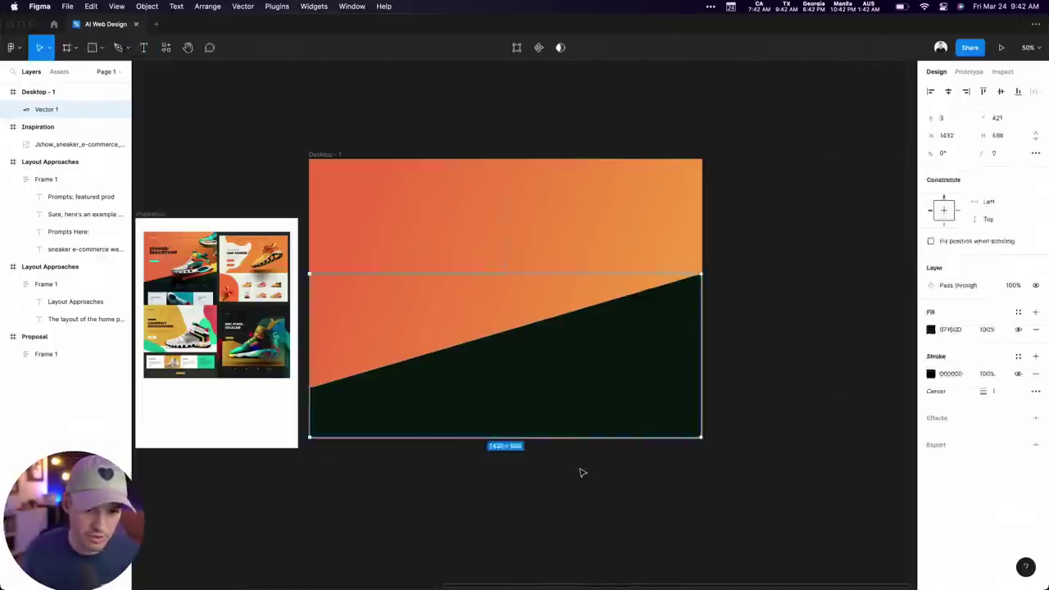
Stretch the dark shape past the bottom-right corner and pull its left edge slightly inward
{"action": "left_click_drag", "start_coordinate": [699, 436], "coordinate": [702, 438]}
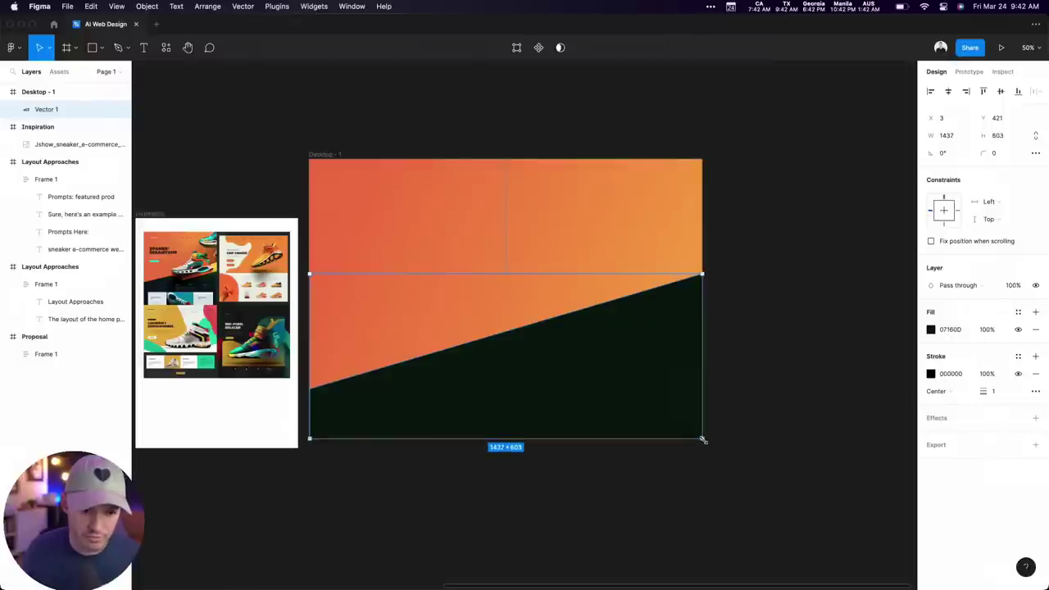
{"action": "left_click", "coordinate": [681, 477]}
{"action": "left_click", "coordinate": [309, 421]}
{"action": "left_click_drag", "start_coordinate": [308, 422], "coordinate": [317, 416]}
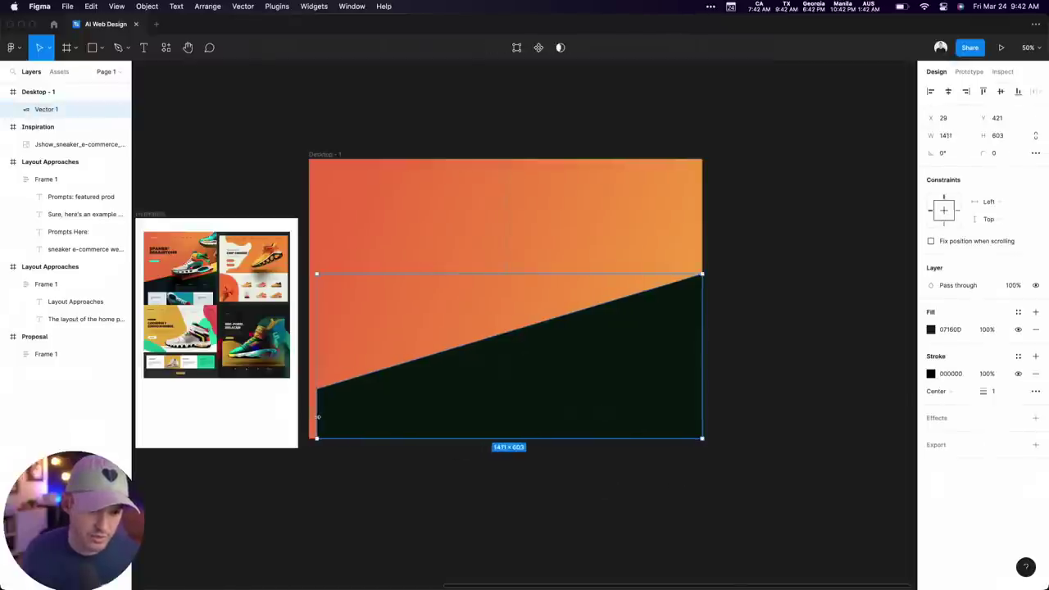
{"action": "left_click", "coordinate": [402, 481]}
{"action": "left_click_drag", "start_coordinate": [410, 484], "coordinate": [573, 495]}
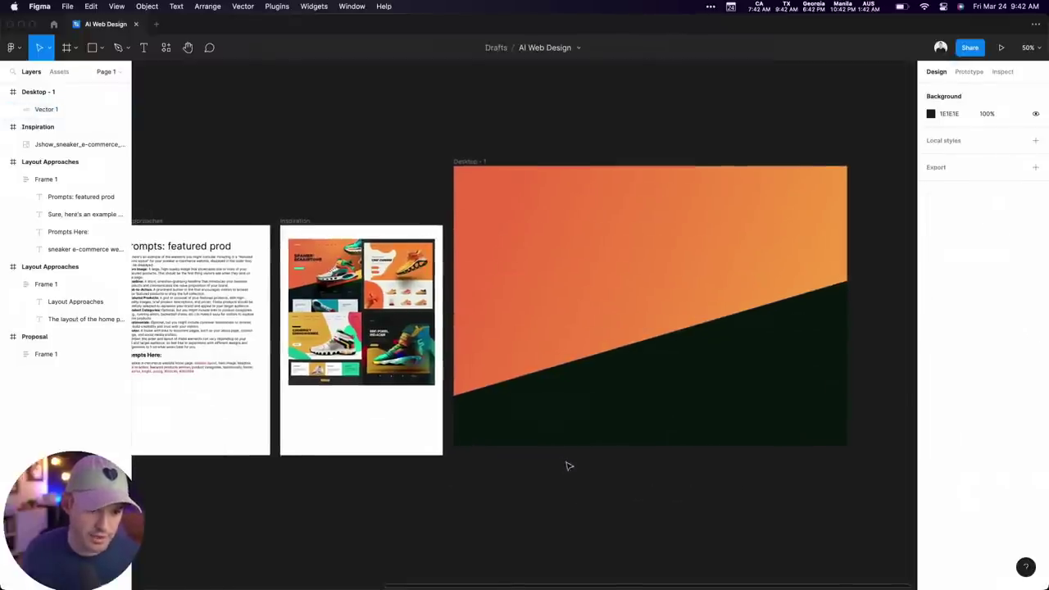
{"action": "key", "text": "ctrl+Left"}
{"action": "scroll", "coordinate": [520, 416], "scroll_direction": "up", "scroll_amount": 5}
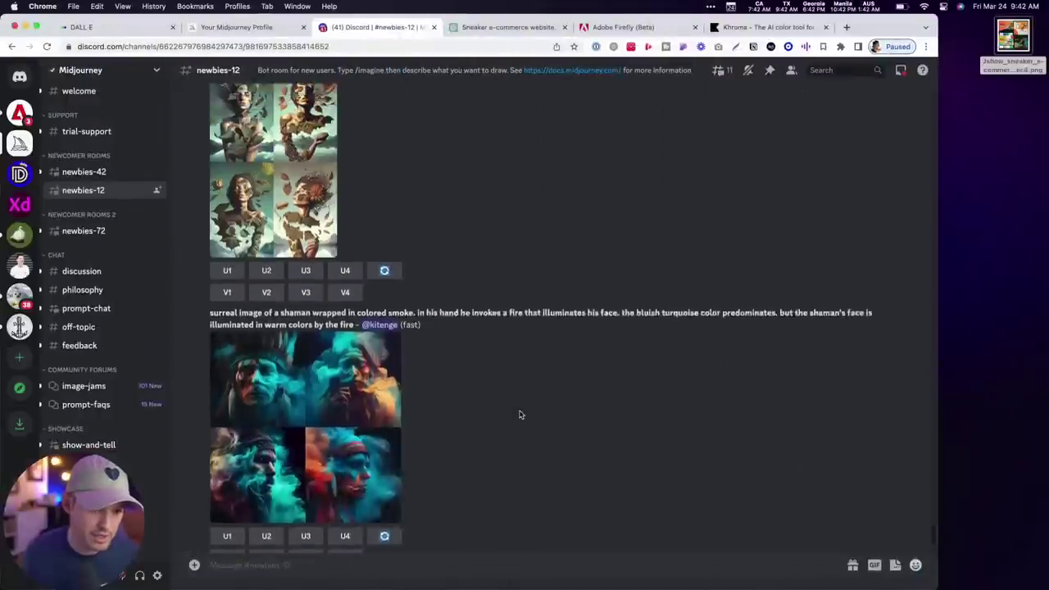
{"action": "scroll", "coordinate": [519, 414], "scroll_direction": "up", "scroll_amount": 10}
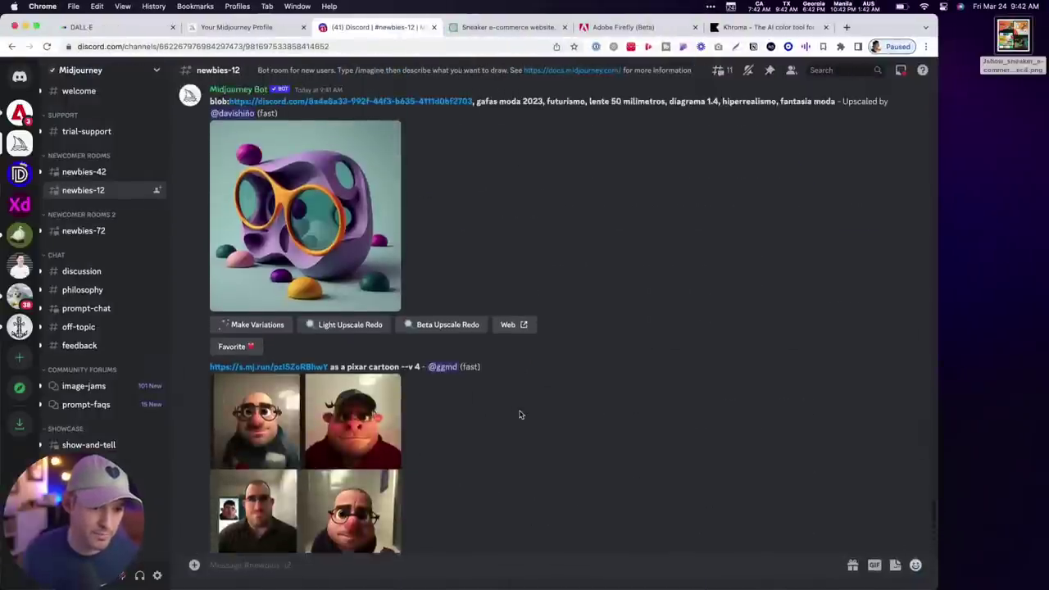
{"action": "scroll", "coordinate": [519, 414], "scroll_direction": "up", "scroll_amount": 15}
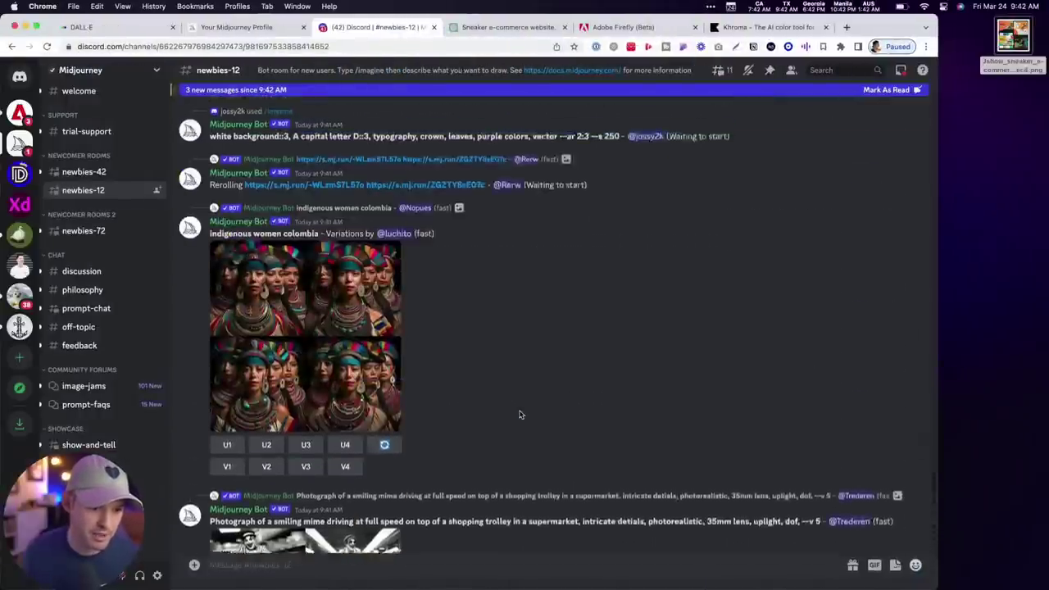
{"action": "scroll", "coordinate": [519, 415], "scroll_direction": "up", "scroll_amount": 15}
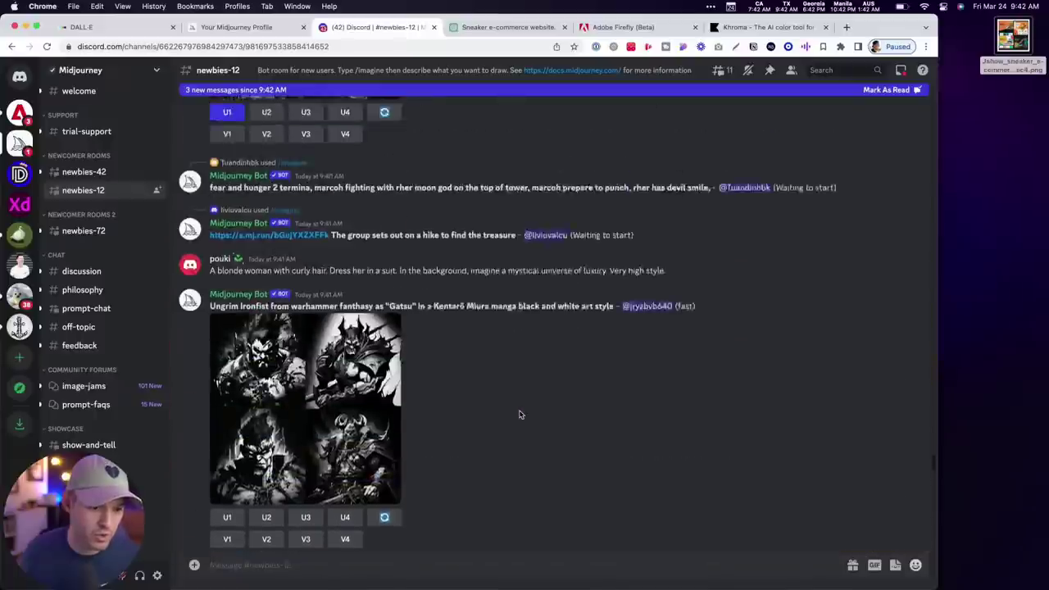
{"action": "scroll", "coordinate": [520, 415], "scroll_direction": "up", "scroll_amount": 15}
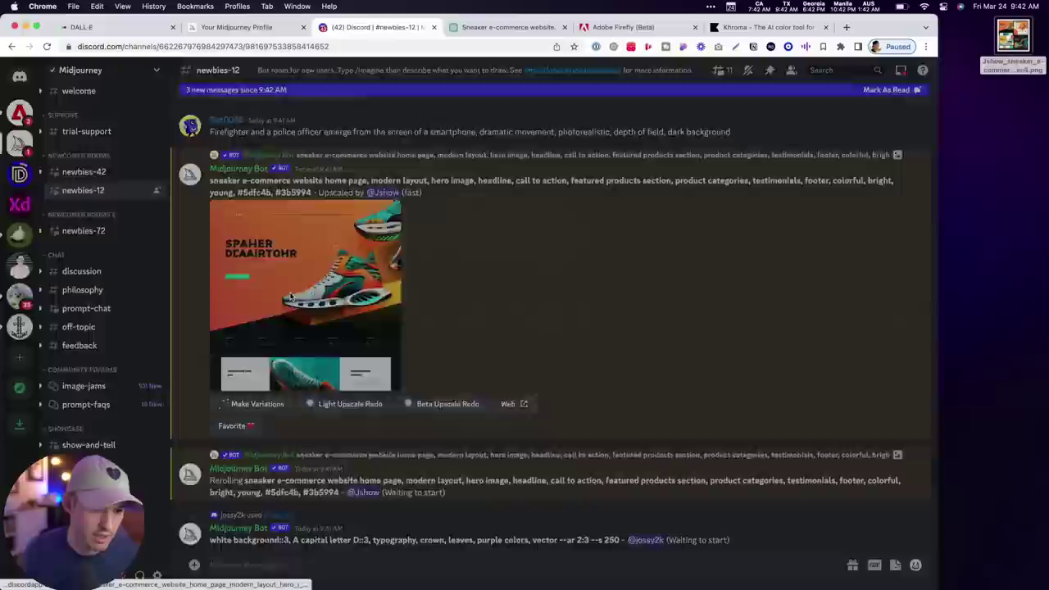
{"action": "left_click", "coordinate": [290, 297]}
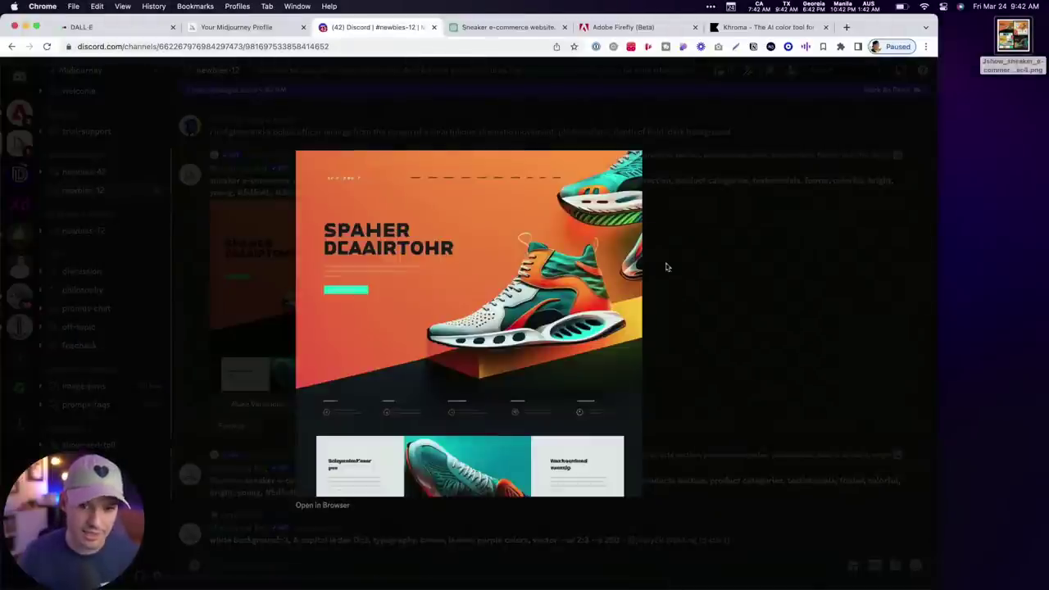
{"action": "key", "text": "super+Tab"}
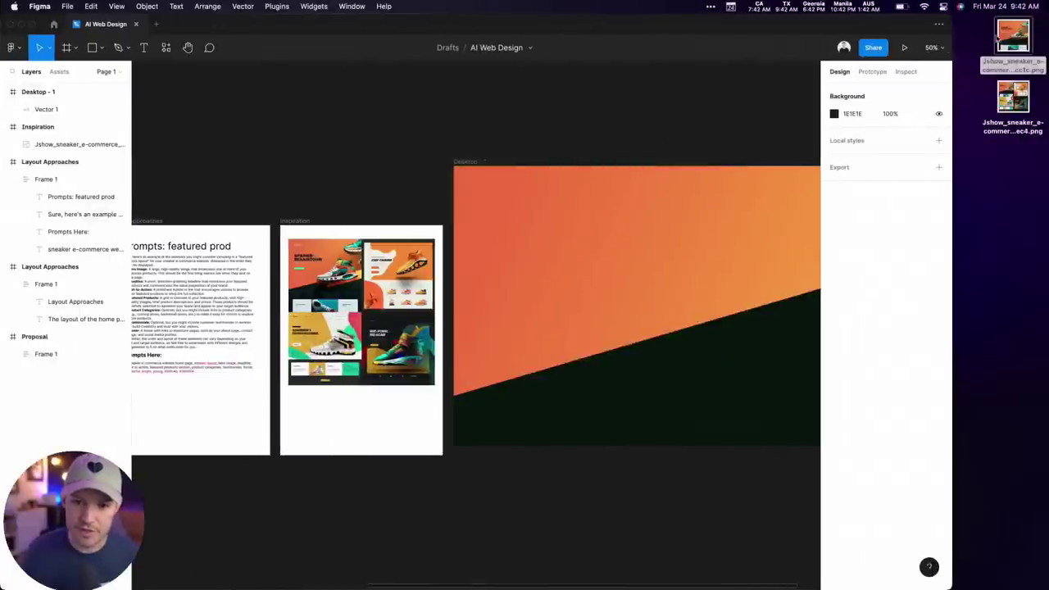
Place the saved sneaker landing-page PNG on the canvas next to the orange Desktop - 1 frame
{"action": "left_click_drag", "start_coordinate": [631, 554], "coordinate": [369, 534]}
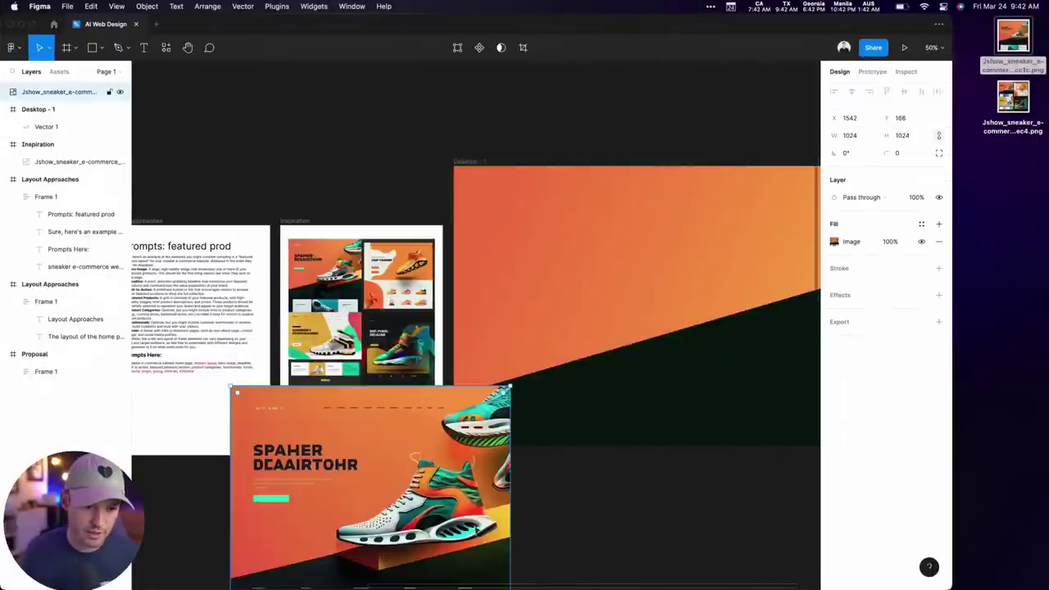
{"action": "scroll", "coordinate": [555, 539], "scroll_direction": "down", "scroll_amount": 3}
{"action": "scroll", "coordinate": [554, 538], "scroll_direction": "right", "scroll_amount": 2}
{"action": "left_click_drag", "start_coordinate": [241, 342], "coordinate": [705, 127]}
{"action": "left_click", "coordinate": [533, 408]}
Zoom and pan around the placed sneaker image to inspect it
{"action": "scroll", "coordinate": [533, 407], "scroll_direction": "right", "scroll_amount": 5}
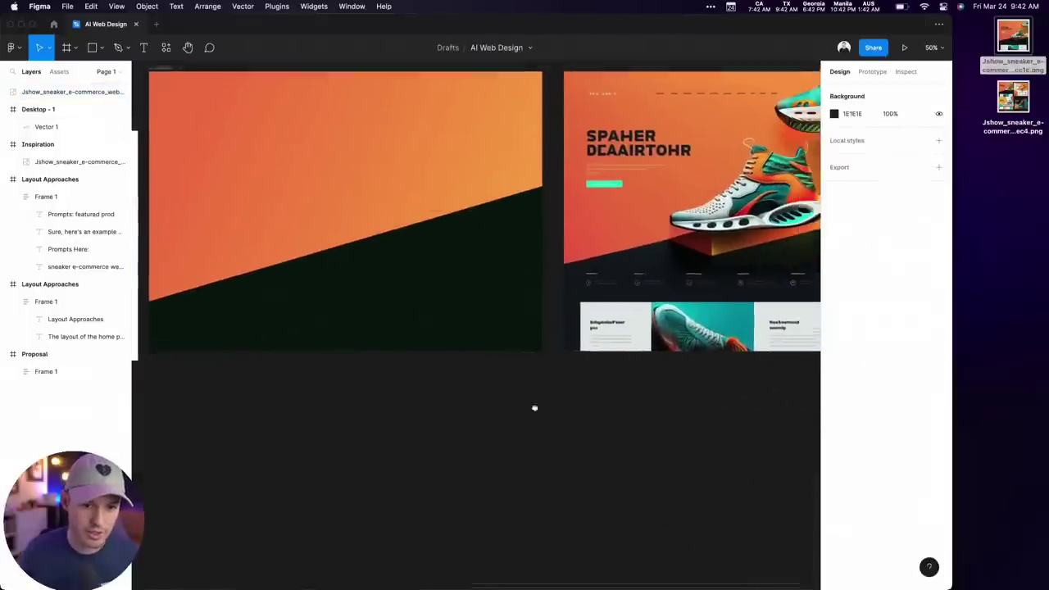
{"action": "scroll", "coordinate": [492, 418], "scroll_direction": "up", "scroll_amount": 1}
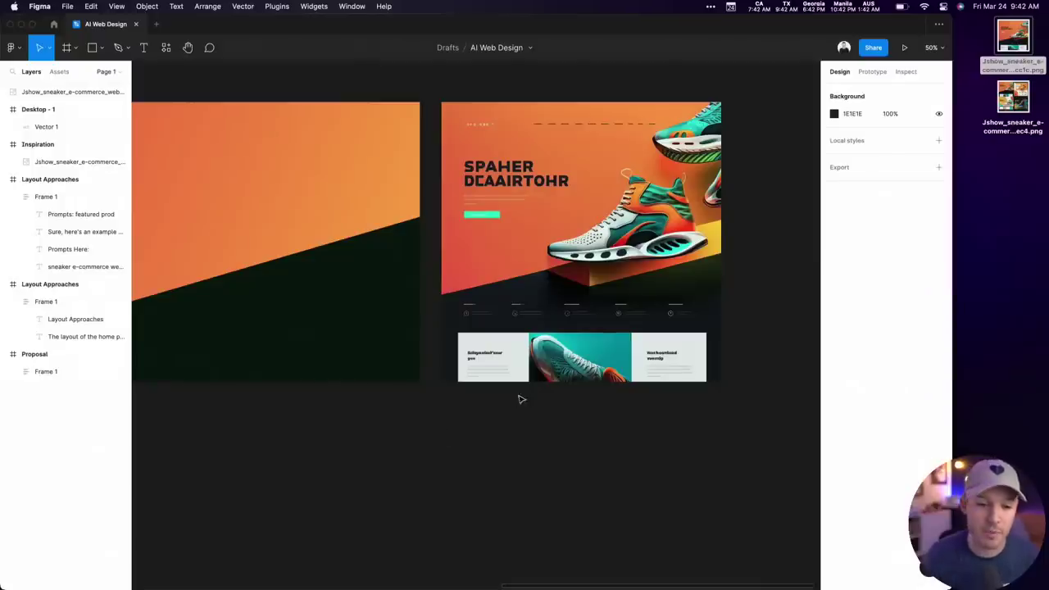
{"action": "scroll", "coordinate": [463, 416], "scroll_direction": "up", "scroll_amount": 5}
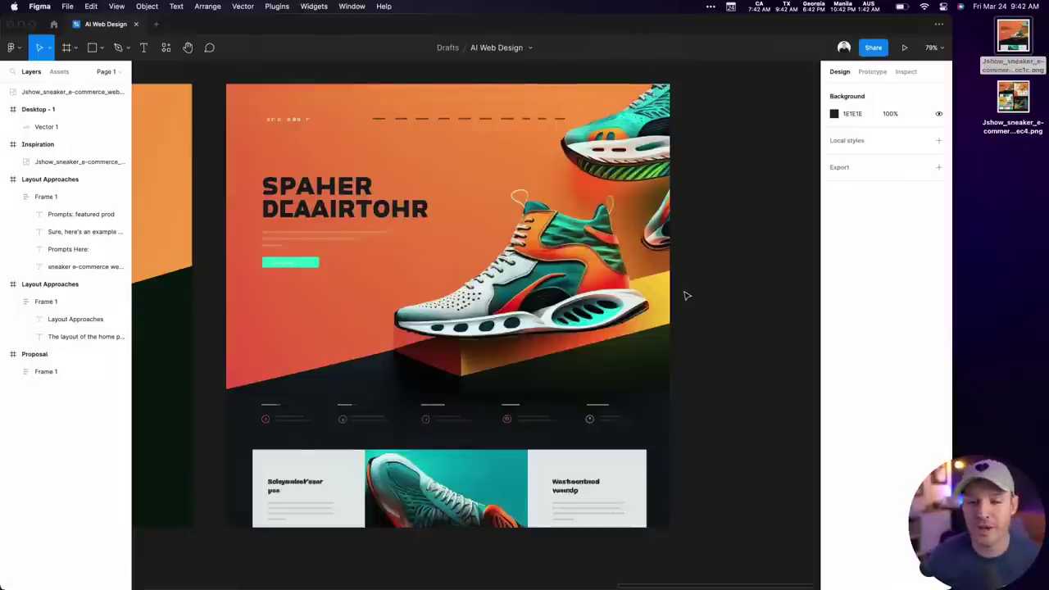
{"action": "scroll", "coordinate": [687, 296], "scroll_direction": "left", "scroll_amount": 3}
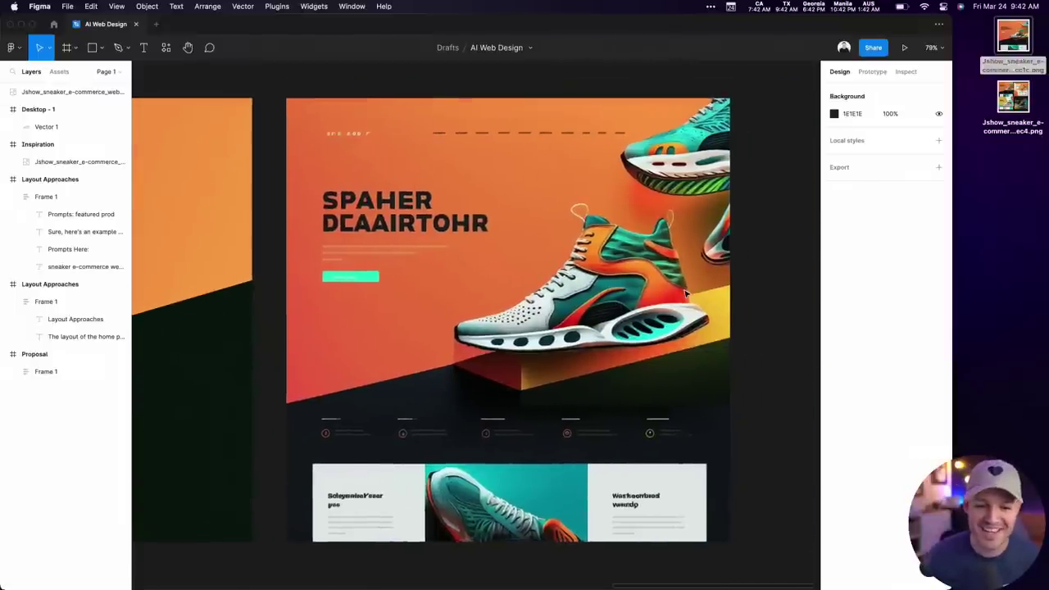
{"action": "scroll", "coordinate": [685, 293], "scroll_direction": "left", "scroll_amount": 5}
{"action": "scroll", "coordinate": [685, 293], "scroll_direction": "right", "scroll_amount": 7}
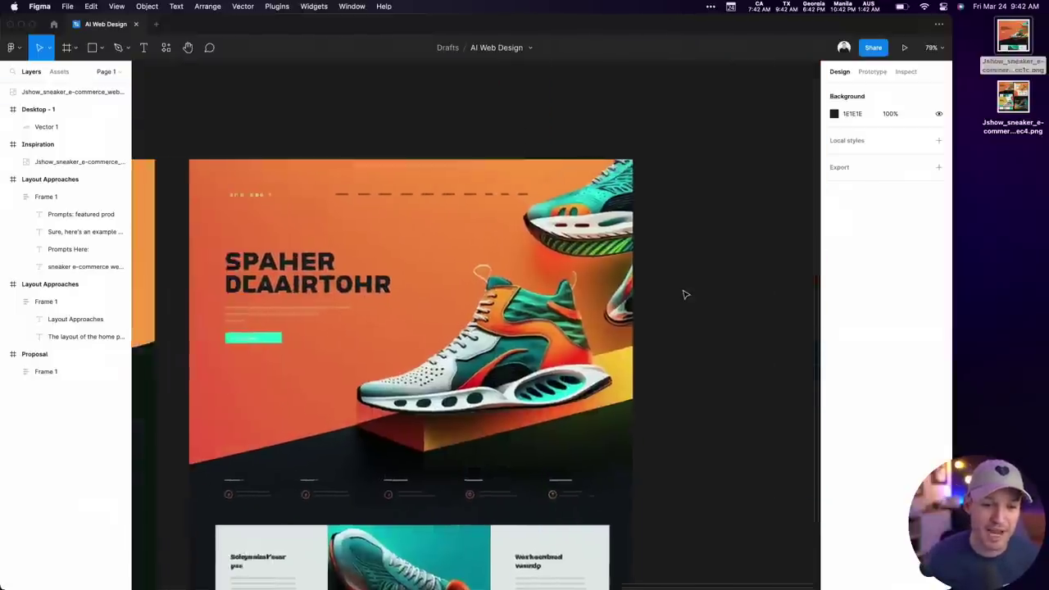
{"action": "scroll", "coordinate": [685, 293], "scroll_direction": "left", "scroll_amount": 1}
{"action": "scroll", "coordinate": [685, 293], "scroll_direction": "left", "scroll_amount": 2}
{"action": "scroll", "coordinate": [685, 294], "scroll_direction": "up", "scroll_amount": 1}
Save the fourth sneaker mockup's variations grid to the desktop as a third PNG
{"action": "key", "text": "super+Tab"}
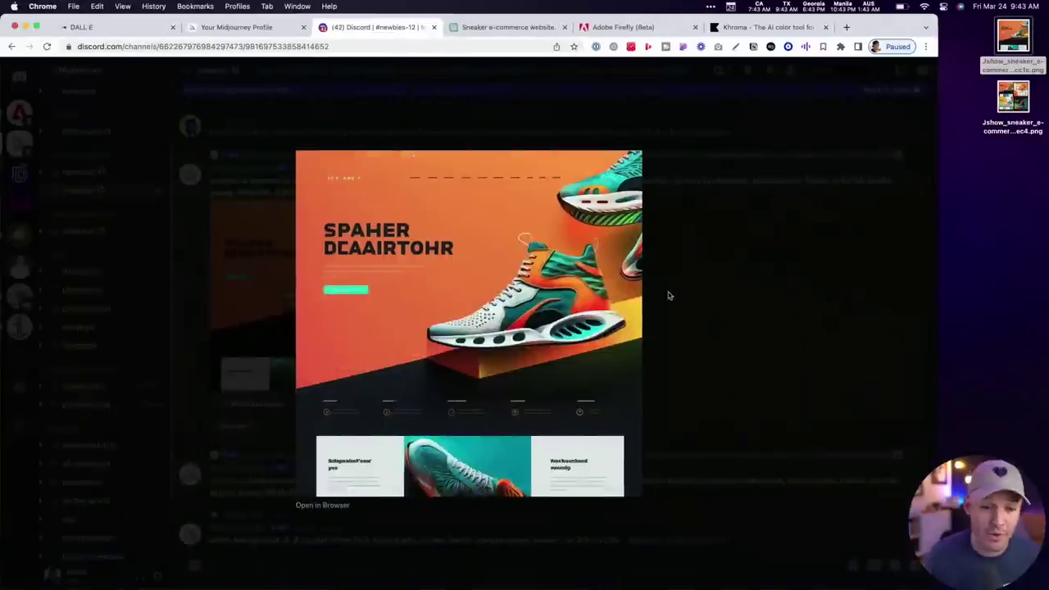
{"action": "left_click", "coordinate": [576, 142]}
{"action": "scroll", "coordinate": [682, 358], "scroll_direction": "down", "scroll_amount": 8}
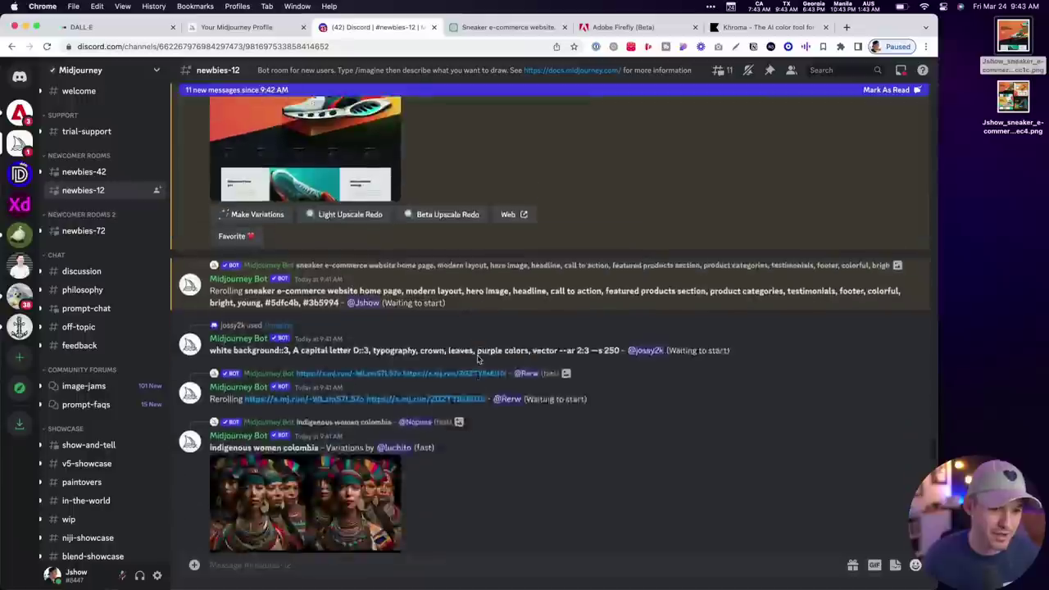
{"action": "scroll", "coordinate": [479, 359], "scroll_direction": "down", "scroll_amount": 12}
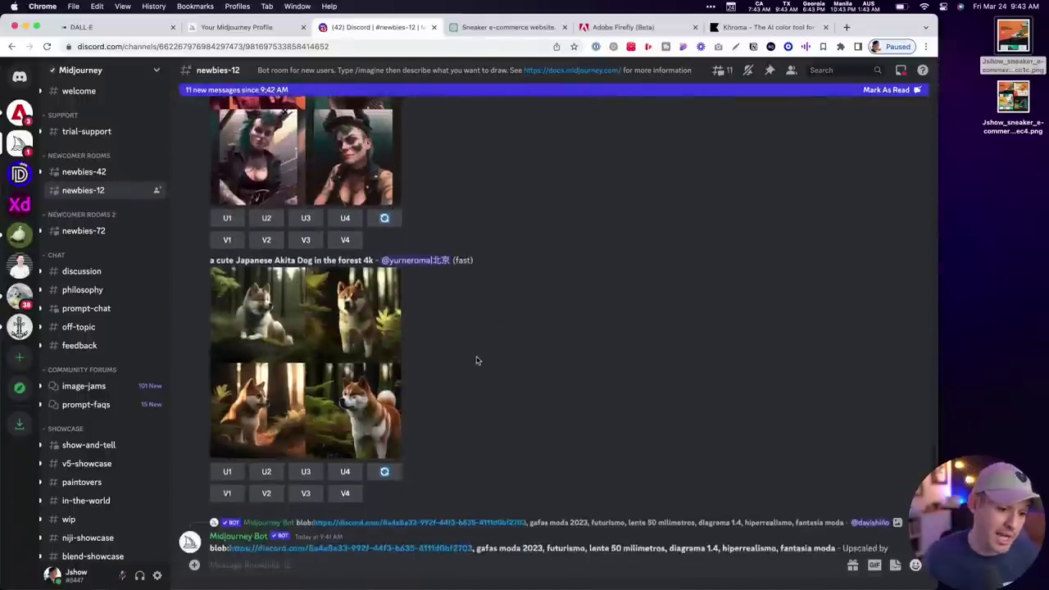
{"action": "scroll", "coordinate": [477, 360], "scroll_direction": "down", "scroll_amount": 12}
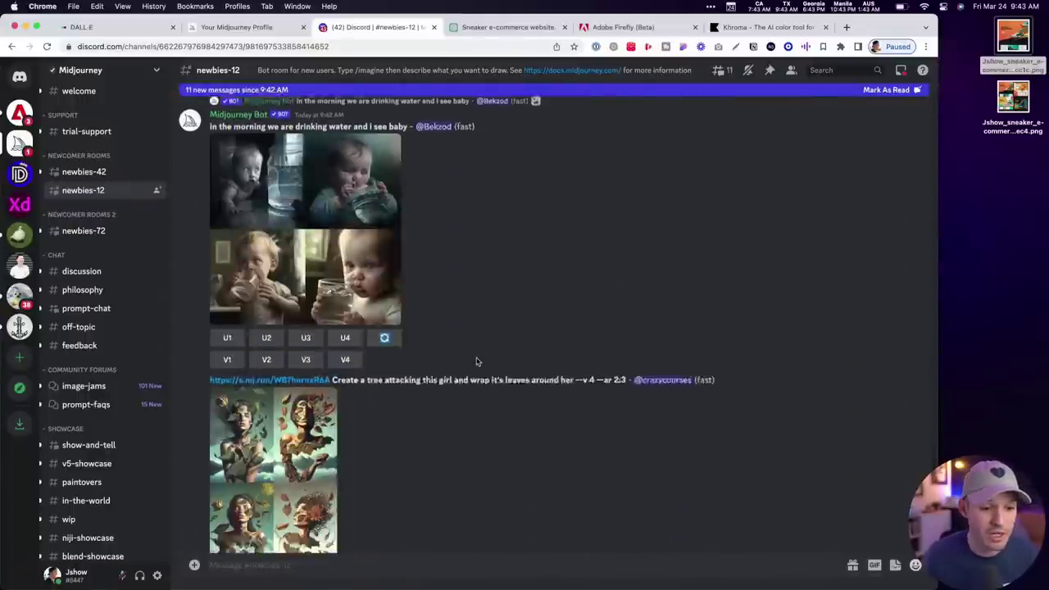
{"action": "scroll", "coordinate": [477, 361], "scroll_direction": "up", "scroll_amount": 15}
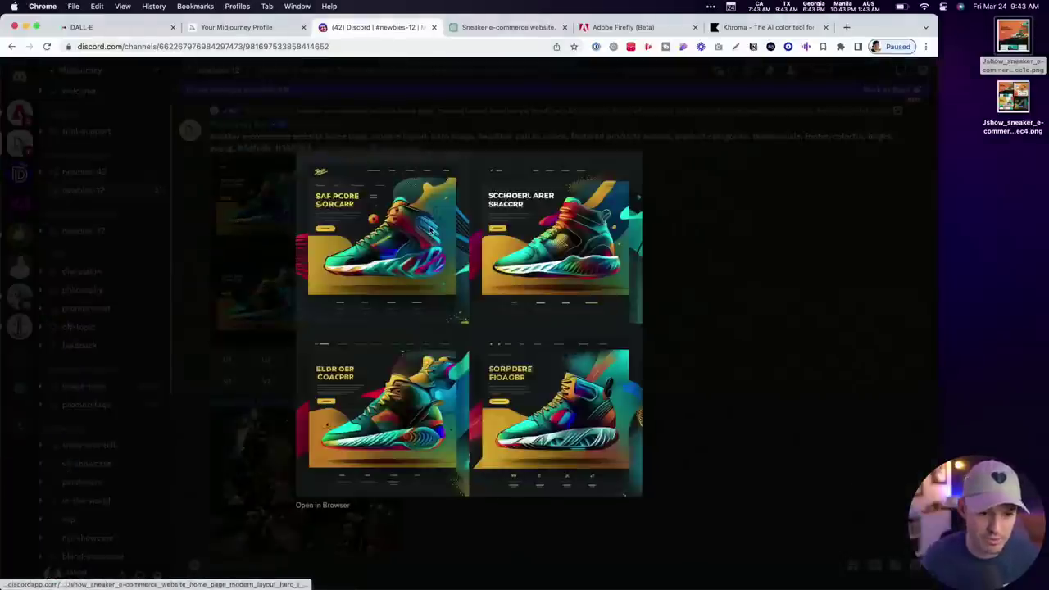
{"action": "left_click_drag", "start_coordinate": [426, 234], "coordinate": [960, 195]}
{"action": "left_click", "coordinate": [730, 234]}
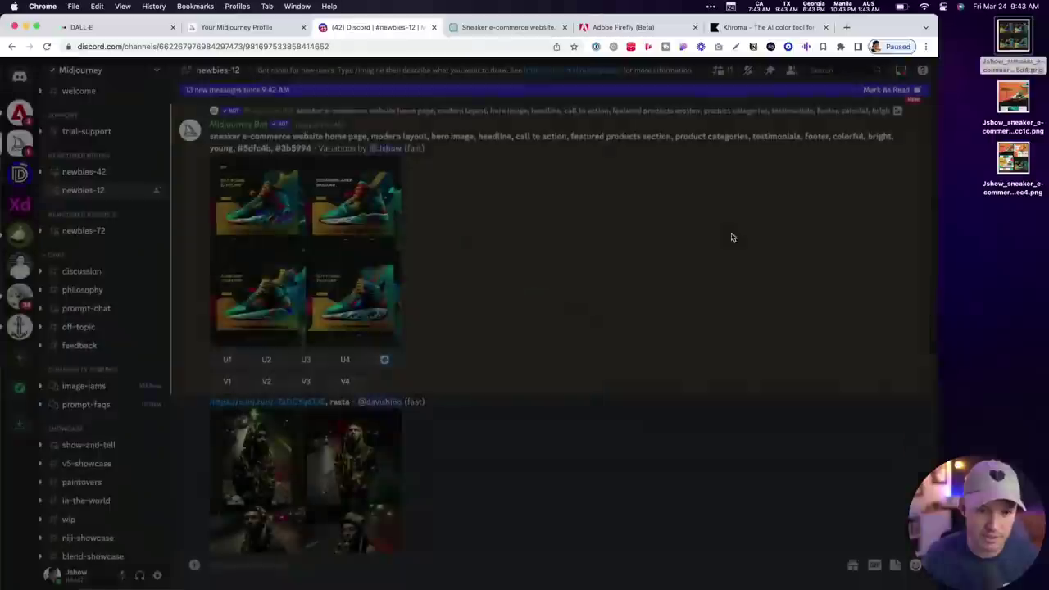
{"action": "scroll", "coordinate": [552, 269], "scroll_direction": "down", "scroll_amount": 10}
{"action": "scroll", "coordinate": [551, 269], "scroll_direction": "down", "scroll_amount": 10}
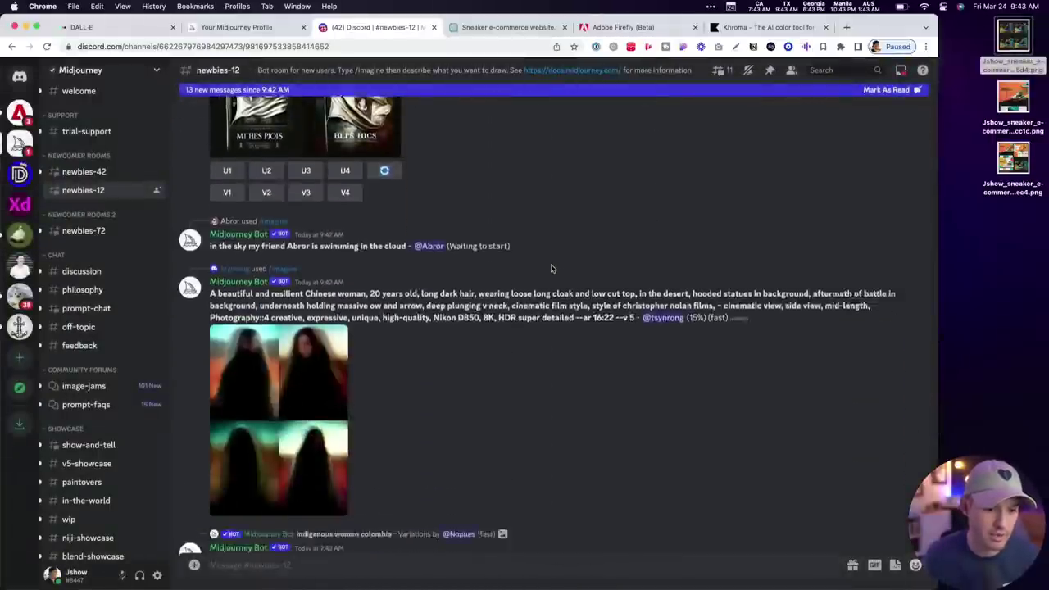
{"action": "key", "text": "super+Tab"}
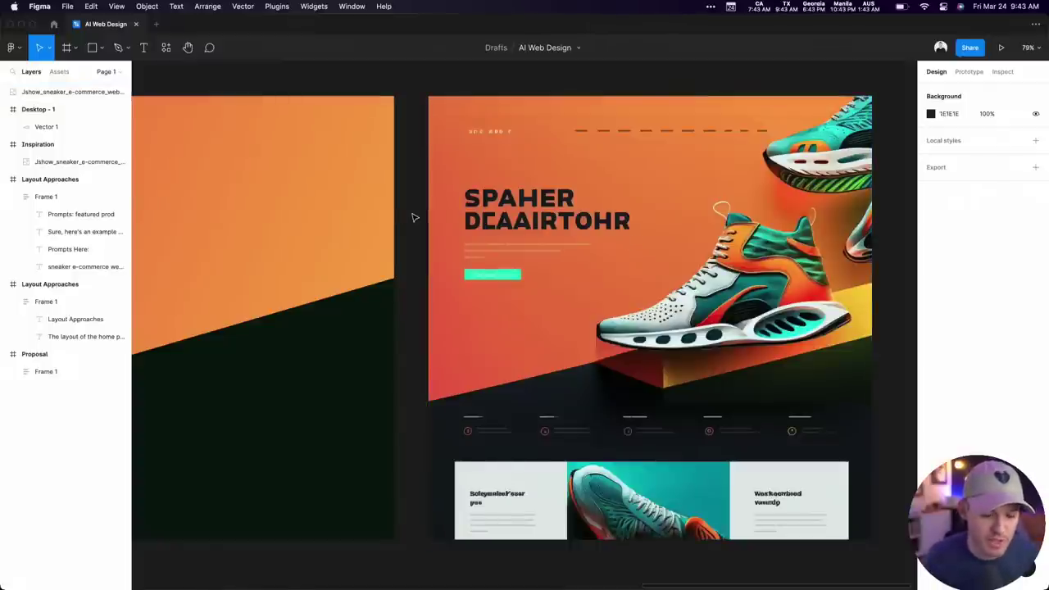
Draw a 1276-wide horizontal line across the top of Desktop - 1
{"action": "left_click_drag", "start_coordinate": [422, 221], "coordinate": [732, 223]}
{"action": "key", "text": "minus"}
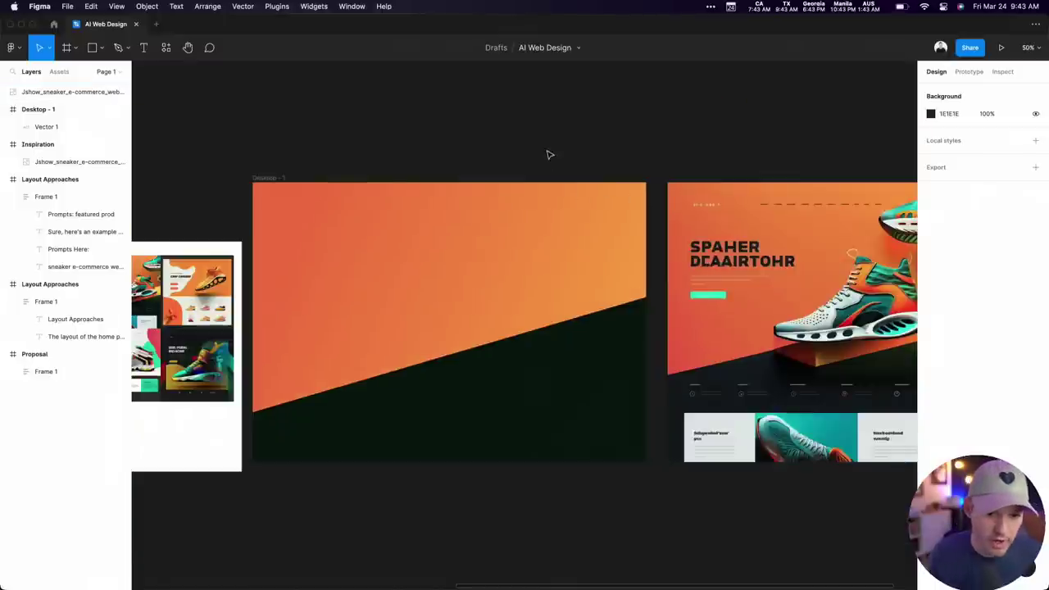
{"action": "left_click_drag", "start_coordinate": [660, 167], "coordinate": [606, 142]}
{"action": "key", "text": "l"}
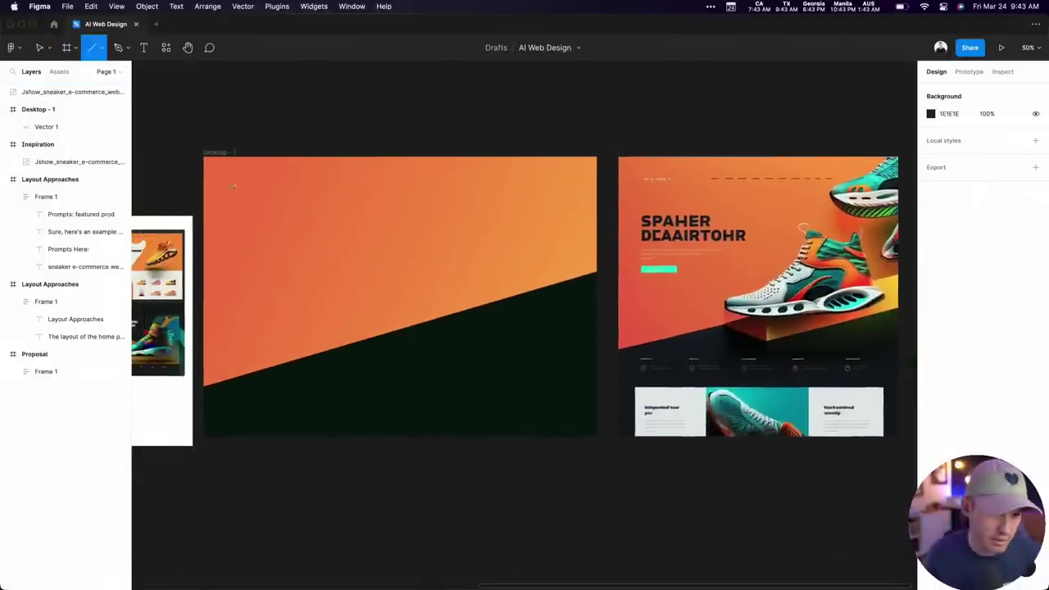
{"action": "mouse_move", "coordinate": [221, 178]}
{"action": "left_mouse_down"}
{"action": "mouse_move", "coordinate": [613, 180]}
{"action": "mouse_move", "coordinate": [571, 193]}
{"action": "left_mouse_up"}
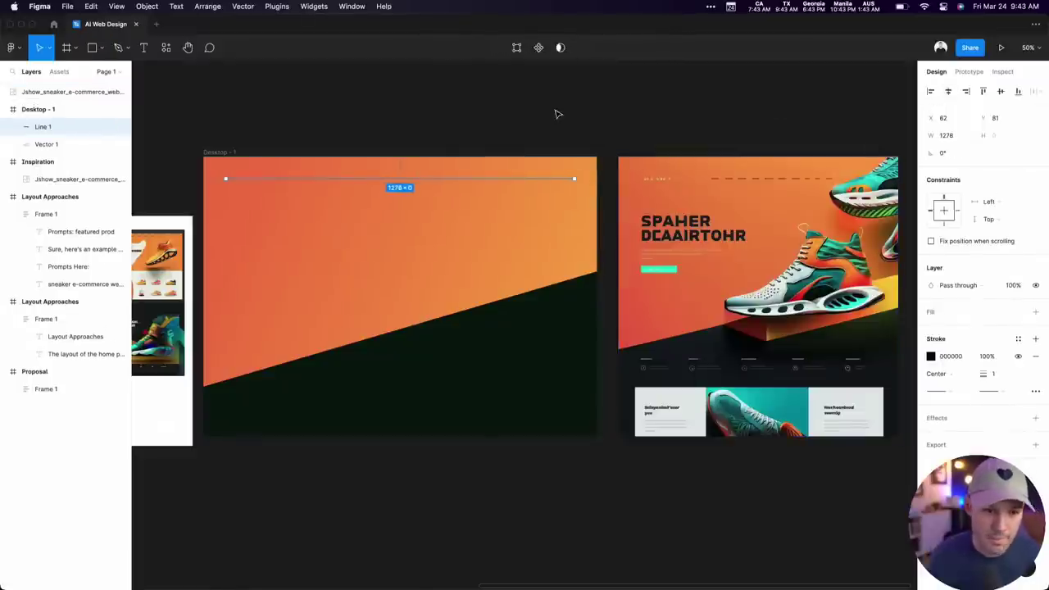
Stroke the line with muted orange D7683B sampled from the background
{"action": "left_click", "coordinate": [558, 110]}
{"action": "left_click", "coordinate": [527, 179]}
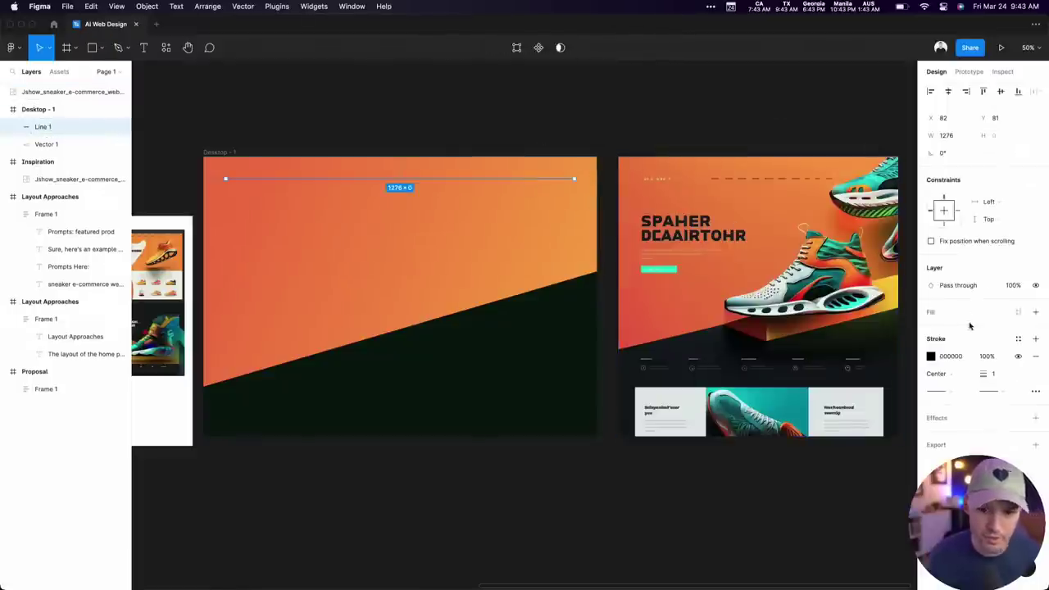
{"action": "left_click", "coordinate": [931, 355]}
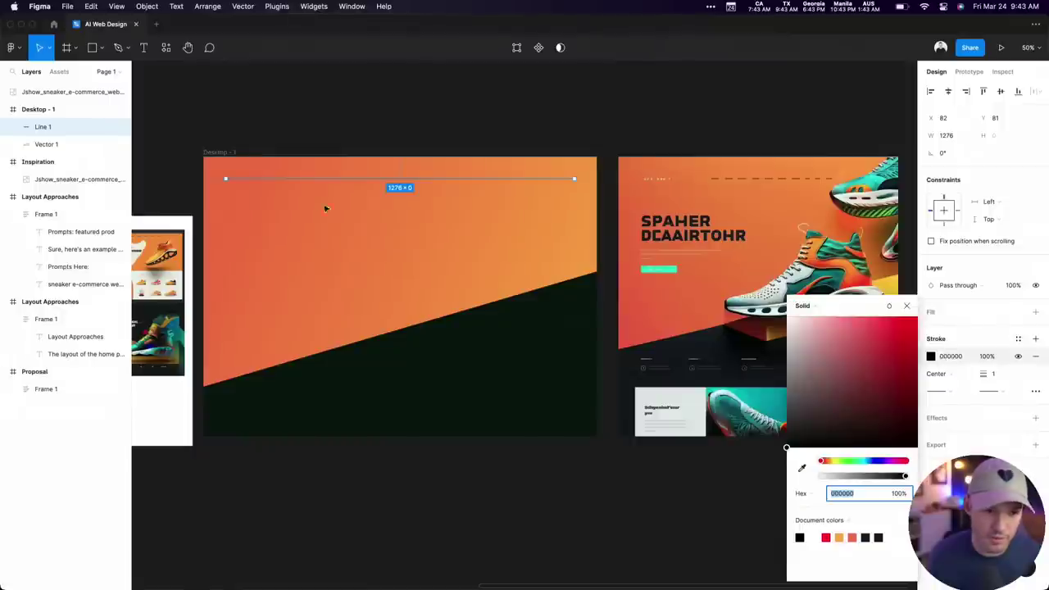
{"action": "left_click", "coordinate": [801, 467]}
{"action": "left_click", "coordinate": [330, 256]}
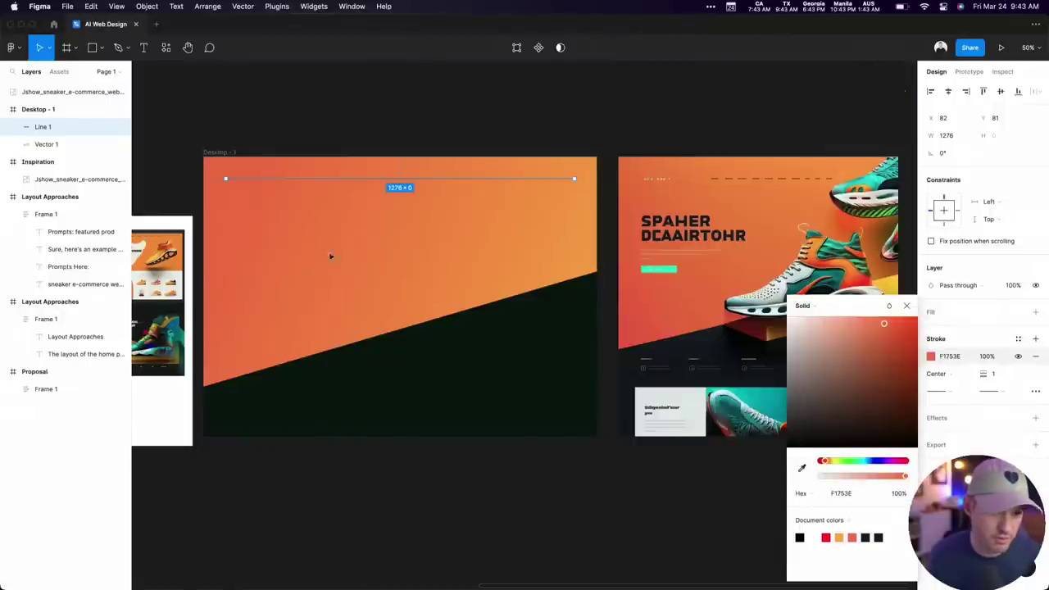
{"action": "left_click", "coordinate": [878, 346]}
{"action": "left_click", "coordinate": [552, 109]}
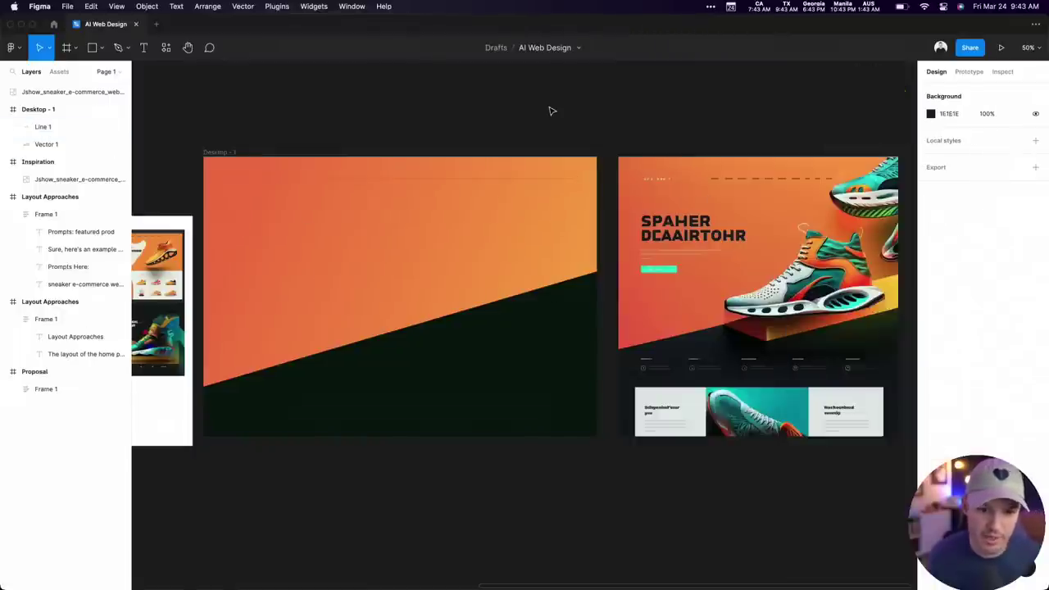
{"action": "left_click", "coordinate": [801, 258]}
Duplicate the sneaker mockup and strip its background with the Remove BG plugin
{"action": "left_click_drag", "start_coordinate": [802, 258], "coordinate": [584, 373]}
{"action": "key", "text": "super+slash"}
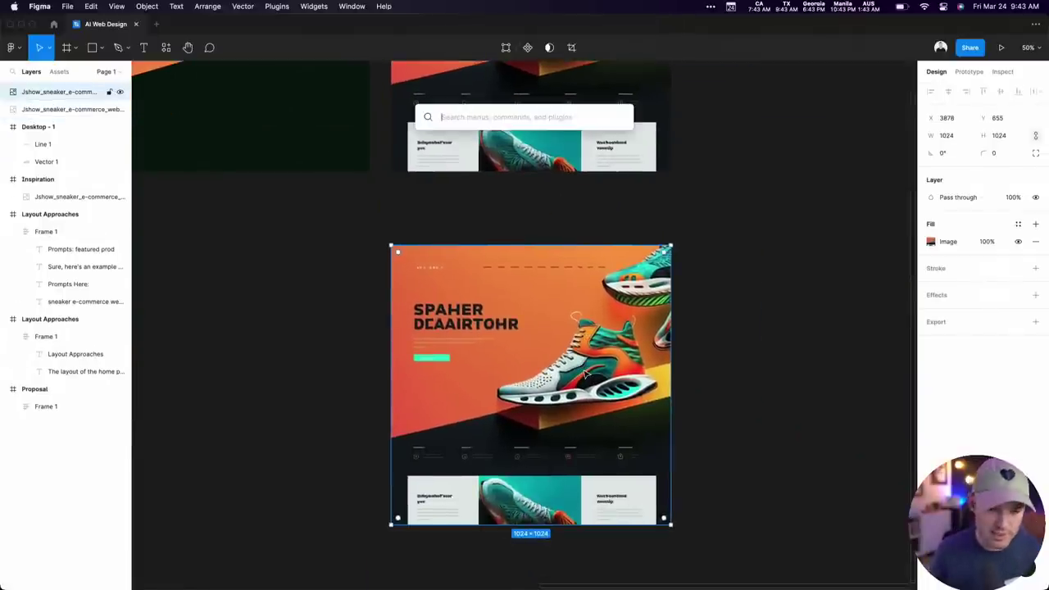
{"action": "type", "text": "remove"}
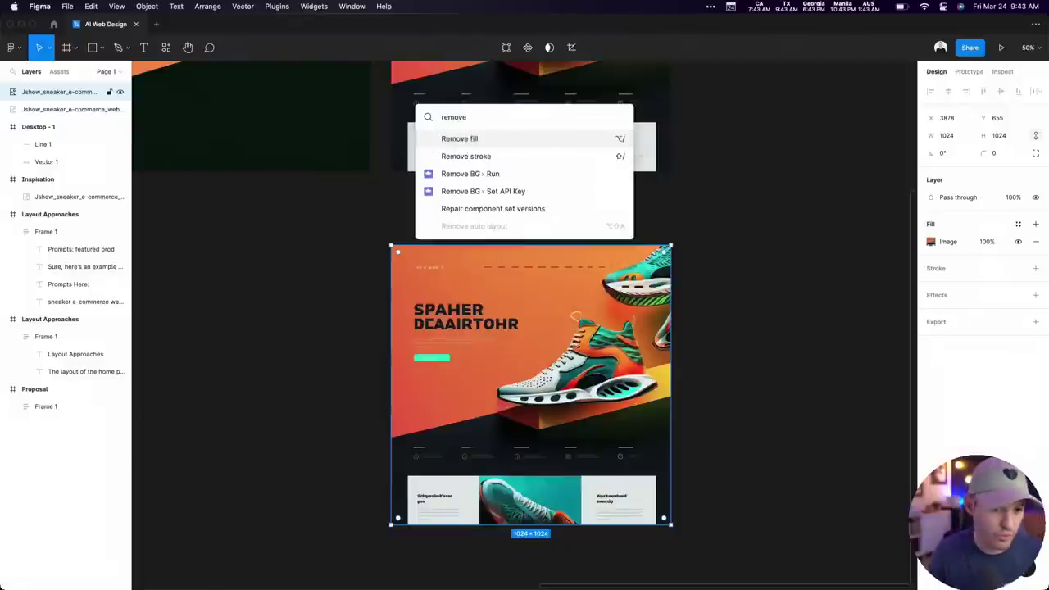
{"action": "key", "text": "Down"}
{"action": "key", "text": "Down"}
{"action": "key", "text": "Return"}
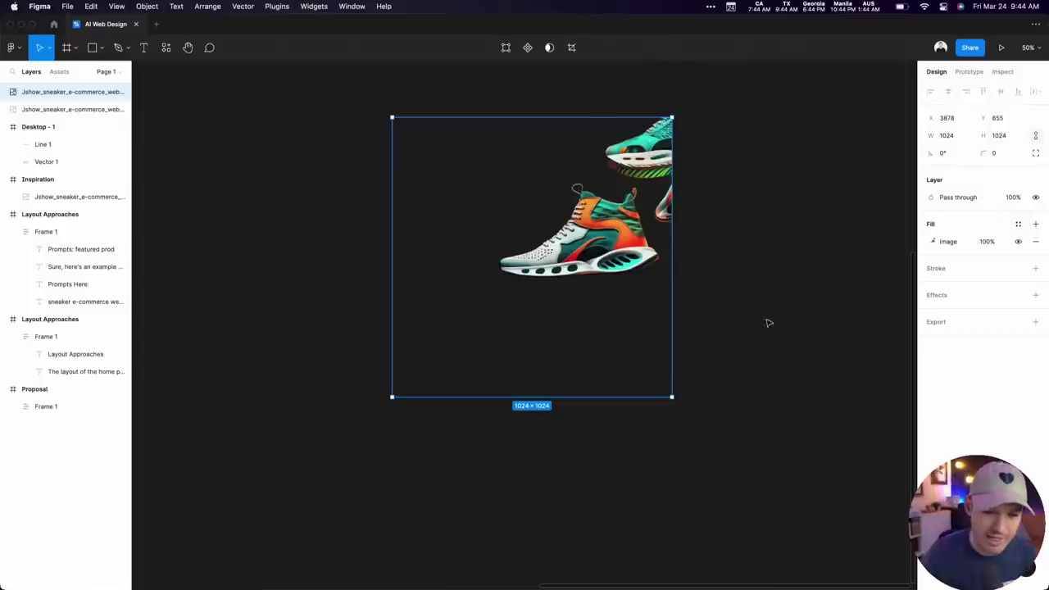
Move the sneaker cutout into Desktop - 1's right side, enlarged to 1198 × 1198
{"action": "left_click", "coordinate": [792, 306]}
{"action": "scroll", "coordinate": [758, 251], "scroll_direction": "up", "scroll_amount": 5}
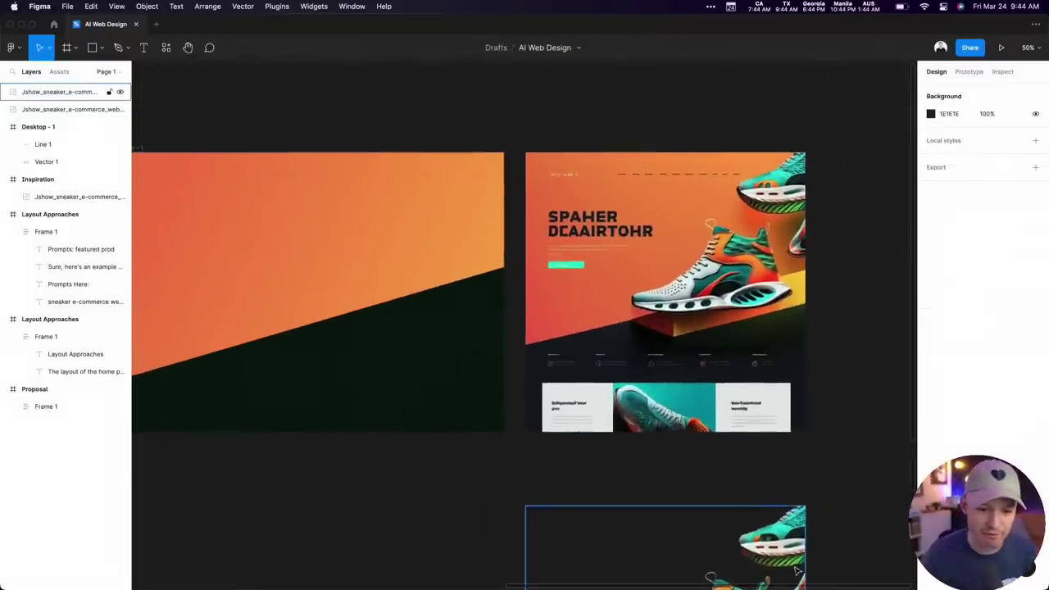
{"action": "left_click_drag", "start_coordinate": [795, 571], "coordinate": [447, 258]}
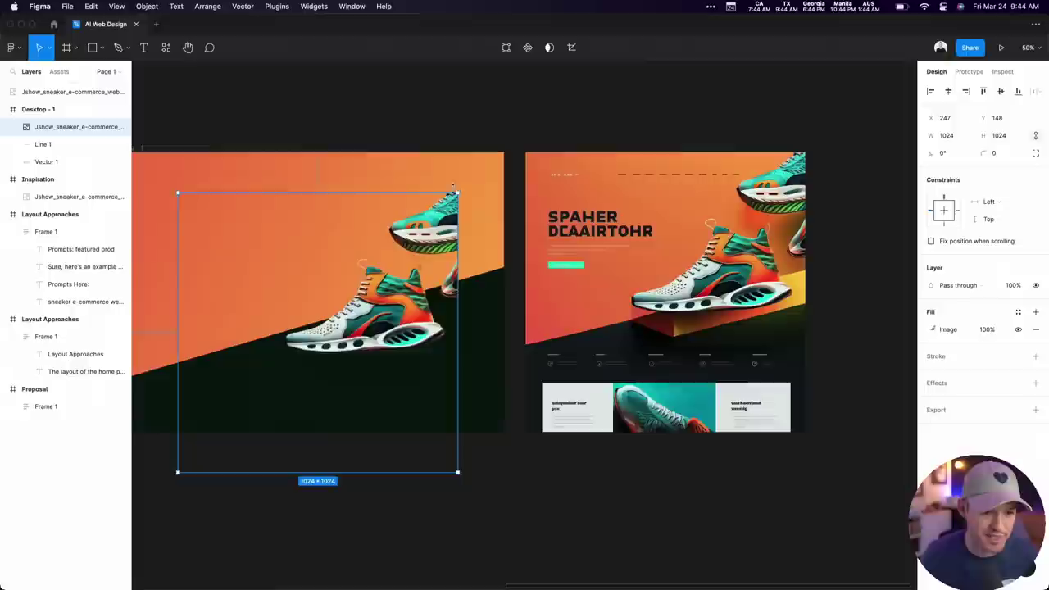
{"action": "left_click_drag", "start_coordinate": [457, 194], "coordinate": [463, 218]}
Add a headline text box at the frame's upper left, coloured with the sampled dark green
{"action": "left_click", "coordinate": [559, 470]}
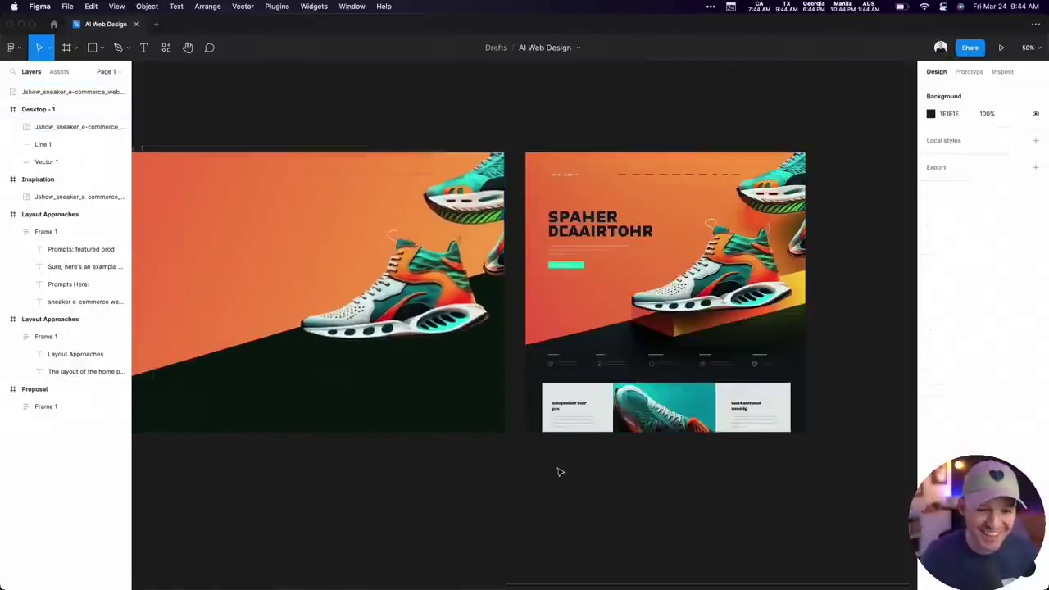
{"action": "scroll", "coordinate": [622, 462], "scroll_direction": "left", "scroll_amount": 3}
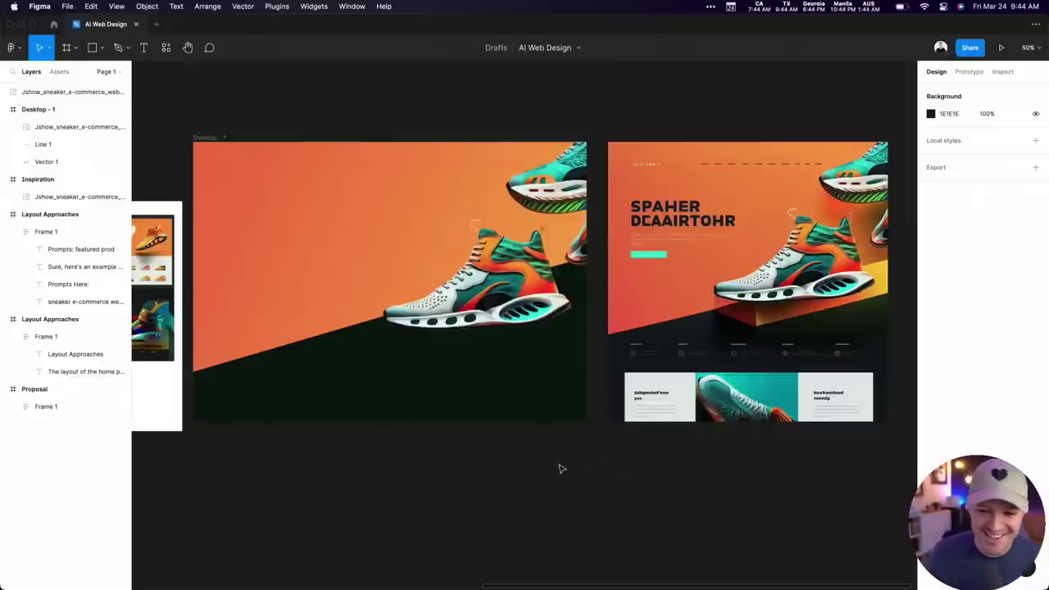
{"action": "scroll", "coordinate": [549, 474], "scroll_direction": "left", "scroll_amount": 3}
{"action": "scroll", "coordinate": [549, 473], "scroll_direction": "up", "scroll_amount": 1}
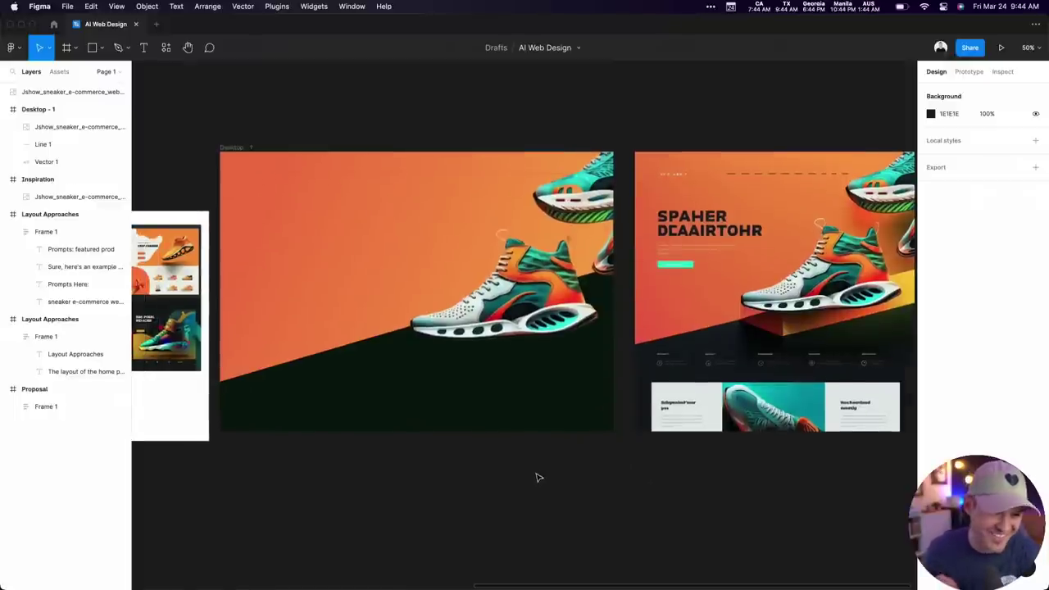
{"action": "key", "text": "t"}
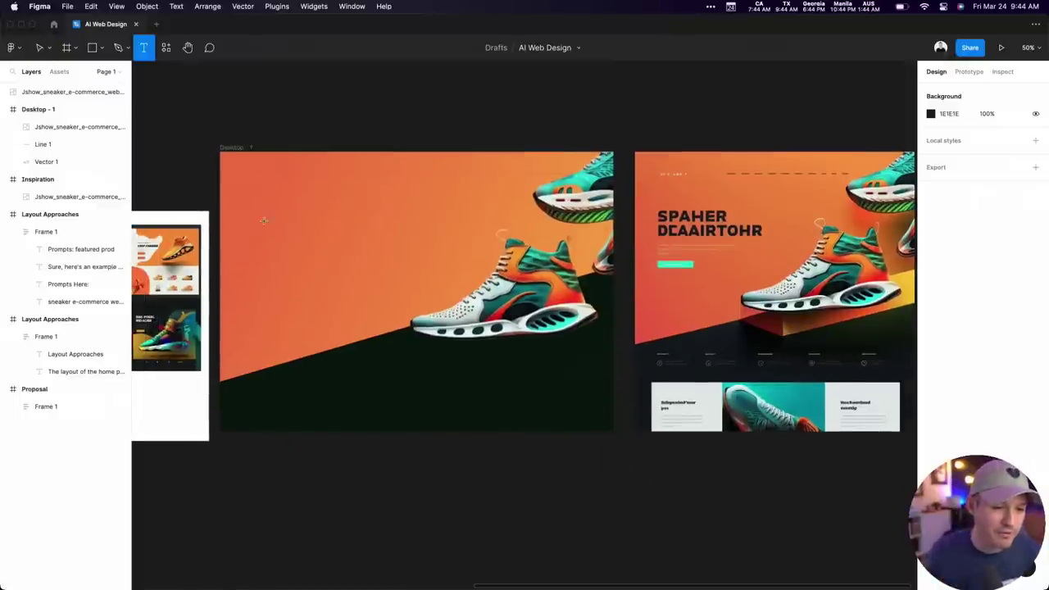
{"action": "left_click", "coordinate": [264, 220]}
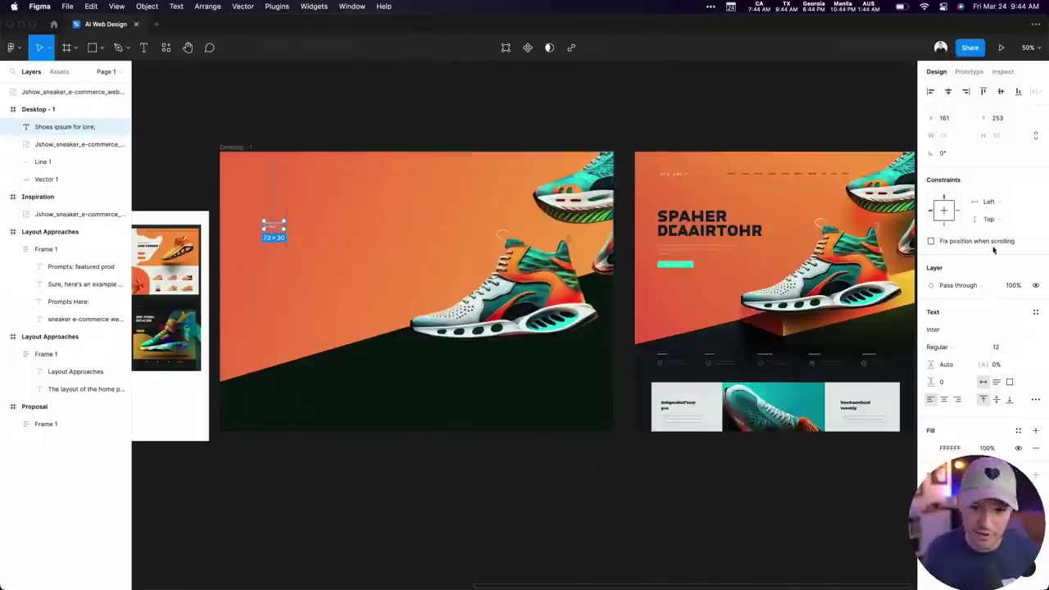
{"action": "left_click", "coordinate": [934, 449]}
{"action": "type", "text": "000000"}
{"action": "key", "text": "Return"}
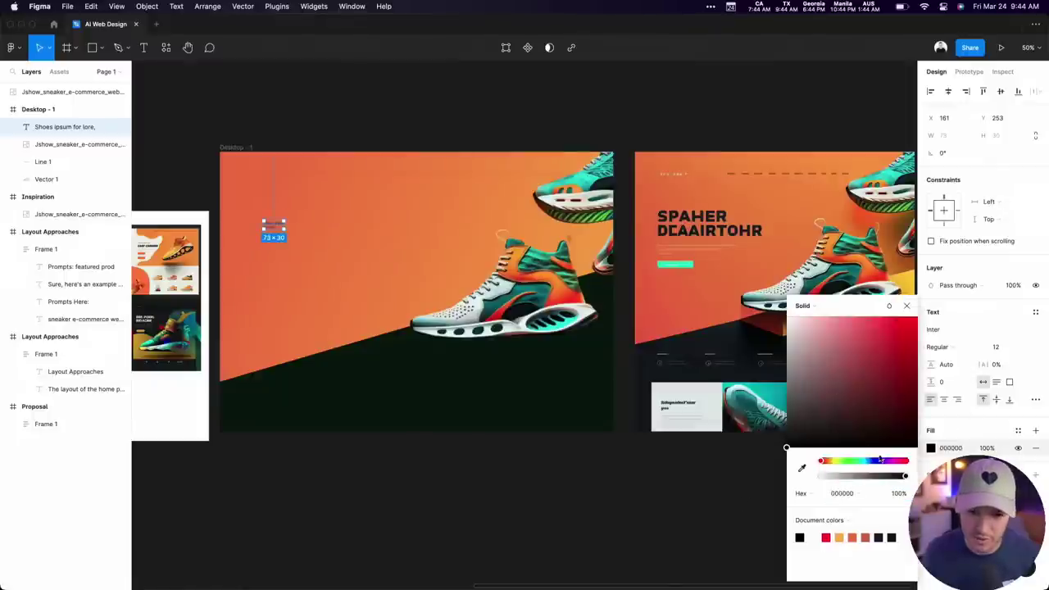
{"action": "left_click", "coordinate": [801, 467]}
{"action": "left_click", "coordinate": [453, 394]}
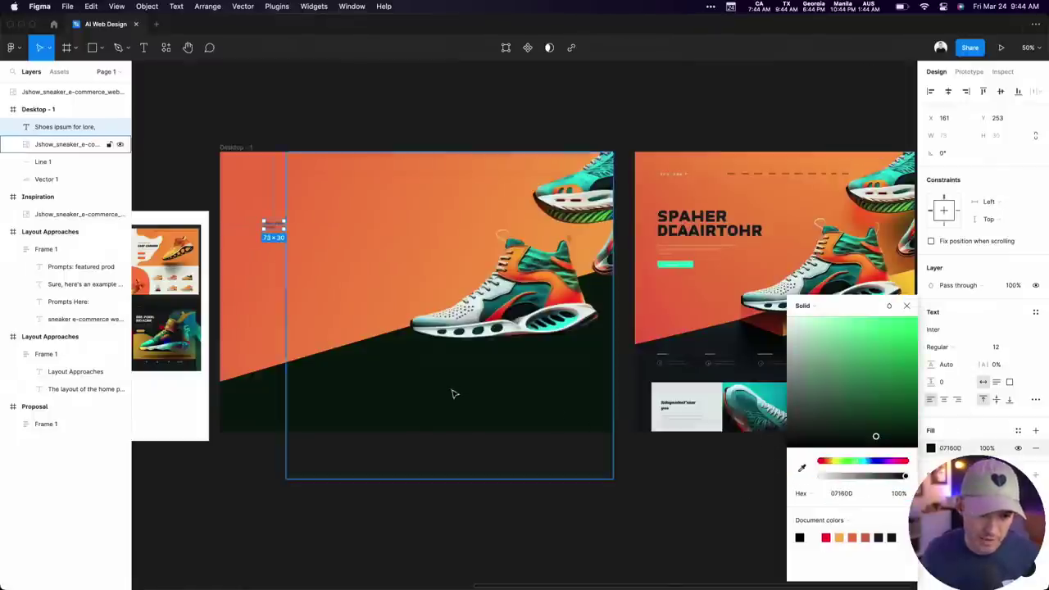
Style the headline as 52 Futura Bold in all uppercase
{"action": "left_click", "coordinate": [995, 347]}
{"action": "key", "text": "shift+Up"}
{"action": "key", "text": "shift+Up"}
{"action": "key", "text": "shift+Up"}
{"action": "key", "text": "shift+Up"}
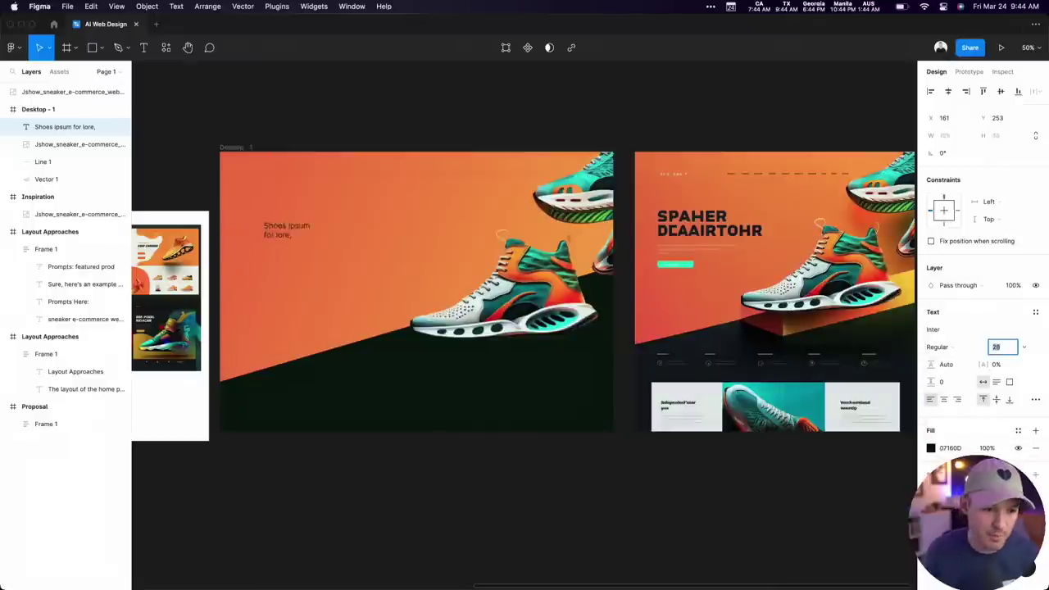
{"action": "left_click", "coordinate": [954, 331]}
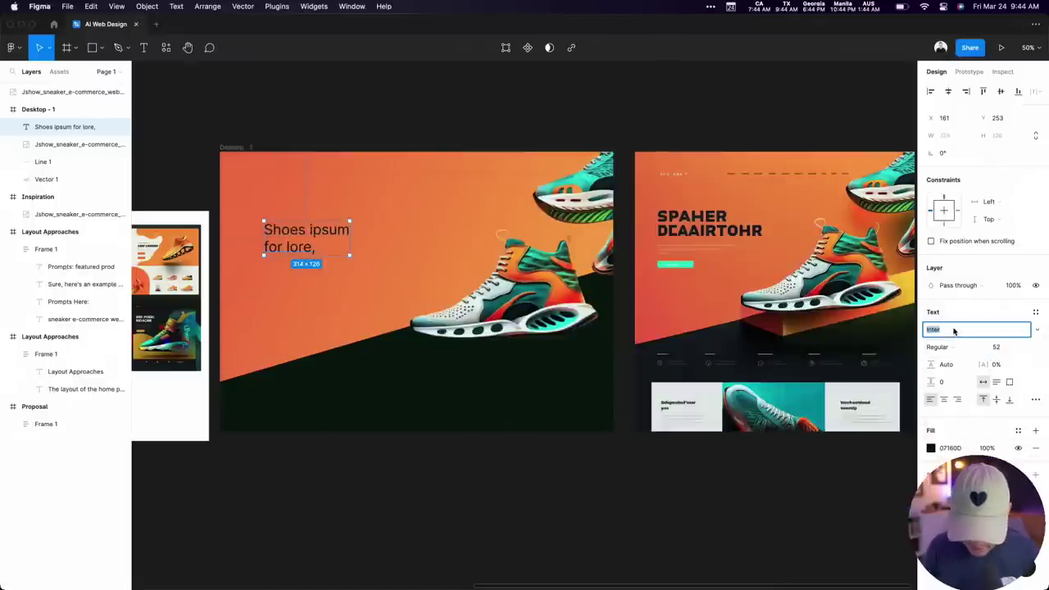
{"action": "type", "text": "Futura"}
{"action": "key", "text": "Return"}
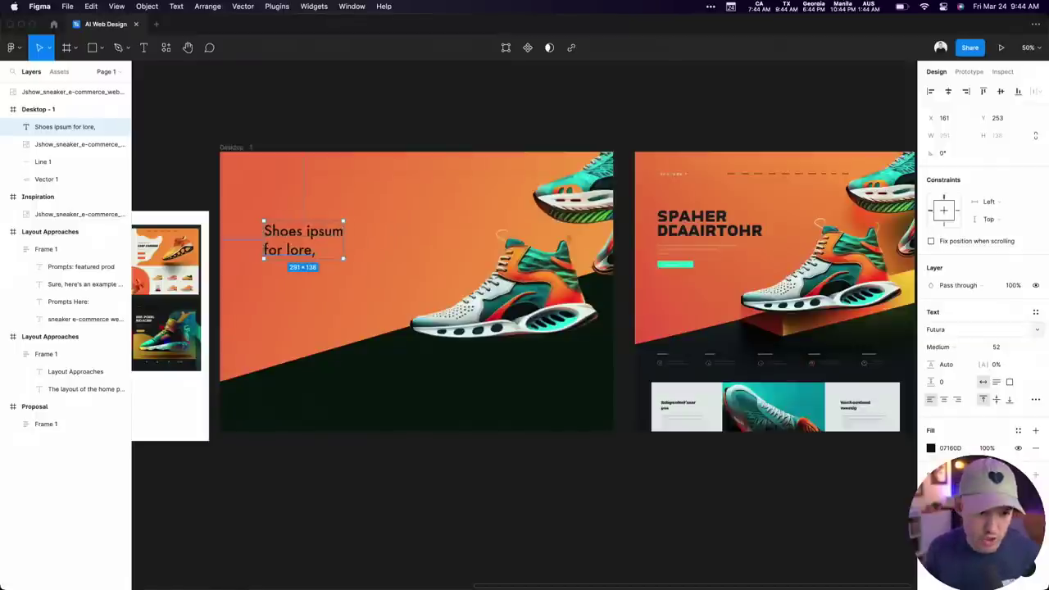
{"action": "left_click", "coordinate": [954, 350]}
{"action": "left_click", "coordinate": [955, 361]}
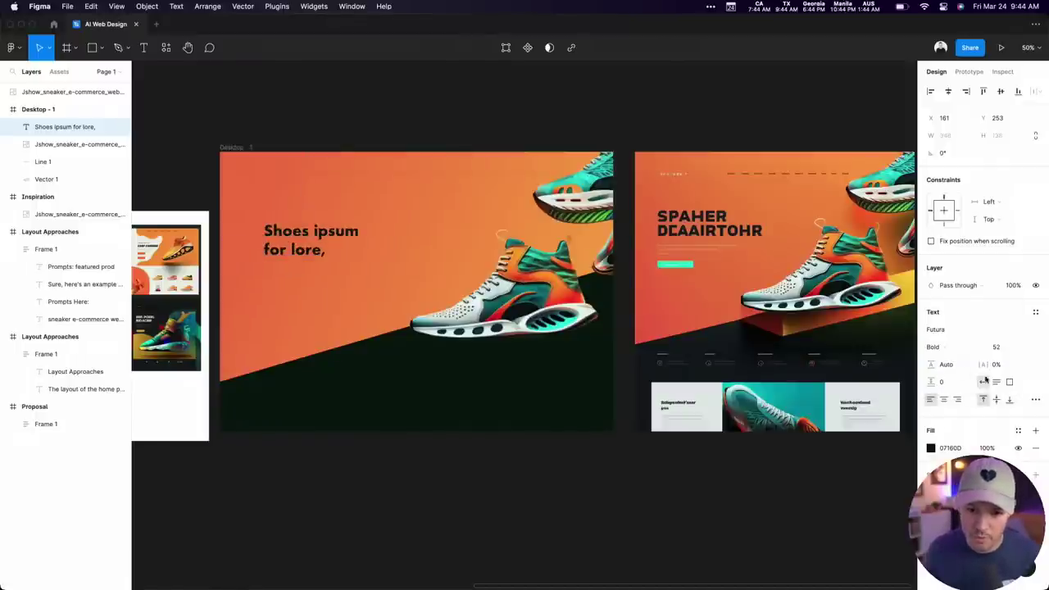
{"action": "left_click", "coordinate": [1035, 401]}
{"action": "left_click", "coordinate": [865, 524]}
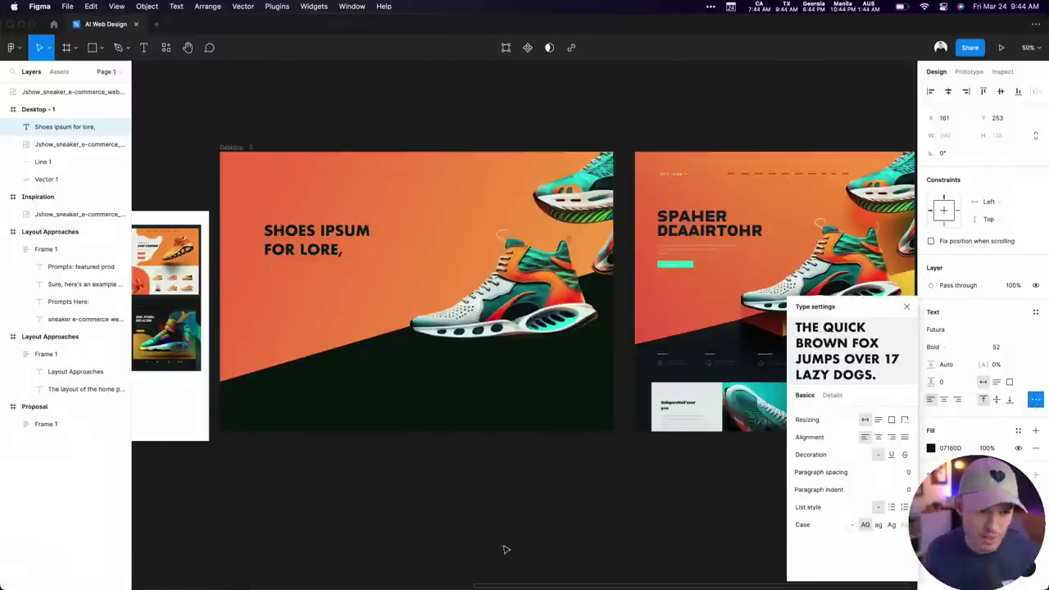
{"action": "key", "text": "Escape"}
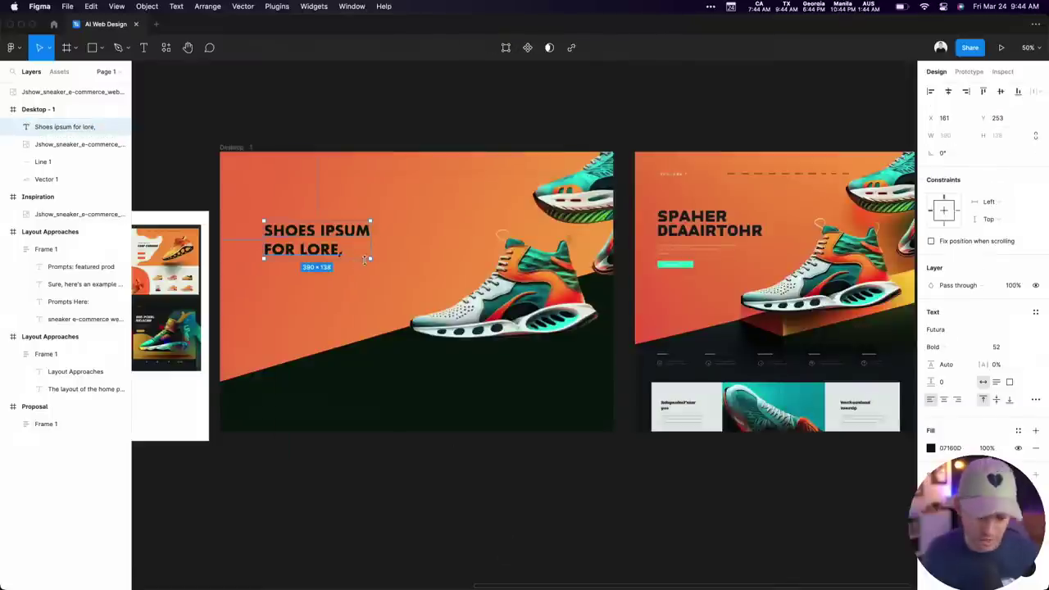
Scale the headline up to 475×168 and move it into place on the frame's left
{"action": "key", "text": "k"}
{"action": "left_click_drag", "start_coordinate": [371, 259], "coordinate": [381, 267]}
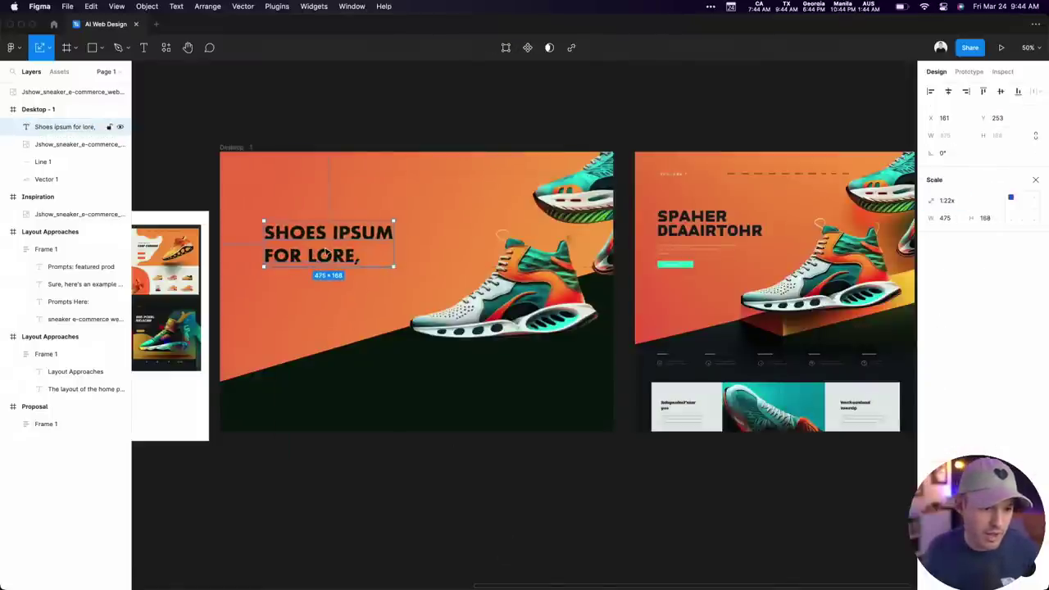
{"action": "left_click_drag", "start_coordinate": [318, 244], "coordinate": [302, 245]}
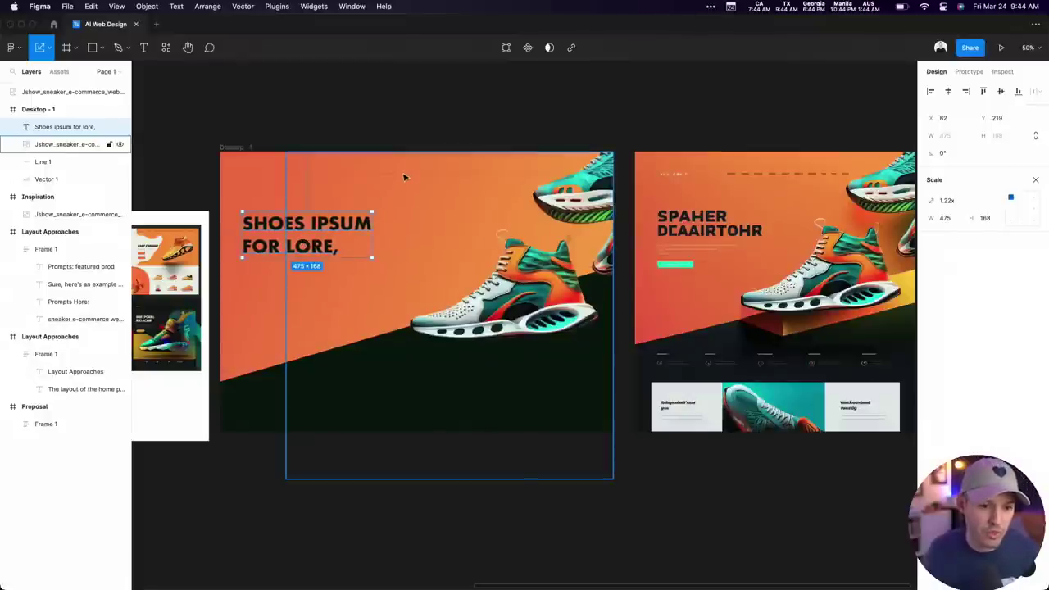
{"action": "left_click", "coordinate": [404, 177]}
{"action": "left_click", "coordinate": [277, 173]}
{"action": "left_click", "coordinate": [284, 245]}
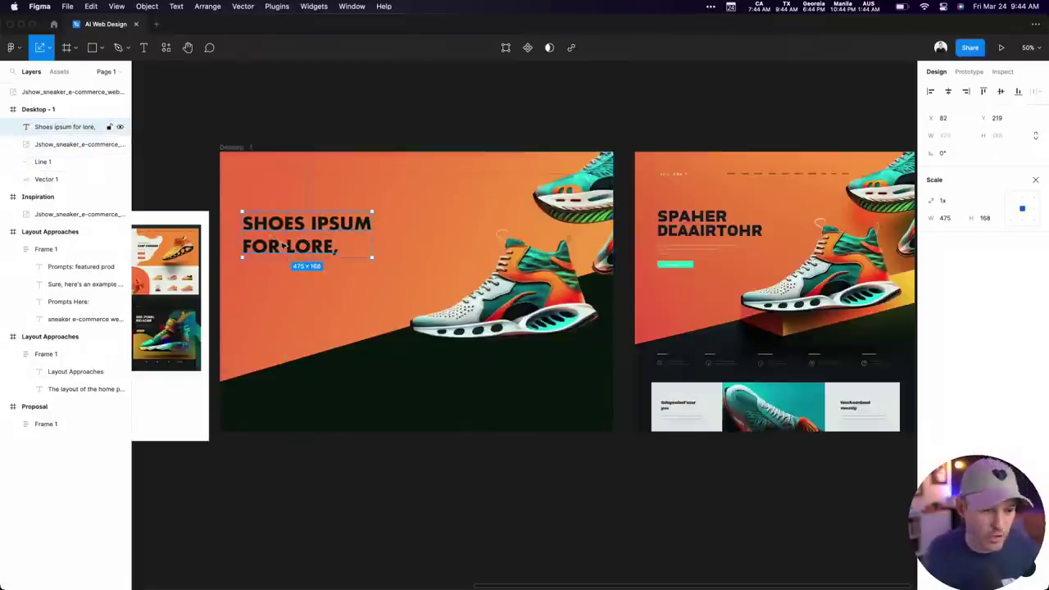
{"action": "left_click_drag", "start_coordinate": [283, 245], "coordinate": [279, 279]}
Launch the Content Reel plugin for the duplicated headline and browse its text generators
{"action": "double_click", "coordinate": [279, 279]}
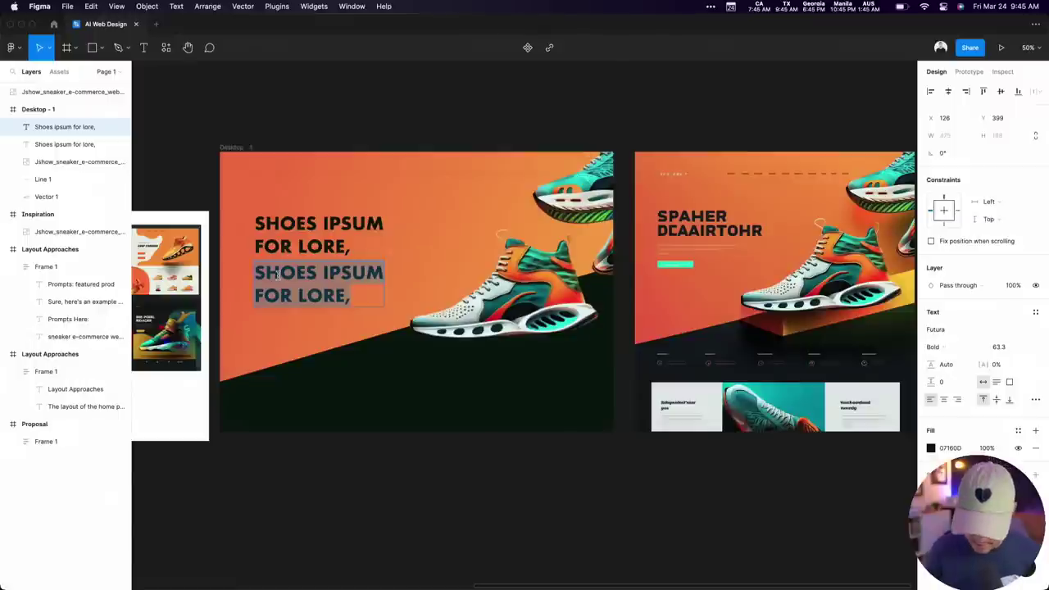
{"action": "key", "text": "alt+space"}
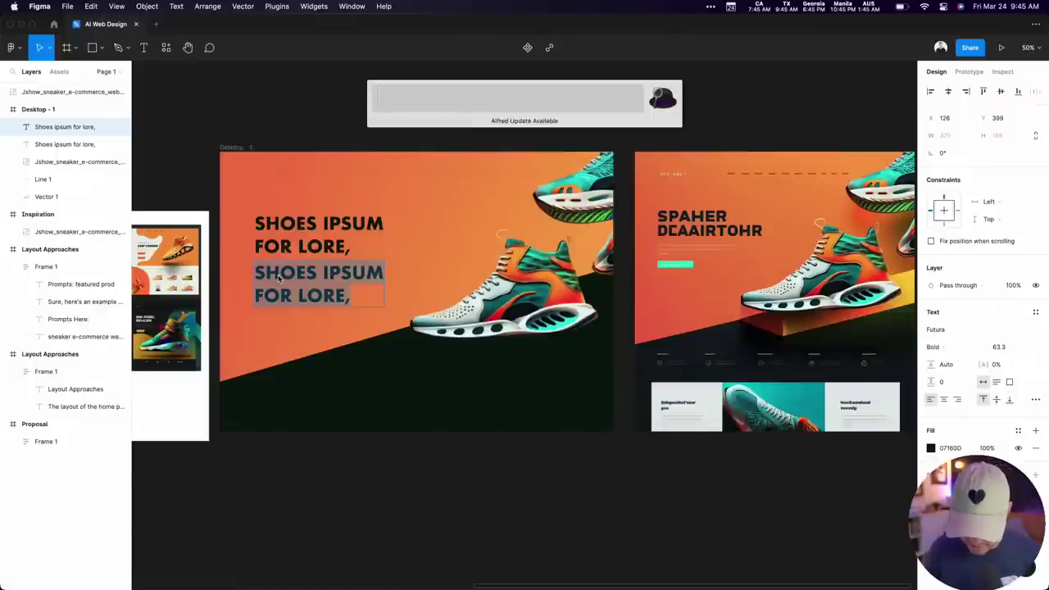
{"action": "key", "text": "Escape"}
{"action": "key", "text": "super+slash"}
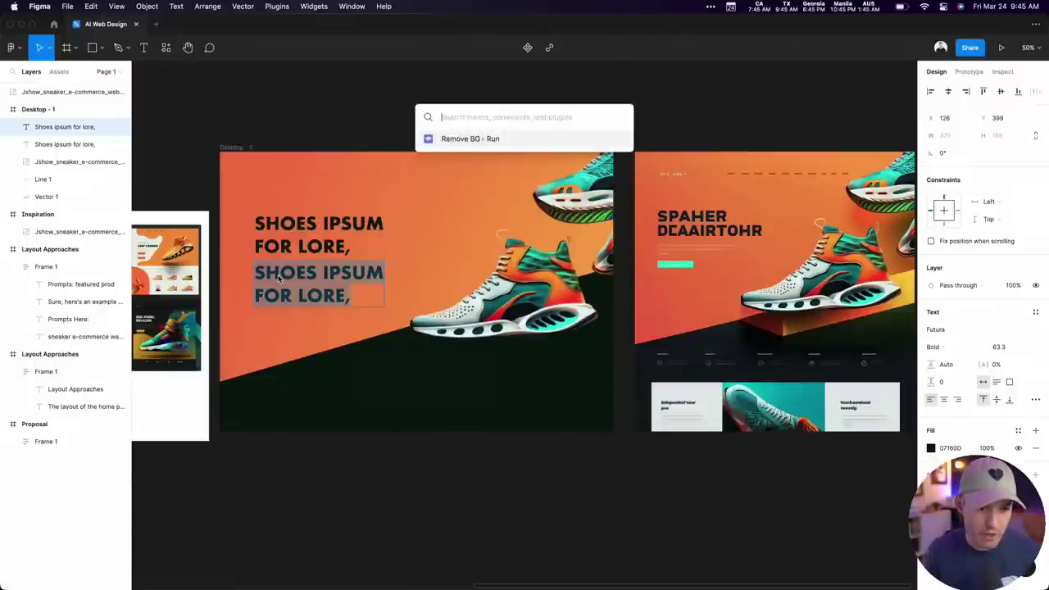
{"action": "type", "text": "content"}
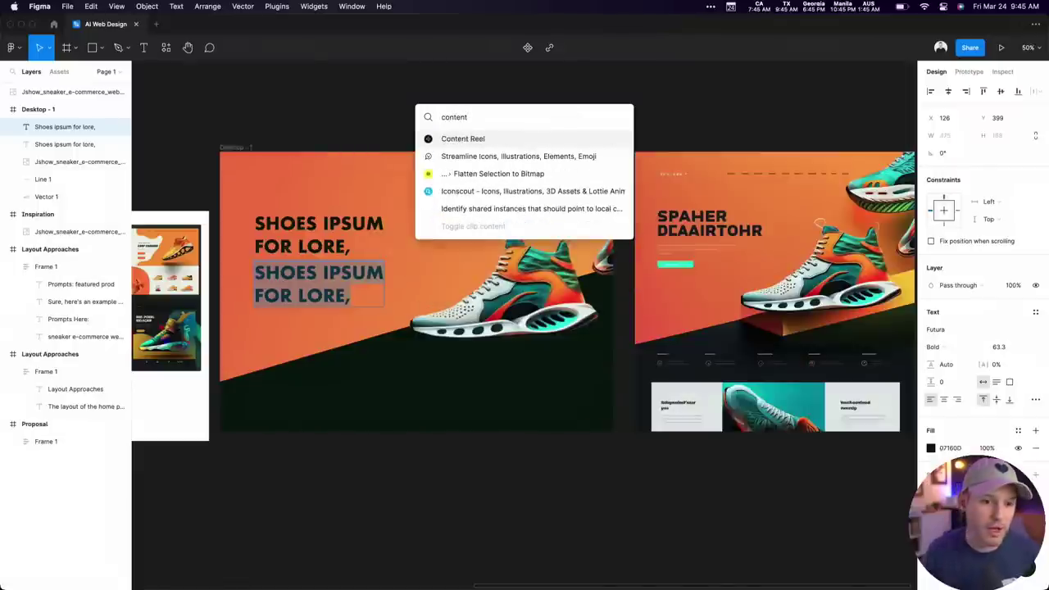
{"action": "key", "text": "Escape"}
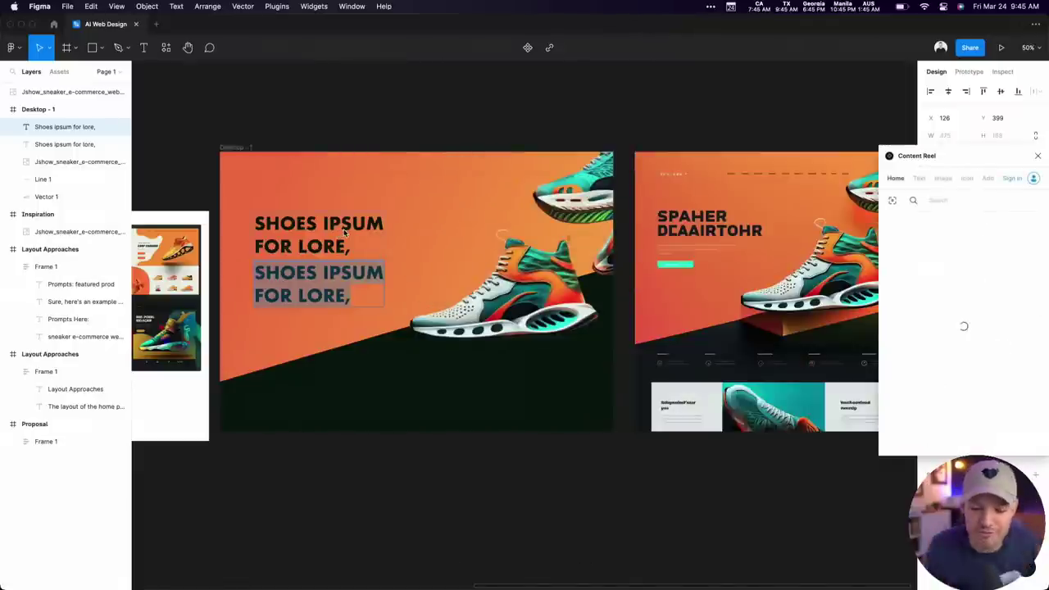
{"action": "left_click", "coordinate": [919, 178]}
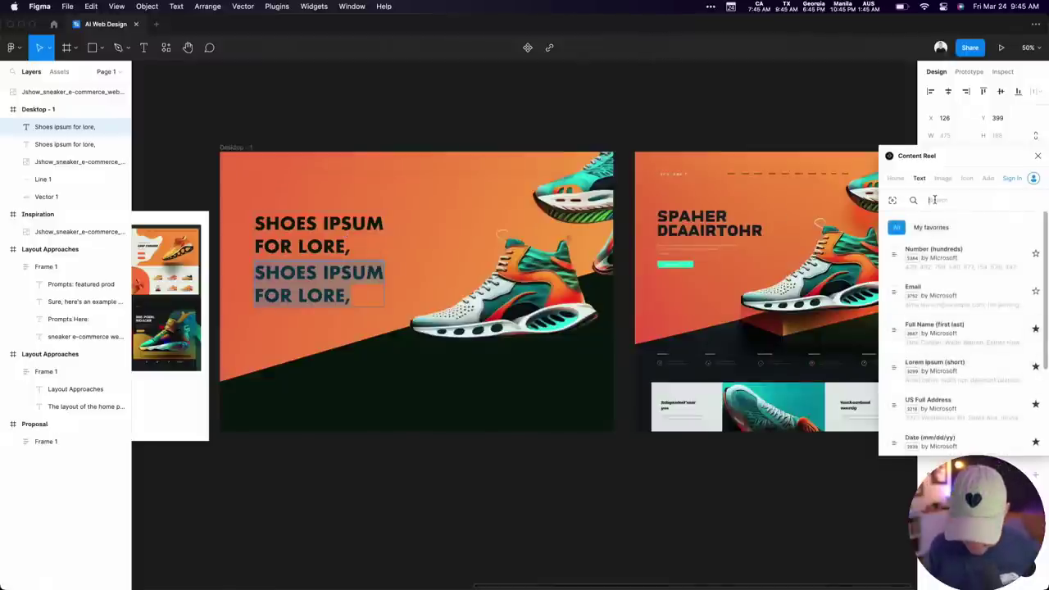
{"action": "left_click", "coordinate": [933, 200]}
{"action": "type", "text": "lorem"}
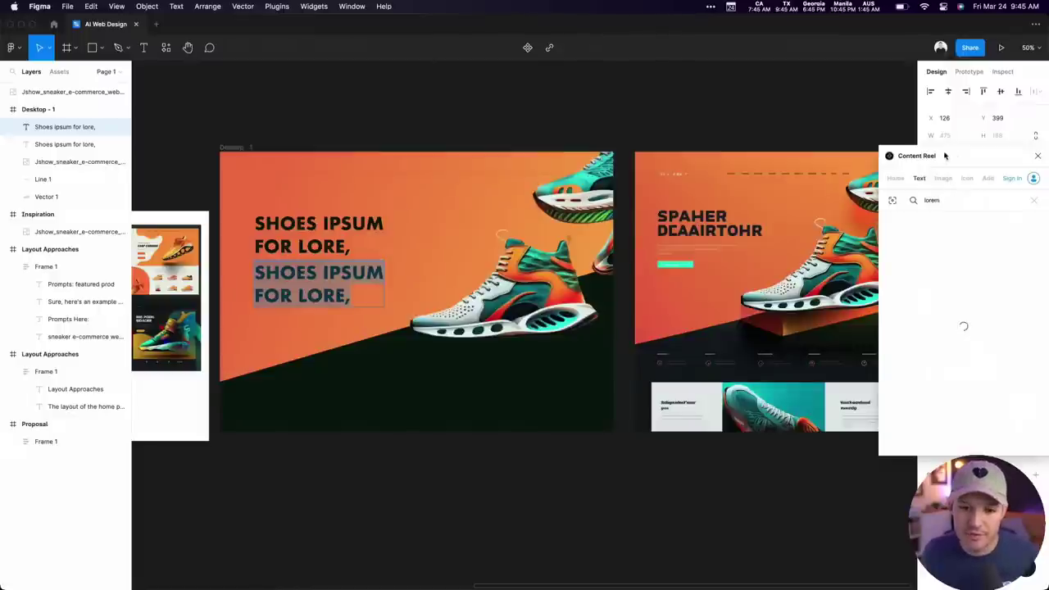
{"action": "left_click_drag", "start_coordinate": [943, 156], "coordinate": [775, 139]}
{"action": "left_click", "coordinate": [856, 184]}
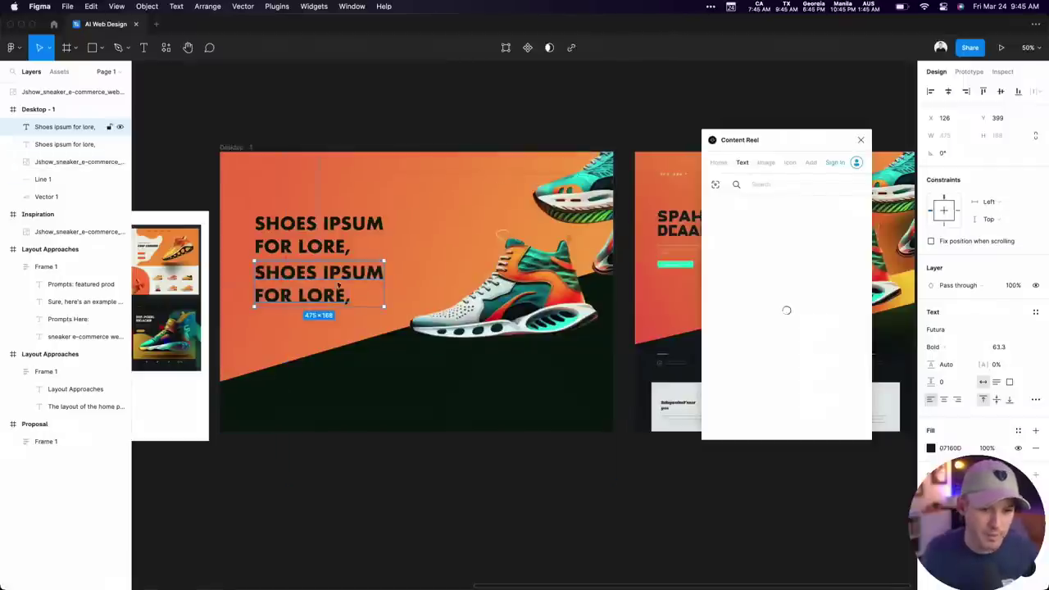
Set the copy to font size 20 and fill it with 20-word lorem ipsum
{"action": "left_click", "coordinate": [1007, 354]}
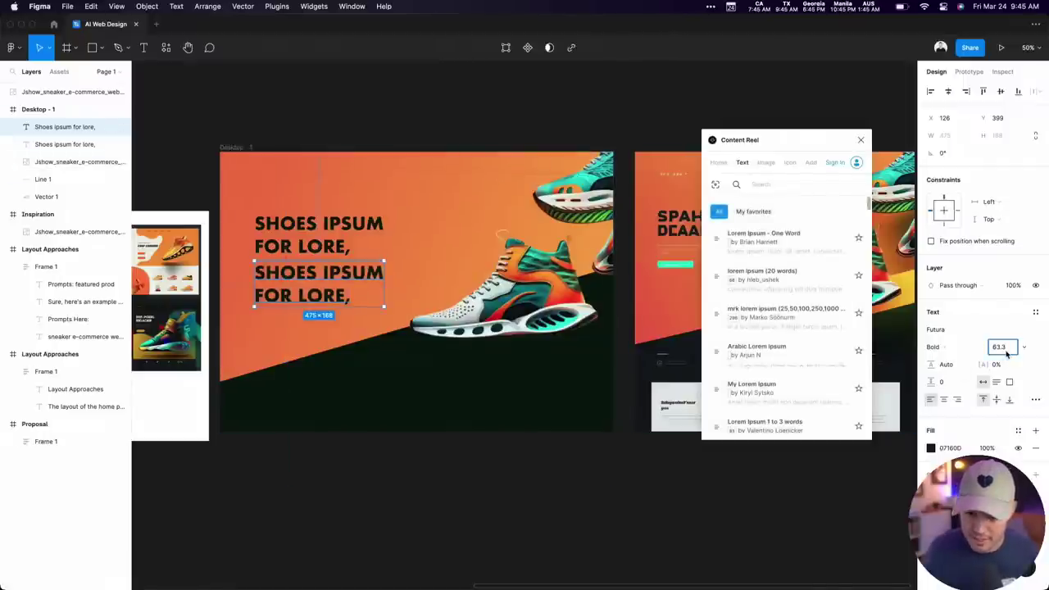
{"action": "type", "text": "20"}
{"action": "key", "text": "Tab"}
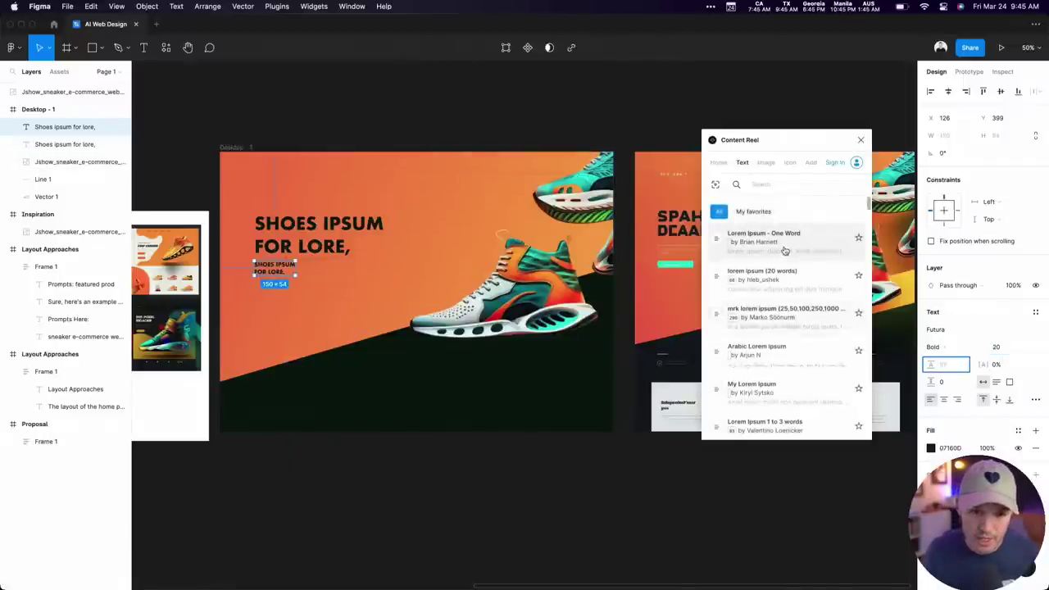
{"action": "left_click", "coordinate": [784, 246]}
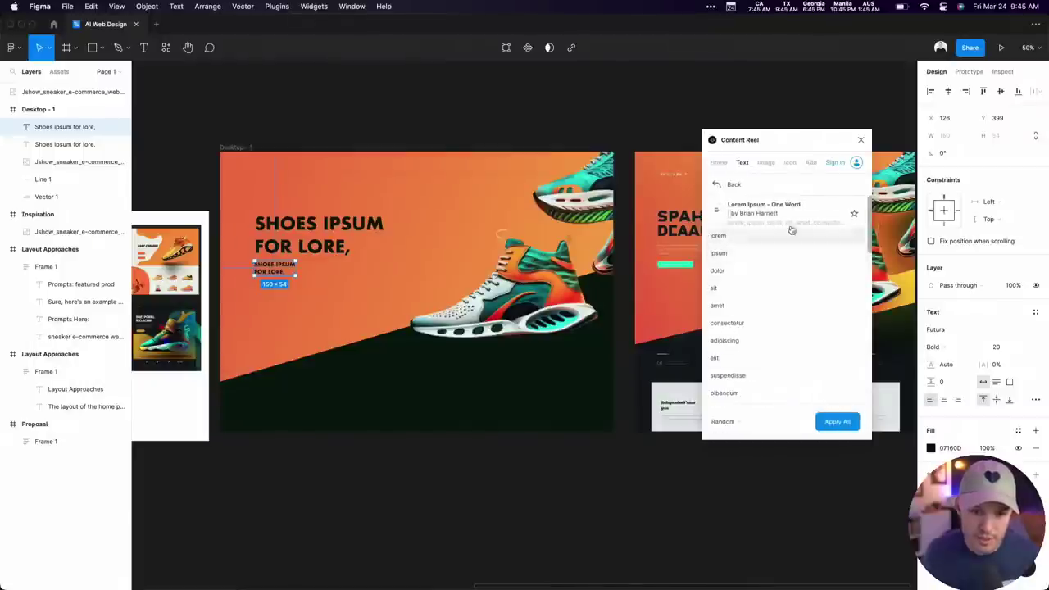
{"action": "left_click", "coordinate": [730, 184]}
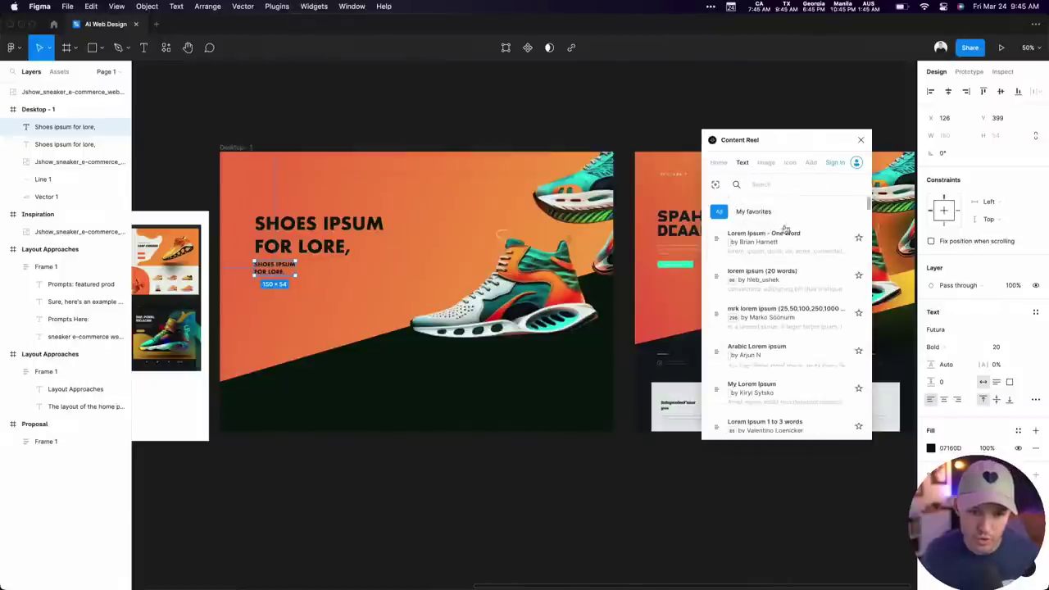
{"action": "left_click", "coordinate": [825, 287]}
{"action": "left_click", "coordinate": [837, 423]}
{"action": "left_click", "coordinate": [696, 480]}
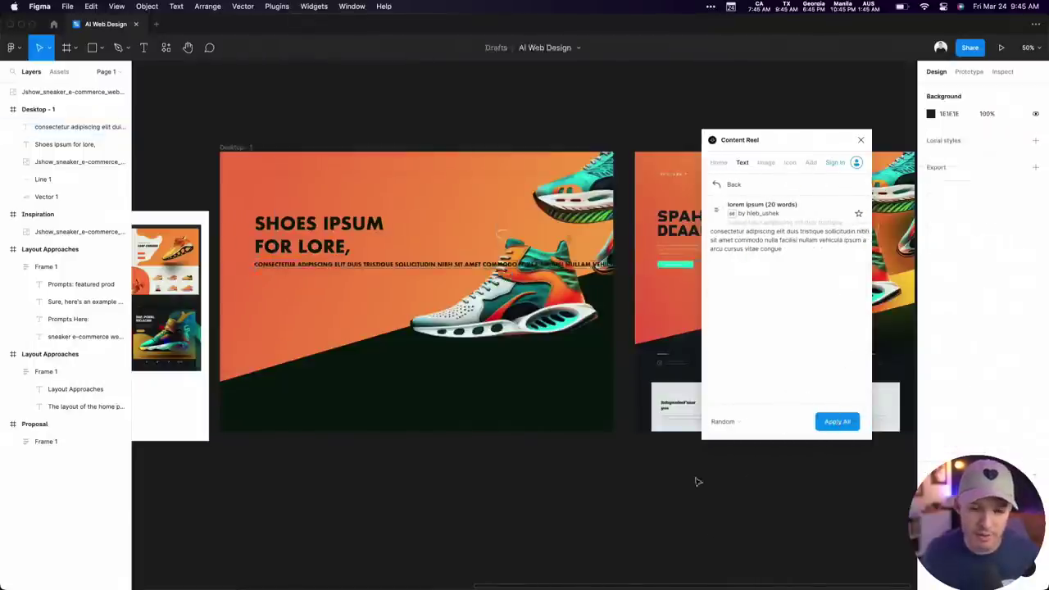
{"action": "left_click", "coordinate": [492, 267]}
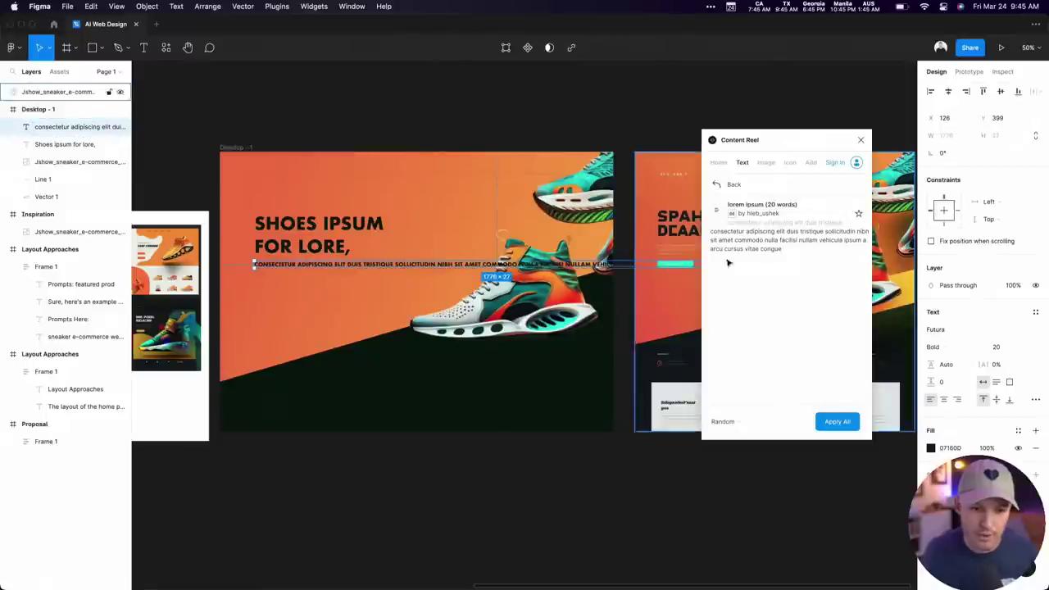
{"action": "left_click", "coordinate": [860, 139]}
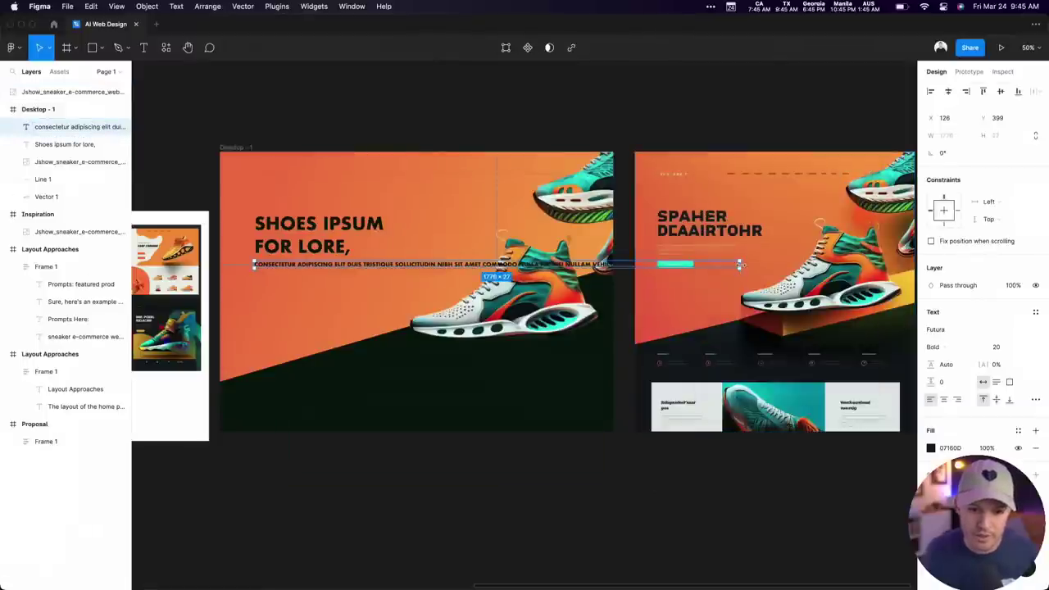
Narrow the body text to wrap at headline width and set both texts to Inter
{"action": "left_click_drag", "start_coordinate": [739, 265], "coordinate": [379, 276]}
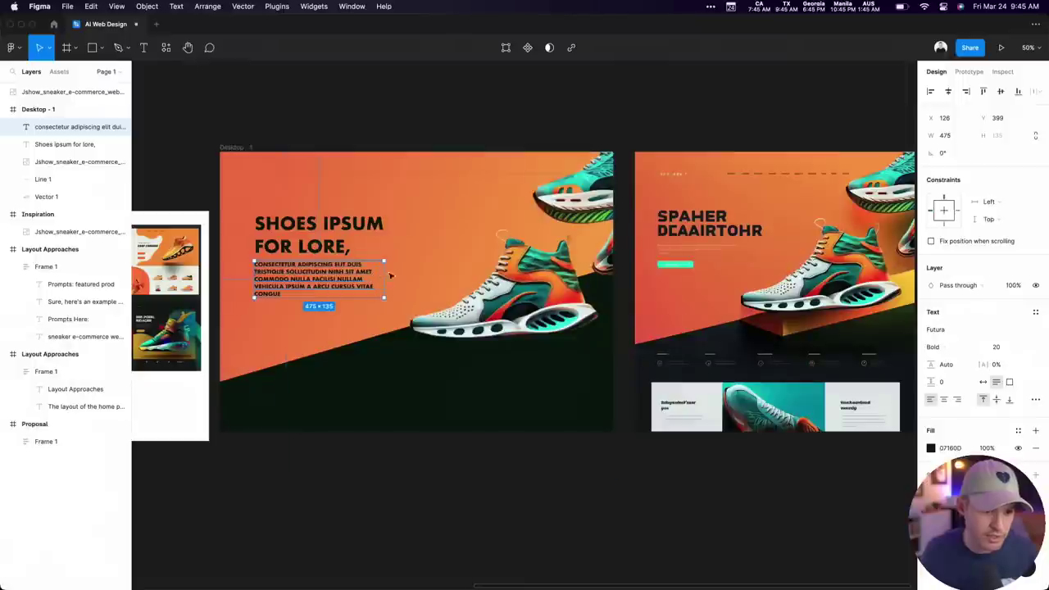
{"action": "left_click", "coordinate": [938, 348]}
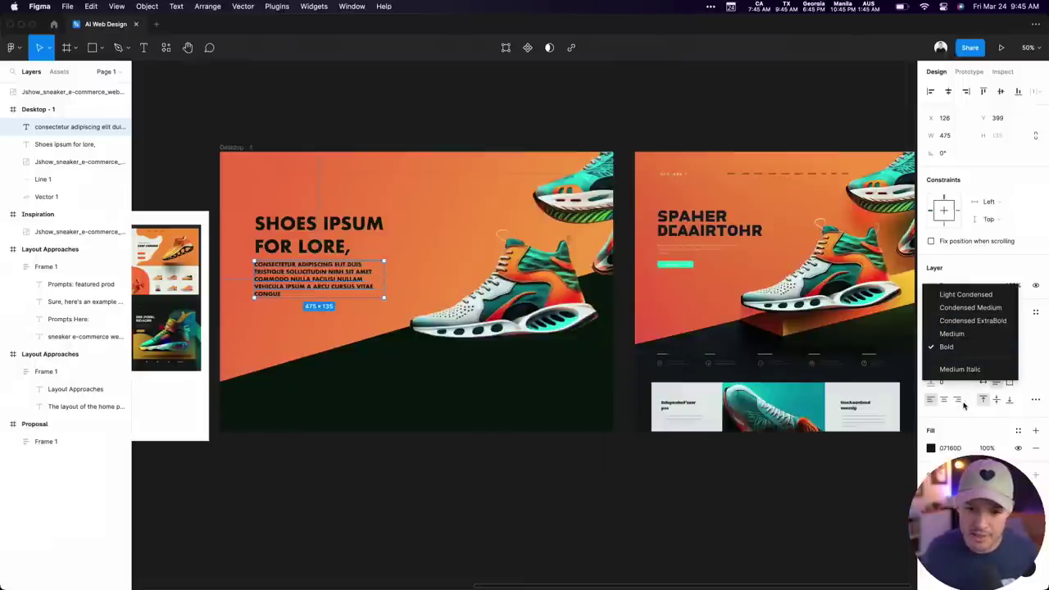
{"action": "key", "text": "Escape"}
{"action": "left_click", "coordinate": [74, 144], "text": "shift"}
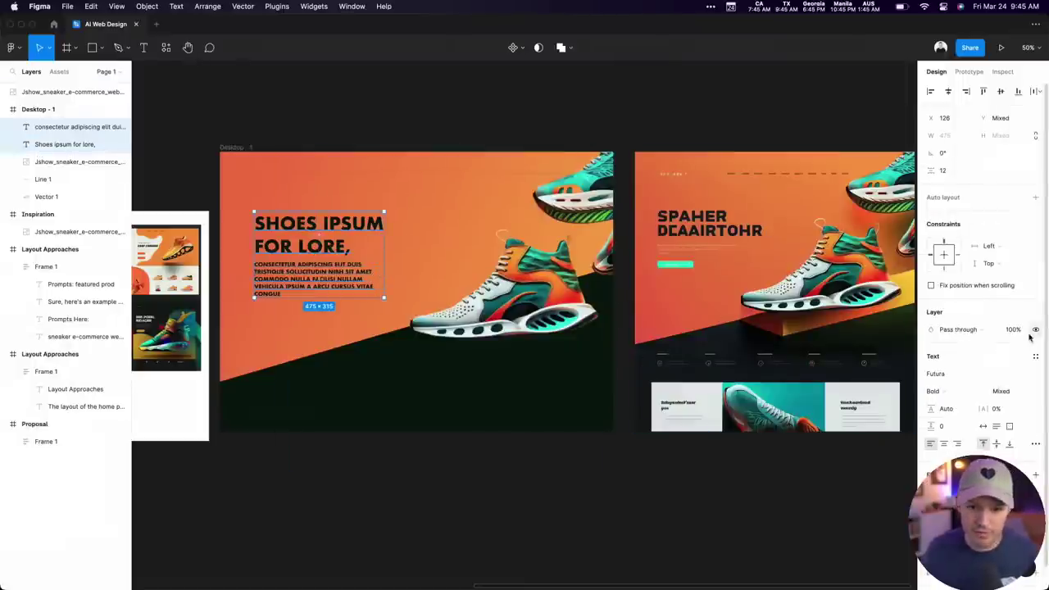
{"action": "left_click", "coordinate": [949, 374]}
{"action": "type", "text": "Inter"}
{"action": "key", "text": "Return"}
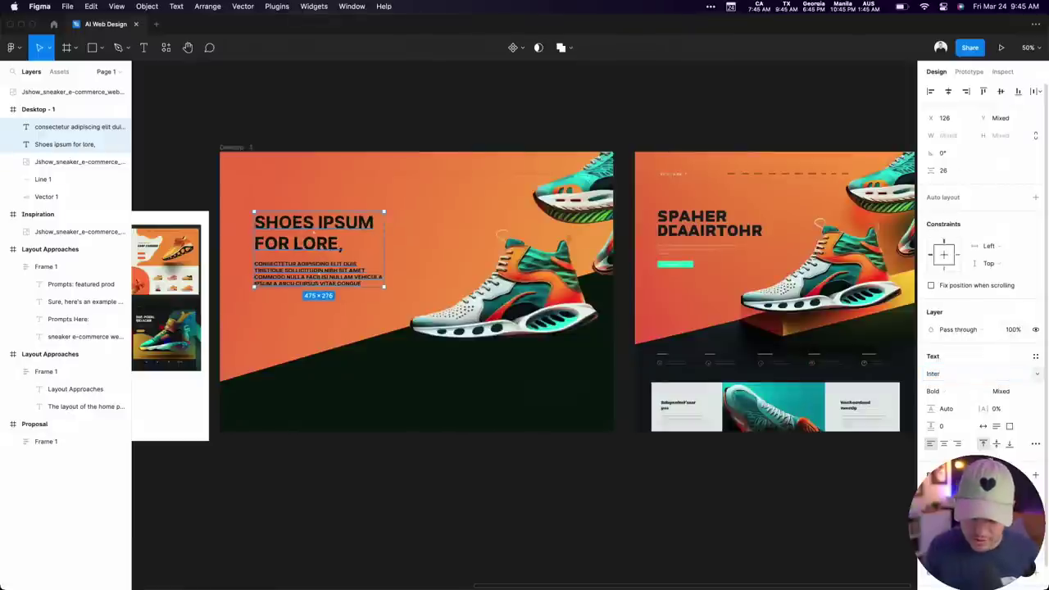
Give the headline the heavier Inter Black weight
{"action": "left_click", "coordinate": [648, 492]}
{"action": "left_click", "coordinate": [65, 144]}
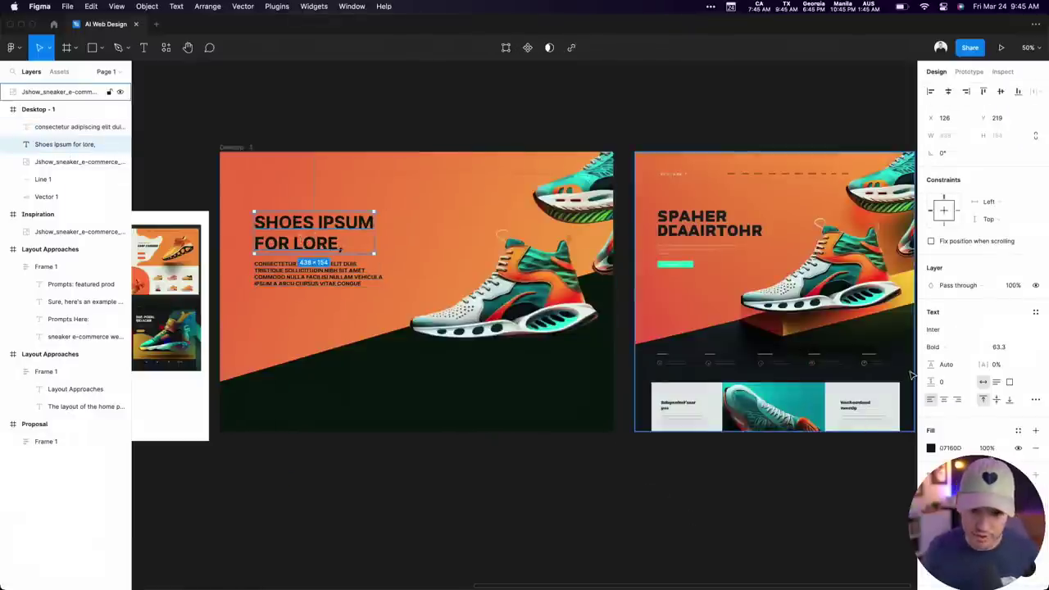
{"action": "left_click", "coordinate": [941, 347]}
{"action": "left_click", "coordinate": [947, 373]}
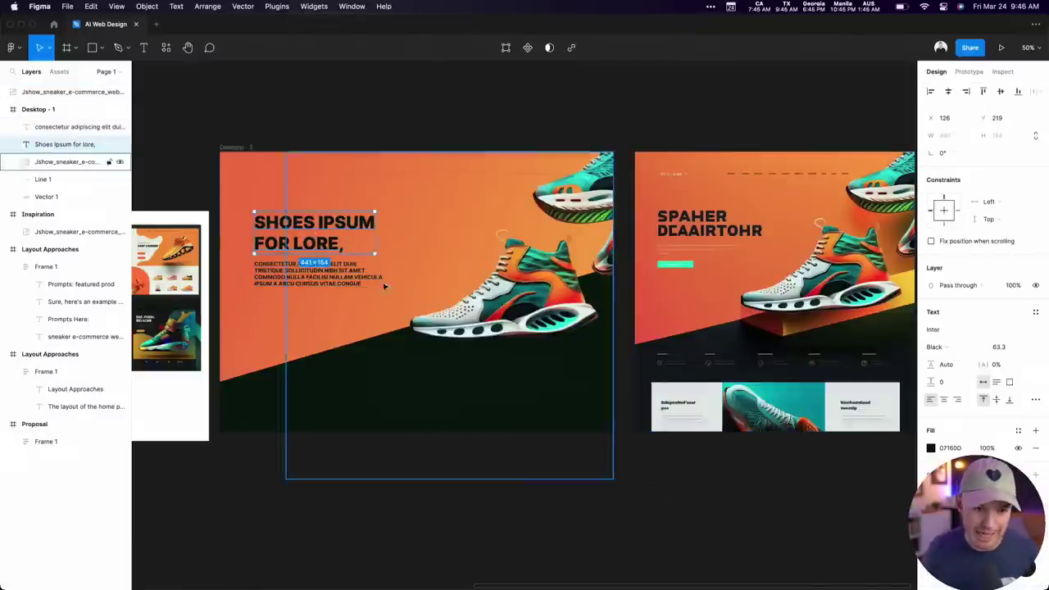
Remove all-caps from the body text and make it white (FFFFFF)
{"action": "left_click", "coordinate": [352, 273]}
{"action": "left_click", "coordinate": [1036, 399]}
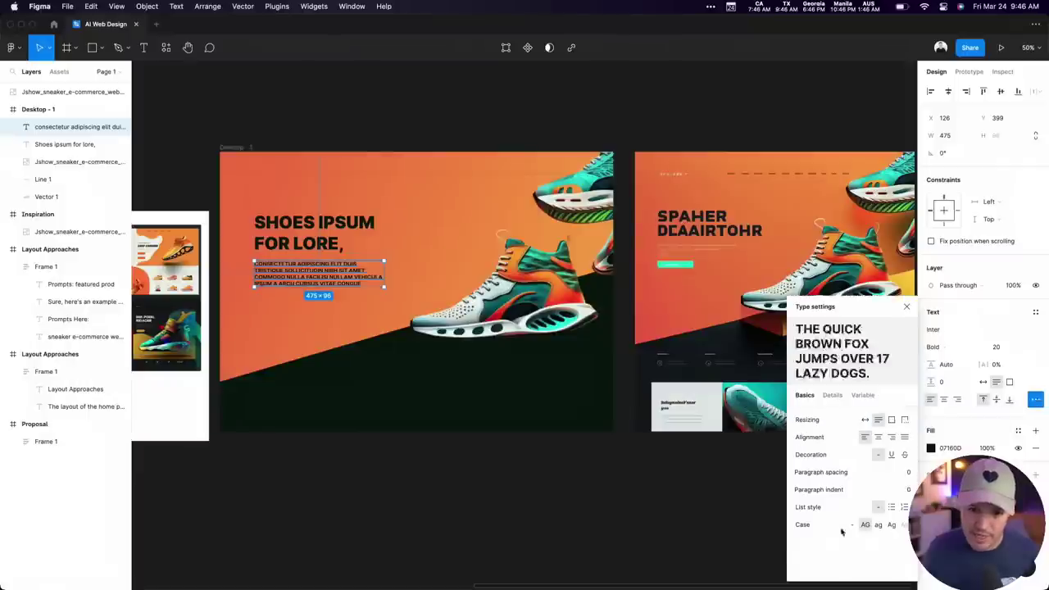
{"action": "left_click", "coordinate": [852, 525]}
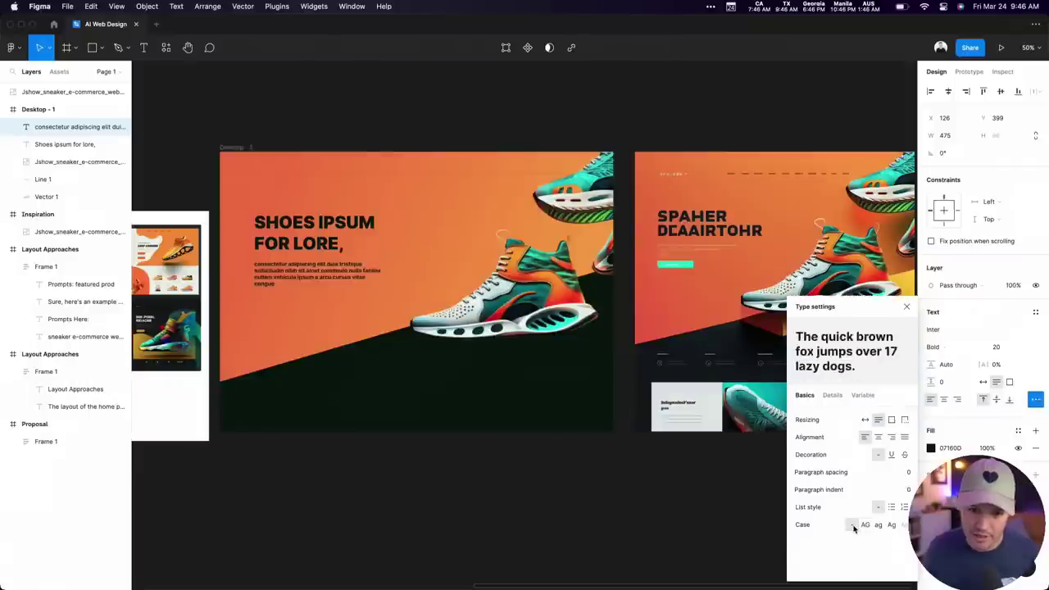
{"action": "left_click", "coordinate": [931, 447]}
{"action": "type", "text": "FFFFFF"}
{"action": "key", "text": "Return"}
{"action": "left_click", "coordinate": [513, 485]}
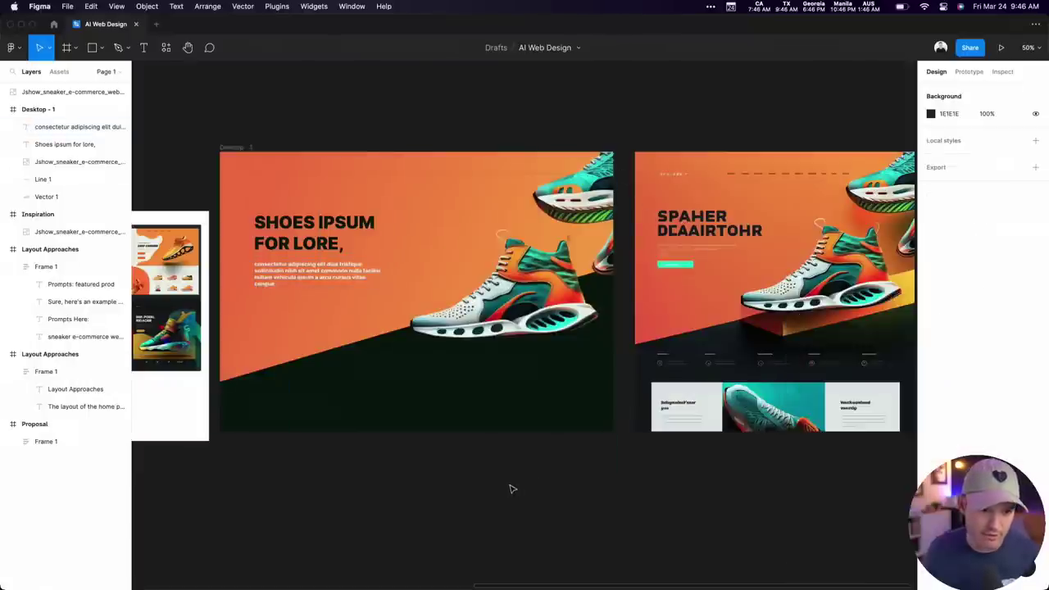
Duplicate the body text below, change it to 'Buy now', and wrap it in auto layout
{"action": "scroll", "coordinate": [239, 254], "scroll_direction": "up", "scroll_amount": 5}
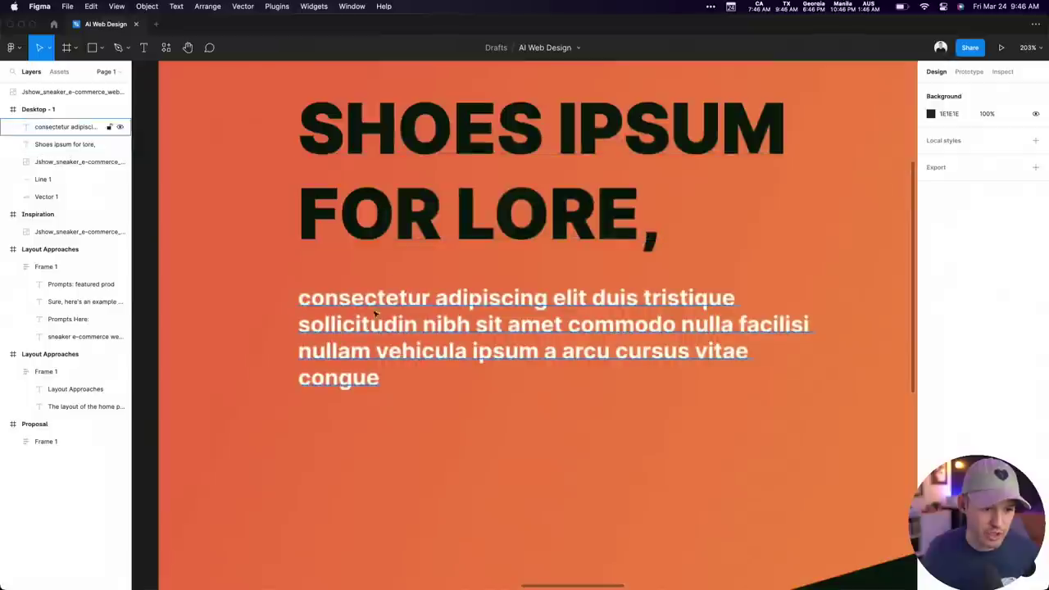
{"action": "left_click", "coordinate": [382, 323]}
{"action": "left_click_drag", "start_coordinate": [382, 323], "coordinate": [382, 440]}
{"action": "double_click", "coordinate": [379, 445]}
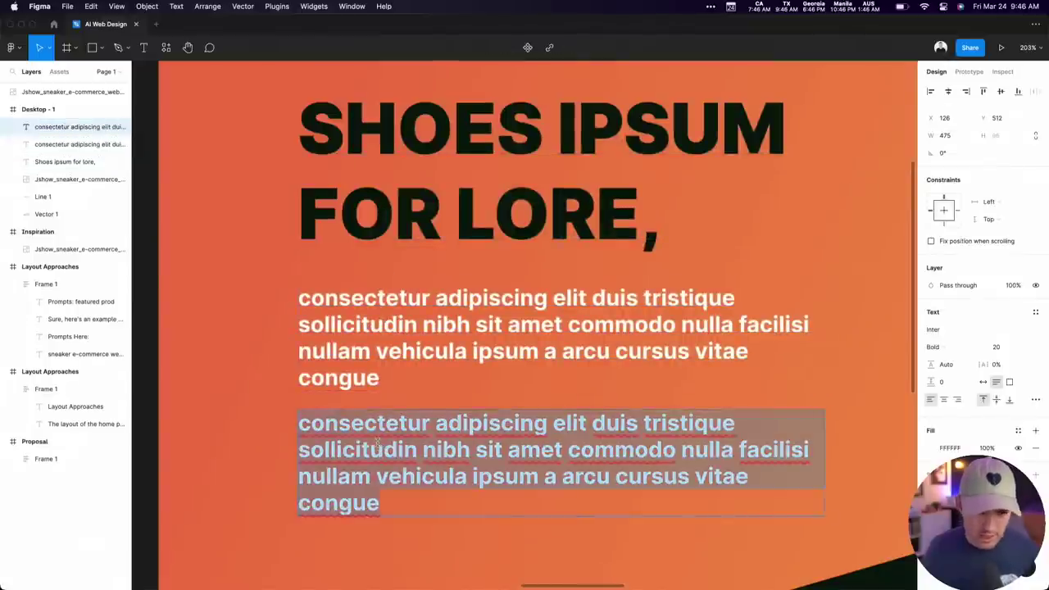
{"action": "type", "text": "Buy now"}
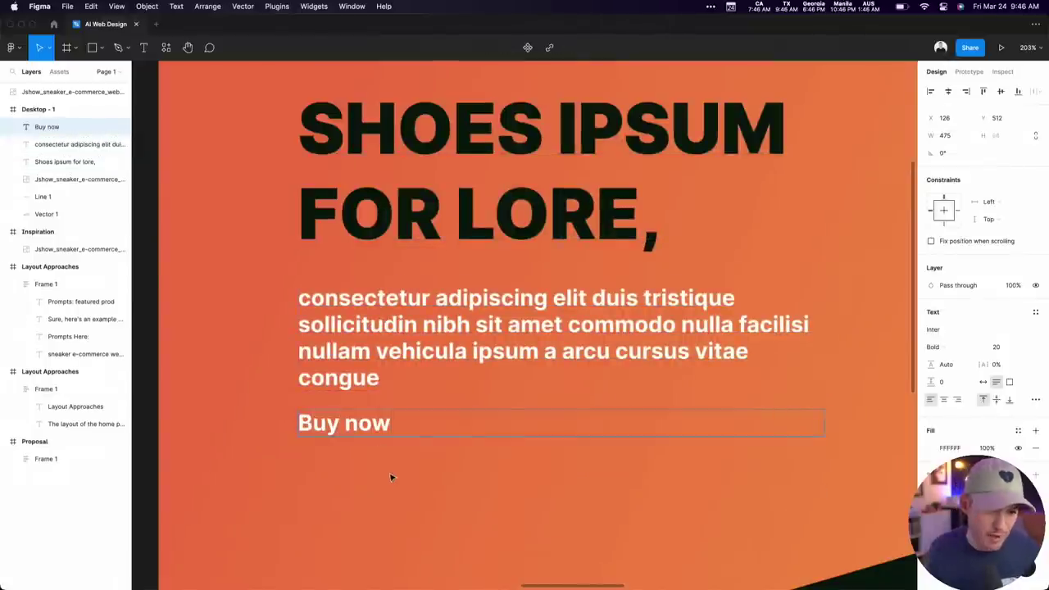
{"action": "key", "text": "Escape"}
{"action": "left_click", "coordinate": [983, 382]}
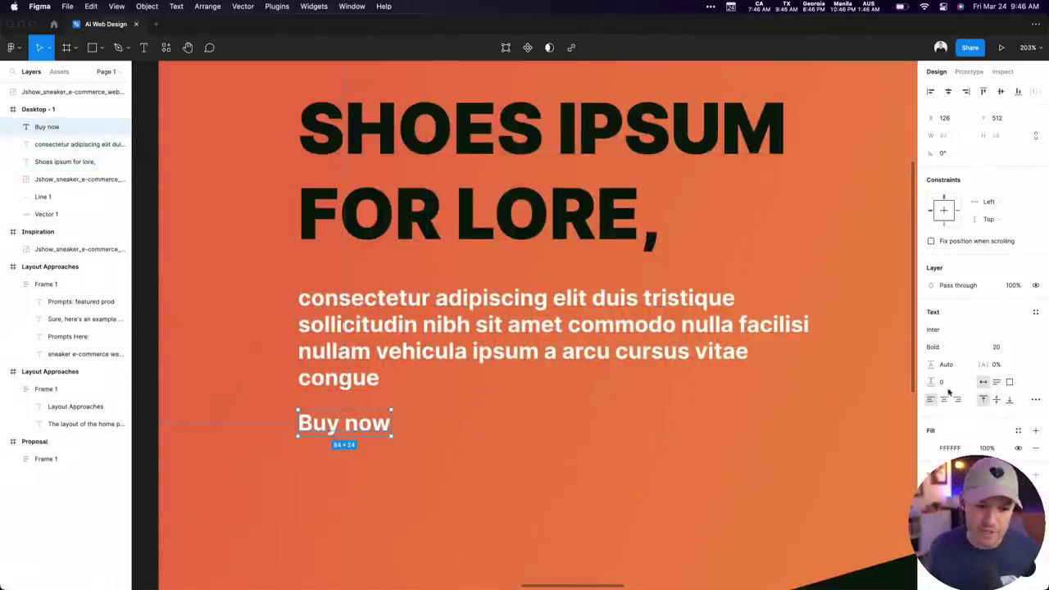
{"action": "key", "text": "shift+a"}
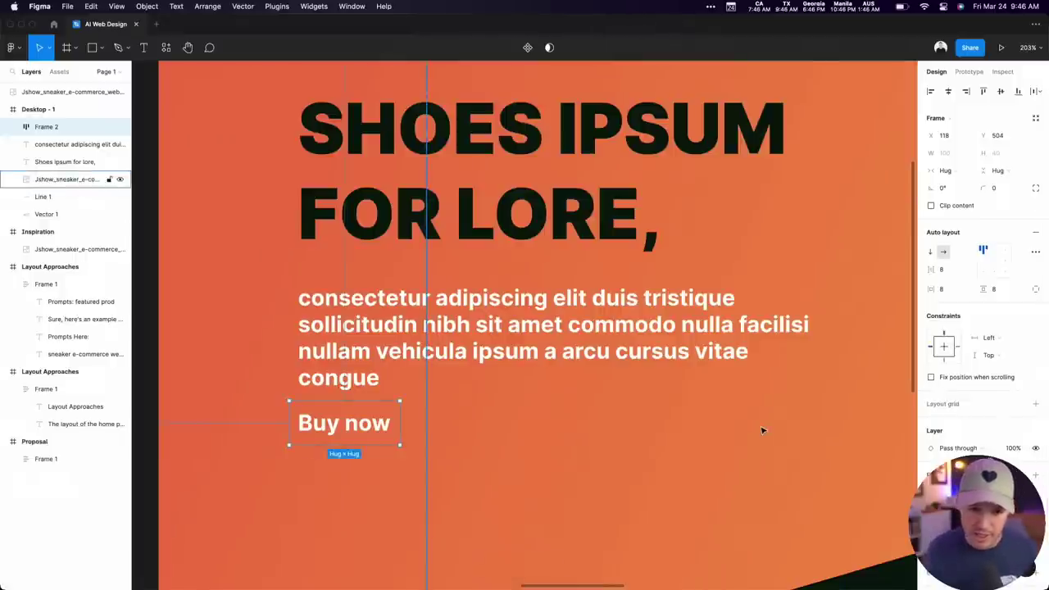
Fill the button frame with the teal sampled from the inspiration button
{"action": "key", "text": "minus"}
{"action": "key", "text": "minus"}
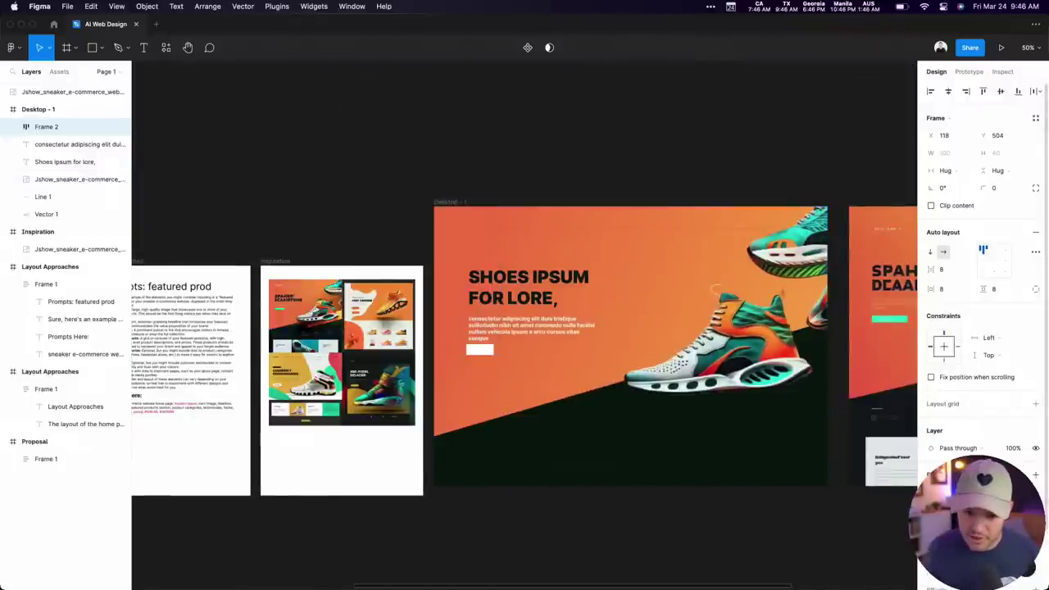
{"action": "left_click", "coordinate": [935, 499]}
{"action": "scroll", "coordinate": [573, 344], "scroll_direction": "right", "scroll_amount": 10}
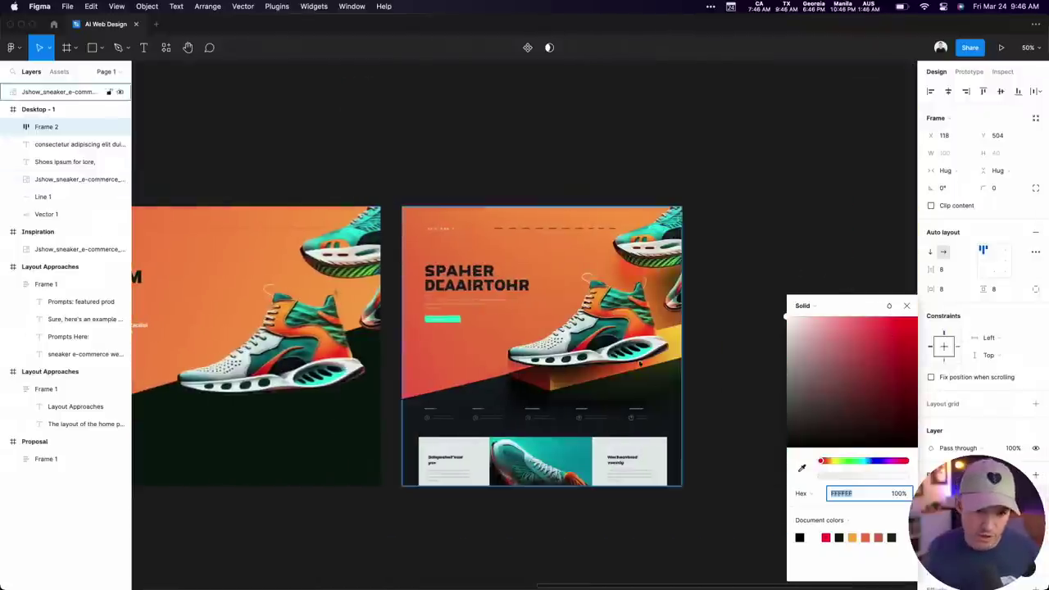
{"action": "left_click", "coordinate": [801, 468]}
{"action": "left_click", "coordinate": [451, 317]}
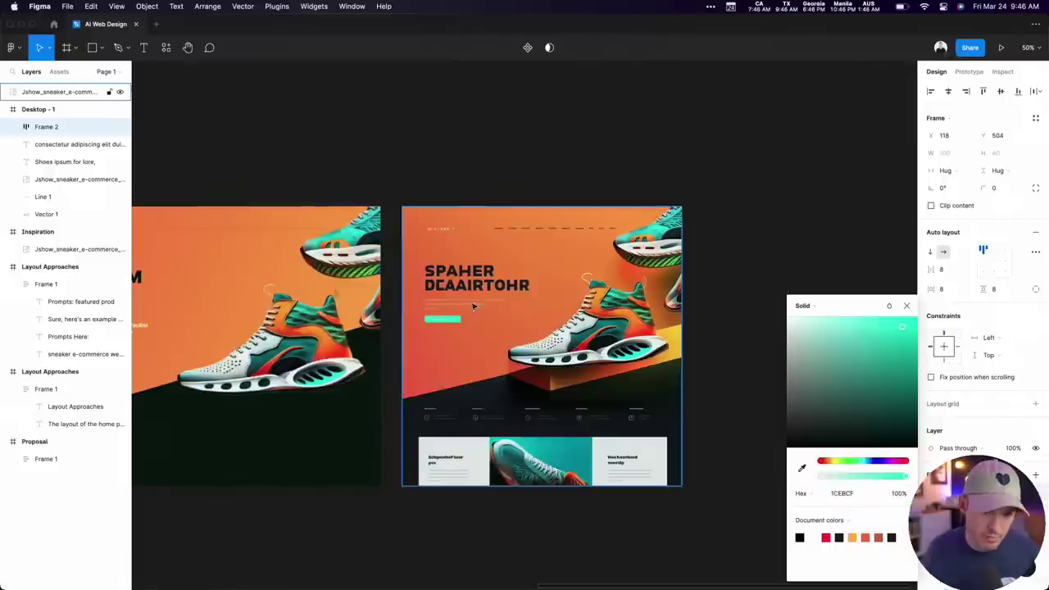
{"action": "left_click", "coordinate": [372, 169]}
{"action": "scroll", "coordinate": [497, 237], "scroll_direction": "left", "scroll_amount": 5}
{"action": "scroll", "coordinate": [238, 373], "scroll_direction": "up", "scroll_amount": 5}
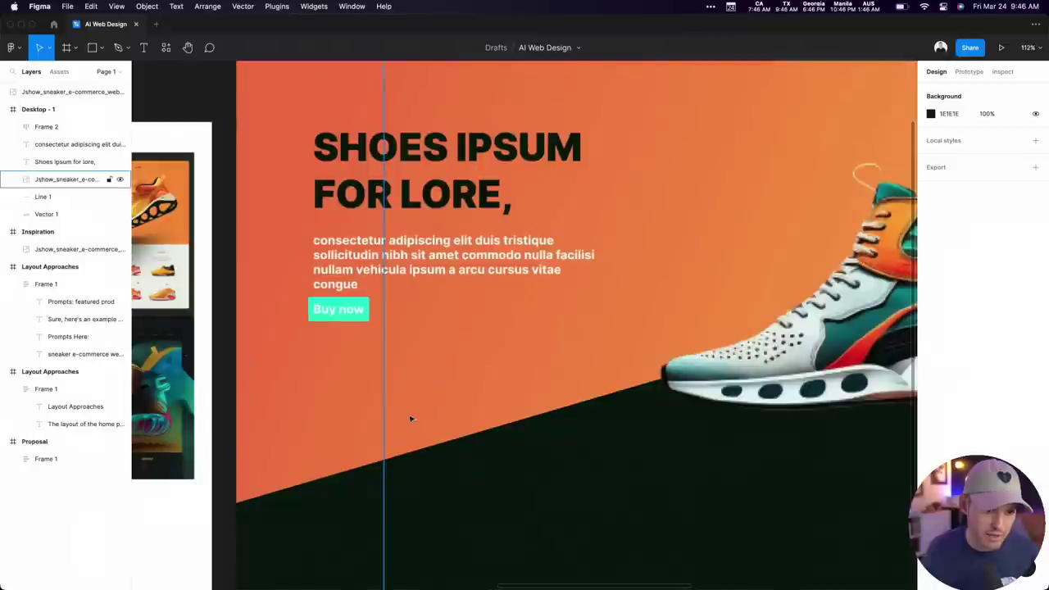
Give the button a fixed wider width, 8 corner radius, and a black label
{"action": "left_click", "coordinate": [365, 309]}
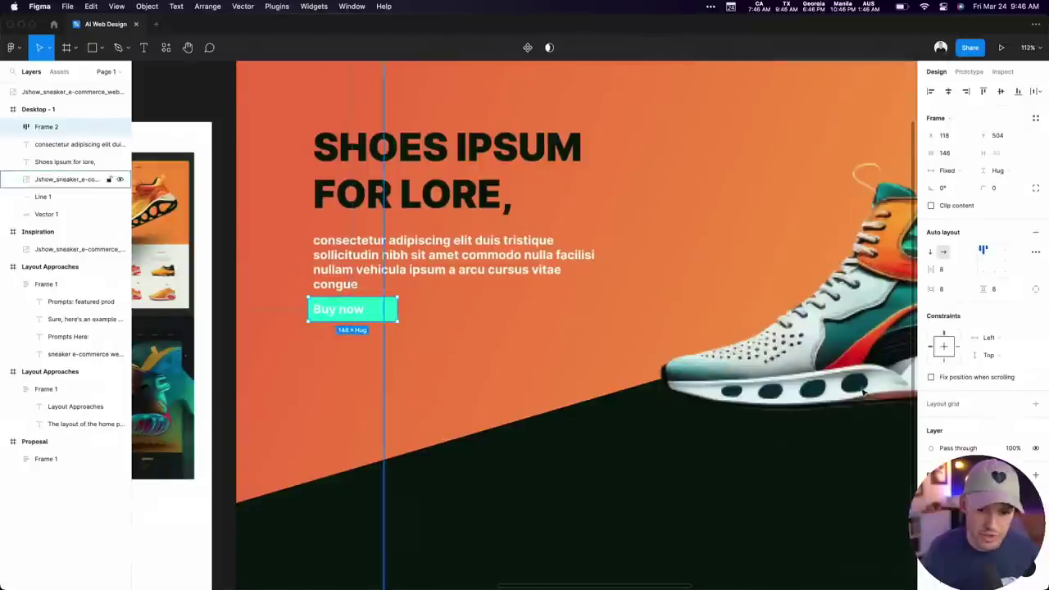
{"action": "double_click", "coordinate": [396, 311]}
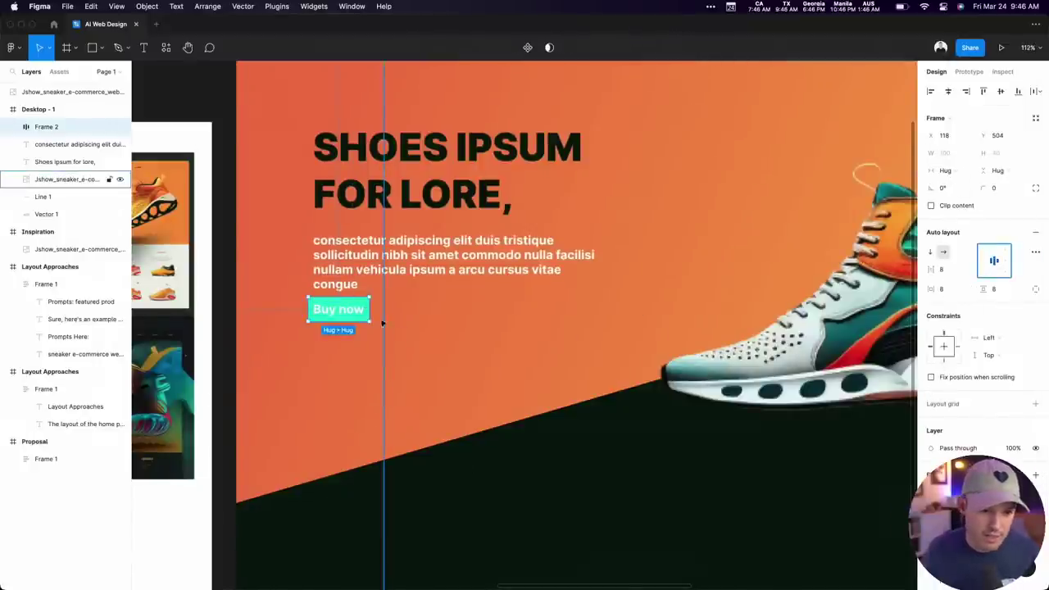
{"action": "left_click_drag", "start_coordinate": [371, 310], "coordinate": [430, 313]}
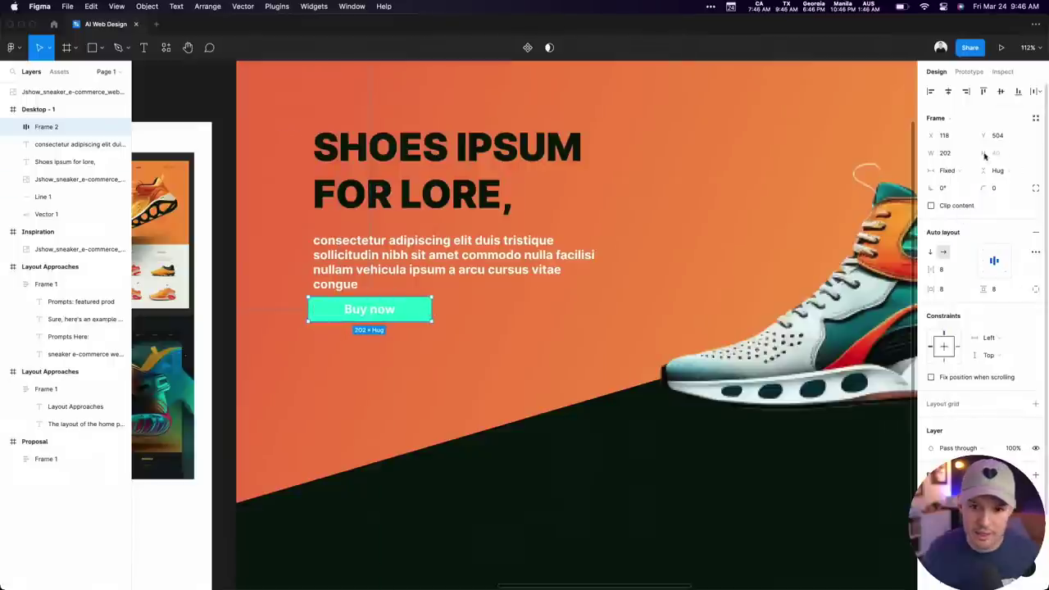
{"action": "type", "text": "8"}
{"action": "key", "text": "Return"}
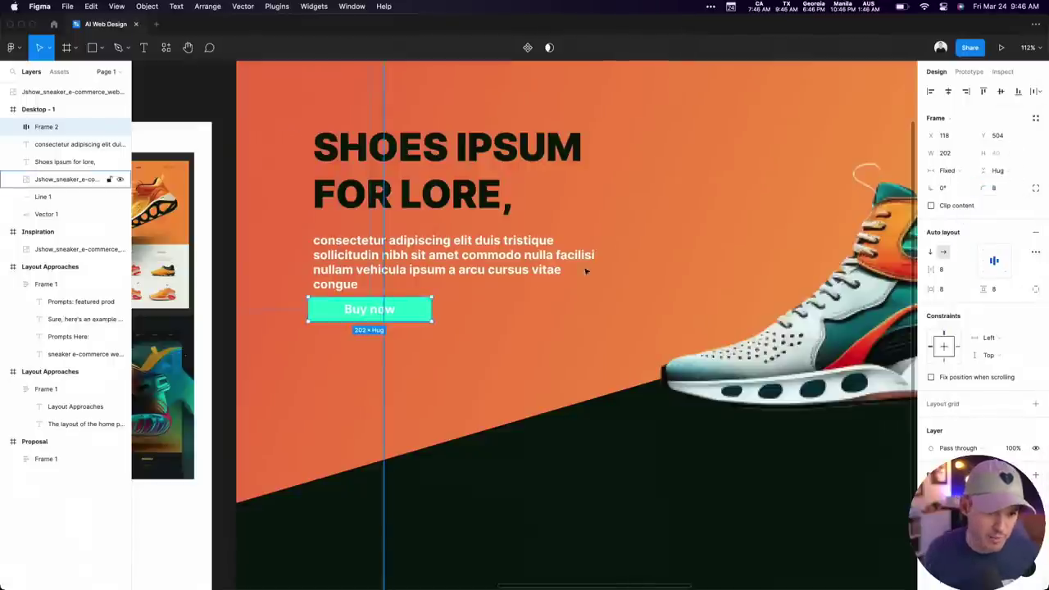
{"action": "left_click_drag", "start_coordinate": [386, 311], "coordinate": [389, 321]}
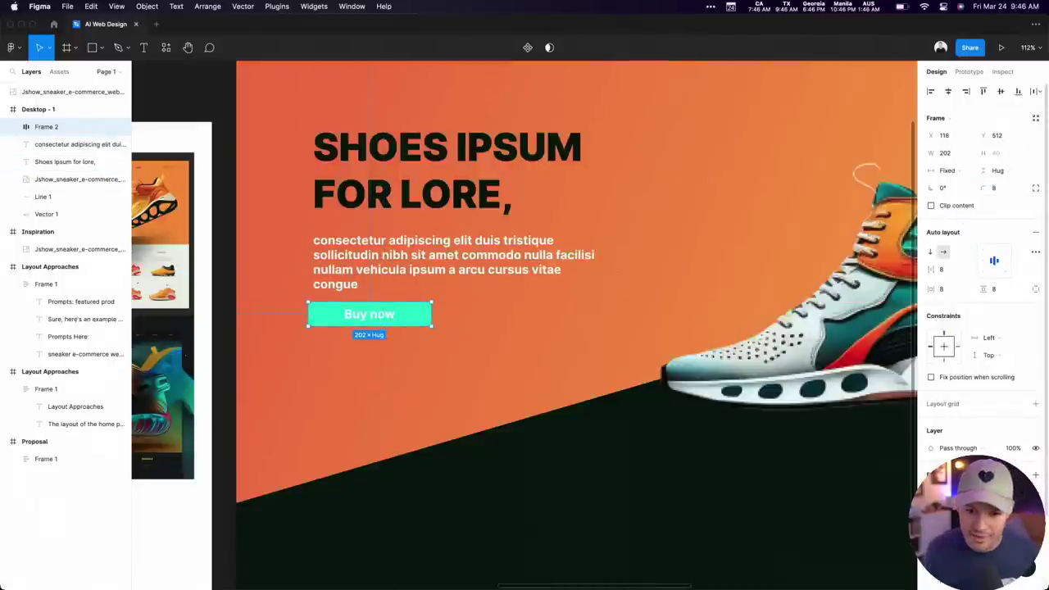
{"action": "left_click", "coordinate": [931, 579]}
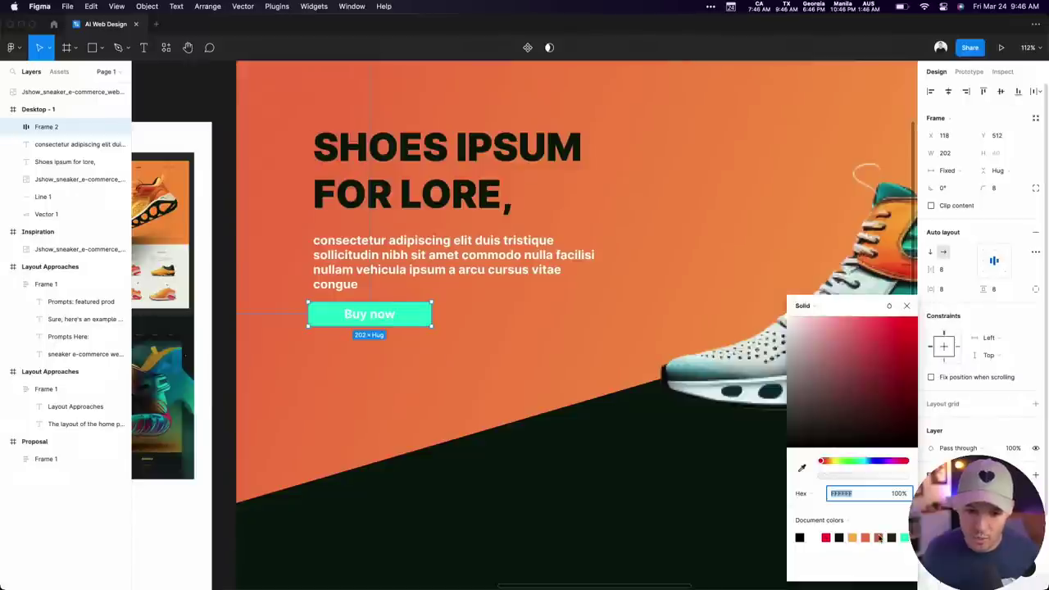
{"action": "left_click", "coordinate": [800, 538]}
{"action": "key", "text": "Escape"}
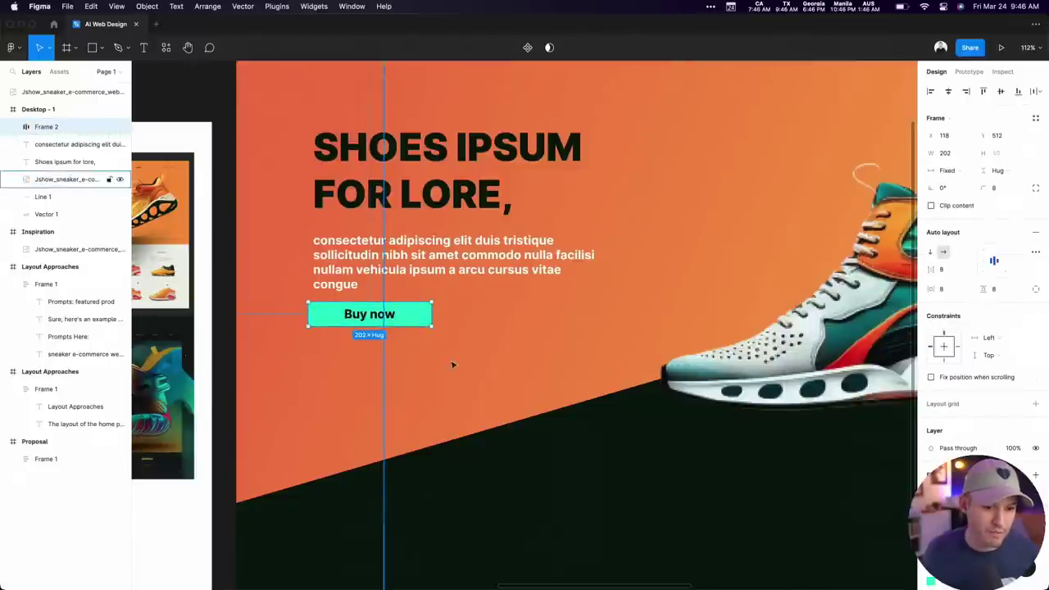
Resize the button to 213×47 and nudge it into place beneath the body copy
{"action": "left_click", "coordinate": [323, 336]}
{"action": "key", "text": "Escape"}
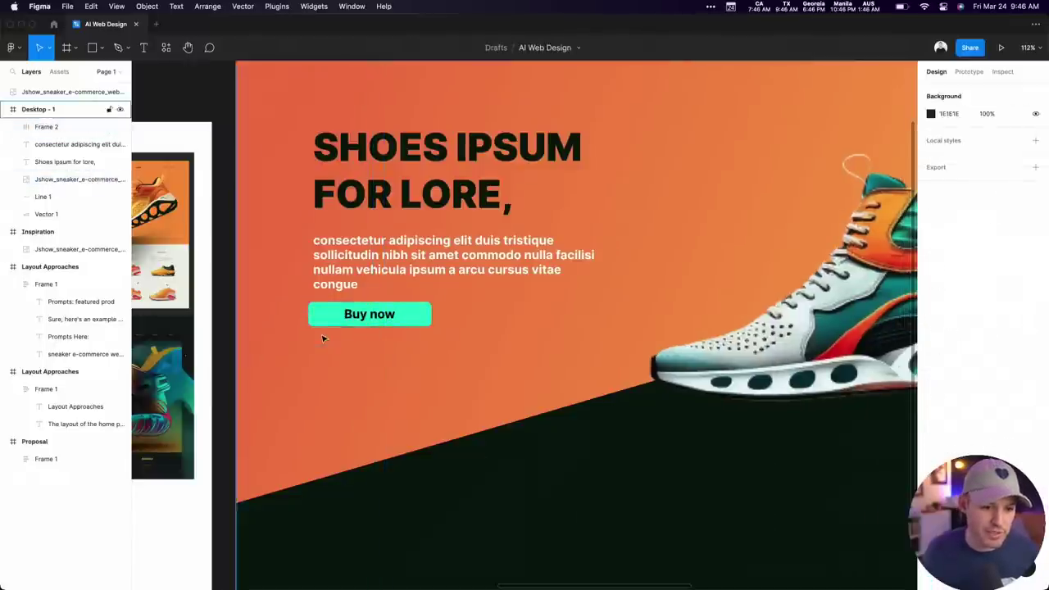
{"action": "left_click", "coordinate": [336, 323]}
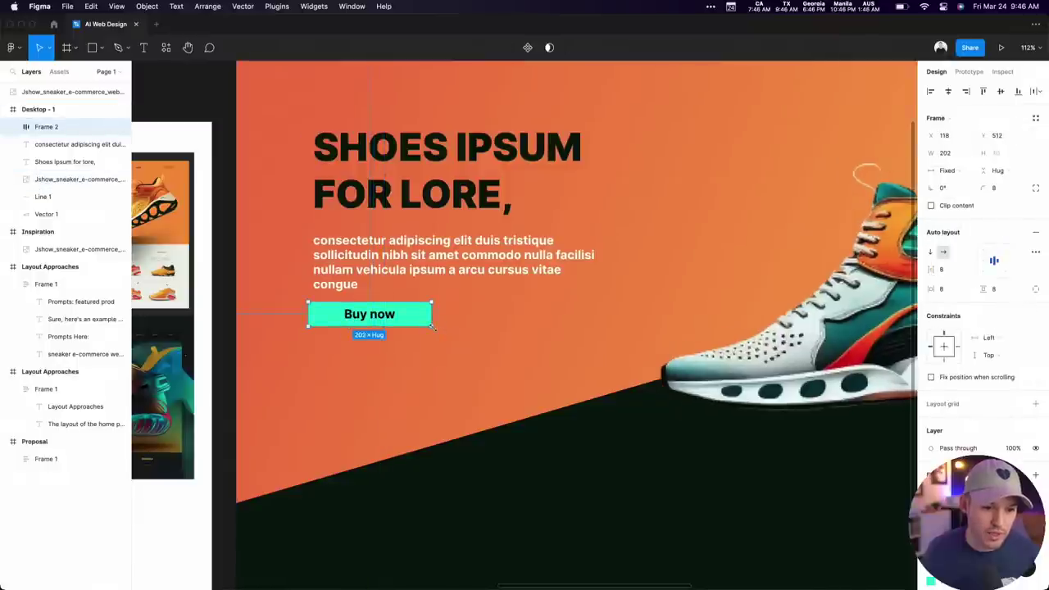
{"action": "left_click_drag", "start_coordinate": [432, 327], "coordinate": [438, 336]}
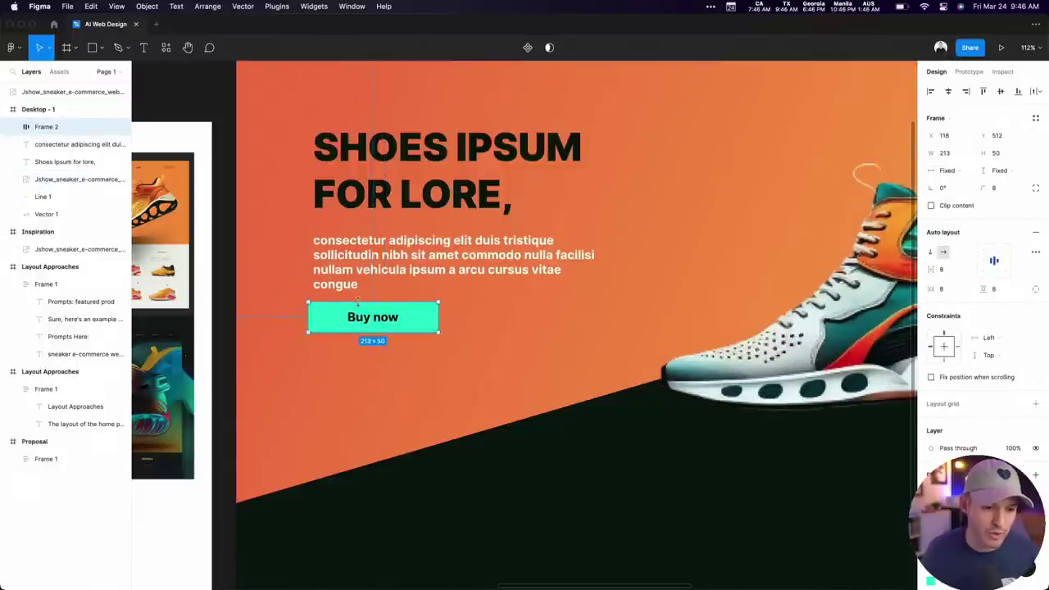
{"action": "left_click_drag", "start_coordinate": [361, 314], "coordinate": [366, 322]}
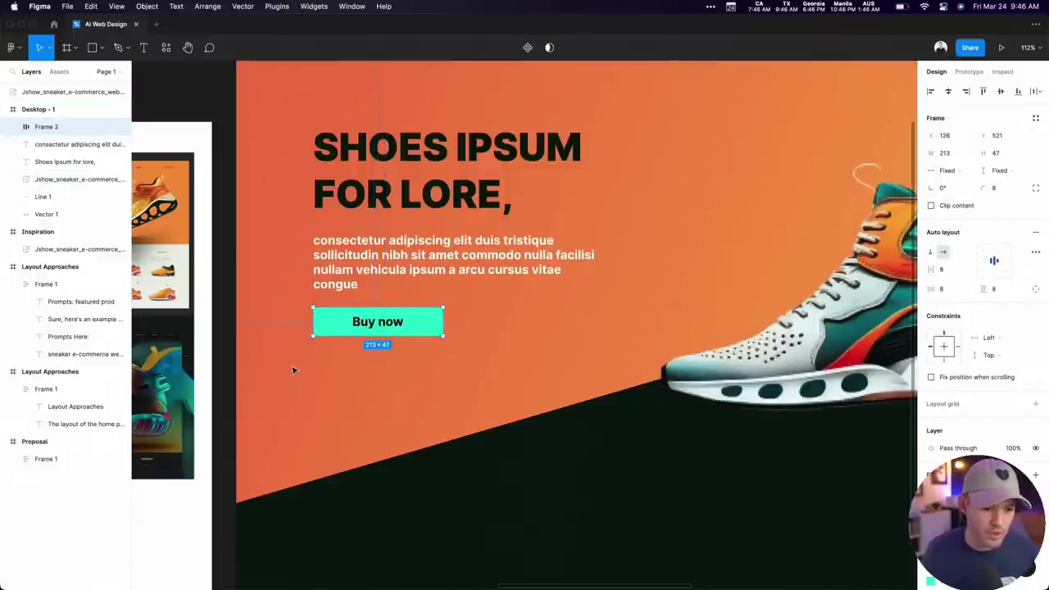
{"action": "key", "text": "Escape"}
{"action": "key", "text": "shift+1"}
{"action": "key", "text": "ctrl+equal"}
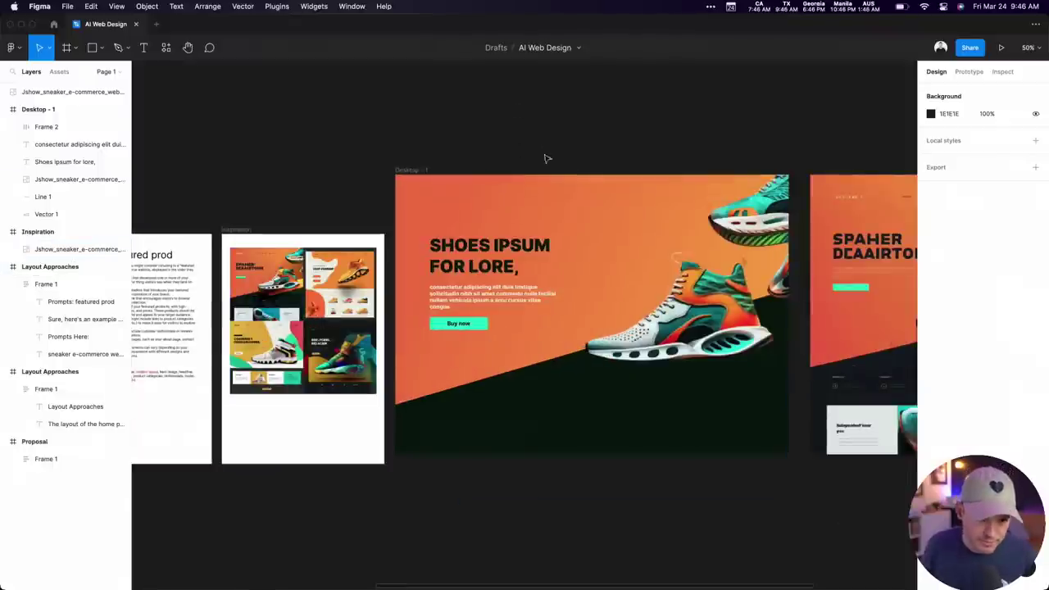
{"action": "left_click_drag", "start_coordinate": [547, 159], "coordinate": [445, 134]}
Scroll newbies-12 back to the sneaker home page grid, preview it, and maximize the browser
{"action": "key", "text": "ctrl+Left"}
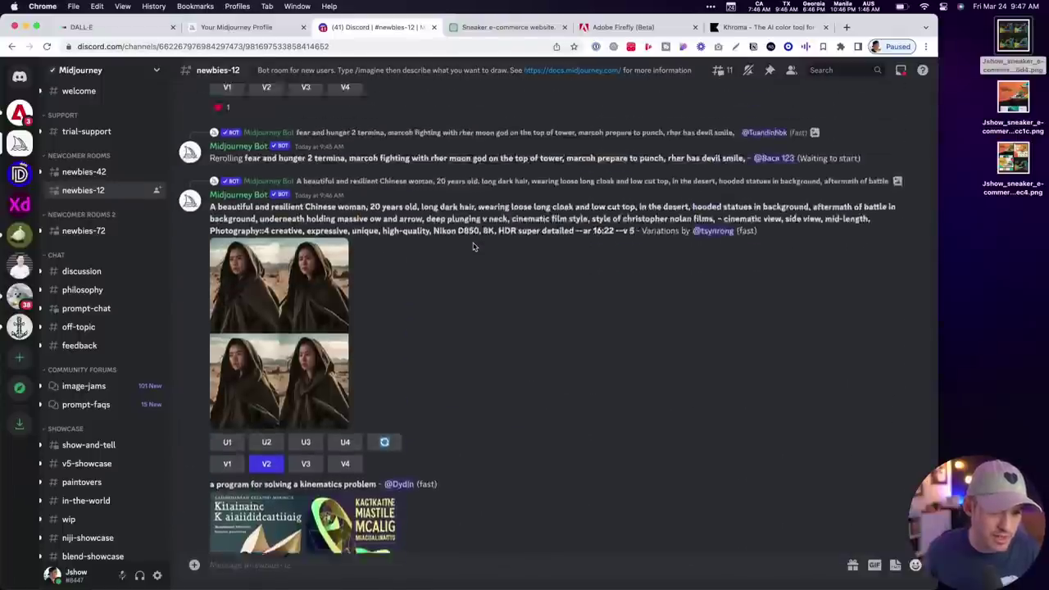
{"action": "scroll", "coordinate": [472, 247], "scroll_direction": "up", "scroll_amount": 15}
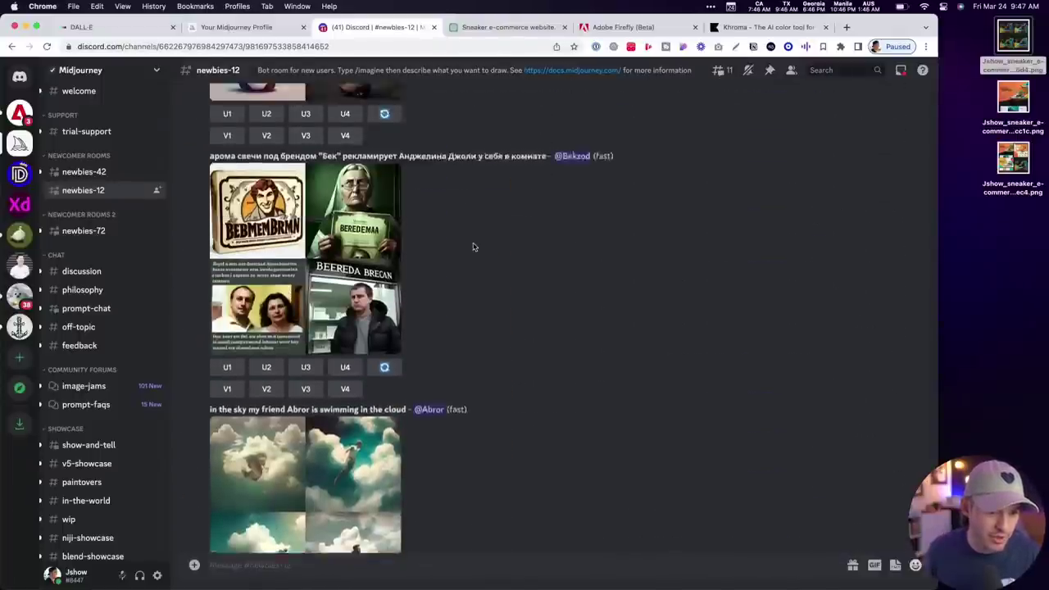
{"action": "scroll", "coordinate": [473, 246], "scroll_direction": "up", "scroll_amount": 20}
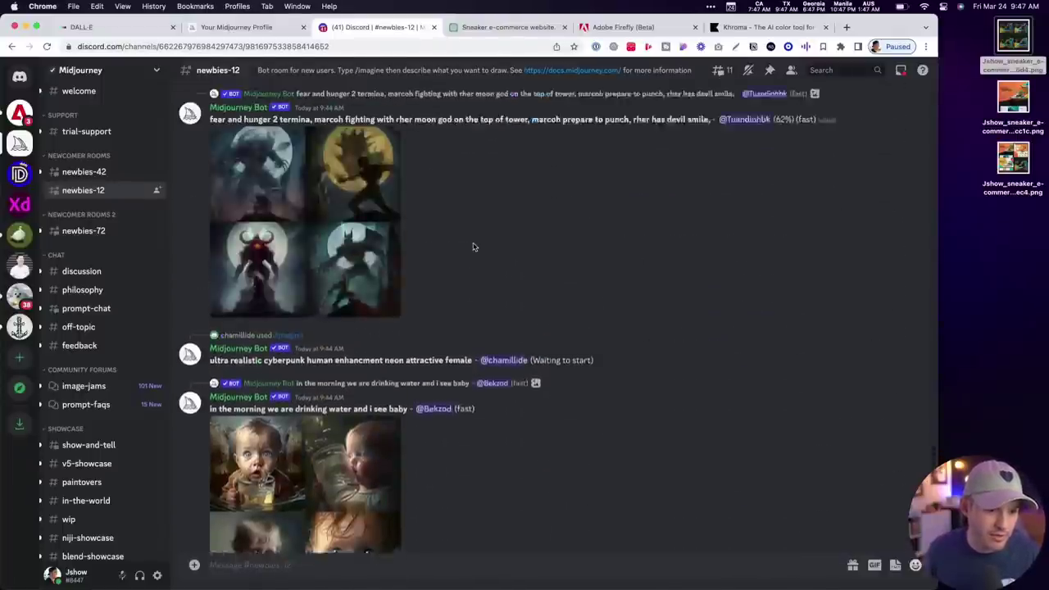
{"action": "scroll", "coordinate": [472, 246], "scroll_direction": "up", "scroll_amount": 15}
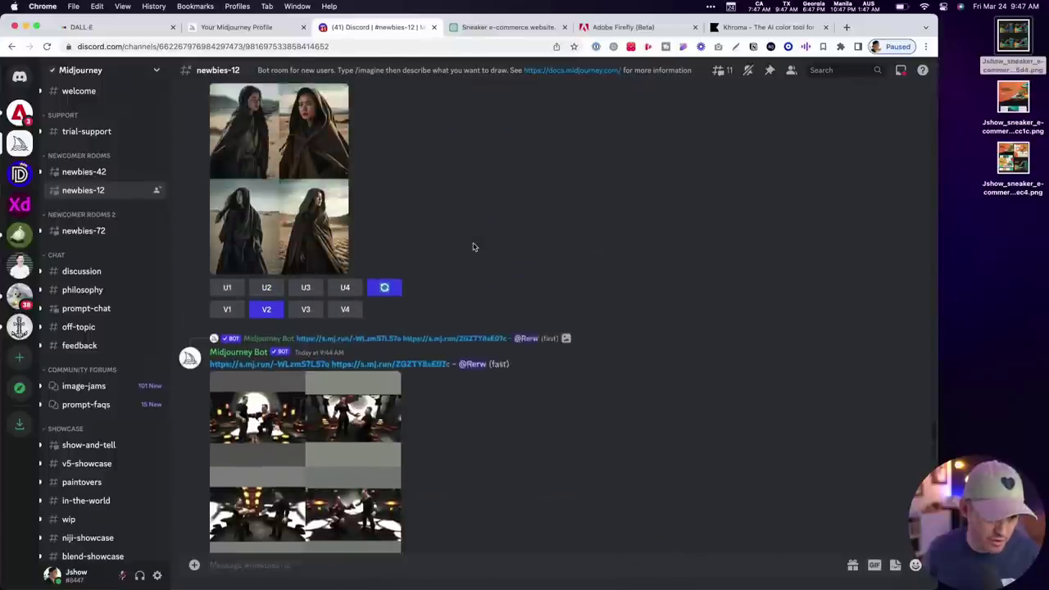
{"action": "left_click", "coordinate": [305, 304]}
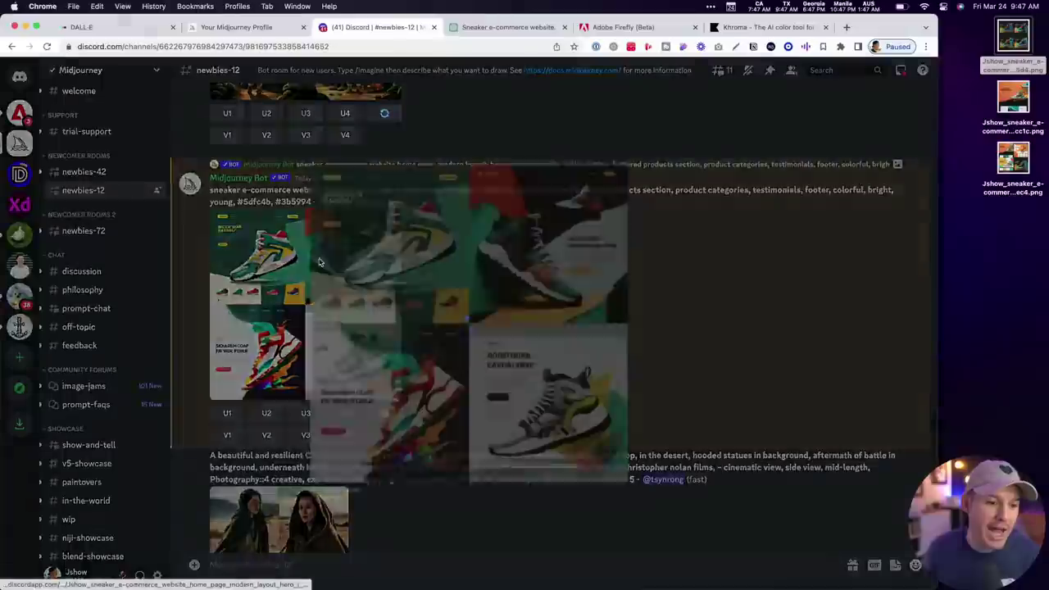
{"action": "left_click", "coordinate": [677, 307]}
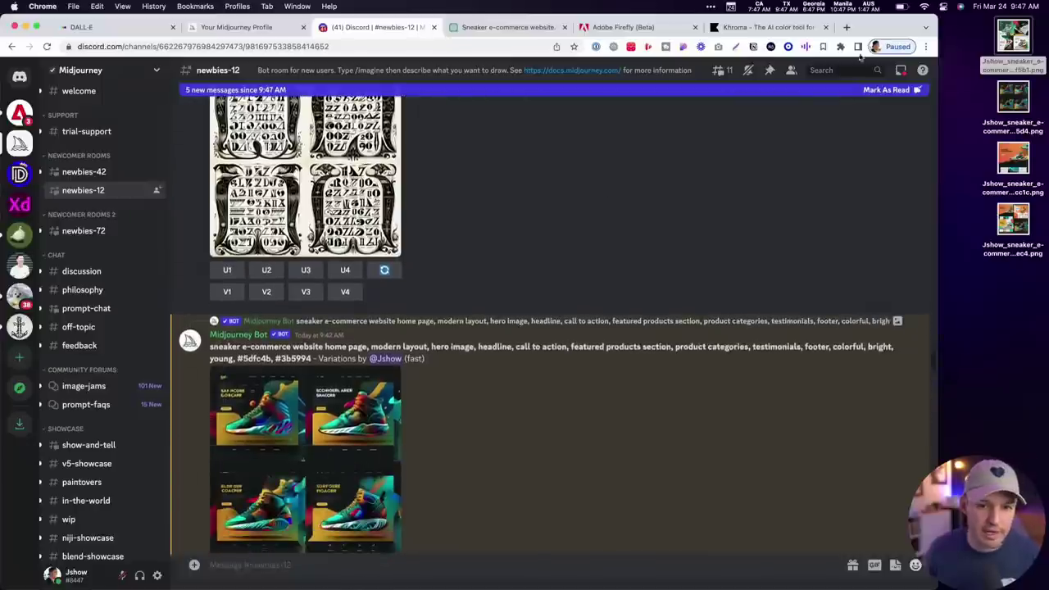
{"action": "double_click", "coordinate": [883, 23]}
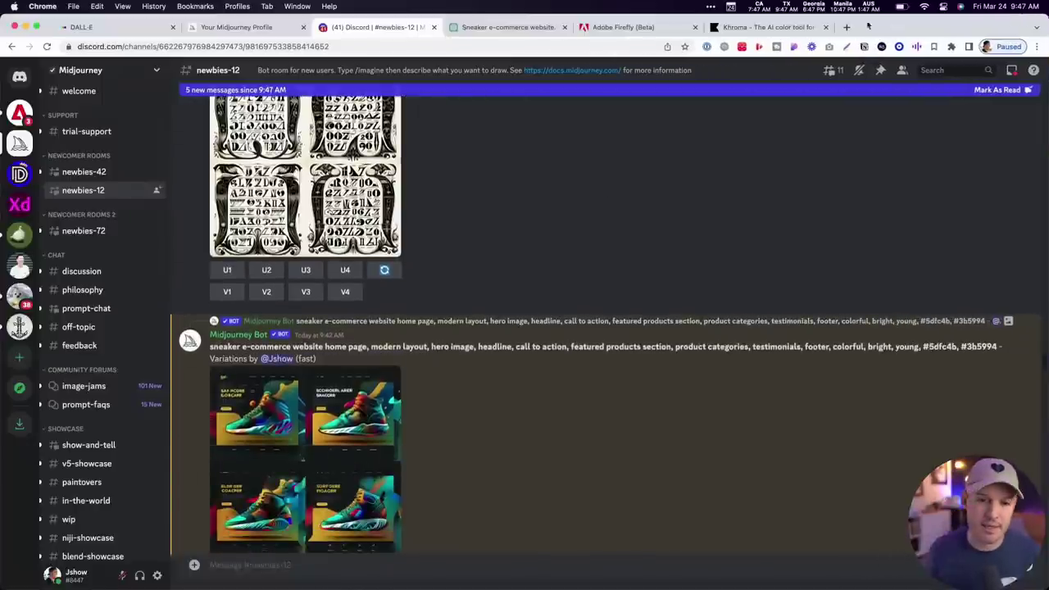
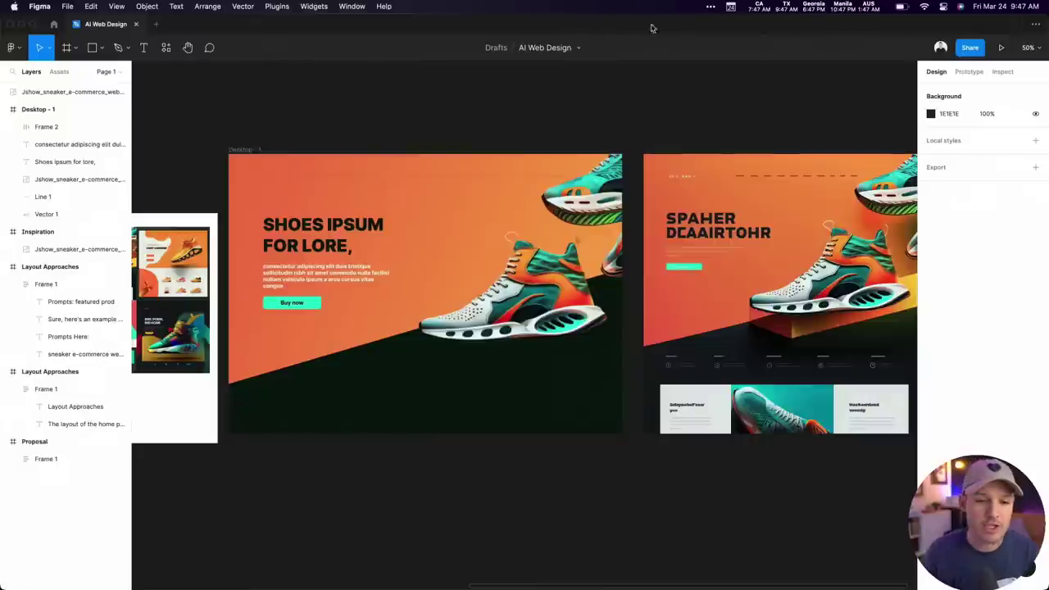
Pan to the Layout Approaches frames and highlight the full sneaker prompt under 'Prompts Here:'
{"action": "left_click", "coordinate": [721, 157]}
{"action": "left_click", "coordinate": [789, 145]}
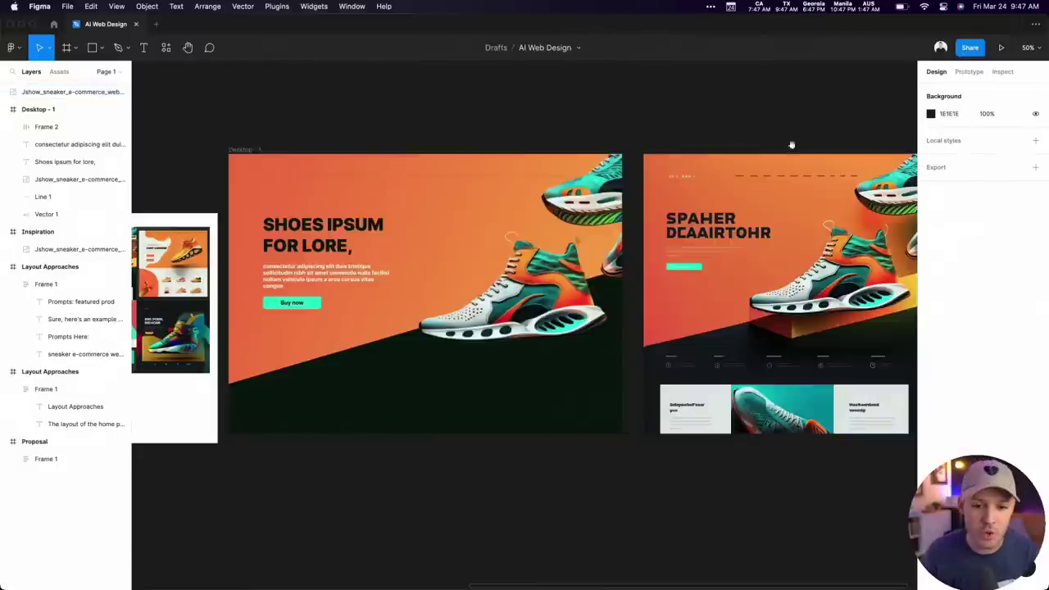
{"action": "left_click_drag", "start_coordinate": [789, 145], "coordinate": [734, 128]}
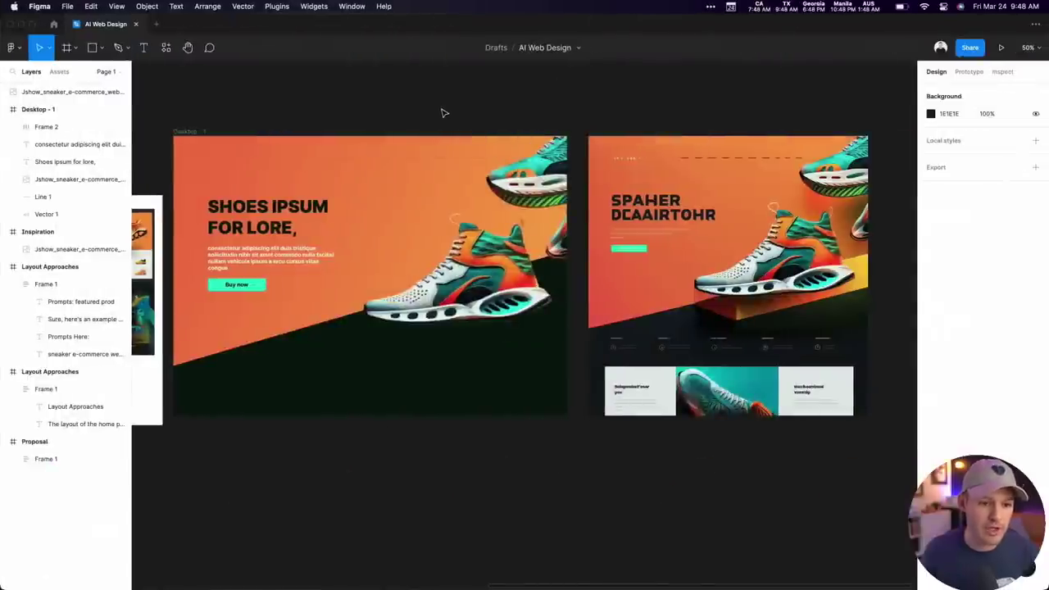
{"action": "scroll", "coordinate": [396, 150], "scroll_direction": "left", "scroll_amount": 10}
{"action": "left_click", "coordinate": [434, 307]}
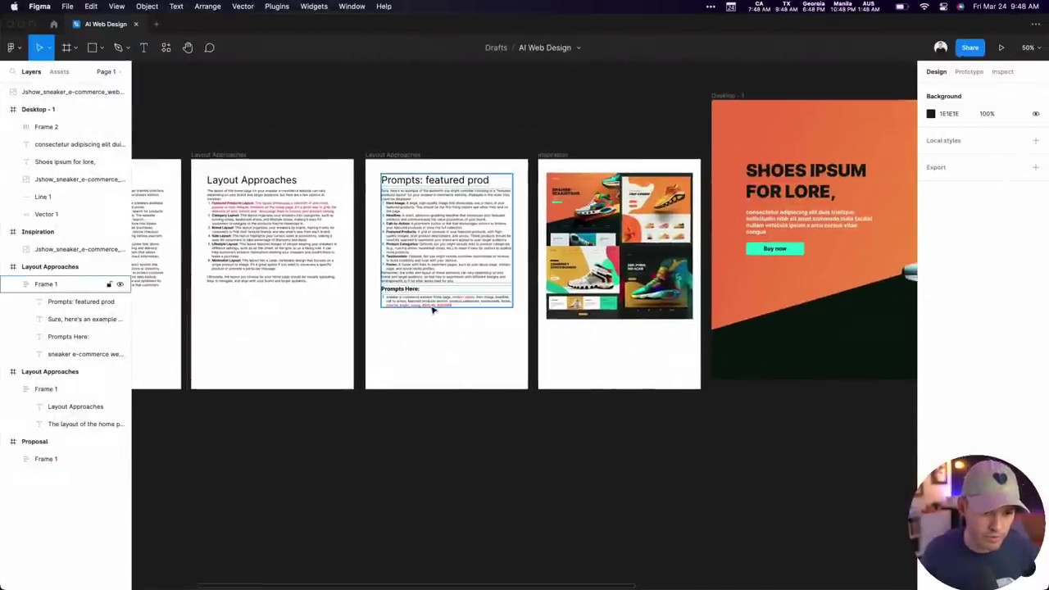
{"action": "left_click", "coordinate": [437, 304]}
{"action": "double_click", "coordinate": [437, 305]}
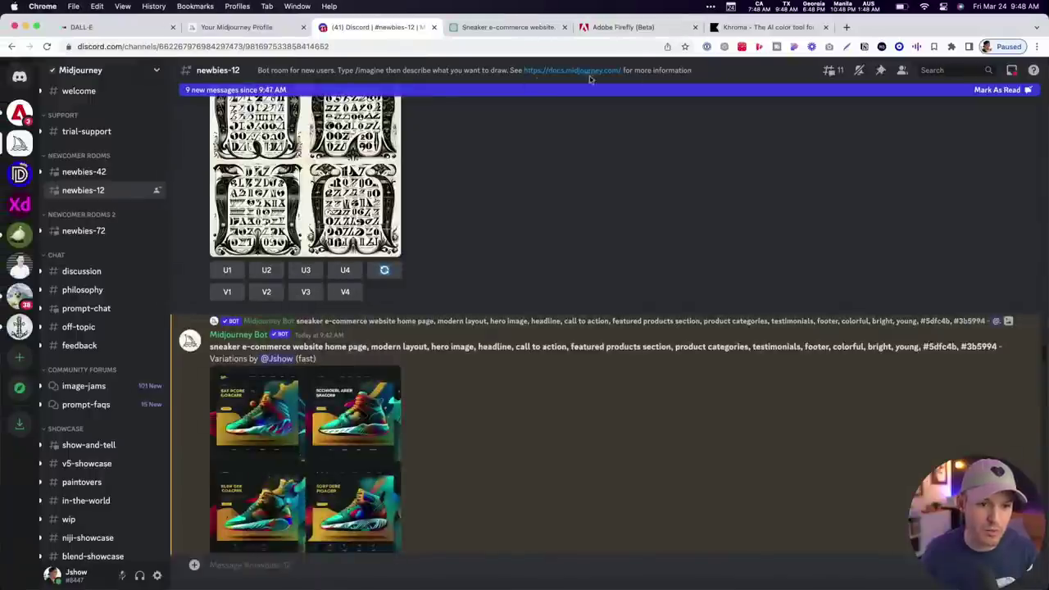
Paste the sneaker home page prompt into Firefly Text to image and generate four images
{"action": "left_click", "coordinate": [623, 27]}
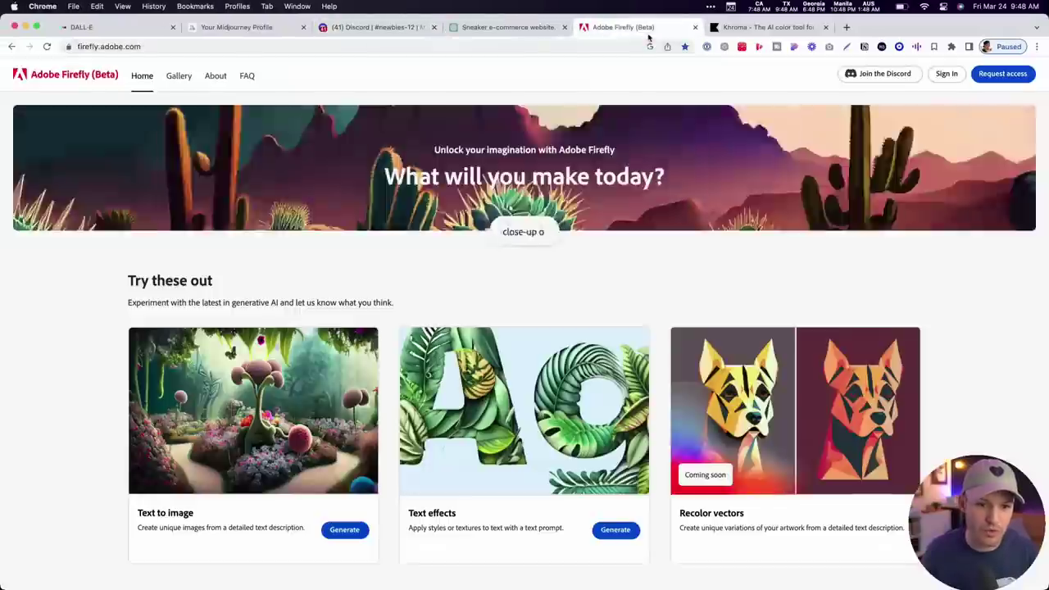
{"action": "left_click", "coordinate": [344, 530]}
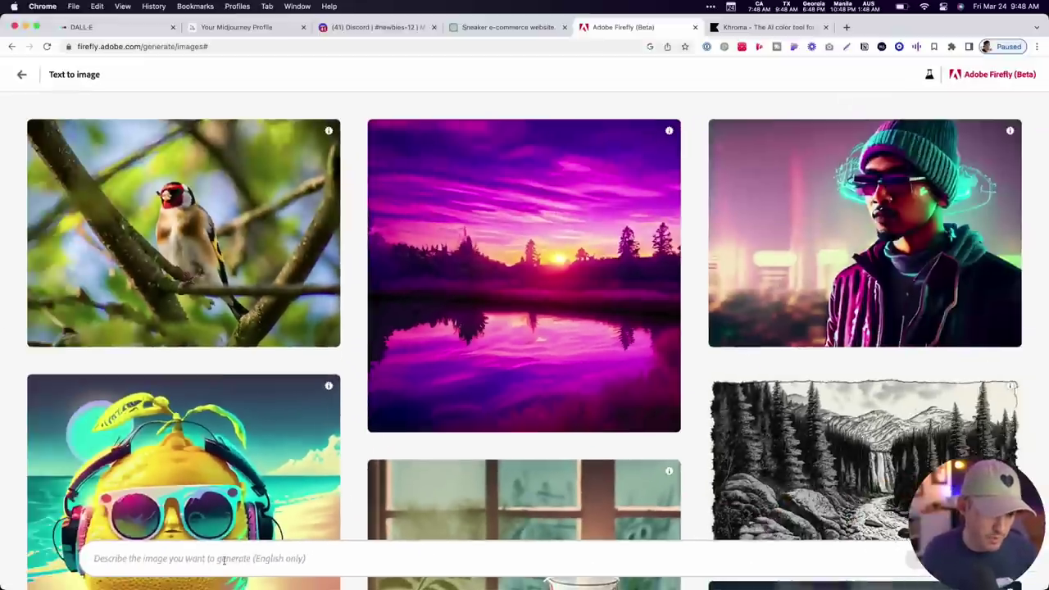
{"action": "type", "text": "sneaker e-commerce website home page, modern layout, hero image, headline, call to action, featured products section, product categories, testimonials, footer, colorful, bright, young, #5dfc4b, #3b5994"}
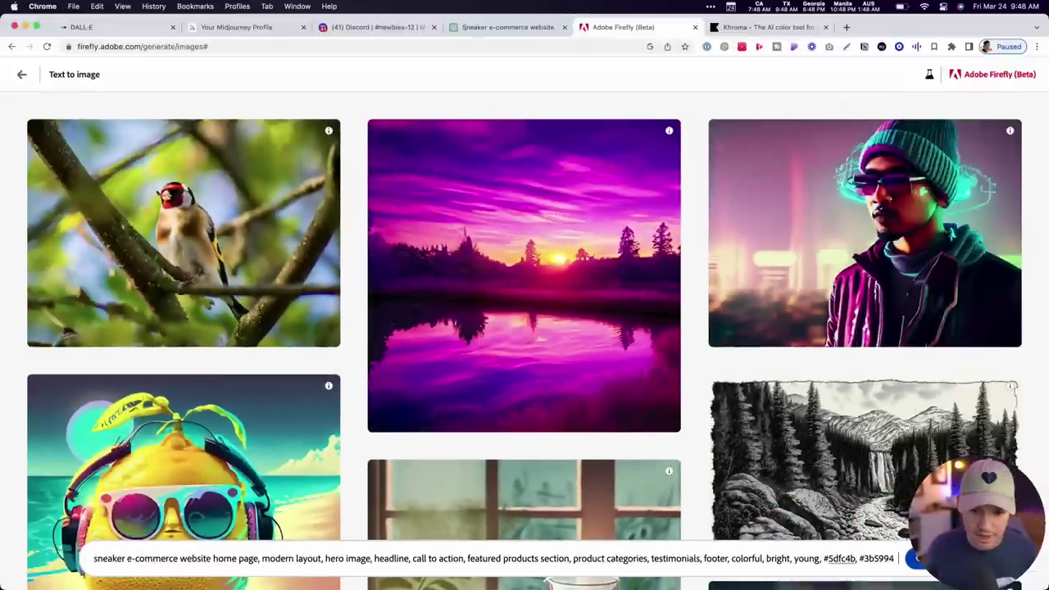
{"action": "key", "text": "Return"}
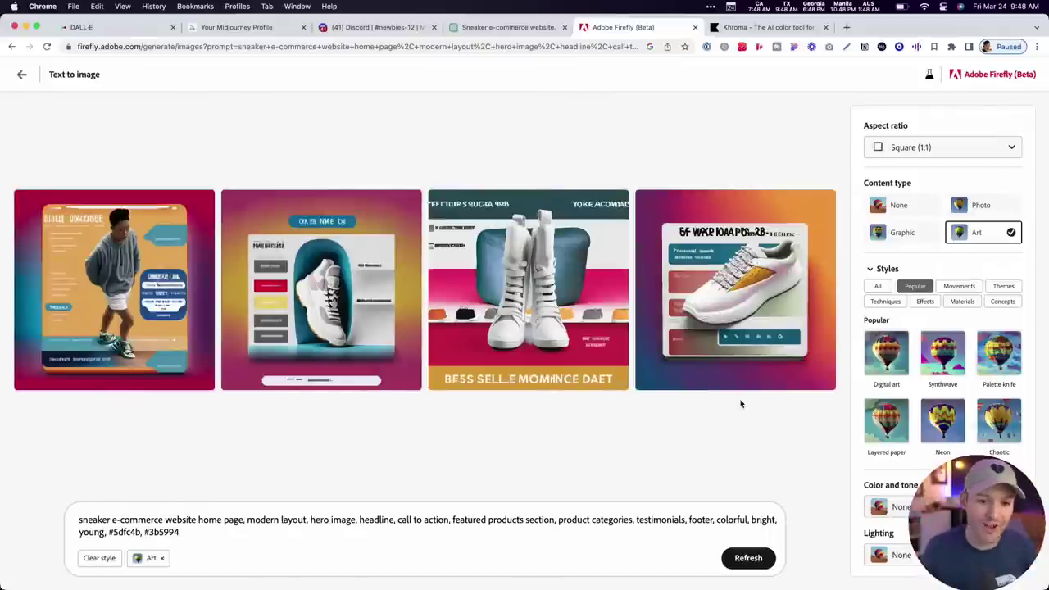
Switch Content type from Art to None and step through the regenerated images enlarged
{"action": "mouse_move", "coordinate": [484, 336]}
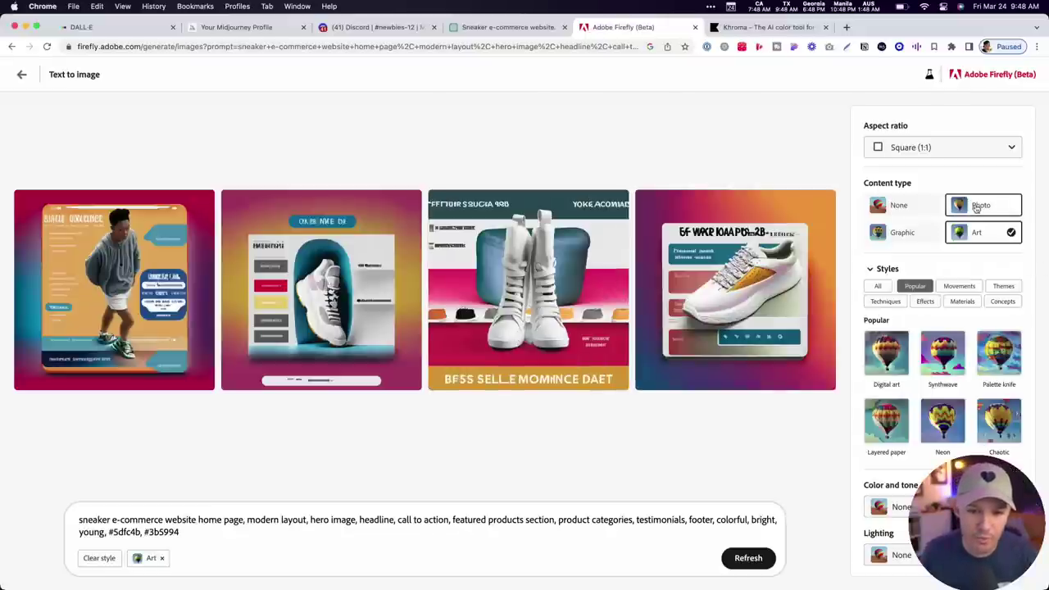
{"action": "left_click", "coordinate": [896, 205]}
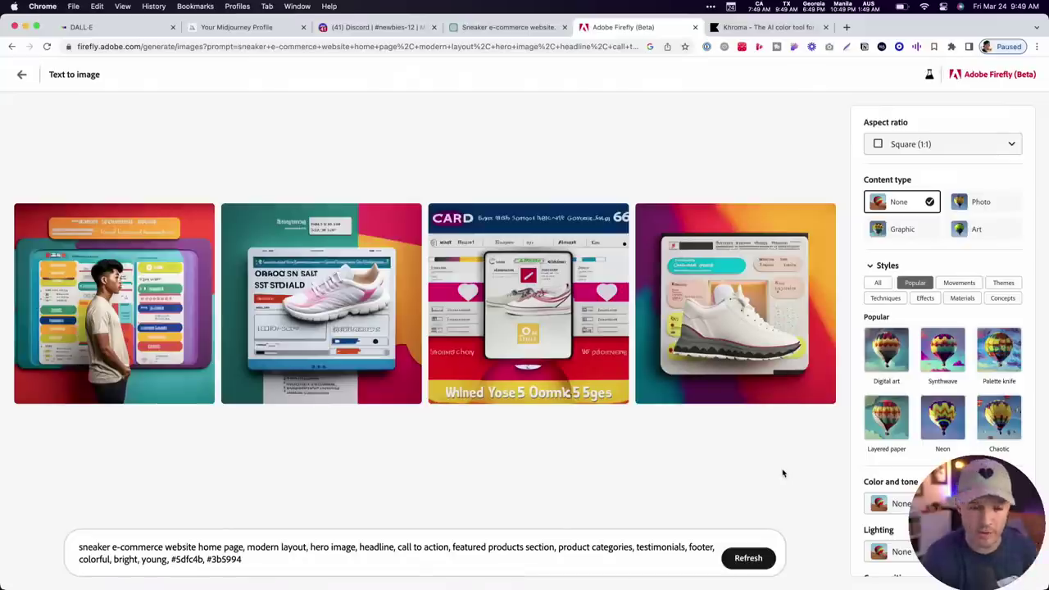
{"action": "left_click", "coordinate": [754, 331]}
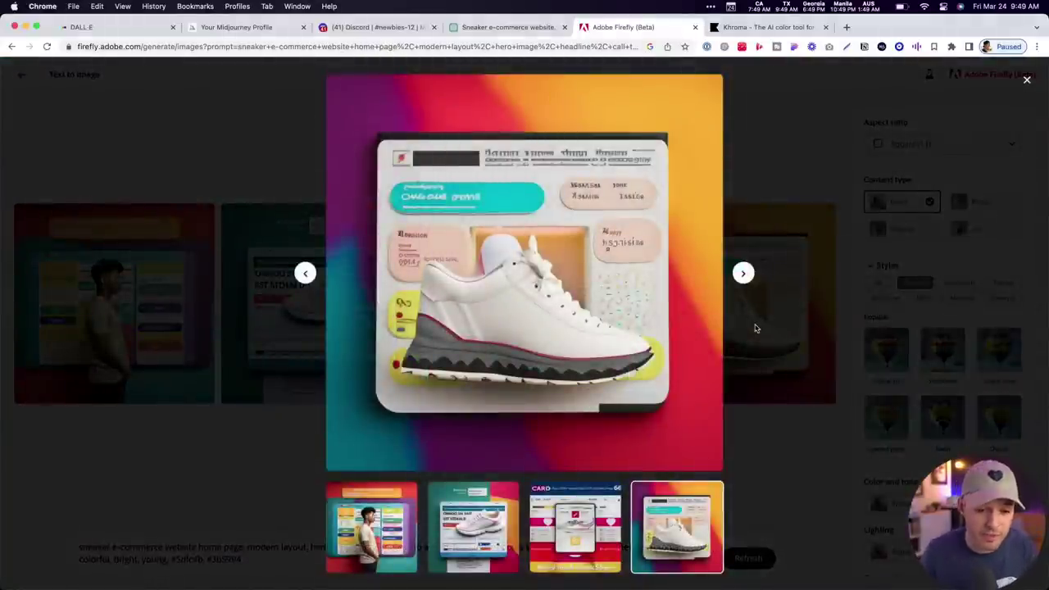
{"action": "mouse_move", "coordinate": [718, 378]}
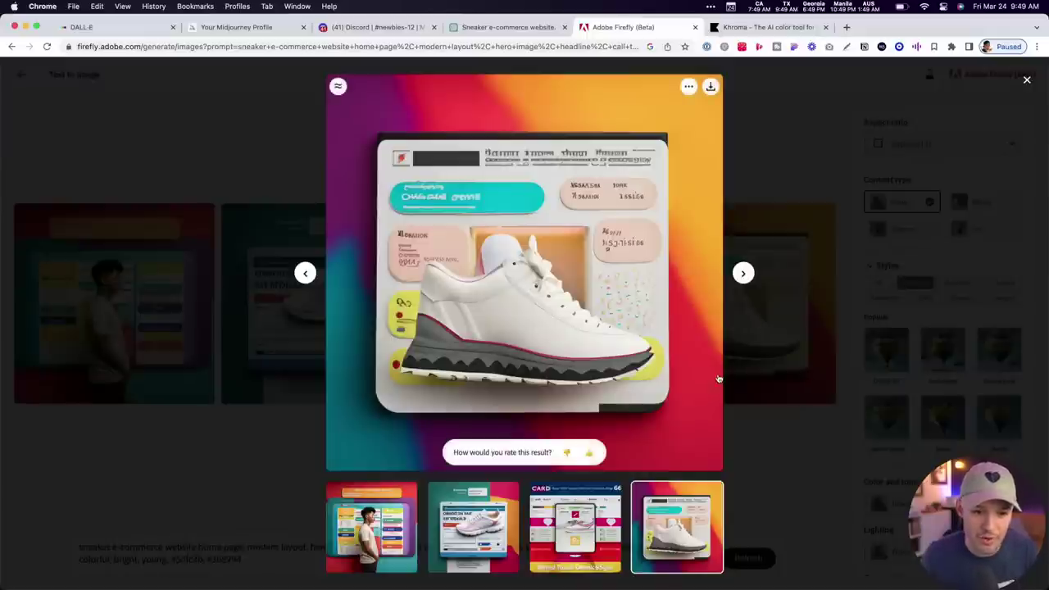
{"action": "key", "text": "Left"}
{"action": "key", "text": "Left"}
{"action": "key", "text": "Left"}
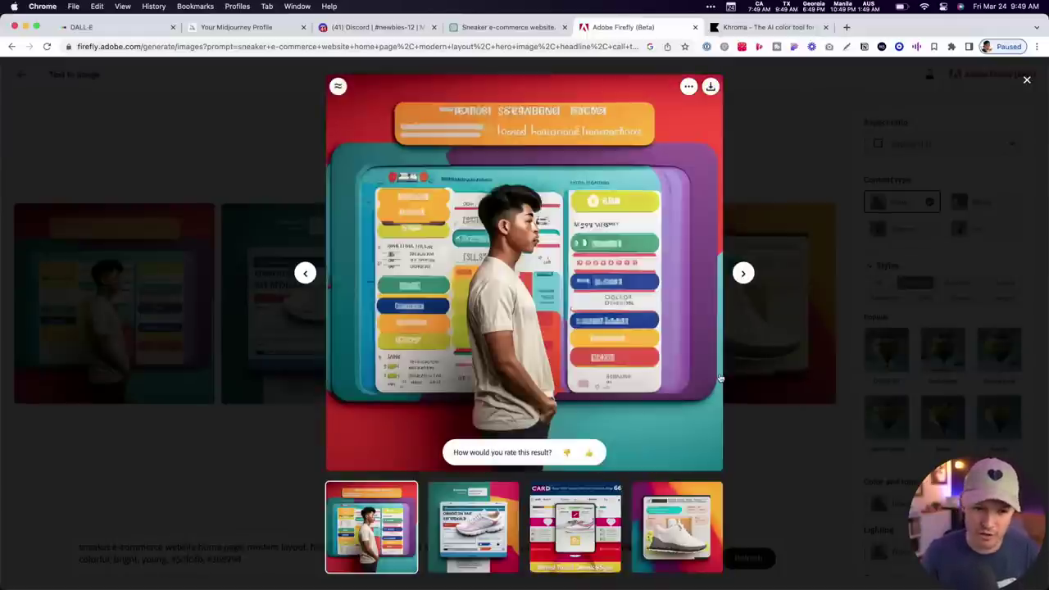
Close the enlarged view and narrow the Chrome window to reveal the desktop files
{"action": "key", "text": "Escape"}
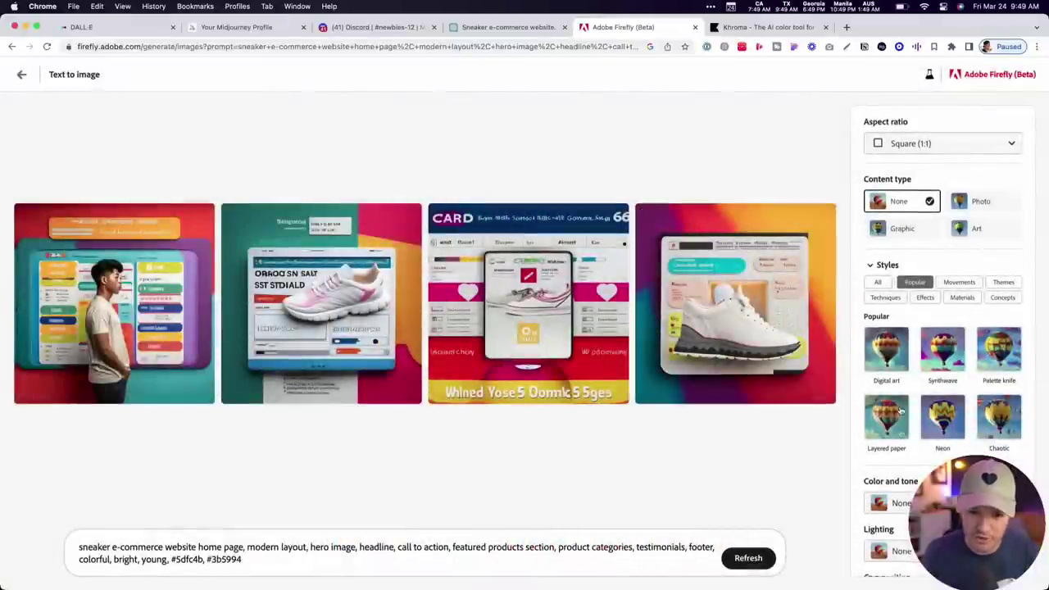
{"action": "scroll", "coordinate": [899, 409], "scroll_direction": "down", "scroll_amount": 1}
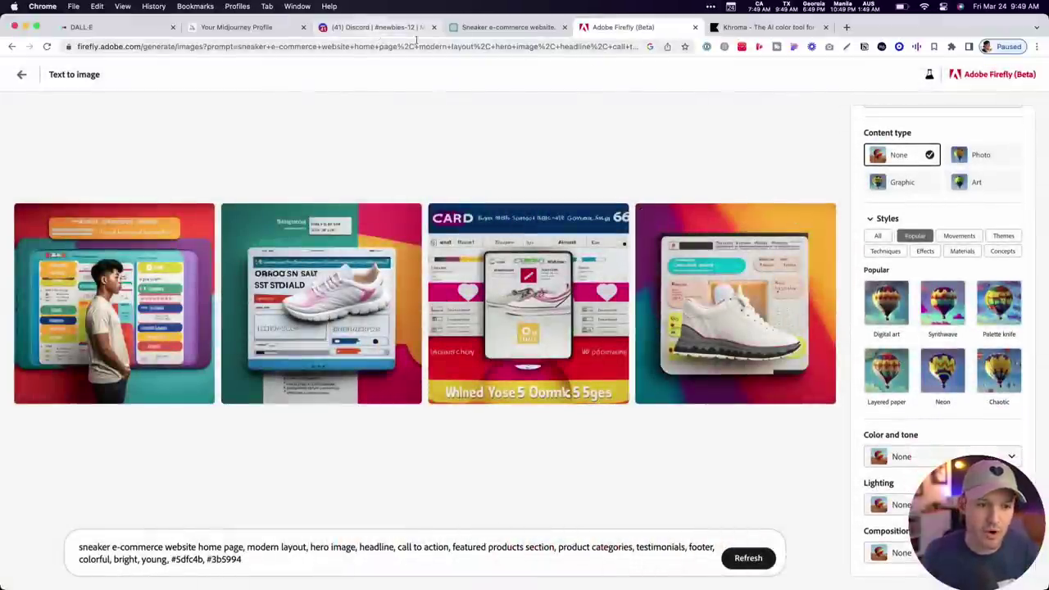
{"action": "left_click_drag", "start_coordinate": [1046, 163], "coordinate": [899, 163]}
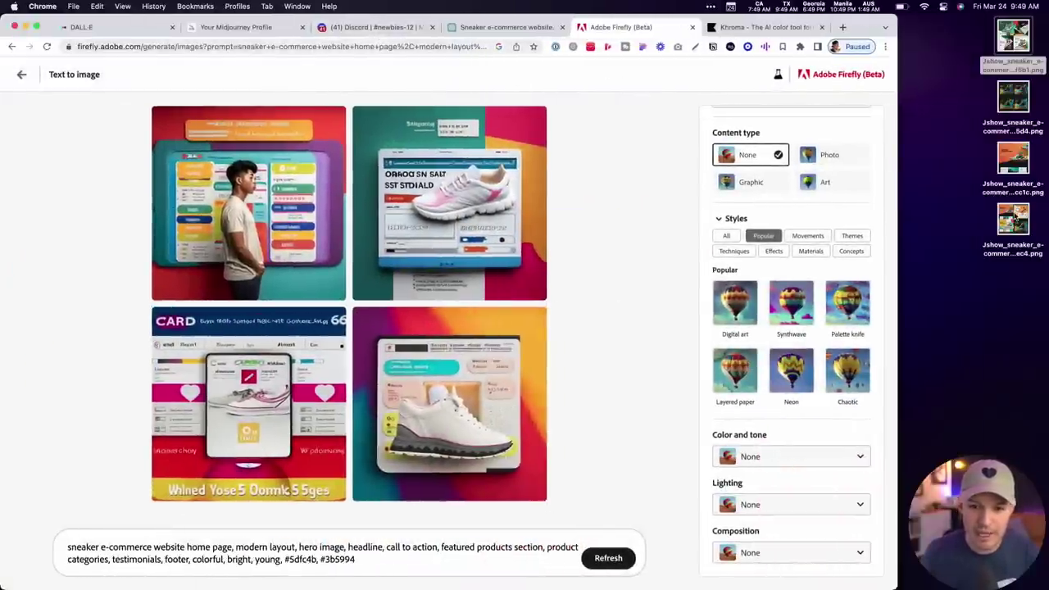
Quick Look through the saved sneaker PNG files on the desktop
{"action": "left_click", "coordinate": [1014, 219]}
{"action": "key", "text": "space"}
{"action": "key", "text": "Up"}
{"action": "key", "text": "Up"}
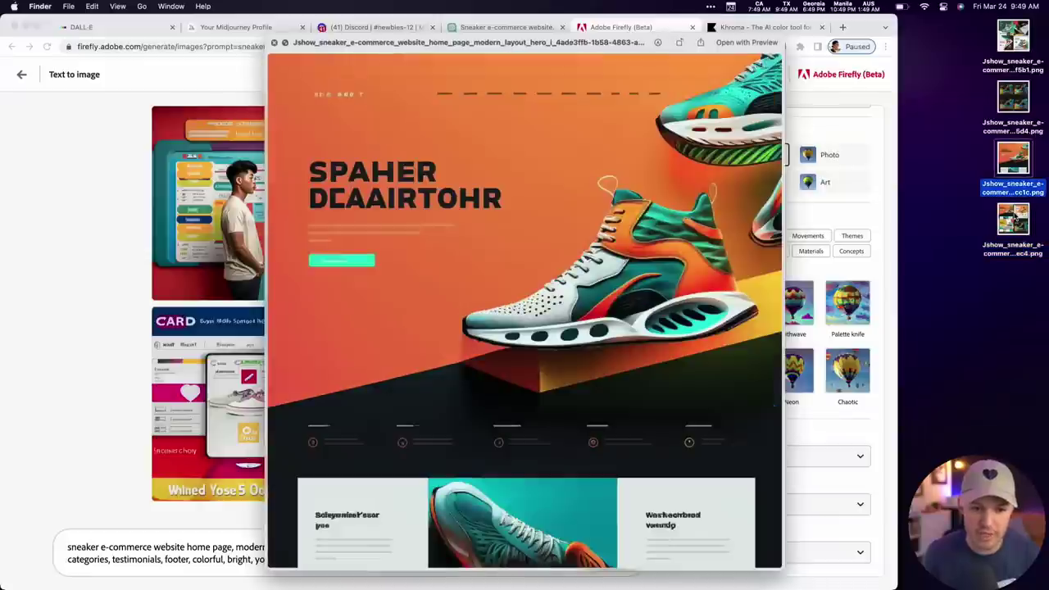
{"action": "key", "text": "Up"}
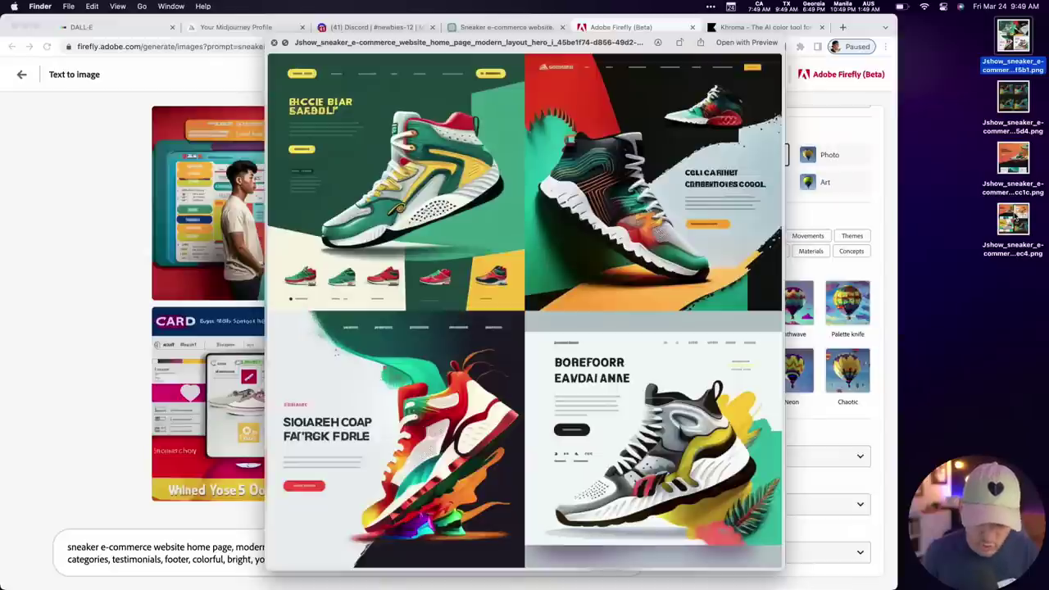
{"action": "key", "text": "space"}
{"action": "left_click", "coordinate": [1014, 220]}
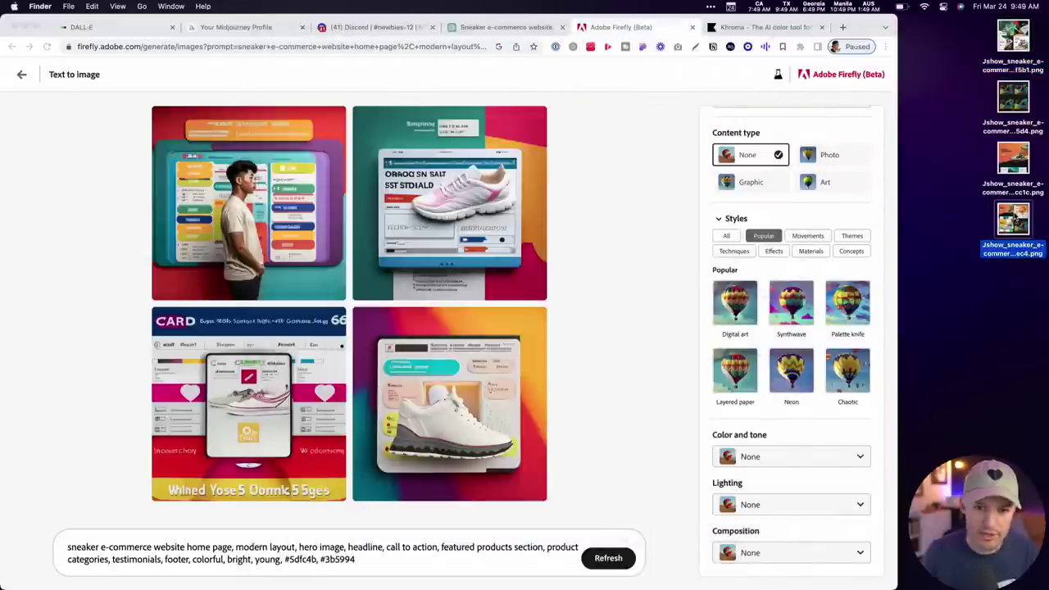
Maximize Chrome, visit the Figma desktop to deselect the prompt text, then return to Chrome
{"action": "double_click", "coordinate": [865, 31]}
{"action": "key", "text": "ctrl+Up"}
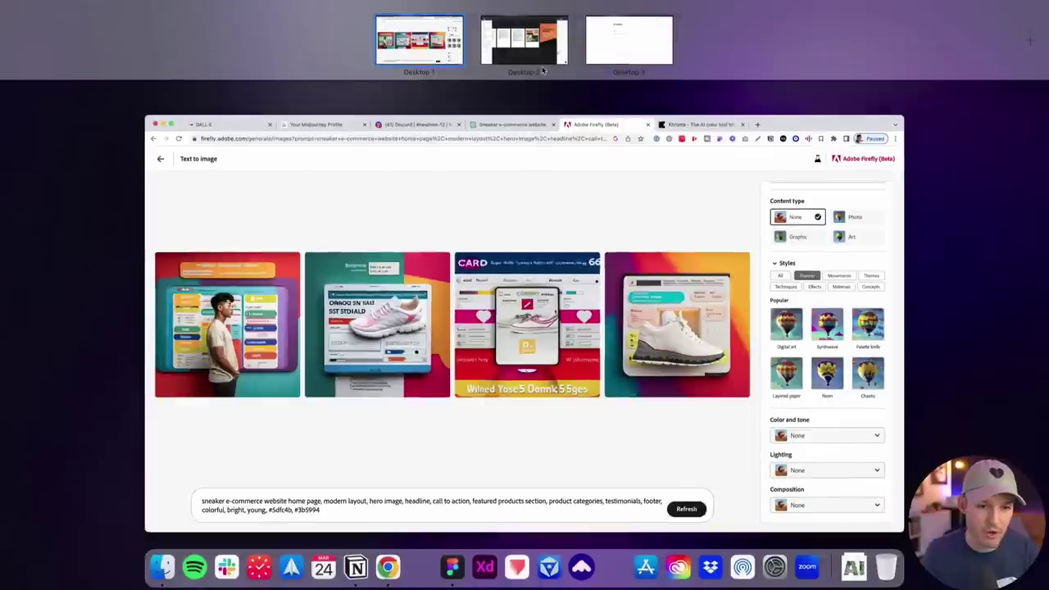
{"action": "left_click", "coordinate": [412, 52]}
{"action": "key", "text": "ctrl+Right"}
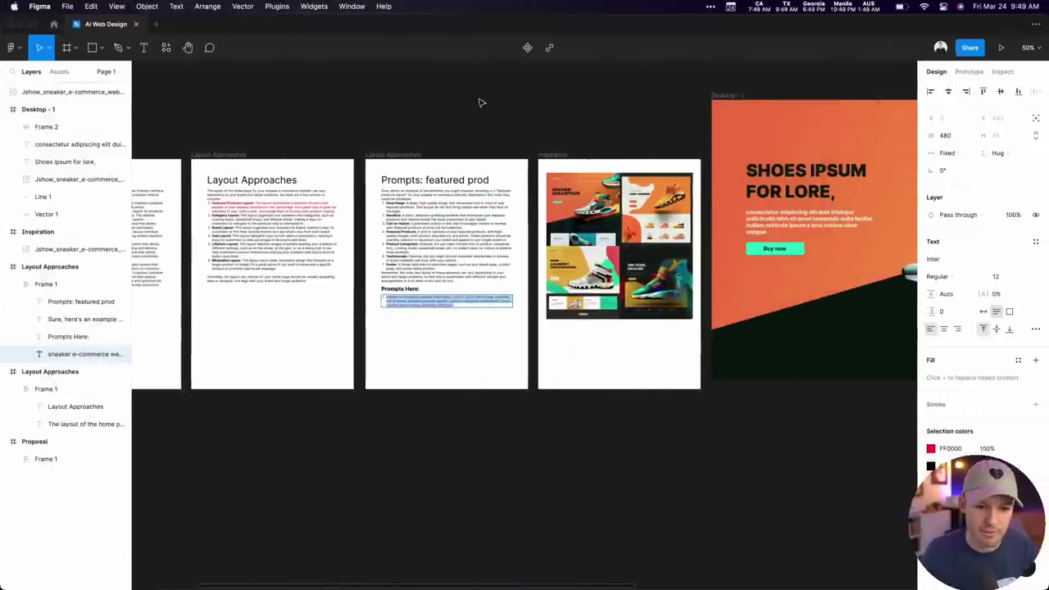
{"action": "left_click_drag", "start_coordinate": [449, 122], "coordinate": [248, 115]}
{"action": "left_click", "coordinate": [417, 123]}
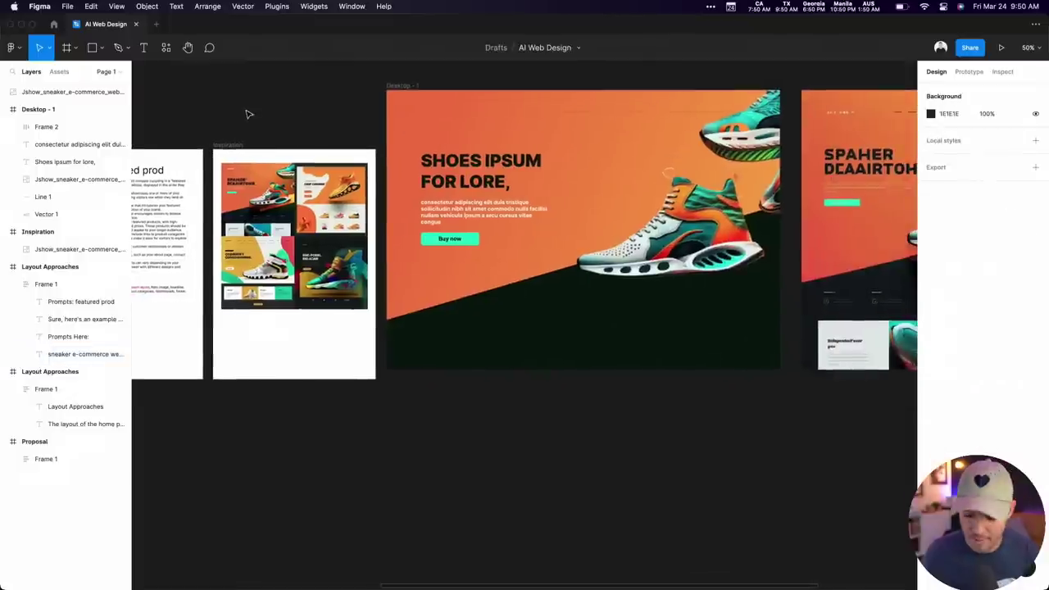
{"action": "key", "text": "ctrl+Left"}
{"action": "key", "text": "super+Tab"}
Ask ChatGPT for a catchy headline and sub headline for the sneaker home page and select the first pair
{"action": "left_click", "coordinate": [492, 27]}
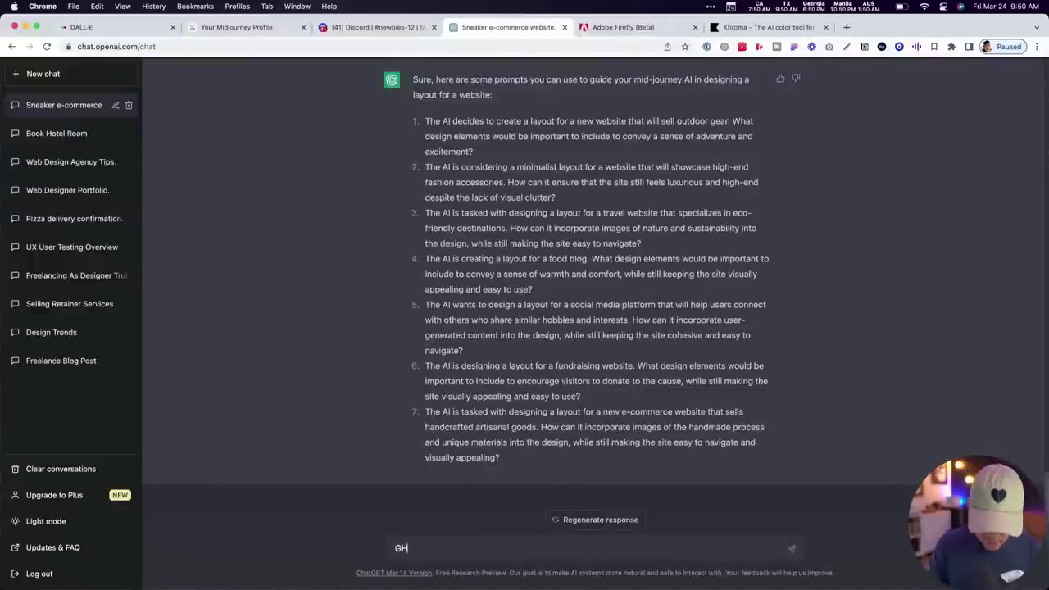
{"action": "key", "text": "super+a"}
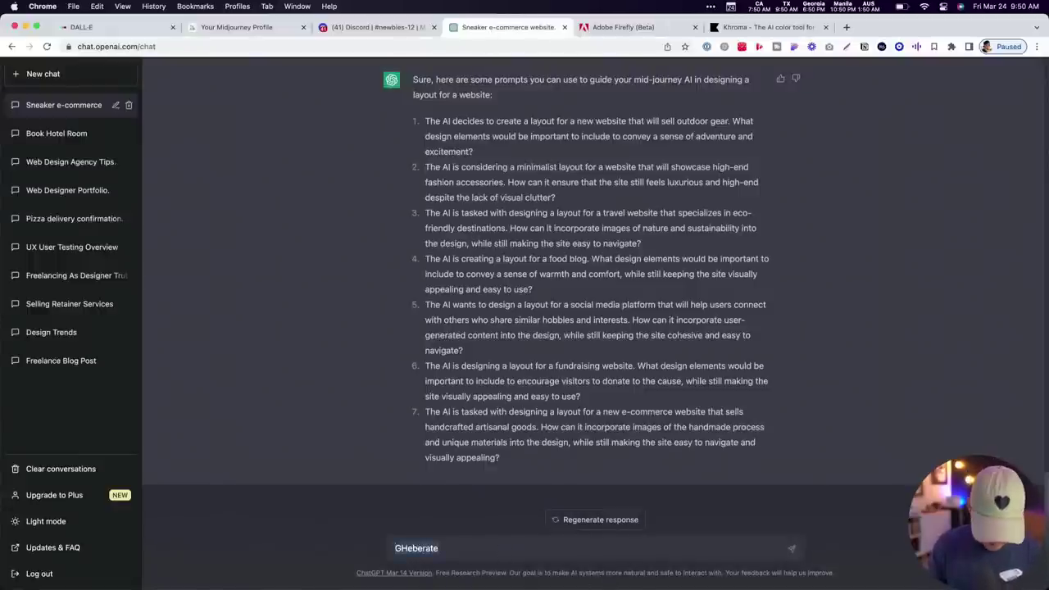
{"action": "type", "text": "Give me a catchy"}
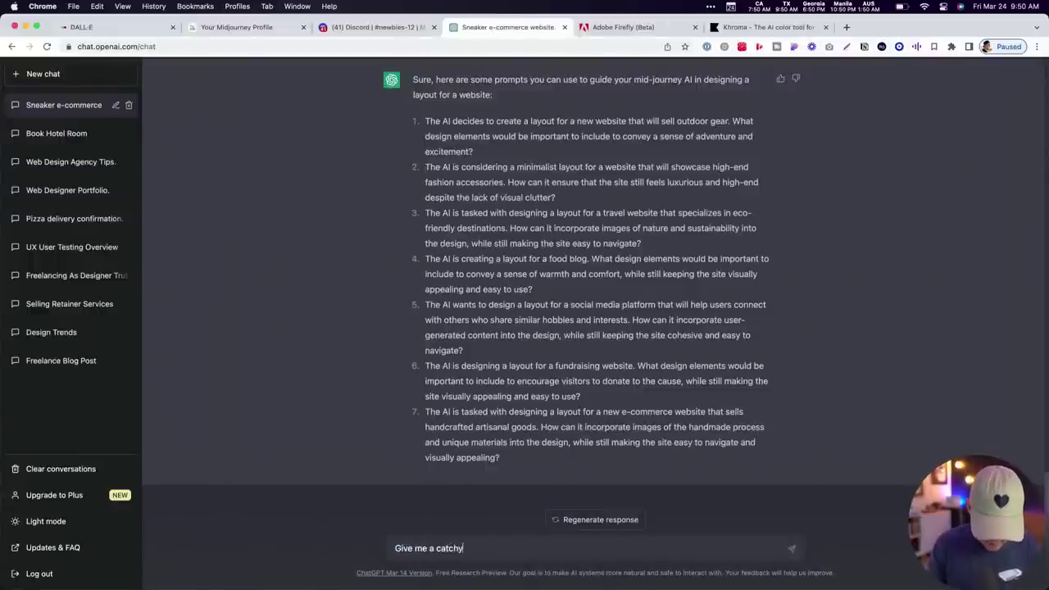
{"action": "type", "text": " eadline for the"}
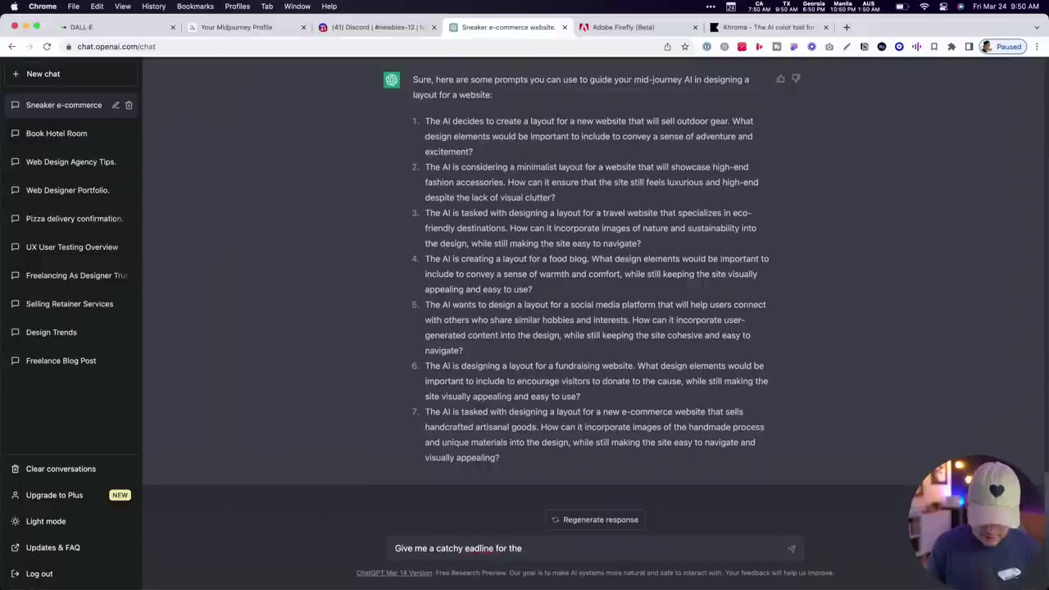
{"action": "left_click", "coordinate": [466, 548]}
{"action": "type", "text": "h"}
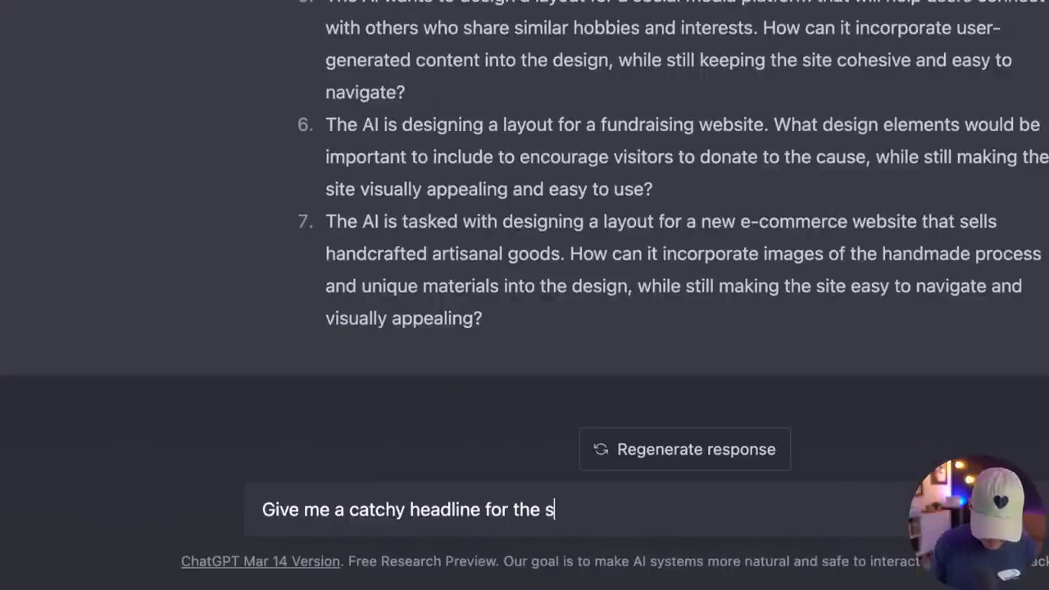
{"action": "type", "text": "sneake"}
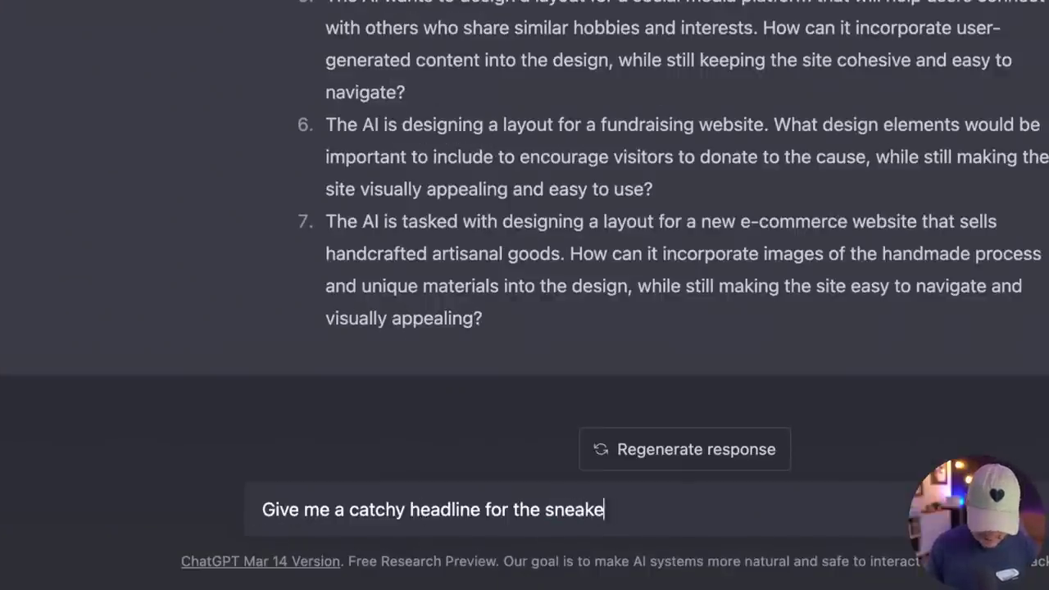
{"action": "type", "text": "r home page"}
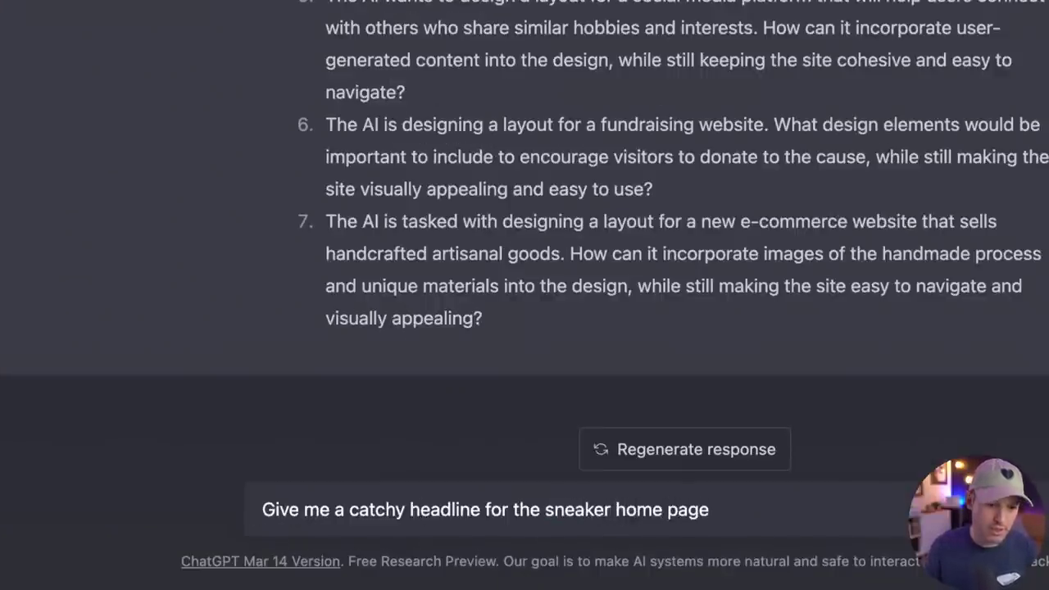
{"action": "key", "text": "alt+Left"}
{"action": "key", "text": "alt+Left"}
{"action": "key", "text": "alt+Left"}
{"action": "key", "text": "alt+Left"}
{"action": "key", "text": "alt+Left"}
{"action": "type", "text": "and sub"}
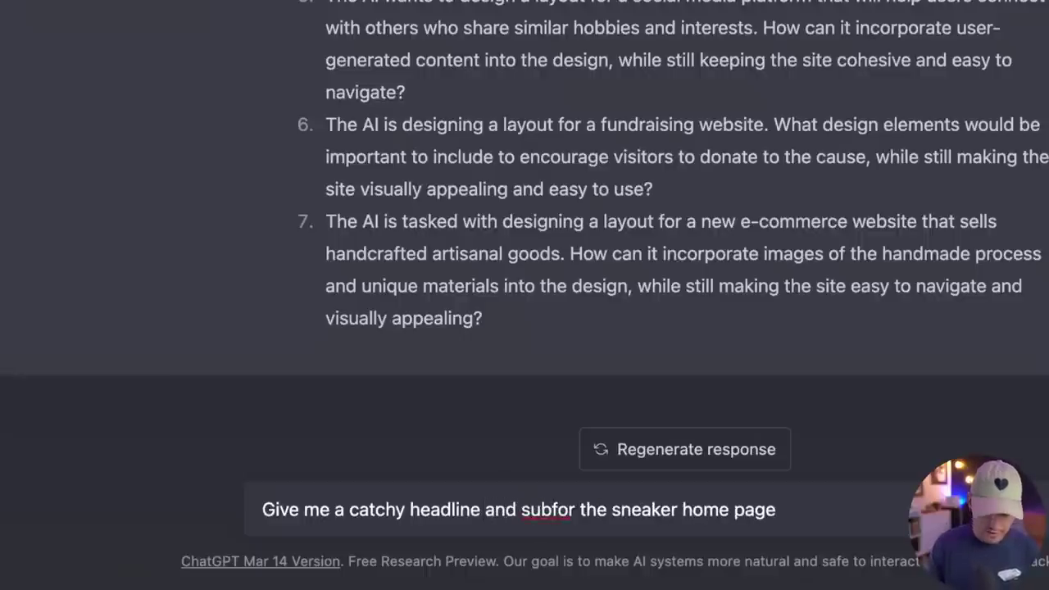
{"action": "type", "text": " headline"}
{"action": "key", "text": "Return"}
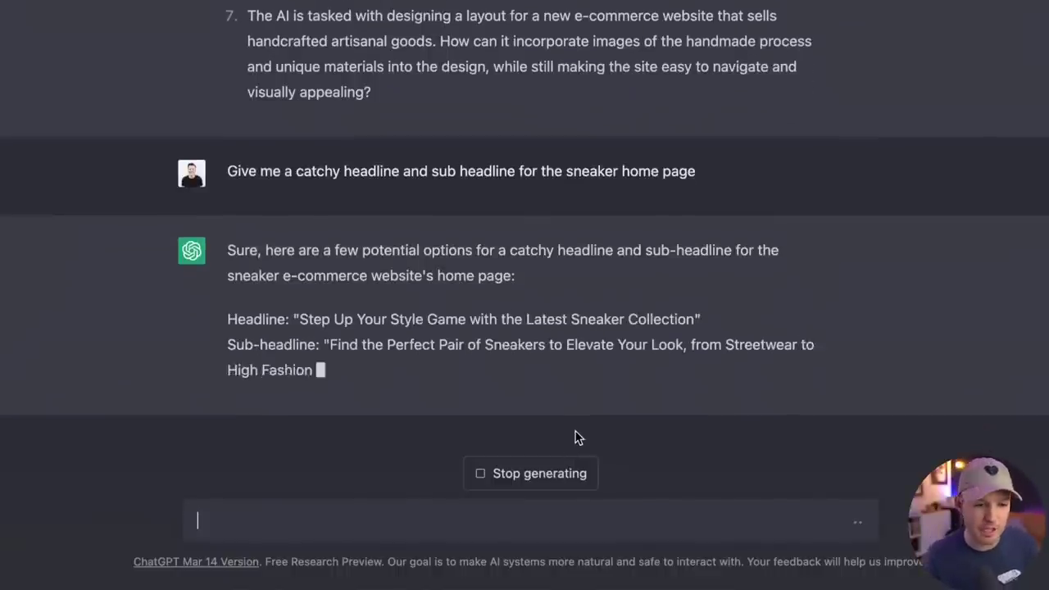
{"action": "left_click_drag", "start_coordinate": [334, 334], "coordinate": [227, 278]}
{"action": "key", "text": "super+c"}
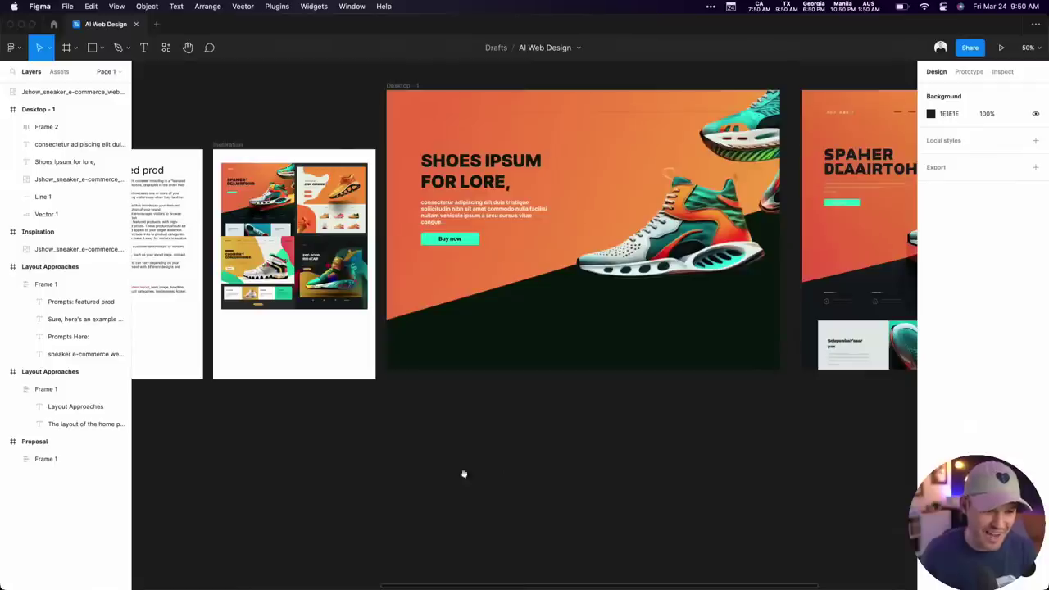
Duplicate the Prompts frame below the original and rename its heading to 'Copy'
{"action": "scroll", "coordinate": [463, 473], "scroll_direction": "left", "scroll_amount": 5}
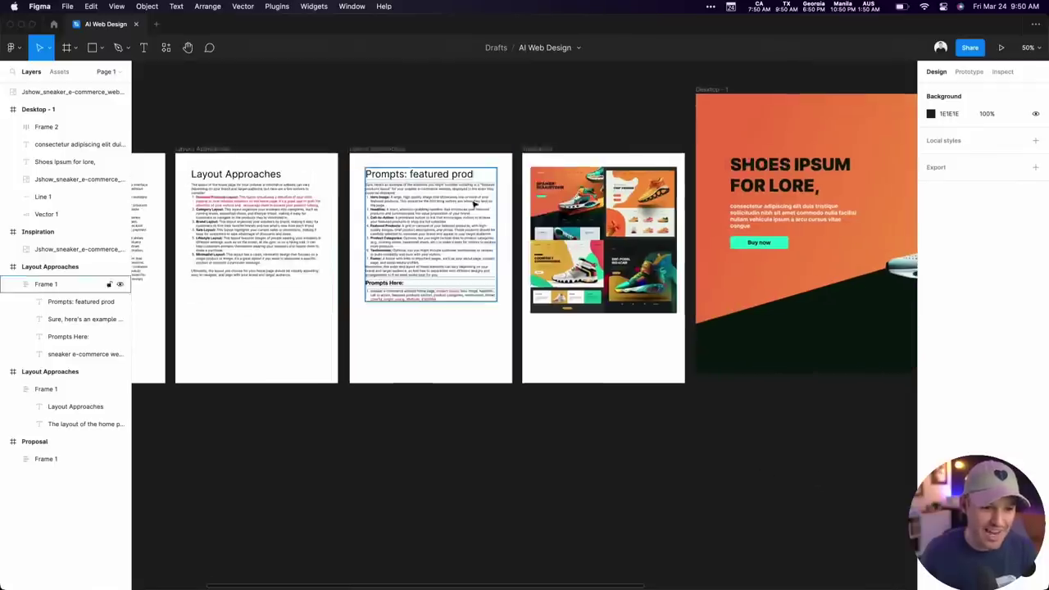
{"action": "left_click", "coordinate": [373, 150]}
{"action": "left_click_drag", "start_coordinate": [373, 150], "coordinate": [371, 396]}
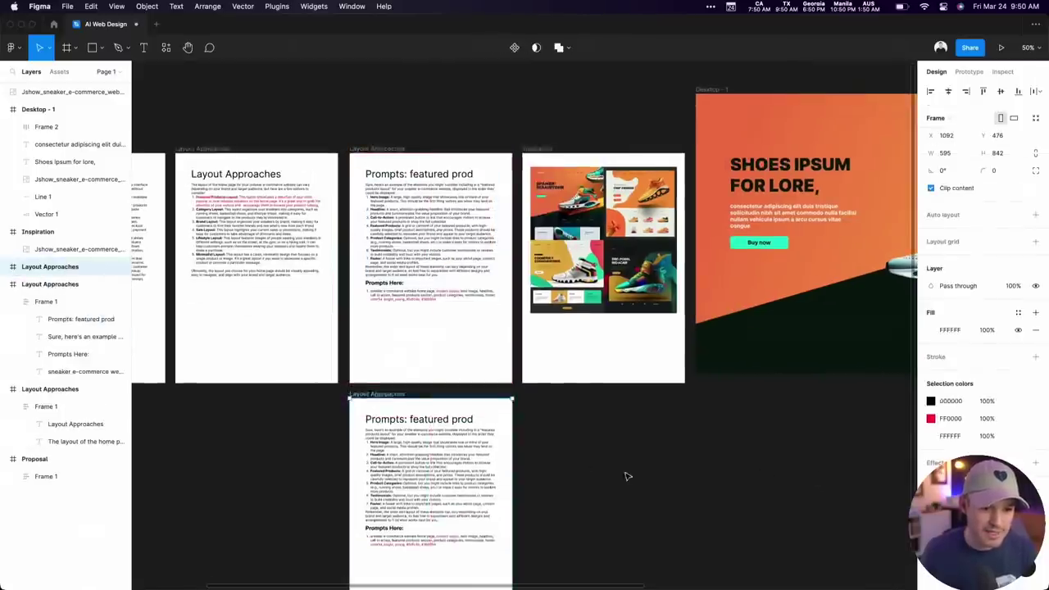
{"action": "left_click", "coordinate": [627, 483]}
{"action": "scroll", "coordinate": [650, 431], "scroll_direction": "up", "scroll_amount": 6}
{"action": "left_click", "coordinate": [188, 145]}
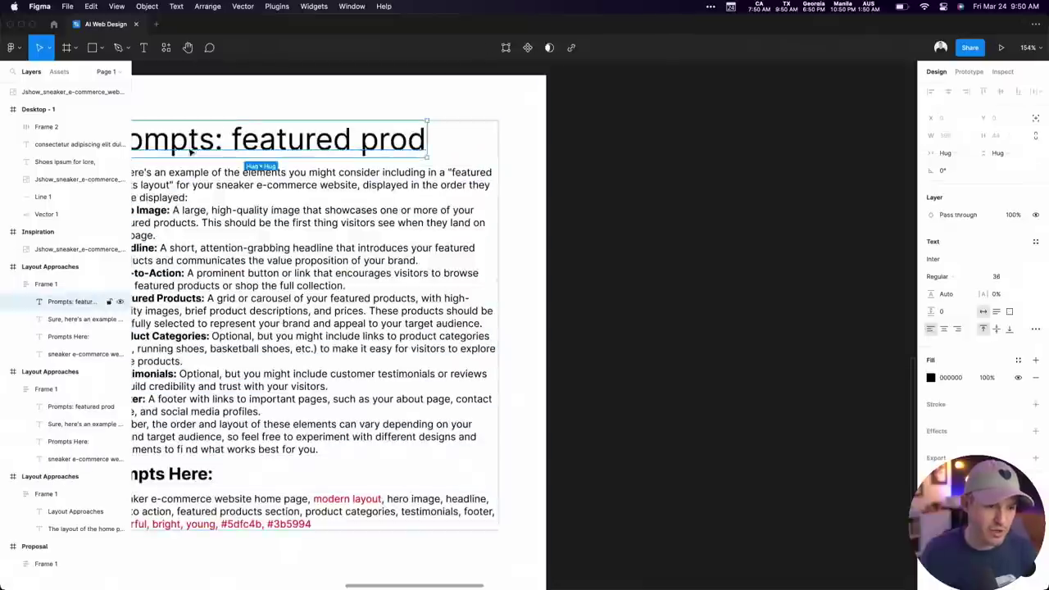
{"action": "double_click", "coordinate": [188, 145]}
{"action": "type", "text": "Copy"}
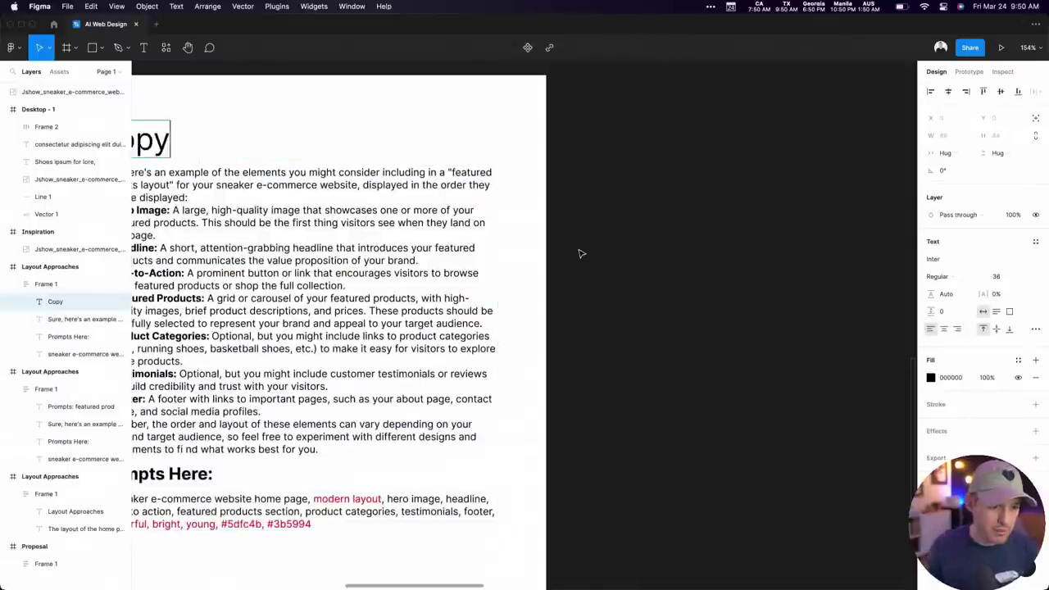
Delete the prompt list and replace the frame's paragraph with the ChatGPT headline and sub-headline
{"action": "scroll", "coordinate": [578, 253], "scroll_direction": "left", "scroll_amount": 4}
{"action": "left_click", "coordinate": [315, 497]}
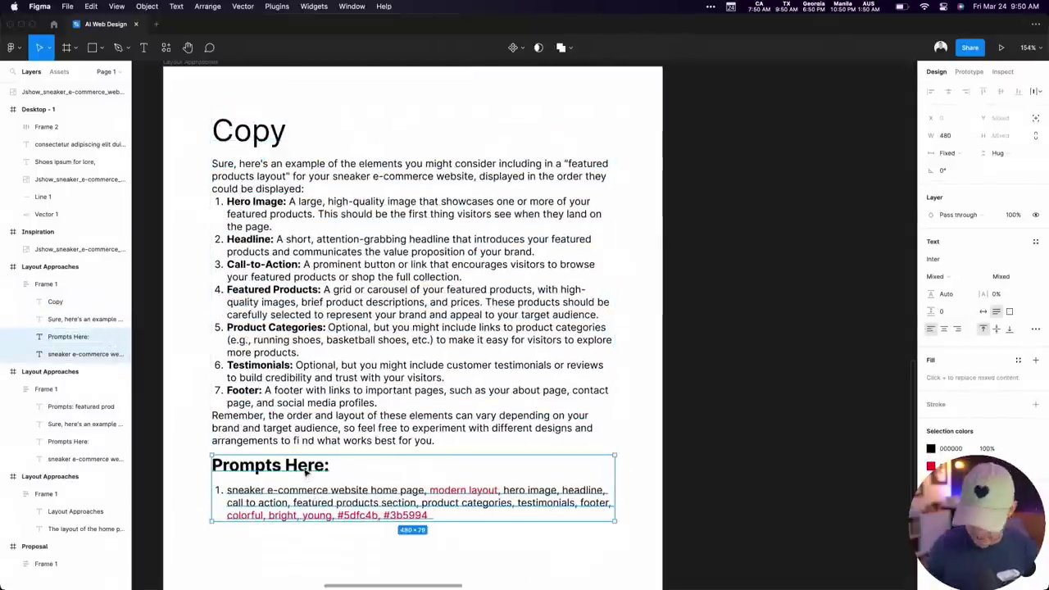
{"action": "key", "text": "Delete"}
{"action": "key", "text": "super+a"}
{"action": "key", "text": "super+v"}
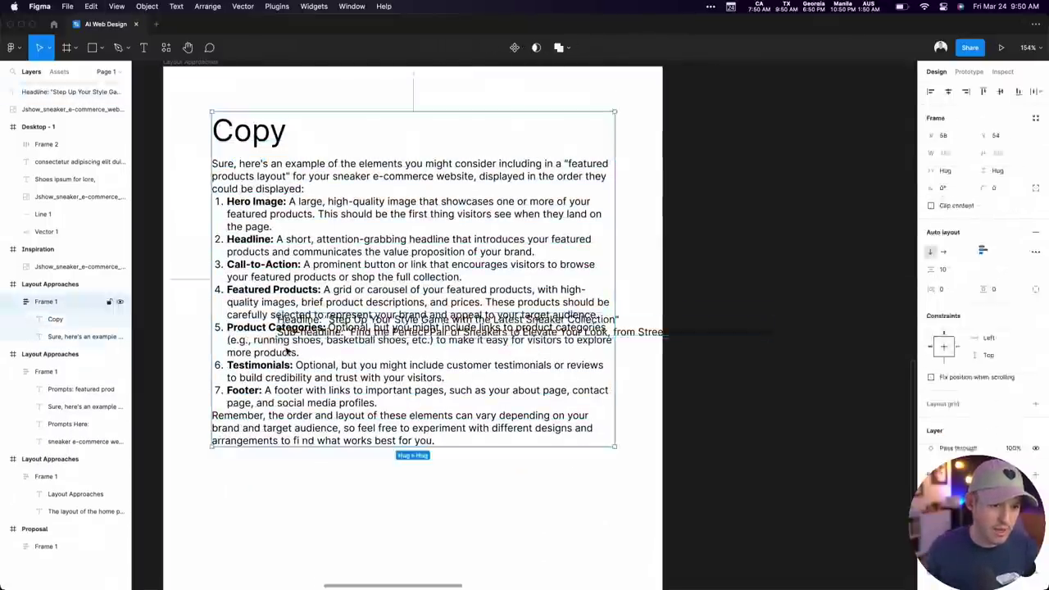
{"action": "left_click", "coordinate": [295, 391]}
{"action": "left_click", "coordinate": [578, 327]}
{"action": "key", "text": "Delete"}
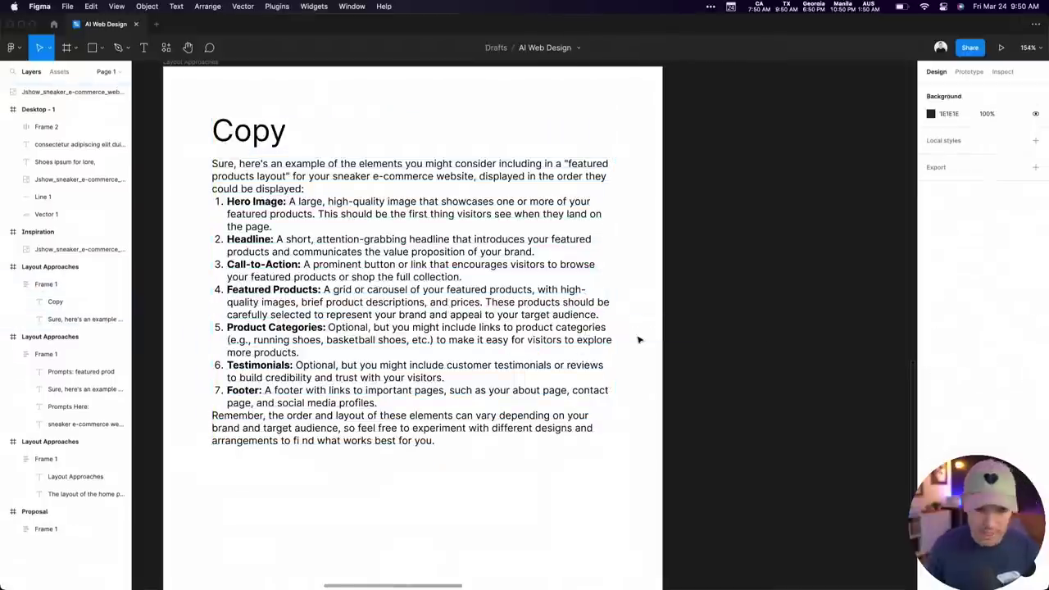
{"action": "left_click", "coordinate": [564, 320]}
{"action": "key", "text": "Return"}
{"action": "key", "text": "super+v"}
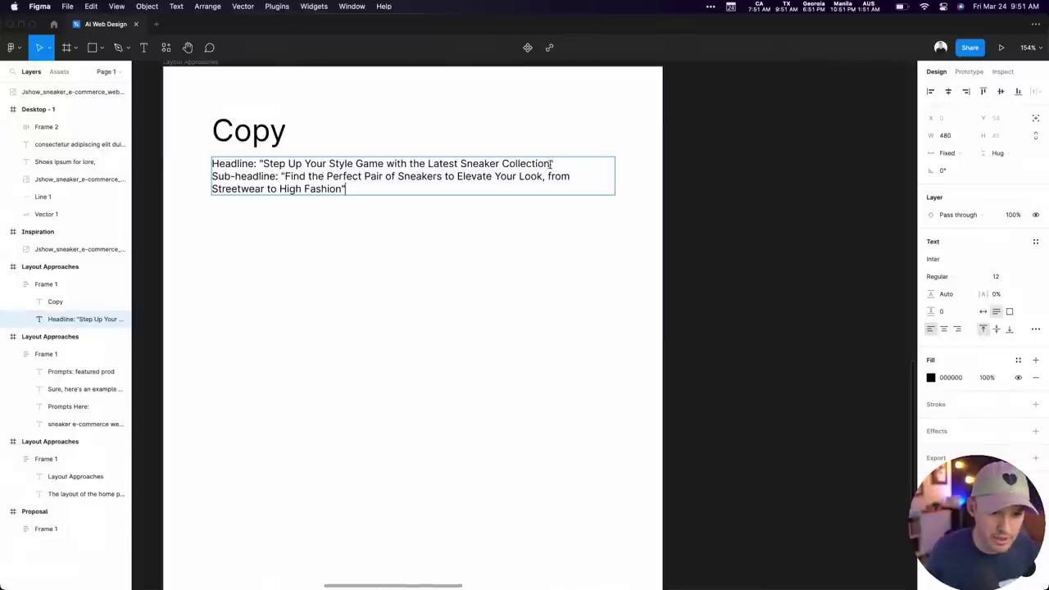
Replace the hero's 'SHOES IPSUM FOR LORE,' headline with 'Step Up Your Style Game'
{"action": "left_click_drag", "start_coordinate": [552, 164], "coordinate": [263, 164]}
{"action": "key", "text": "super+c"}
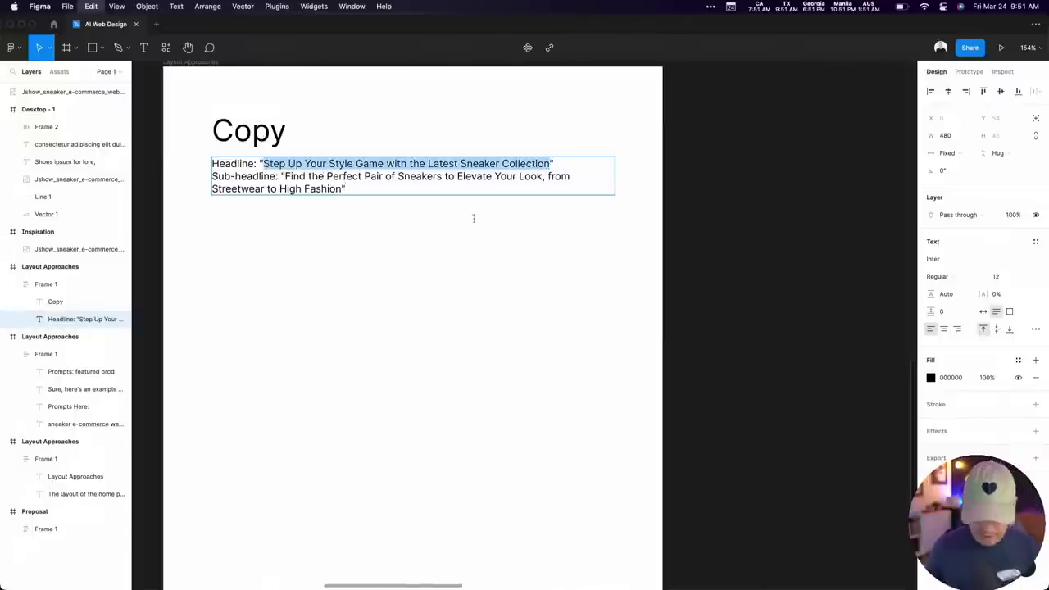
{"action": "key", "text": "Escape"}
{"action": "scroll", "coordinate": [754, 271], "scroll_direction": "down", "scroll_amount": 5}
{"action": "scroll", "coordinate": [557, 370], "scroll_direction": "up", "scroll_amount": 10}
{"action": "scroll", "coordinate": [625, 331], "scroll_direction": "up", "scroll_amount": 5}
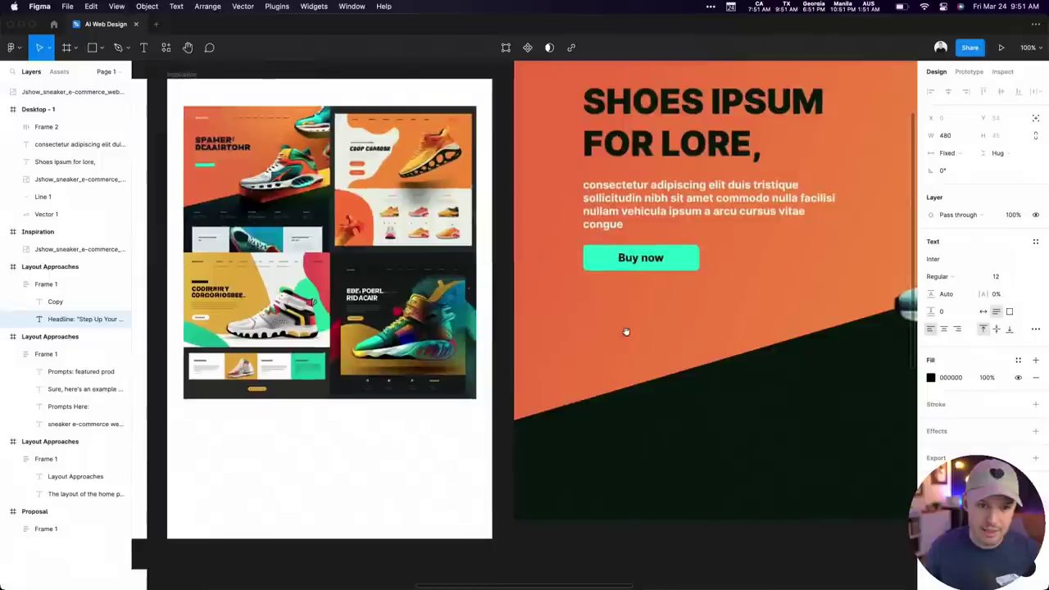
{"action": "scroll", "coordinate": [625, 331], "scroll_direction": "right", "scroll_amount": 1}
{"action": "left_click", "coordinate": [646, 123]}
{"action": "key", "text": "Return"}
{"action": "key", "text": "super+v"}
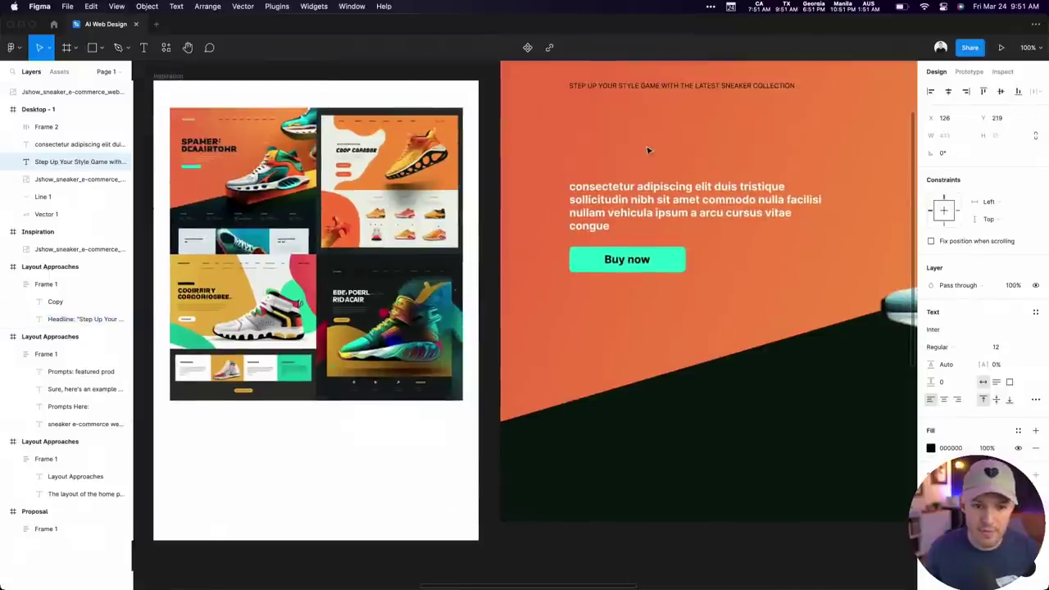
{"action": "scroll", "coordinate": [782, 274], "scroll_direction": "up", "scroll_amount": 5}
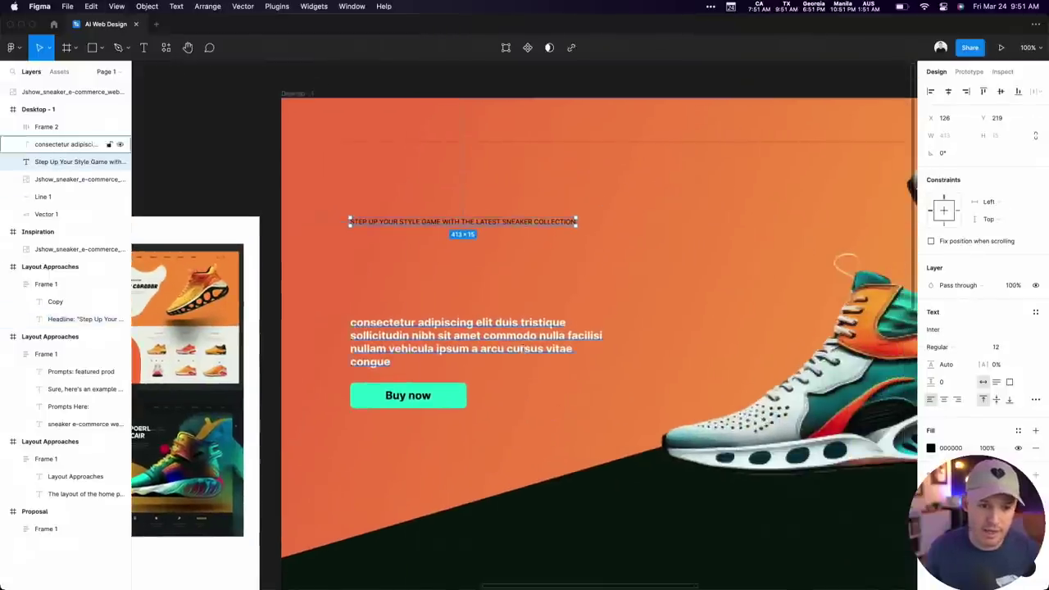
Undo the headline paste and save the headline's type as a 'headline' text style
{"action": "key", "text": "super+z"}
{"action": "key", "text": "Escape"}
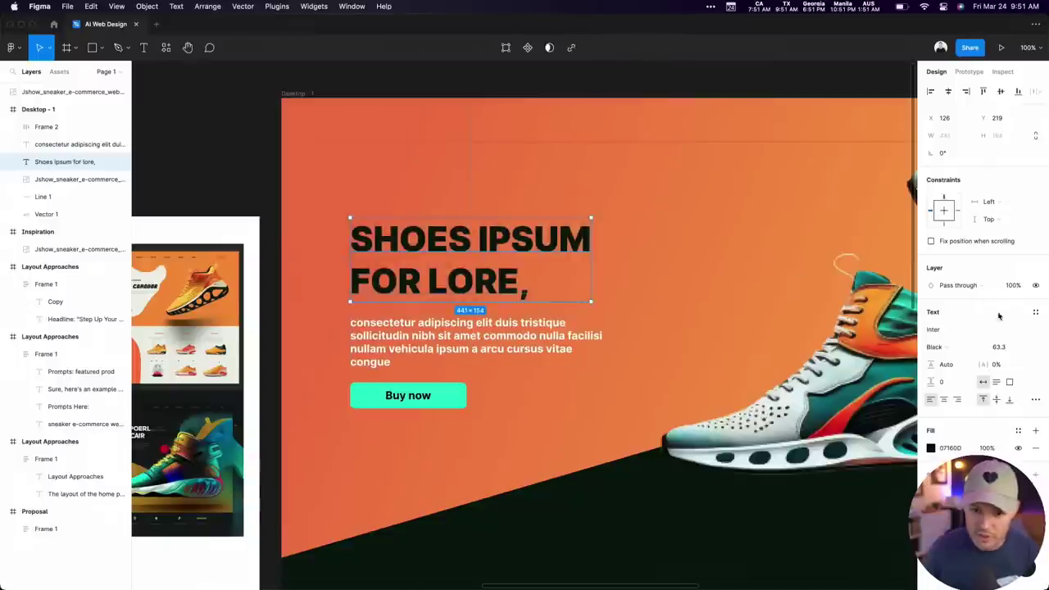
{"action": "left_click", "coordinate": [1036, 312]}
{"action": "left_click", "coordinate": [1032, 333]}
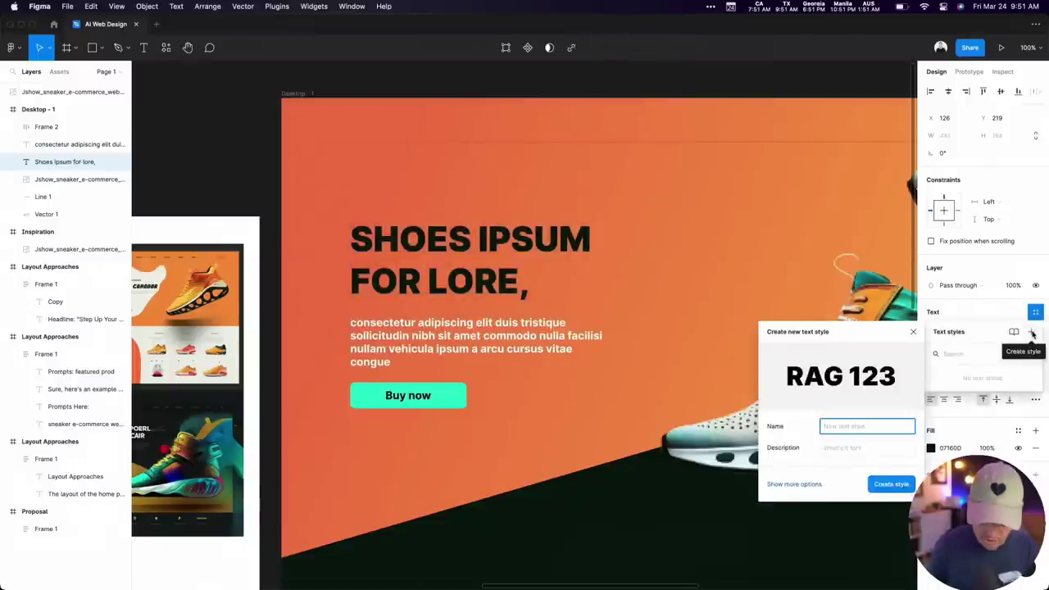
{"action": "type", "text": "headline"}
{"action": "key", "text": "Return"}
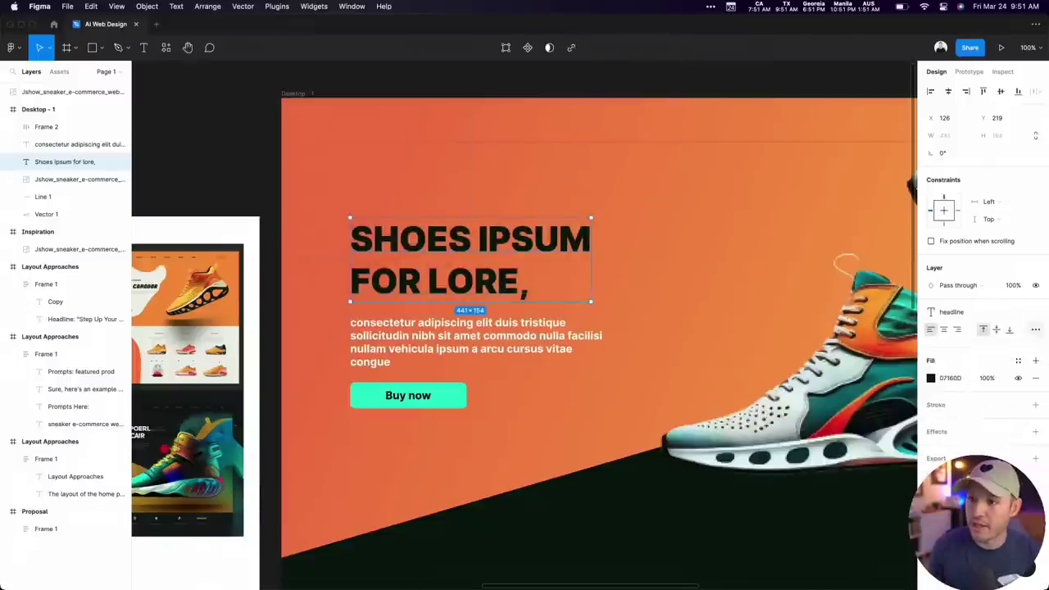
Save the hero paragraph's type as a 'sub head' text style
{"action": "left_click", "coordinate": [79, 145]}
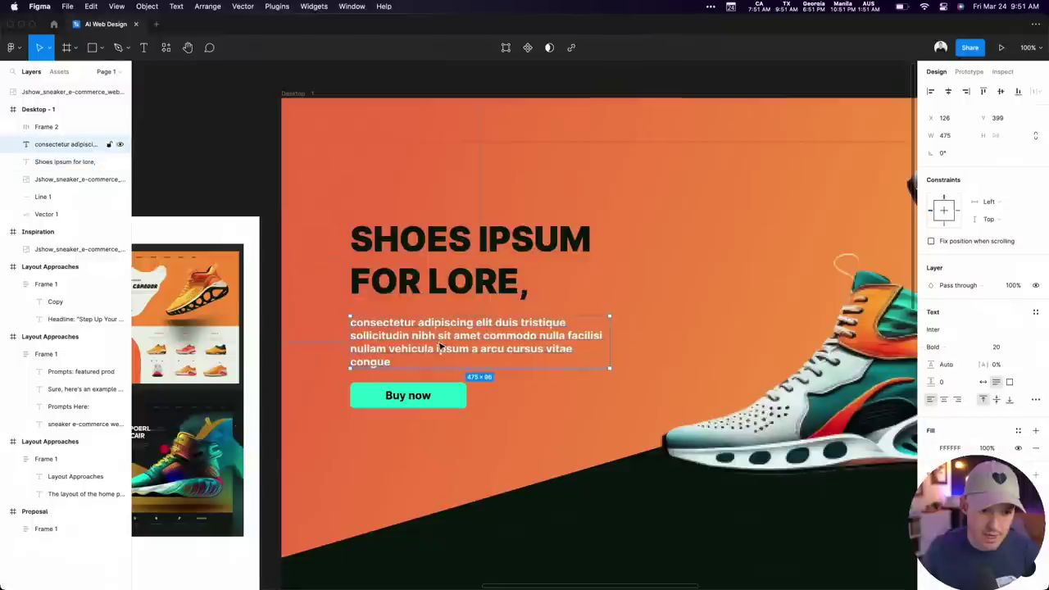
{"action": "left_click", "coordinate": [1037, 313]}
{"action": "left_click", "coordinate": [1030, 332]}
{"action": "type", "text": "b"}
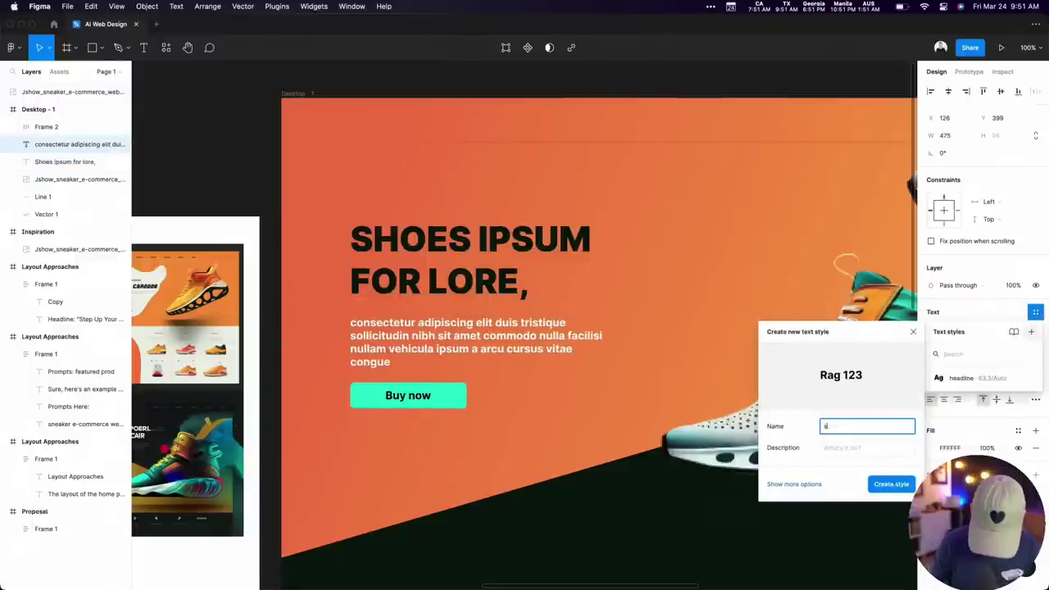
{"action": "type", "text": "ub head"}
{"action": "key", "text": "Return"}
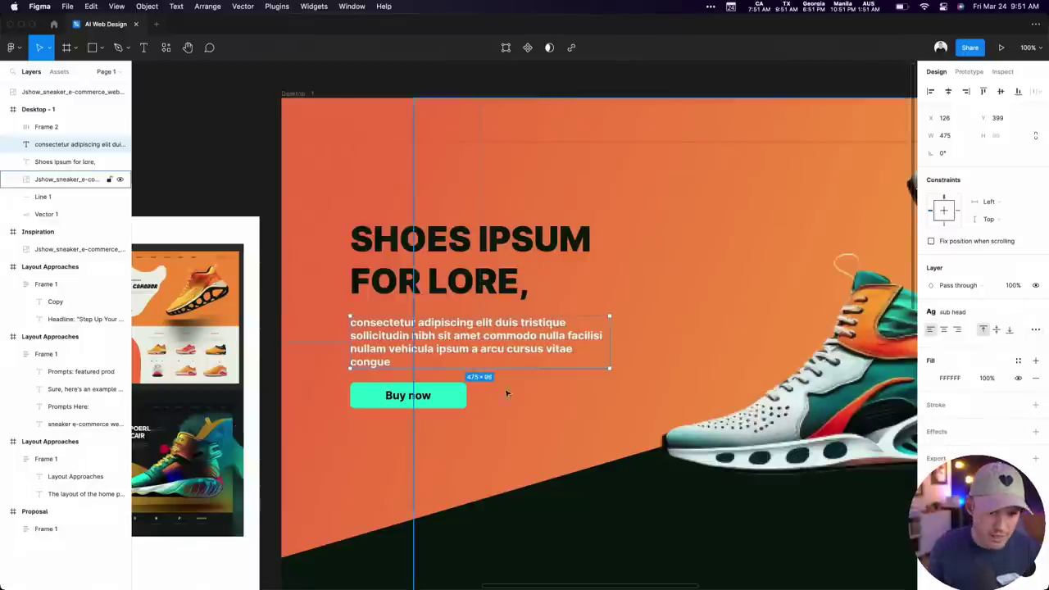
Paste the Step Up slogan into the hero headline
{"action": "left_click", "coordinate": [452, 394]}
{"action": "left_click", "coordinate": [438, 278]}
{"action": "double_click", "coordinate": [438, 279]}
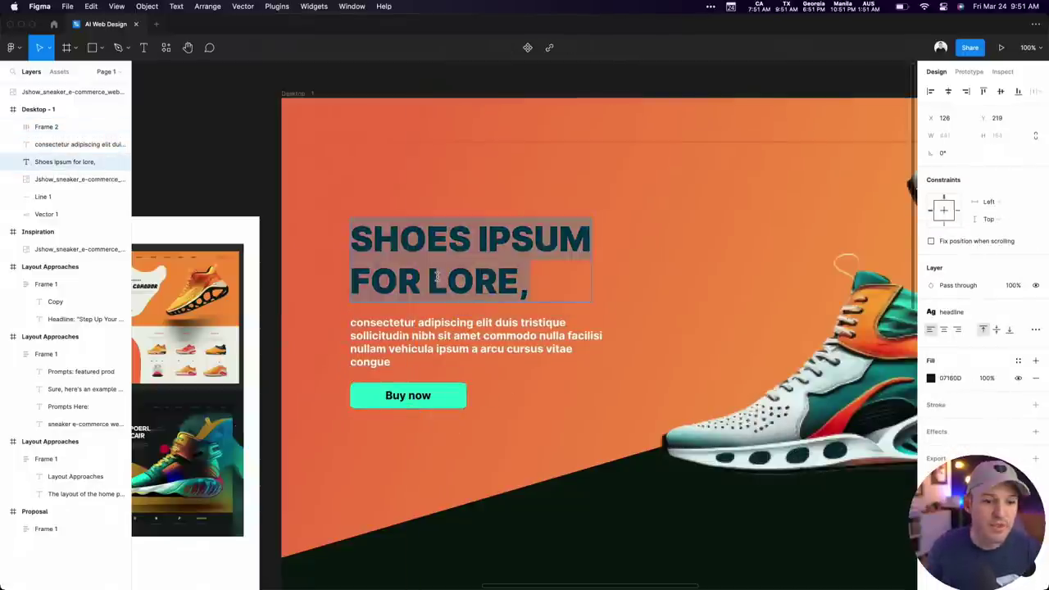
{"action": "key", "text": "ctrl+v"}
{"action": "key", "text": "minus"}
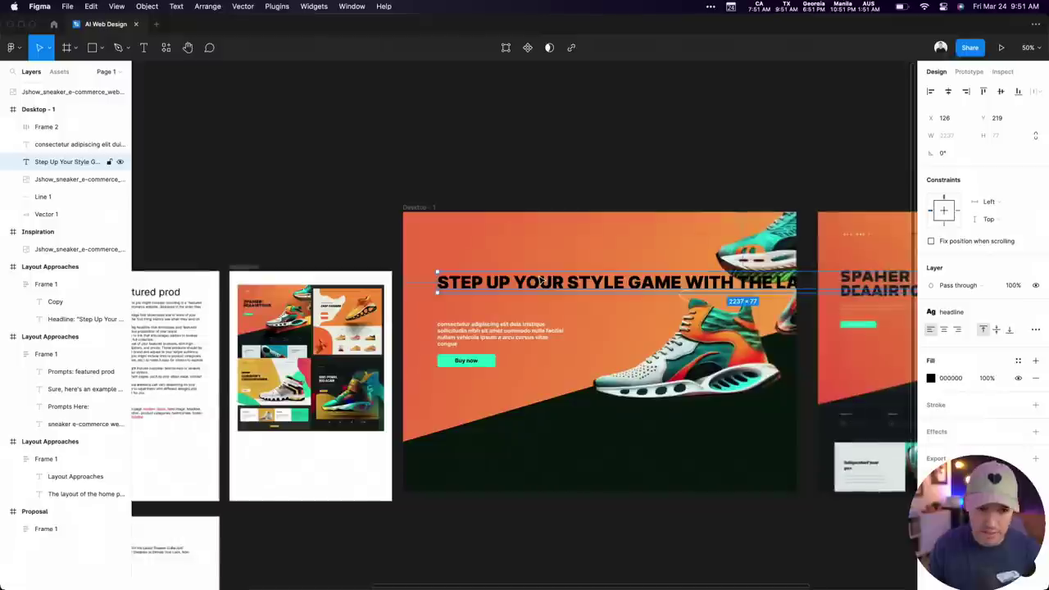
{"action": "left_click", "coordinate": [683, 439]}
{"action": "scroll", "coordinate": [729, 324], "scroll_direction": "left", "scroll_amount": 5}
{"action": "scroll", "coordinate": [729, 325], "scroll_direction": "down", "scroll_amount": 3}
{"action": "scroll", "coordinate": [729, 324], "scroll_direction": "down", "scroll_amount": 2}
{"action": "scroll", "coordinate": [729, 325], "scroll_direction": "left", "scroll_amount": 3}
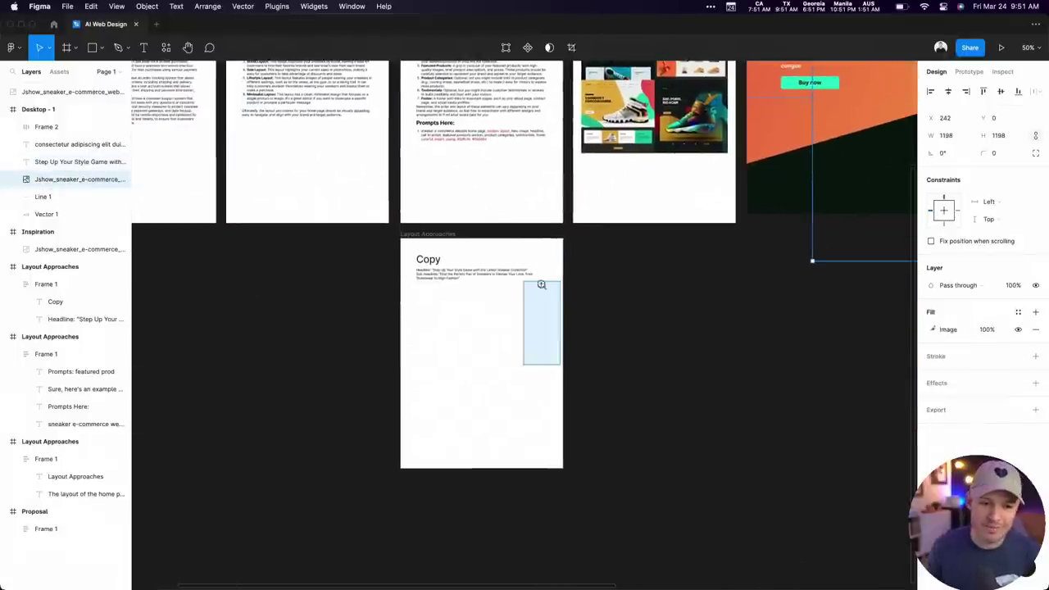
{"action": "scroll", "coordinate": [541, 286], "scroll_direction": "up", "scroll_amount": 3}
{"action": "scroll", "coordinate": [406, 289], "scroll_direction": "right", "scroll_amount": 5}
{"action": "scroll", "coordinate": [407, 290], "scroll_direction": "up", "scroll_amount": 3}
{"action": "scroll", "coordinate": [406, 289], "scroll_direction": "up", "scroll_amount": 5}
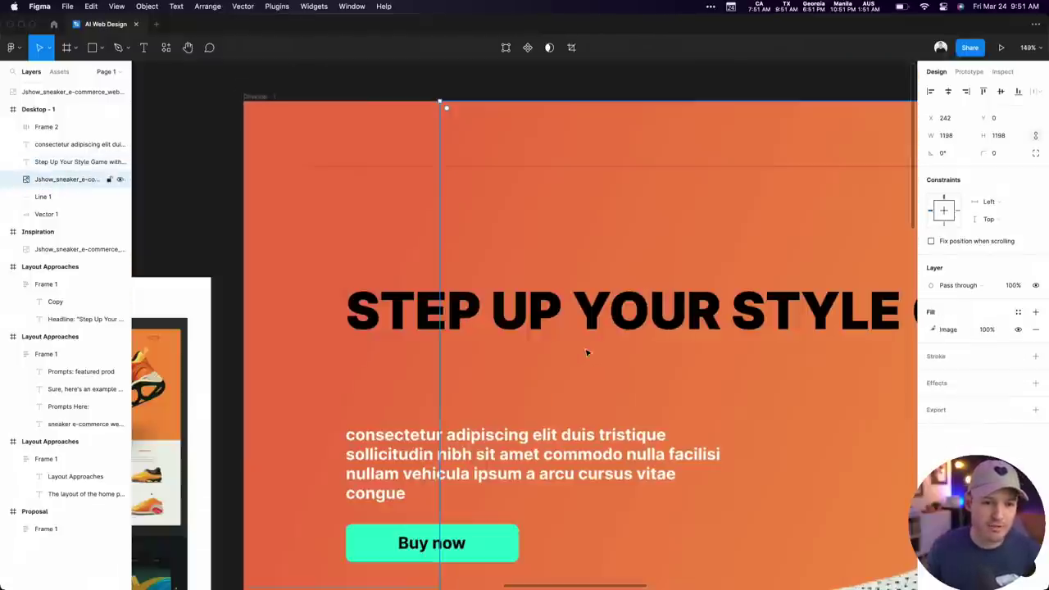
{"action": "left_click", "coordinate": [458, 313]}
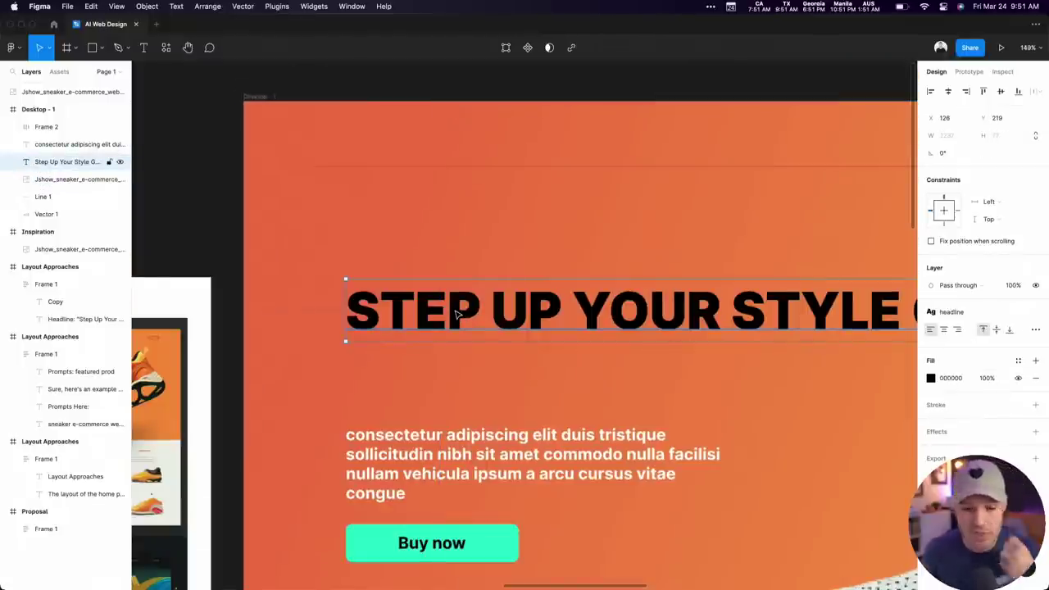
{"action": "right_click", "coordinate": [457, 313]}
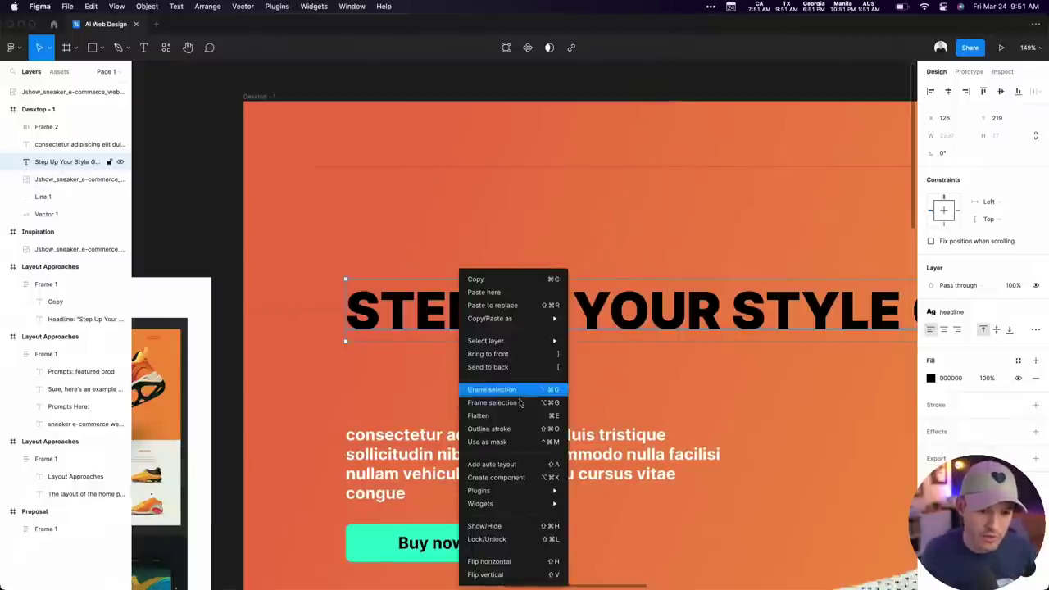
{"action": "mouse_move", "coordinate": [517, 321]}
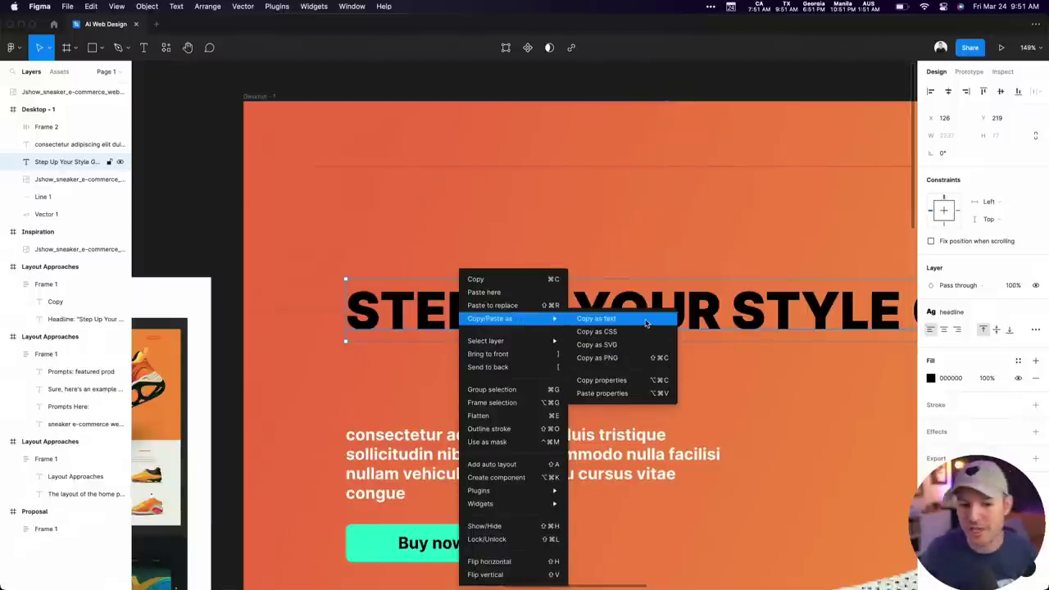
{"action": "left_click", "coordinate": [647, 217]}
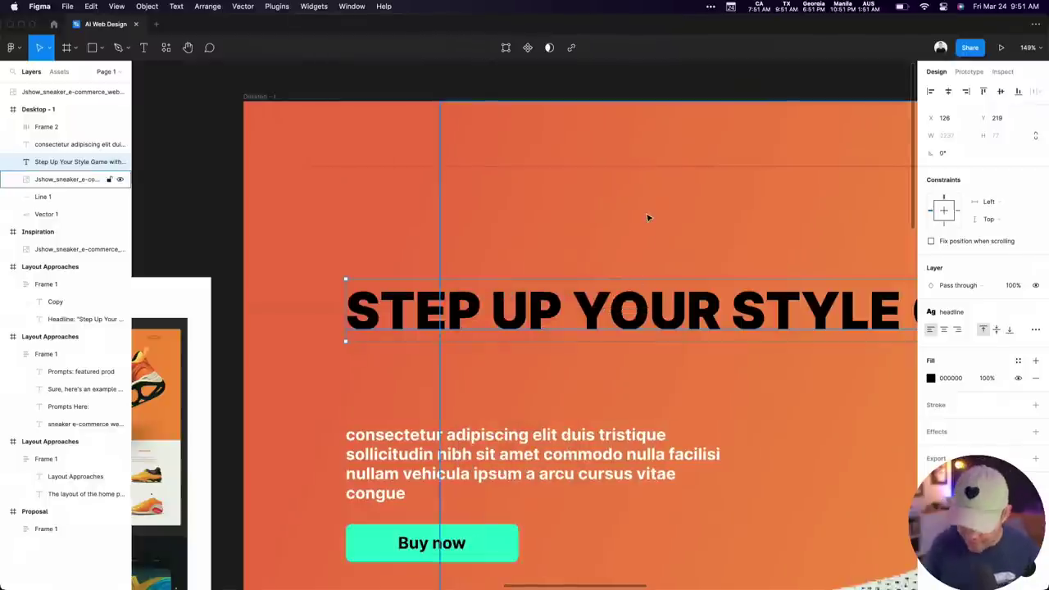
{"action": "key", "text": "minus"}
{"action": "key", "text": "minus"}
{"action": "key", "text": "Tab"}
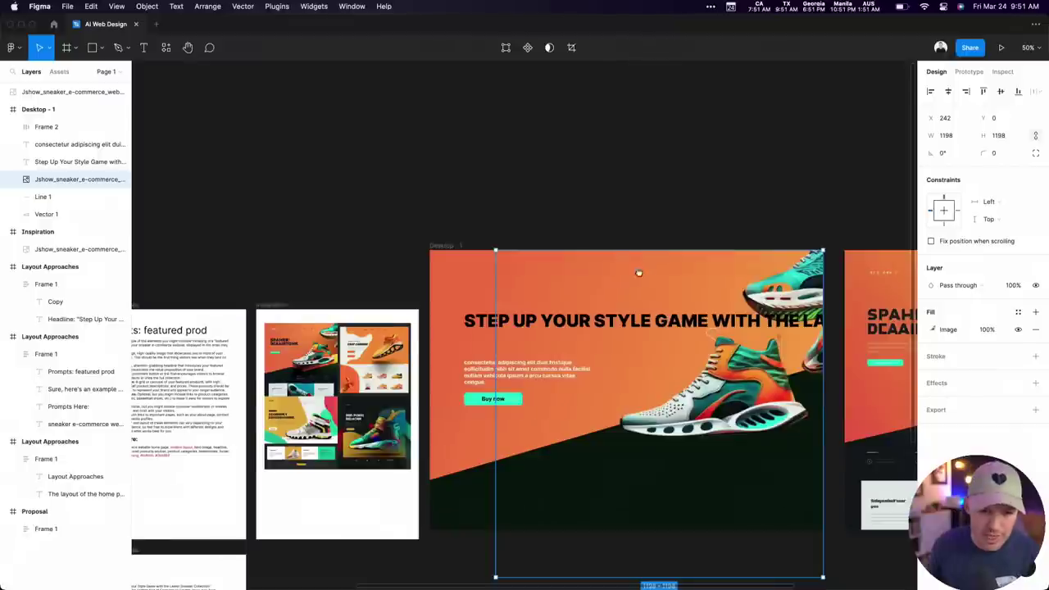
{"action": "scroll", "coordinate": [638, 272], "scroll_direction": "right", "scroll_amount": 3}
{"action": "left_click", "coordinate": [555, 294]}
{"action": "scroll", "coordinate": [807, 267], "scroll_direction": "right", "scroll_amount": 5}
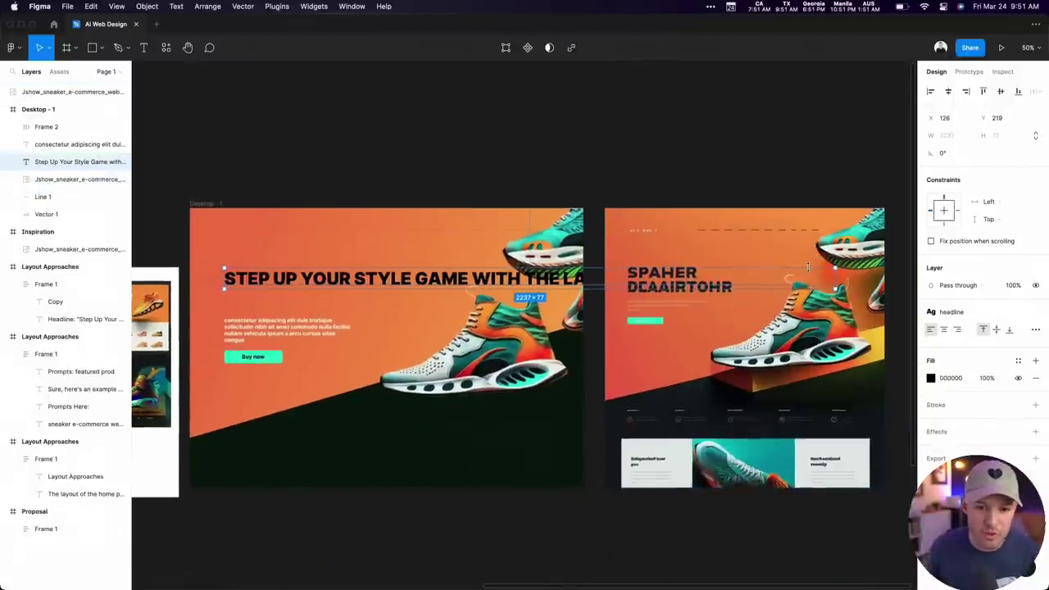
Narrow the headline box so it wraps and set the headline text style's font size to 50
{"action": "left_click_drag", "start_coordinate": [835, 277], "coordinate": [415, 279]}
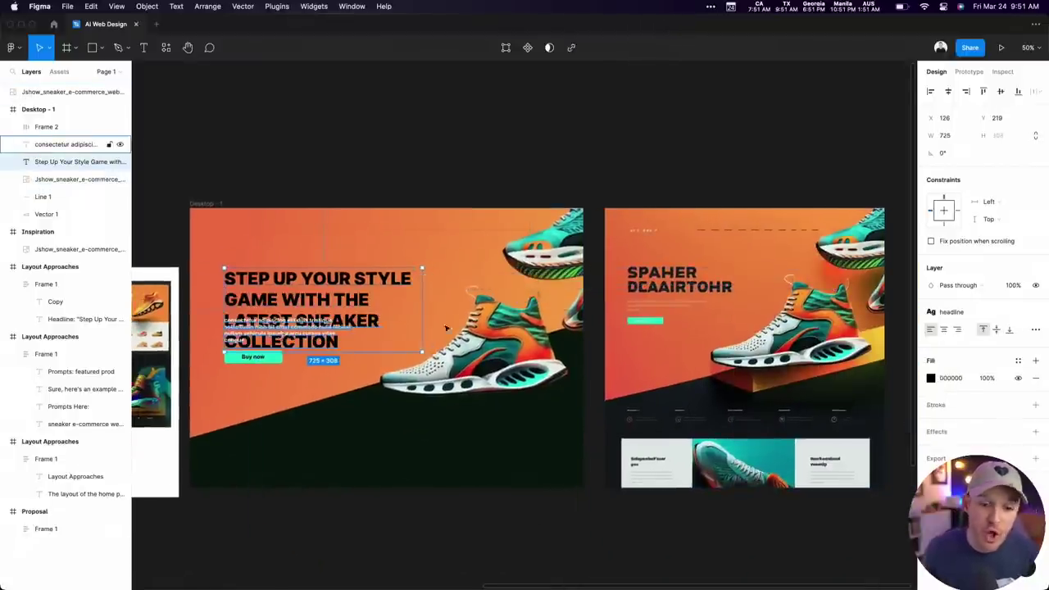
{"action": "left_click", "coordinate": [987, 318]}
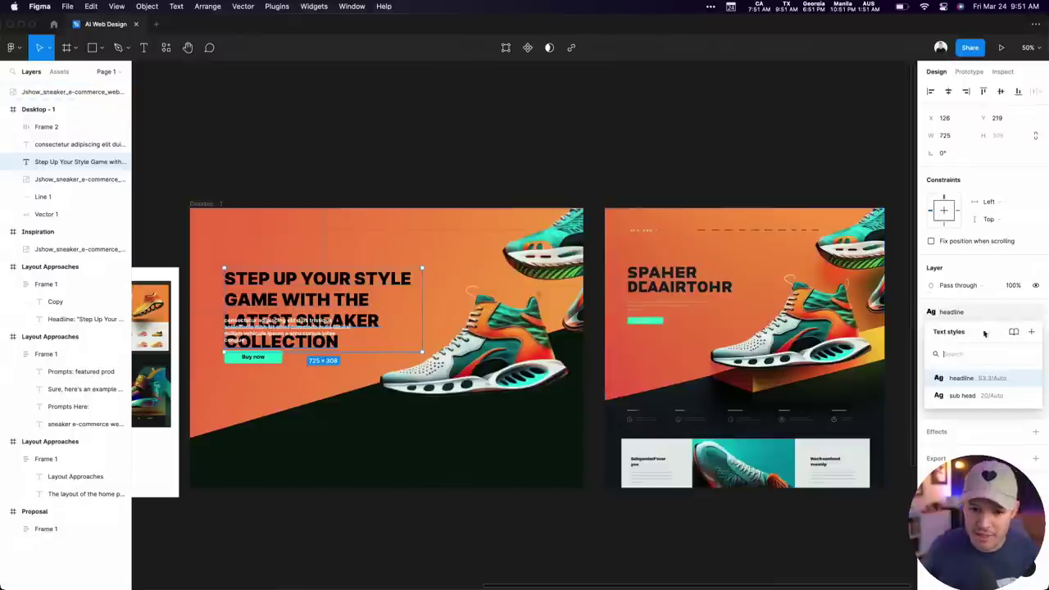
{"action": "left_click", "coordinate": [1030, 379]}
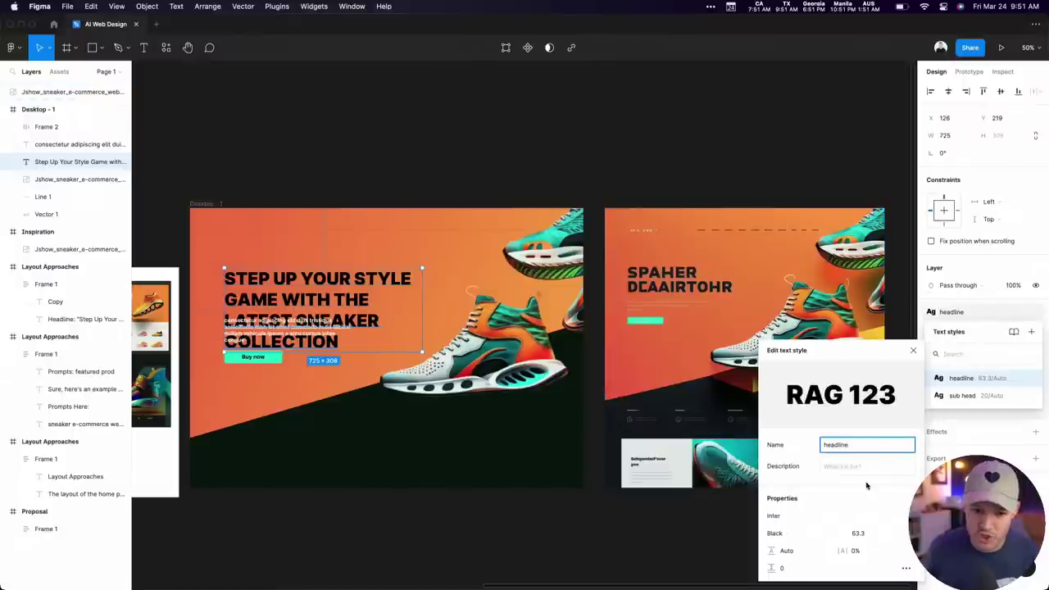
{"action": "left_click", "coordinate": [867, 534]}
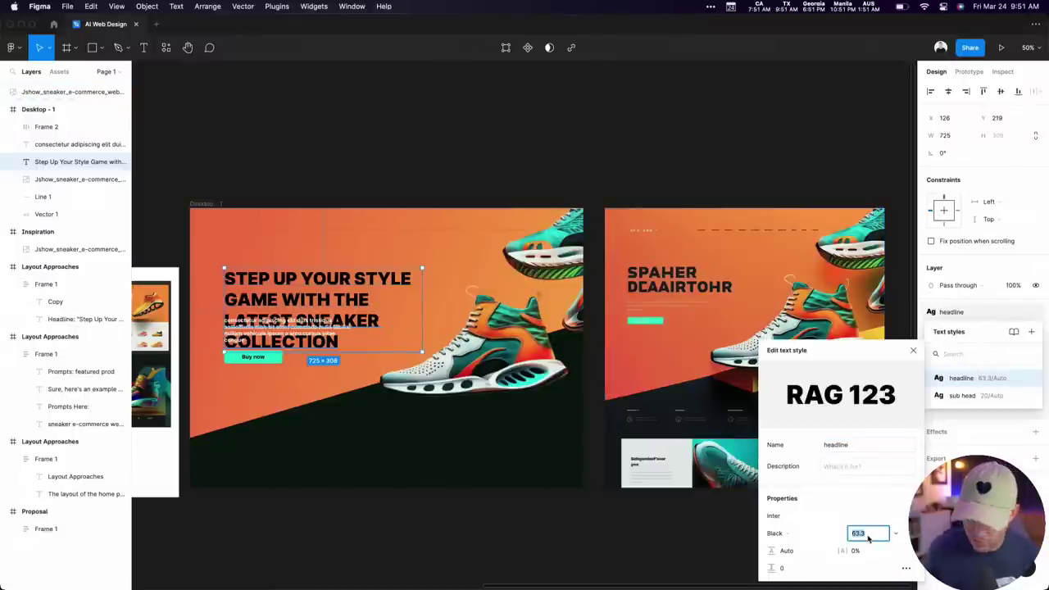
{"action": "type", "text": "50"}
{"action": "key", "text": "Tab"}
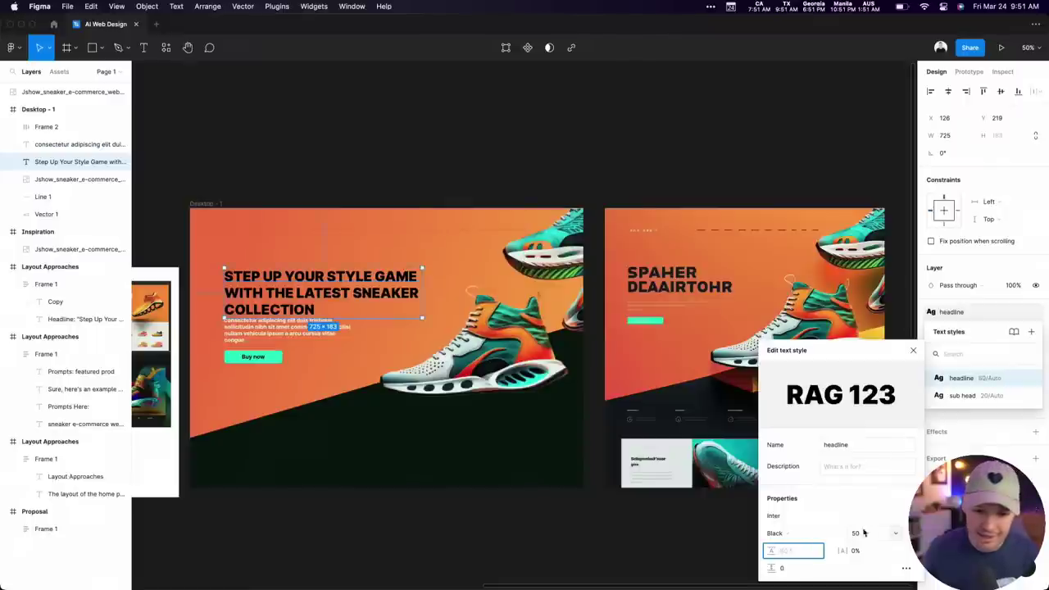
{"action": "left_click", "coordinate": [913, 350]}
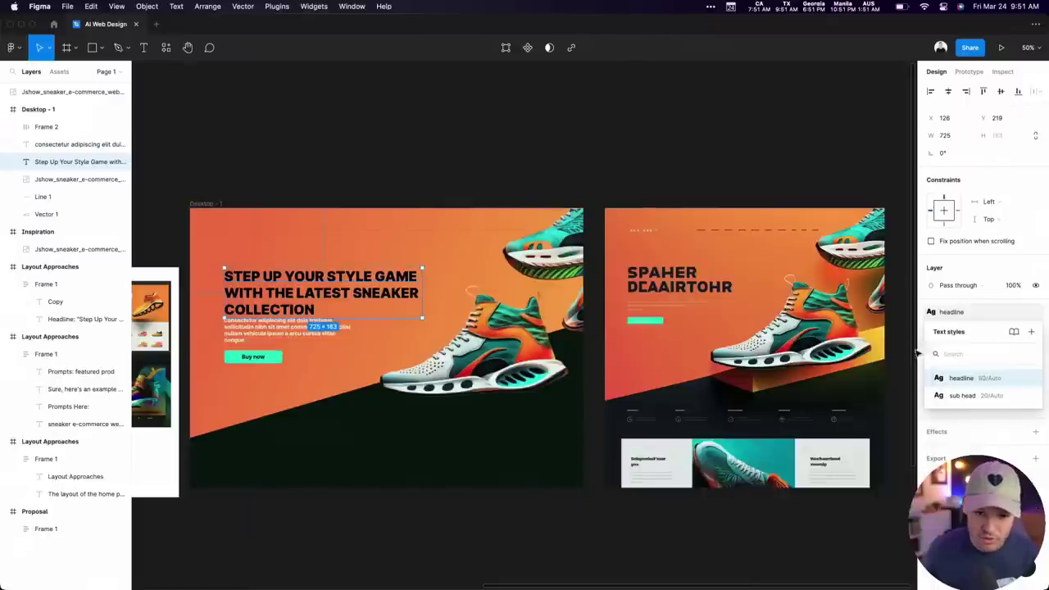
{"action": "left_click", "coordinate": [363, 368]}
{"action": "left_click", "coordinate": [420, 295]}
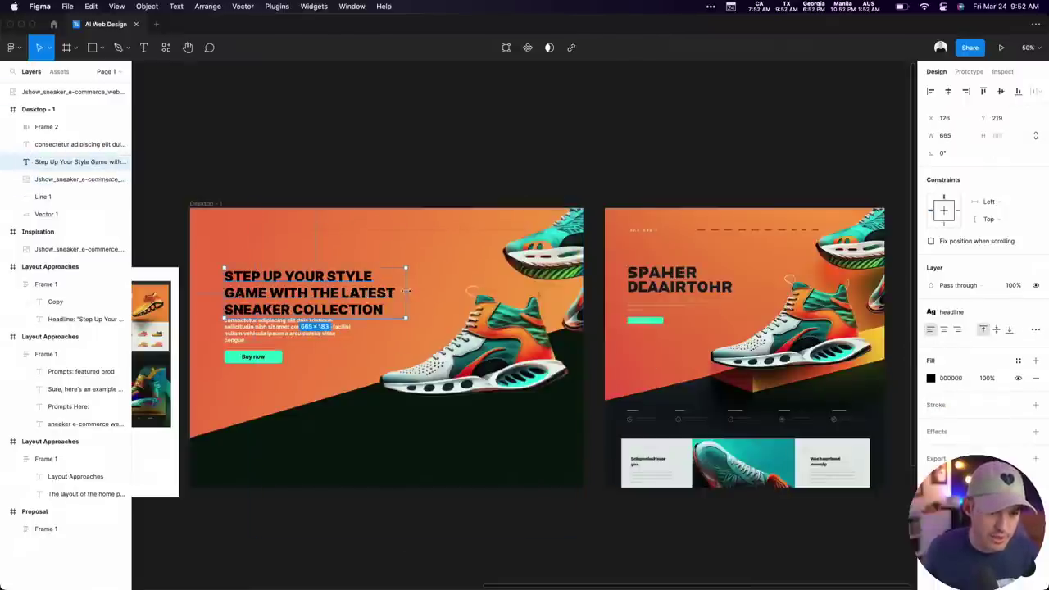
{"action": "left_click", "coordinate": [346, 363]}
Zoom to actual size on the hero and nudge the headline up slightly
{"action": "key", "text": "shift+0"}
{"action": "left_click", "coordinate": [405, 297]}
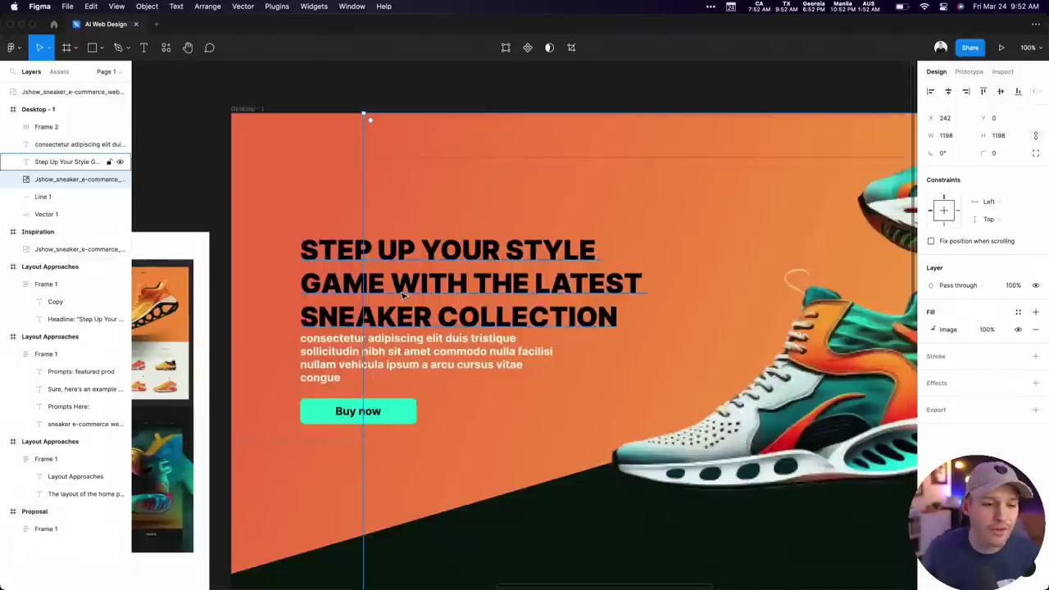
{"action": "left_click_drag", "start_coordinate": [405, 297], "coordinate": [407, 285]}
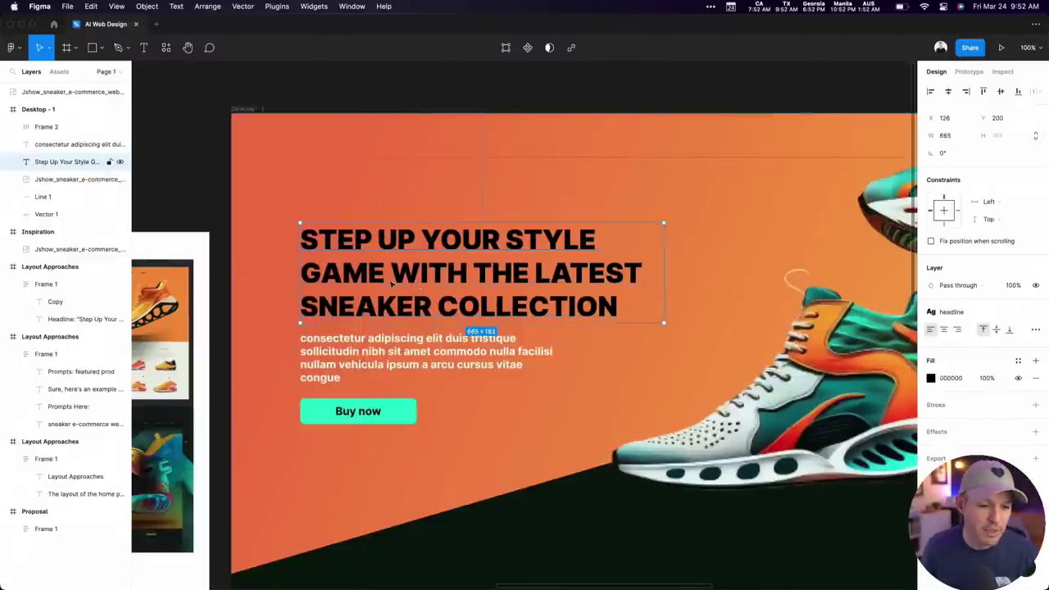
{"action": "scroll", "coordinate": [391, 283], "scroll_direction": "down", "scroll_amount": 10}
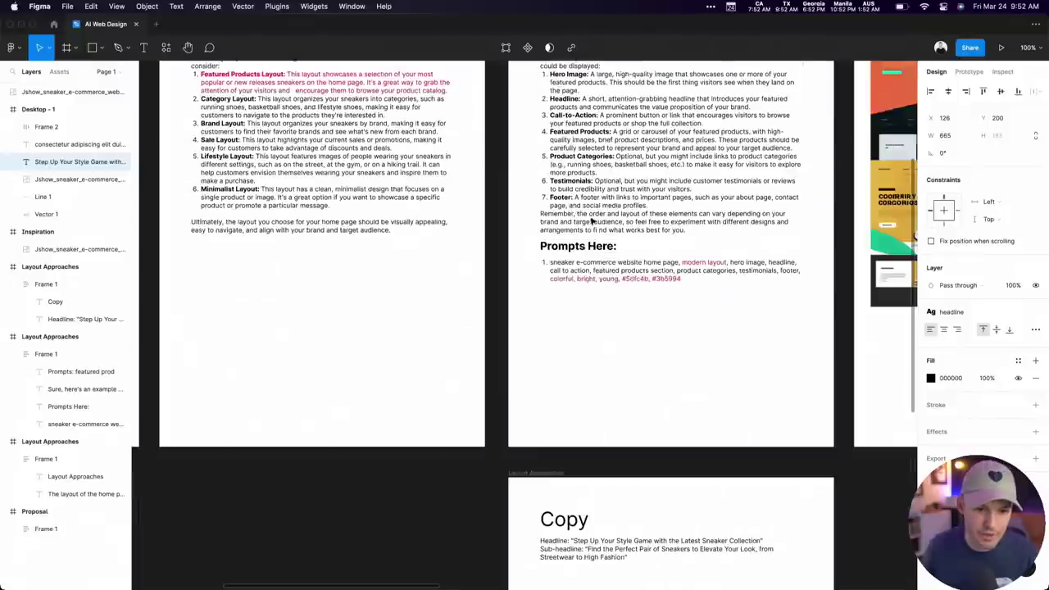
{"action": "left_click", "coordinate": [704, 495]}
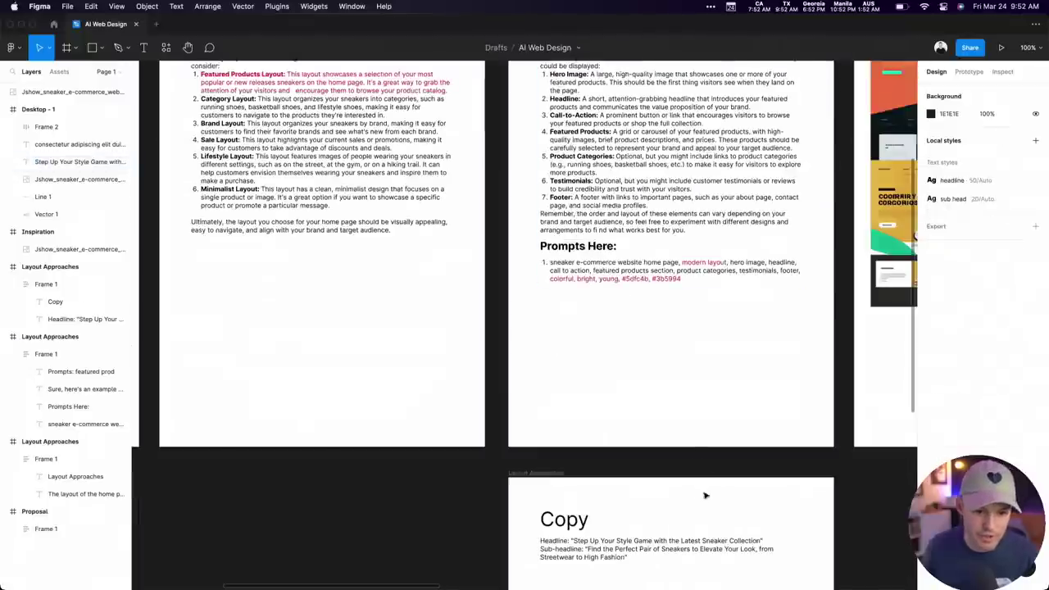
{"action": "scroll", "coordinate": [705, 495], "scroll_direction": "down", "scroll_amount": 3}
{"action": "scroll", "coordinate": [574, 418], "scroll_direction": "up", "scroll_amount": 5}
Copy the sub-headline wording from the Copy frame as plain text
{"action": "left_click", "coordinate": [352, 458]}
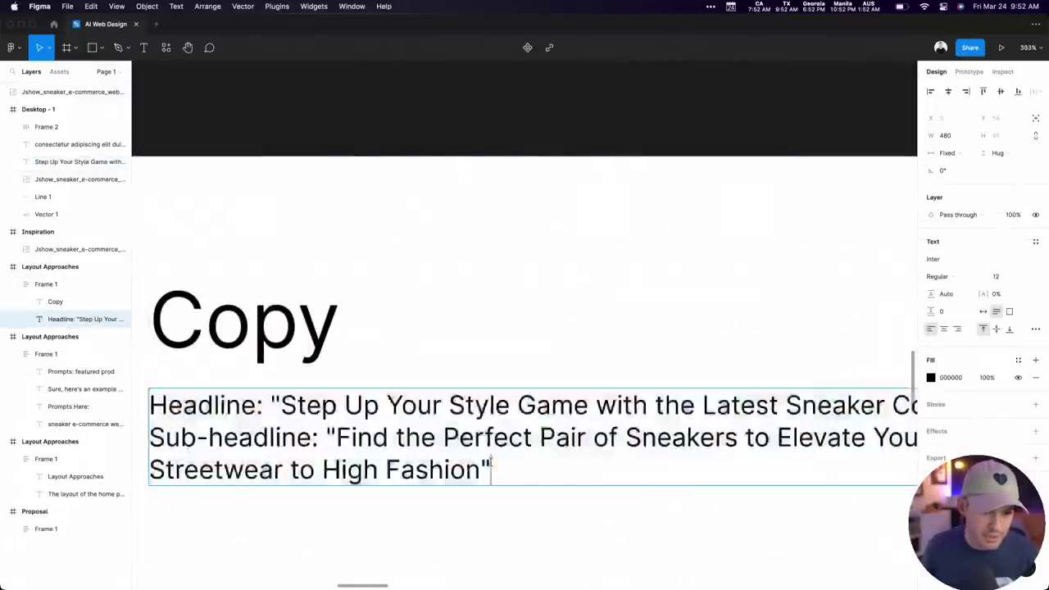
{"action": "left_click_drag", "start_coordinate": [490, 469], "coordinate": [338, 438]}
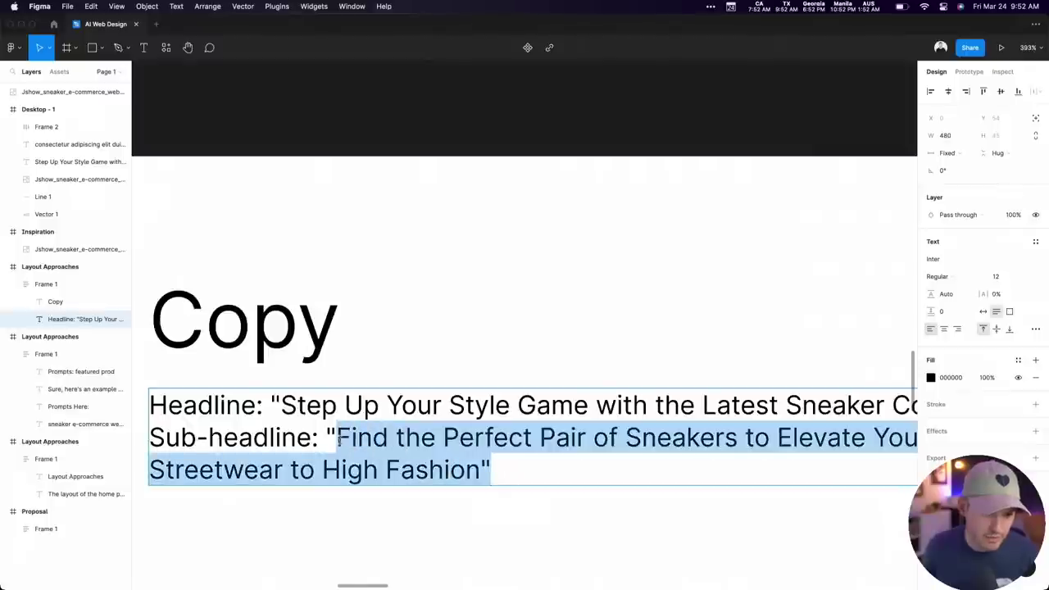
{"action": "right_click", "coordinate": [381, 440]}
{"action": "mouse_move", "coordinate": [426, 481]}
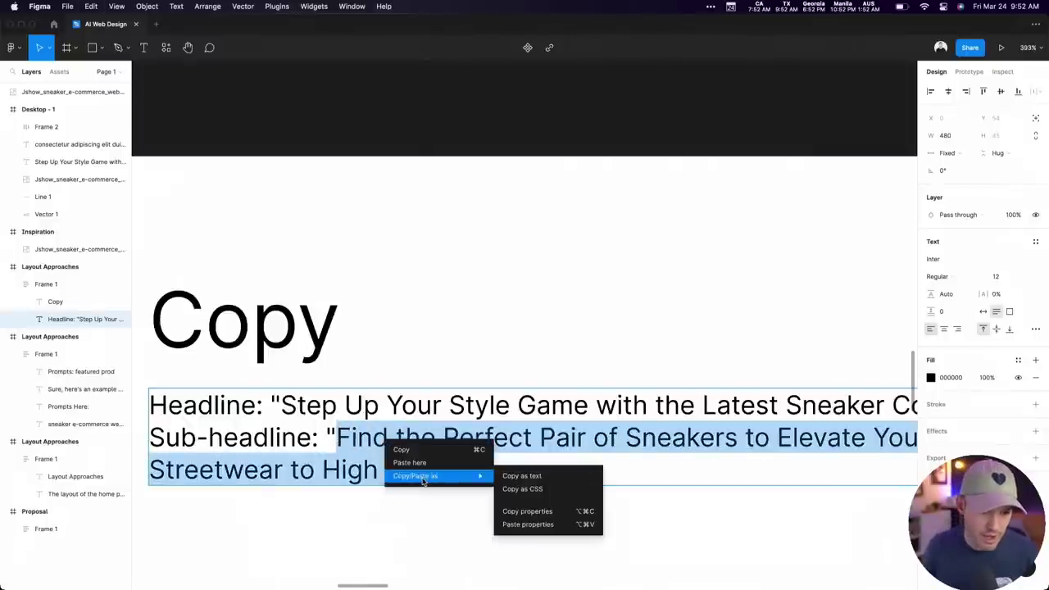
{"action": "left_click", "coordinate": [561, 474]}
{"action": "key", "text": "Escape"}
Paste the sub-headline over the lorem ipsum subhead in the hero
{"action": "scroll", "coordinate": [592, 320], "scroll_direction": "down", "scroll_amount": 10}
{"action": "scroll", "coordinate": [593, 320], "scroll_direction": "right", "scroll_amount": 5}
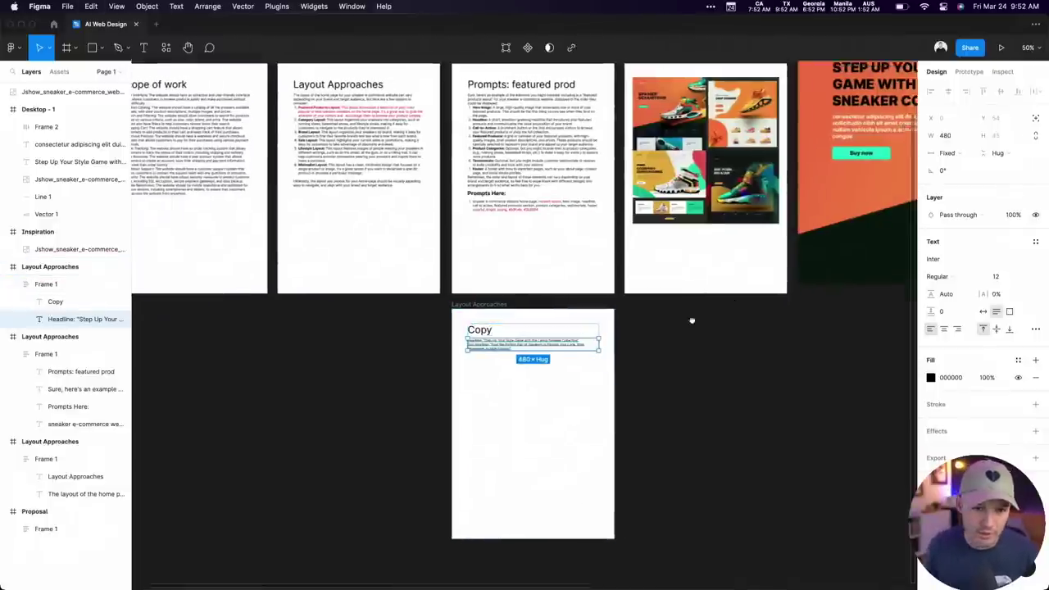
{"action": "scroll", "coordinate": [574, 322], "scroll_direction": "up", "scroll_amount": 3}
{"action": "scroll", "coordinate": [516, 322], "scroll_direction": "up", "scroll_amount": 5}
{"action": "left_click", "coordinate": [489, 328]}
{"action": "key", "text": "Return"}
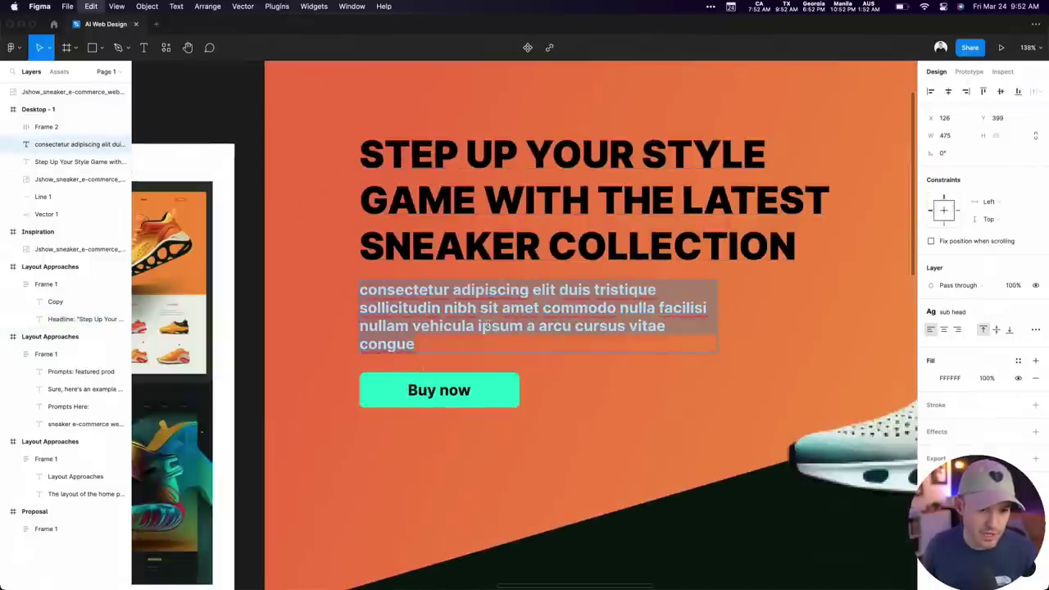
{"action": "key", "text": "super+v"}
{"action": "key", "text": "Escape"}
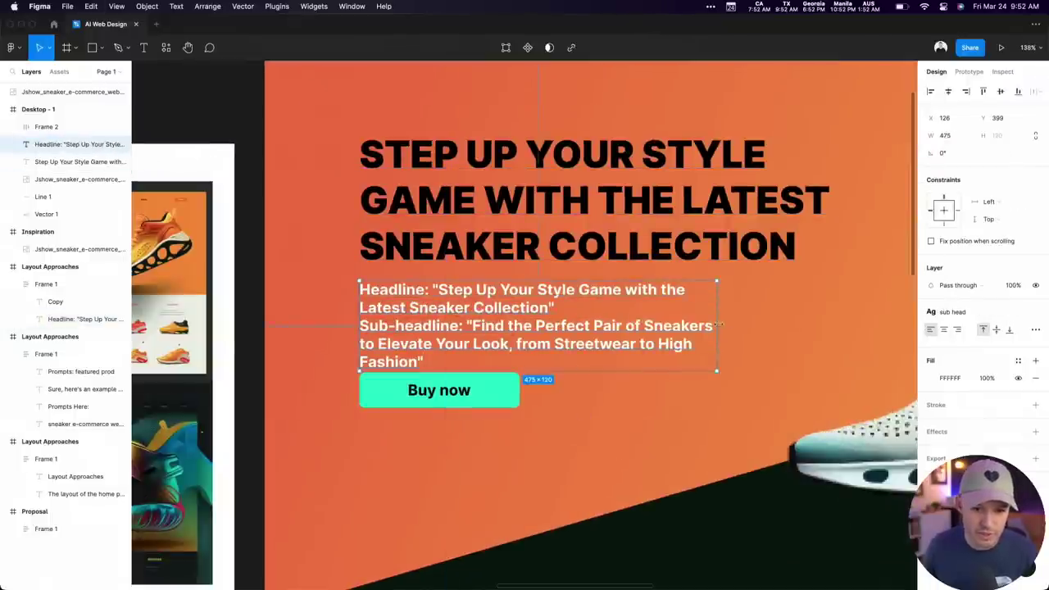
Widen the subhead box and delete the headline and label prefix before the sub-headline
{"action": "left_click_drag", "start_coordinate": [716, 324], "coordinate": [794, 320]}
{"action": "key", "text": "Return"}
{"action": "left_click", "coordinate": [417, 323]}
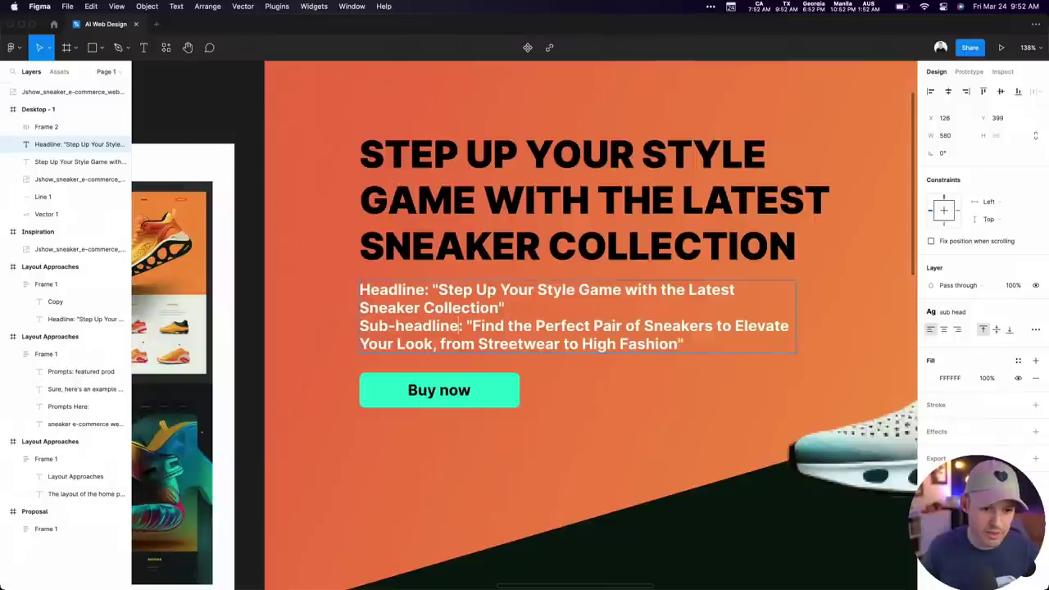
{"action": "key", "text": "shift+super+Up"}
{"action": "key", "text": "BackSpace"}
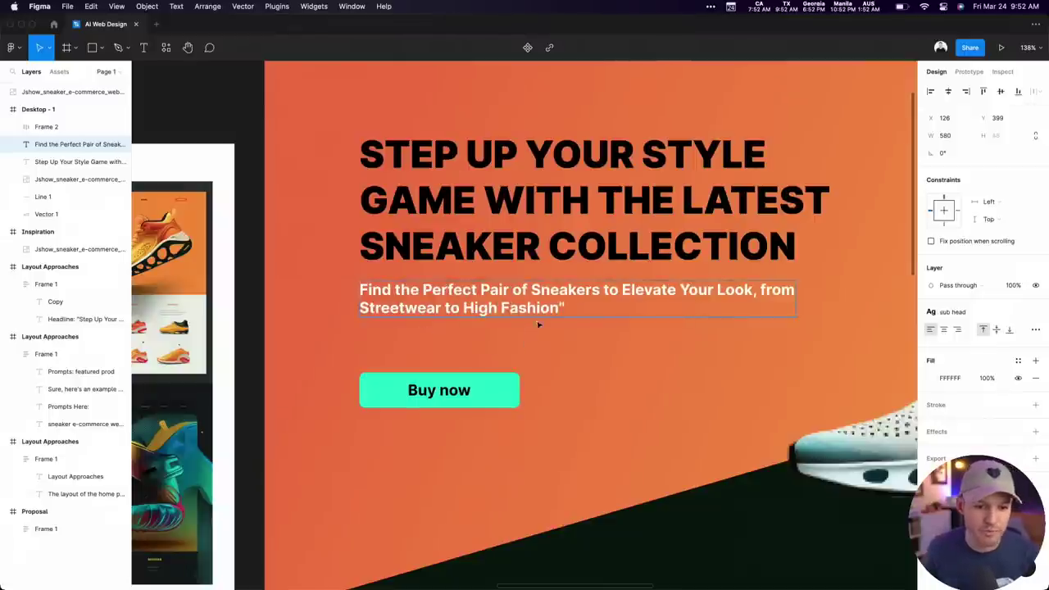
{"action": "left_click", "coordinate": [578, 307]}
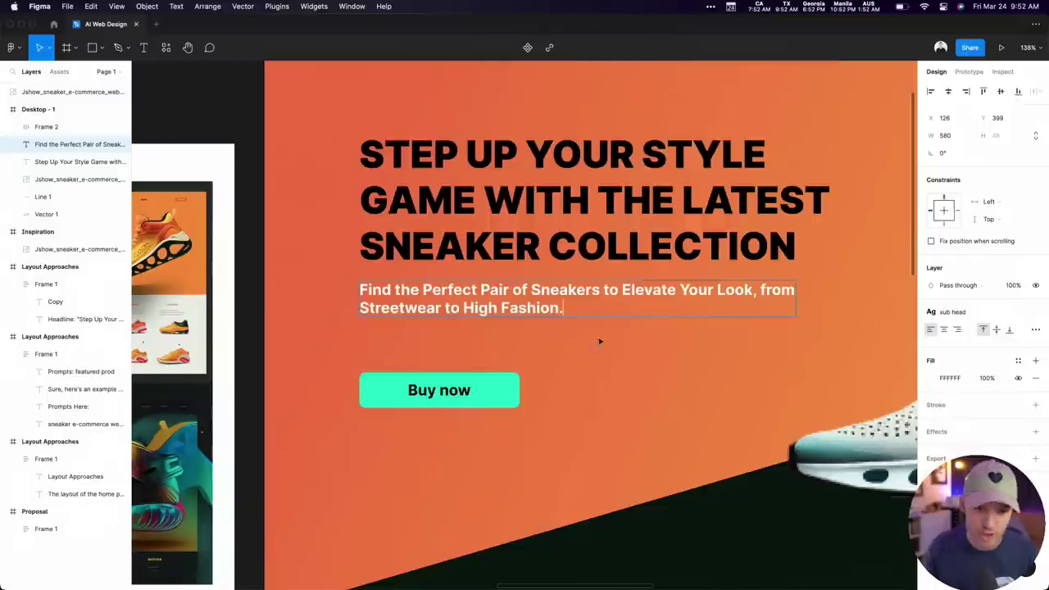
{"action": "key", "text": "Escape"}
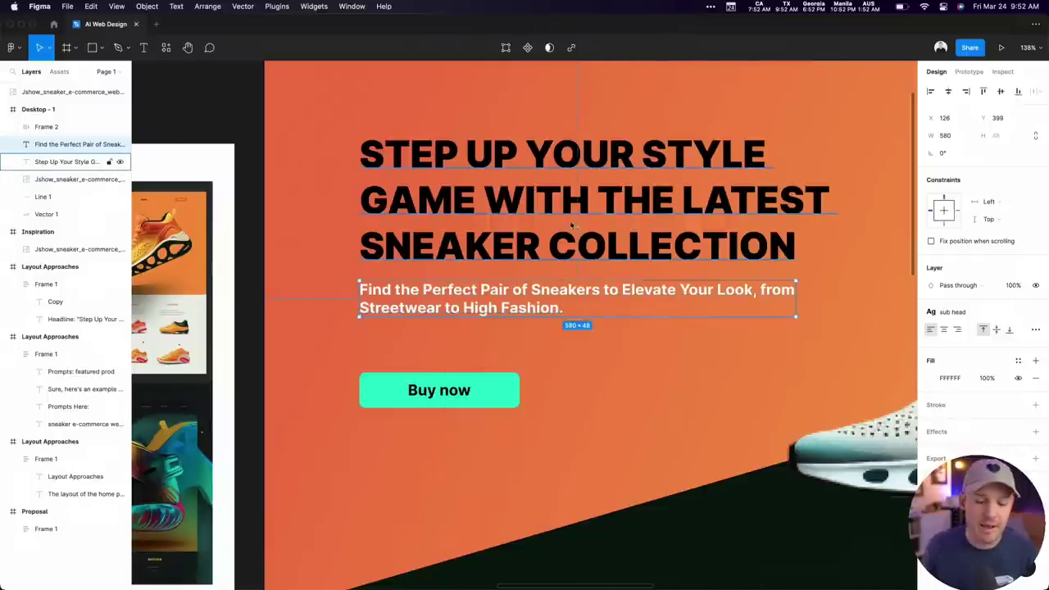
{"action": "key", "text": "super+Tab"}
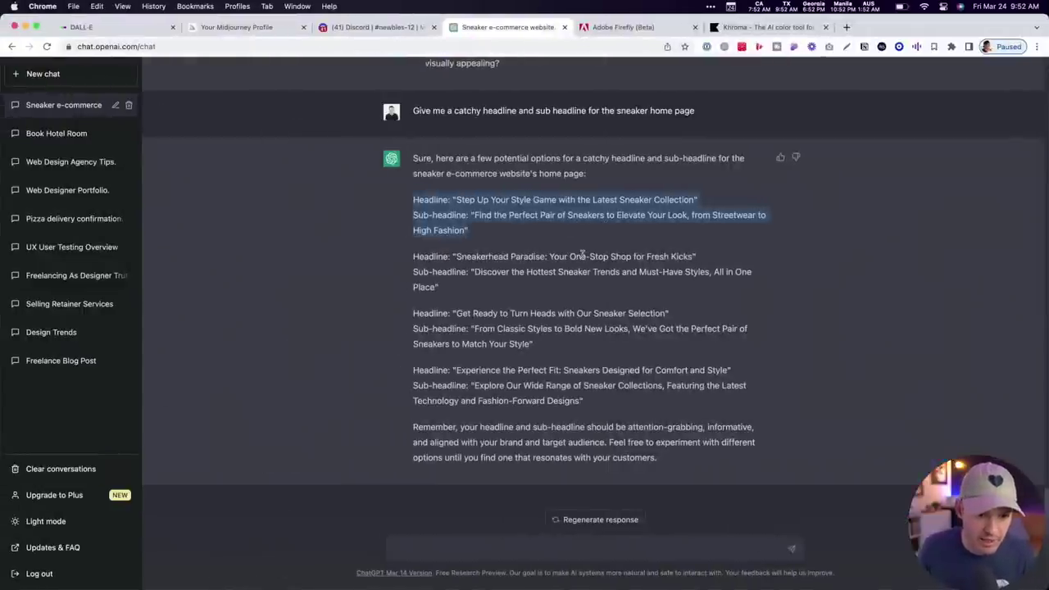
Ask ChatGPT for a shorter headline and select 'Fresh Kicks, Just for You'
{"action": "left_click", "coordinate": [565, 547]}
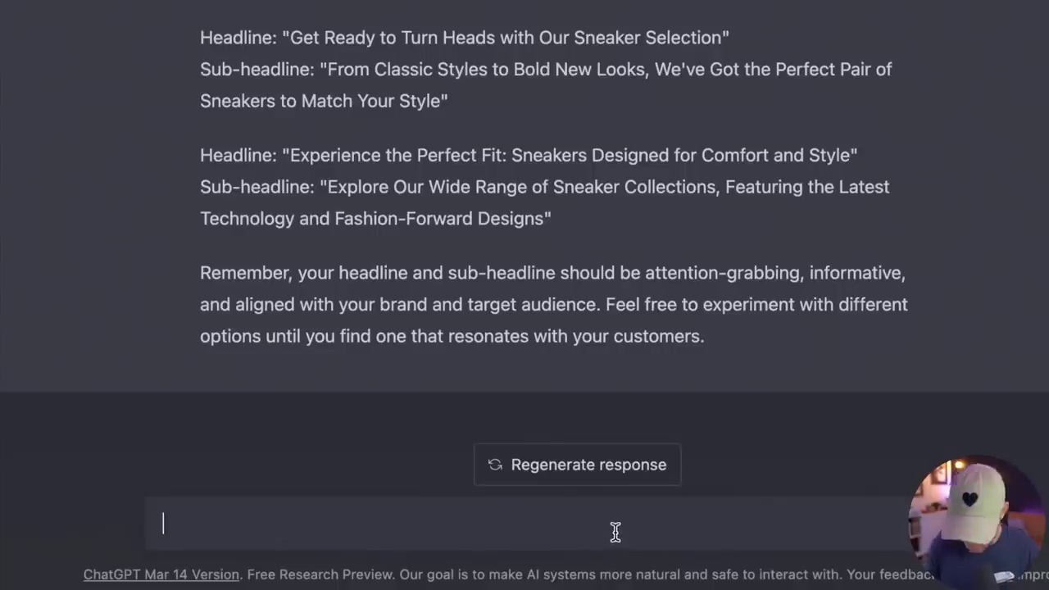
{"action": "type", "text": "I need a shorter headline"}
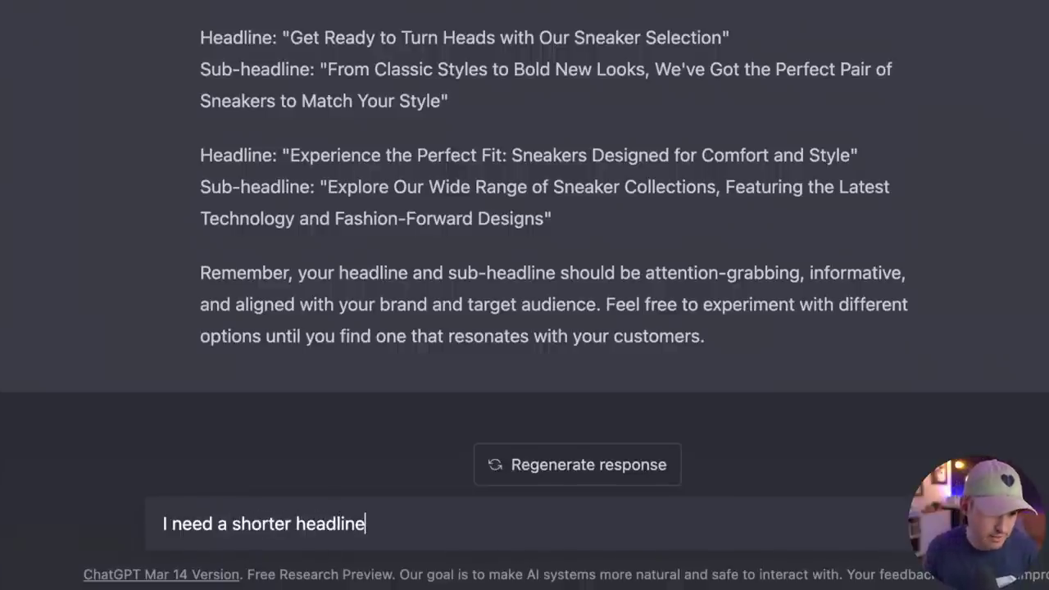
{"action": "key", "text": "Return"}
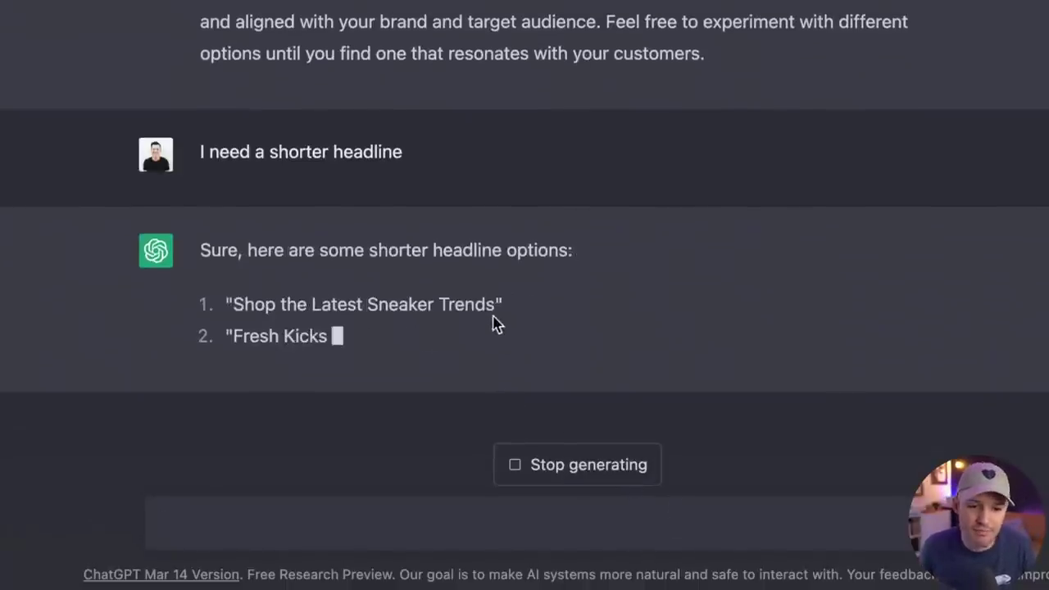
{"action": "left_click_drag", "start_coordinate": [433, 305], "coordinate": [257, 273]}
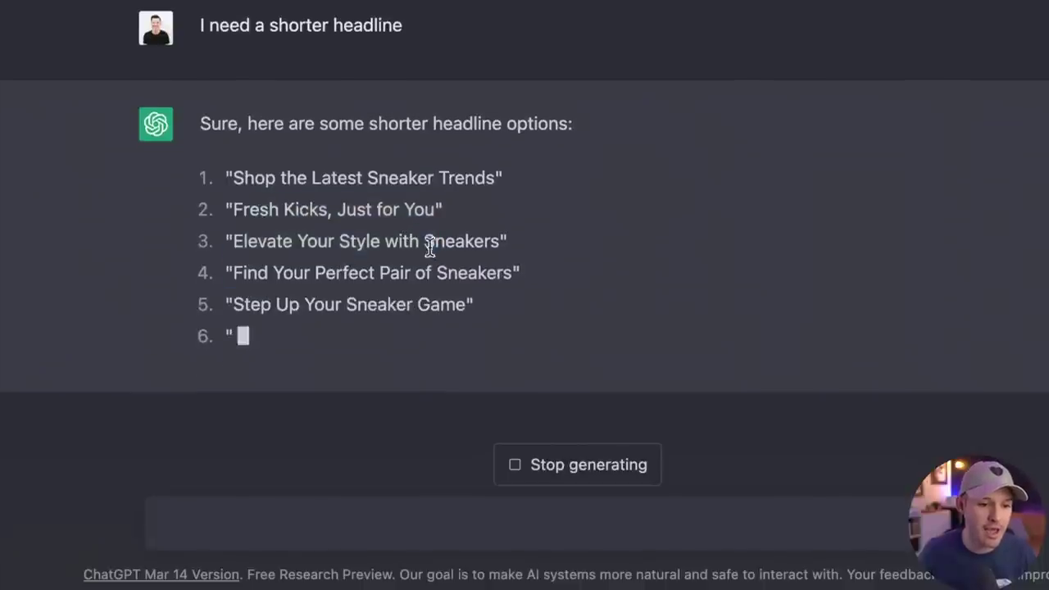
{"action": "left_click_drag", "start_coordinate": [431, 215], "coordinate": [238, 196]}
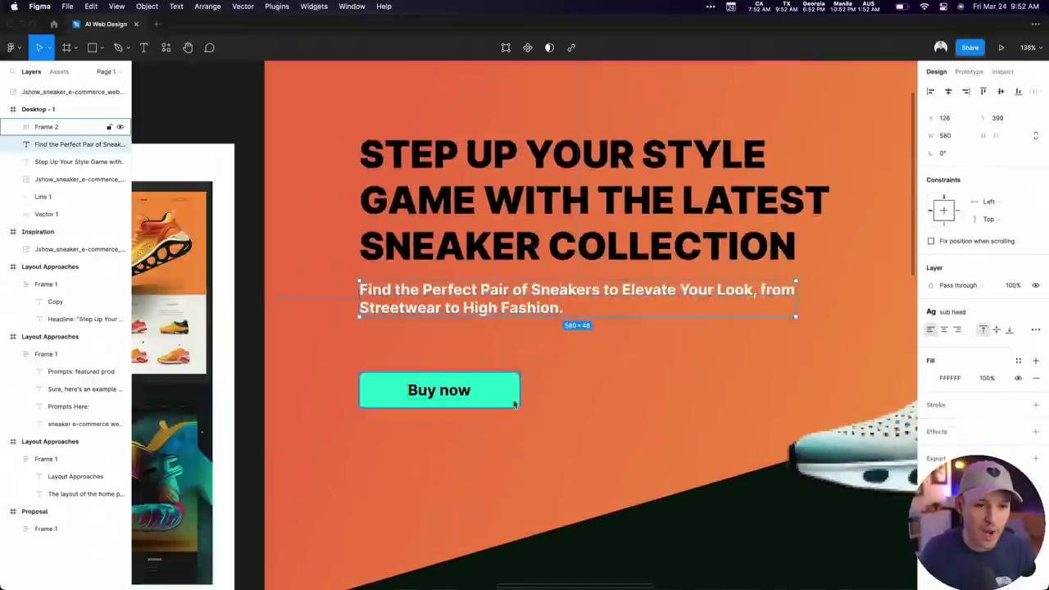
Replace the hero headline with 'Fresh Kicks, Just for You' and narrow it to two lines
{"action": "double_click", "coordinate": [552, 219]}
{"action": "key", "text": "super+v"}
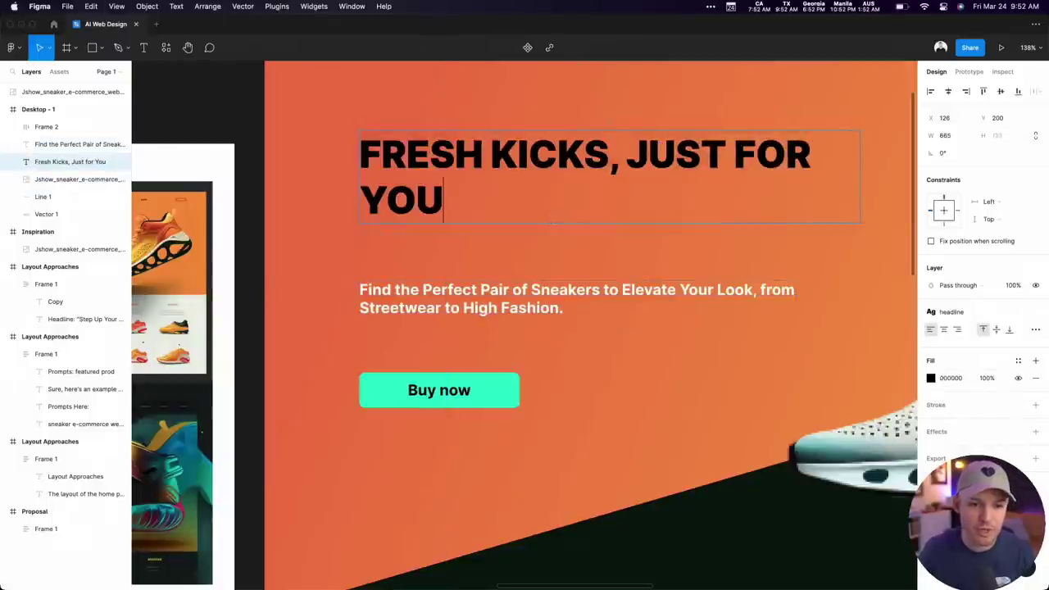
{"action": "key", "text": "Escape"}
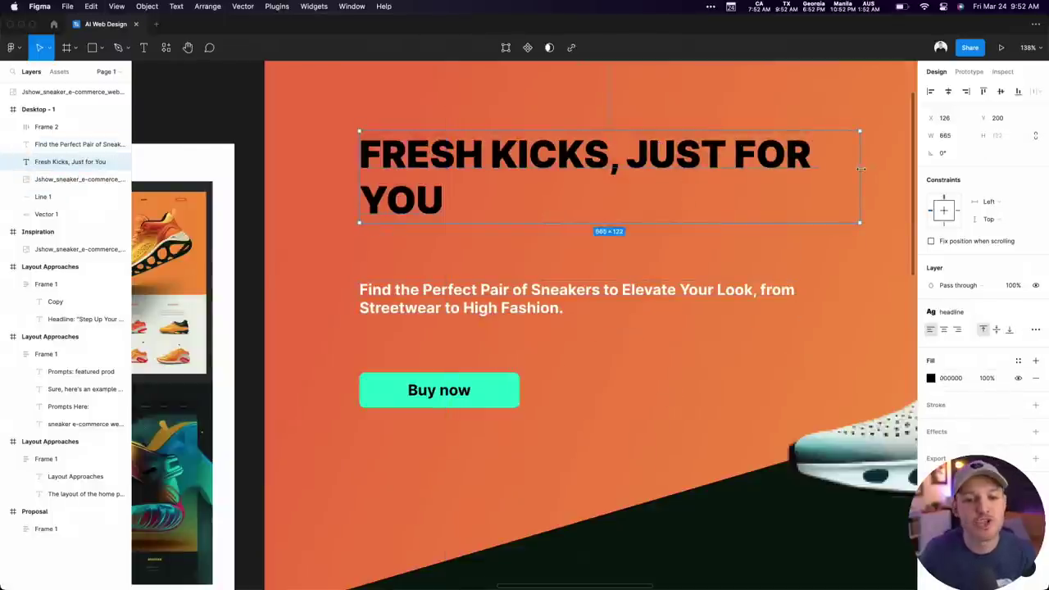
{"action": "left_click_drag", "start_coordinate": [861, 172], "coordinate": [663, 163]}
Move the sneaker image up to Y 0 and shift the headline down toward the subhead
{"action": "left_click", "coordinate": [574, 262]}
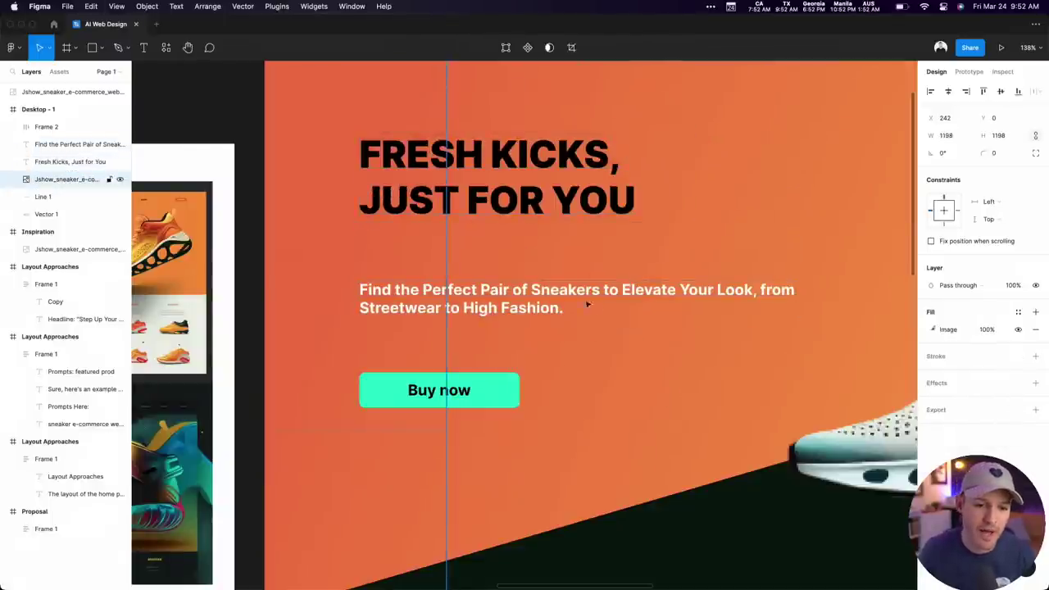
{"action": "left_click_drag", "start_coordinate": [457, 256], "coordinate": [455, 187]}
{"action": "left_click", "coordinate": [70, 161]}
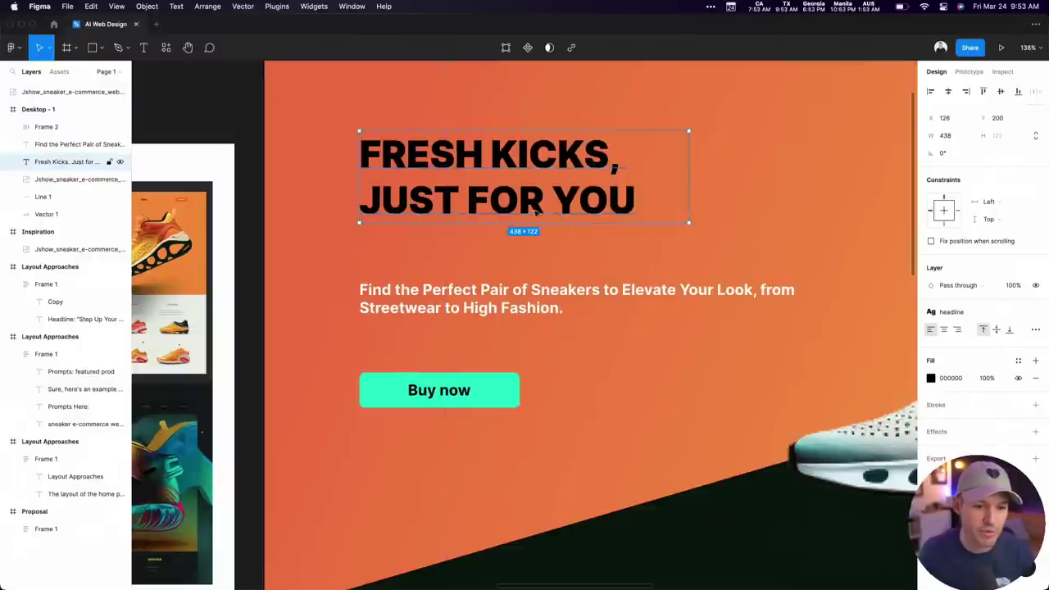
{"action": "left_click", "coordinate": [78, 179]}
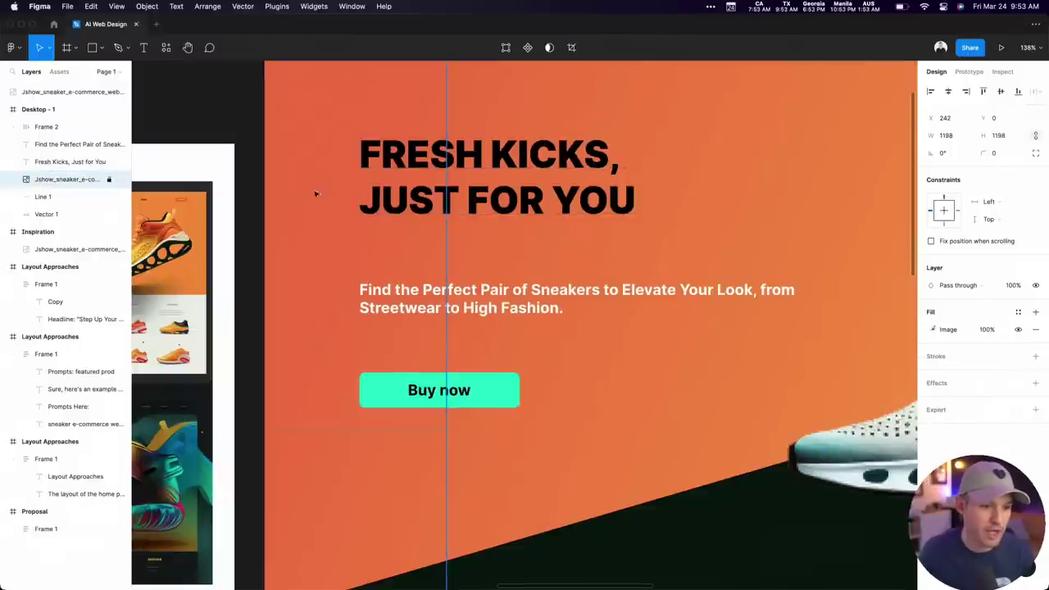
{"action": "left_click", "coordinate": [458, 177]}
{"action": "left_click_drag", "start_coordinate": [459, 176], "coordinate": [459, 223]}
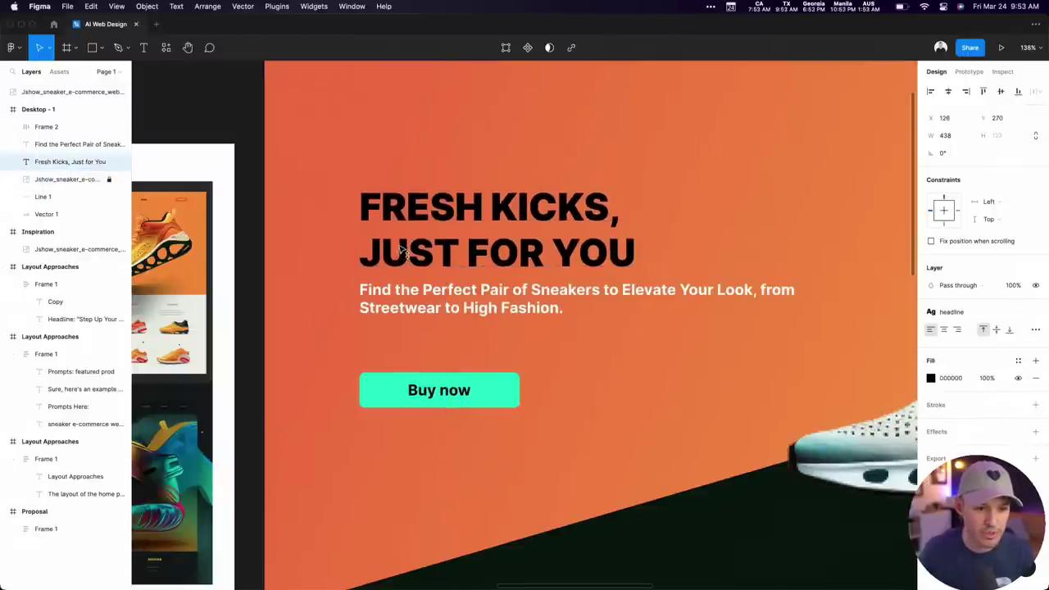
Narrow the subhead to two lines, raise Buy now beneath it, and select all three items
{"action": "left_click", "coordinate": [521, 301]}
{"action": "left_click_drag", "start_coordinate": [795, 303], "coordinate": [712, 303]}
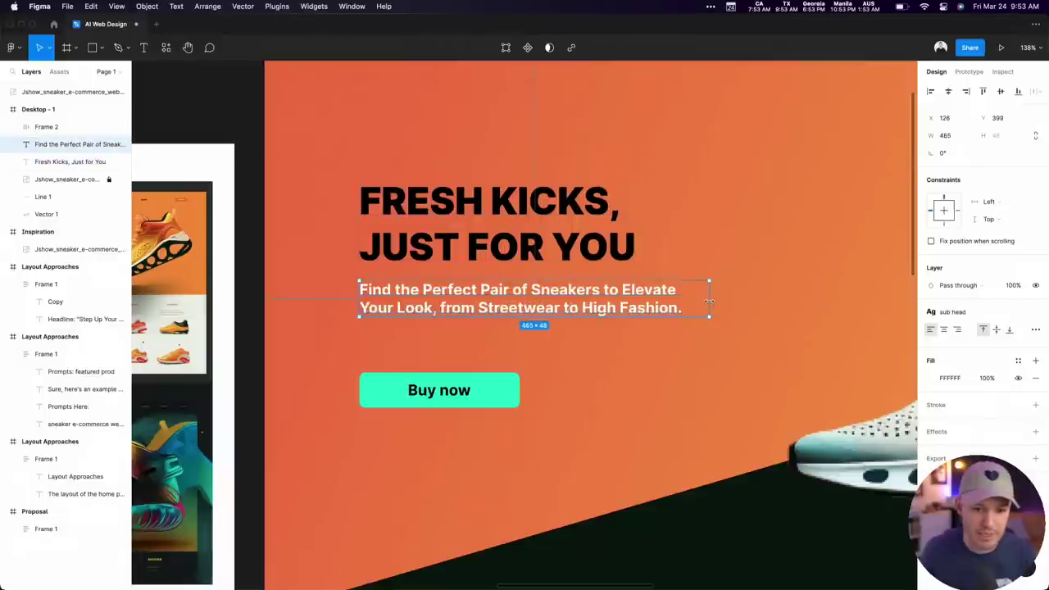
{"action": "left_click_drag", "start_coordinate": [413, 390], "coordinate": [412, 353]}
{"action": "left_click", "coordinate": [516, 299], "text": "shift"}
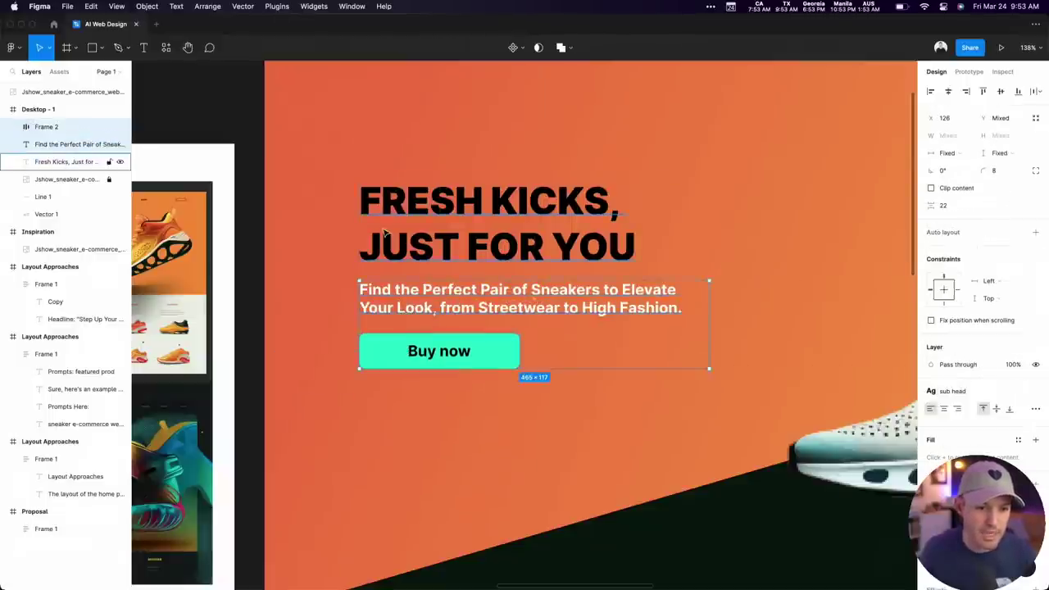
{"action": "left_click", "coordinate": [569, 206], "text": "shift"}
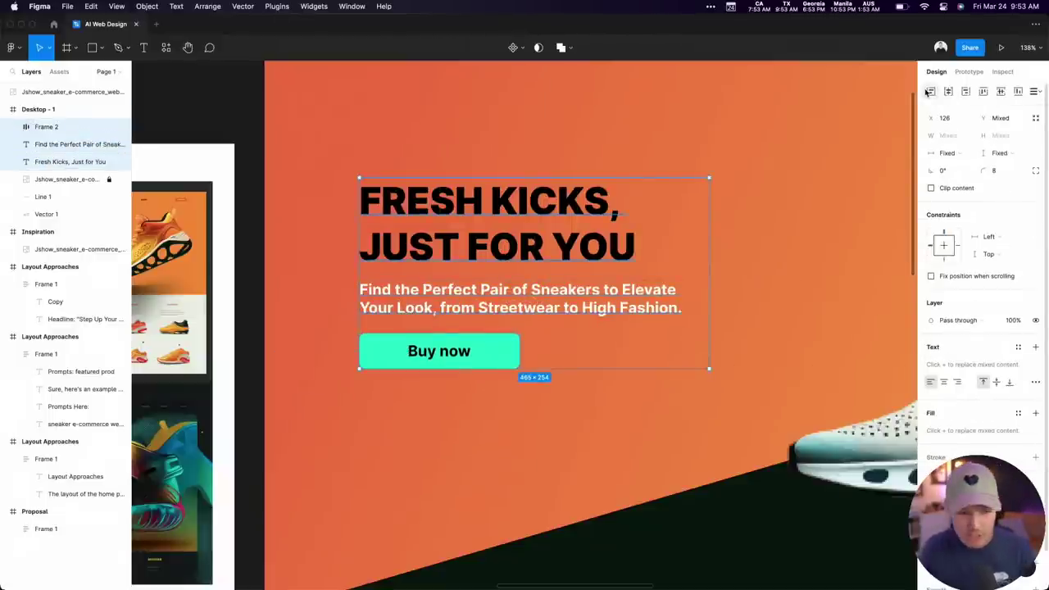
Wrap the headline, subhead and Buy now button in an auto layout frame
{"action": "key", "text": "shift+a"}
{"action": "scroll", "coordinate": [643, 158], "scroll_direction": "down", "scroll_amount": 5}
{"action": "scroll", "coordinate": [524, 263], "scroll_direction": "right", "scroll_amount": 3}
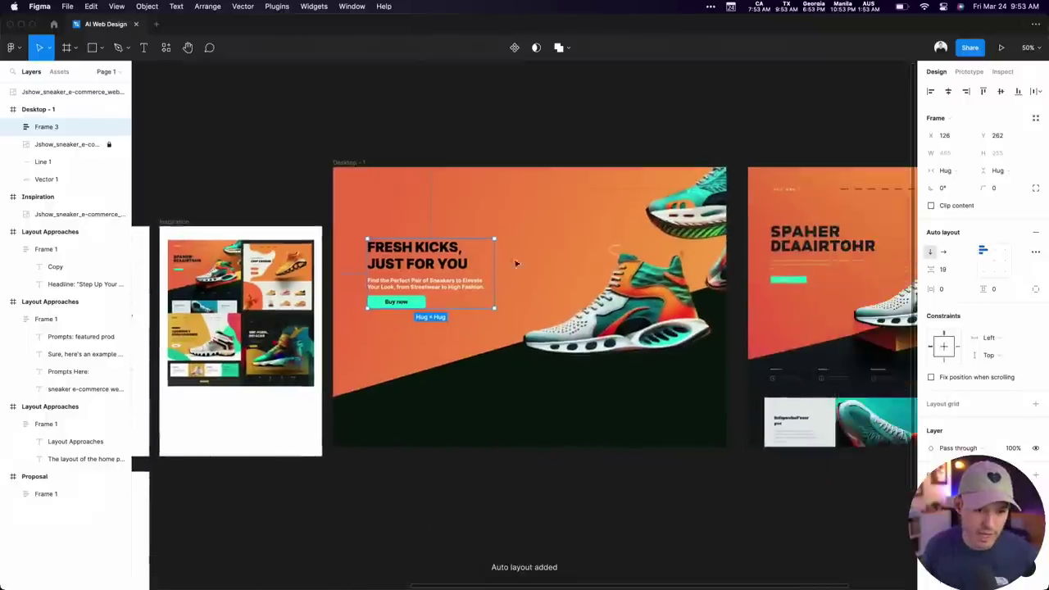
Scale the auto layout hero text group up to 1.34x with the Scale tool
{"action": "key", "text": "k"}
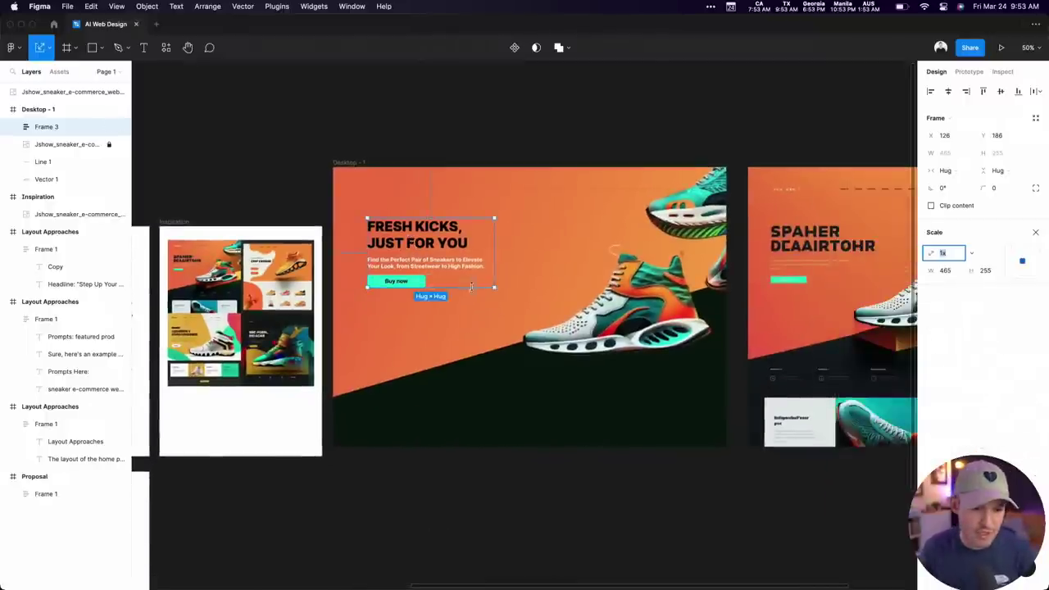
{"action": "left_click_drag", "start_coordinate": [495, 289], "coordinate": [519, 311]}
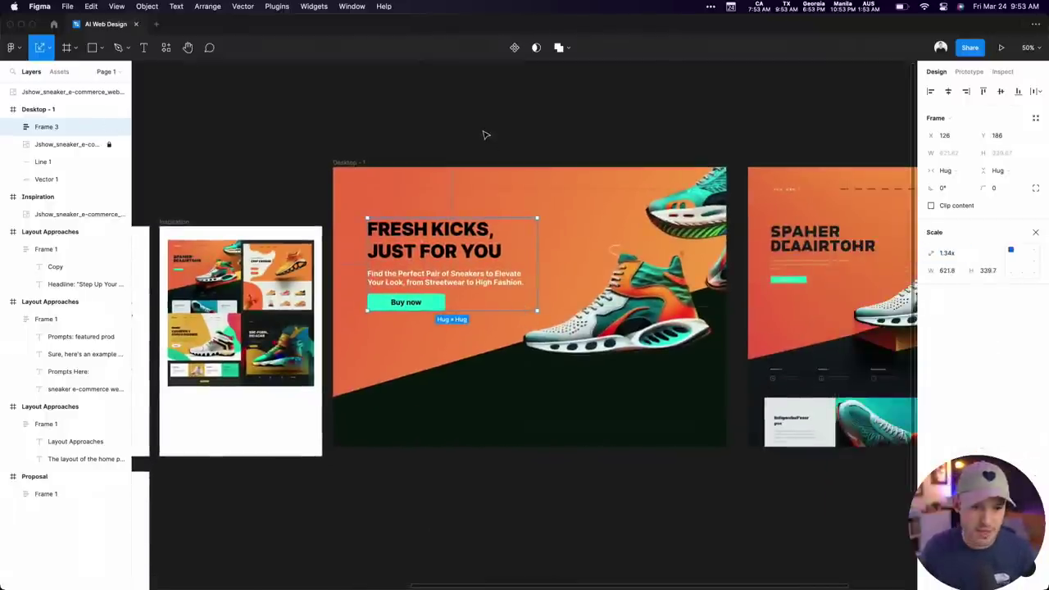
{"action": "key", "text": "Escape"}
{"action": "scroll", "coordinate": [483, 136], "scroll_direction": "right", "scroll_amount": 6}
{"action": "scroll", "coordinate": [352, 136], "scroll_direction": "left", "scroll_amount": 4}
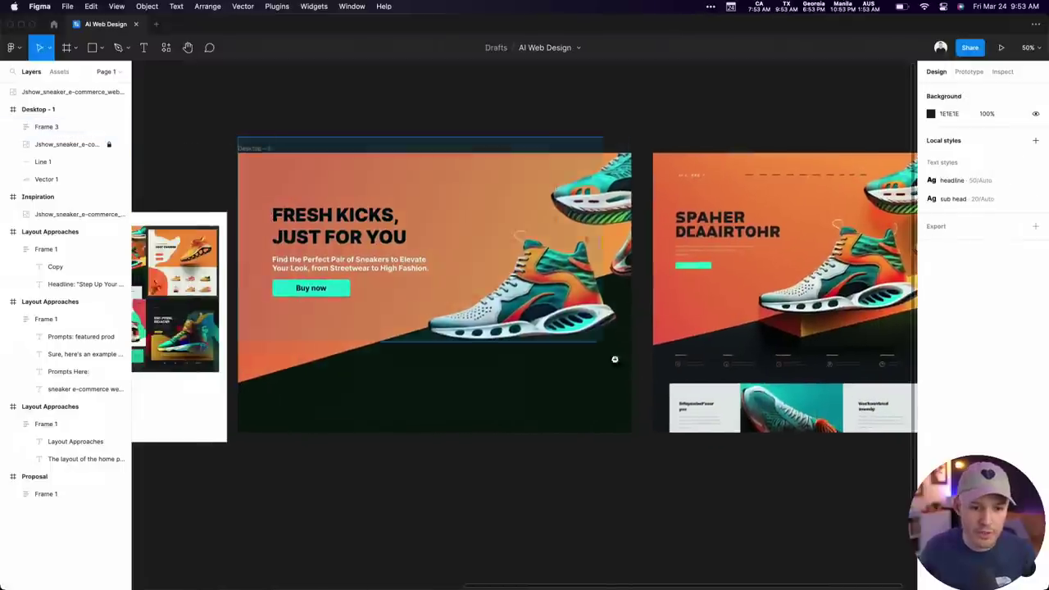
{"action": "scroll", "coordinate": [614, 358], "scroll_direction": "up", "scroll_amount": 5}
{"action": "left_click", "coordinate": [476, 498]}
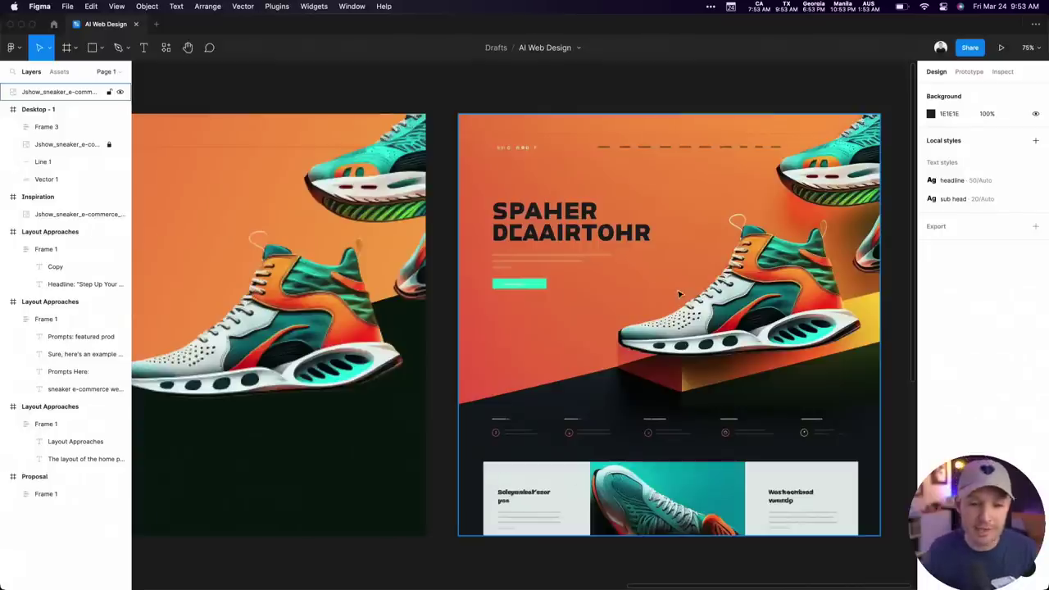
{"action": "left_click", "coordinate": [678, 293]}
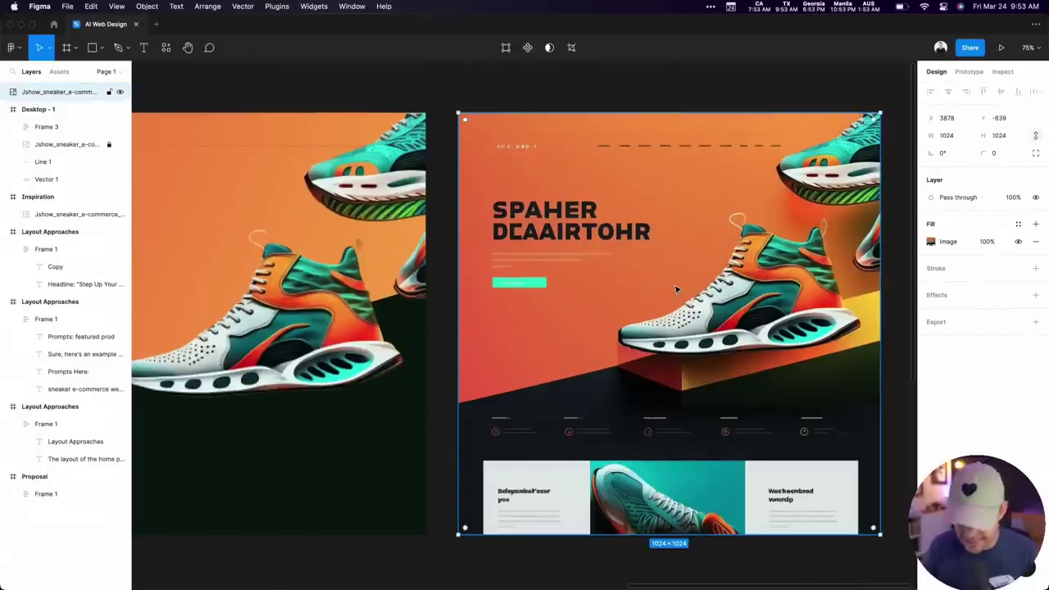
{"action": "key", "text": "minus"}
{"action": "left_click", "coordinate": [483, 541]}
{"action": "scroll", "coordinate": [508, 533], "scroll_direction": "left", "scroll_amount": 5}
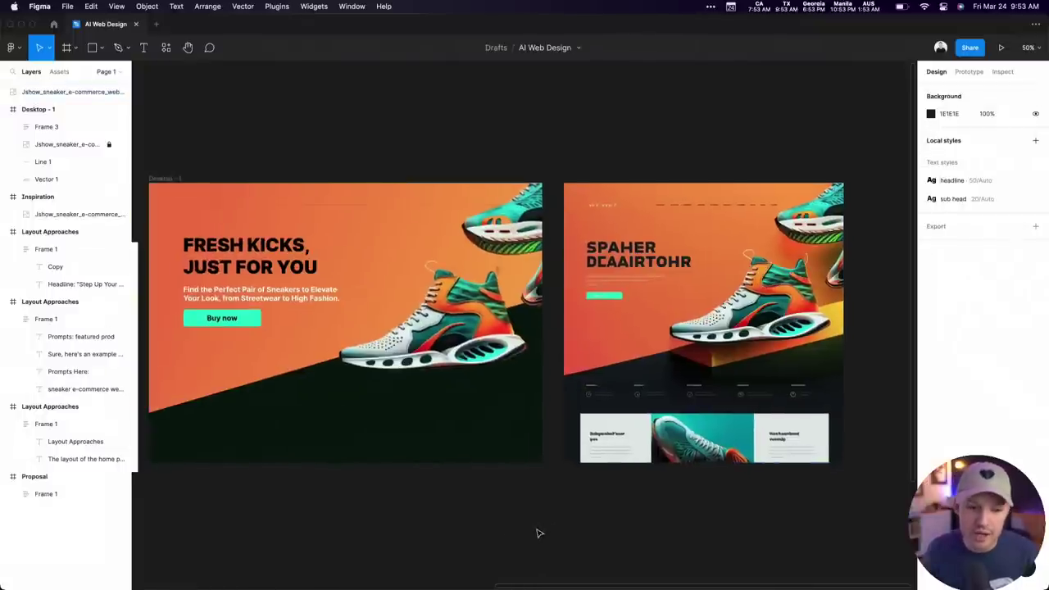
{"action": "left_click", "coordinate": [416, 404]}
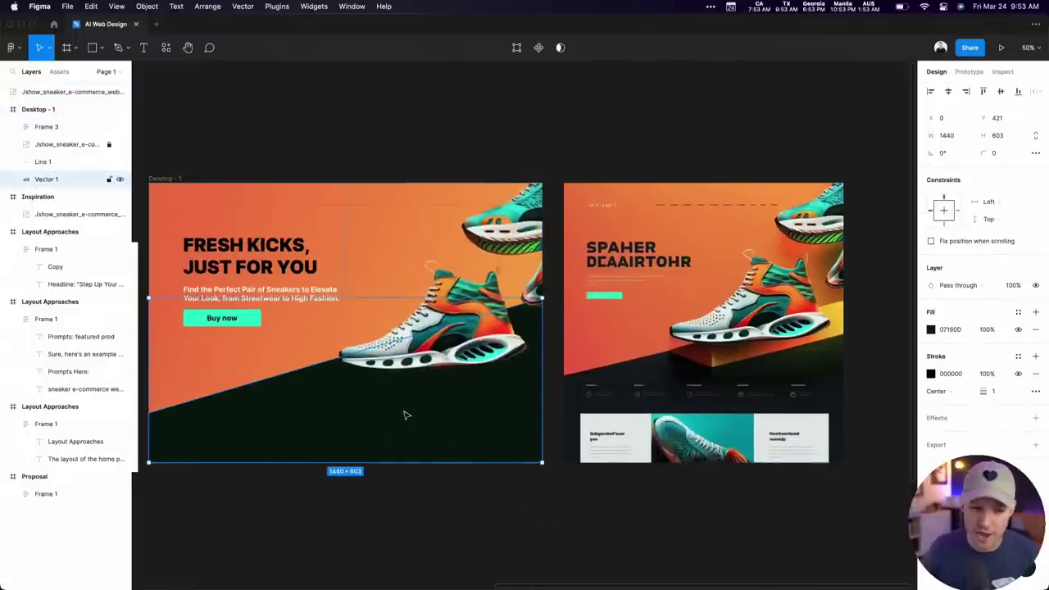
{"action": "left_click", "coordinate": [371, 128]}
{"action": "scroll", "coordinate": [371, 129], "scroll_direction": "left", "scroll_amount": 4}
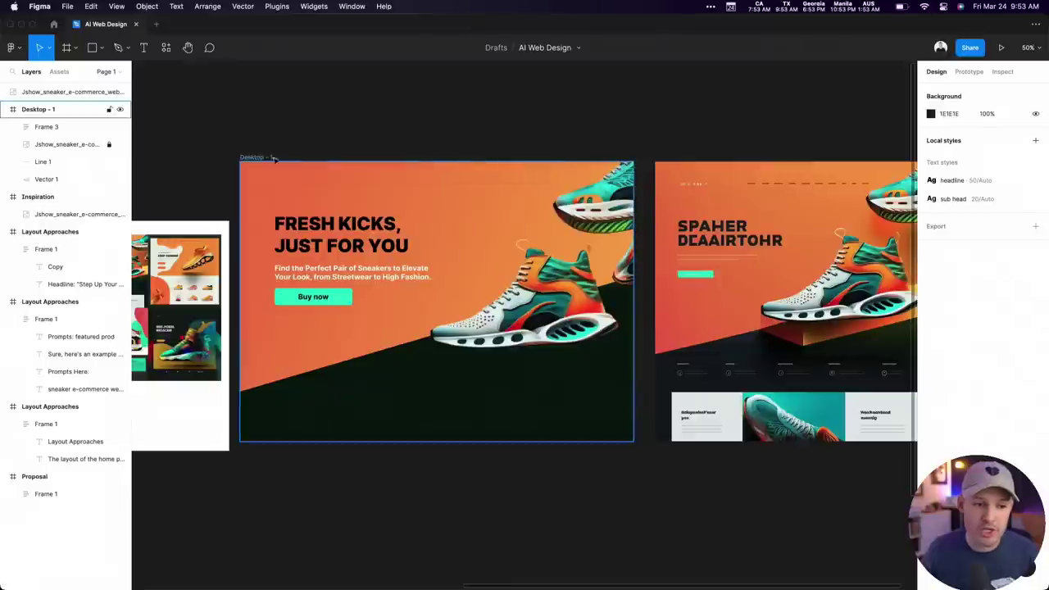
{"action": "left_click", "coordinate": [259, 178]}
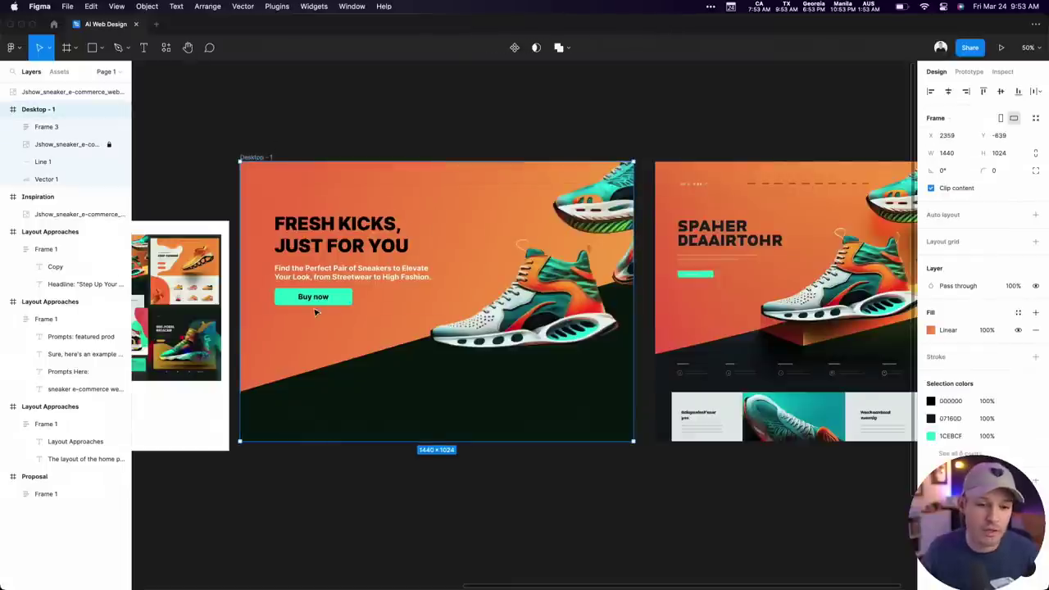
{"action": "left_click", "coordinate": [531, 142]}
{"action": "scroll", "coordinate": [515, 126], "scroll_direction": "right", "scroll_amount": 3}
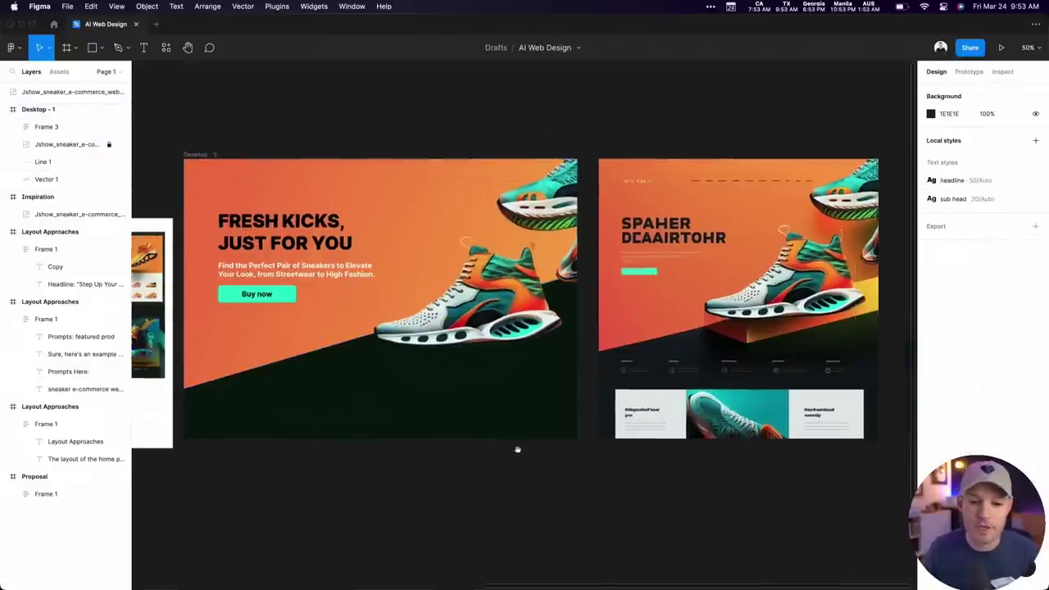
{"action": "left_click", "coordinate": [425, 403]}
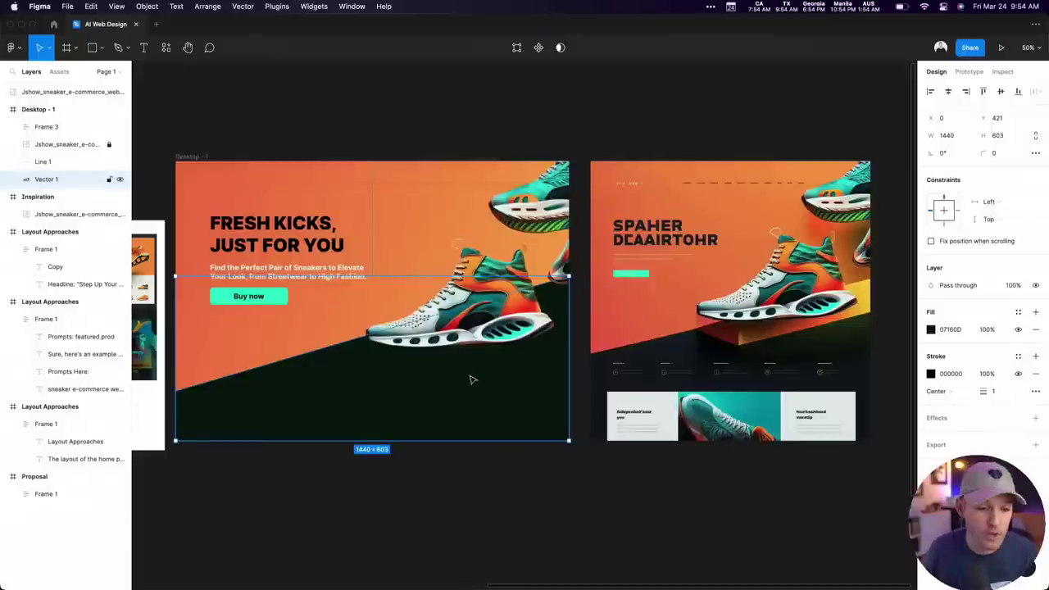
{"action": "scroll", "coordinate": [471, 380], "scroll_direction": "left", "scroll_amount": 15}
{"action": "scroll", "coordinate": [543, 386], "scroll_direction": "right", "scroll_amount": 2}
{"action": "left_click_drag", "start_coordinate": [399, 174], "coordinate": [788, 486]}
{"action": "left_click_drag", "start_coordinate": [679, 483], "coordinate": [372, 419]}
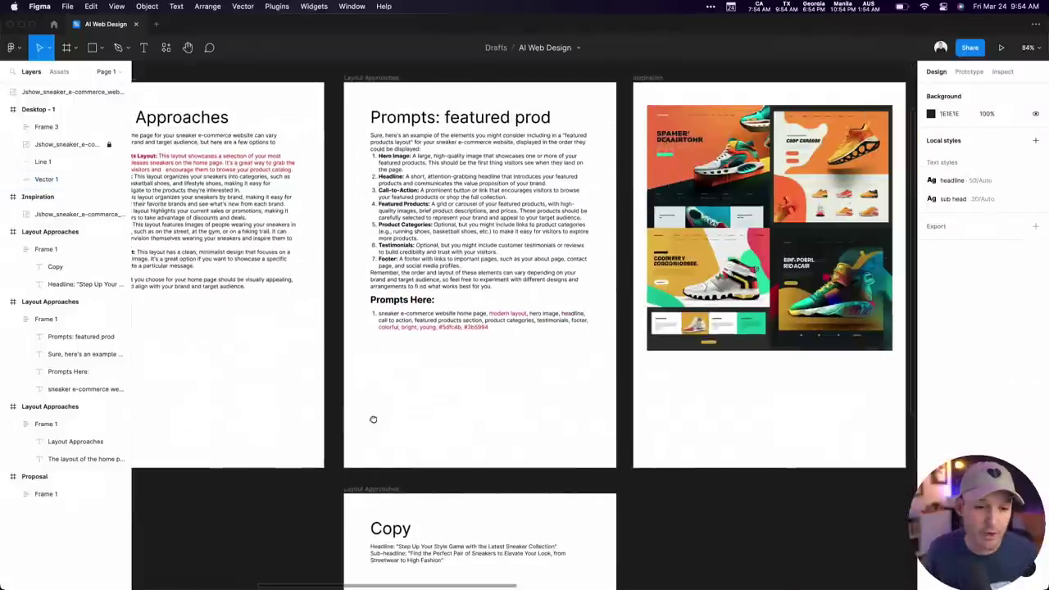
{"action": "left_click_drag", "start_coordinate": [489, 237], "coordinate": [477, 86]}
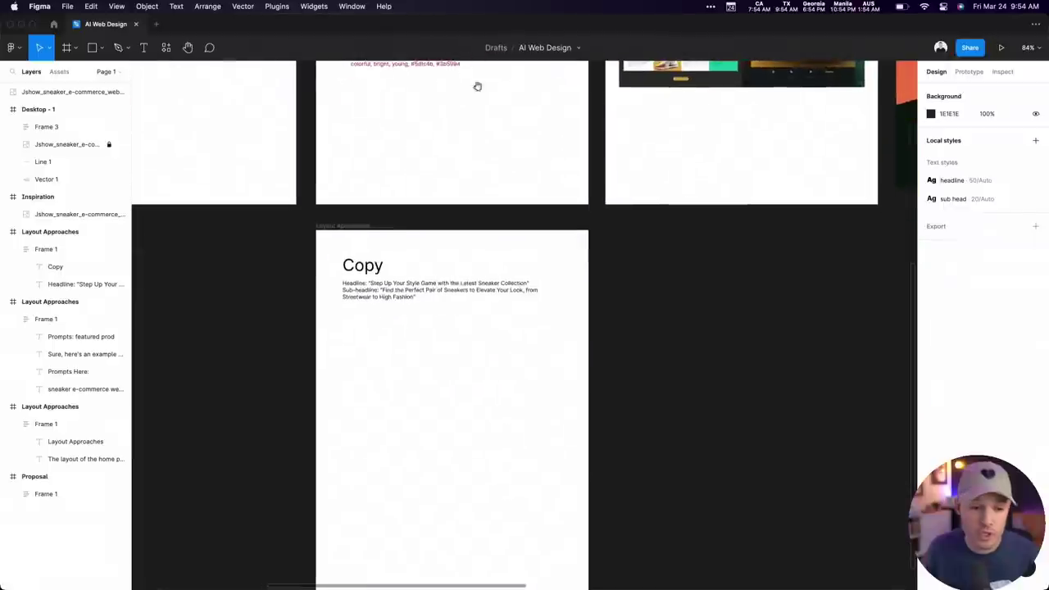
{"action": "left_click_drag", "start_coordinate": [464, 125], "coordinate": [353, 502]}
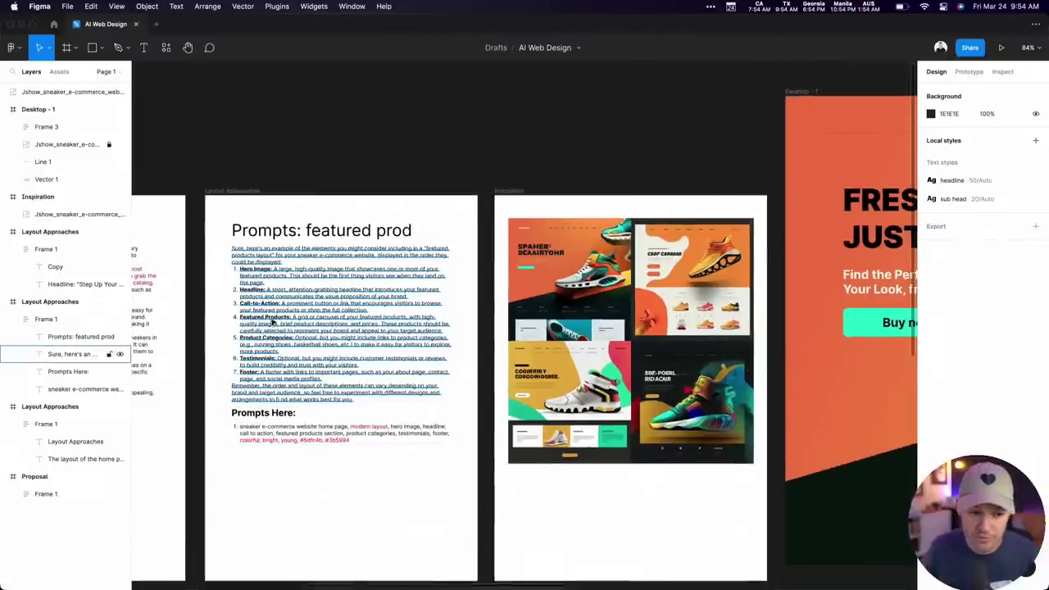
{"action": "scroll", "coordinate": [293, 436], "scroll_direction": "right", "scroll_amount": 15}
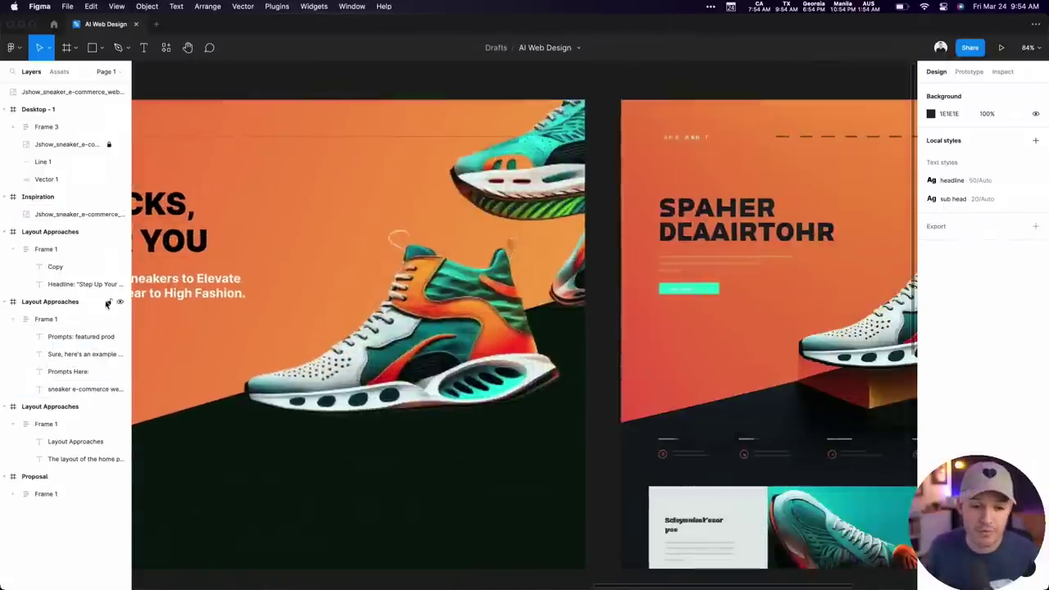
{"action": "left_click_drag", "start_coordinate": [107, 303], "coordinate": [523, 288]}
{"action": "scroll", "coordinate": [400, 513], "scroll_direction": "left", "scroll_amount": 10}
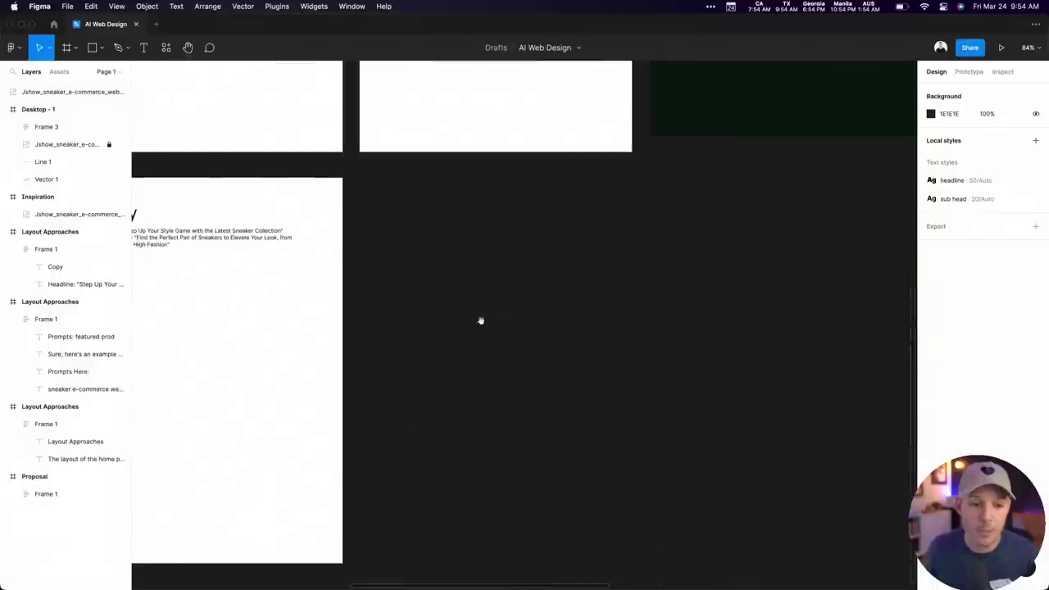
{"action": "scroll", "coordinate": [683, 182], "scroll_direction": "right", "scroll_amount": 10}
{"action": "scroll", "coordinate": [524, 328], "scroll_direction": "right", "scroll_amount": 5}
{"action": "scroll", "coordinate": [524, 328], "scroll_direction": "up", "scroll_amount": 3}
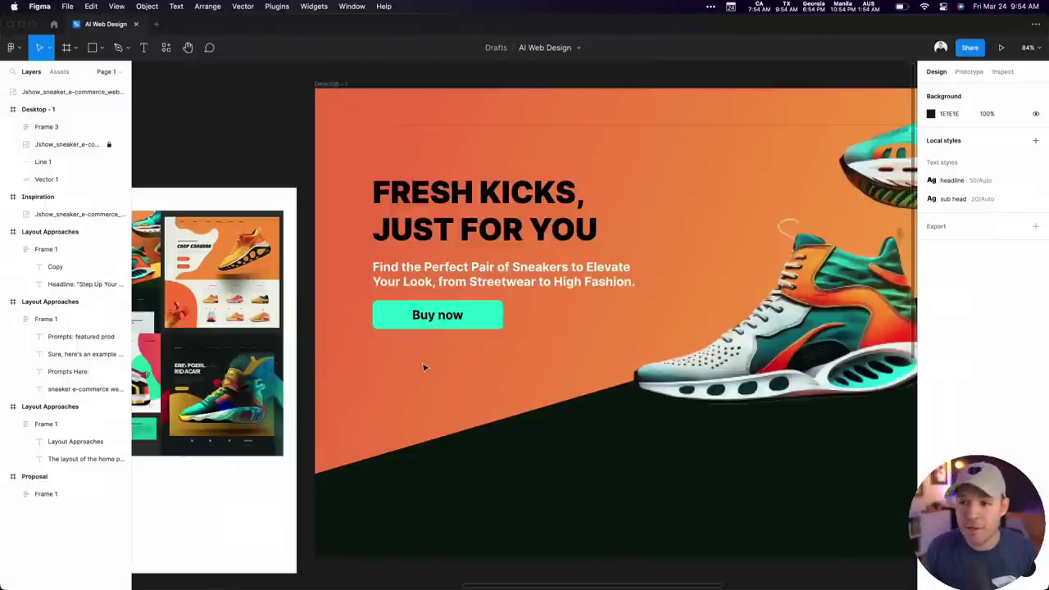
{"action": "scroll", "coordinate": [424, 367], "scroll_direction": "left", "scroll_amount": 10}
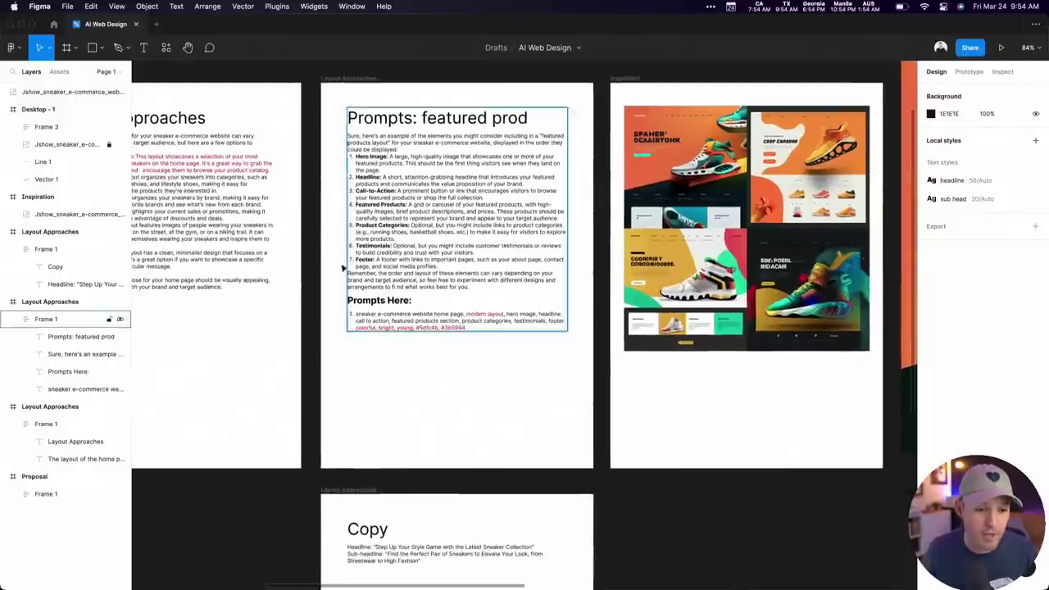
{"action": "key", "text": "z"}
{"action": "left_click_drag", "start_coordinate": [268, 95], "coordinate": [529, 363]}
{"action": "scroll", "coordinate": [472, 400], "scroll_direction": "right", "scroll_amount": 3}
{"action": "scroll", "coordinate": [472, 400], "scroll_direction": "down", "scroll_amount": 2}
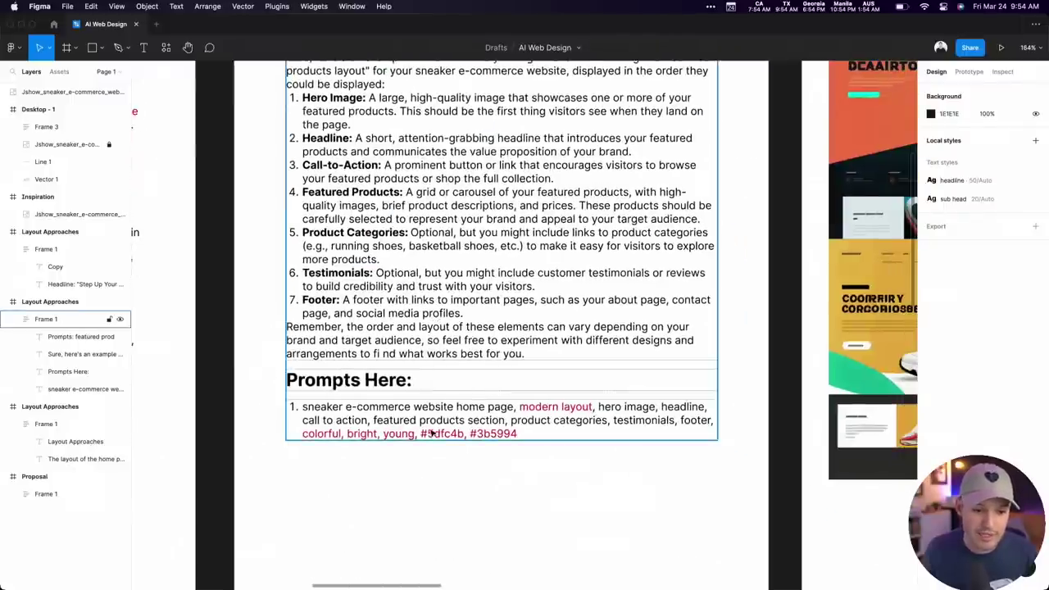
{"action": "left_click", "coordinate": [432, 434]}
{"action": "scroll", "coordinate": [368, 213], "scroll_direction": "up", "scroll_amount": 2}
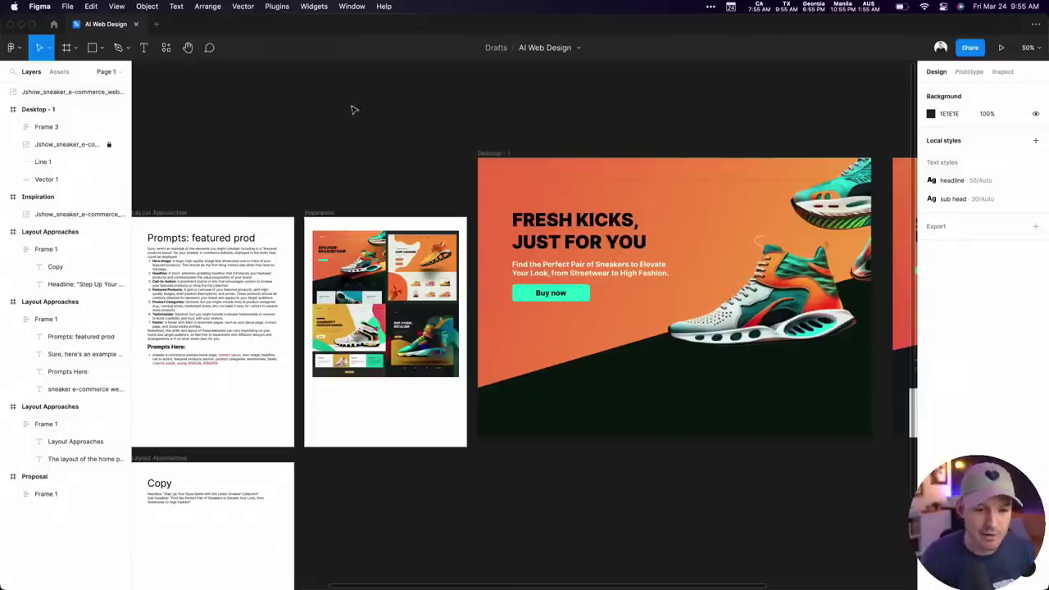
{"action": "scroll", "coordinate": [525, 328], "scroll_direction": "right", "scroll_amount": 3}
{"action": "scroll", "coordinate": [538, 410], "scroll_direction": "up", "scroll_amount": 2}
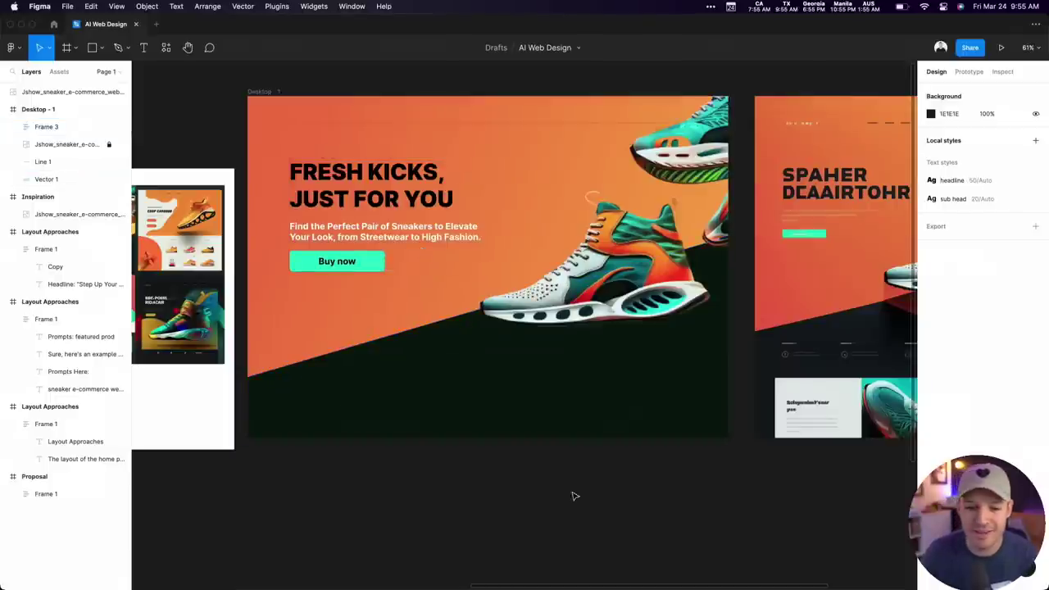
Nudge the Desktop - 1 frame right and search Quick Actions for 'figma to web'
{"action": "left_click_drag", "start_coordinate": [574, 496], "coordinate": [604, 531]}
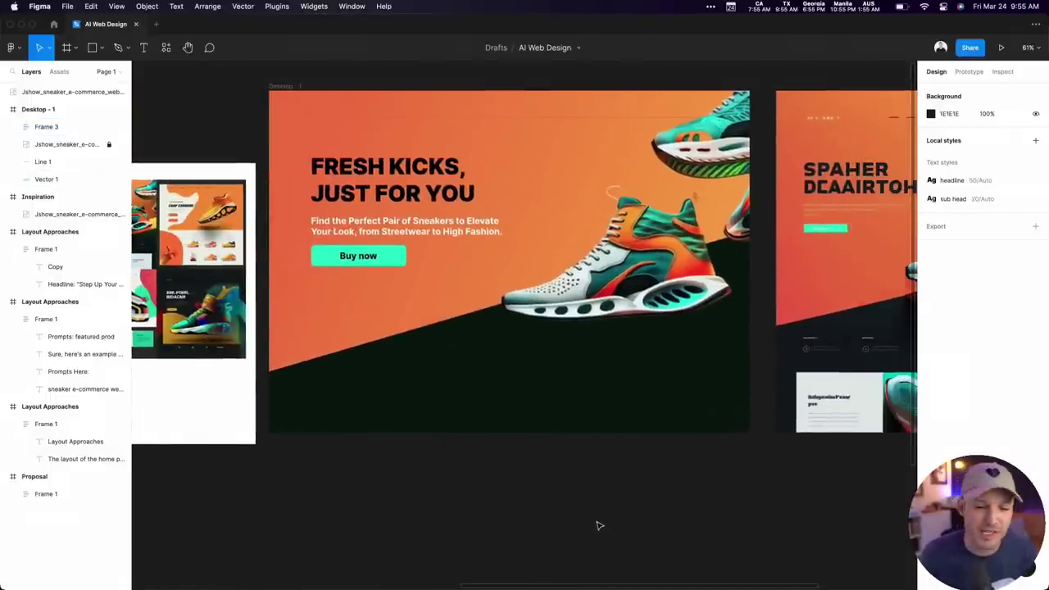
{"action": "left_click", "coordinate": [365, 130]}
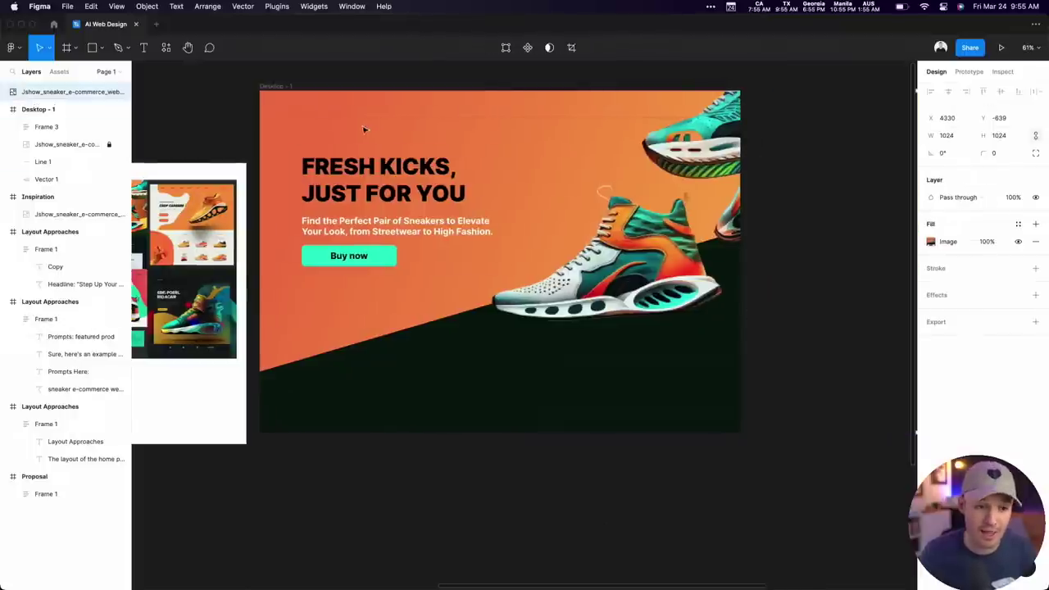
{"action": "left_click_drag", "start_coordinate": [276, 87], "coordinate": [382, 88]}
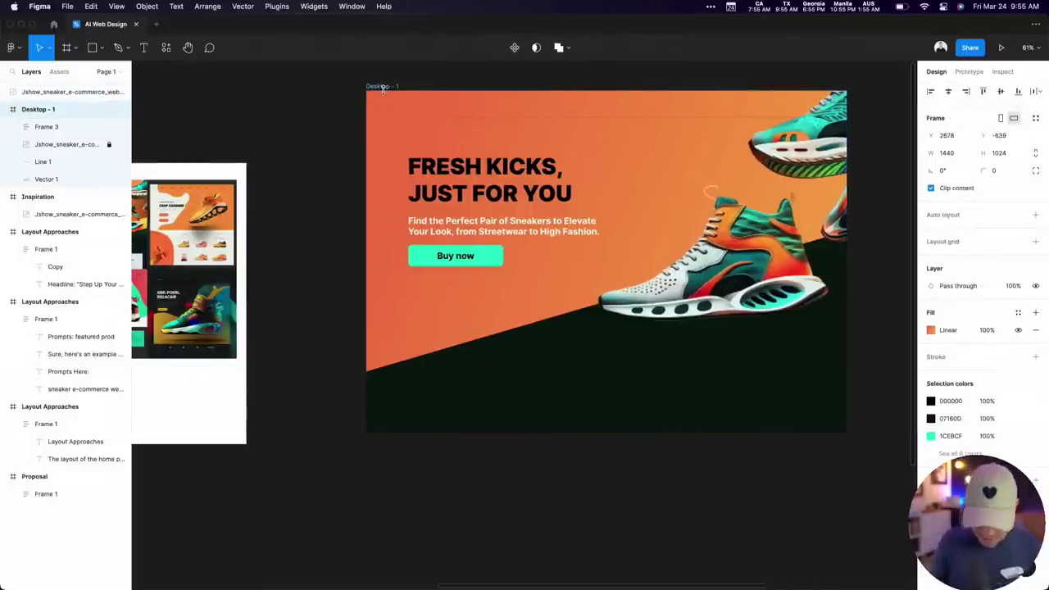
{"action": "key", "text": "super+slash"}
{"action": "type", "text": "figma"}
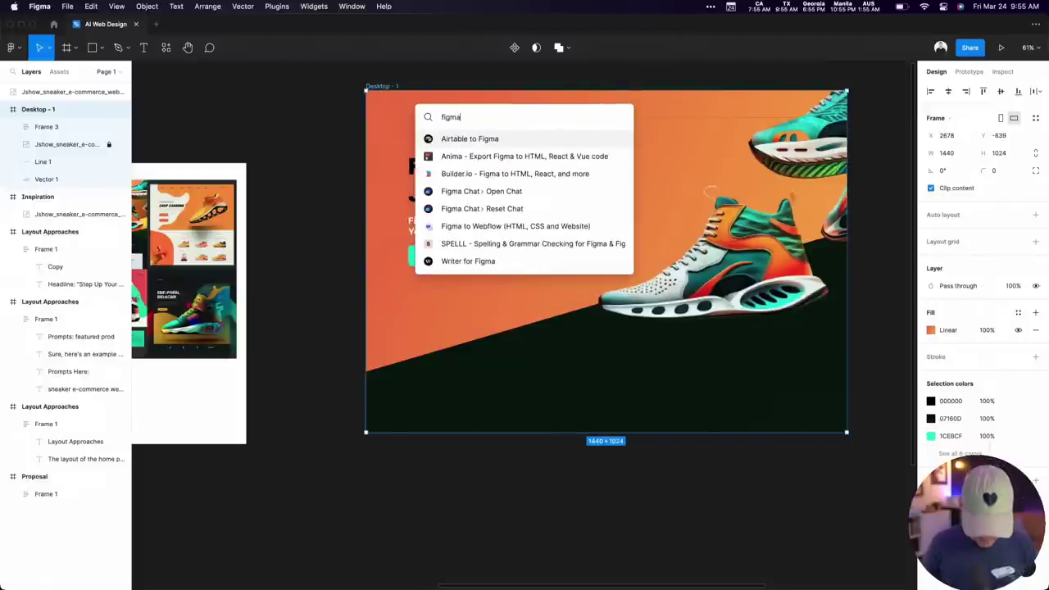
{"action": "type", "text": " to web"}
Launch the Figma to Webflow (HTML, CSS and Website) plugin and select Frame 3 holding the hero text
{"action": "key", "text": "Return"}
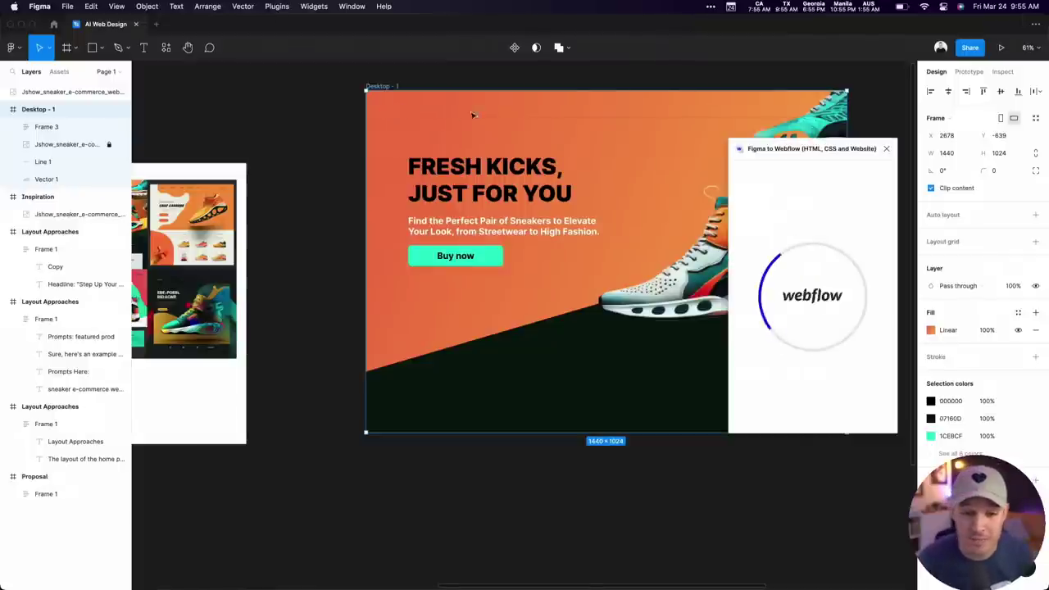
{"action": "scroll", "coordinate": [483, 111], "scroll_direction": "right", "scroll_amount": 5}
{"action": "scroll", "coordinate": [511, 100], "scroll_direction": "up", "scroll_amount": 3}
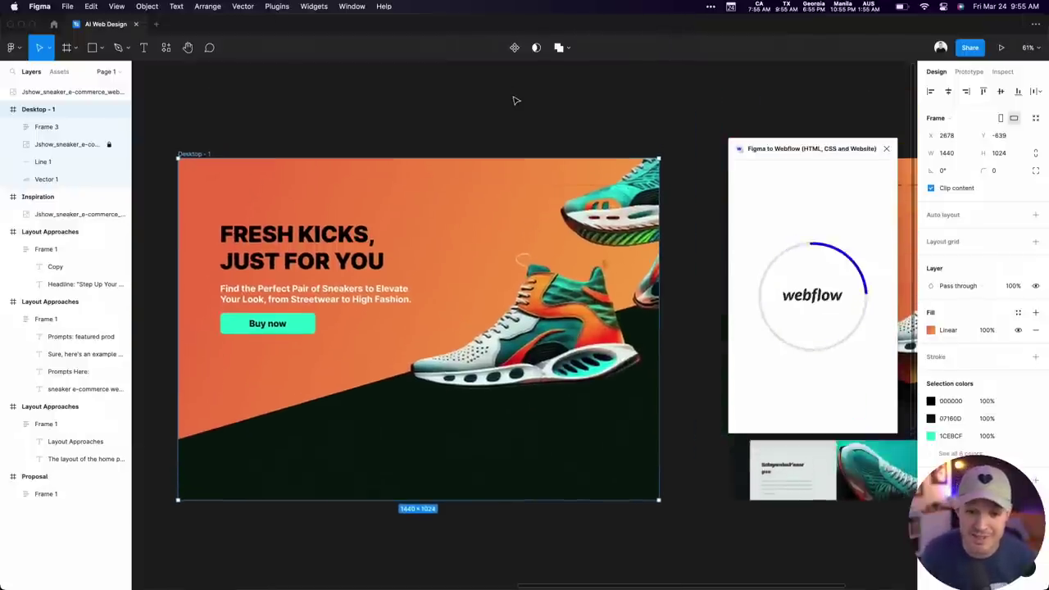
{"action": "scroll", "coordinate": [514, 99], "scroll_direction": "down", "scroll_amount": 1}
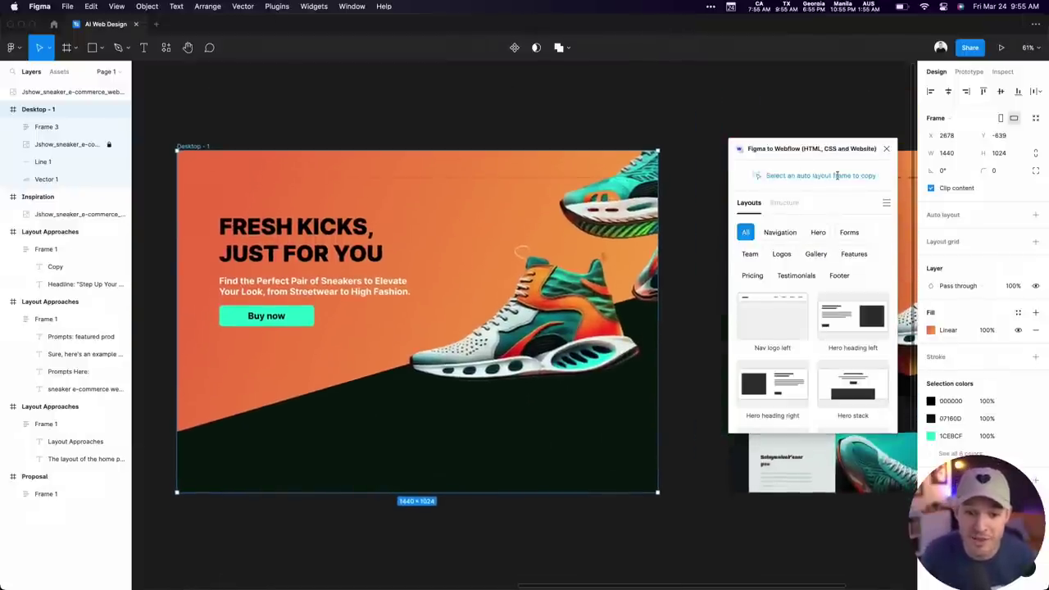
{"action": "left_click", "coordinate": [205, 140]}
{"action": "left_click", "coordinate": [209, 145]}
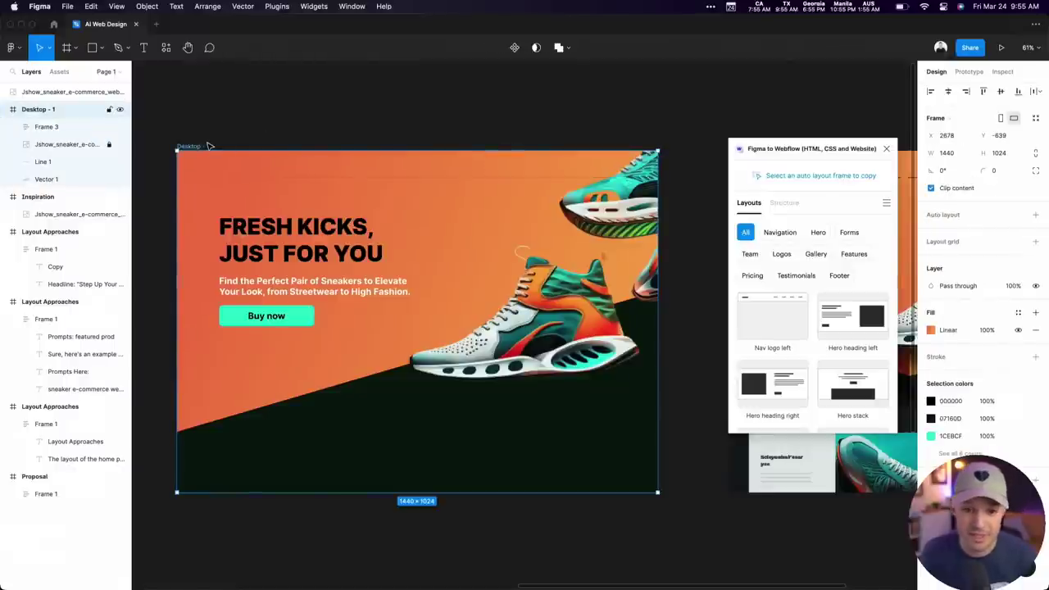
{"action": "left_click", "coordinate": [273, 240]}
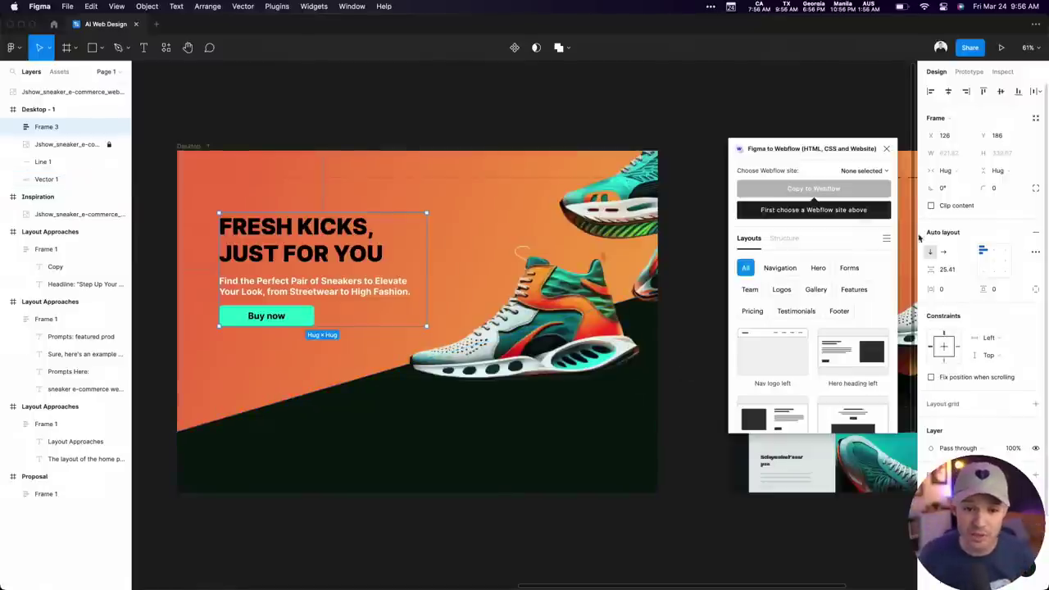
Choose the target Webflow site in the plugin's site dropdown, then deselect the hero group
{"action": "left_click", "coordinate": [864, 171]}
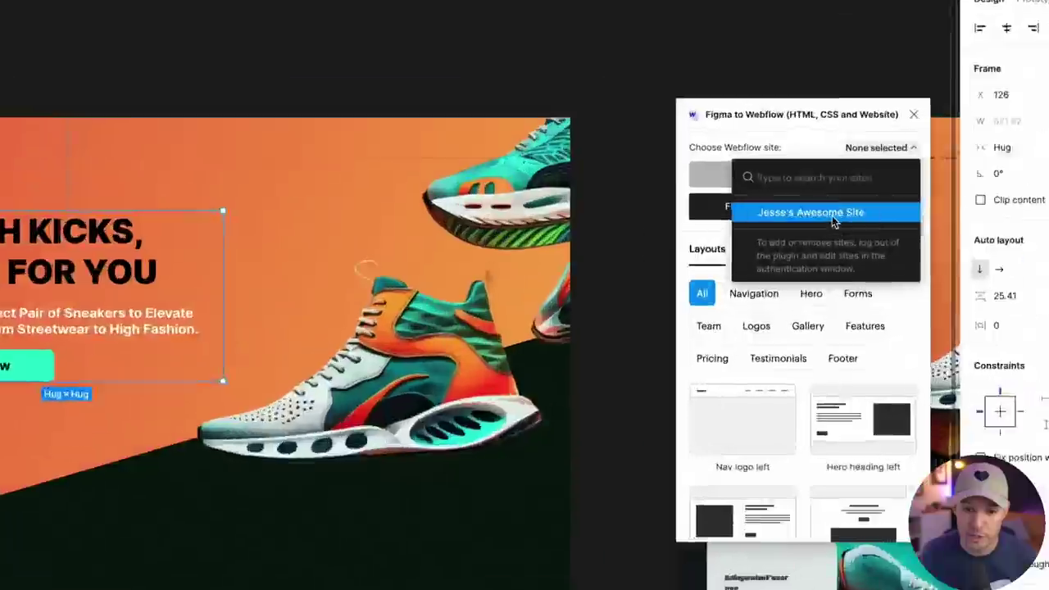
{"action": "left_click", "coordinate": [819, 217]}
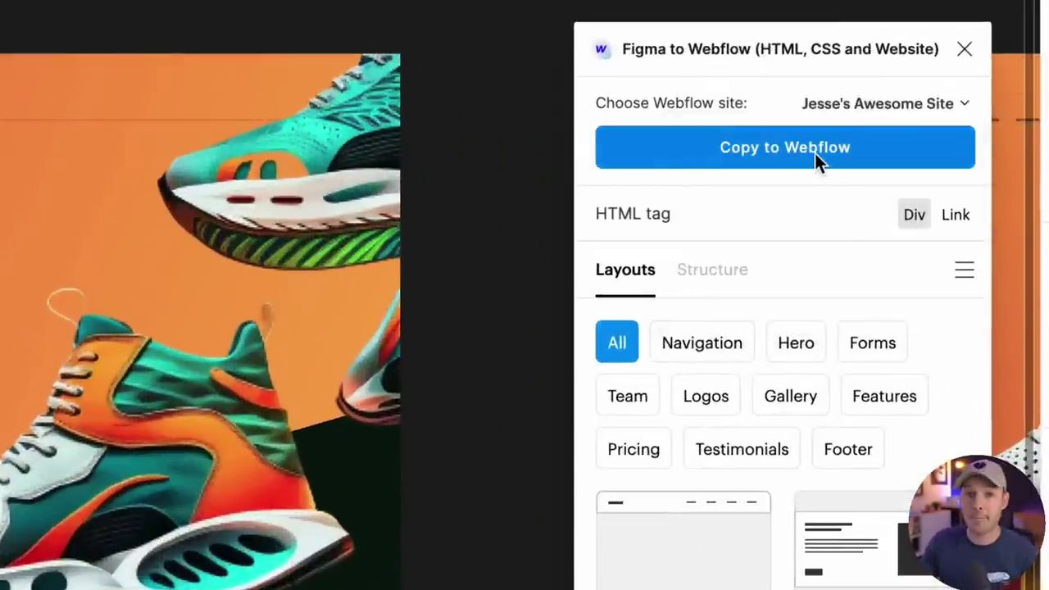
{"action": "scroll", "coordinate": [398, 189], "scroll_direction": "right", "scroll_amount": 10}
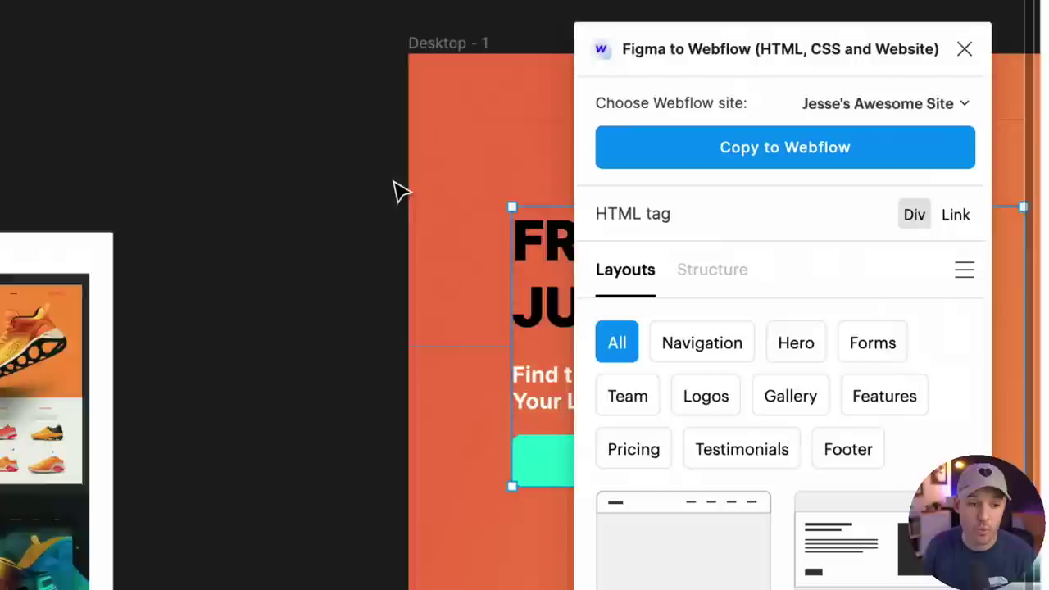
{"action": "scroll", "coordinate": [398, 189], "scroll_direction": "left", "scroll_amount": 4}
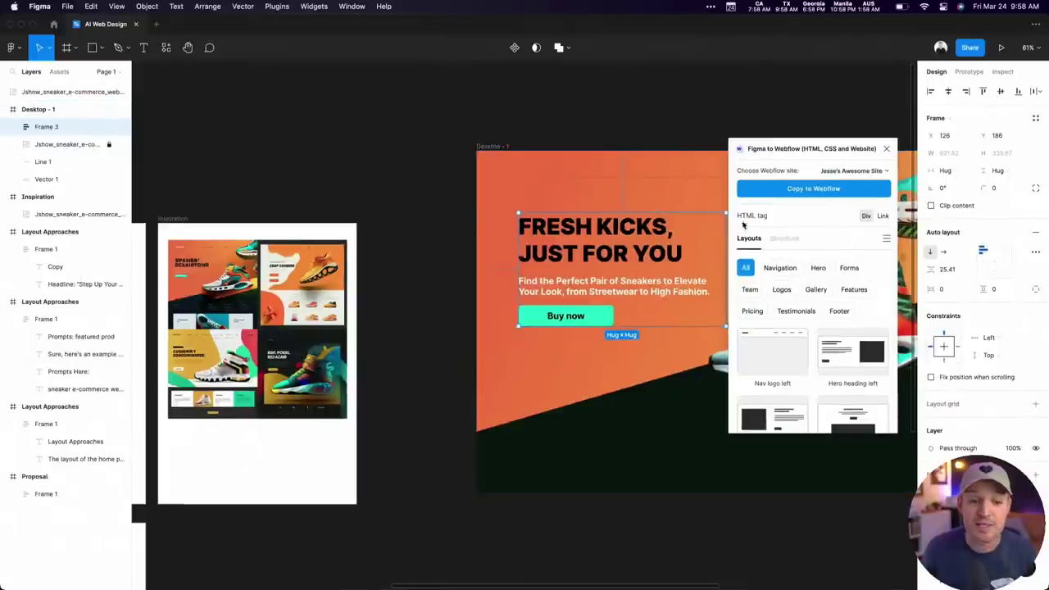
{"action": "left_click", "coordinate": [345, 10]}
{"action": "left_click_drag", "start_coordinate": [633, 132], "coordinate": [363, 96]}
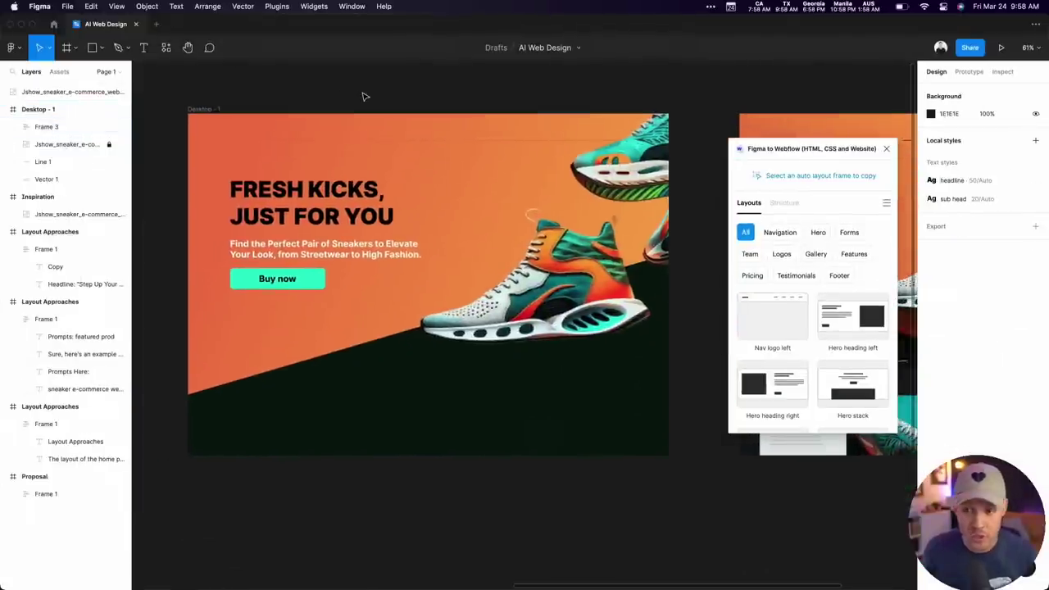